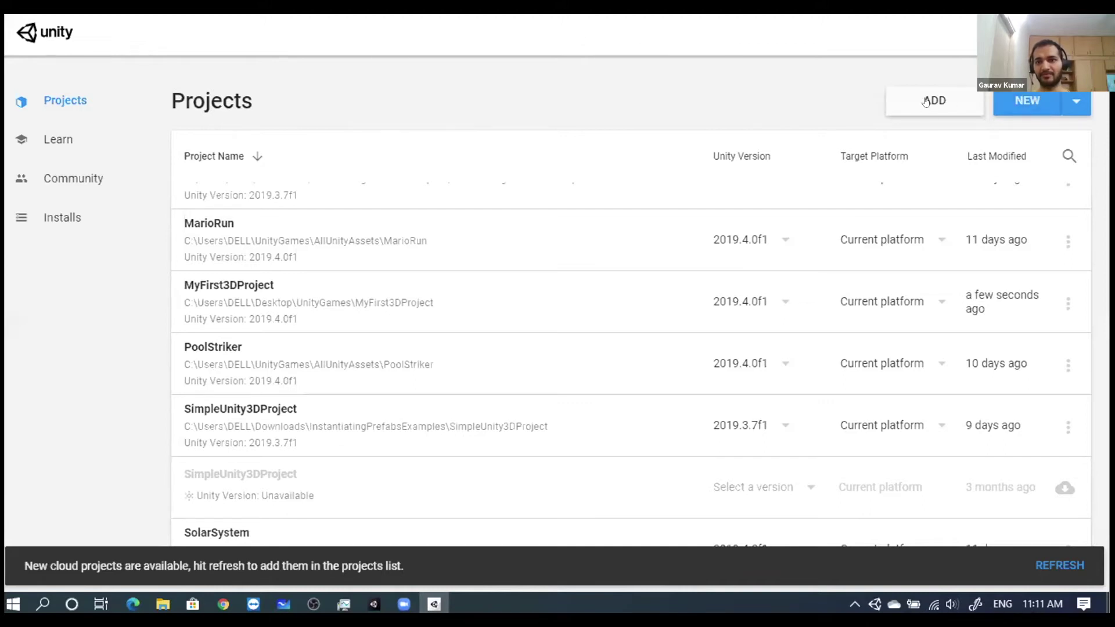
Show the Installs page listing editor versions 2019.4.0f1, 2019.3.7f1 and 2018.4.20f1
click(46, 105)
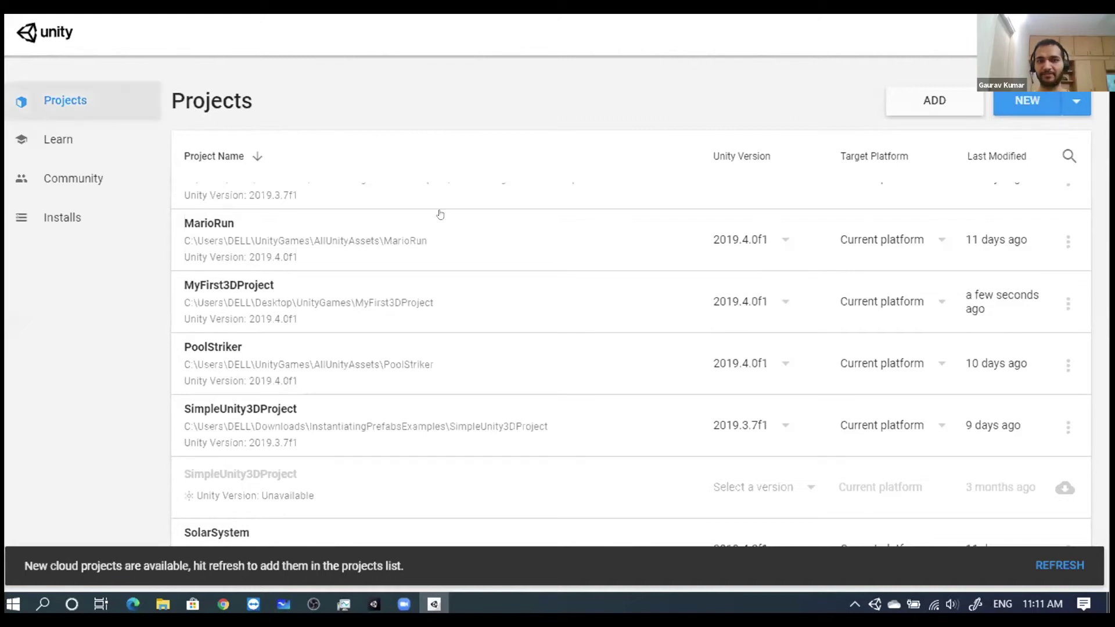
click(74, 217)
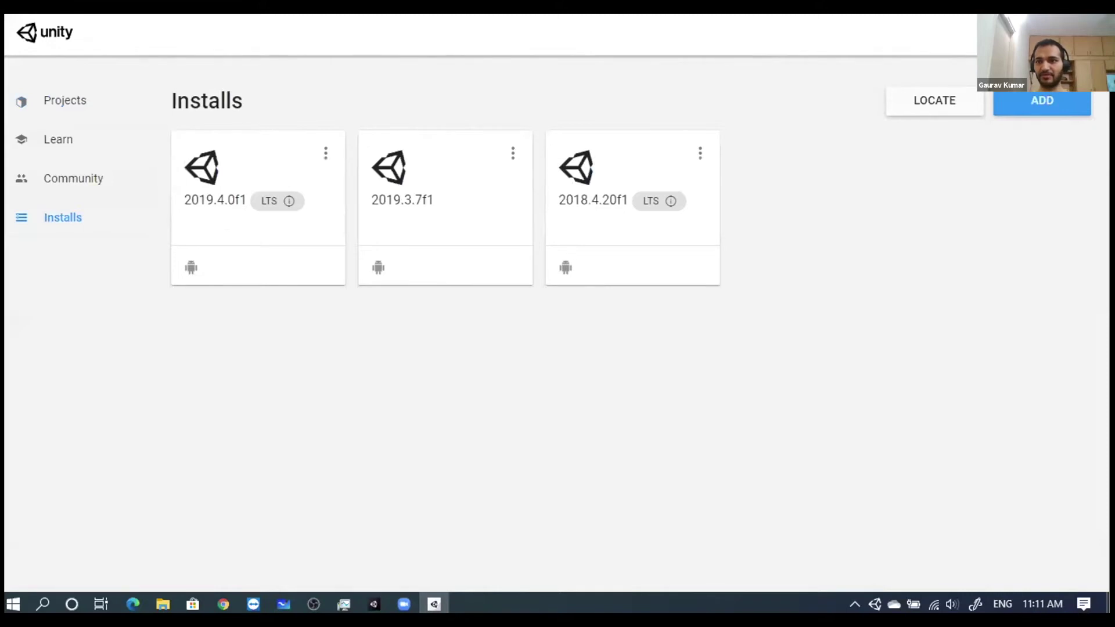
click(1080, 32)
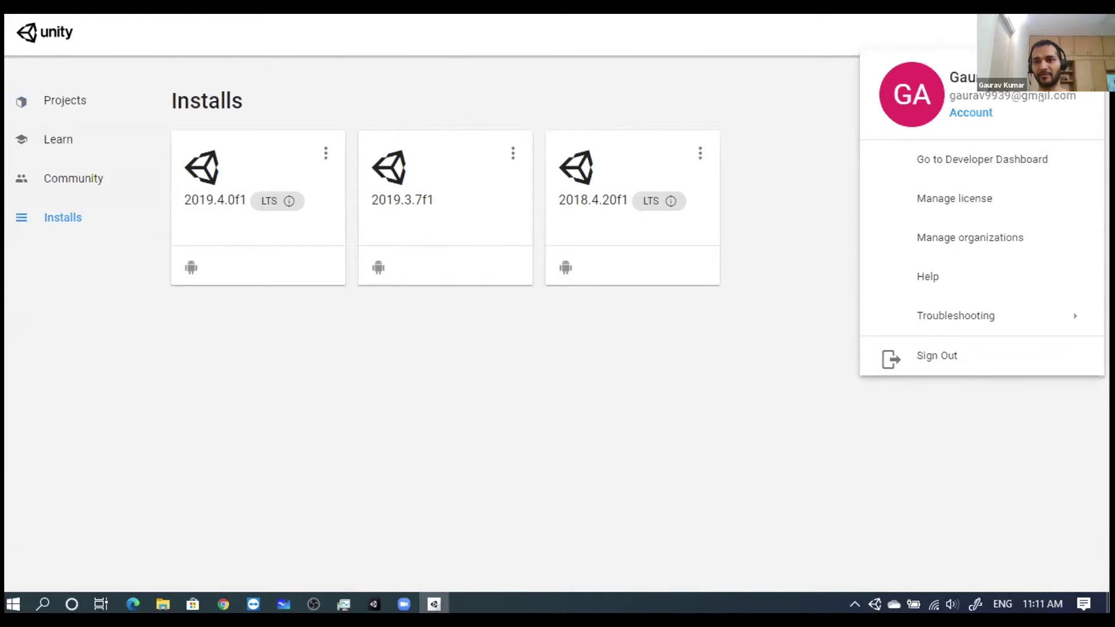
mouse_move(964, 316)
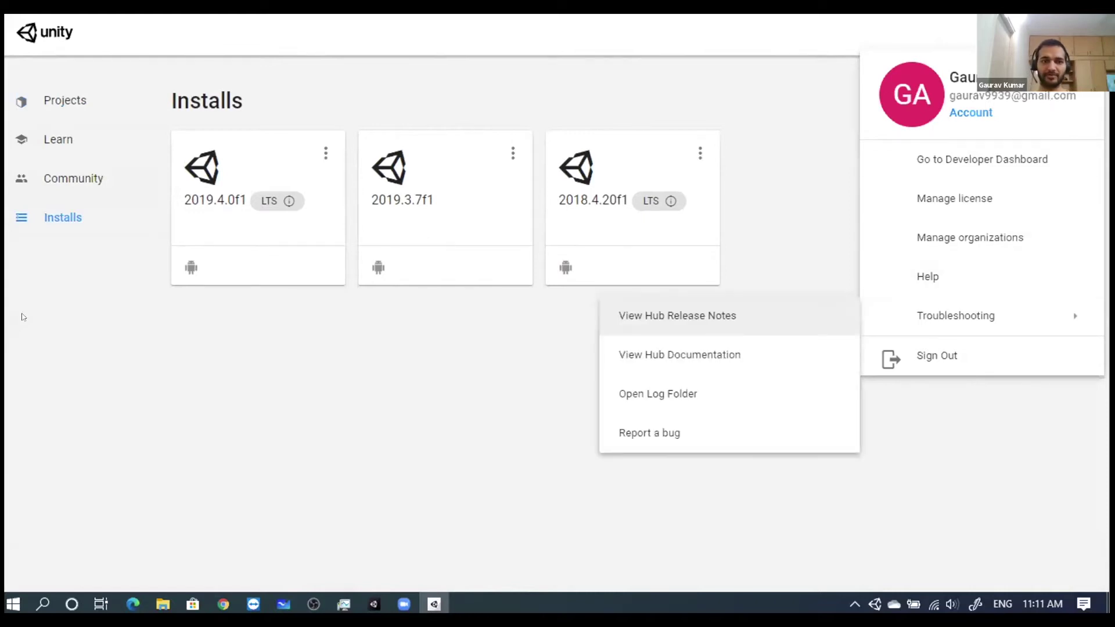
click(58, 343)
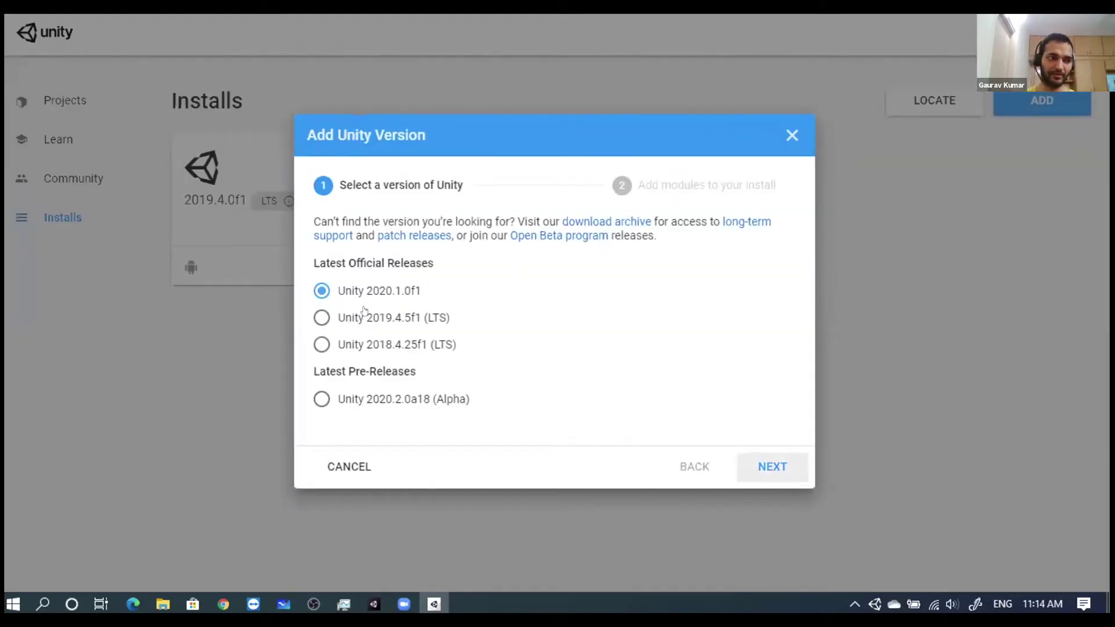
click(782, 136)
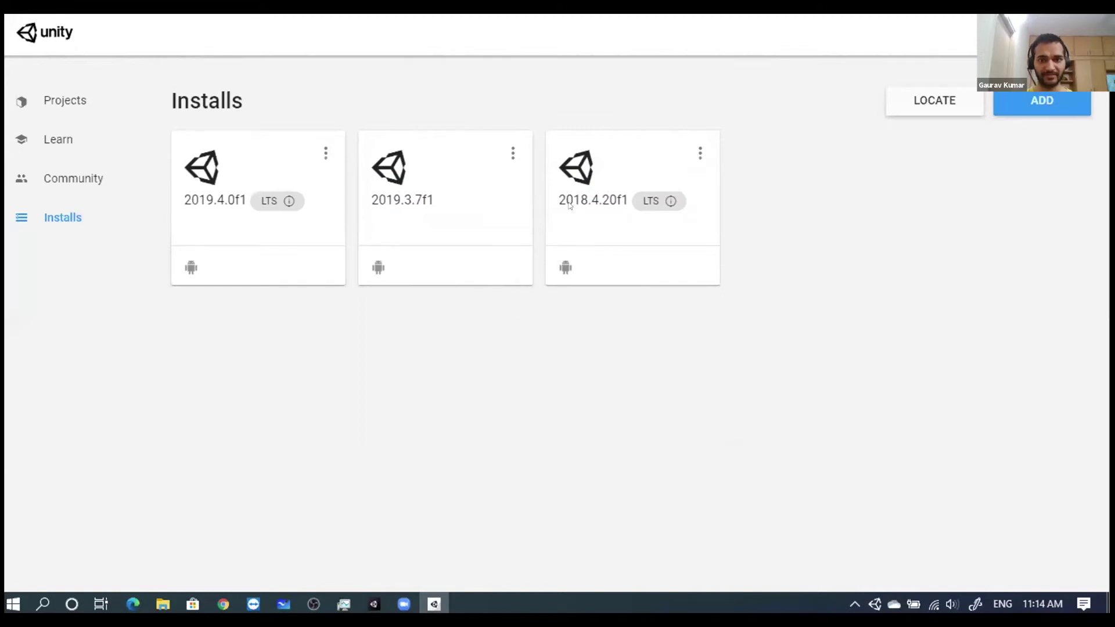
mouse_move(581, 204)
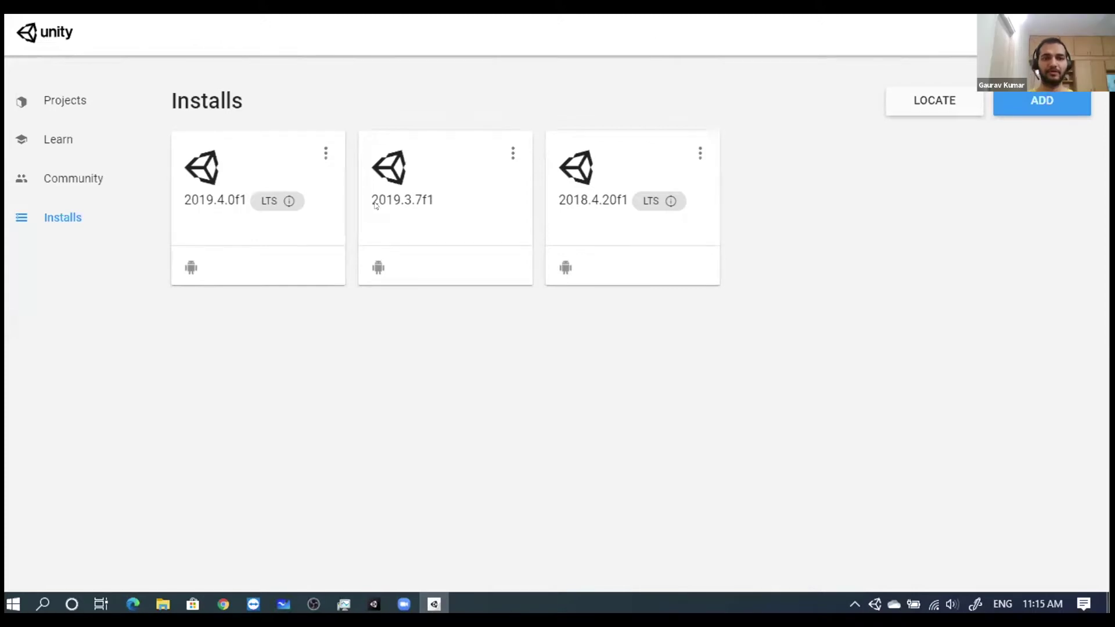
Return to the Projects page listing 2d-techdemos-master, BaloonGame, EndlessRunGame and FlappyBird
key(super+d)
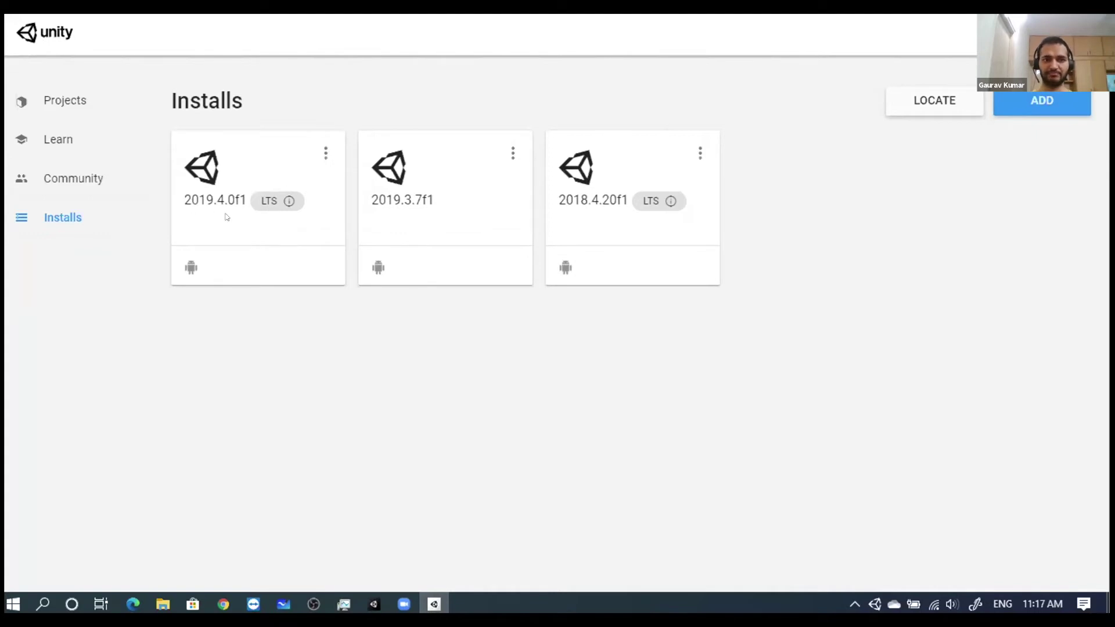
click(78, 101)
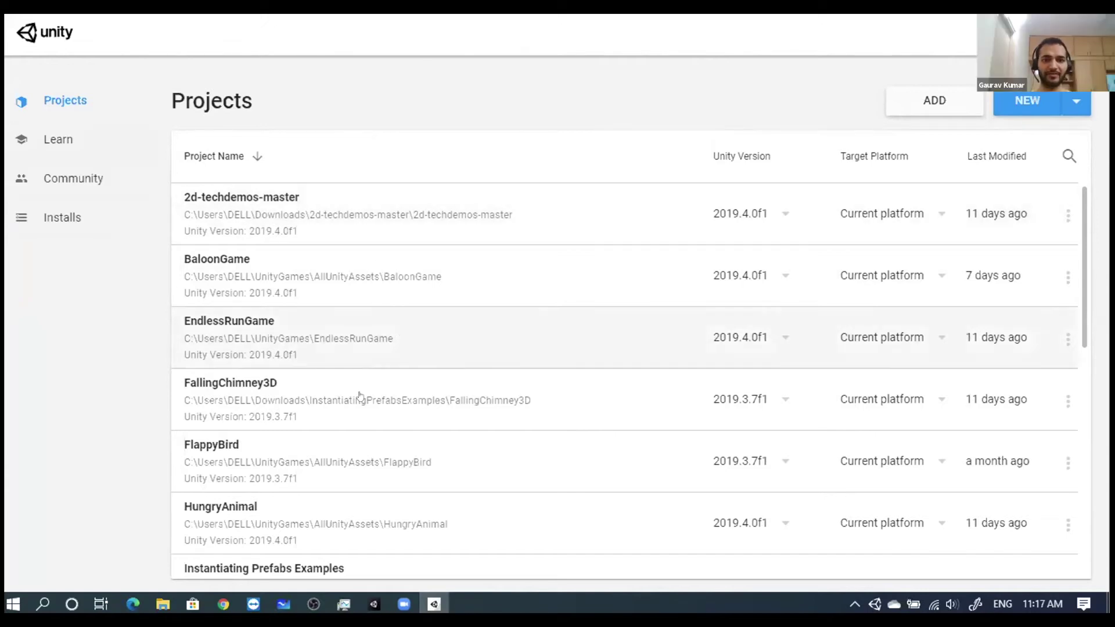
Browse the projects list, then begin a new 3D project with Unity 2019.4.4f1
scroll(360, 396, down, 3)
scroll(360, 397, down, 3)
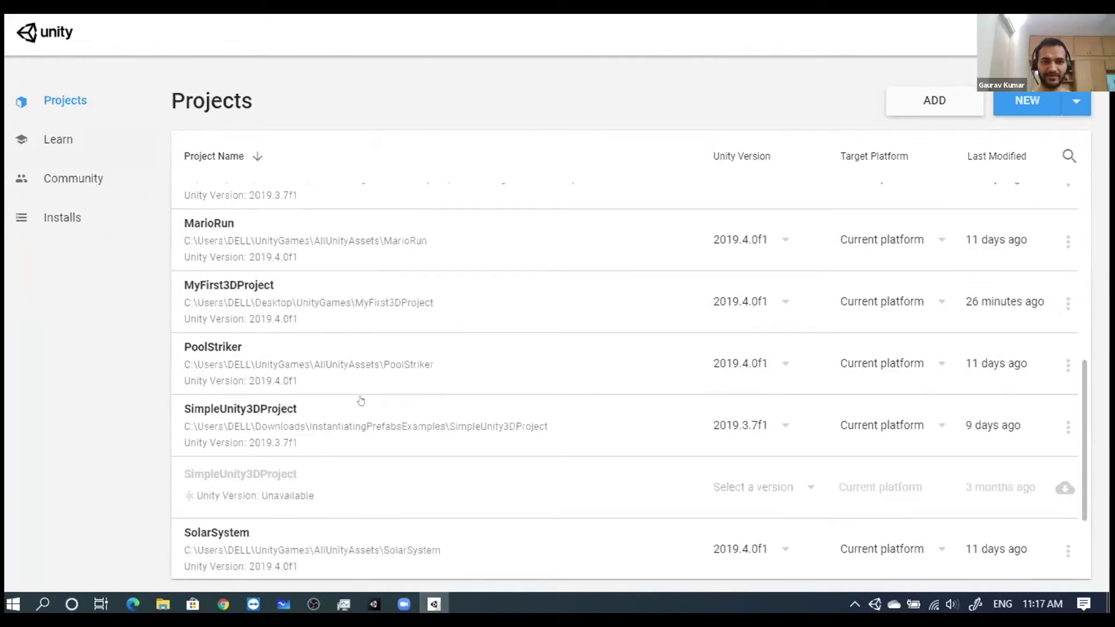
scroll(360, 396, up, 6)
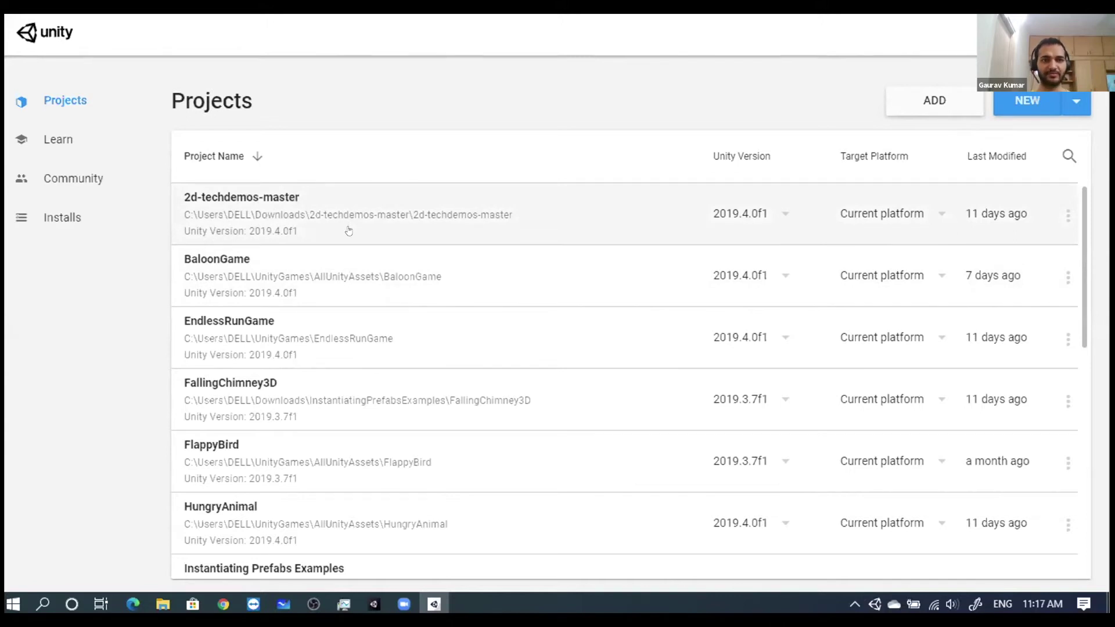
scroll(347, 255, down, 5)
scroll(346, 255, up, 2)
scroll(346, 256, up, 3)
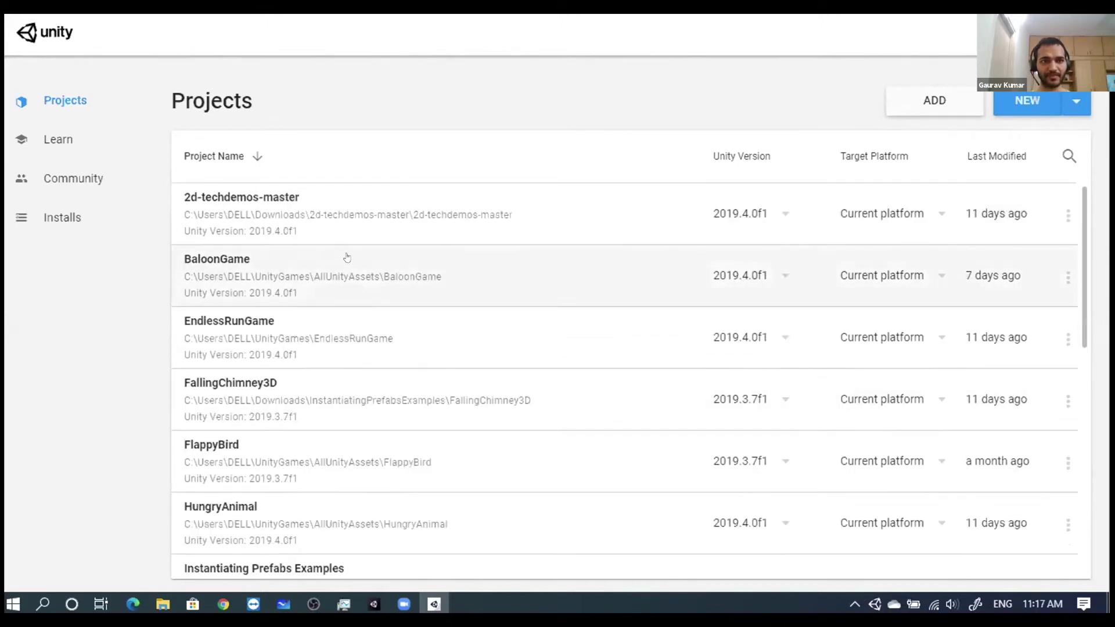
click(1015, 109)
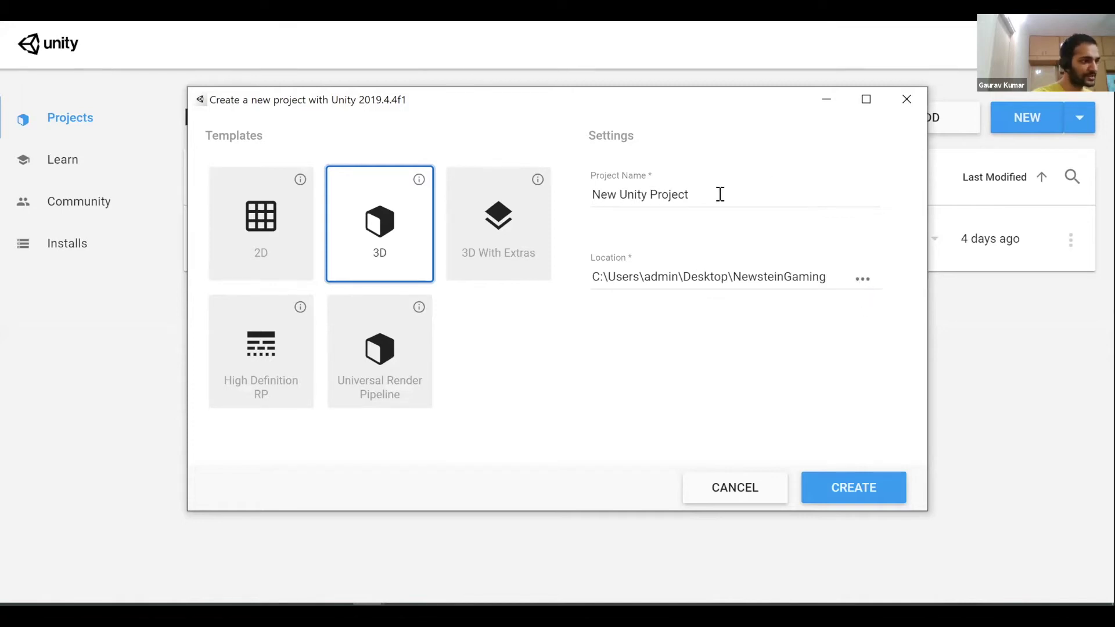
Replace the default 'New Unity Project' name with 'MyCar3DProject', capitalising the M
mouse_move(711, 195)
mouse_down()
mouse_move(578, 194)
mouse_move(534, 180)
mouse_up()
text(myCar3DProject)
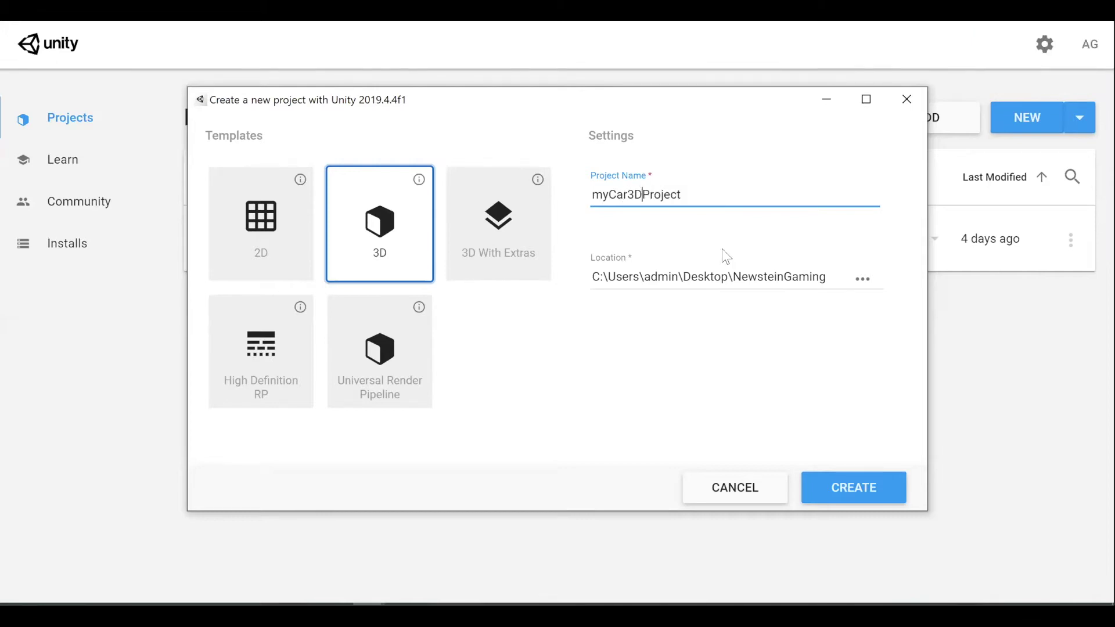
click(600, 192)
key(BackSpace)
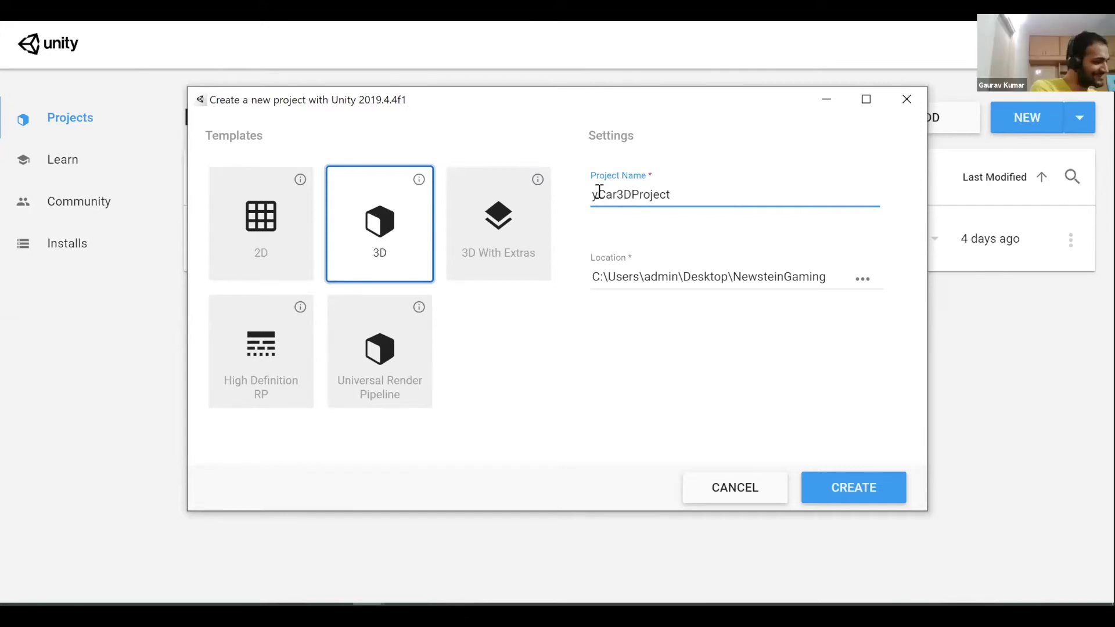
text(M)
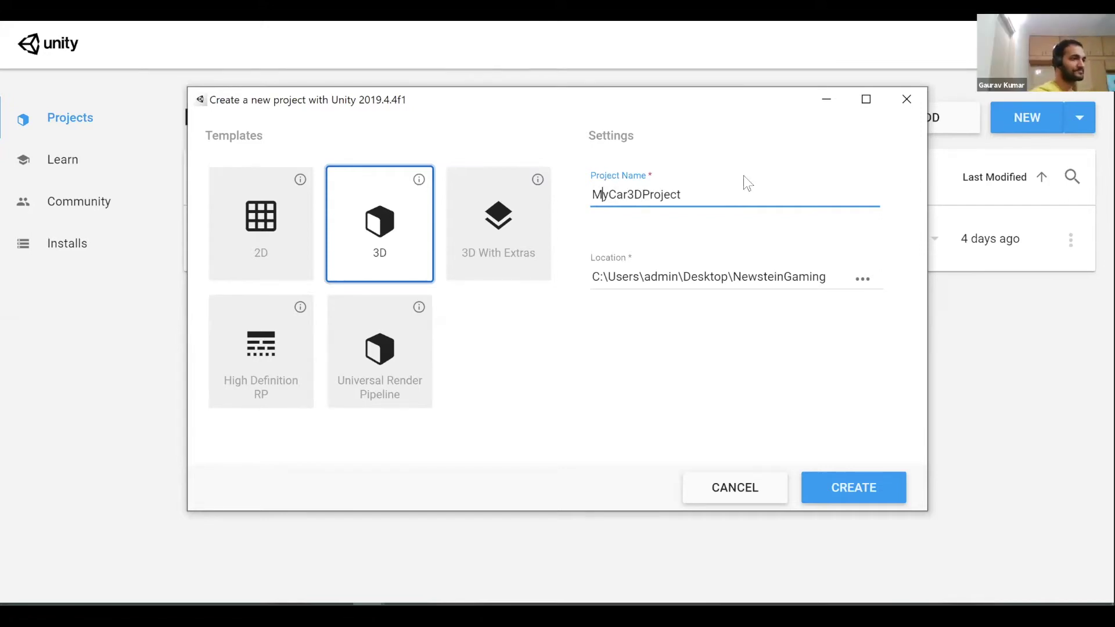
click(701, 190)
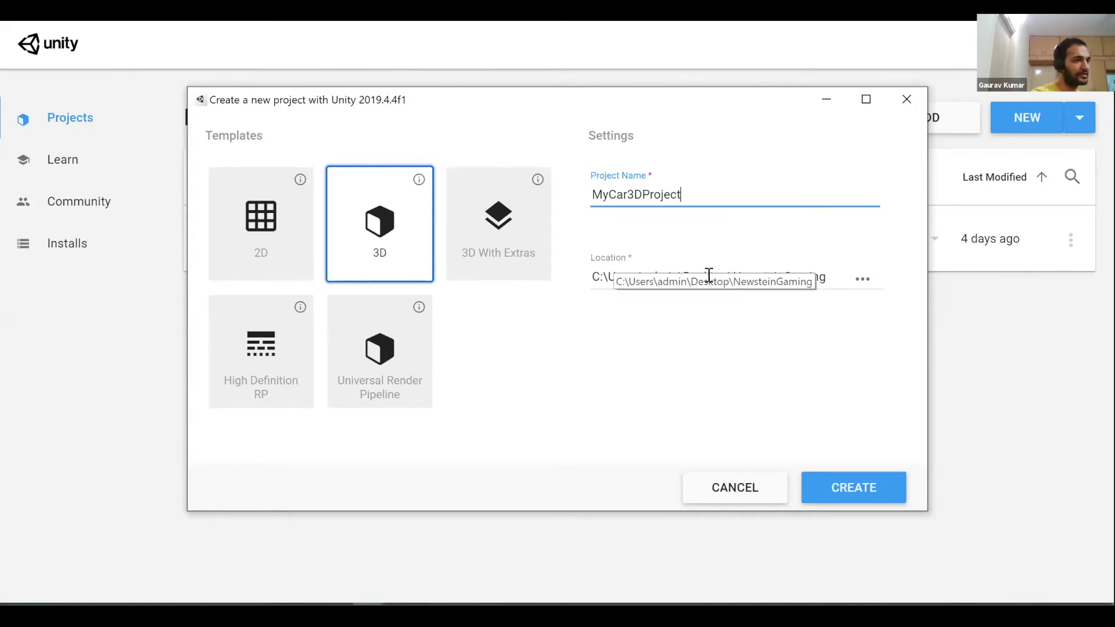
Make a NewsteingGaming folder inside NewsteinGaming and use it as the project location
click(864, 283)
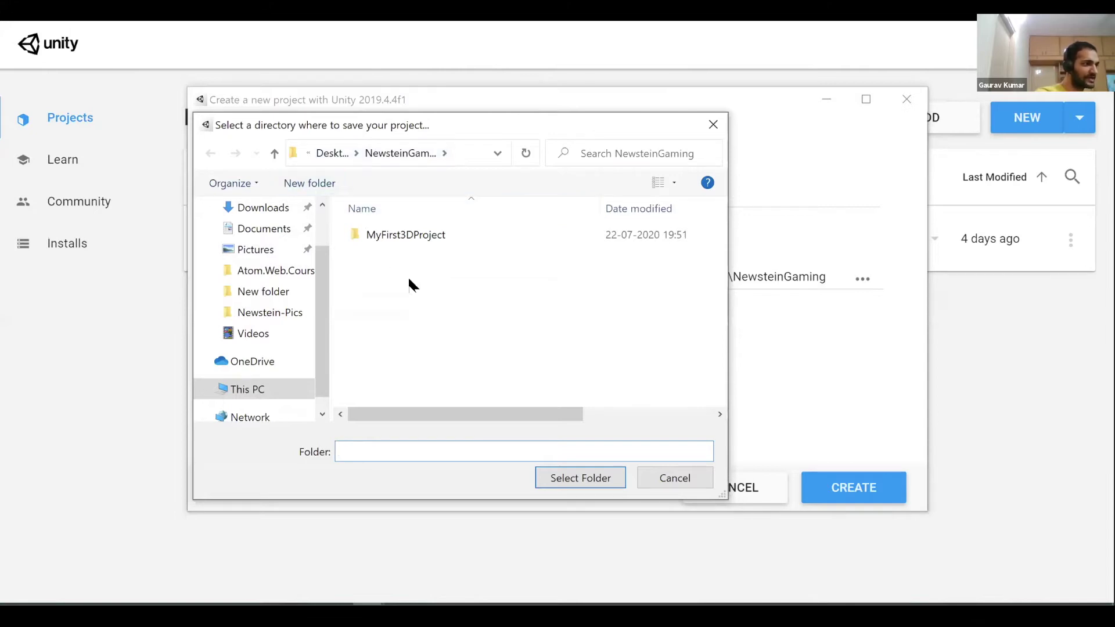
click(329, 184)
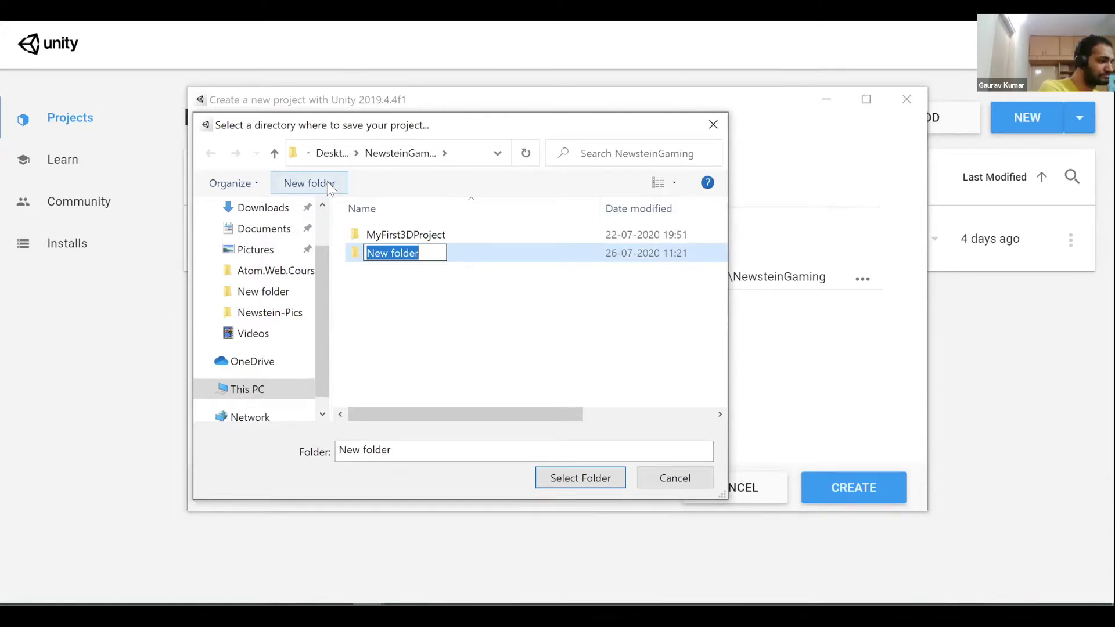
text(Newst)
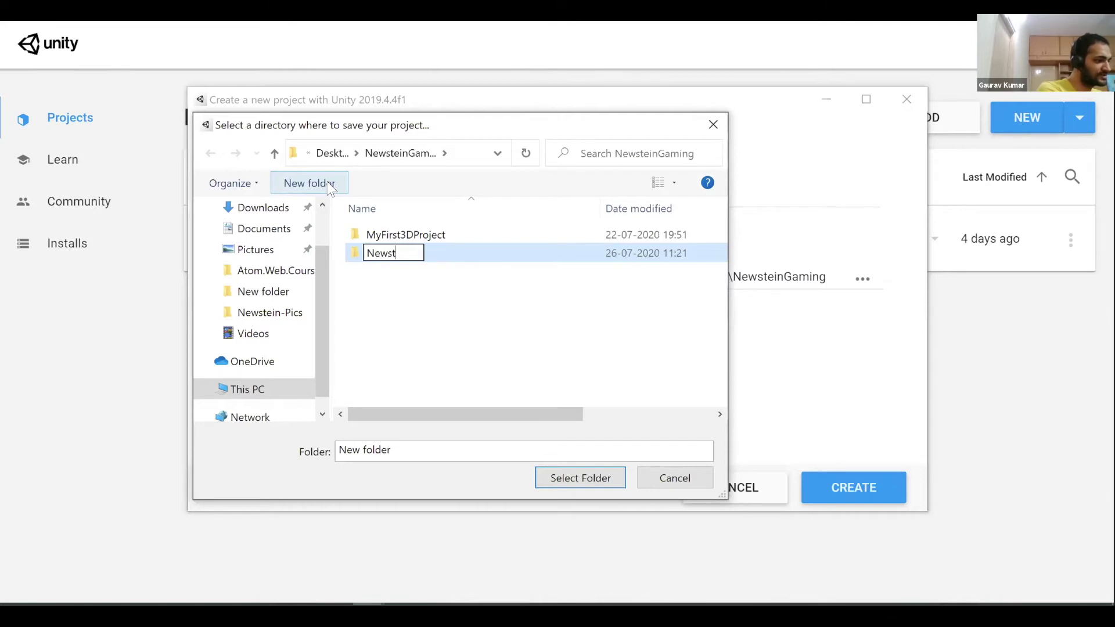
text(eingGaming)
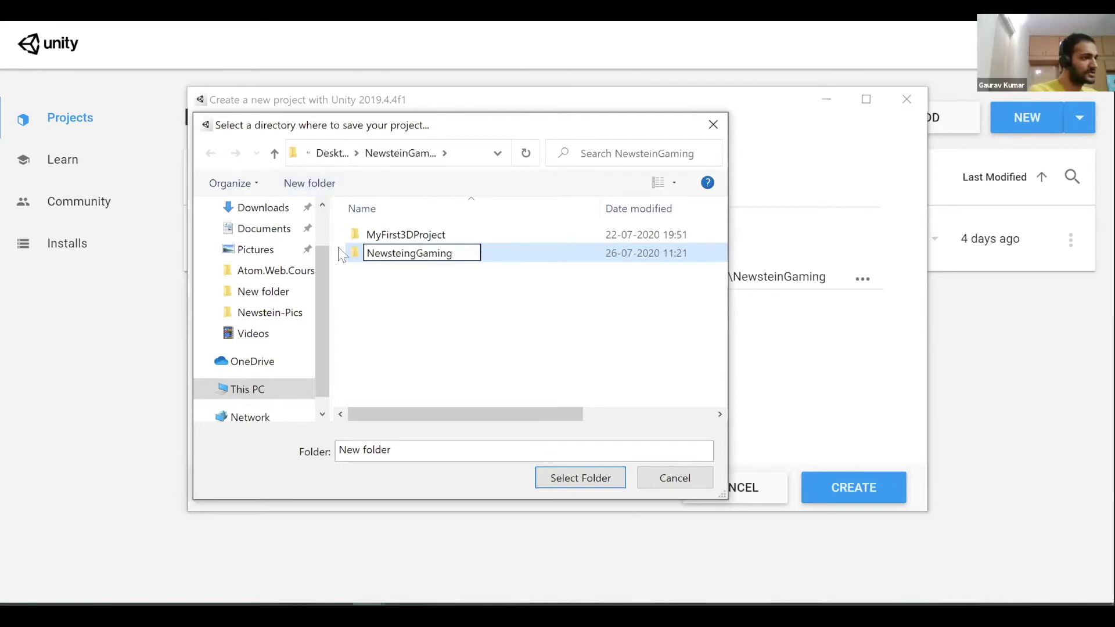
key(Return)
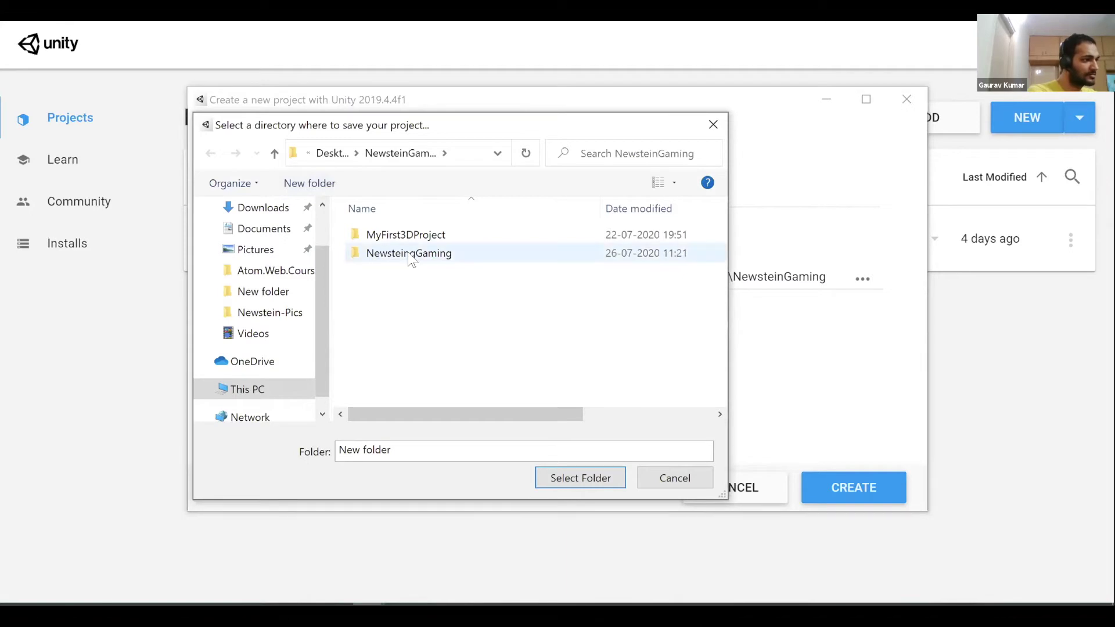
click(408, 255)
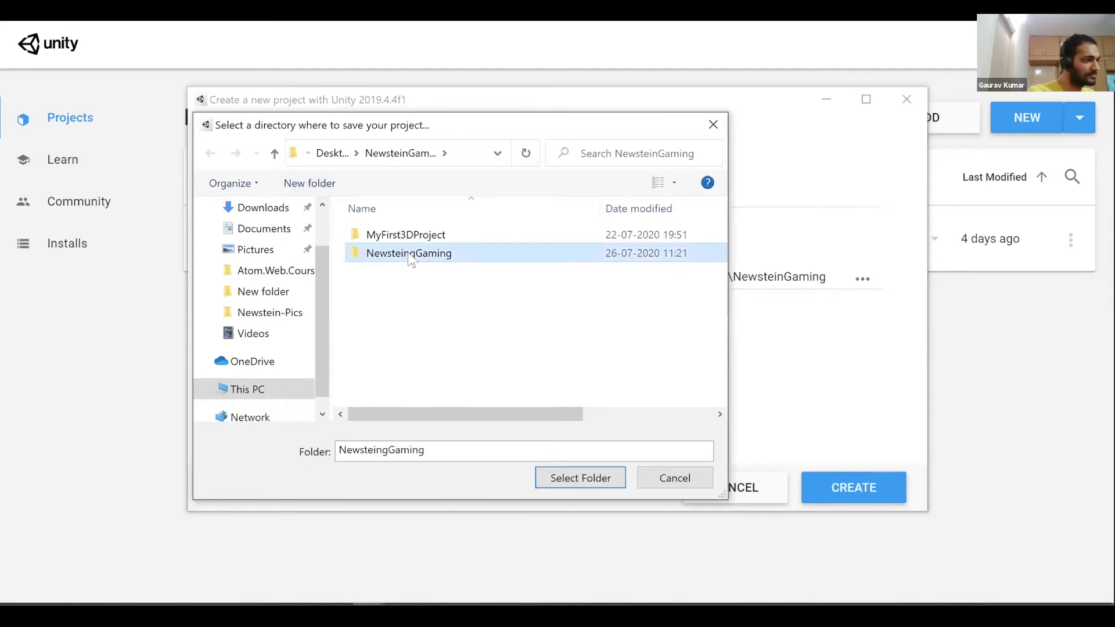
click(575, 485)
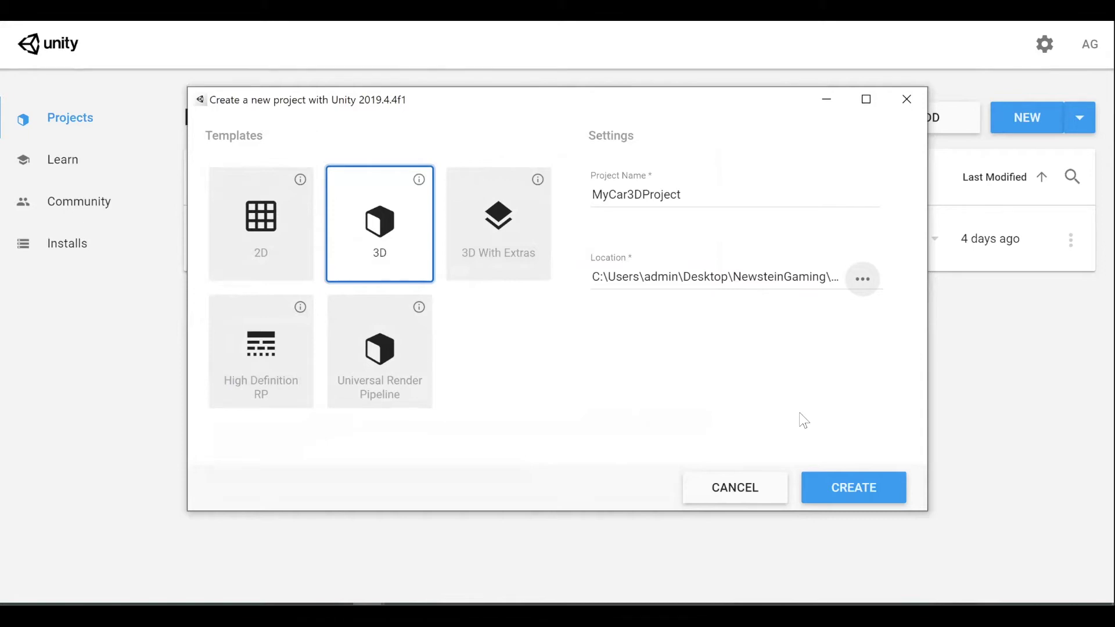
Create a throwaway folder named 'retrhtehy' inside NewsteinGaming
click(865, 282)
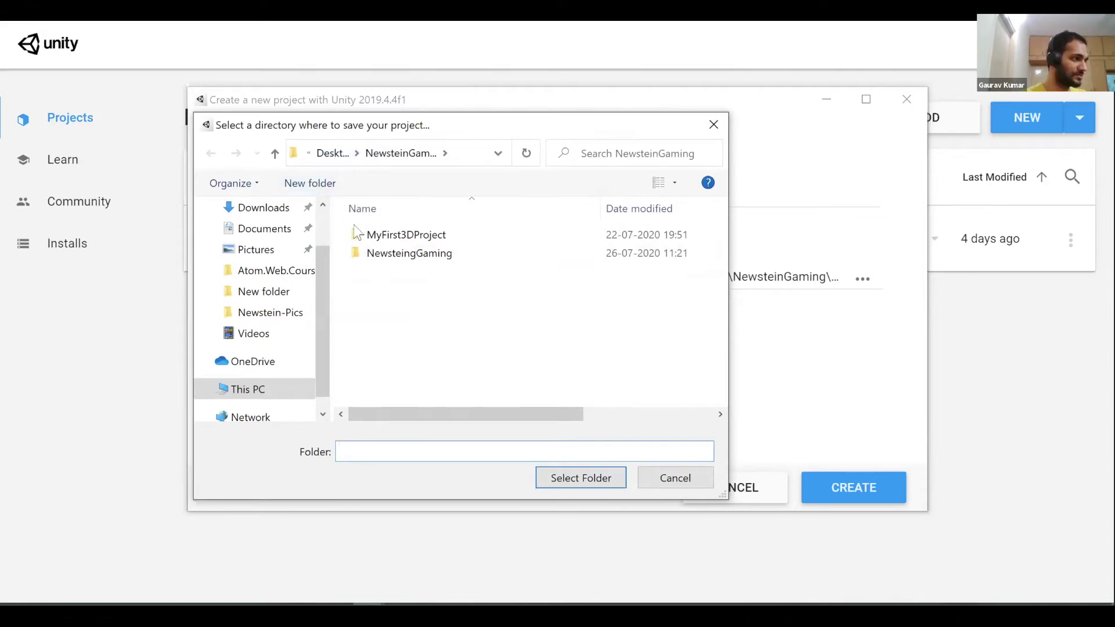
right_click(416, 313)
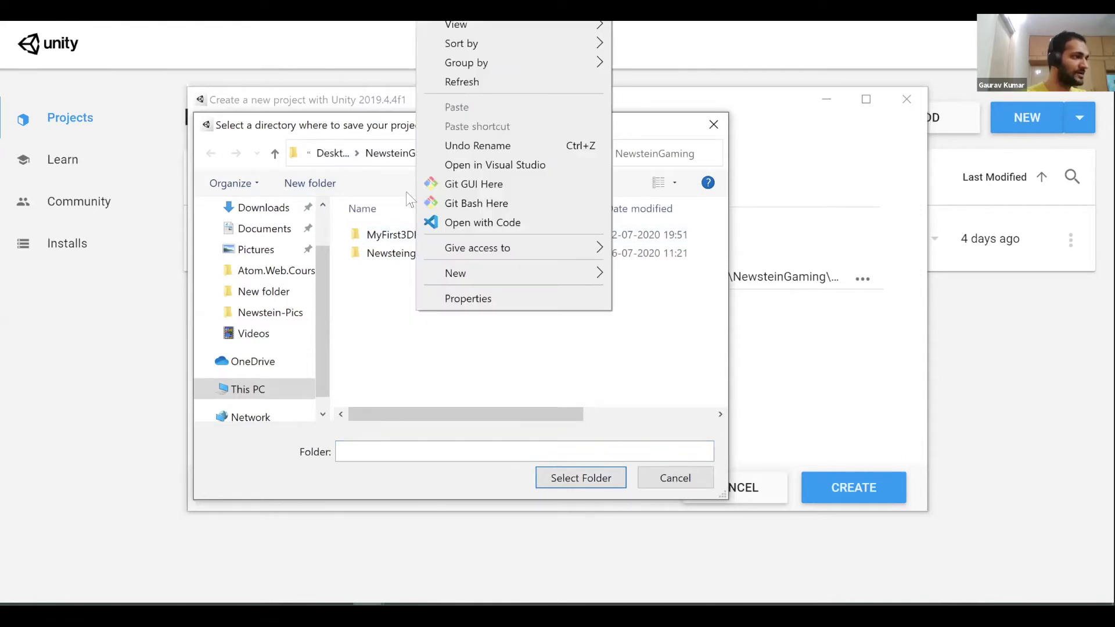
mouse_move(526, 273)
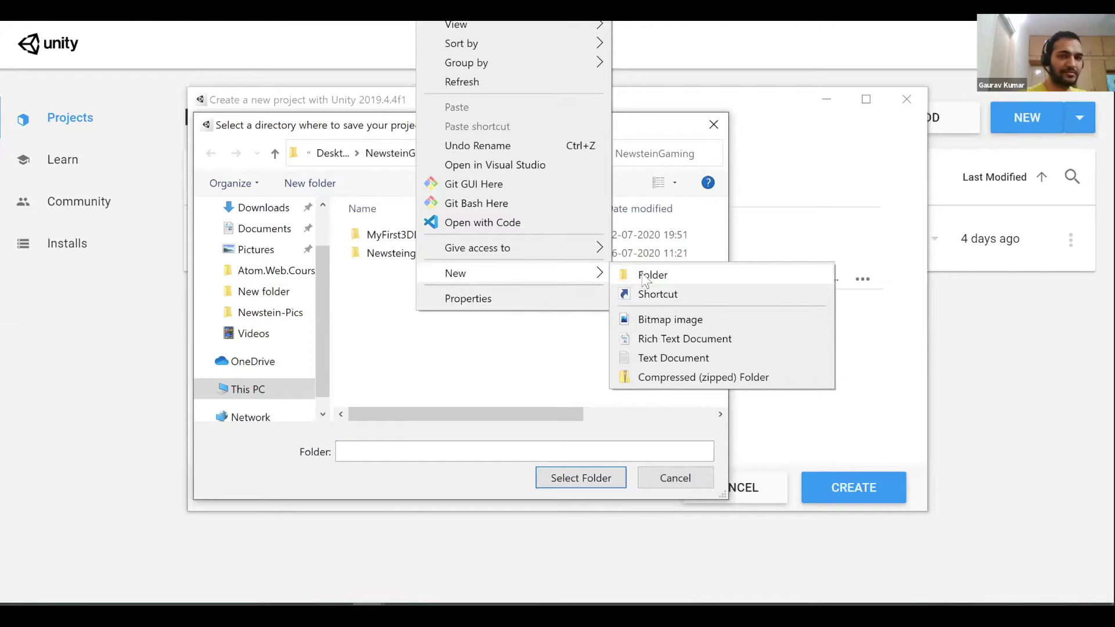
click(644, 276)
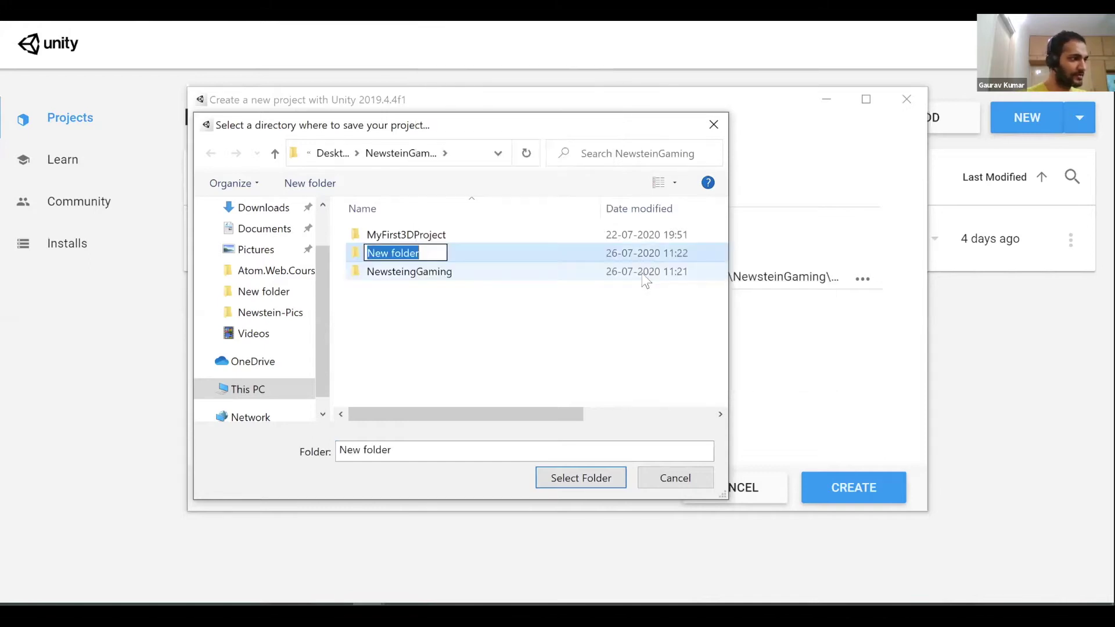
text(retrhtehy)
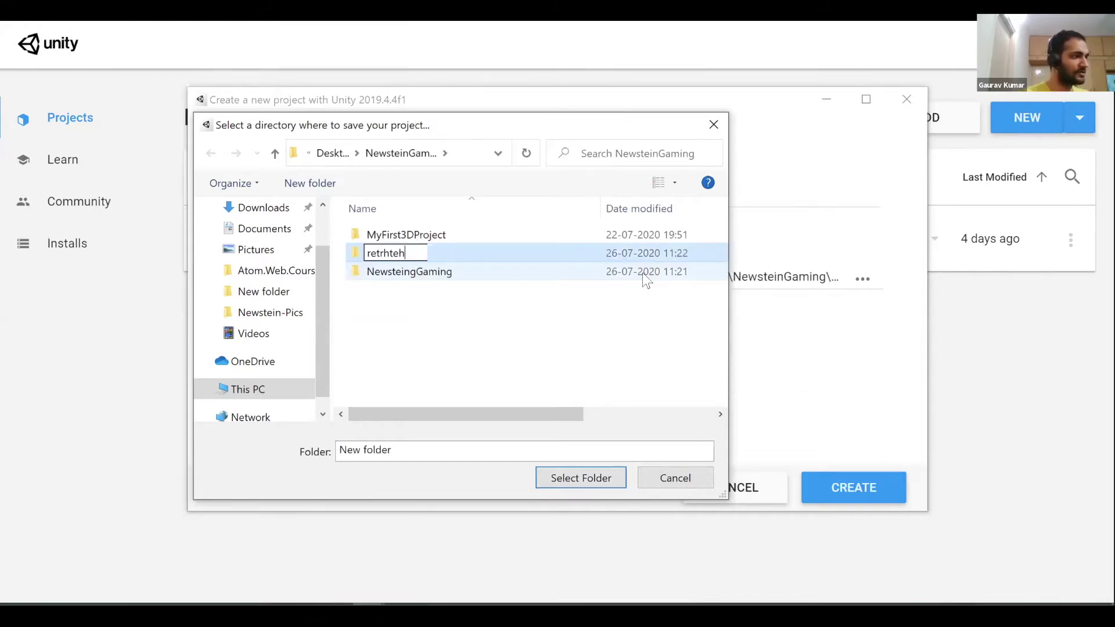
click(468, 366)
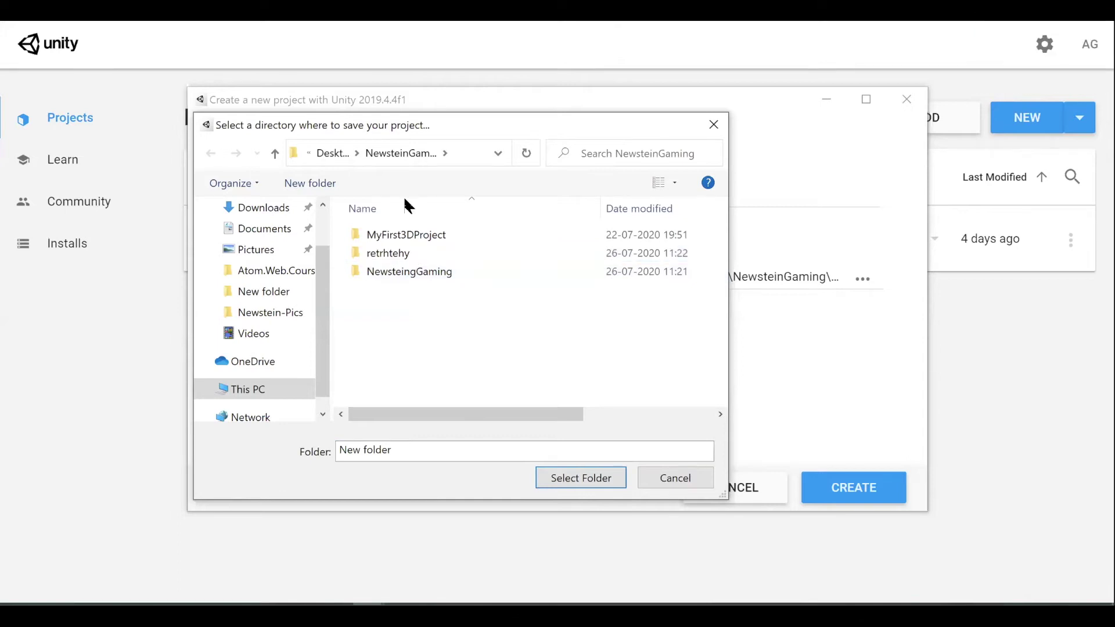
Set the project location back to the Desktop's NewsteinGaming folder
click(401, 254)
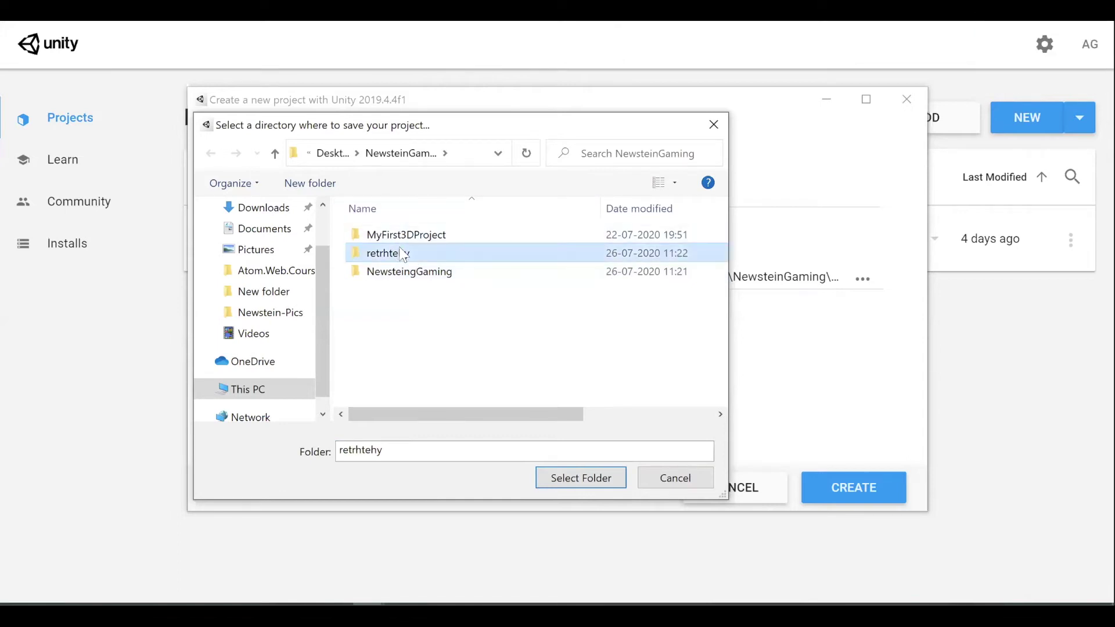
key(alt+Up)
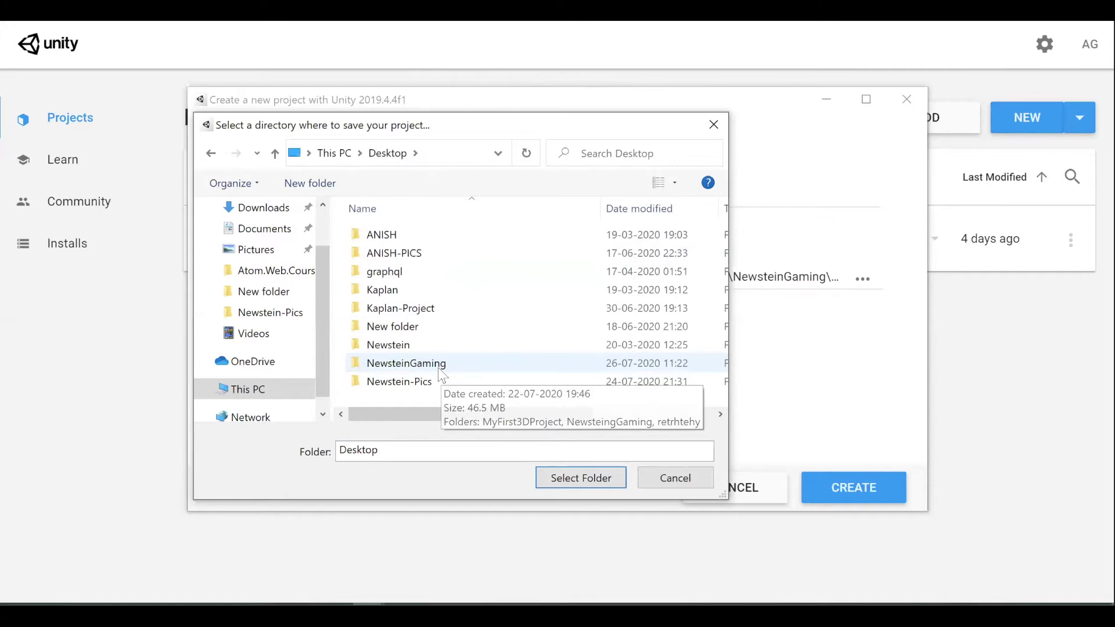
click(438, 368)
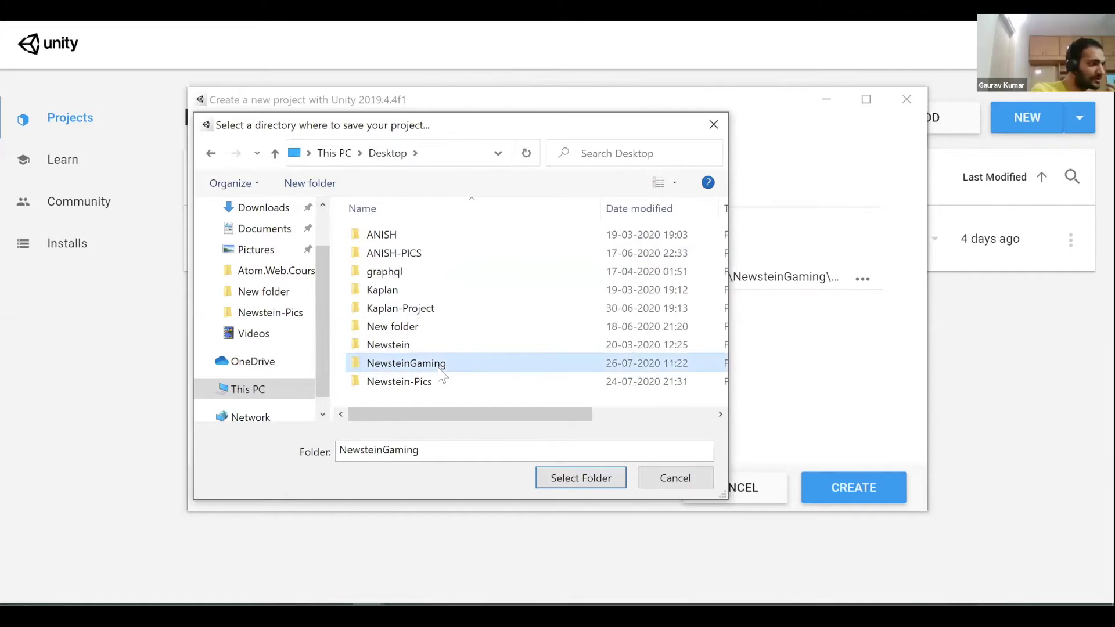
click(577, 481)
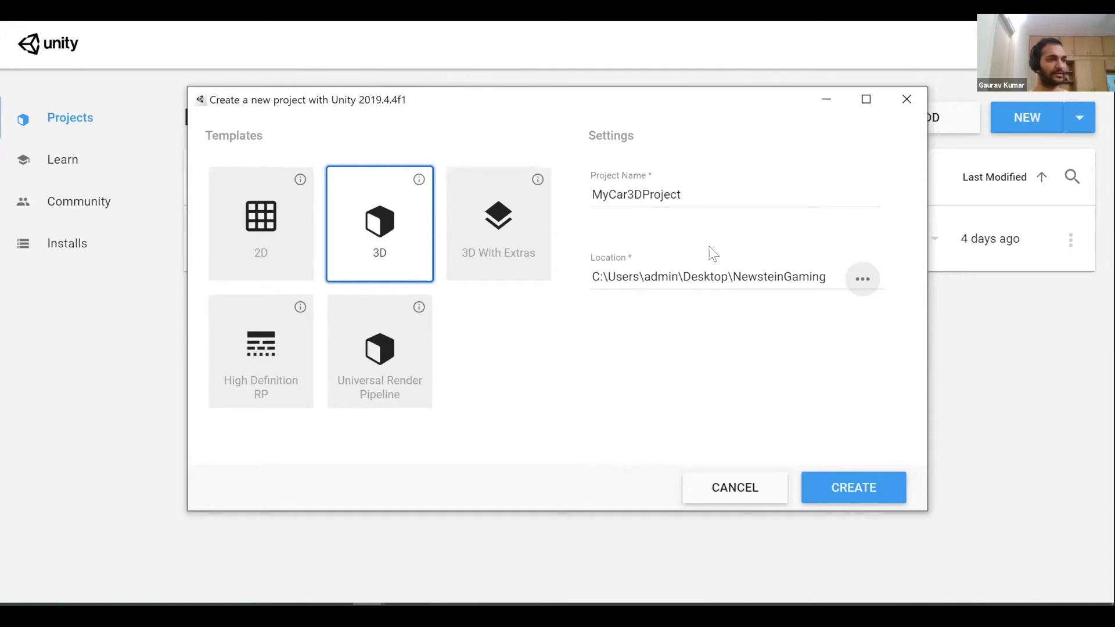
Create the MyCar3DProject 3D project in the NewsteinGaming folder
click(857, 489)
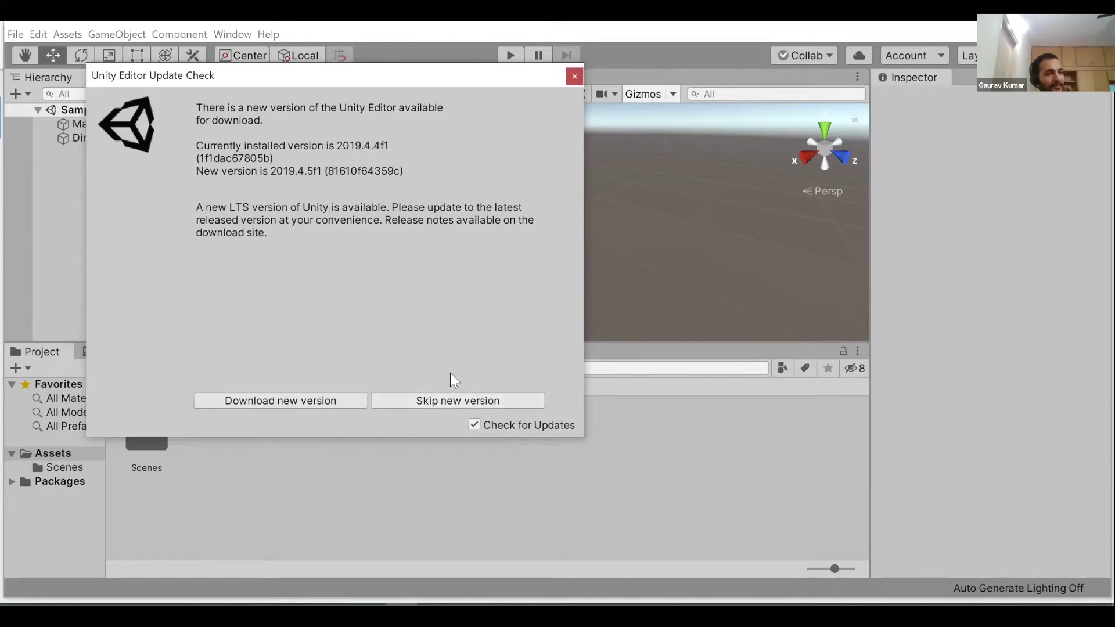
Skip the 2019.4.5f1 editor update offered in the Update Check dialog
click(450, 396)
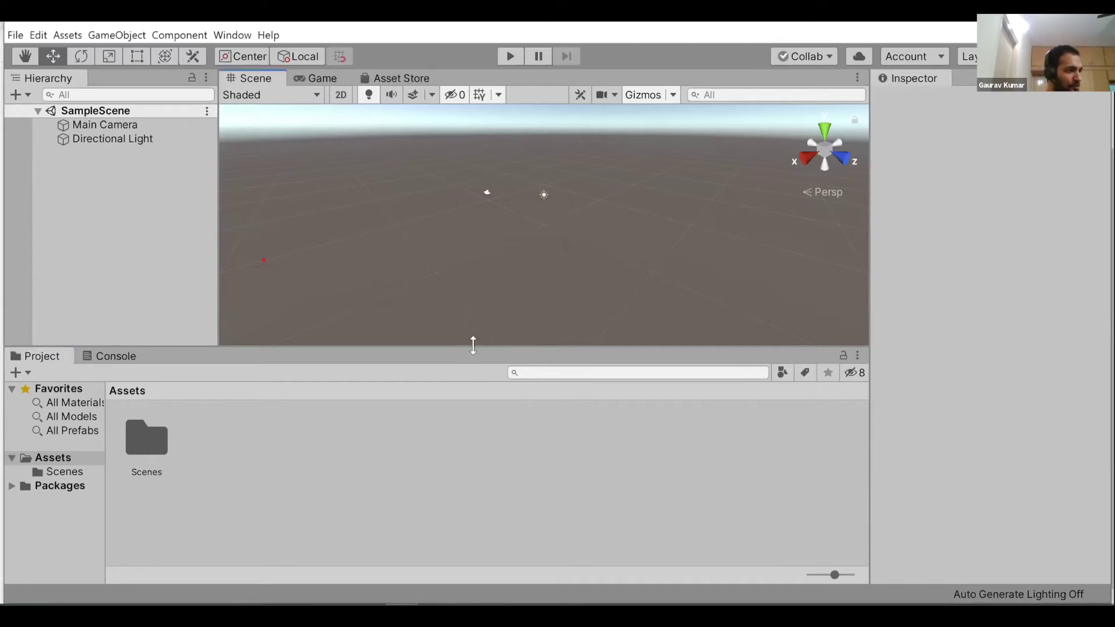
drag(472, 377, 470, 416)
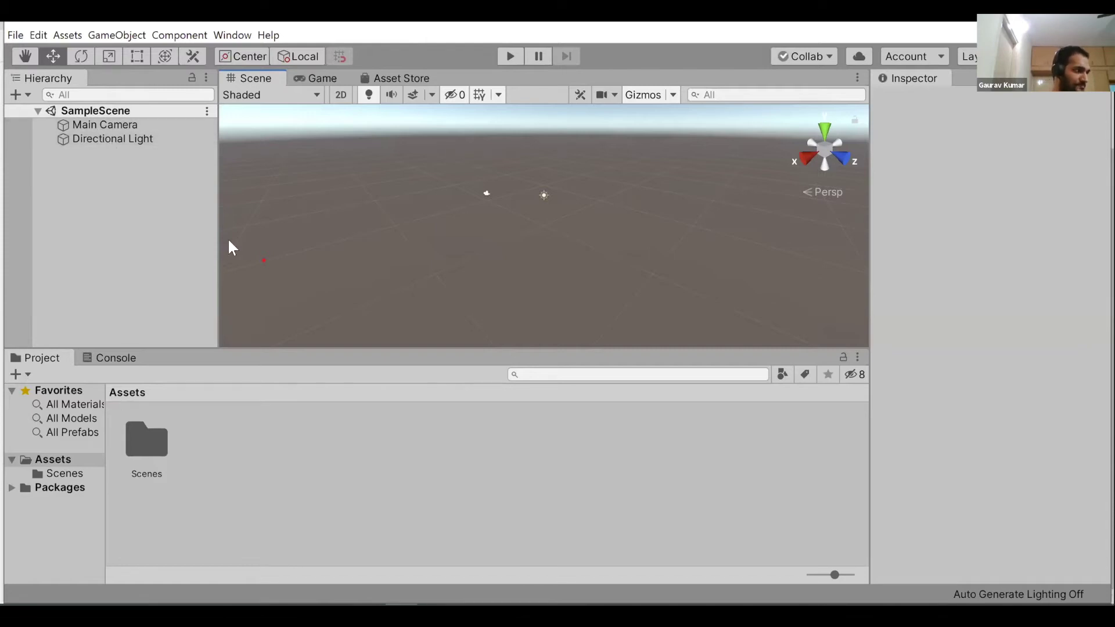
Create a 3D Plane in SampleScene from the Hierarchy create menu
click(82, 209)
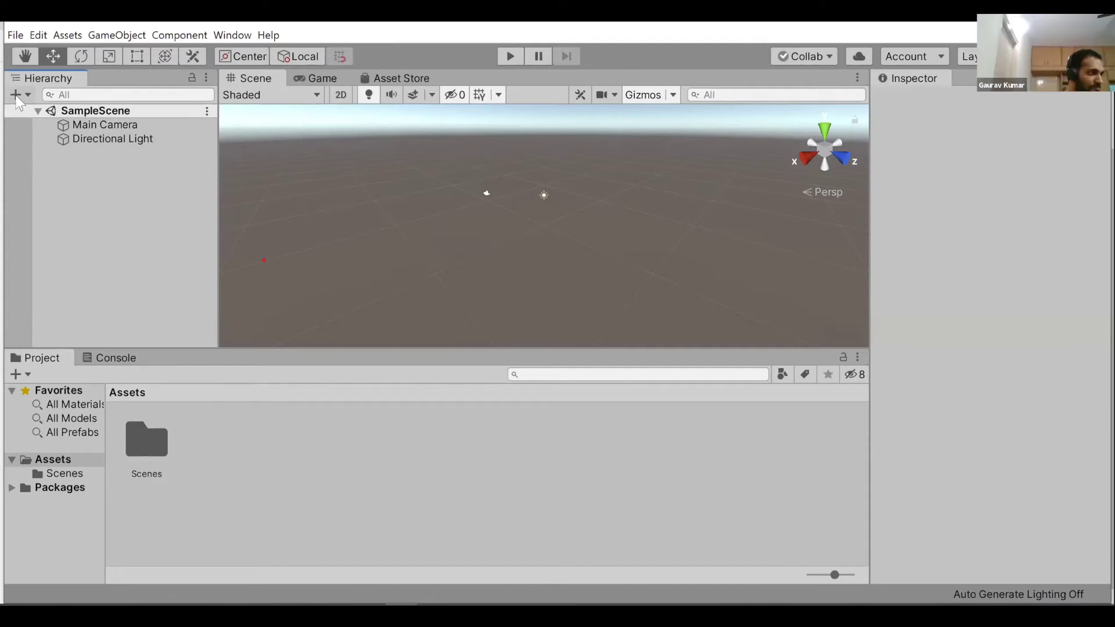
click(15, 95)
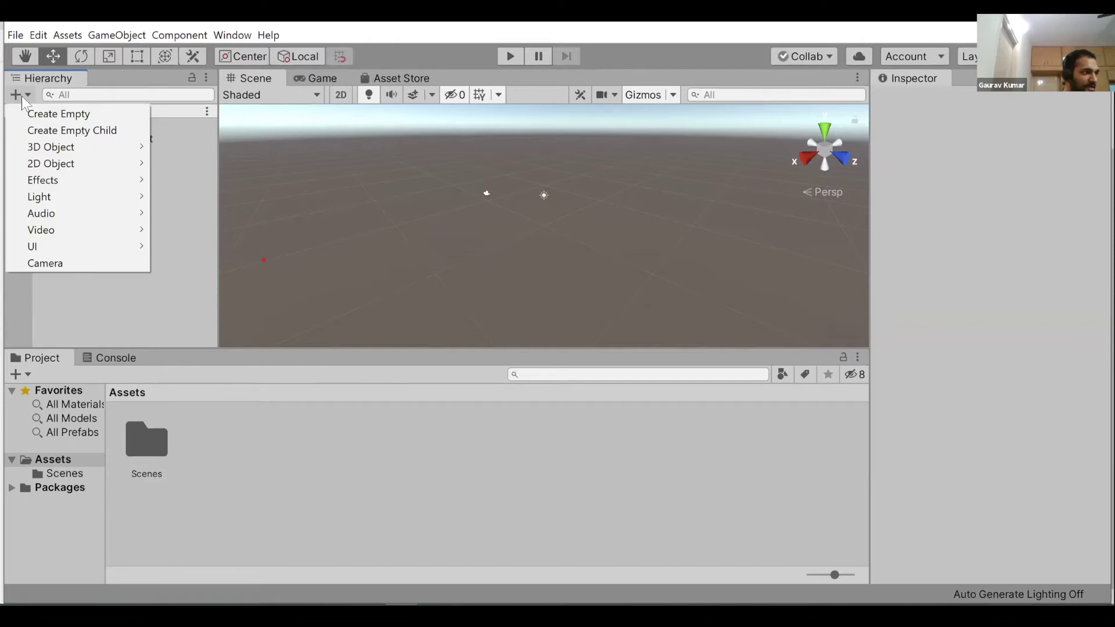
mouse_move(62, 147)
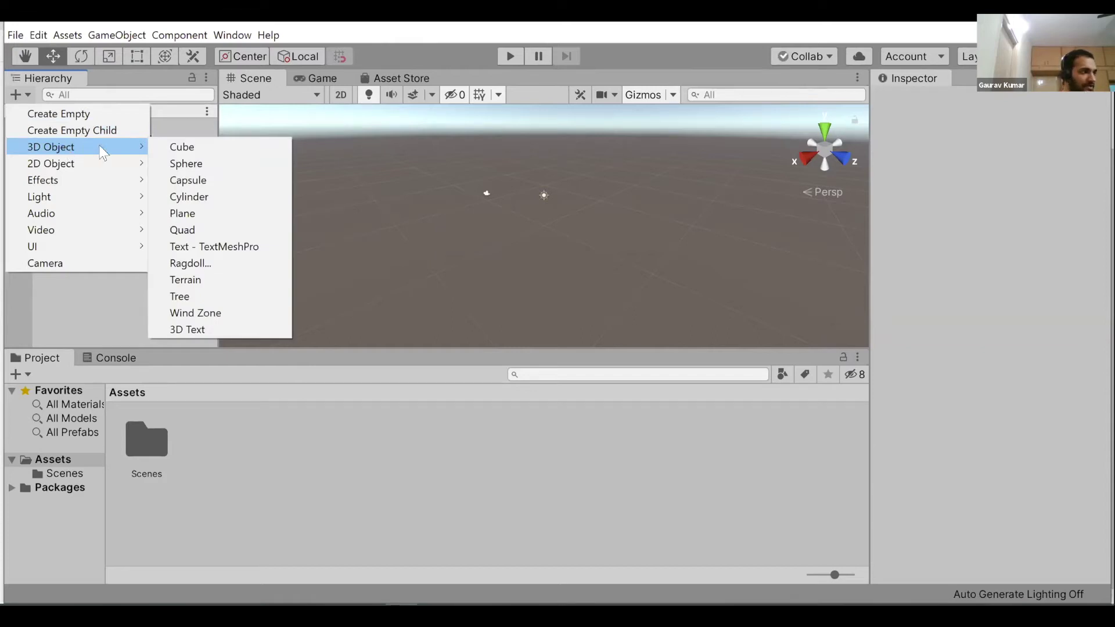
click(184, 214)
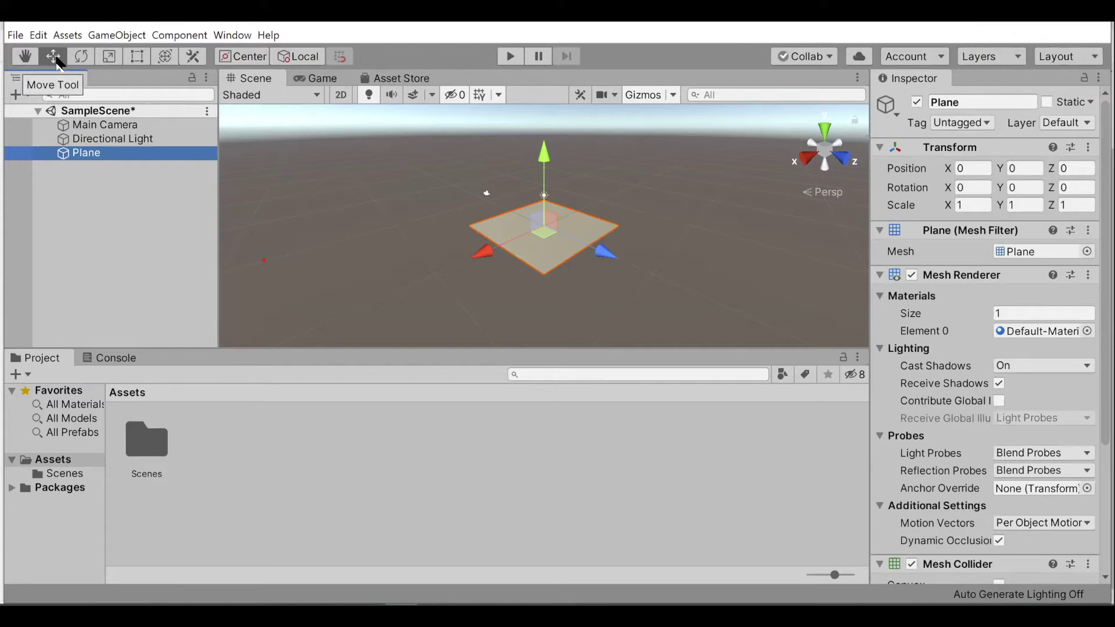
Switch to the combined Transform tool so the Plane shows move, rotate and scale handles
click(167, 52)
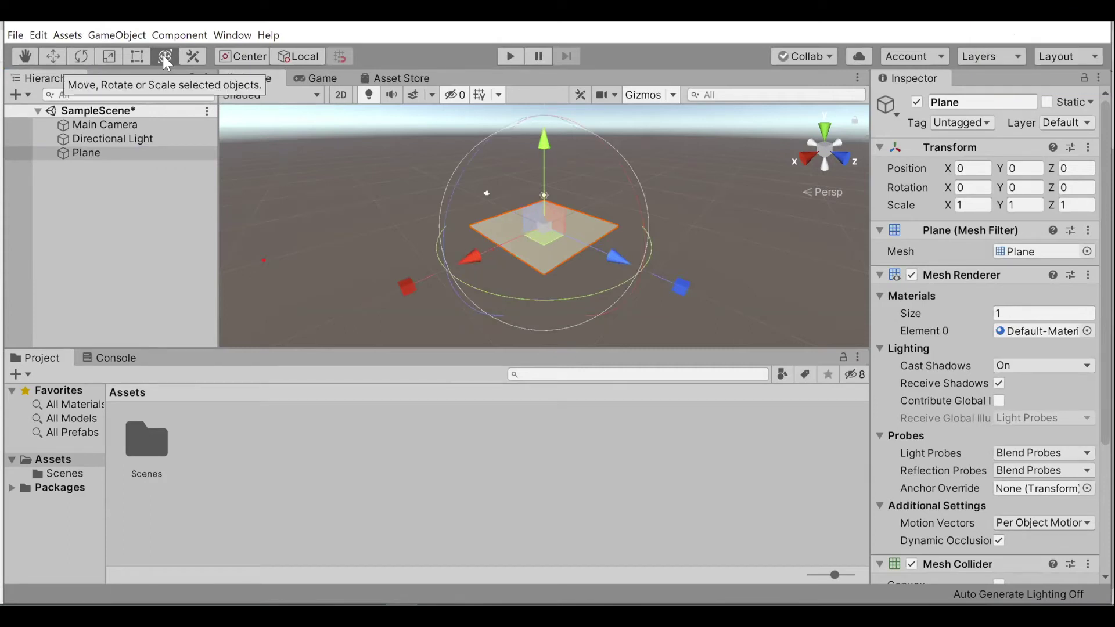
Switch the Scene view to the Hand Tool so no transform gizmo shows on the Plane
click(23, 56)
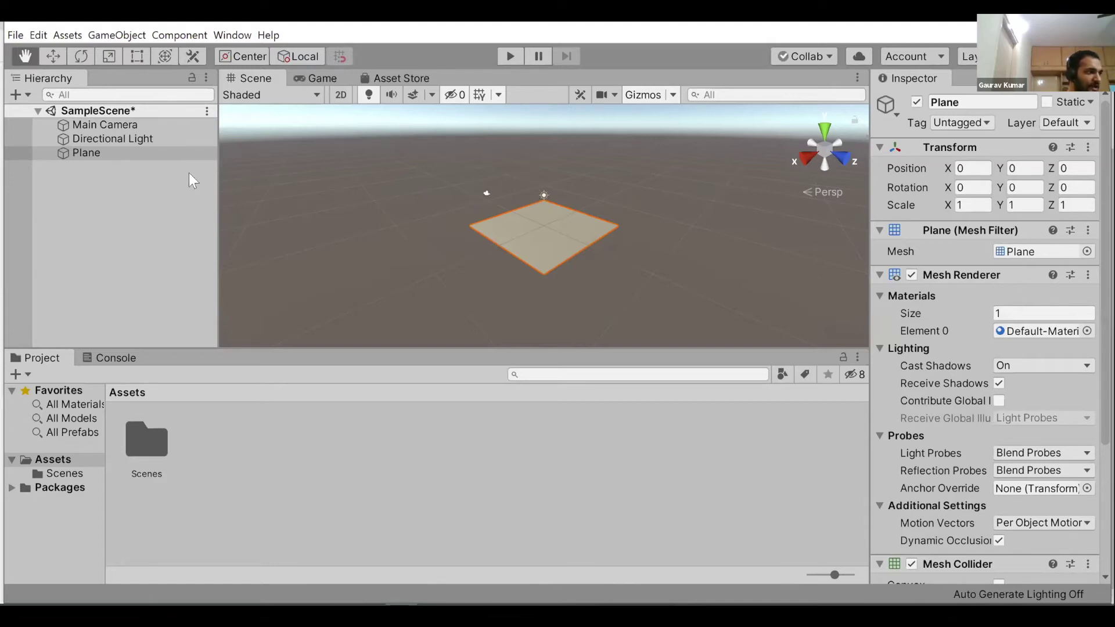
Select the Plane, scroll through its Inspector components, then deselect it to empty the Inspector
click(92, 154)
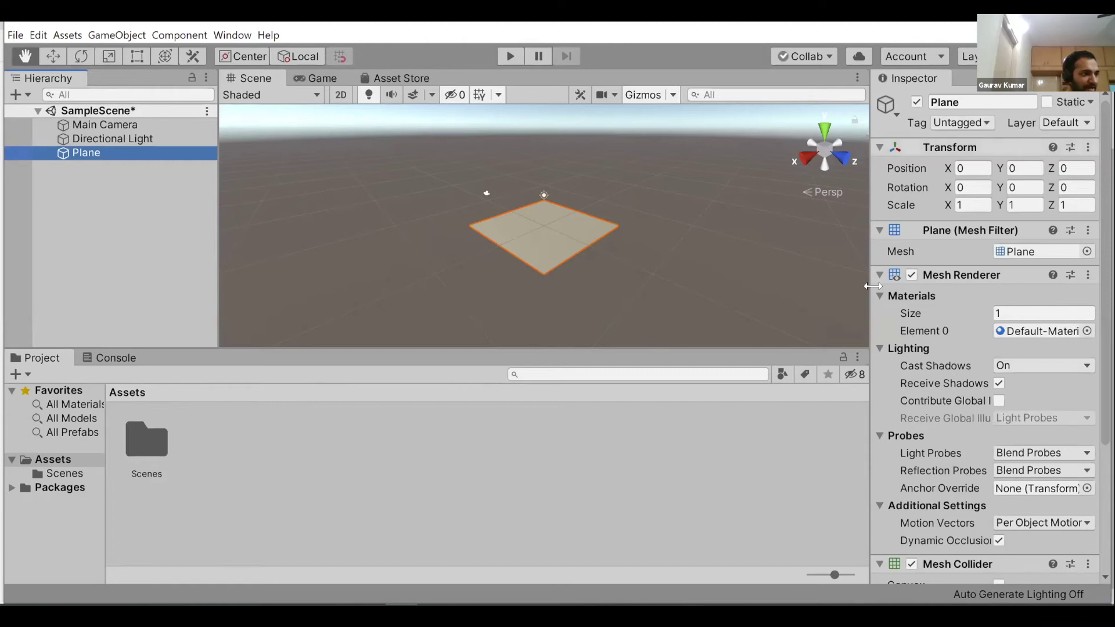
scroll(937, 426, down, 5)
scroll(935, 426, up, 4)
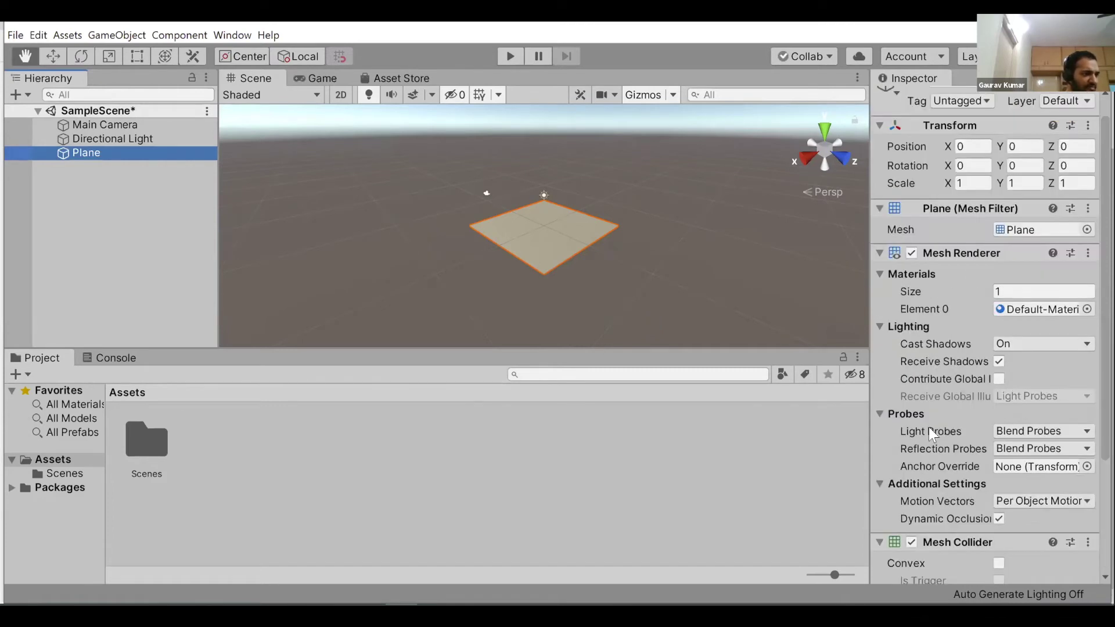
scroll(931, 433, up, 1)
scroll(918, 366, down, 5)
scroll(1081, 277, up, 5)
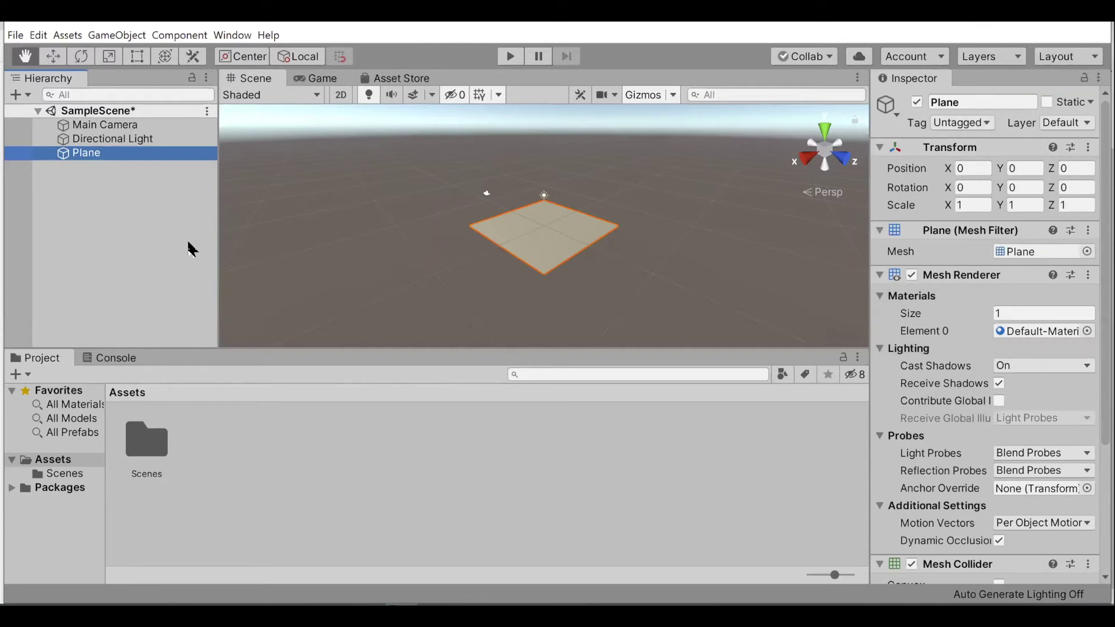
click(117, 203)
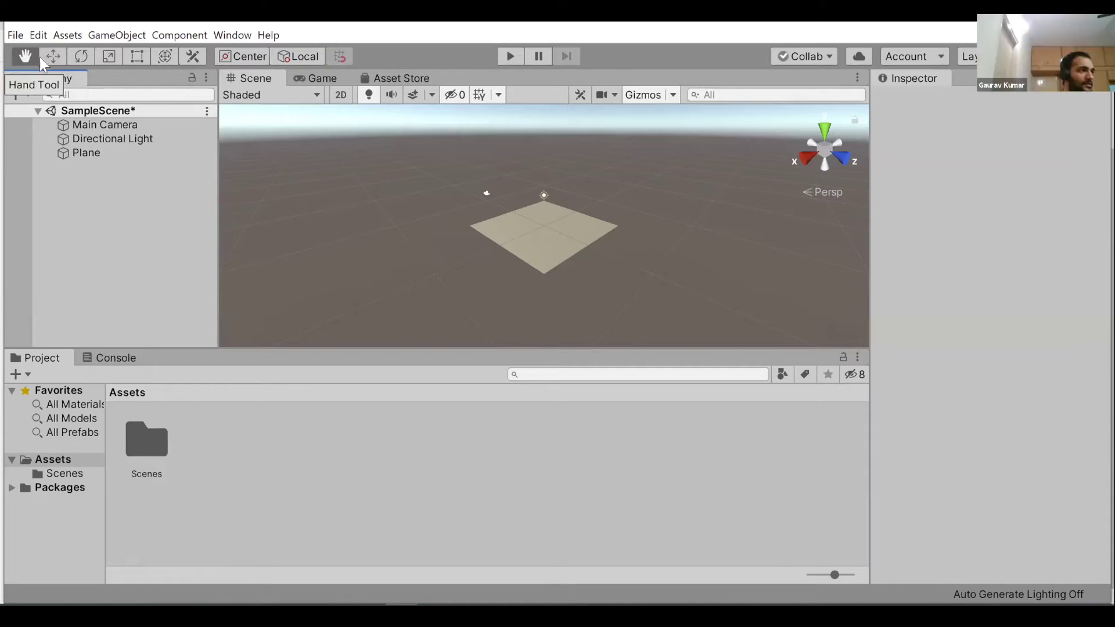
With the Plane selected, cycle through the Move, Rotate, Scale, Rect and Transform tools, ending on Hand
click(52, 58)
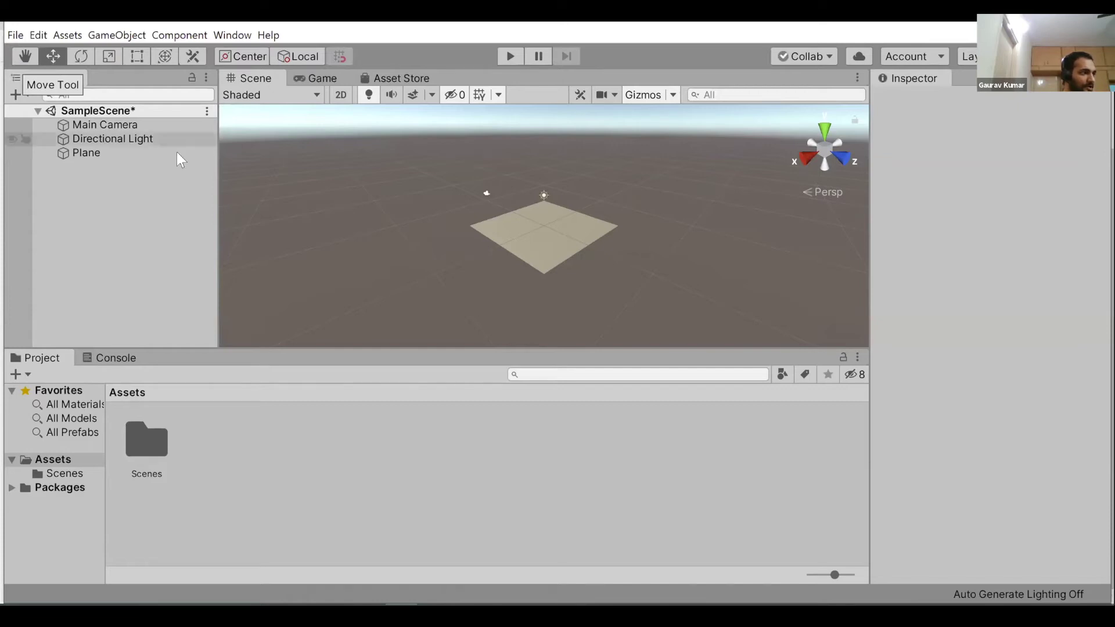
click(92, 151)
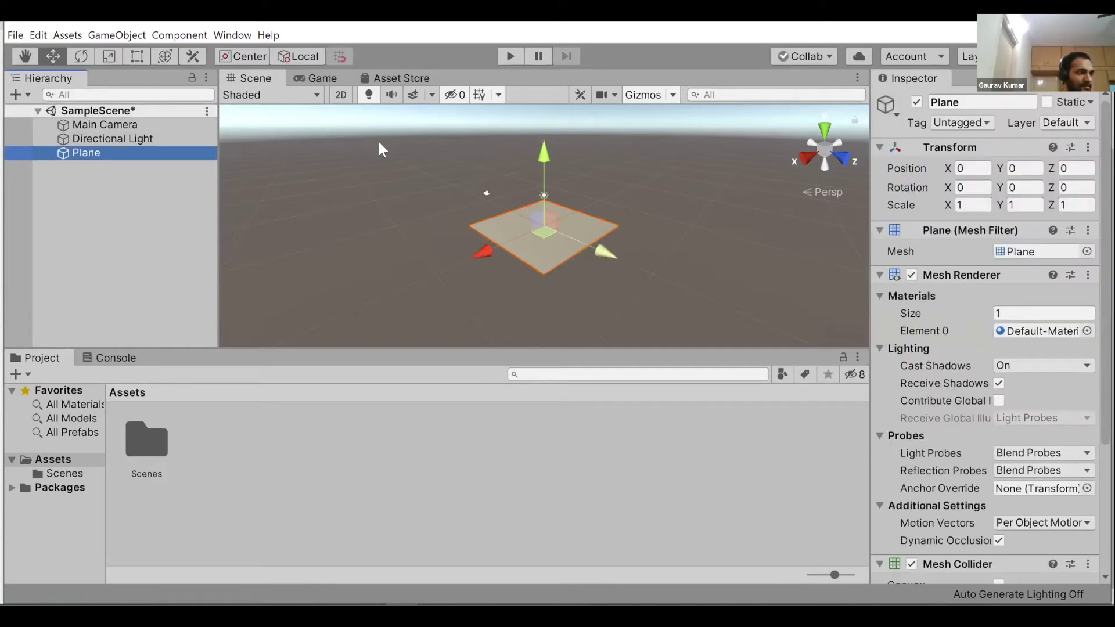
click(82, 56)
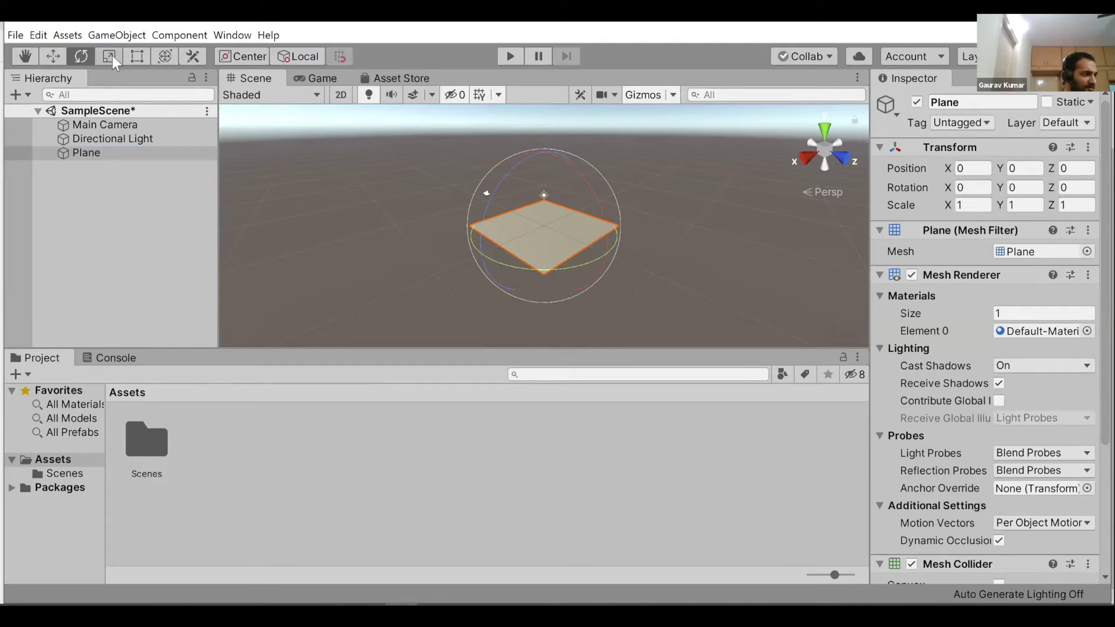
click(110, 55)
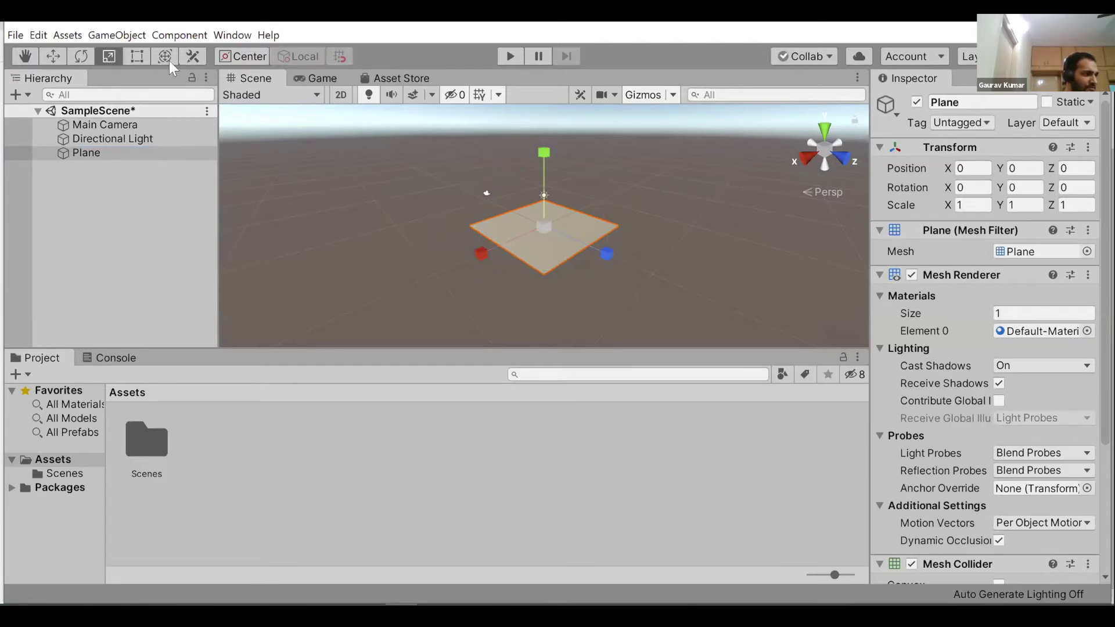
click(132, 56)
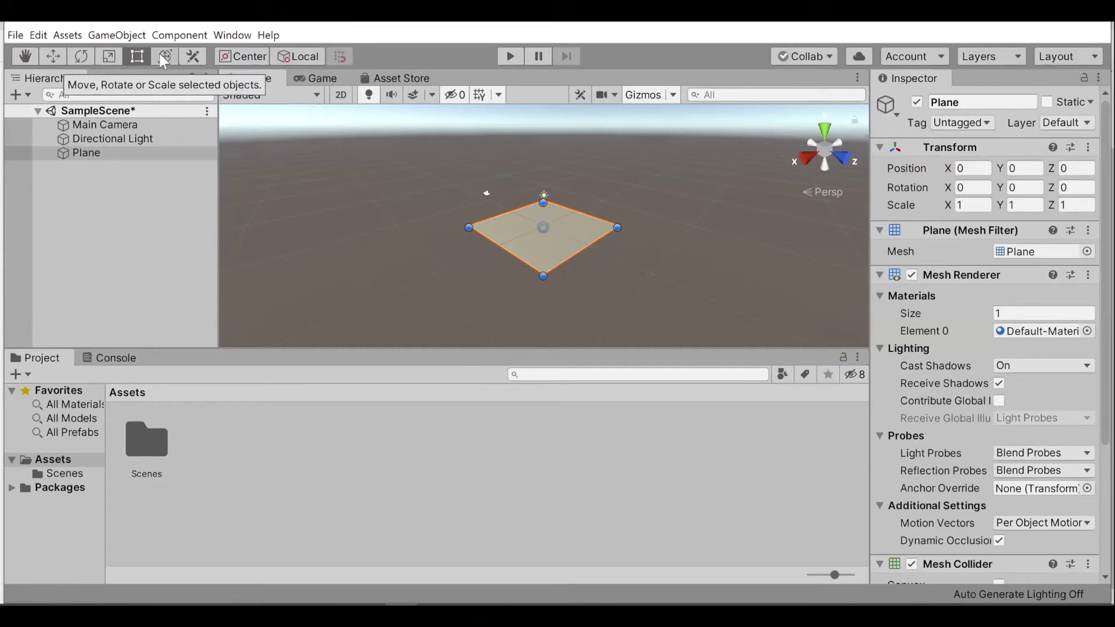
click(160, 54)
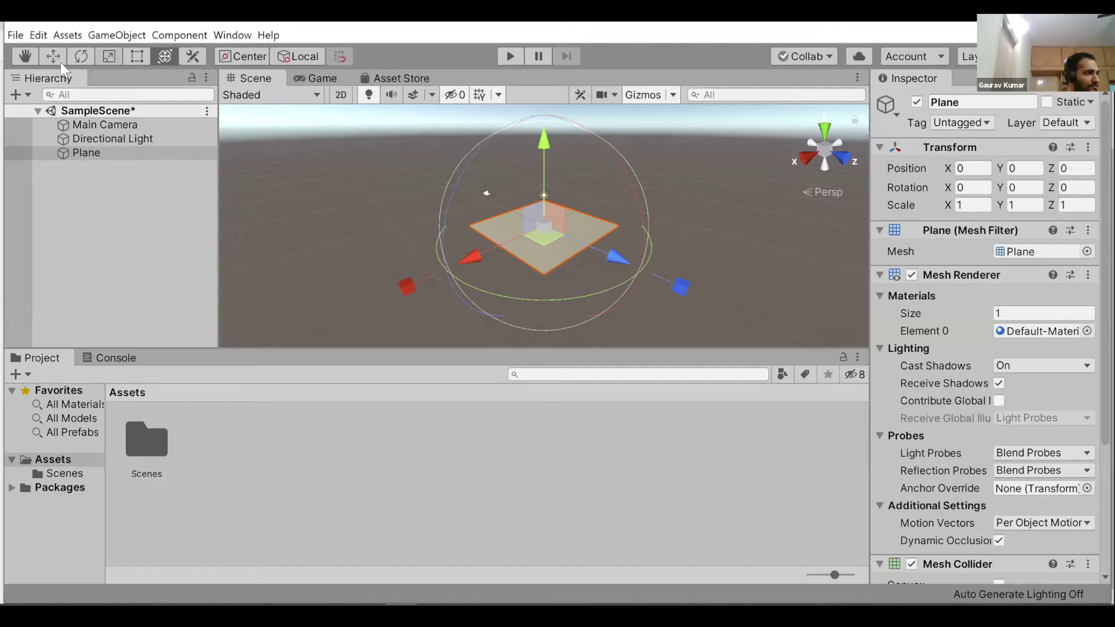
click(22, 53)
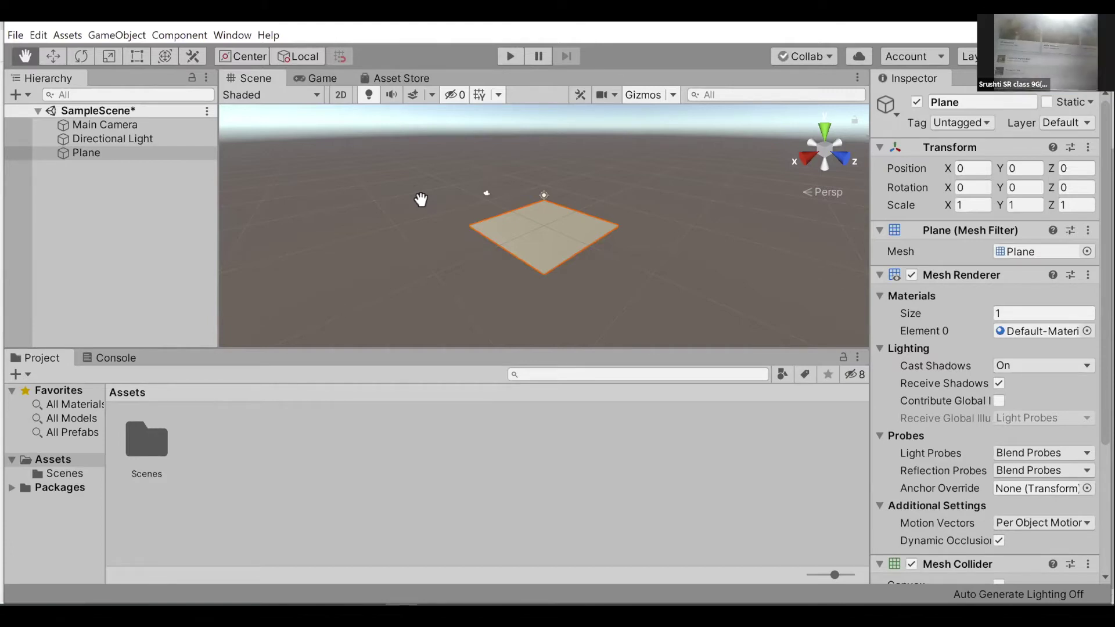
key(alt)
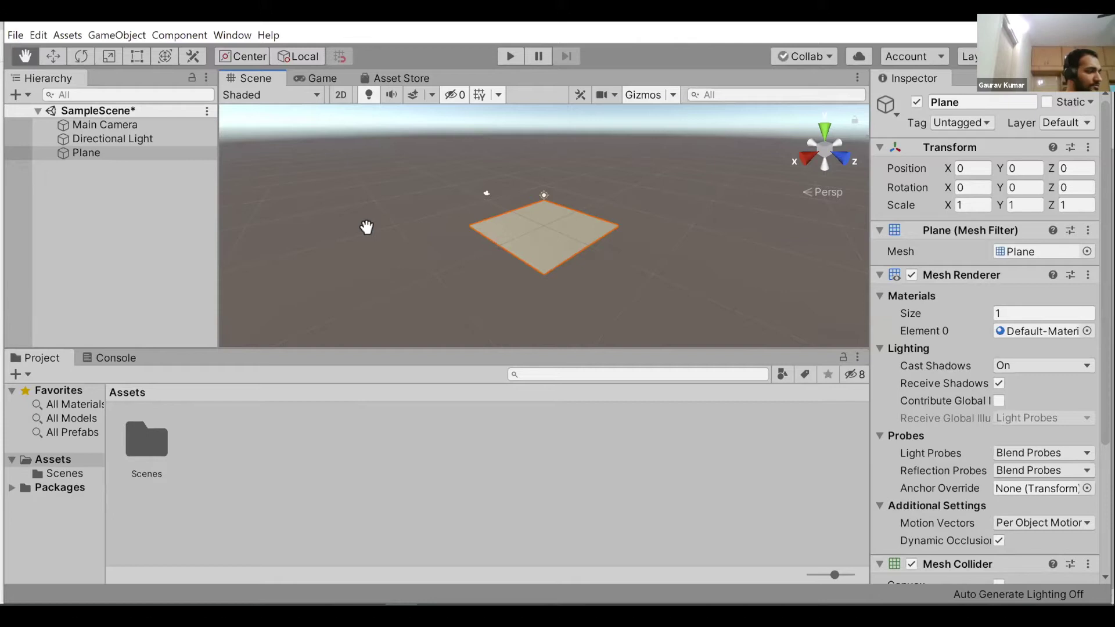
key(alt)
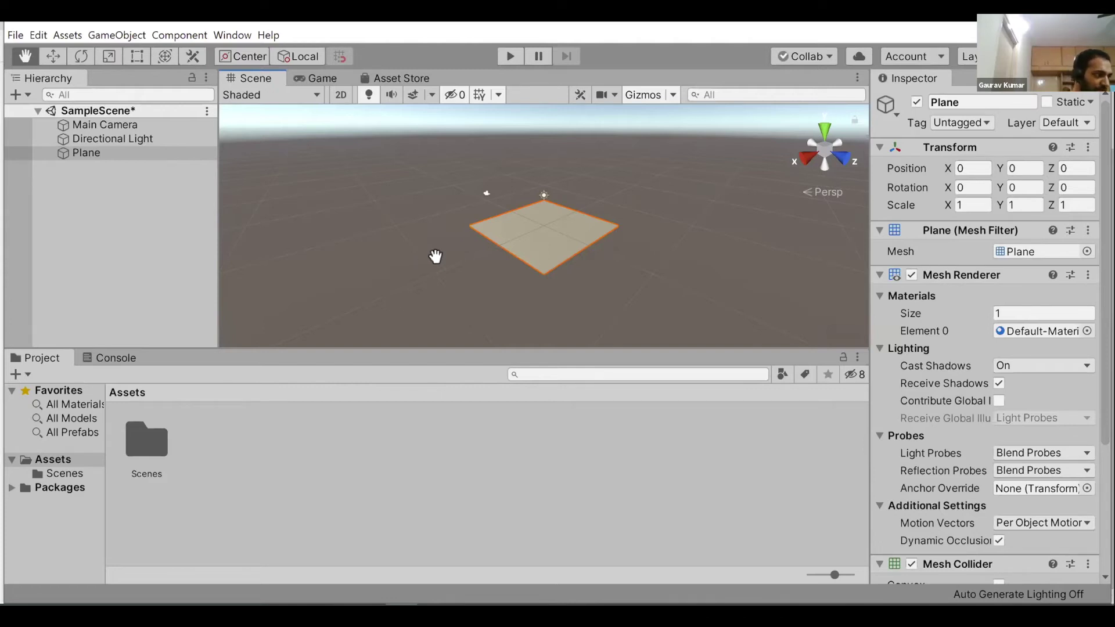
Zoom the Scene view in and out until the Plane fills more of the view
scroll(436, 256, up, 1)
scroll(434, 256, up, 1)
scroll(432, 256, up, 2)
scroll(430, 256, up, 2)
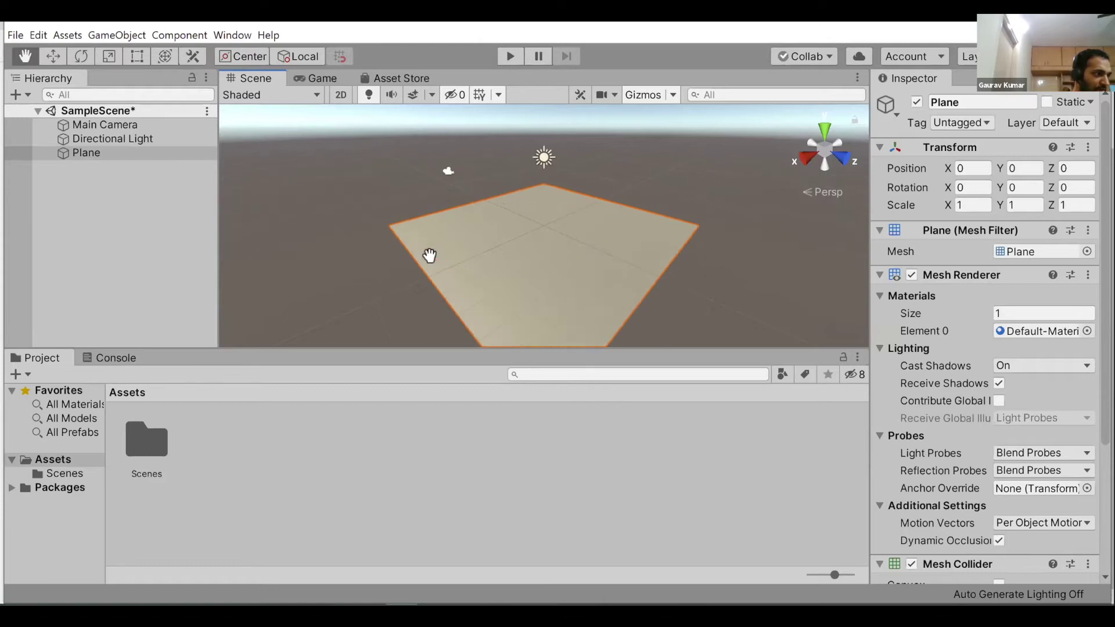
scroll(429, 256, up, 2)
scroll(428, 257, up, 2)
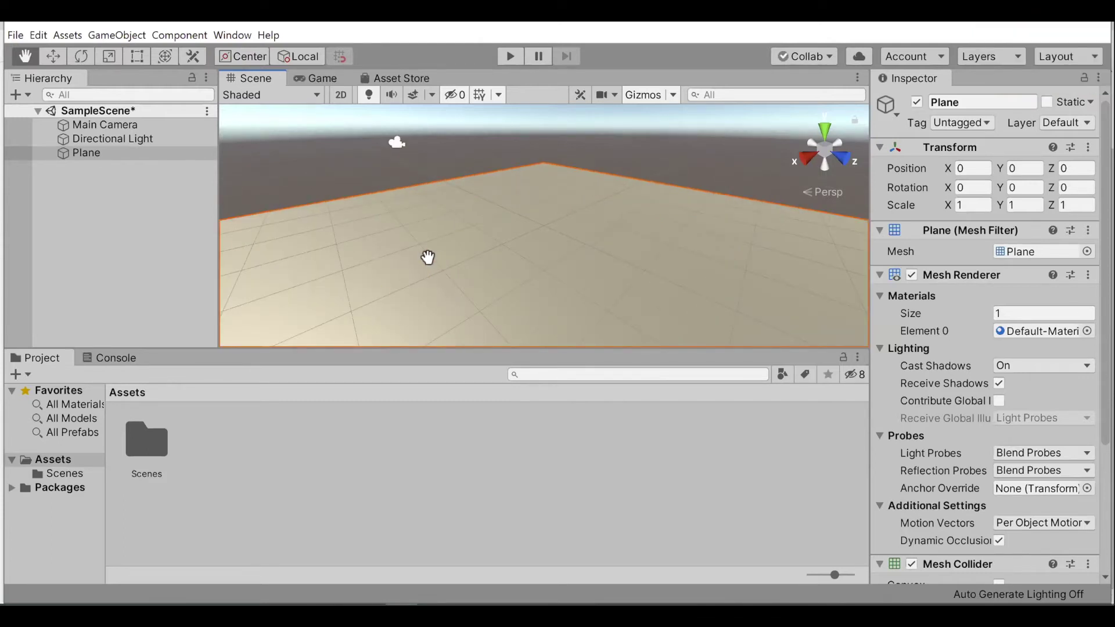
scroll(428, 258, down, 3)
scroll(428, 257, down, 1)
scroll(428, 257, down, 1)
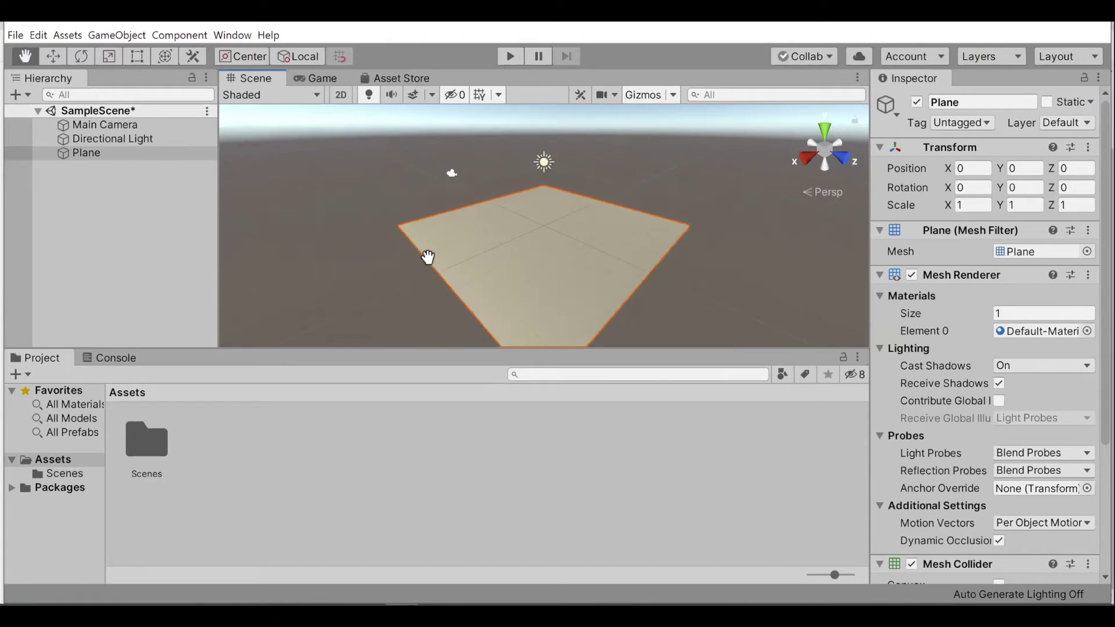
scroll(428, 257, down, 2)
scroll(428, 257, down, 2)
scroll(452, 267, down, 1)
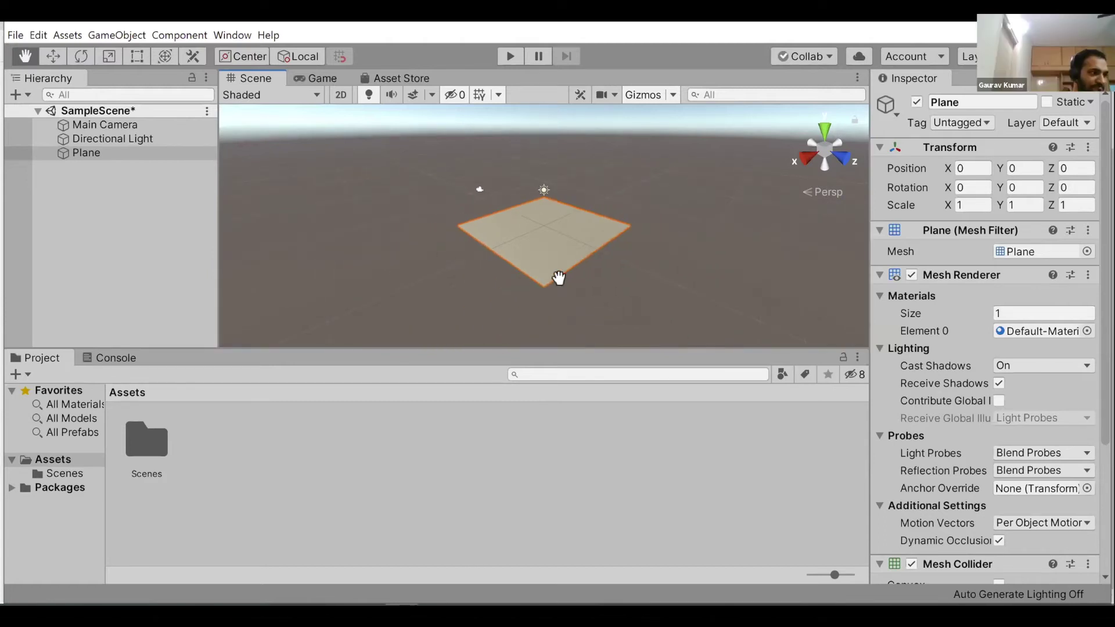
scroll(566, 277, up, 2)
scroll(630, 266, up, 1)
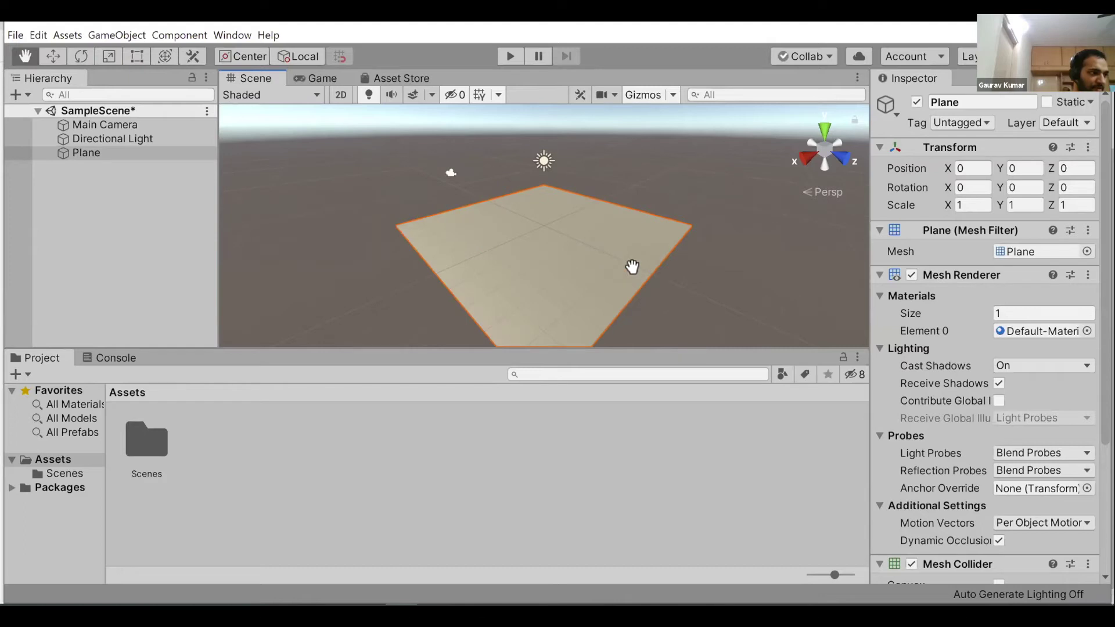
scroll(632, 266, up, 1)
scroll(633, 266, up, 1)
scroll(601, 280, up, 1)
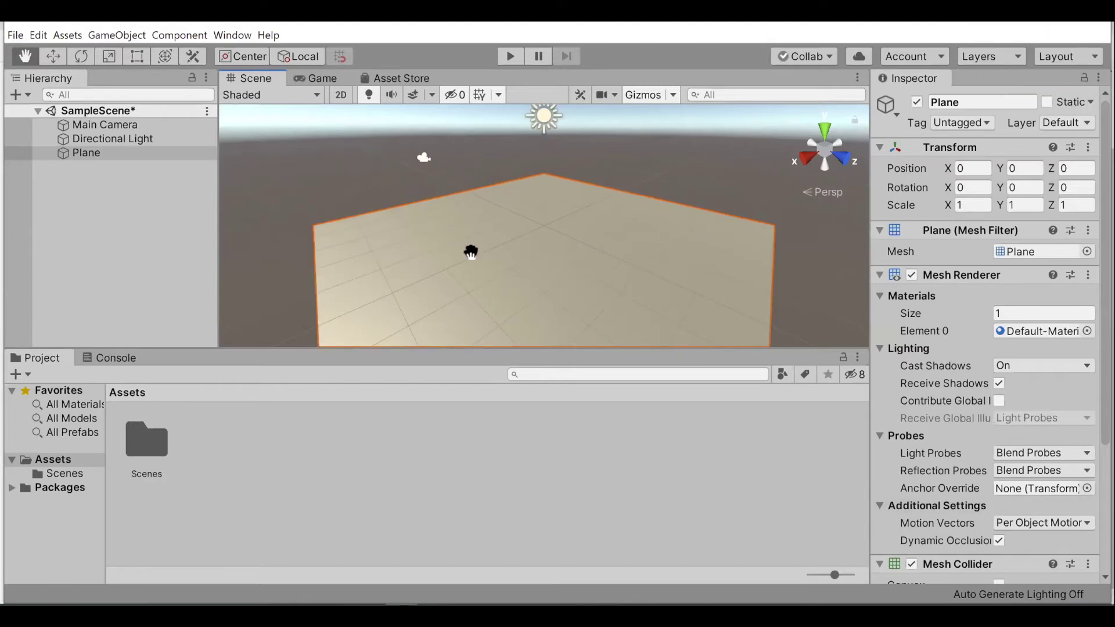
scroll(470, 253, down, 1)
scroll(467, 255, down, 1)
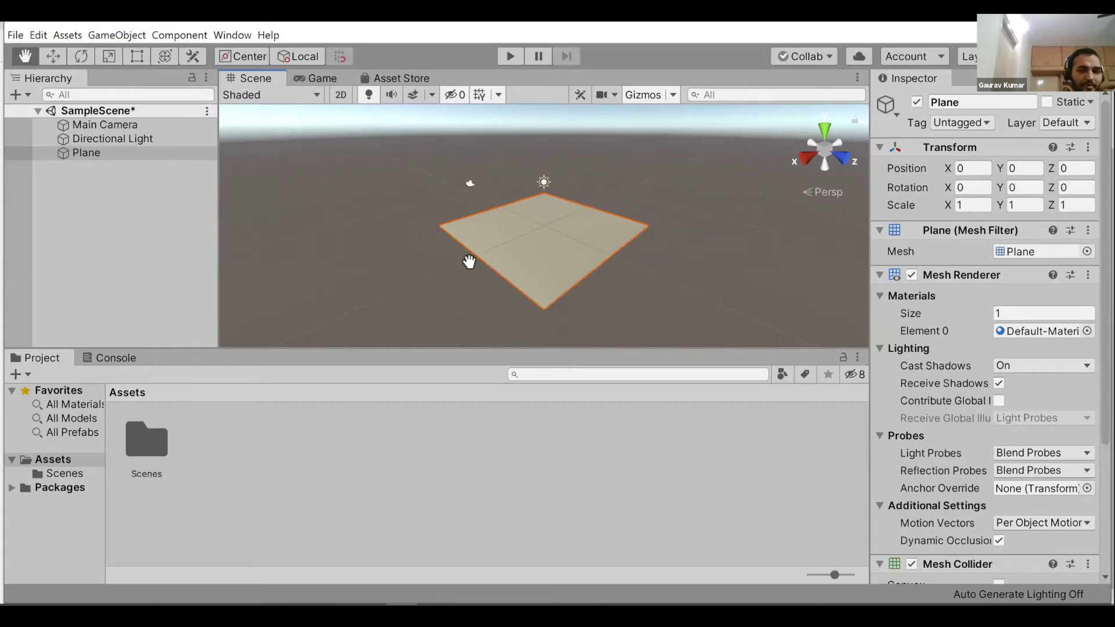
scroll(467, 260, up, 1)
scroll(469, 262, up, 1)
scroll(469, 262, up, 1)
scroll(469, 262, up, 1)
scroll(469, 263, down, 1)
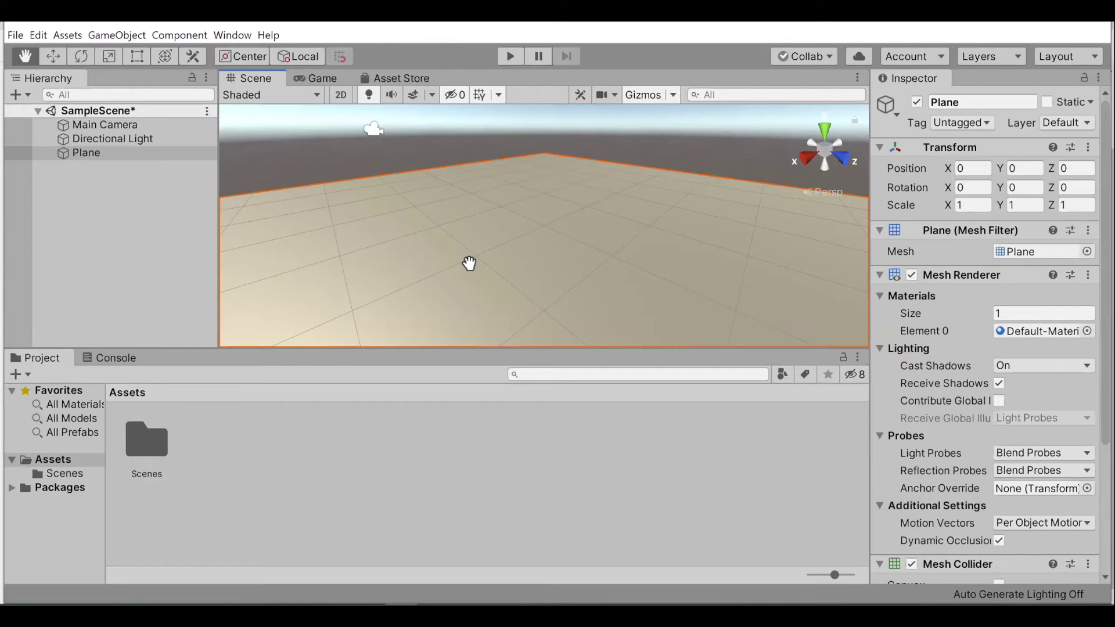
scroll(469, 263, down, 2)
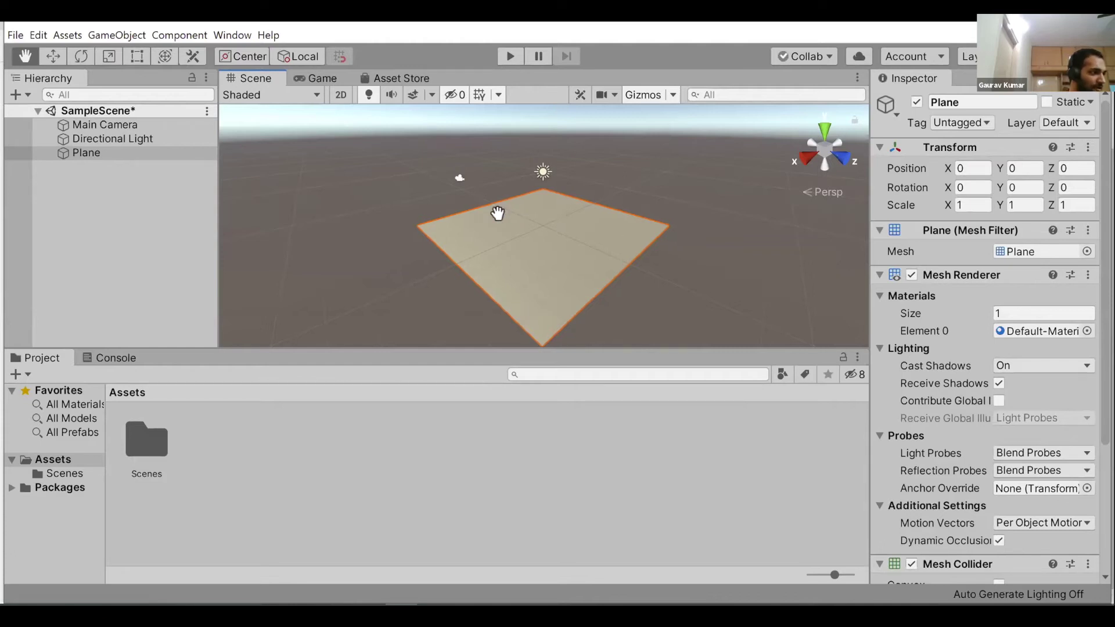
scroll(541, 255, up, 2)
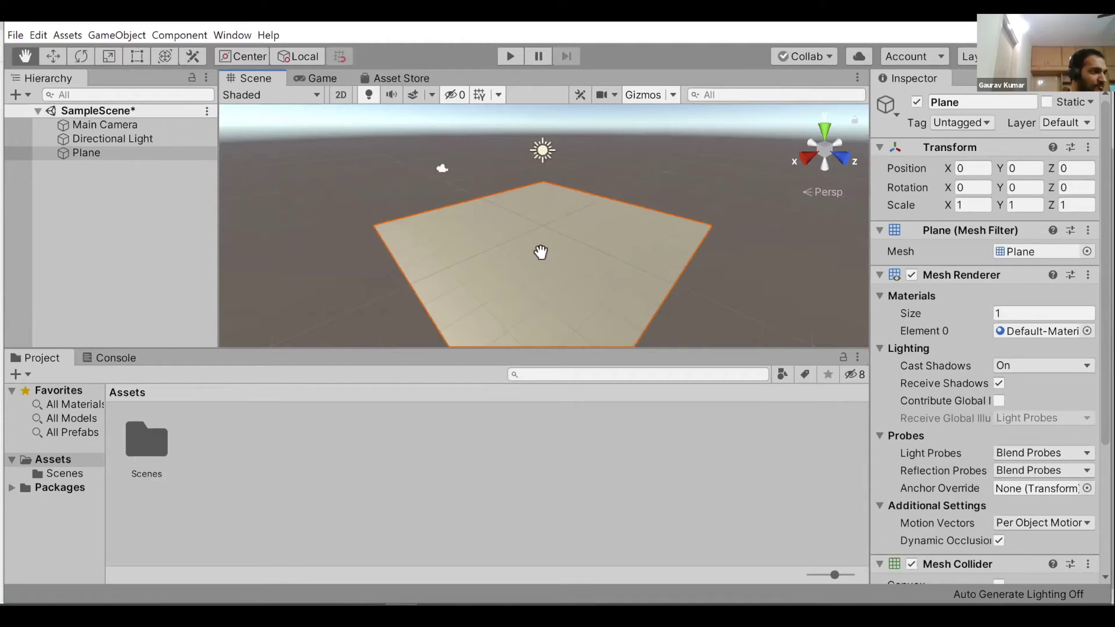
scroll(540, 252, up, 3)
scroll(540, 252, down, 4)
scroll(540, 252, down, 1)
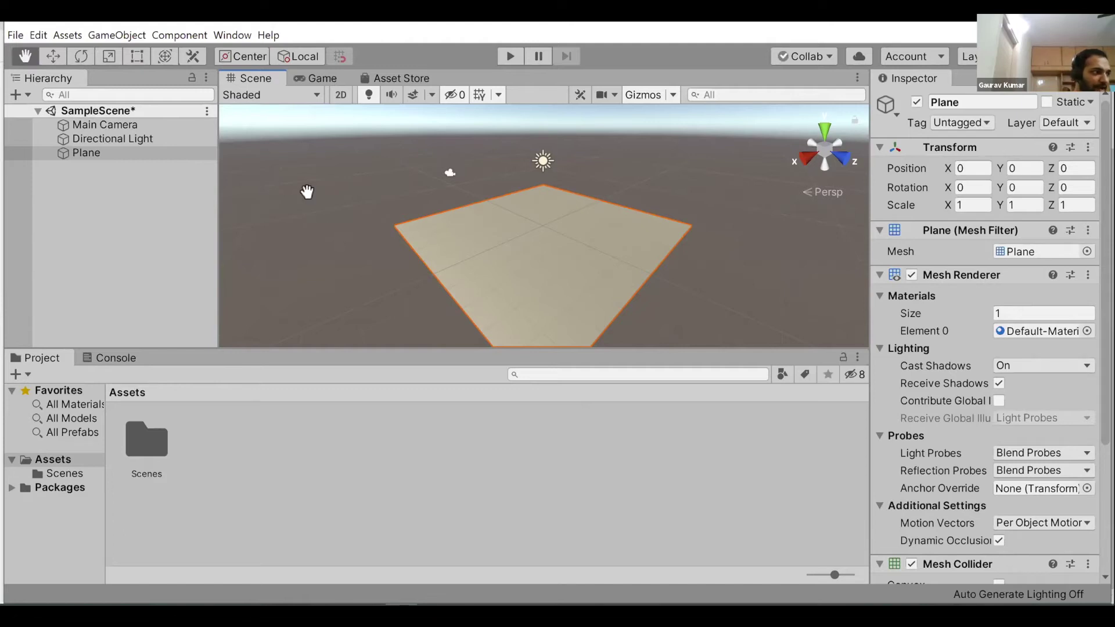
Pan and zoom the Scene view so the Plane sits slightly right of centre, lower in frame
drag(308, 192, 290, 204)
mouse_move(406, 303)
mouse_down()
mouse_move(299, 274)
mouse_move(338, 256)
mouse_up()
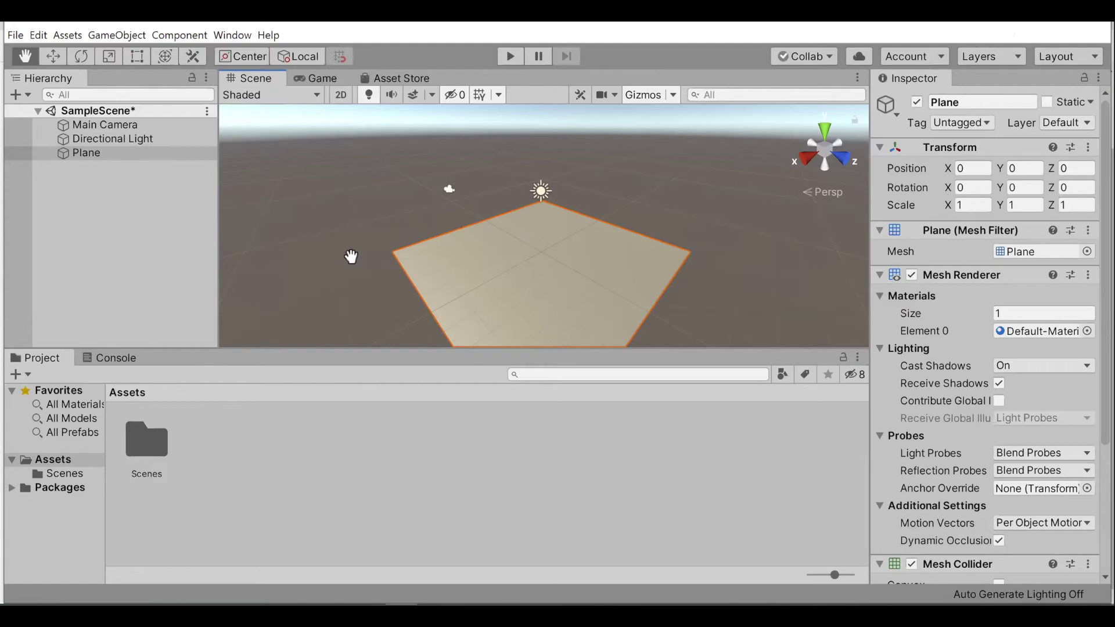
scroll(377, 248, up, 1)
scroll(375, 248, up, 1)
scroll(375, 249, up, 2)
scroll(375, 249, up, 1)
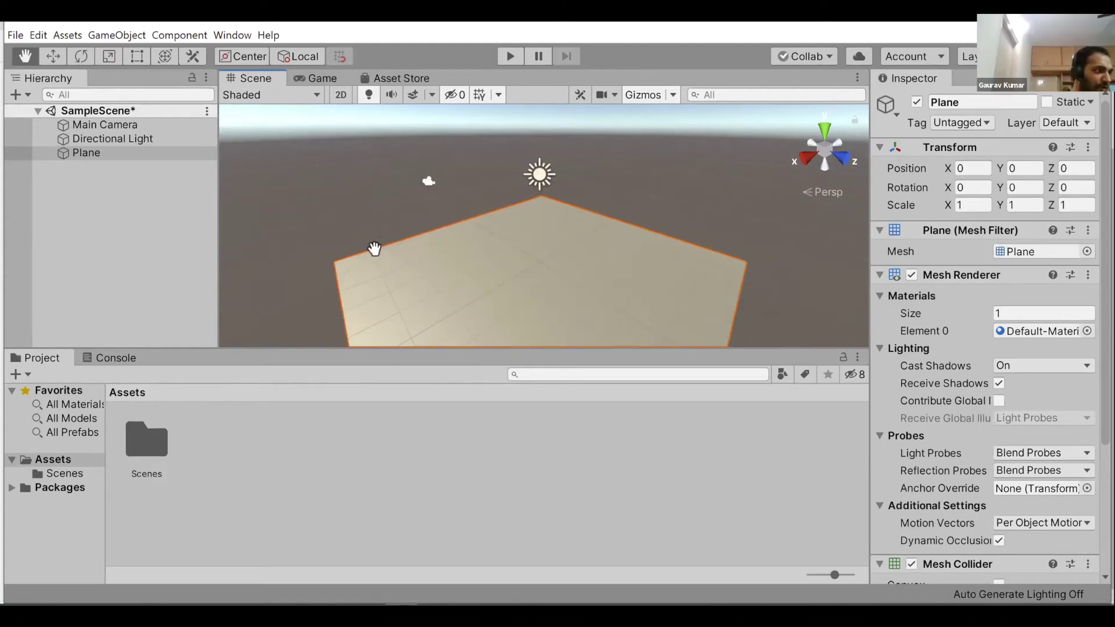
scroll(375, 249, up, 1)
scroll(374, 249, down, 3)
scroll(456, 308, down, 2)
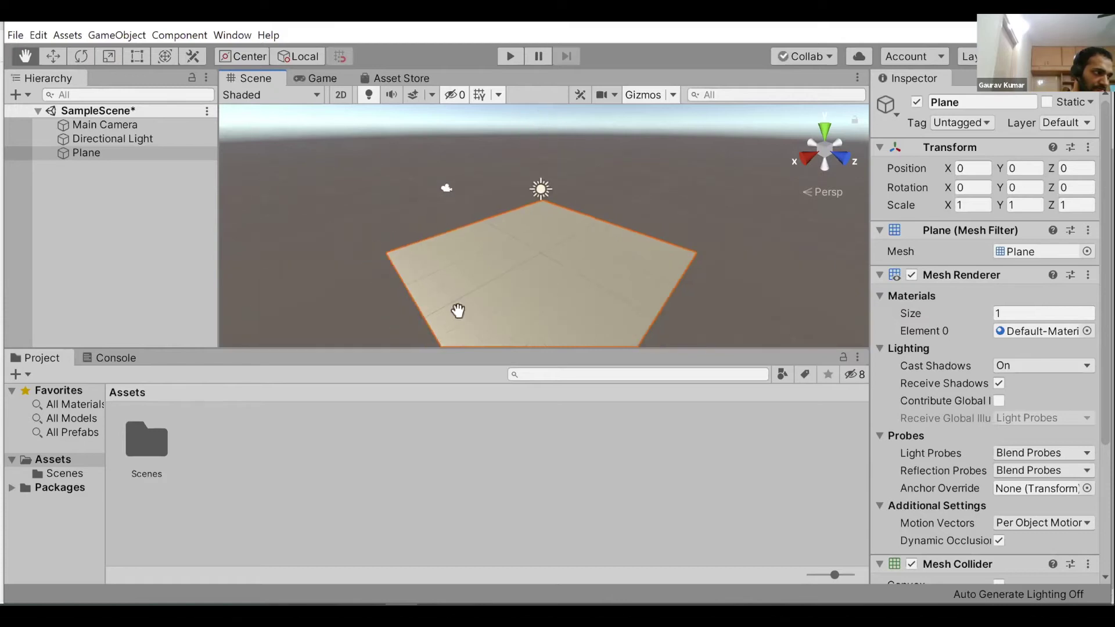
scroll(522, 316, down, 2)
scroll(626, 302, down, 1)
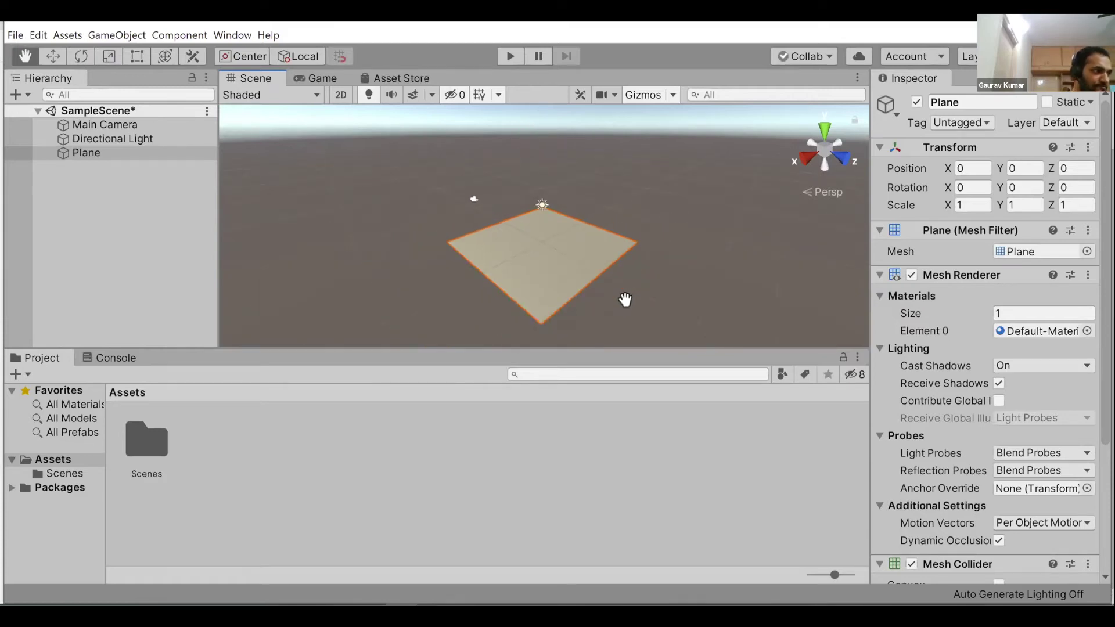
scroll(580, 290, up, 2)
mouse_move(542, 245)
mouse_down()
mouse_move(540, 189)
mouse_move(547, 273)
mouse_up()
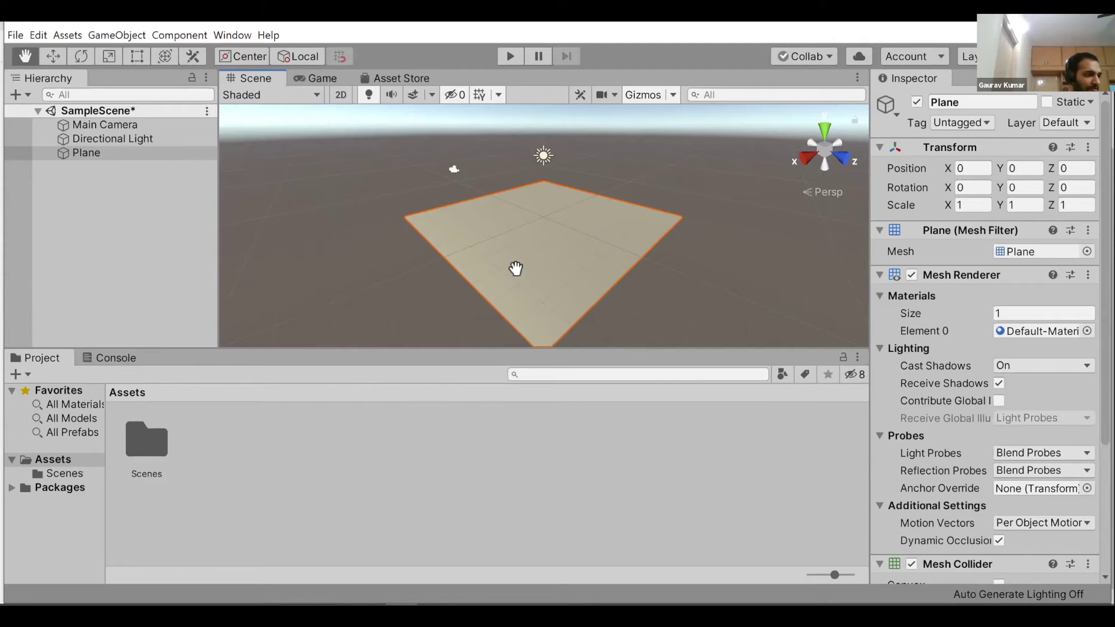
mouse_move(516, 268)
mouse_down()
mouse_move(602, 302)
mouse_move(504, 393)
mouse_move(521, 287)
mouse_up()
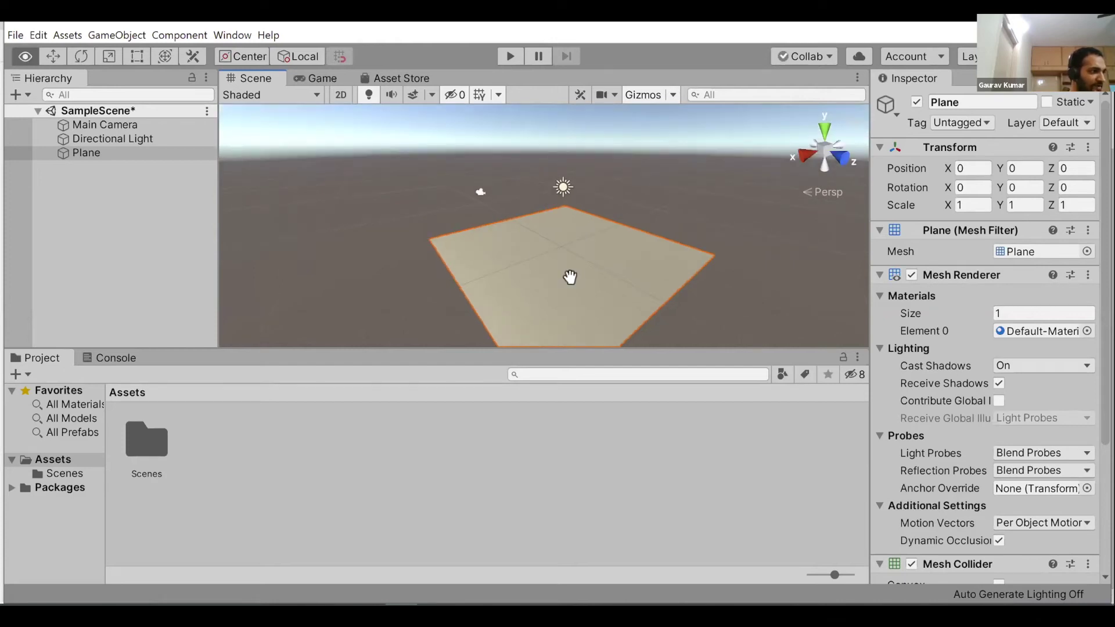
Pan the Plane upward in the Scene view and zoom out a little
drag(577, 214, 576, 160)
scroll(568, 263, up, 5)
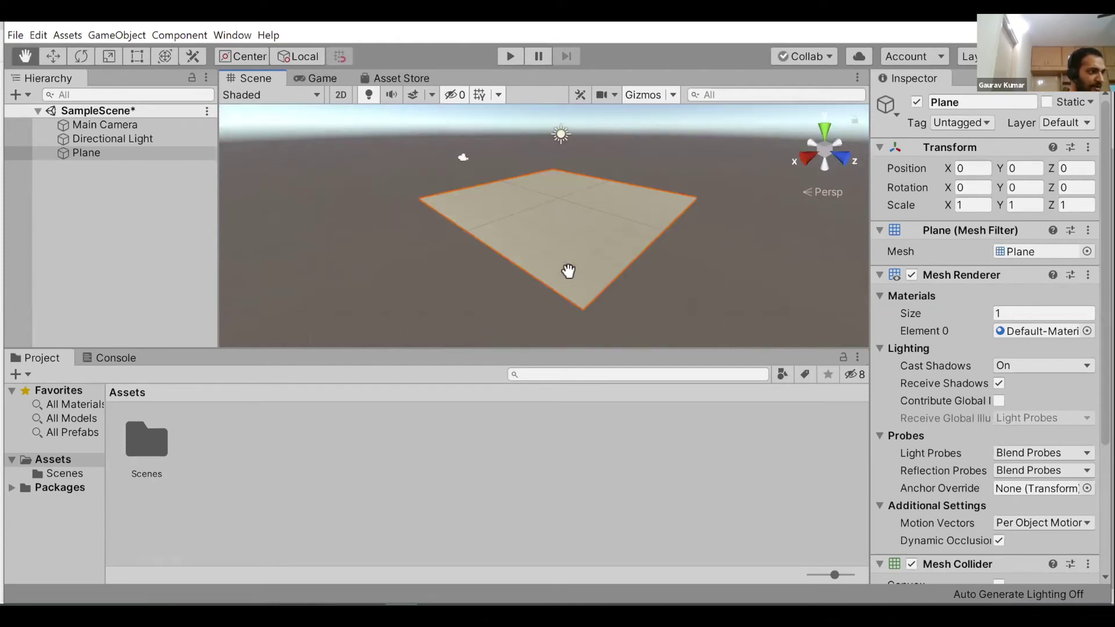
scroll(568, 263, down, 1)
scroll(568, 264, down, 3)
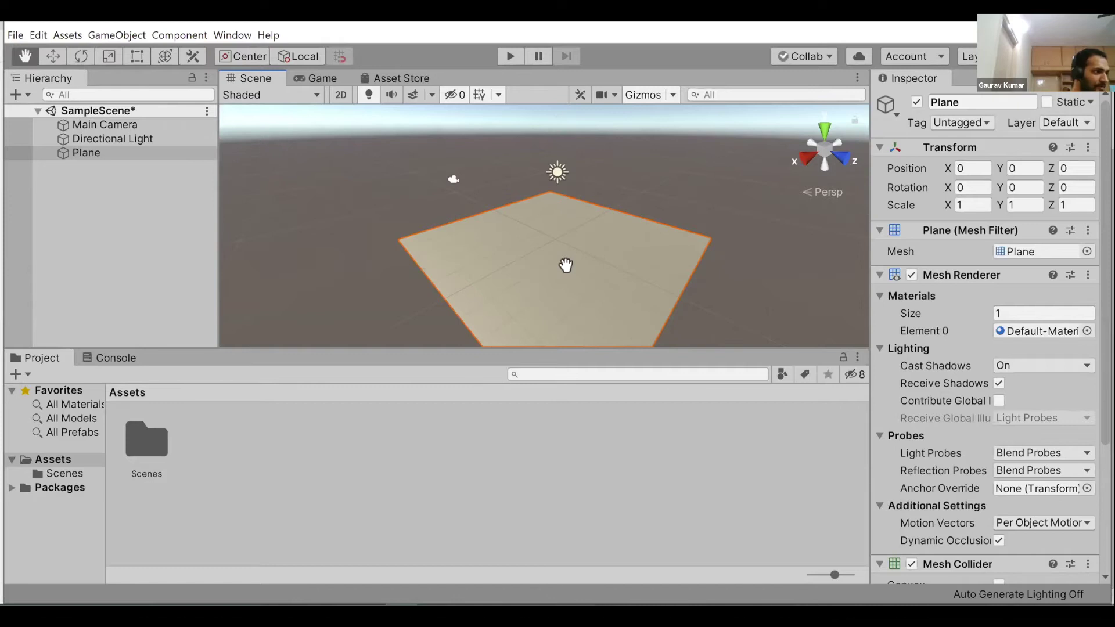
scroll(566, 265, down, 1)
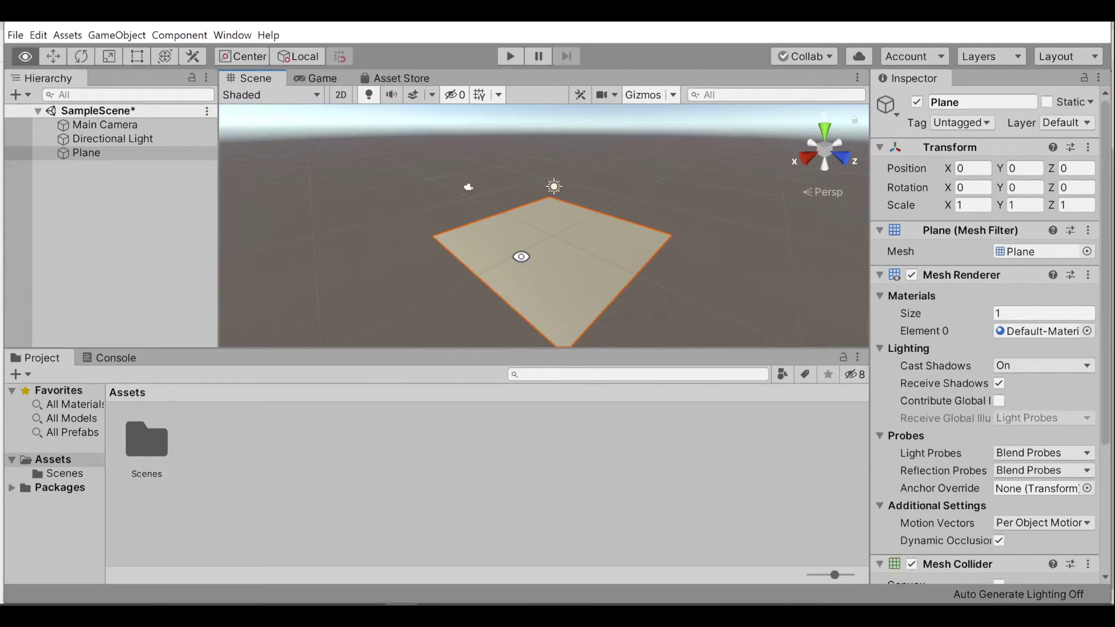
Orbit the view around the Plane, including near top-down angles, to settle on a new viewpoint
mouse_move(642, 266)
alt+mouse_down()
mouse_move(497, 275)
mouse_move(383, 343)
alt+mouse_up()
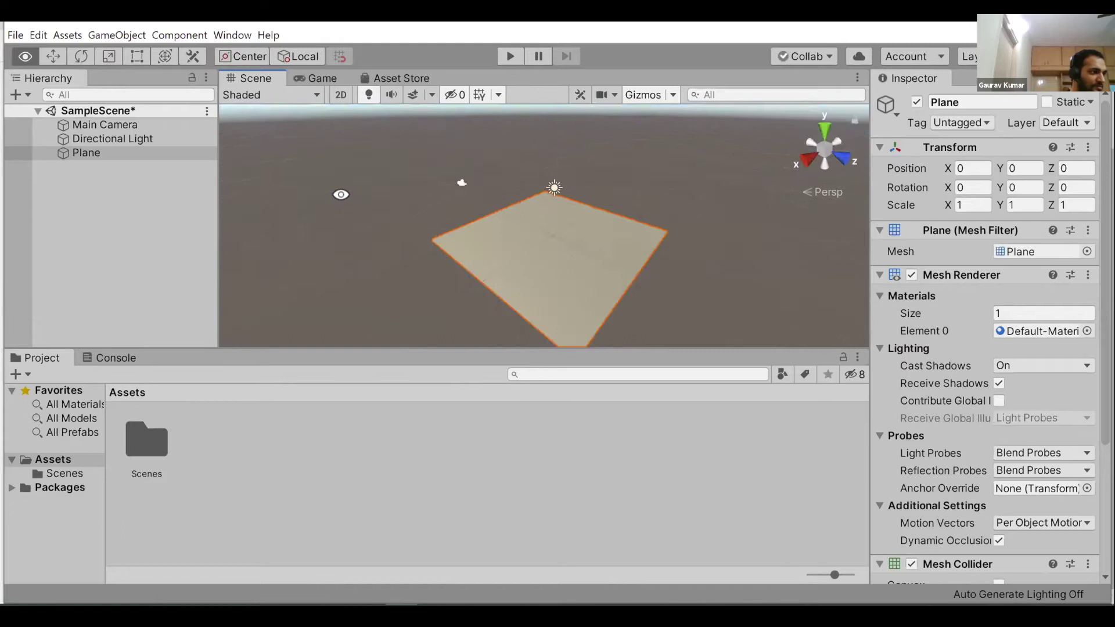
mouse_move(573, 436)
alt+mouse_down()
mouse_move(991, 385)
mouse_move(993, 314)
mouse_move(515, 290)
alt+mouse_up()
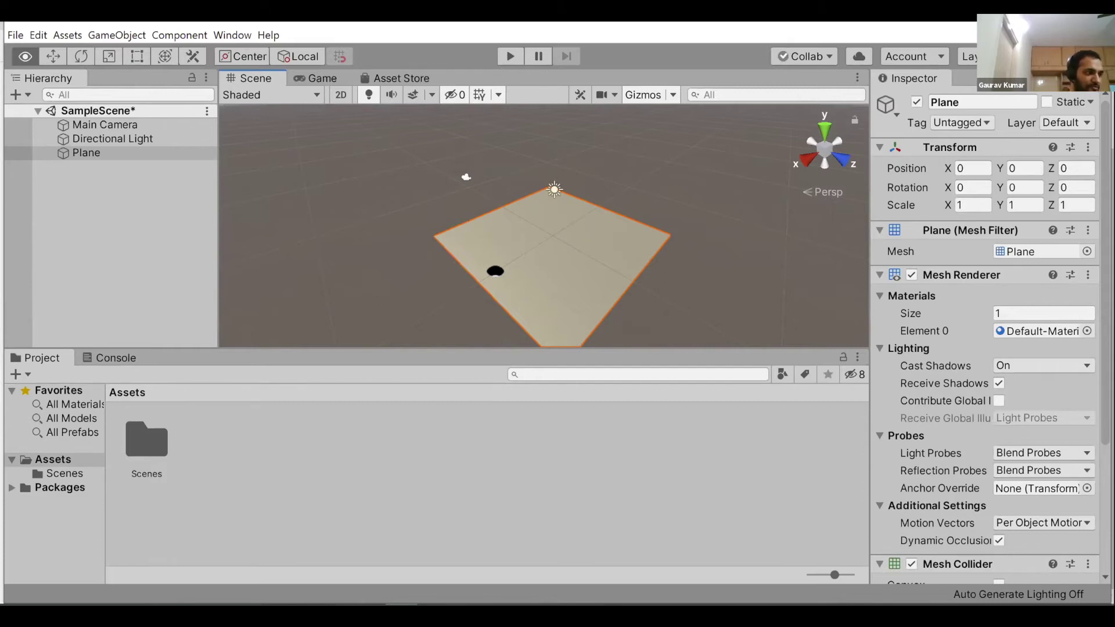
alt+drag(495, 271, 430, 326)
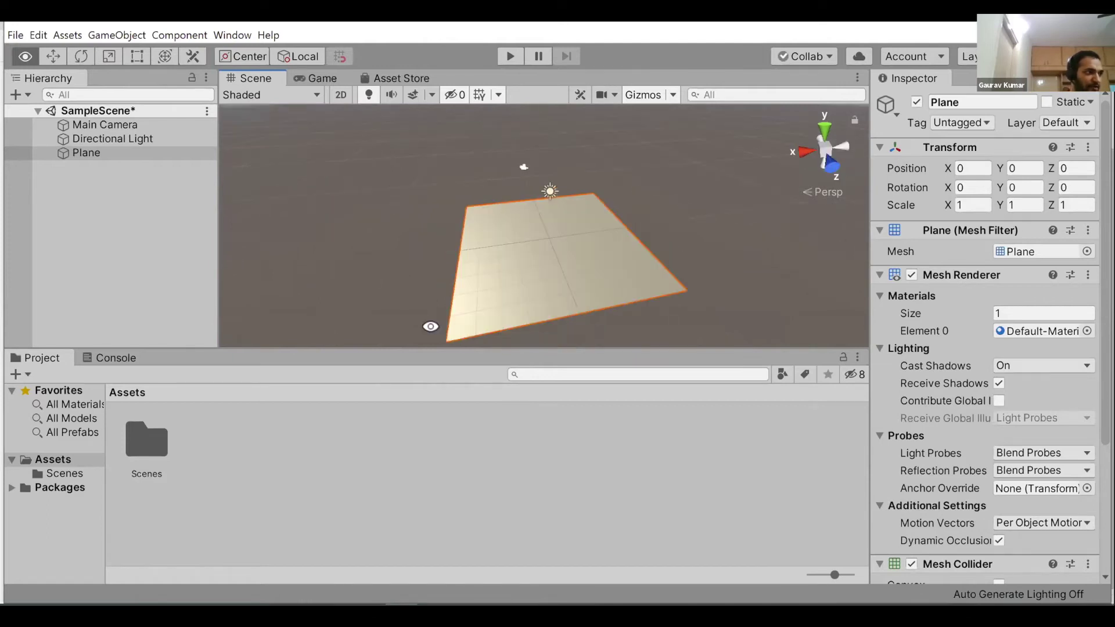
alt+drag(430, 326, 374, 252)
mouse_move(67, 388)
alt+mouse_down()
mouse_move(286, 450)
mouse_move(345, 146)
alt+mouse_up()
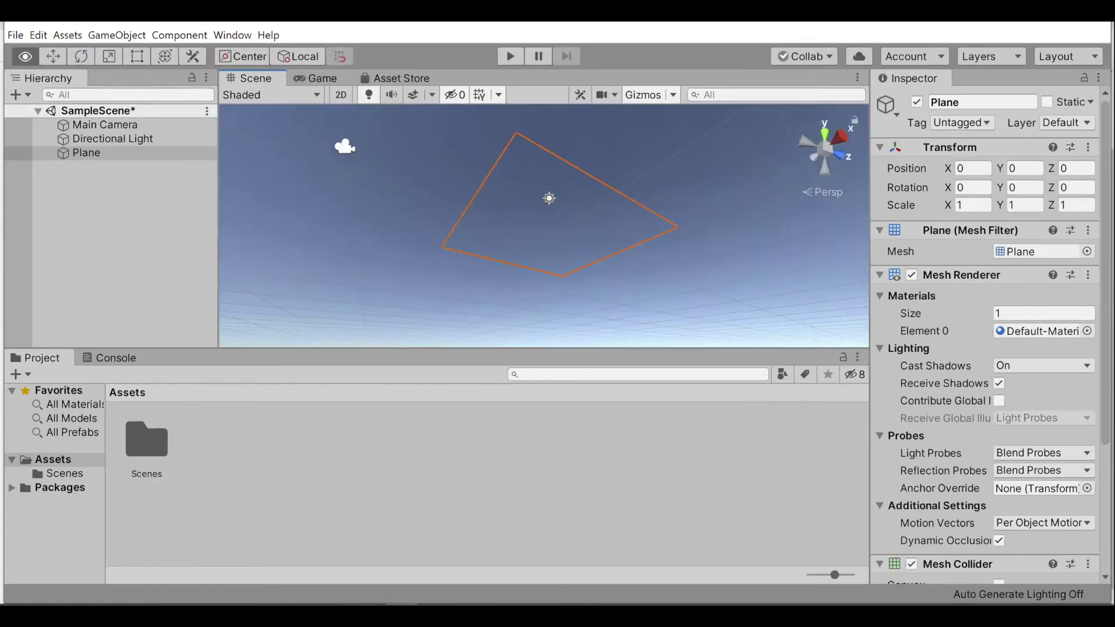
mouse_move(345, 146)
alt+mouse_down()
mouse_move(316, 327)
mouse_move(526, 399)
alt+mouse_up()
mouse_move(478, 328)
alt+mouse_down()
mouse_move(776, 345)
mouse_move(453, 214)
mouse_move(489, 214)
alt+mouse_up()
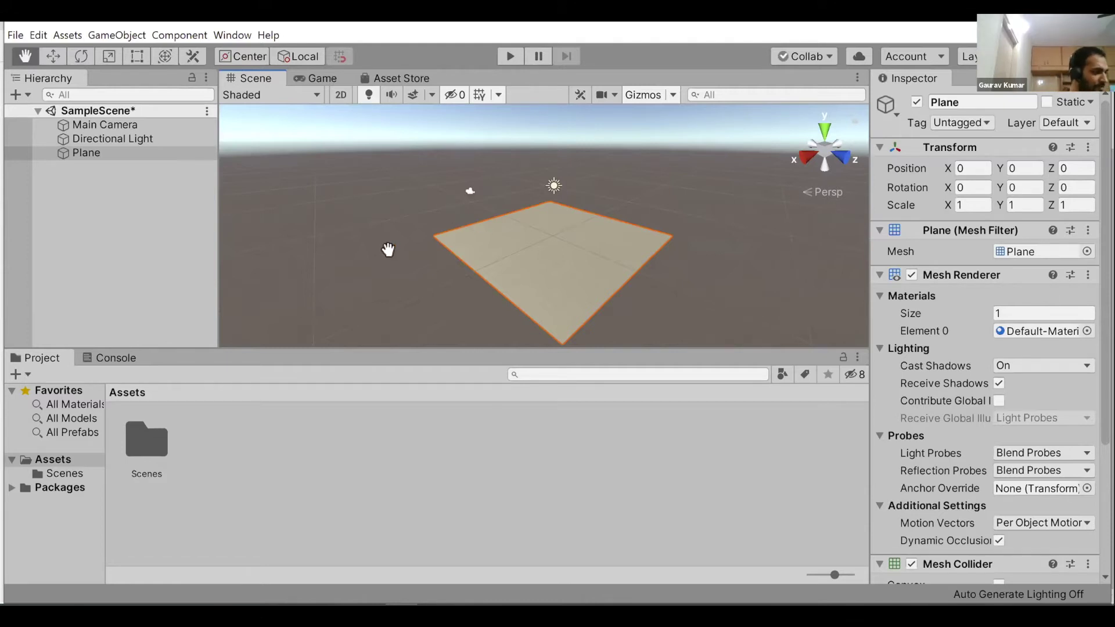
alt+drag(542, 303, 387, 291)
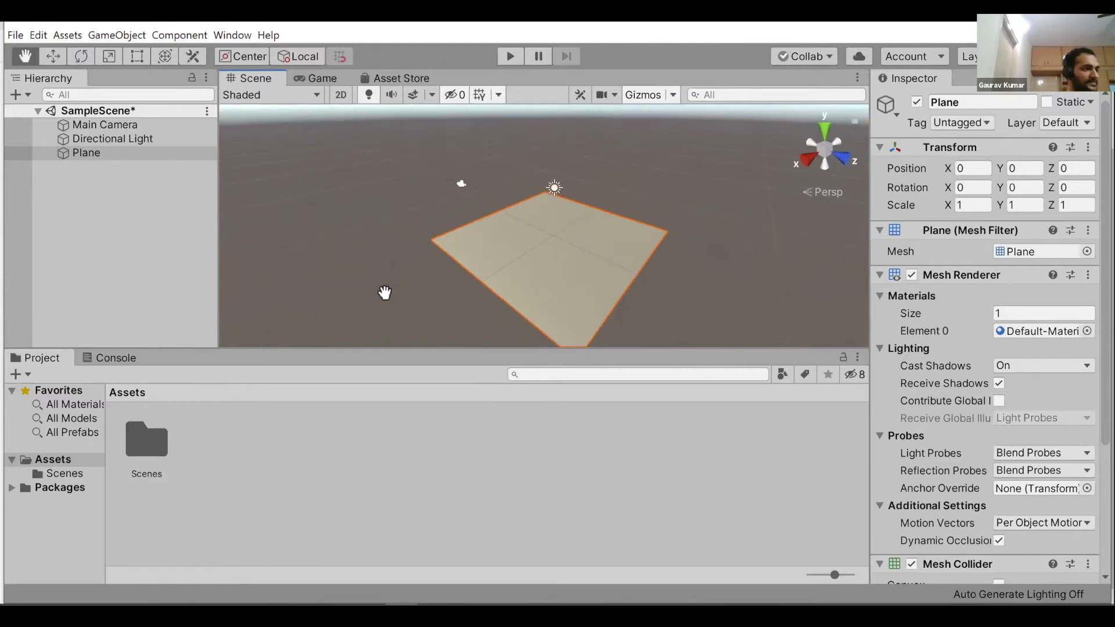
scroll(400, 290, up, 2)
click(169, 221)
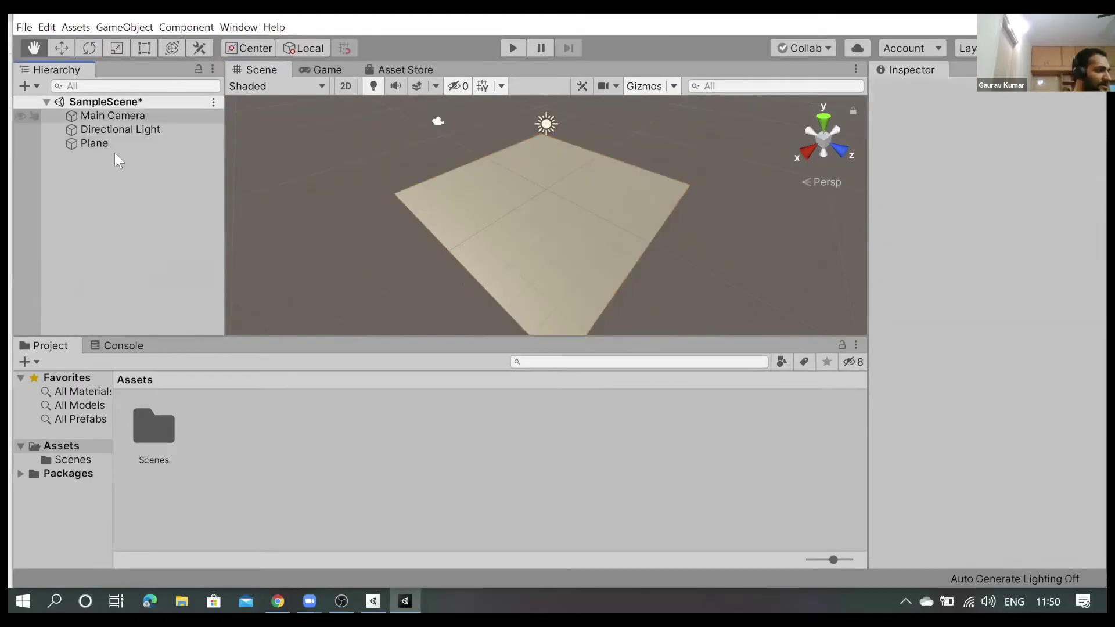
click(98, 145)
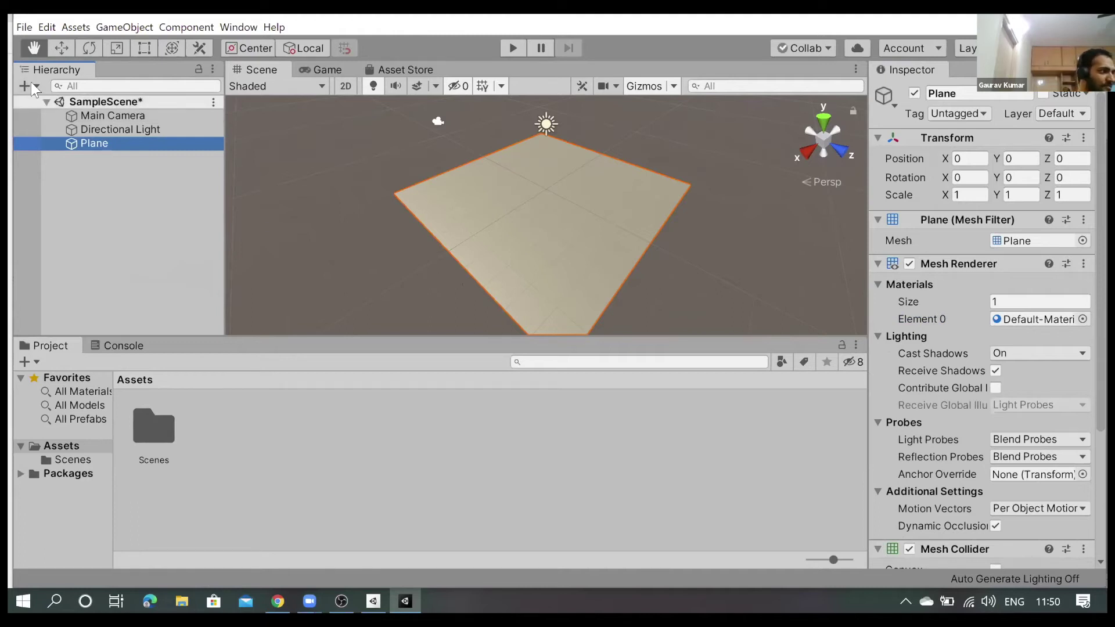
click(93, 180)
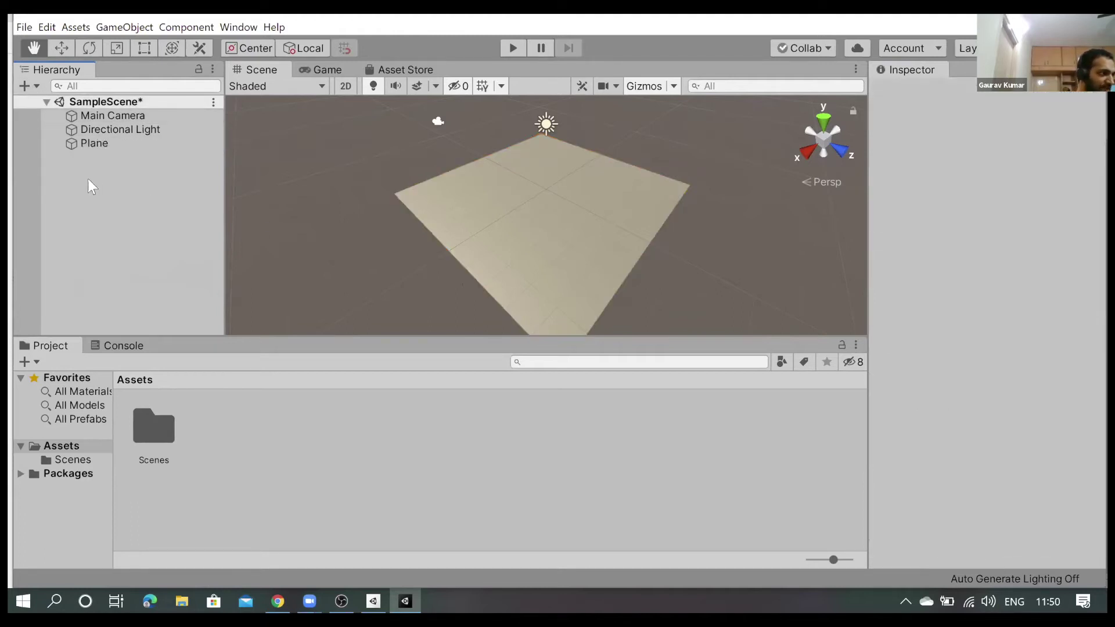
Add a 3D Cylinder to the scene from the Hierarchy's context menu
right_click(88, 179)
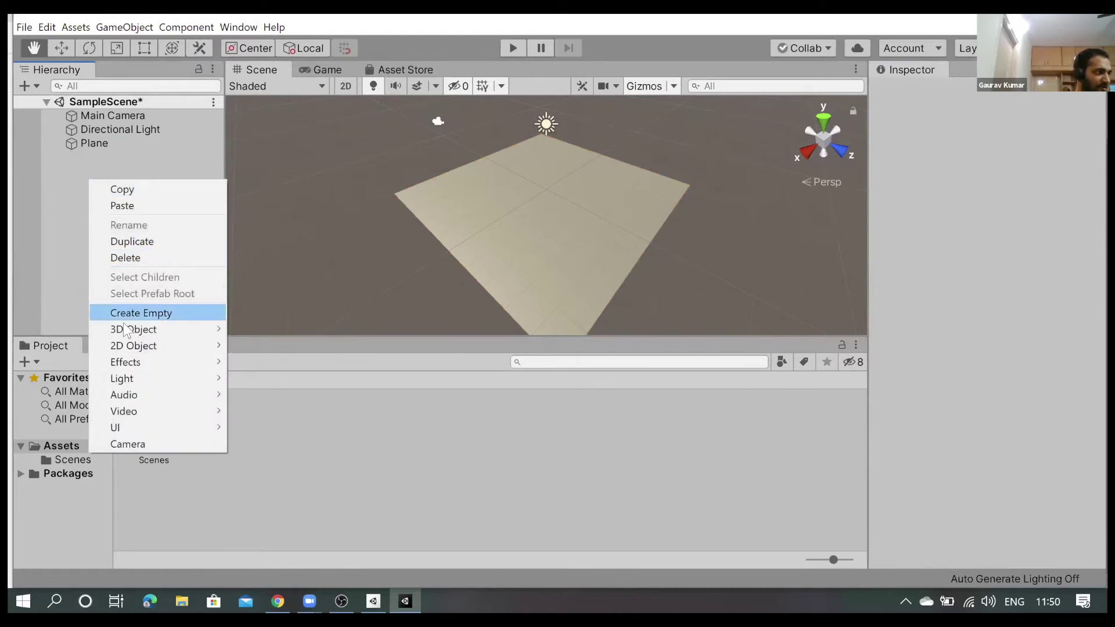
mouse_move(126, 331)
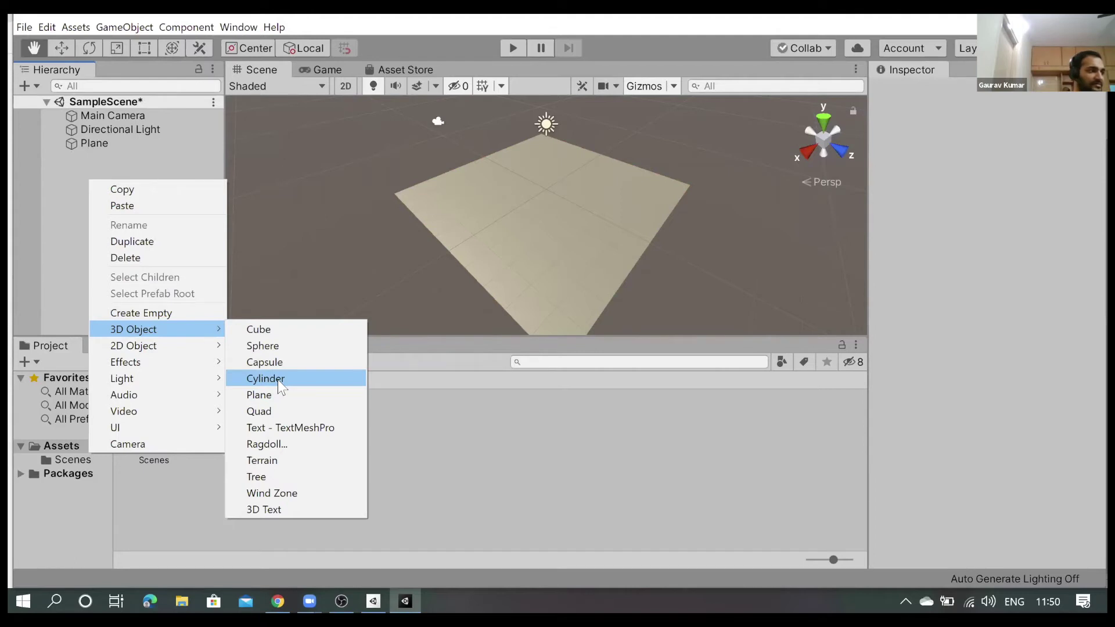
click(278, 380)
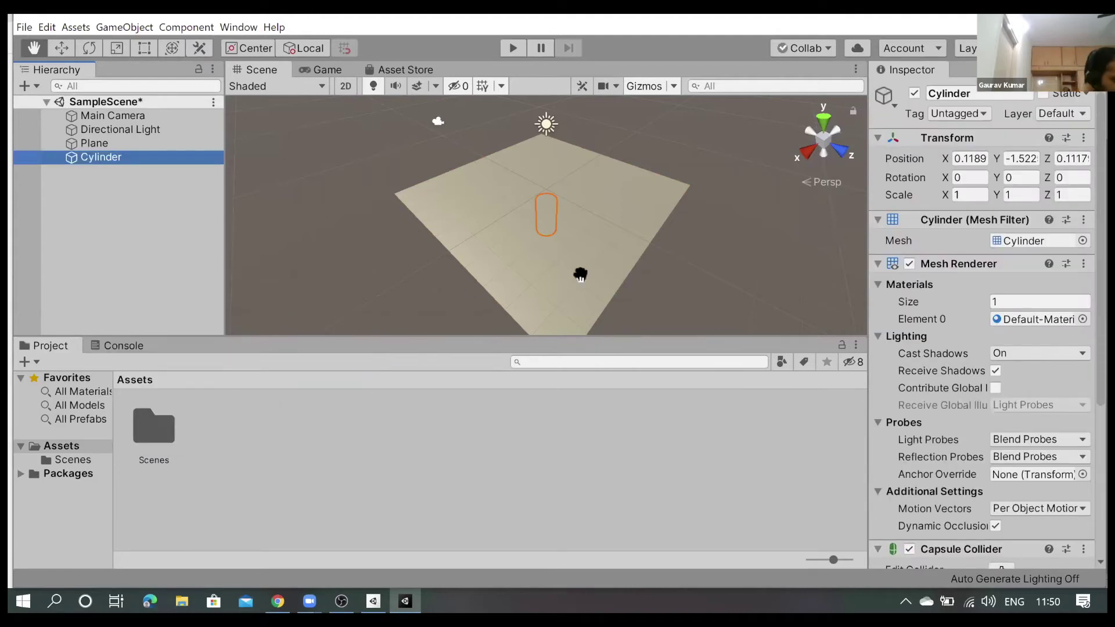
mouse_move(574, 273)
alt+mouse_down()
mouse_move(369, 116)
mouse_move(369, 90)
mouse_move(403, 203)
mouse_move(506, 143)
mouse_move(629, 332)
mouse_move(519, 285)
alt+mouse_up()
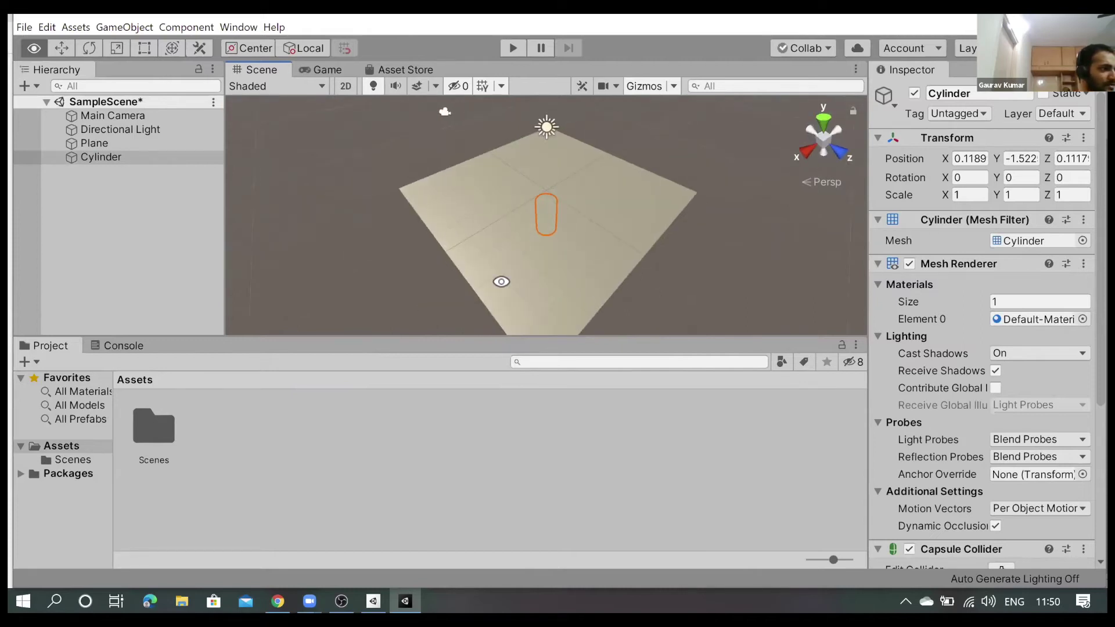
alt+drag(520, 285, 391, 236)
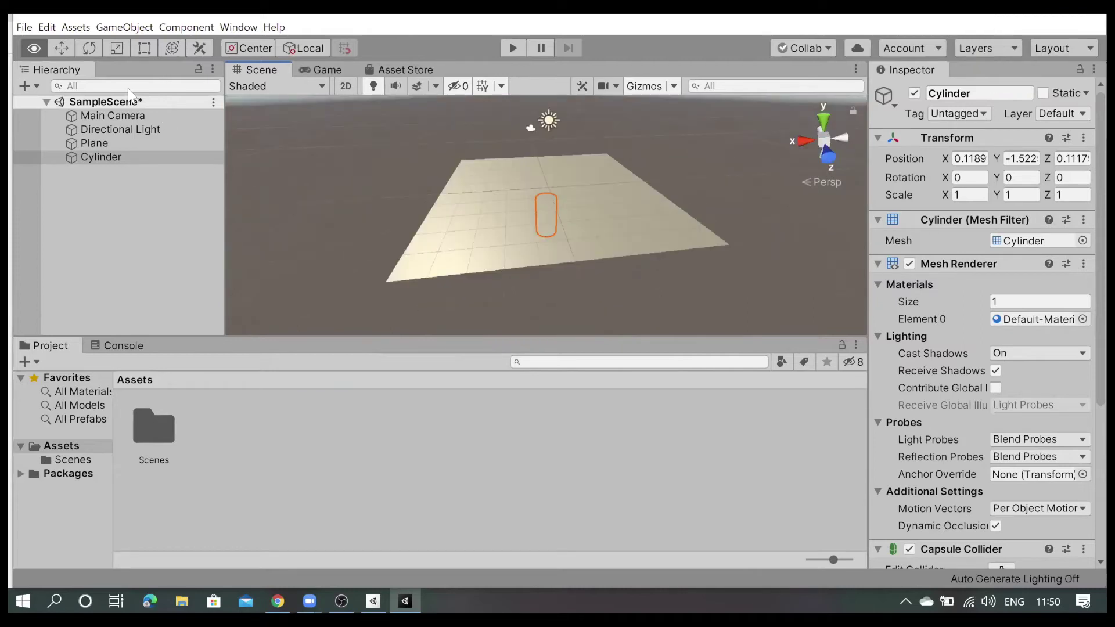
click(97, 146)
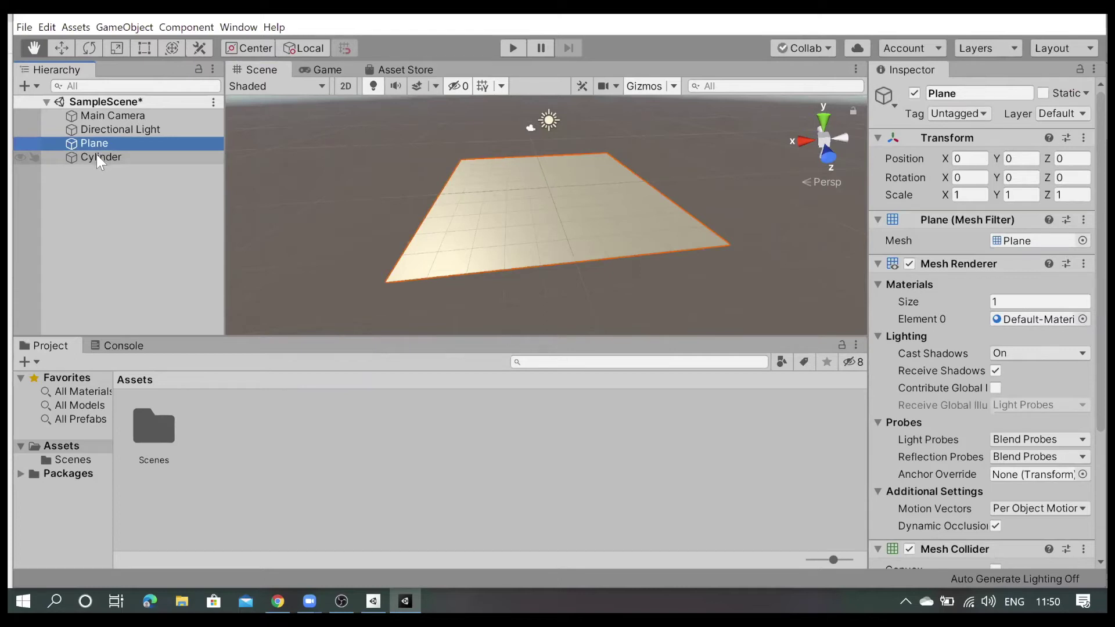
click(96, 154)
key(ctrl+z)
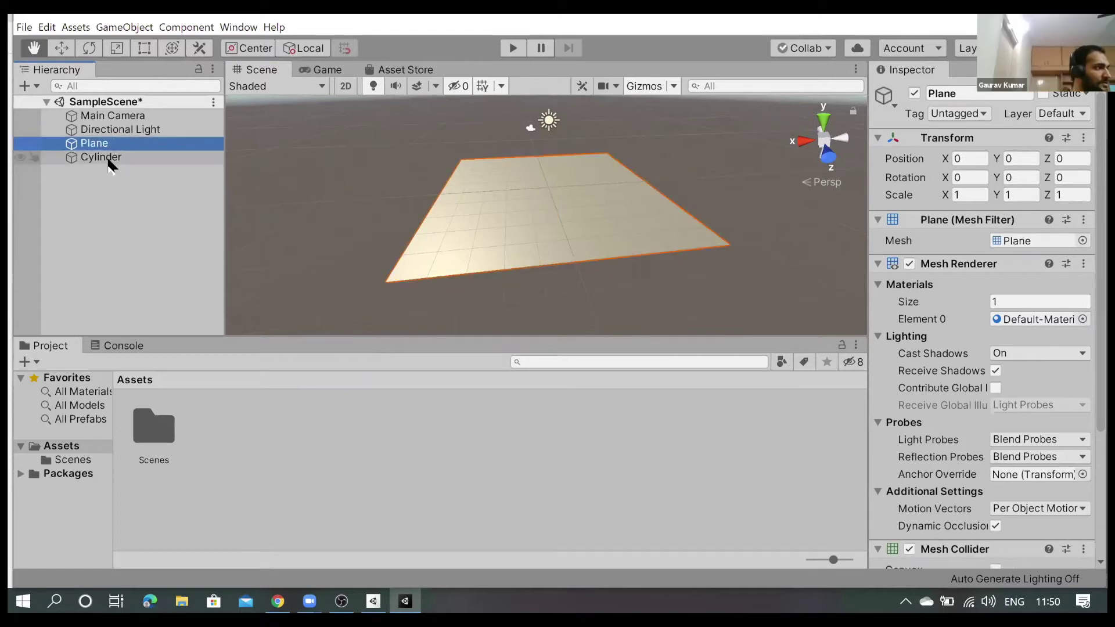
click(99, 156)
key(ctrl+z)
click(100, 154)
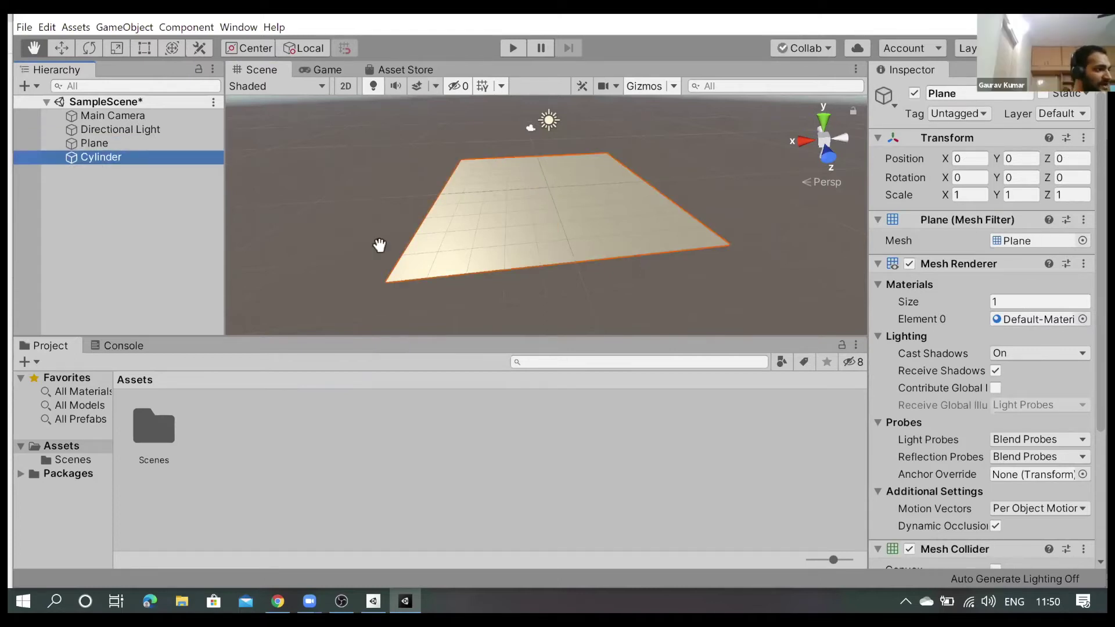
mouse_move(377, 194)
alt+mouse_down()
mouse_move(408, 134)
mouse_move(521, 264)
alt+mouse_up()
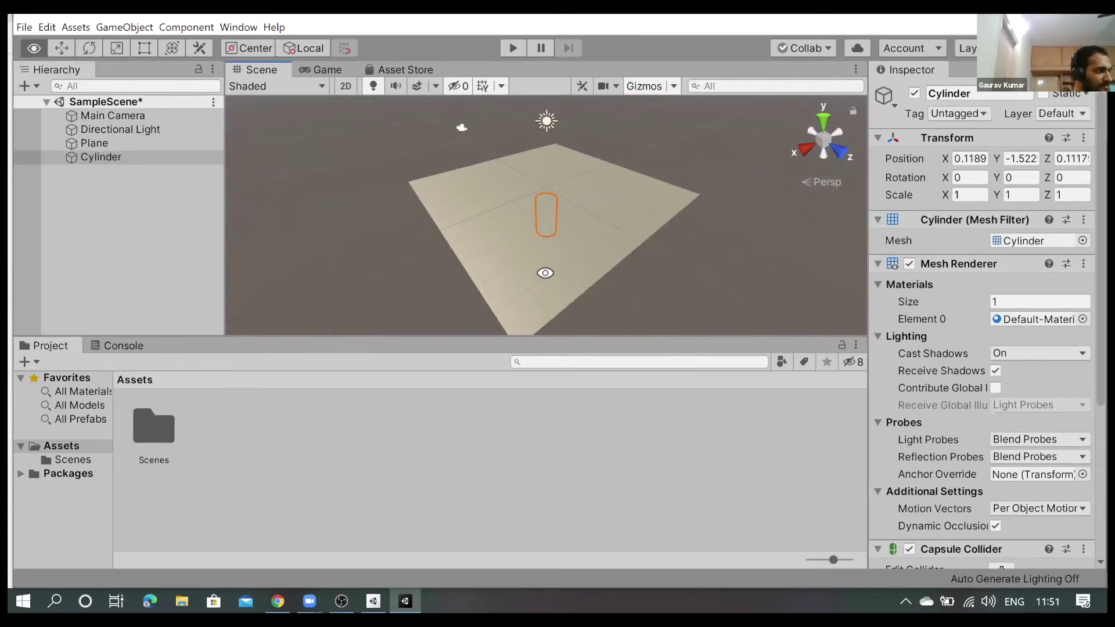
alt+drag(521, 265, 550, 219)
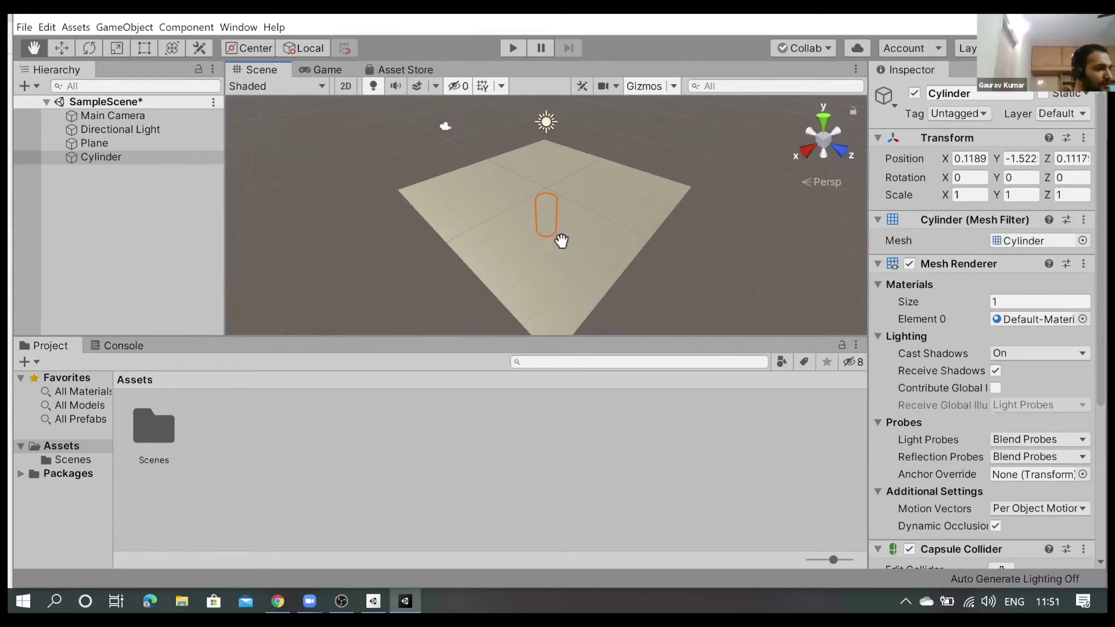
drag(548, 256, 547, 255)
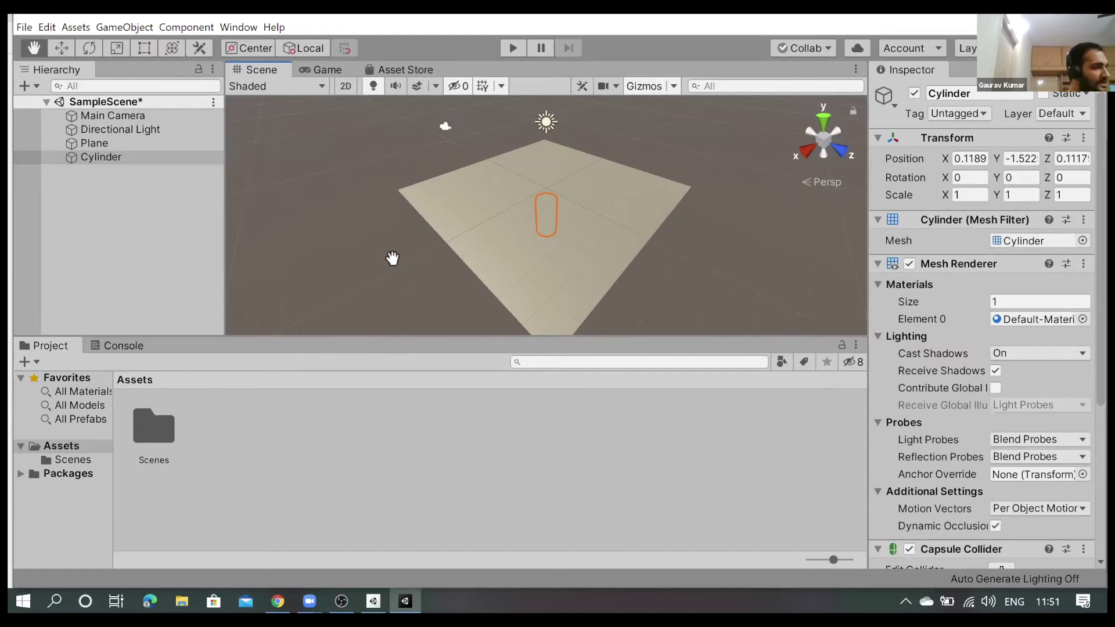
alt+drag(244, 177, 418, 275)
drag(551, 235, 552, 236)
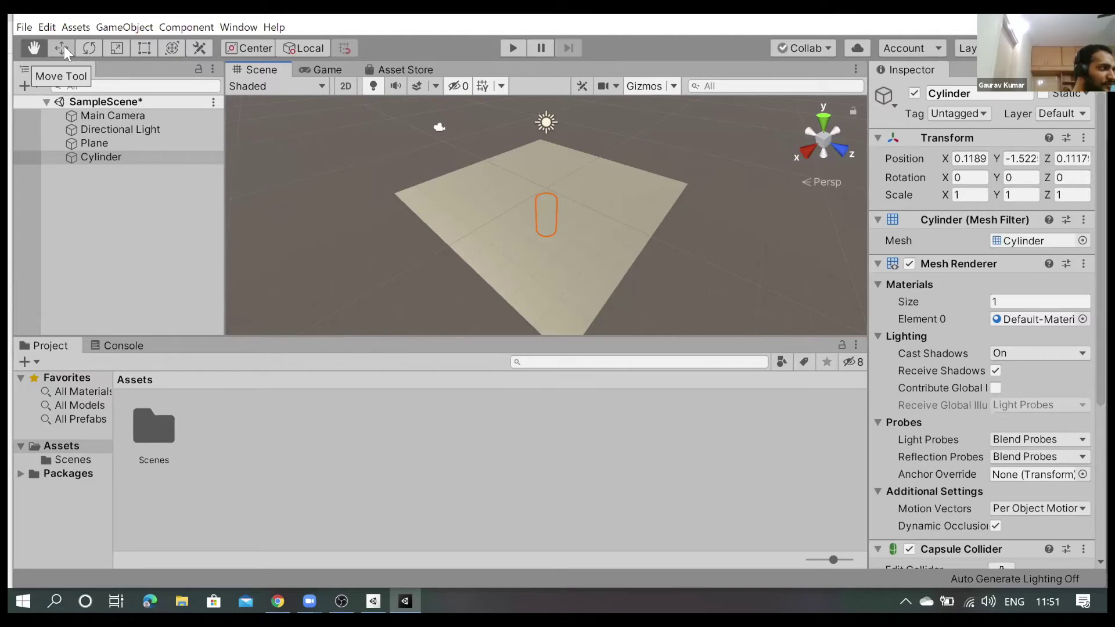
Select the Cylinder and drag the Move Tool's Y arrow up to raise it to Y 1.14
click(97, 214)
click(102, 156)
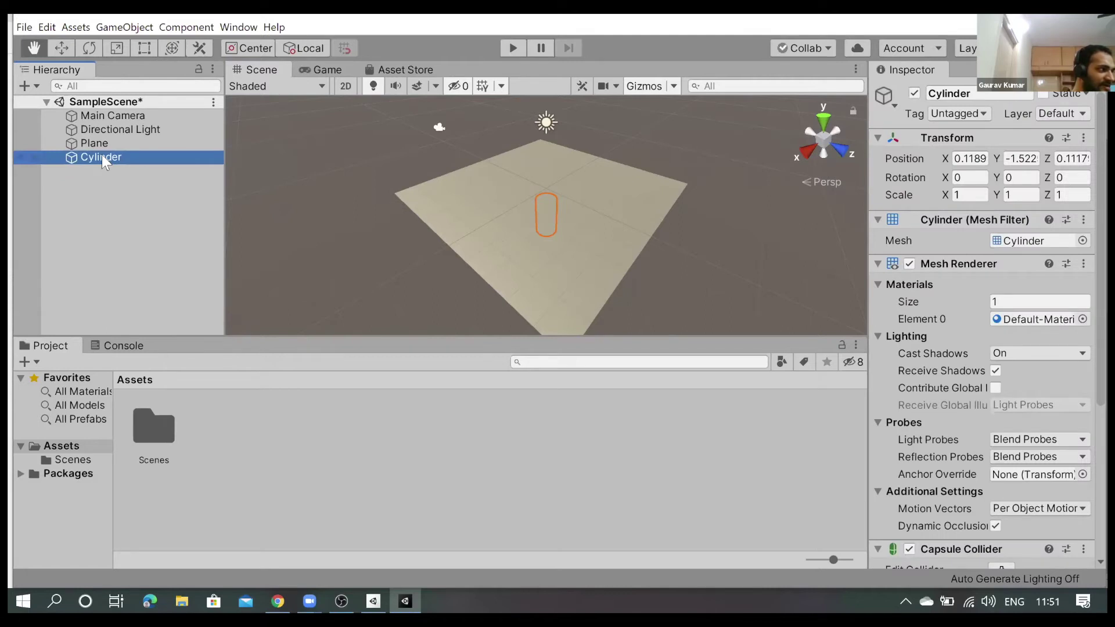
click(62, 49)
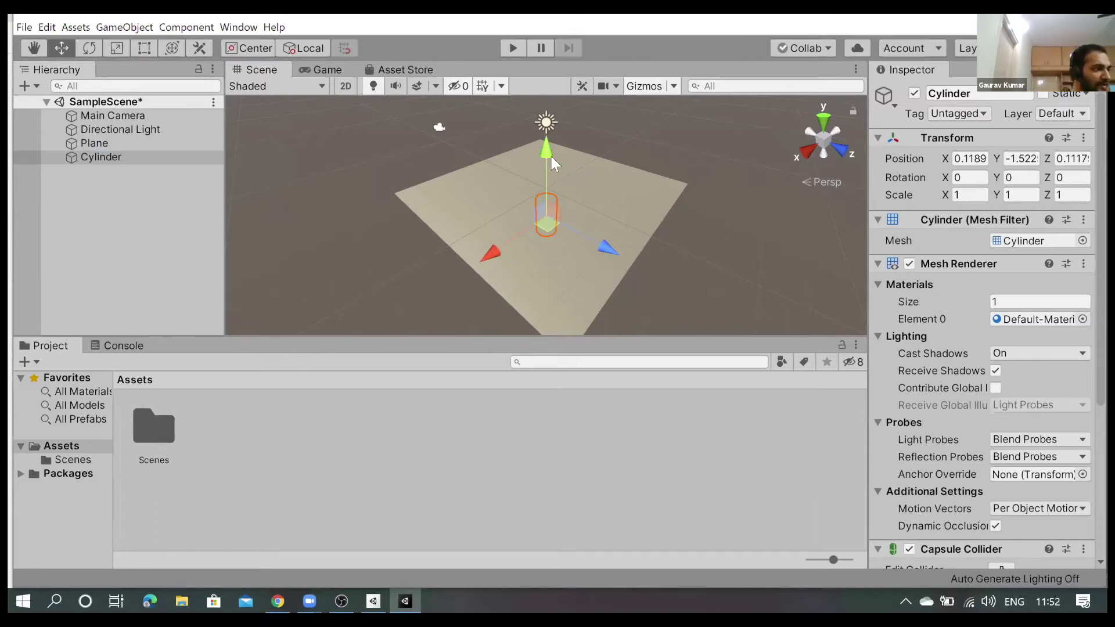
drag(545, 153, 544, 114)
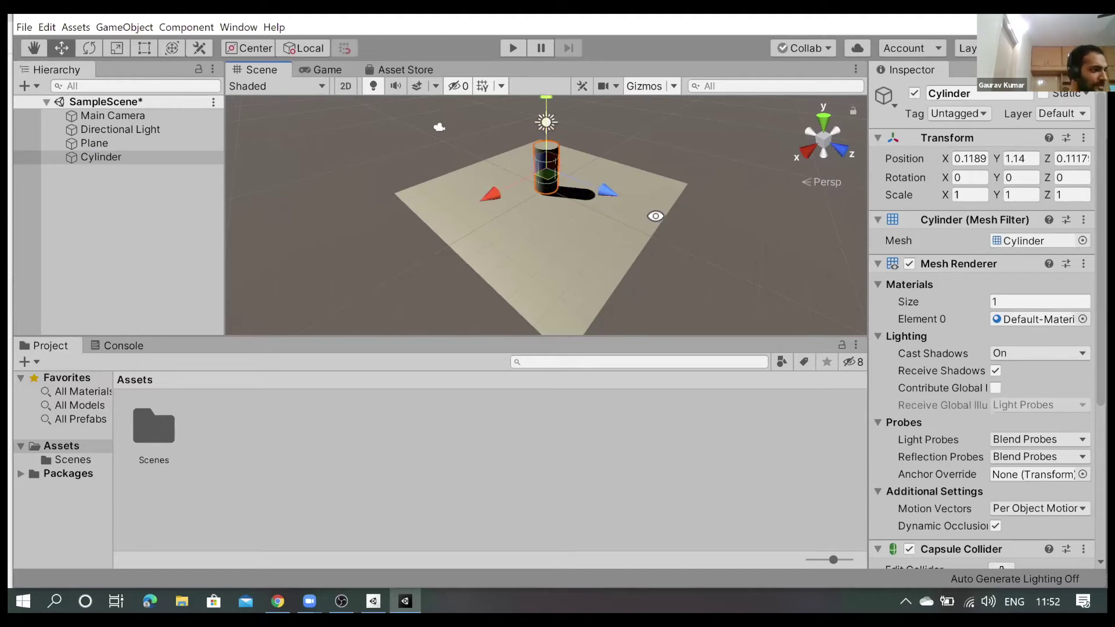
mouse_move(655, 216)
alt+mouse_down()
mouse_move(393, 431)
mouse_move(675, 277)
alt+mouse_up()
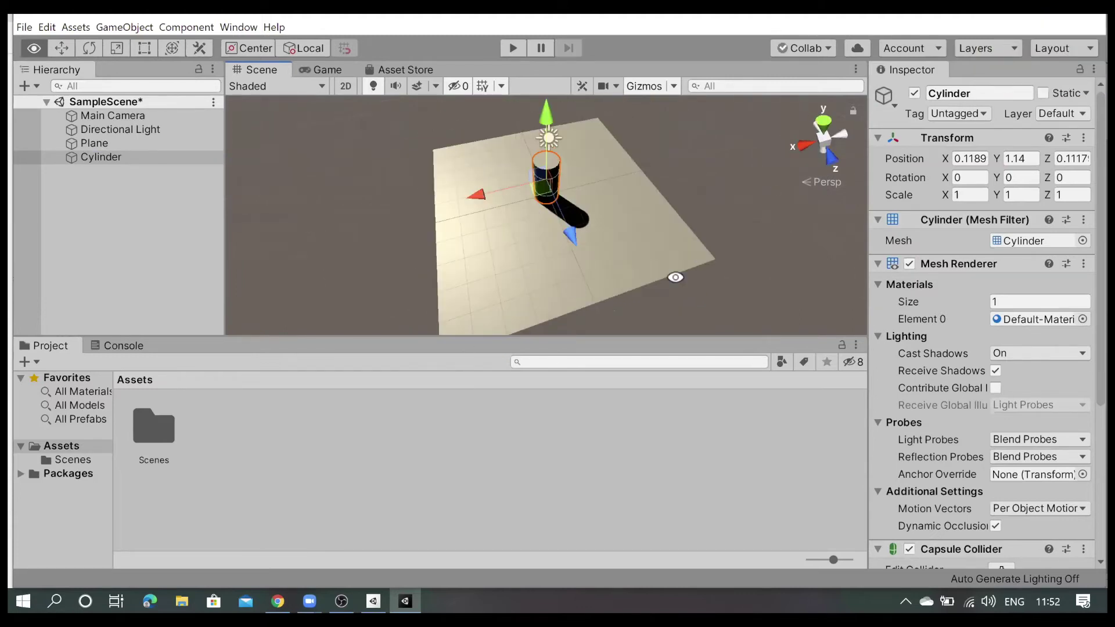
alt+drag(675, 277, 259, 265)
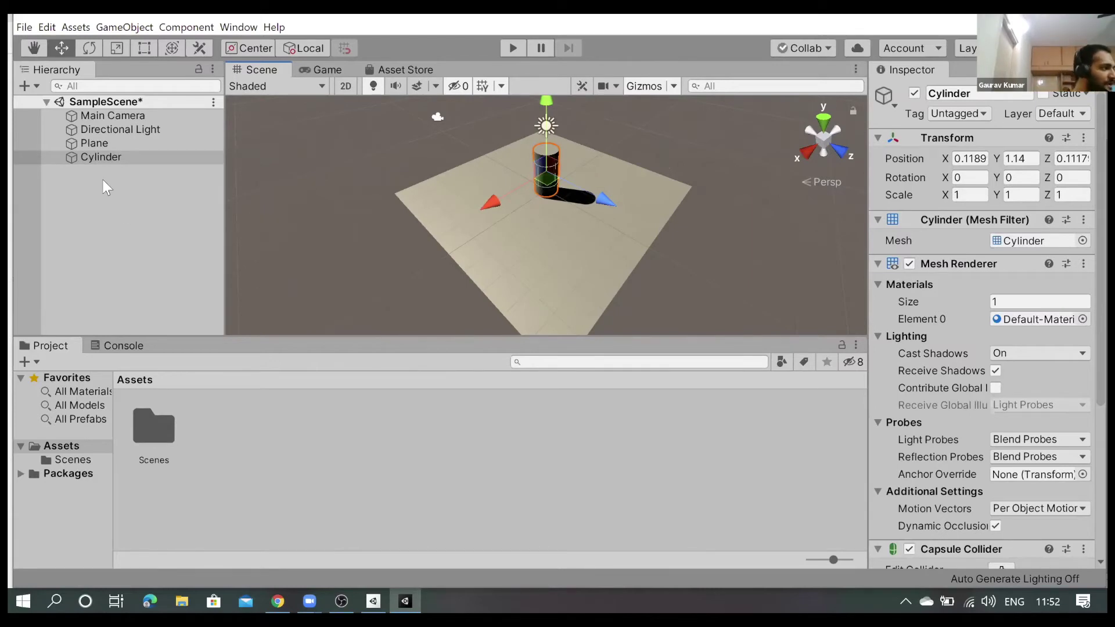
Clear the selection, then select the Cylinder in the Hierarchy
click(78, 194)
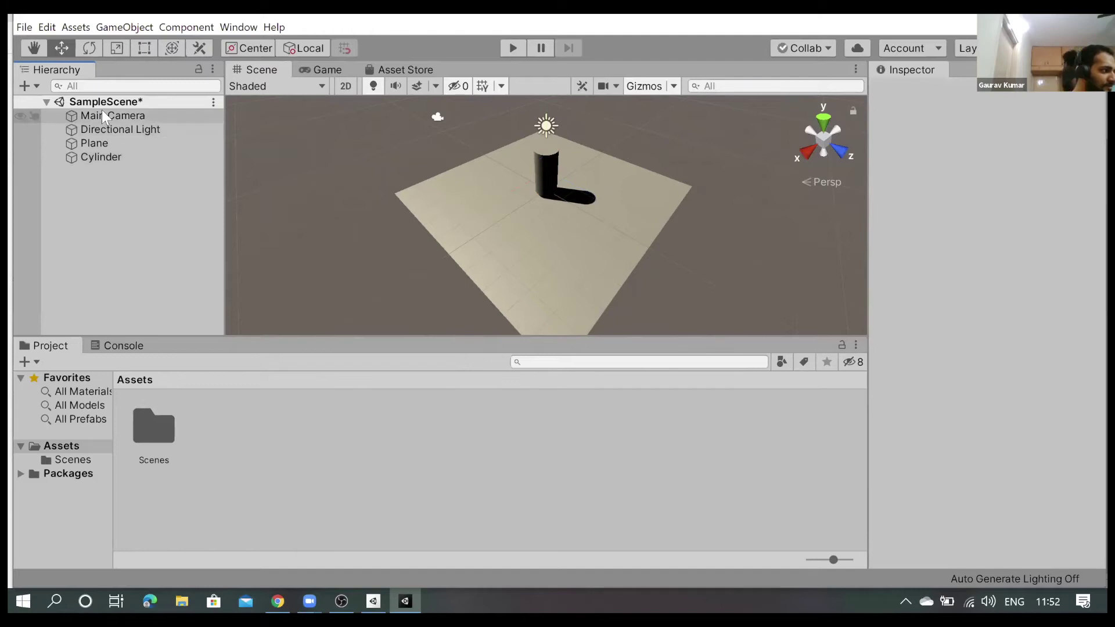
click(98, 158)
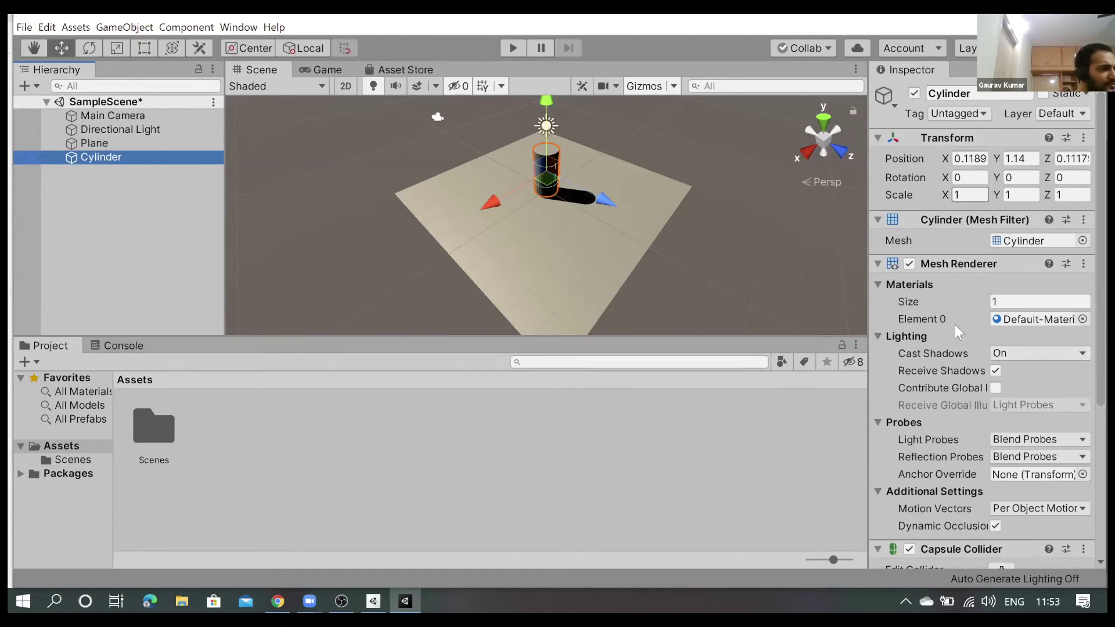
Collapse the Materials, Lighting, Probes, Additional Settings and Capsule Collider sections, then reselect the Cylinder
click(878, 285)
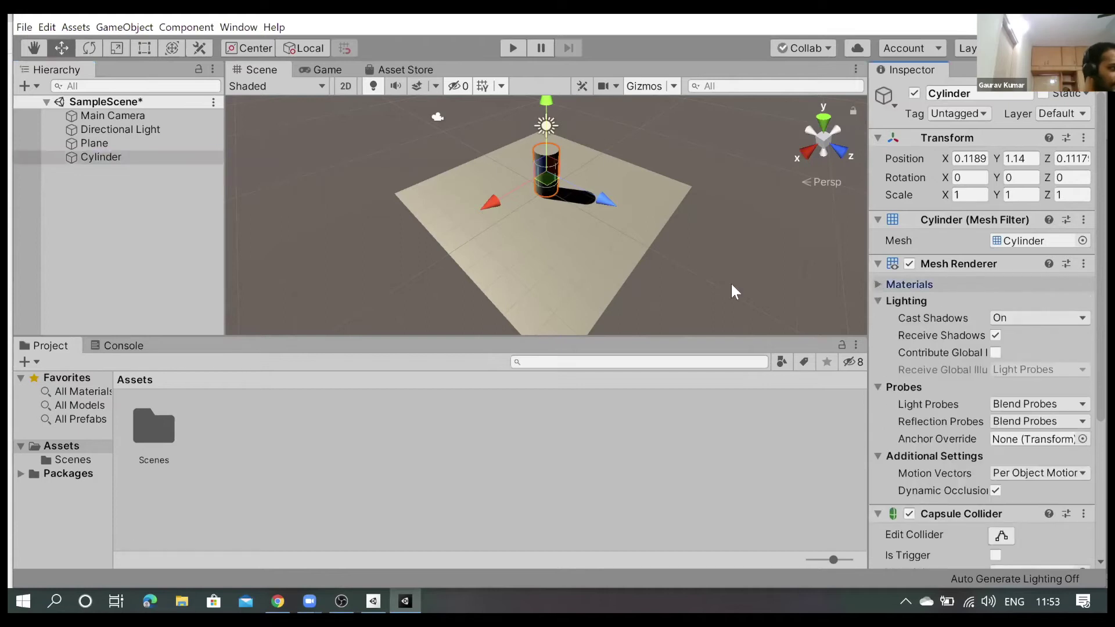
click(878, 300)
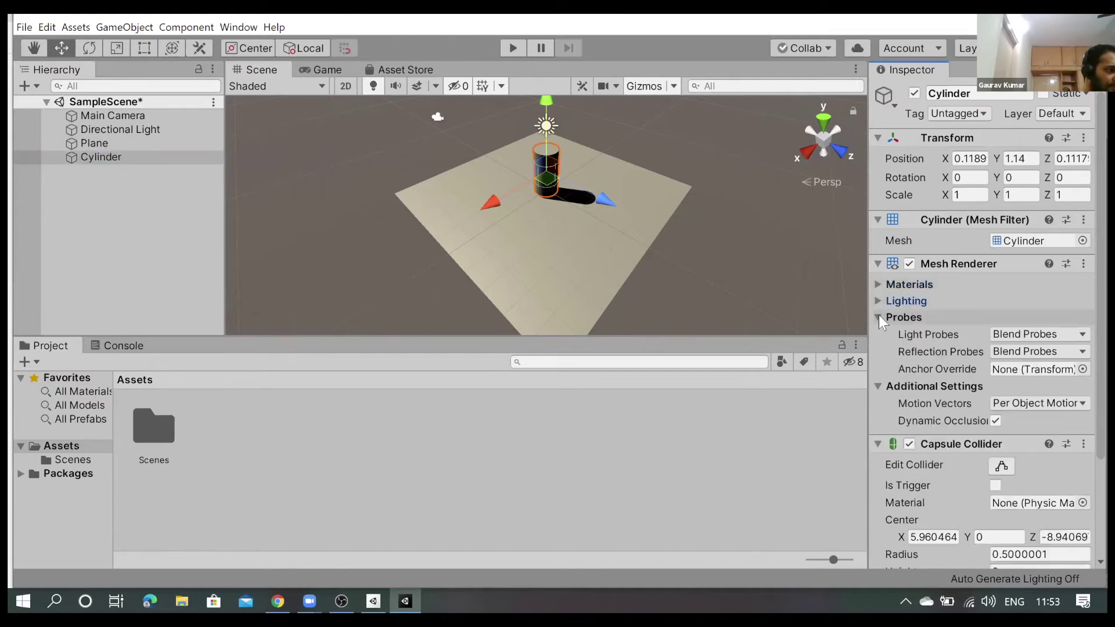
click(878, 317)
click(878, 335)
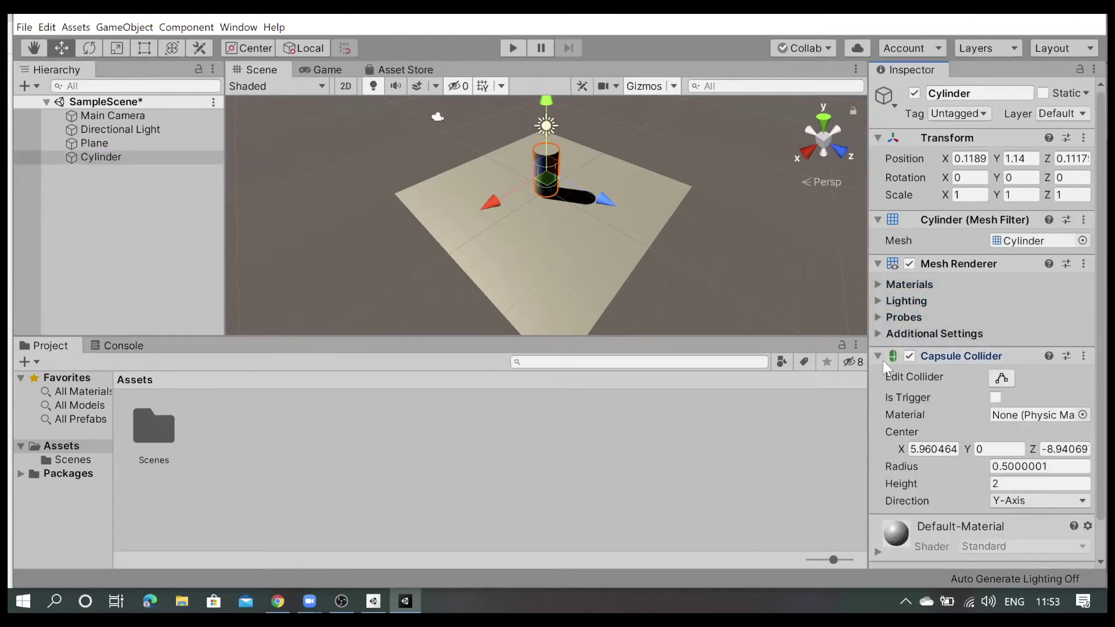
click(879, 355)
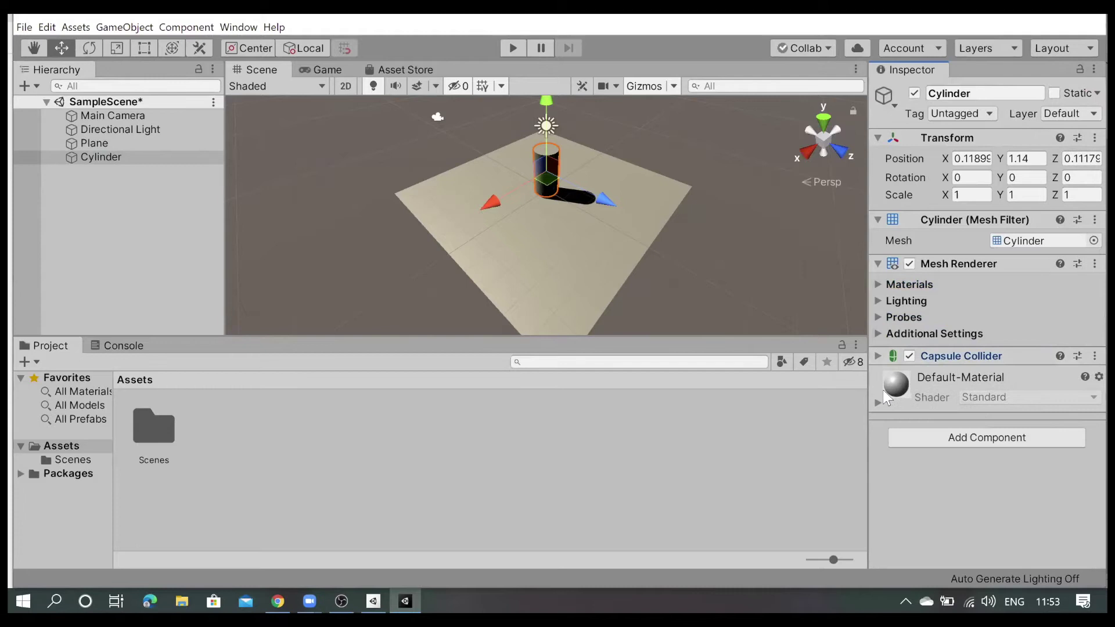
click(86, 157)
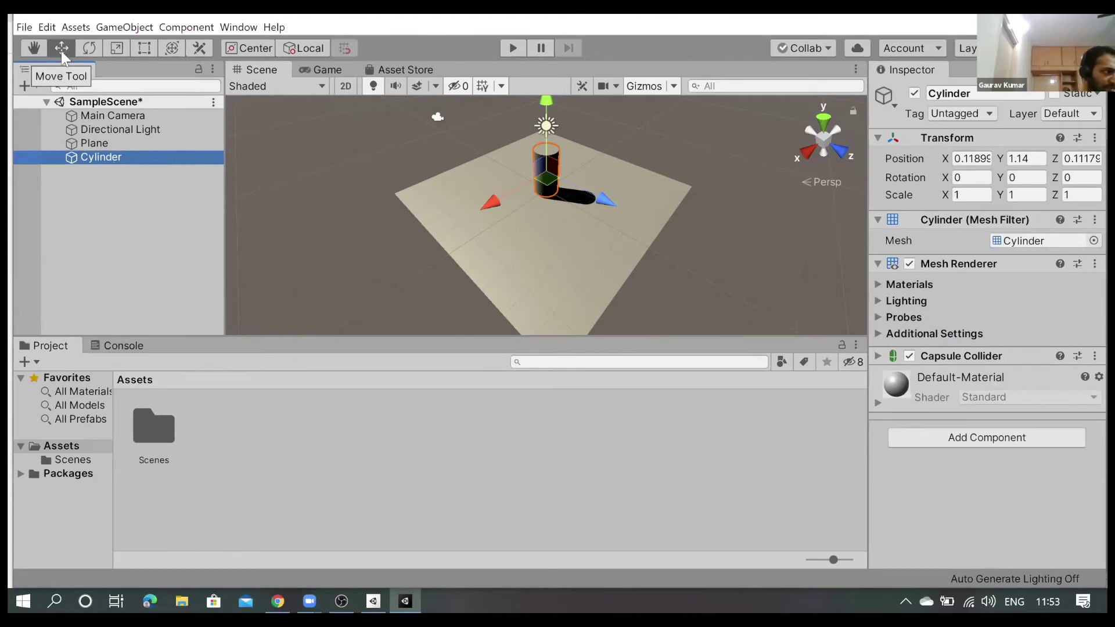
With the Move Tool, shift the Cylinder across the Plane to 3.21, 1.14, 2.04
click(61, 50)
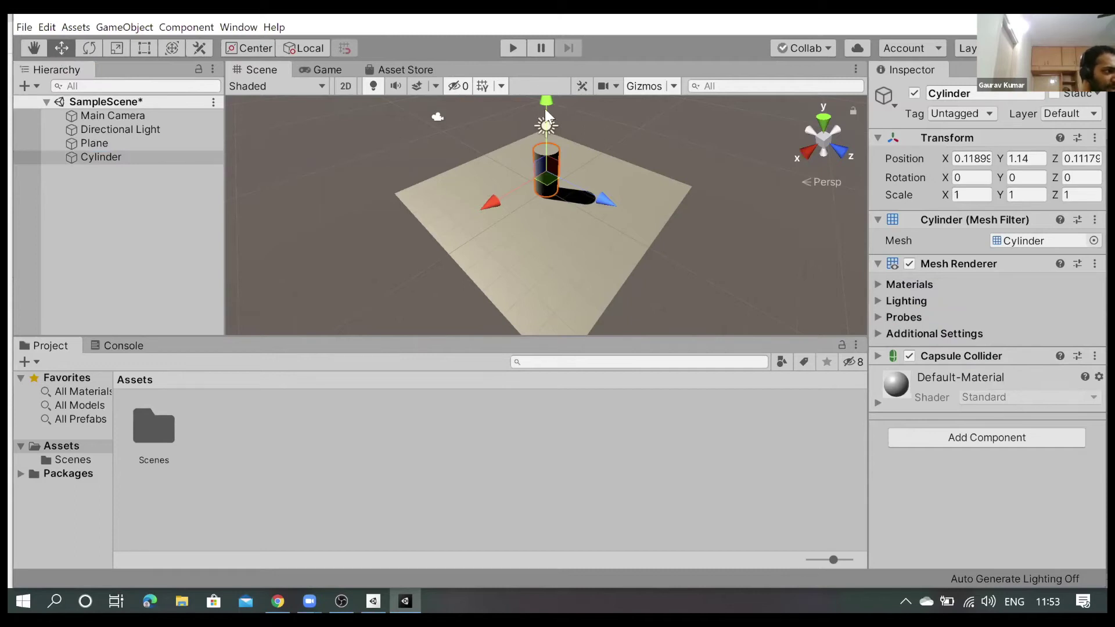
scroll(499, 291, down, 2)
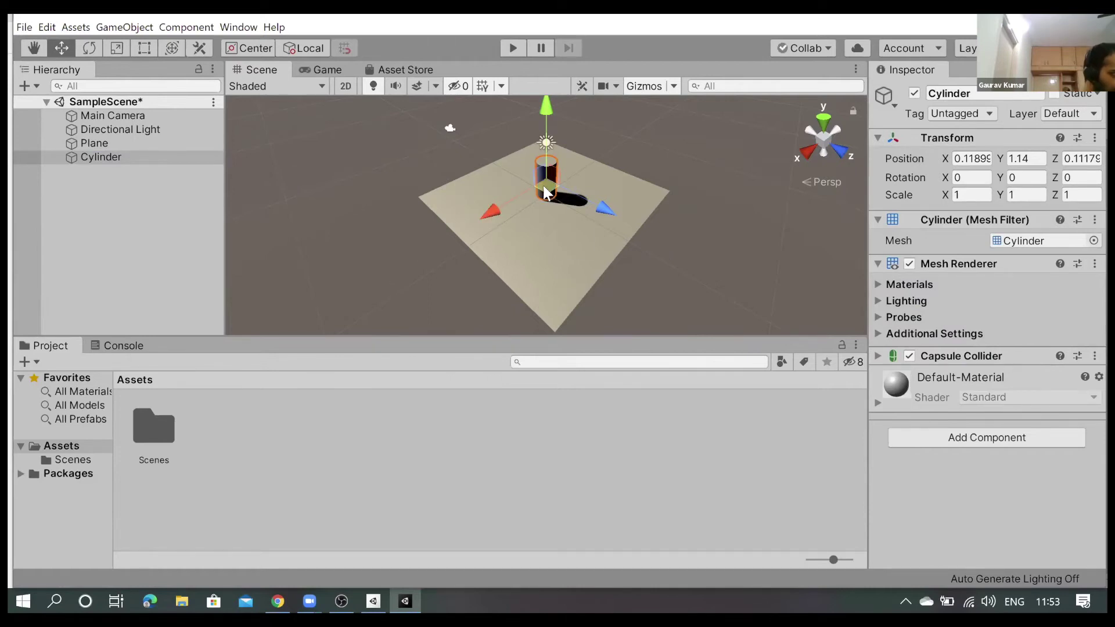
drag(546, 192, 500, 181)
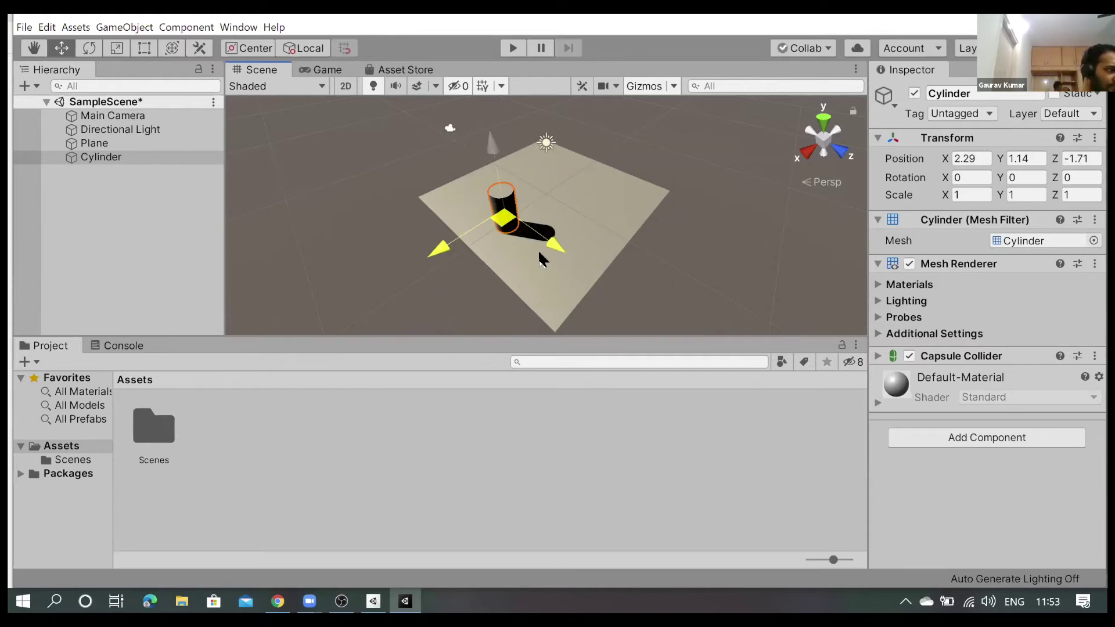
mouse_move(499, 181)
mouse_down()
mouse_move(589, 235)
mouse_move(527, 251)
mouse_up()
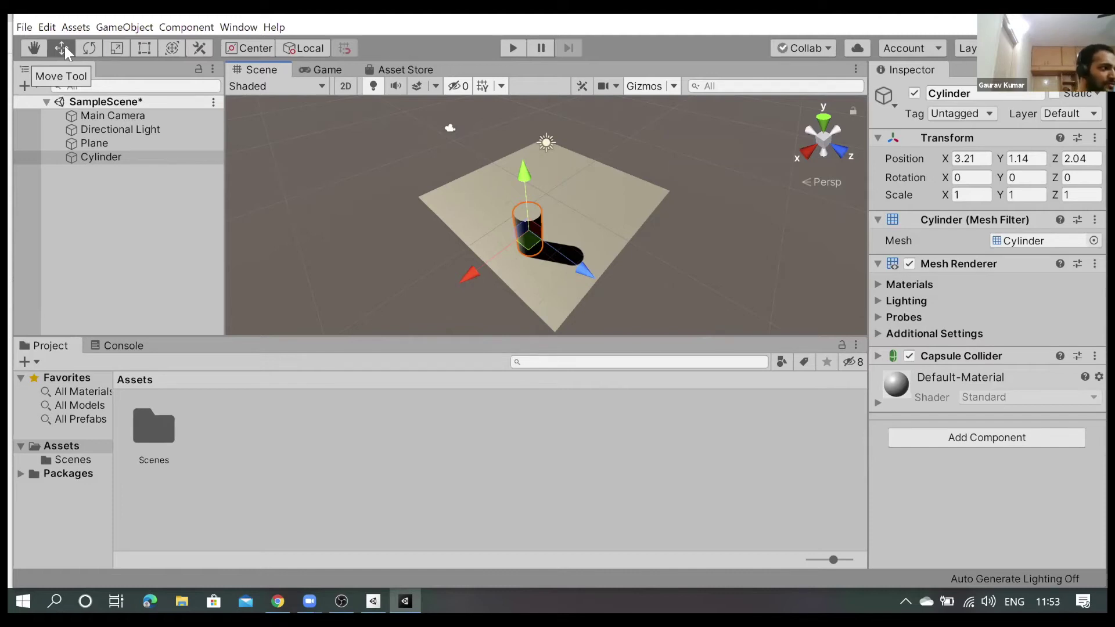
click(93, 157)
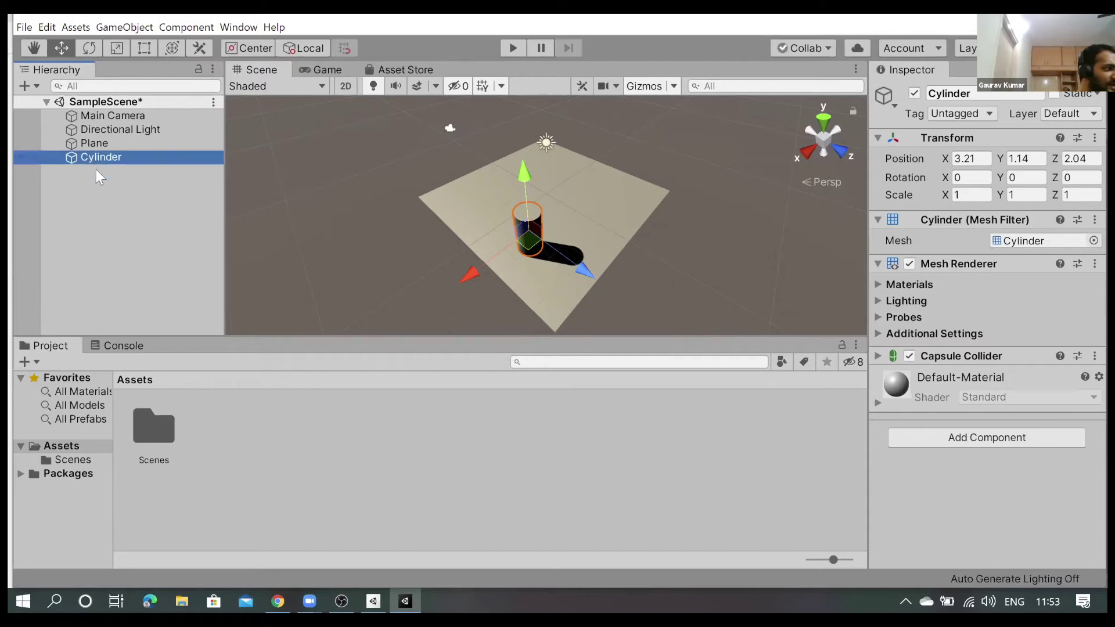
click(65, 51)
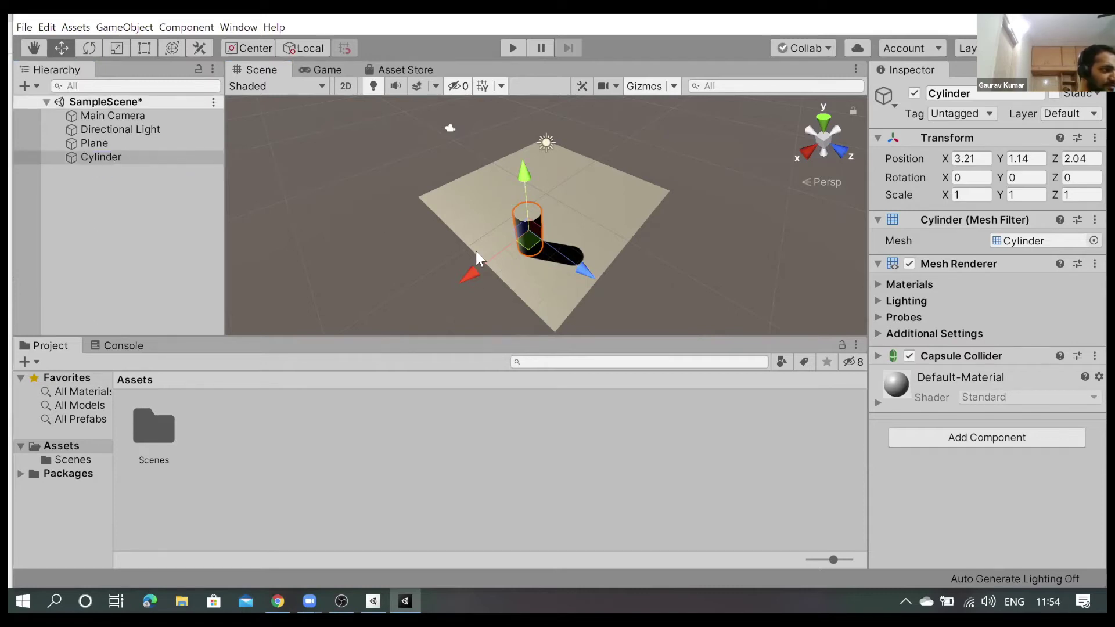
click(32, 51)
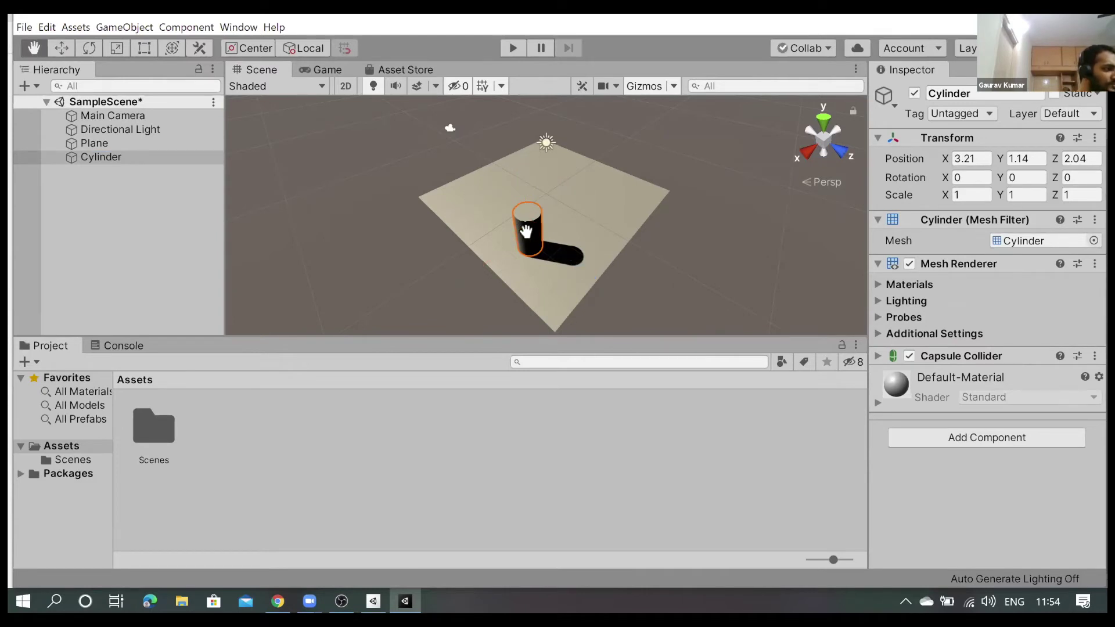
click(107, 158)
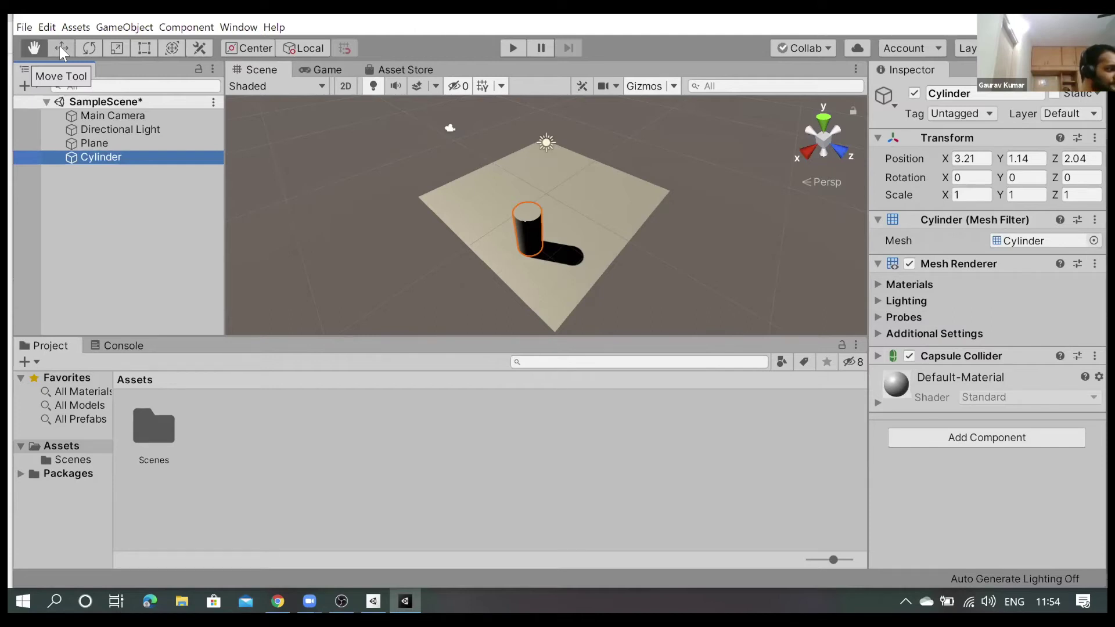
click(59, 46)
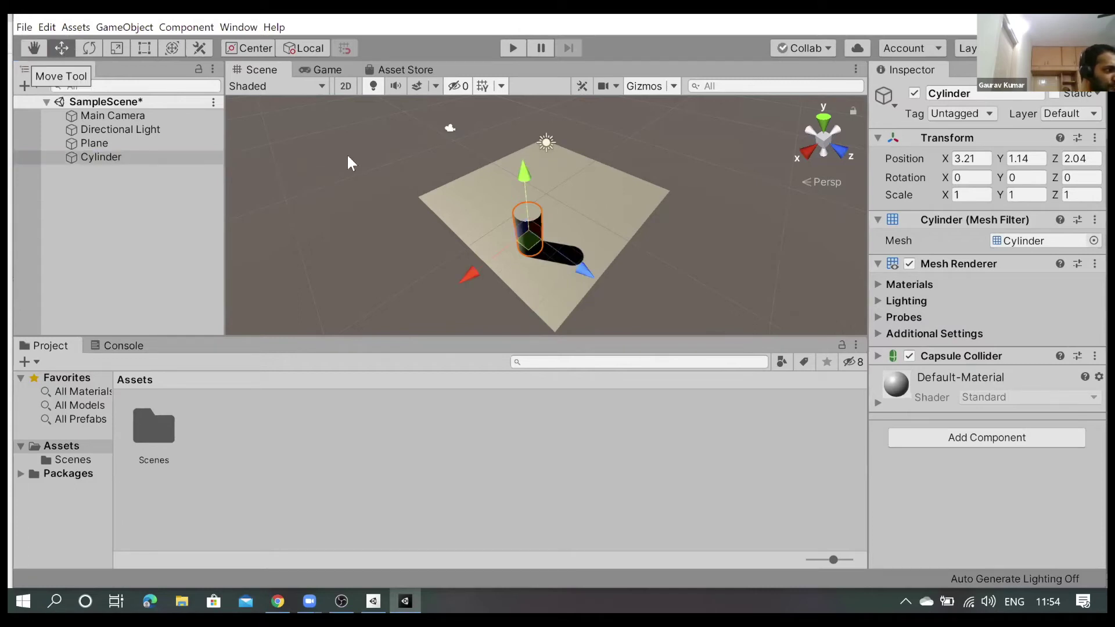
Shift the Cylinder along its Y, Z and X arrows, then move it freely across the Plane
drag(524, 175, 520, 206)
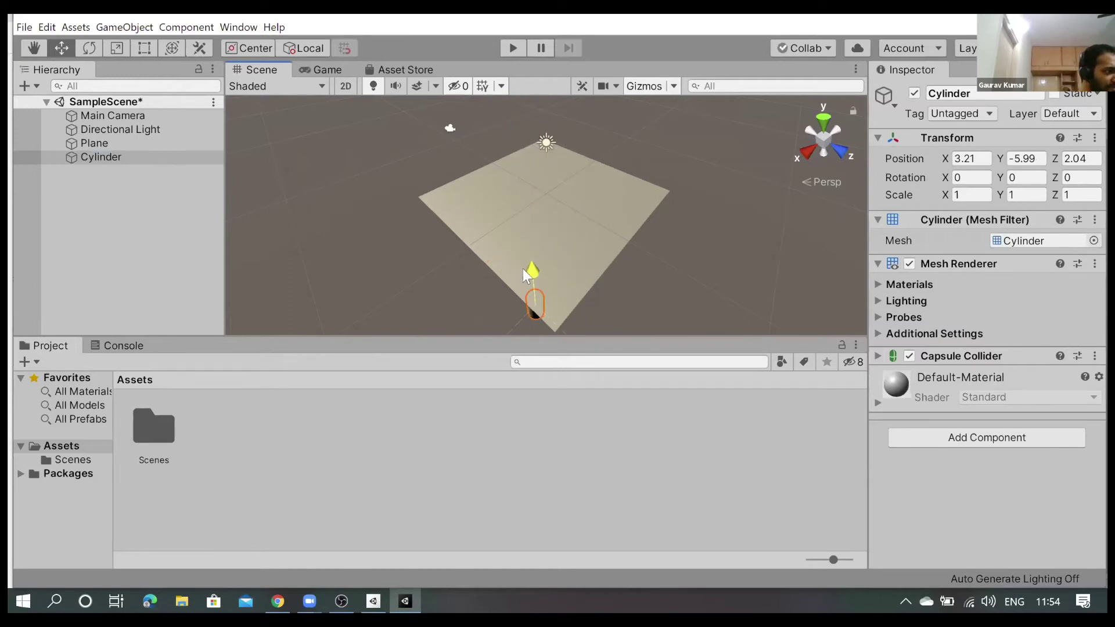
drag(520, 207, 521, 172)
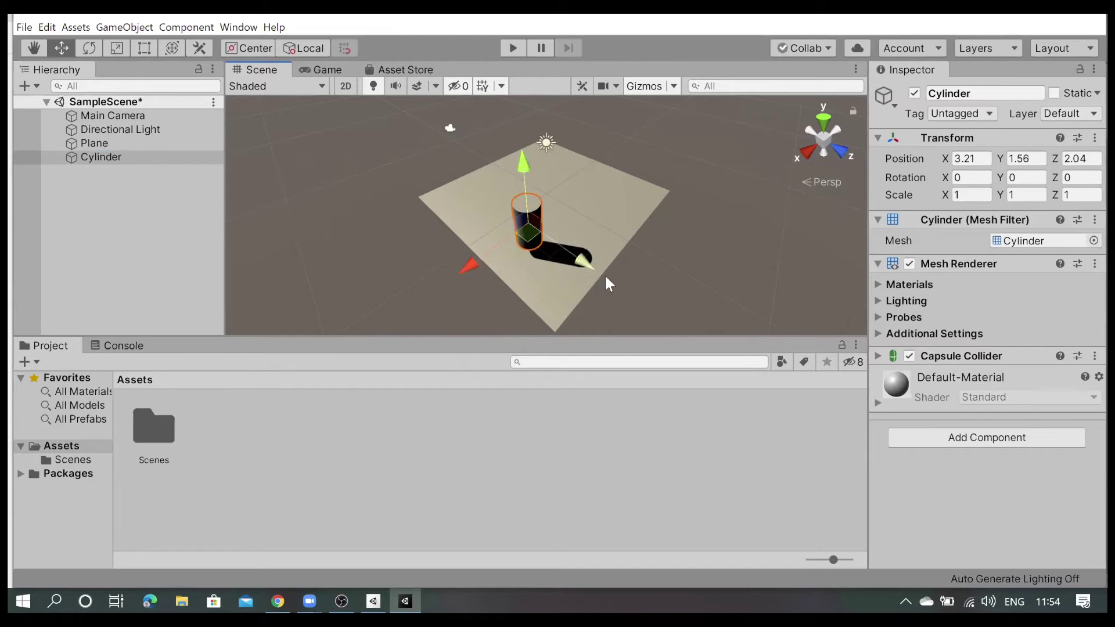
drag(586, 263, 577, 260)
drag(476, 270, 471, 264)
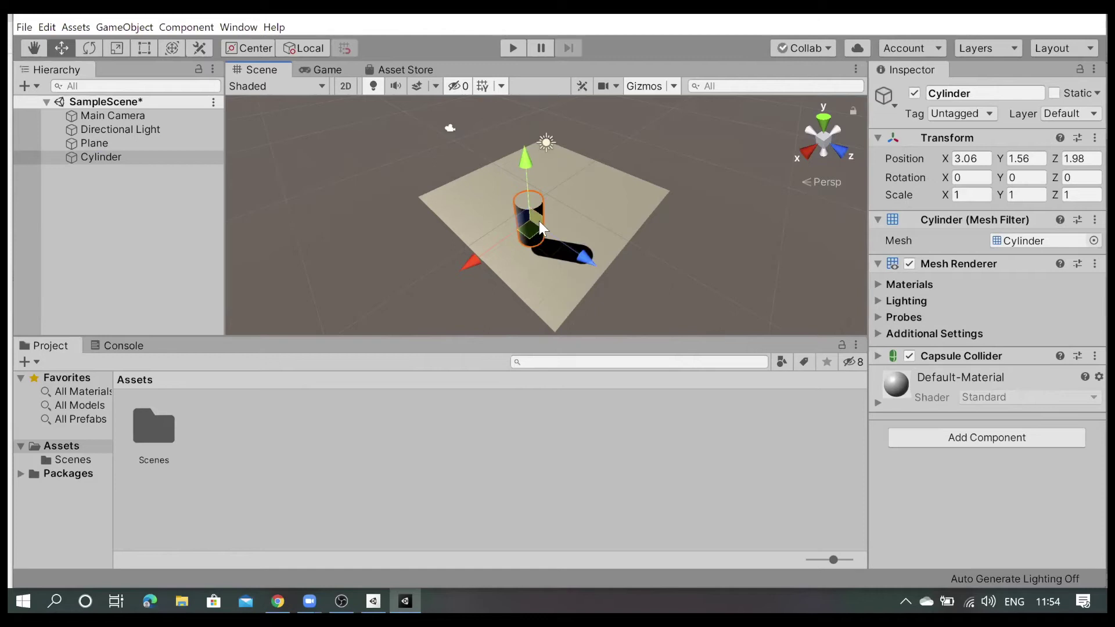
mouse_move(541, 221)
mouse_down()
mouse_move(728, 206)
mouse_move(559, 239)
mouse_move(532, 266)
mouse_move(488, 250)
mouse_up()
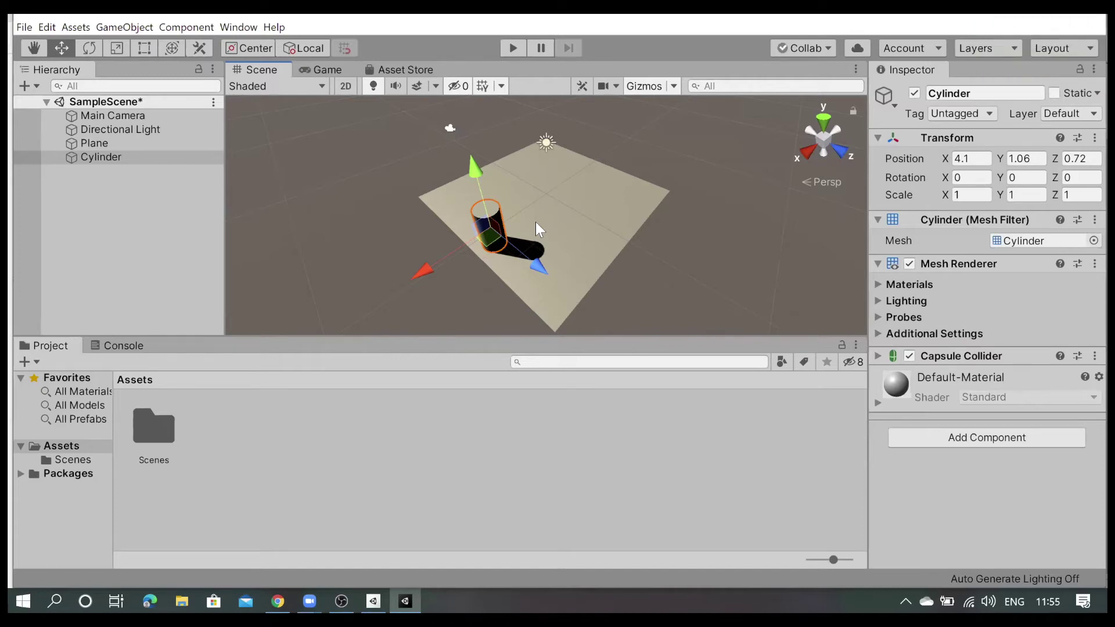
Fine-tune the Cylinder's height and X position to reach 4.13, 1.54, 0.72
mouse_move(475, 171)
mouse_down()
mouse_move(473, 156)
mouse_move(480, 168)
mouse_up()
drag(479, 170, 480, 165)
click(477, 170)
drag(424, 251, 424, 255)
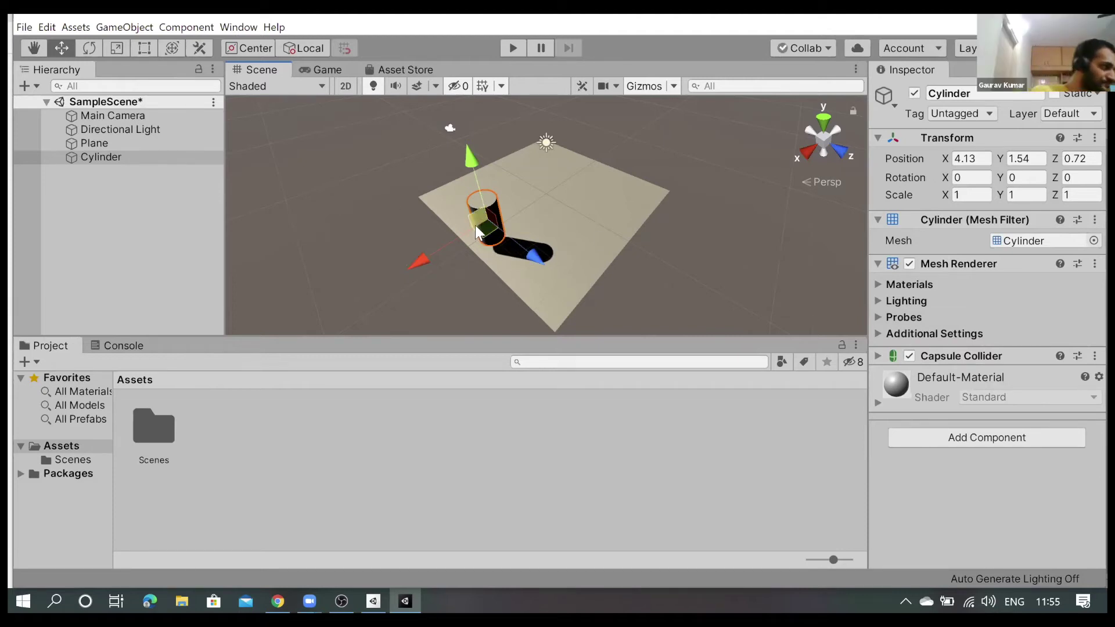
Lower the Cylinder along Y to a height of 1.09, at 4.13, 1.09, 0.72
scroll(474, 245, up, 2)
scroll(475, 247, up, 2)
scroll(406, 179, up, 1)
scroll(389, 166, down, 3)
drag(389, 166, 401, 179)
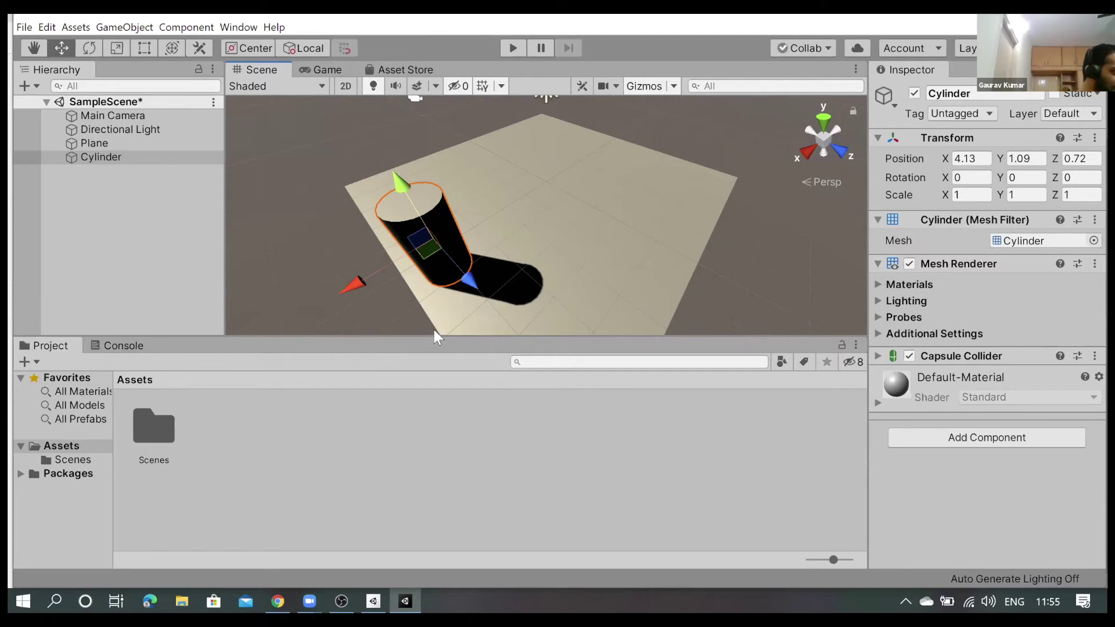
Orbit and pan the Scene view to look down on the Plane and Cylinder
key(alt)
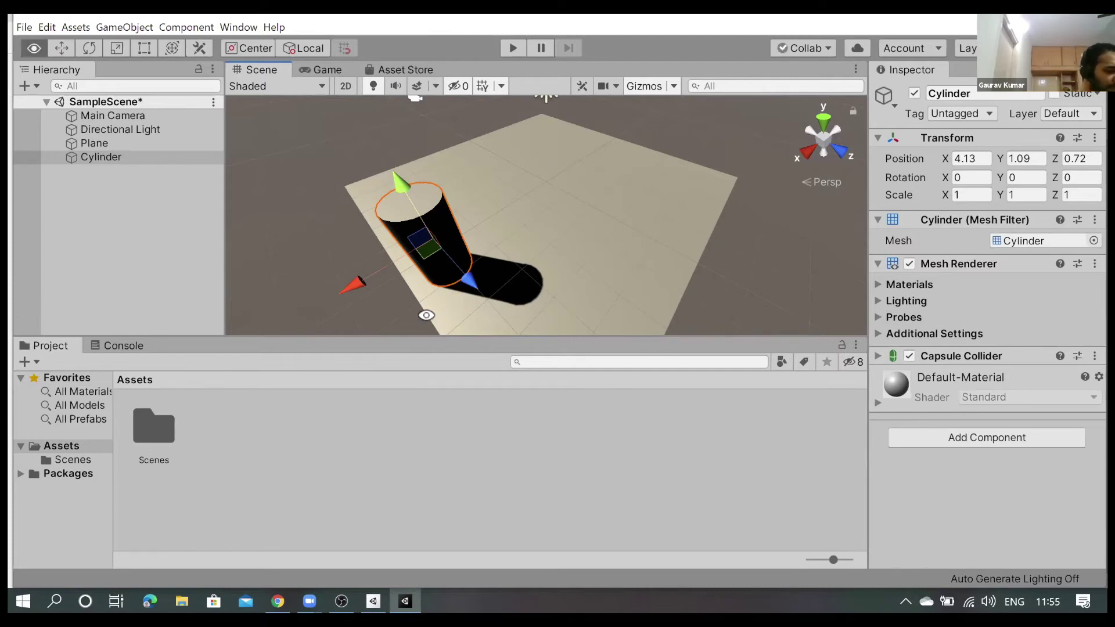
mouse_move(426, 316)
alt+mouse_down()
mouse_move(322, 146)
mouse_move(348, 162)
mouse_move(388, 231)
mouse_move(382, 222)
alt+mouse_up()
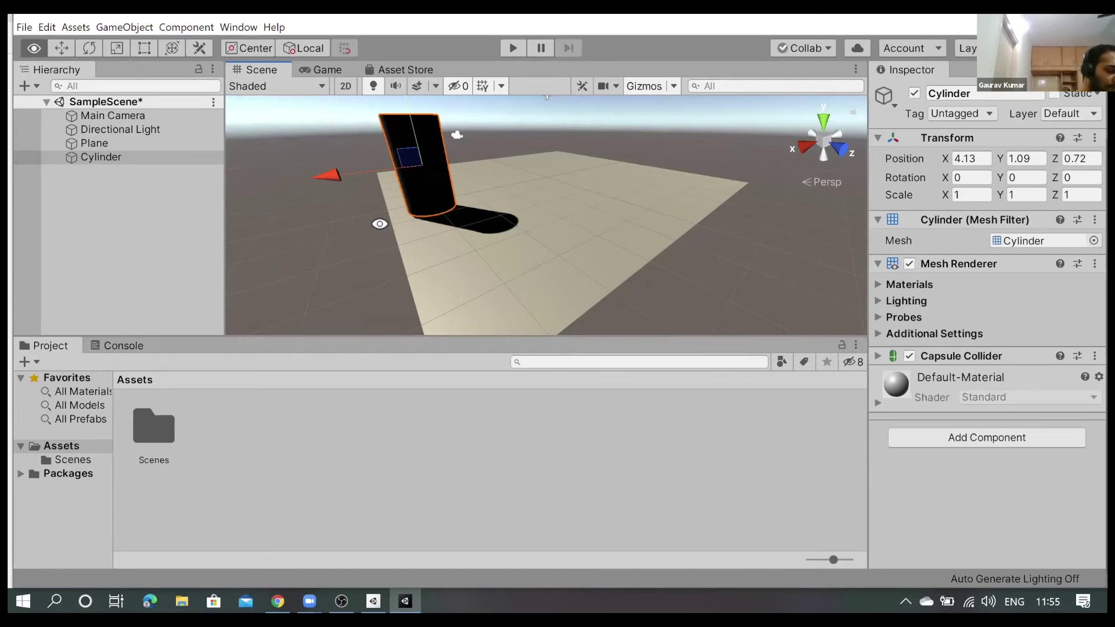
mouse_move(379, 223)
alt+mouse_down()
mouse_move(315, 167)
mouse_move(533, 255)
mouse_move(300, 242)
mouse_move(303, 150)
mouse_move(295, 159)
alt+mouse_up()
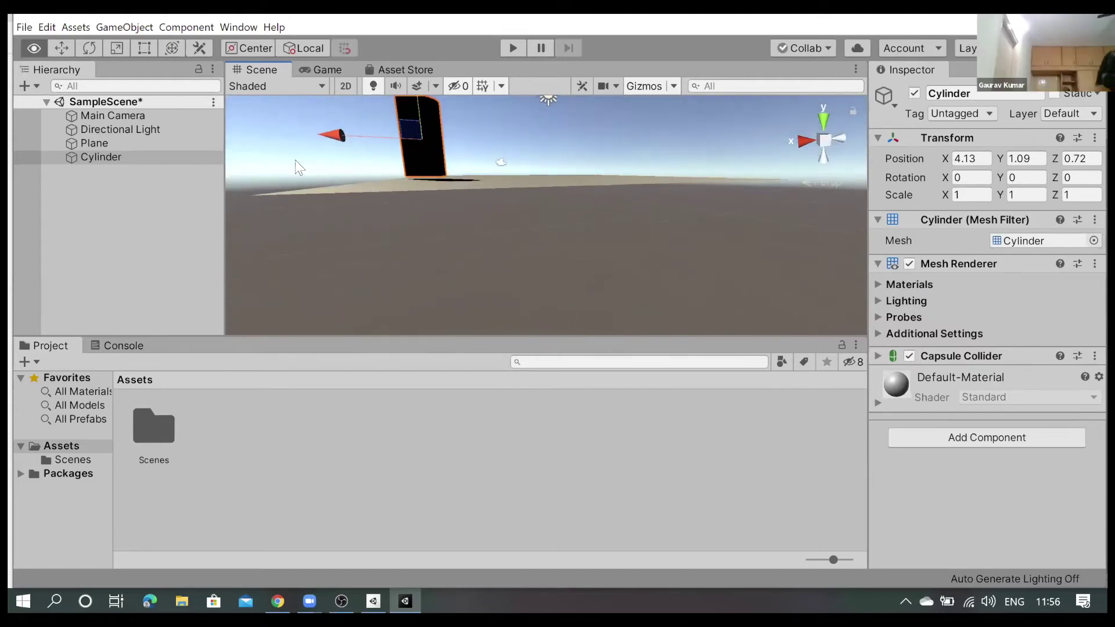
click(31, 47)
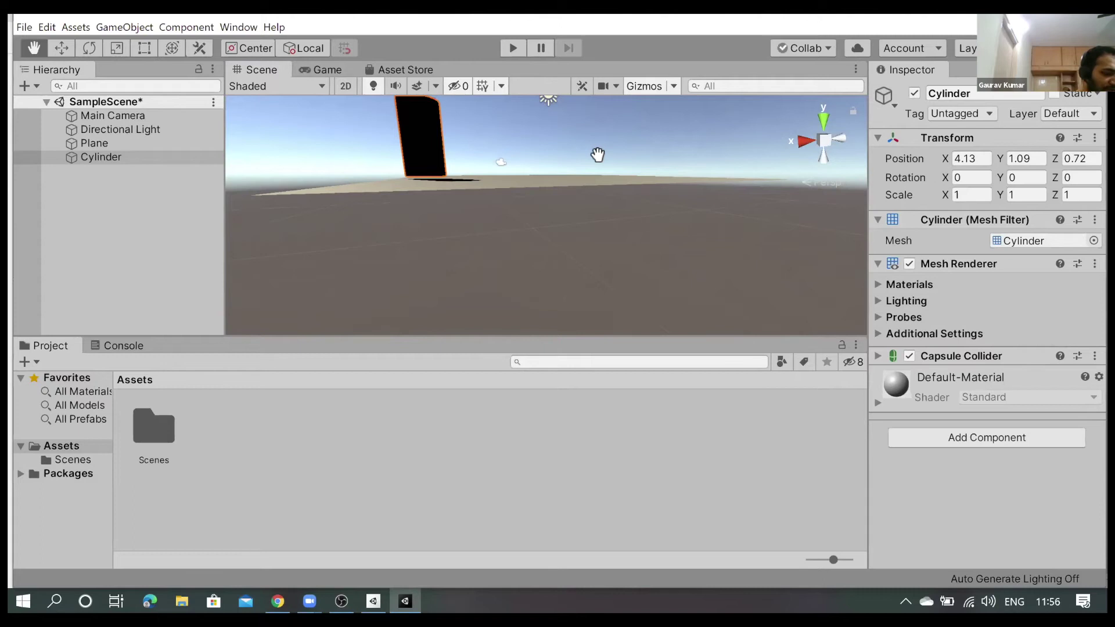
mouse_move(586, 166)
mouse_down()
mouse_move(595, 185)
mouse_move(528, 245)
mouse_move(507, 209)
mouse_up()
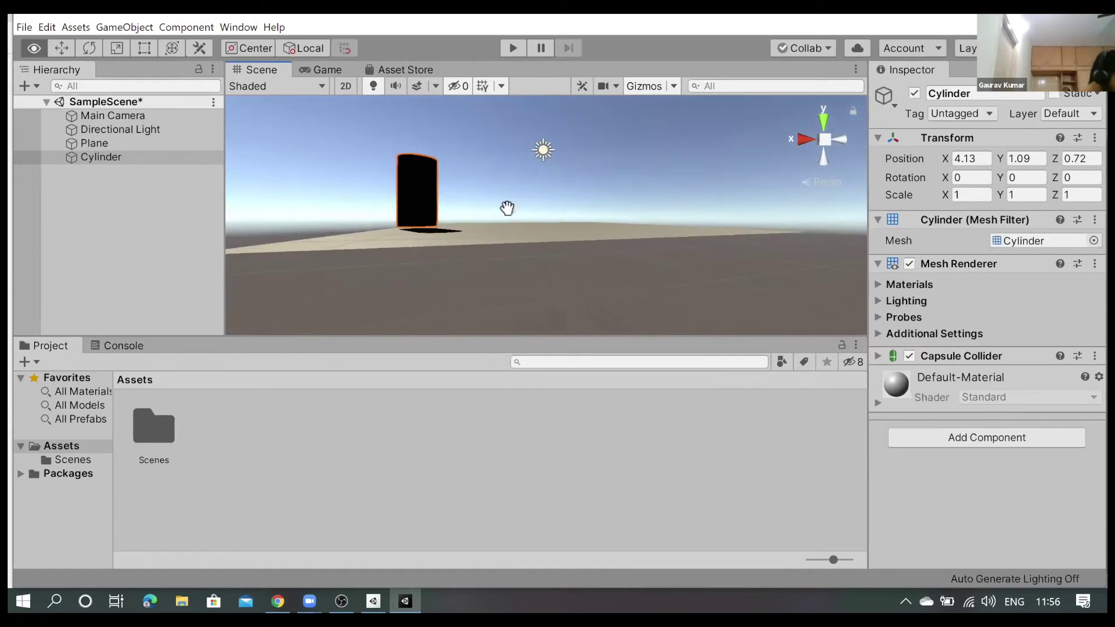
alt+drag(477, 311, 497, 319)
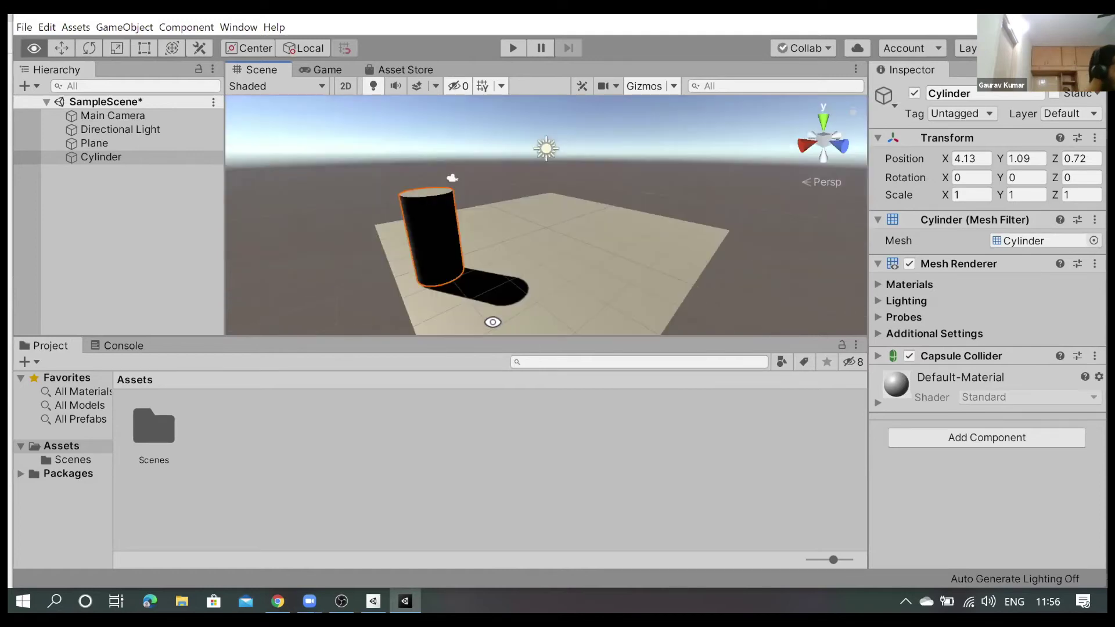
Raise and lower the Cylinder, then slide it along X, ending at 4.44, 1.78, 0.88
click(60, 50)
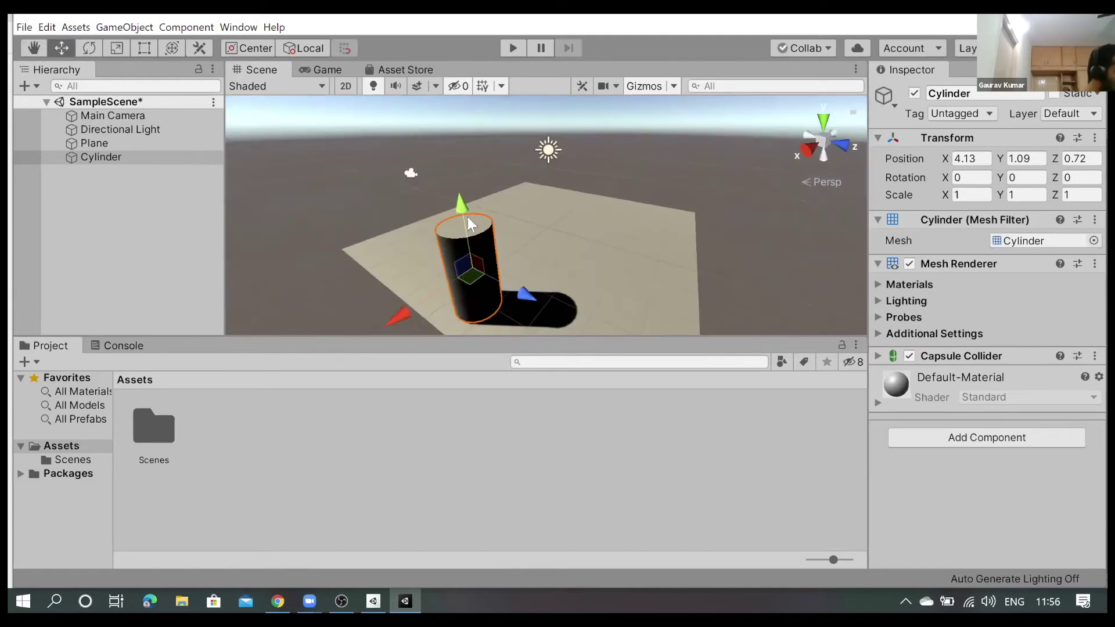
drag(462, 208, 461, 212)
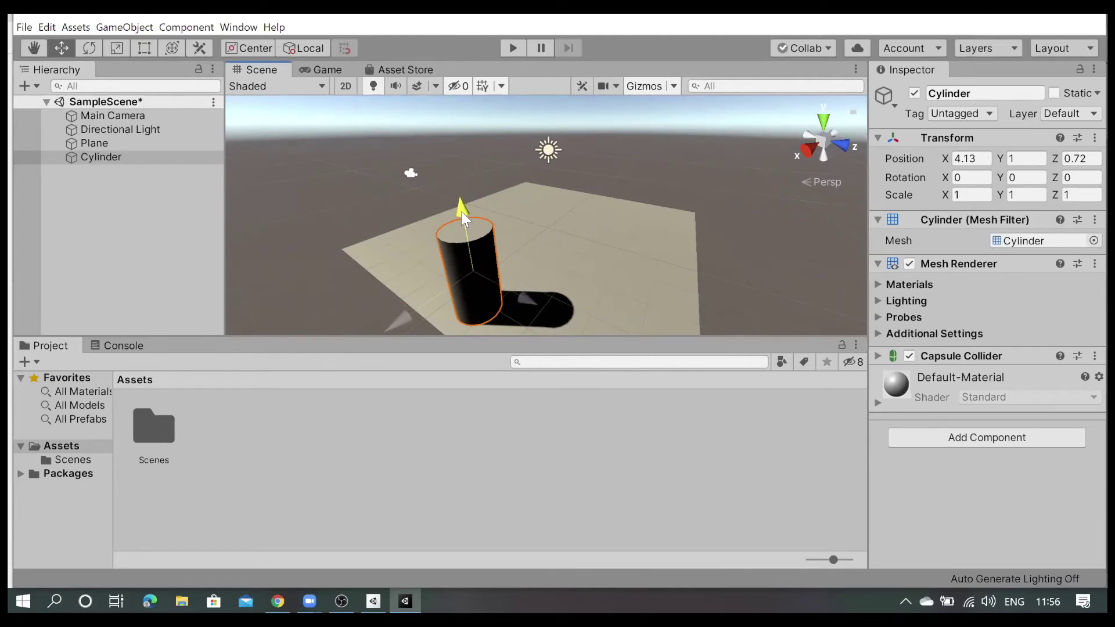
mouse_move(460, 187)
mouse_down()
mouse_move(461, 201)
mouse_move(445, 149)
mouse_move(459, 190)
mouse_move(455, 145)
mouse_move(459, 157)
mouse_up()
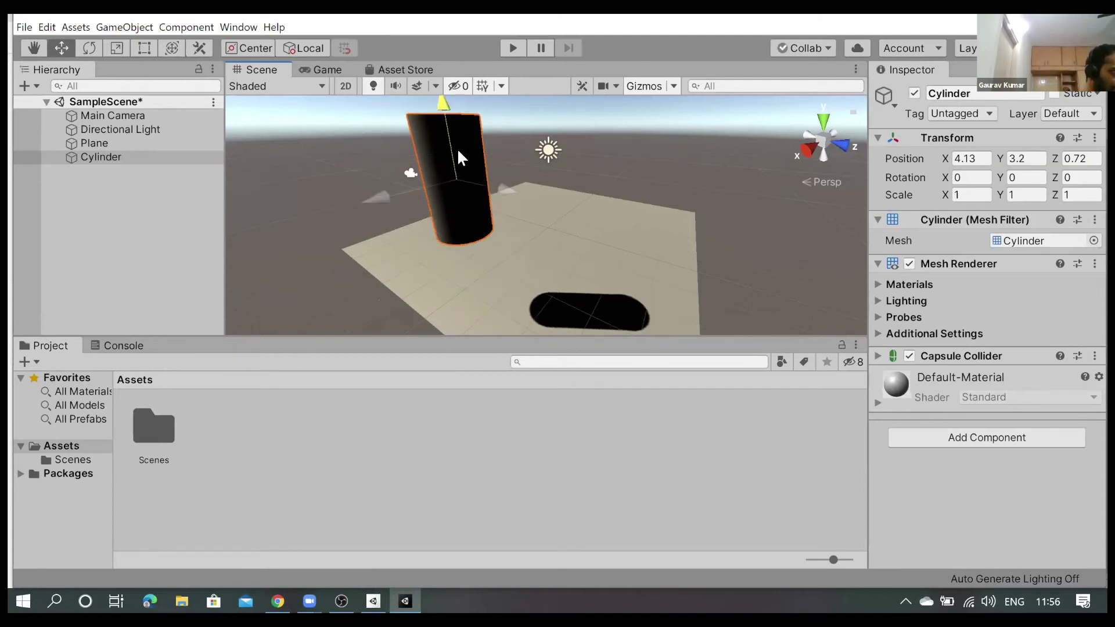
drag(459, 157, 467, 195)
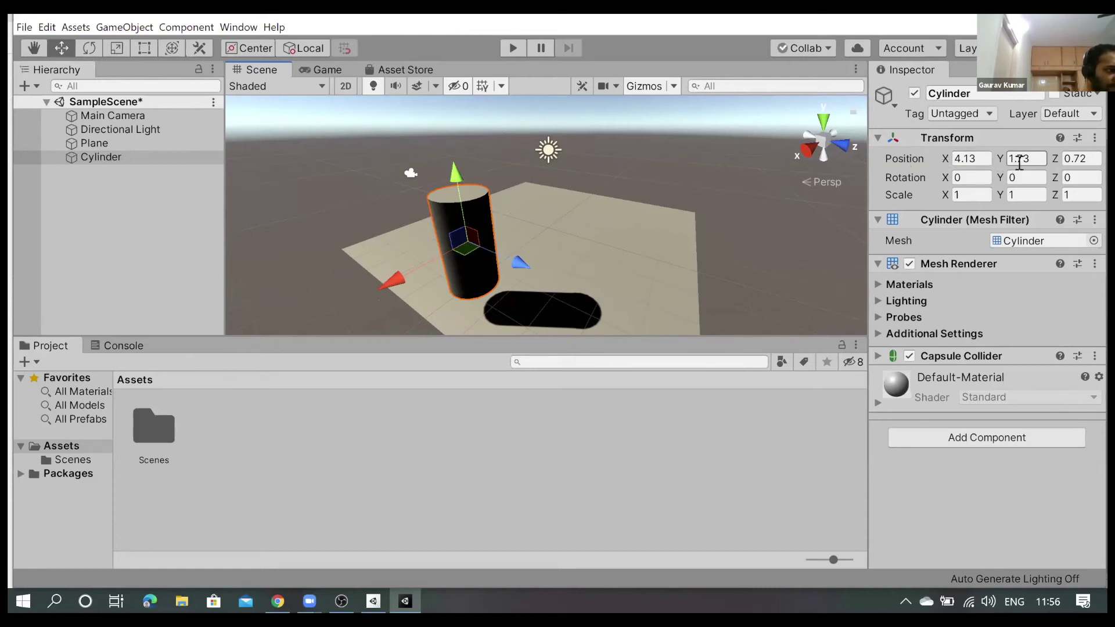
mouse_move(458, 170)
mouse_down()
mouse_move(431, 71)
mouse_move(431, 181)
mouse_move(413, 194)
mouse_up()
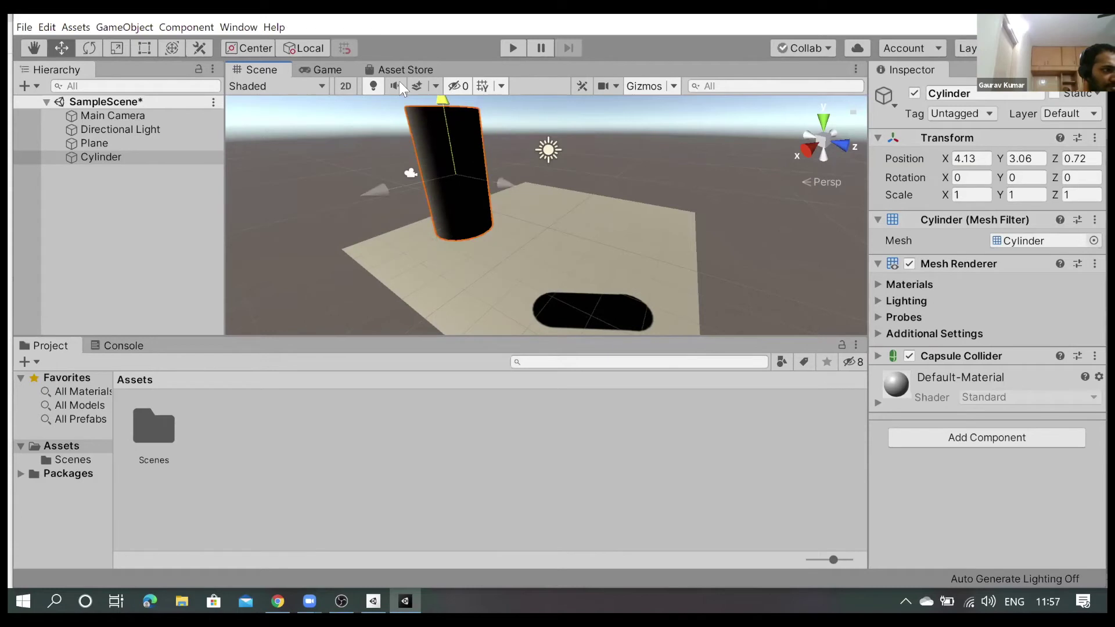
drag(414, 194, 418, 197)
mouse_move(387, 307)
mouse_down()
mouse_move(517, 255)
mouse_move(377, 299)
mouse_up()
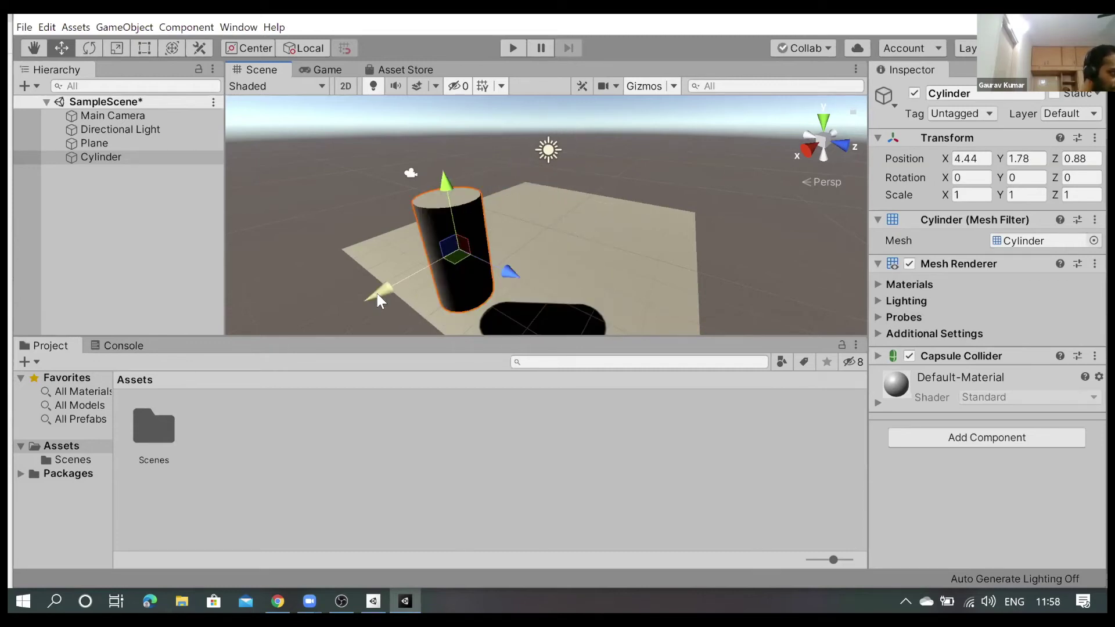
Slide the Cylinder along the X, Y and Z axes to finish at 4.27, 1.17, 0.29
click(377, 293)
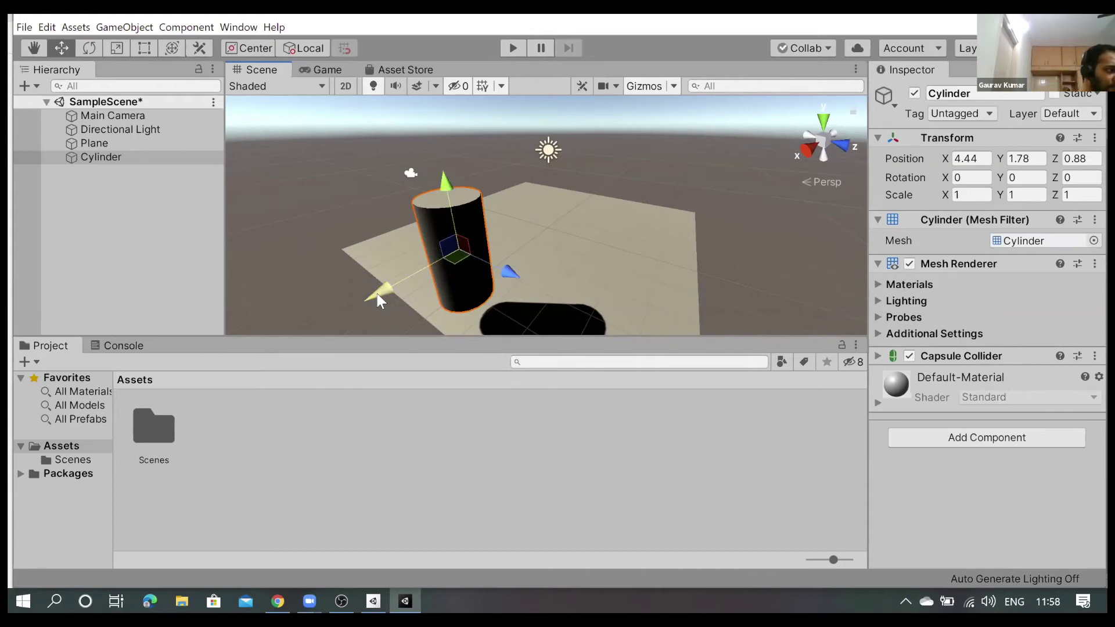
click(377, 294)
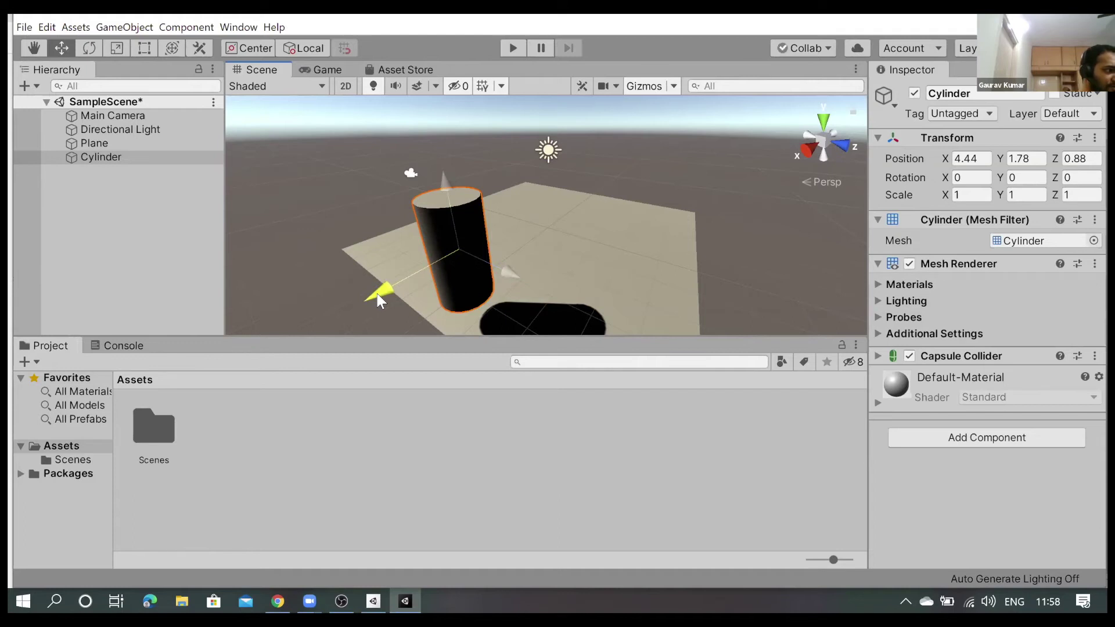
click(377, 293)
mouse_move(378, 293)
mouse_down()
mouse_move(520, 240)
mouse_move(407, 277)
mouse_up()
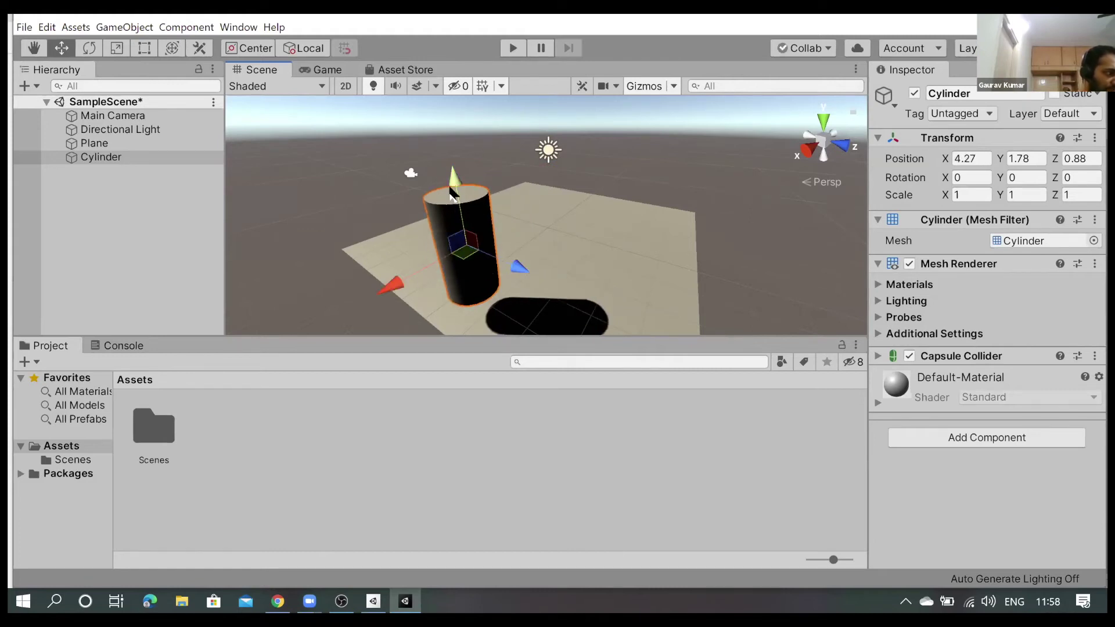
mouse_move(454, 179)
mouse_down()
mouse_move(455, 124)
mouse_move(465, 222)
mouse_move(464, 203)
mouse_up()
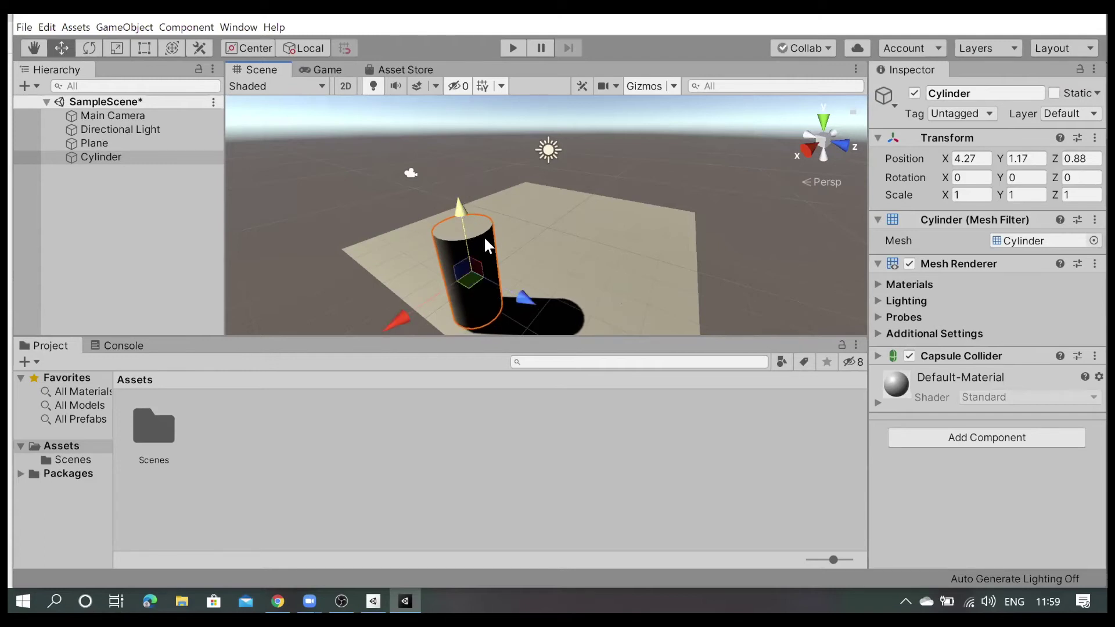
drag(542, 307, 500, 303)
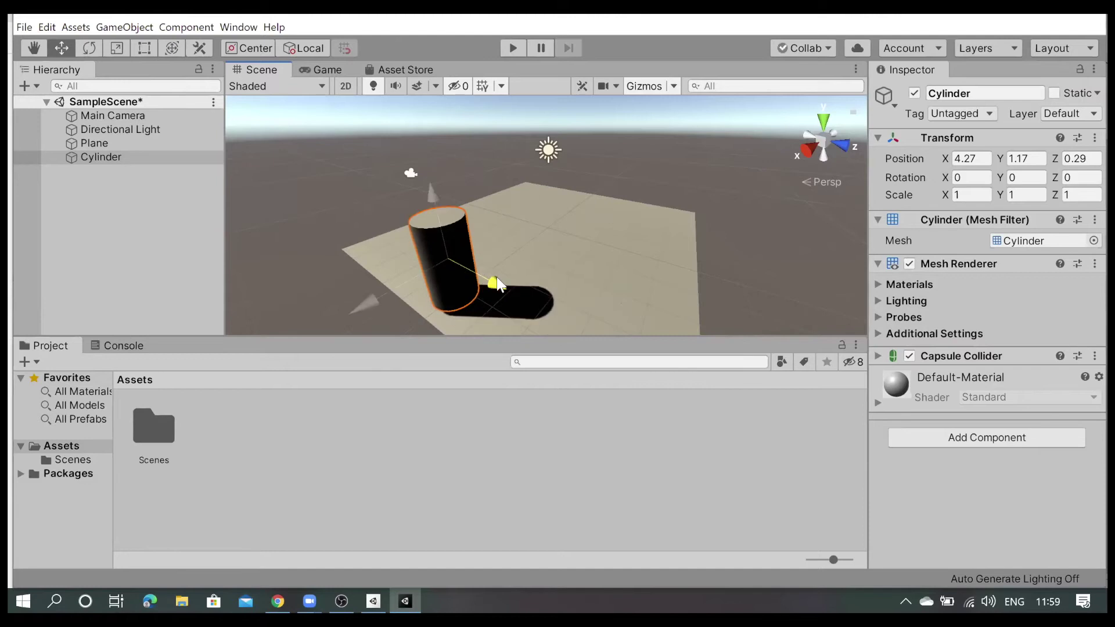
Reselect the Cylinder and lower it slightly along Y to a height of 1.09
click(99, 180)
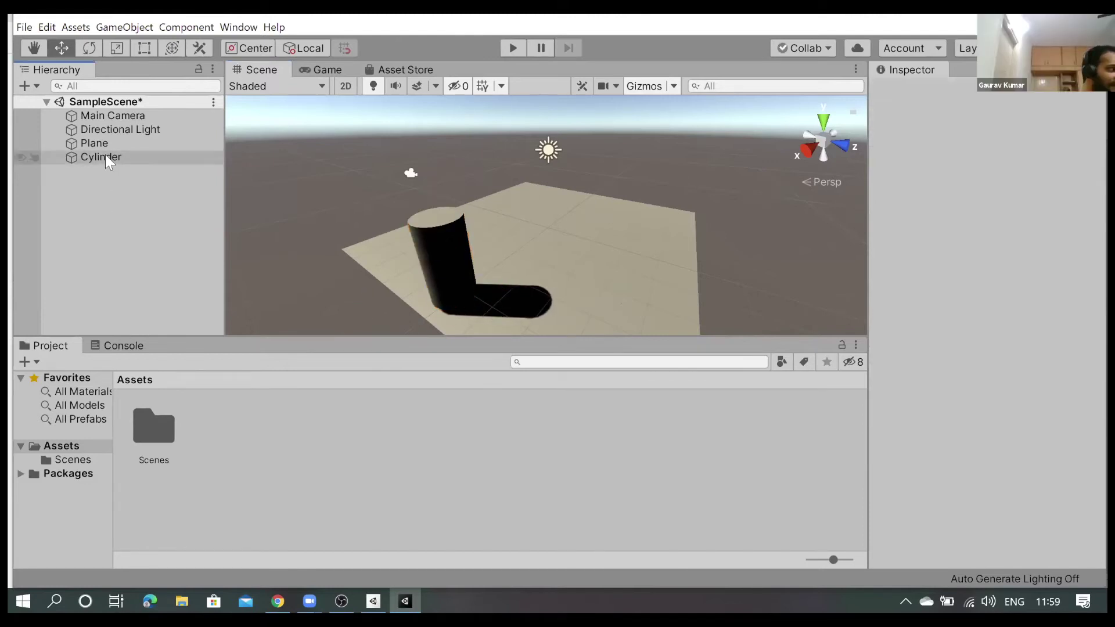
click(106, 158)
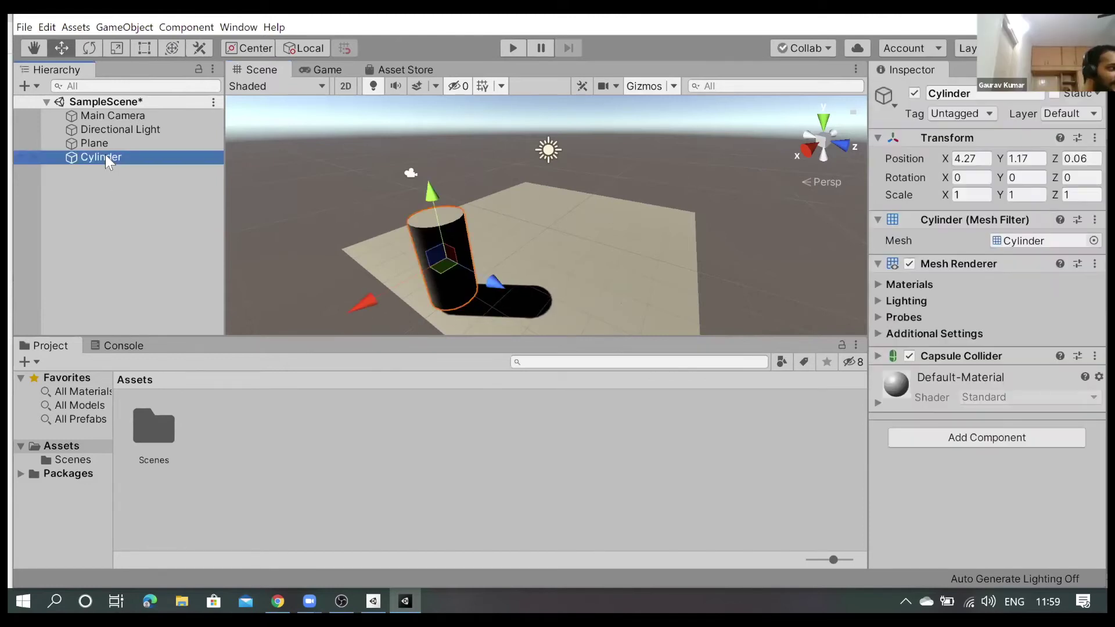
click(58, 50)
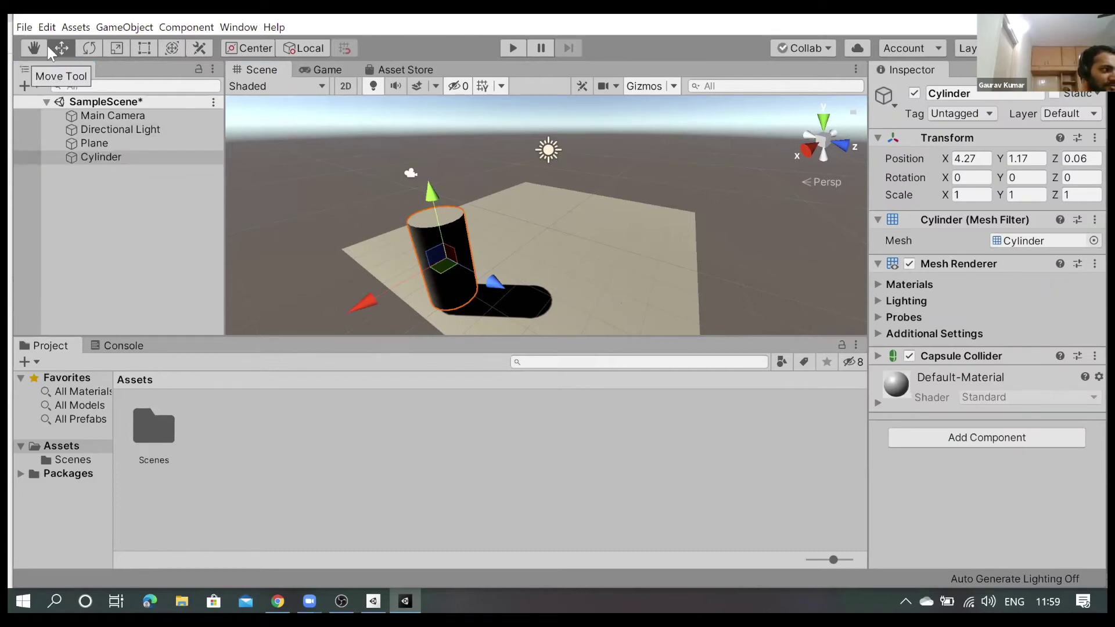
click(37, 43)
click(101, 157)
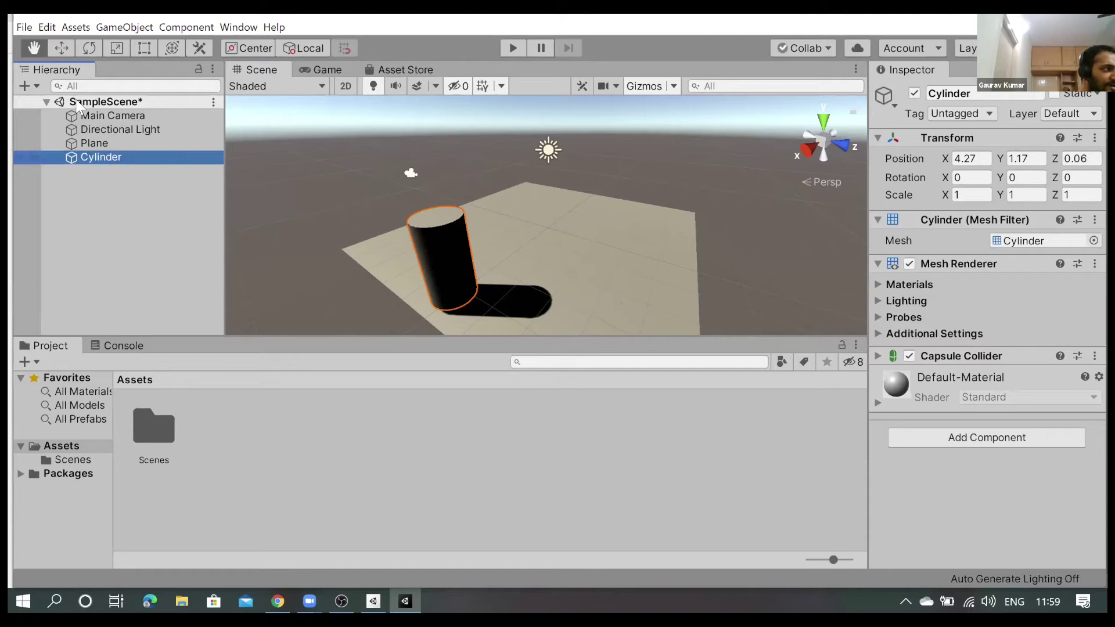
click(61, 49)
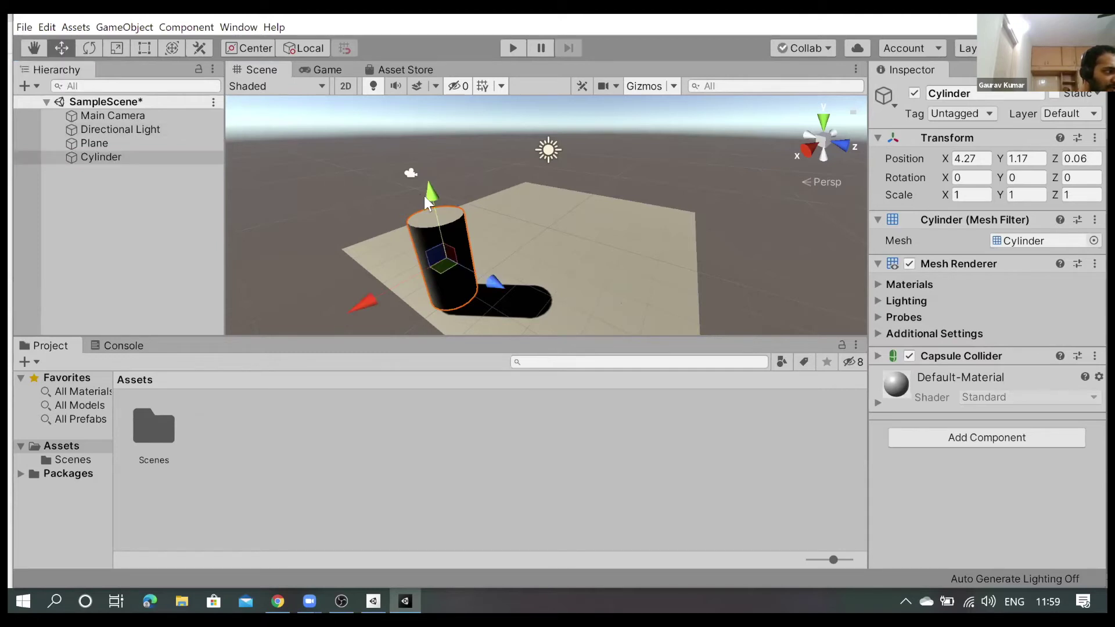
drag(429, 198, 402, 213)
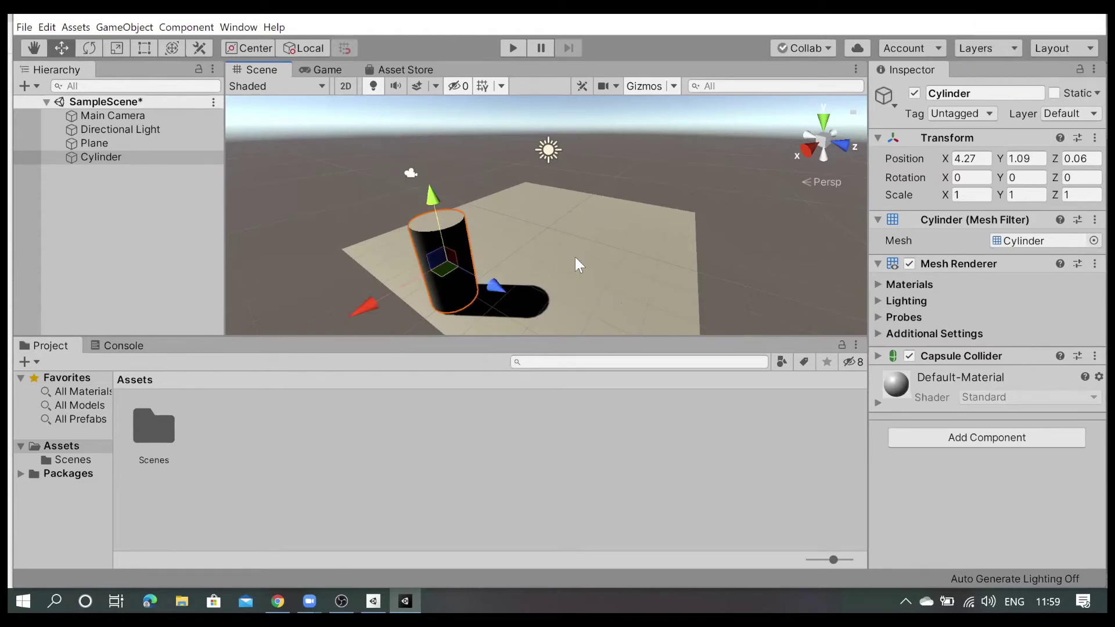
Confirm the Plane's Transform position is 0, 0, 0, then reselect the Cylinder
click(100, 142)
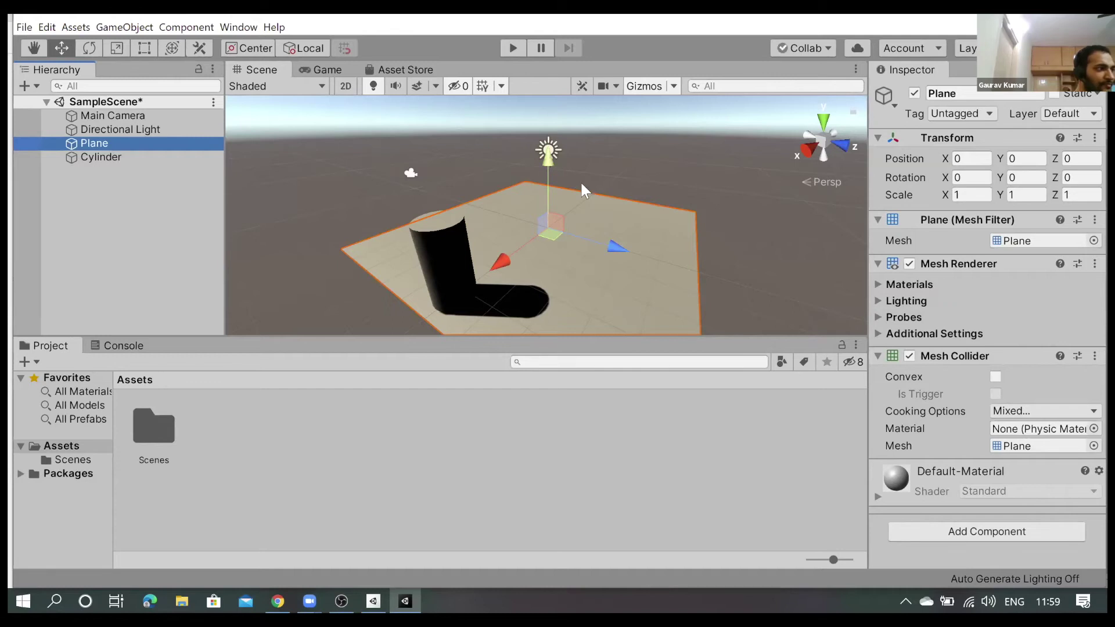
click(106, 158)
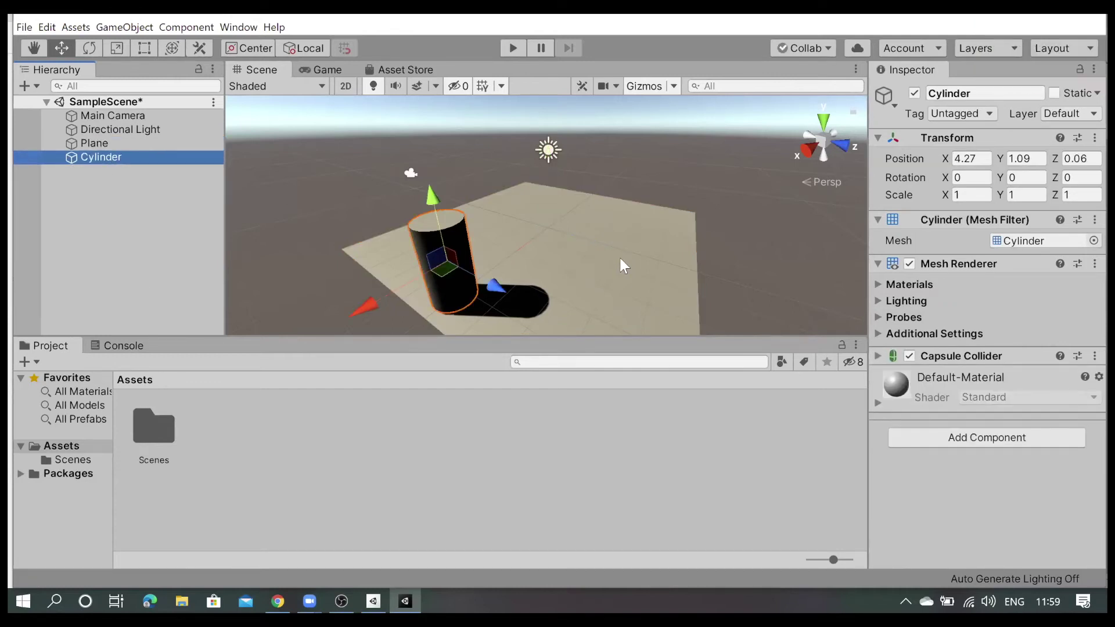
click(561, 367)
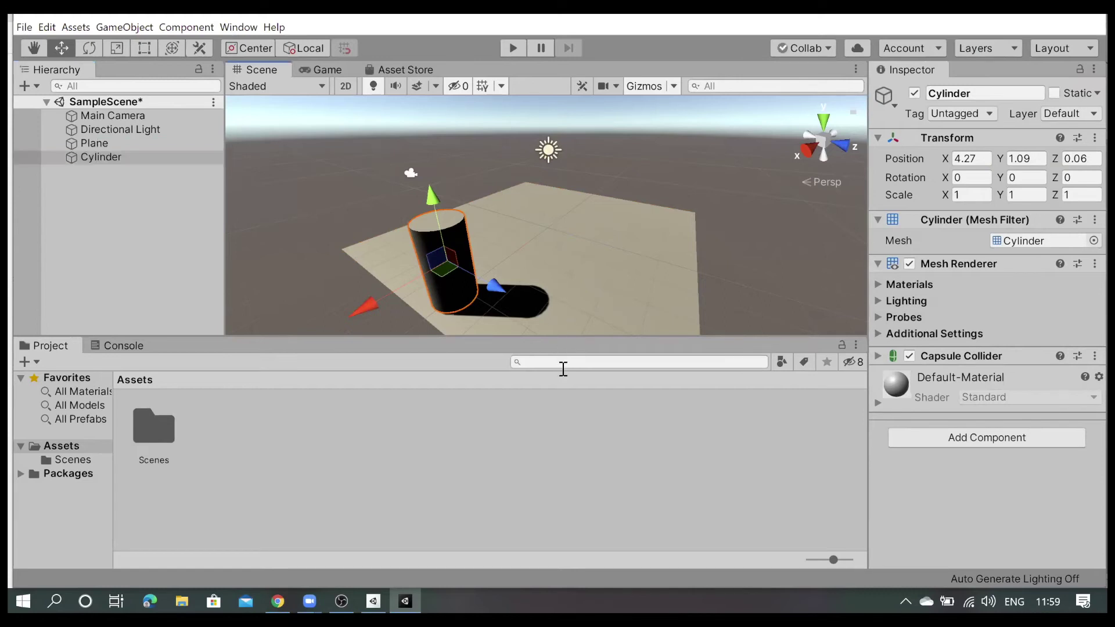
Set the Cylinder's Inspector Position X, Y and Z all to 0
click(957, 161)
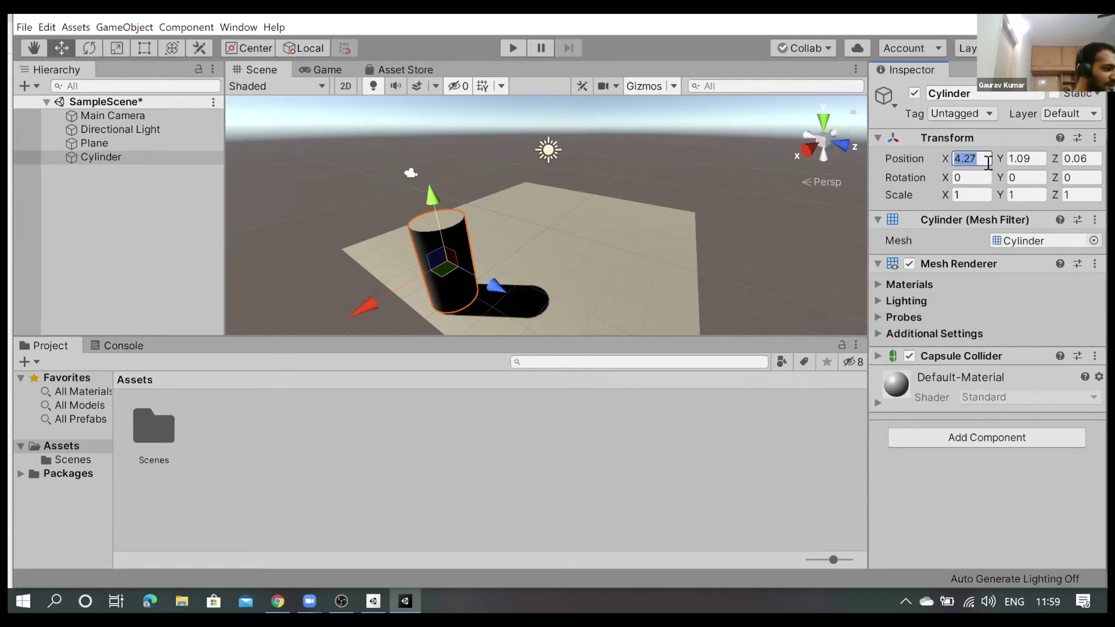
text(4)
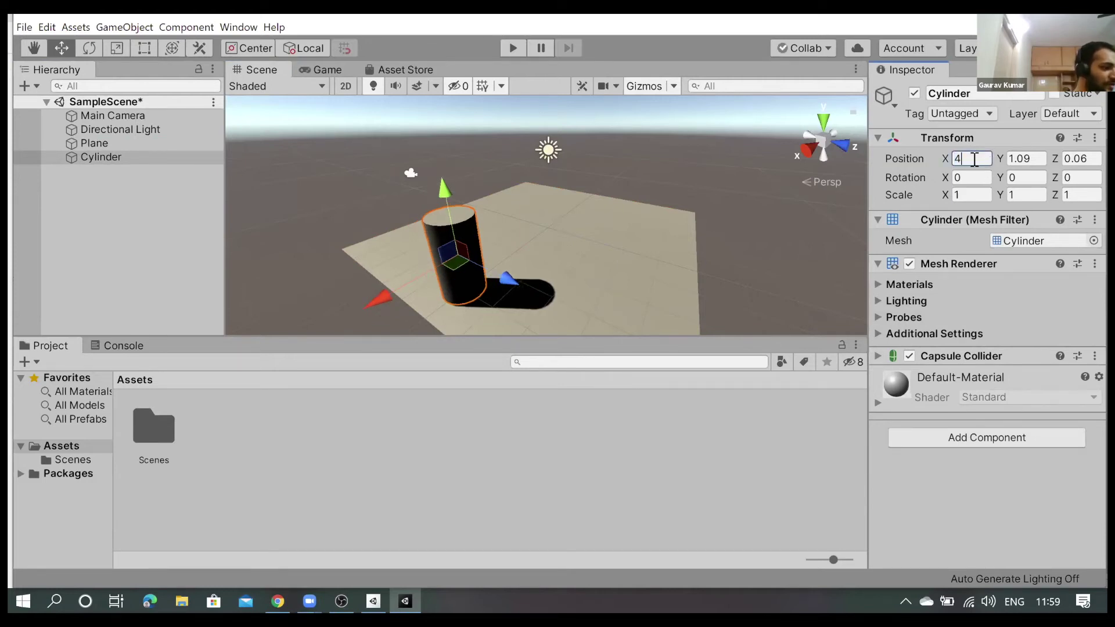
text(0)
key(BackSpace)
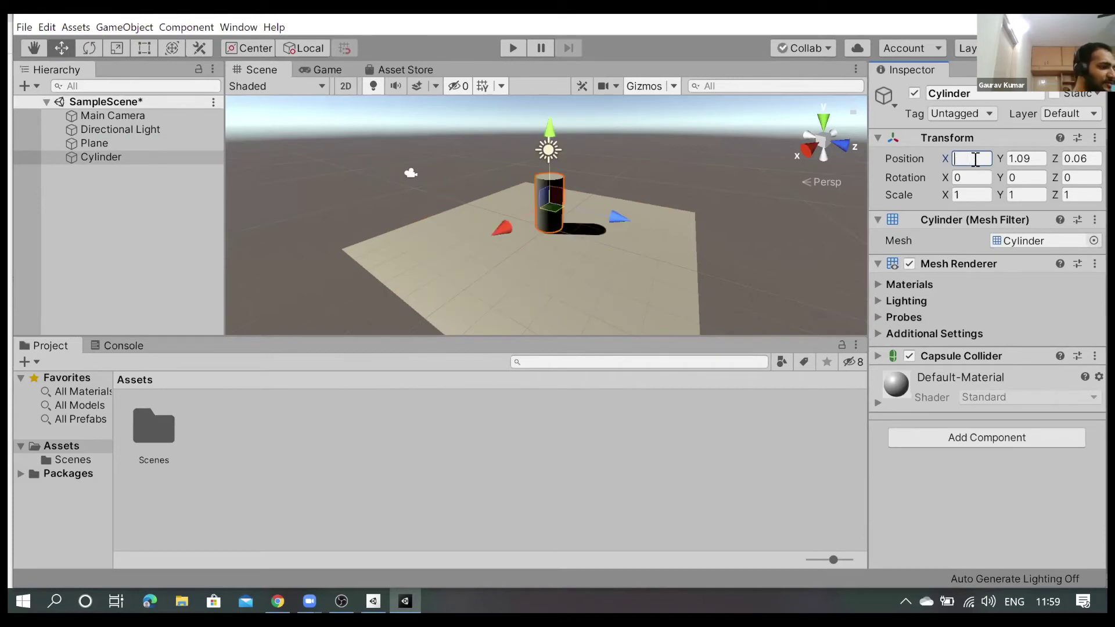
click(1030, 157)
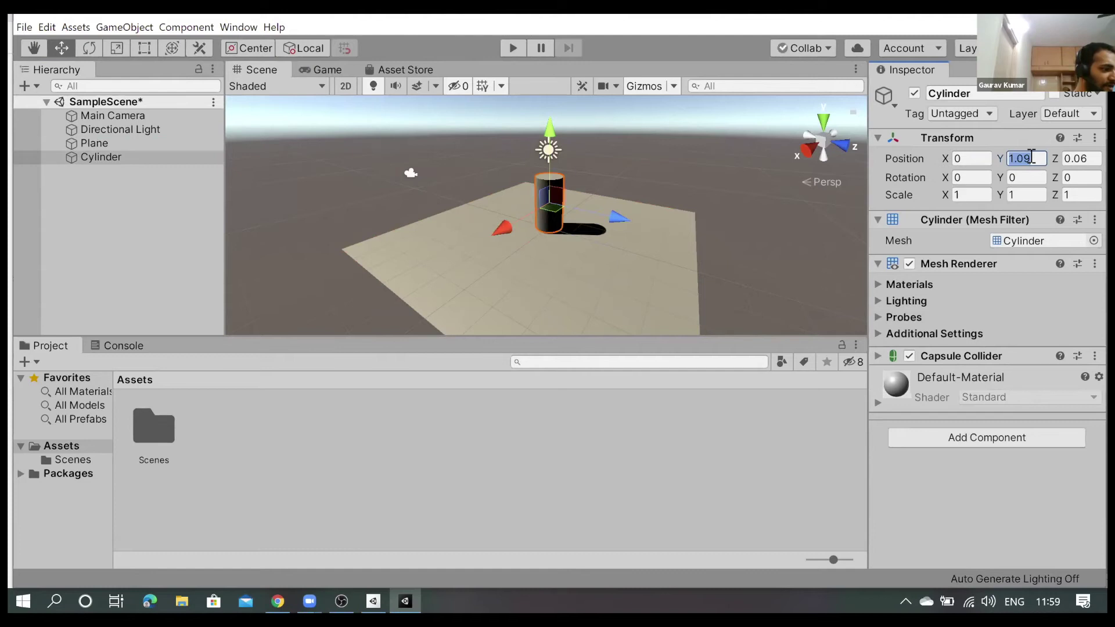
text(0)
click(1068, 159)
text(0)
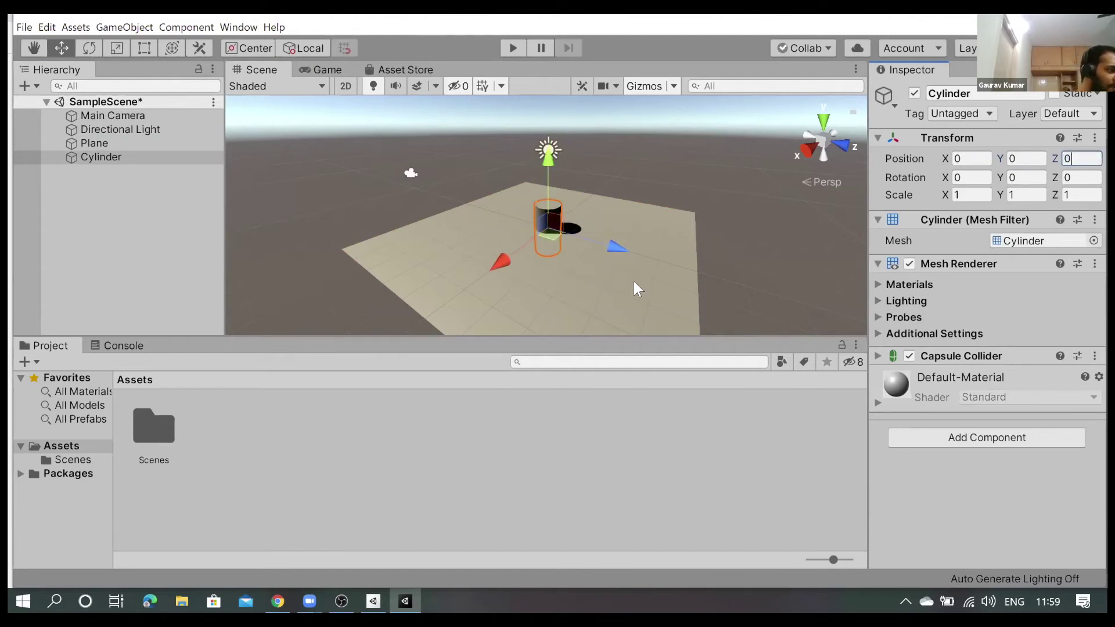
alt+drag(511, 203, 352, 570)
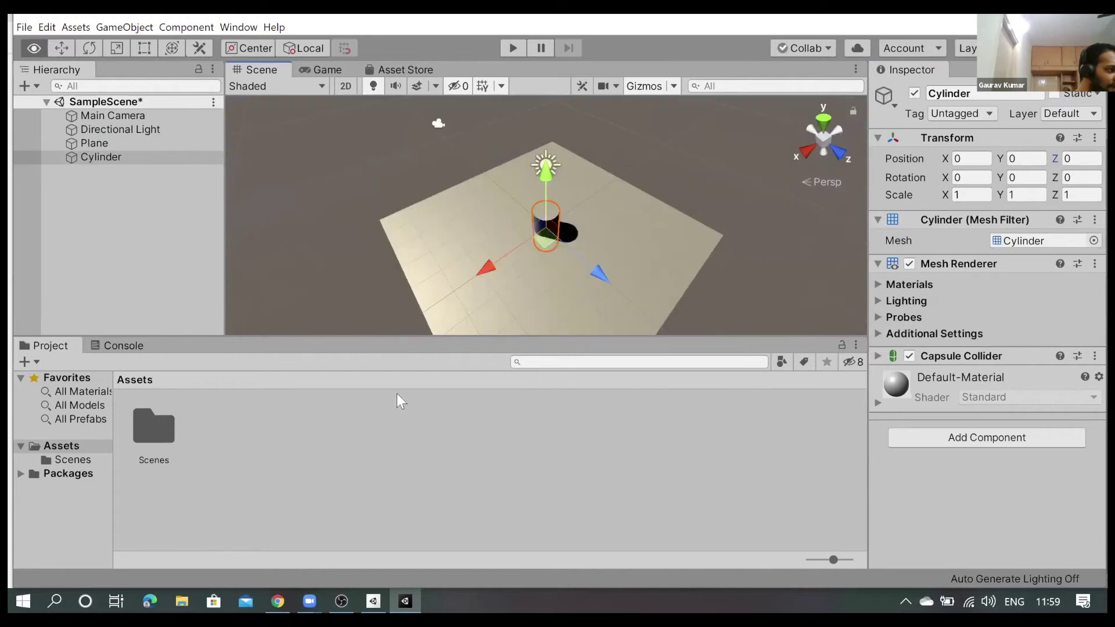
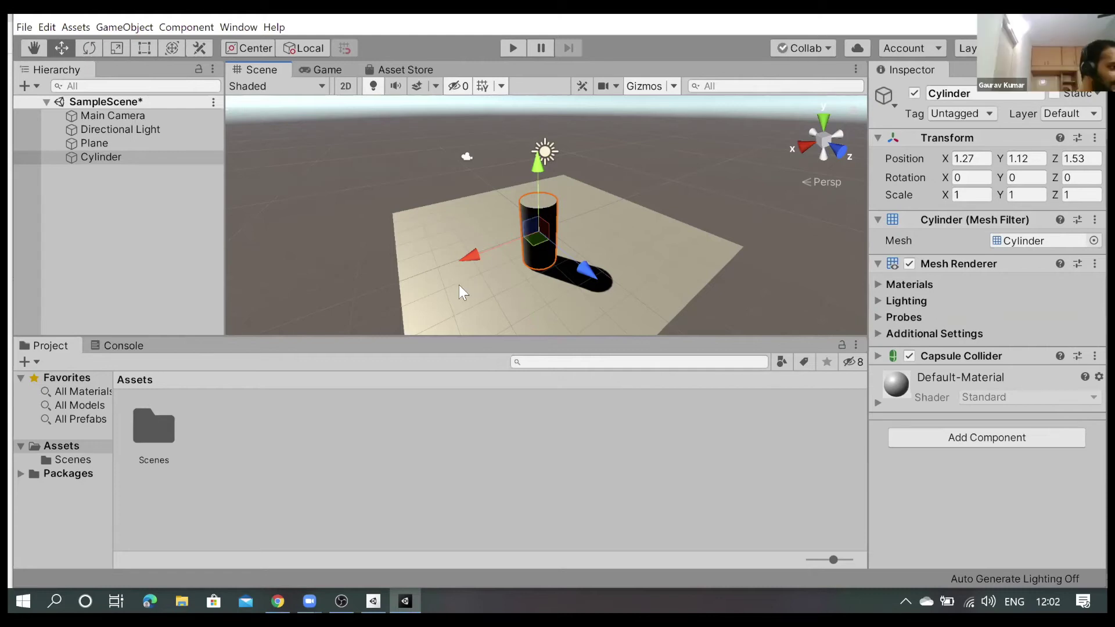
Drag the Cylinder's Y scale handle until it is a squat drum, about 0.35–0.43 high
mouse_move(527, 317)
alt+mouse_down()
mouse_move(642, 311)
mouse_move(615, 320)
alt+mouse_up()
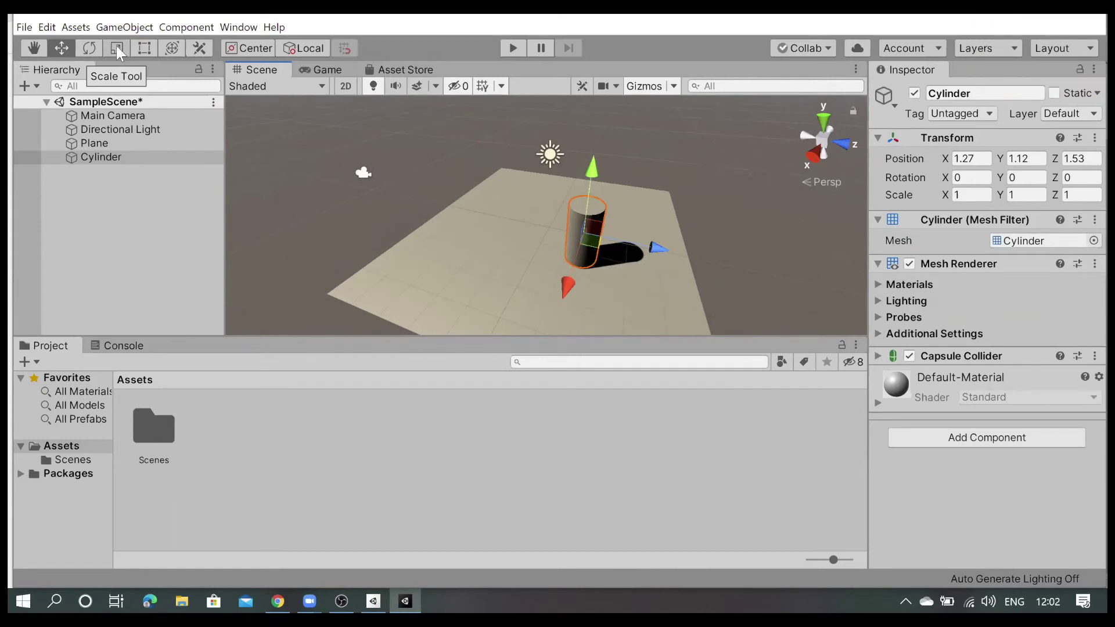
click(97, 211)
click(103, 158)
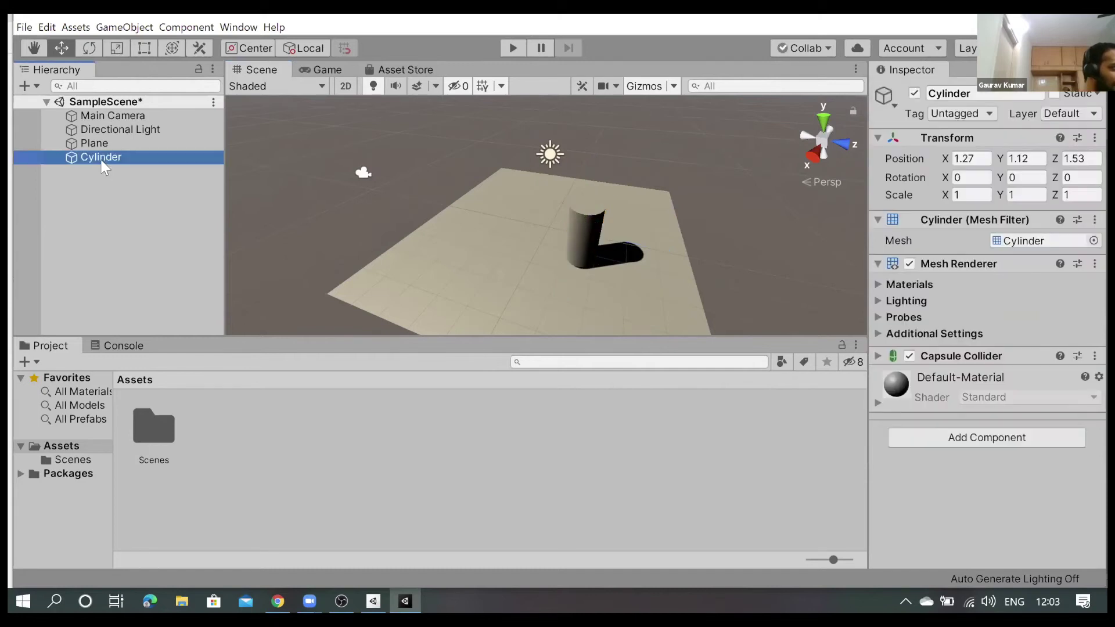
click(116, 48)
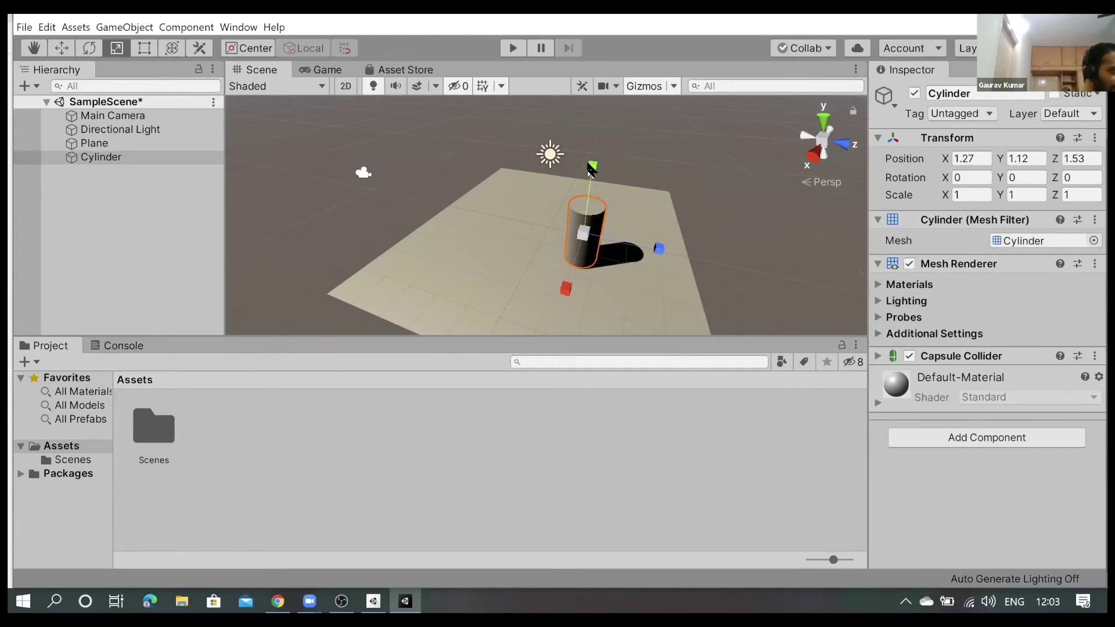
drag(590, 168, 590, 169)
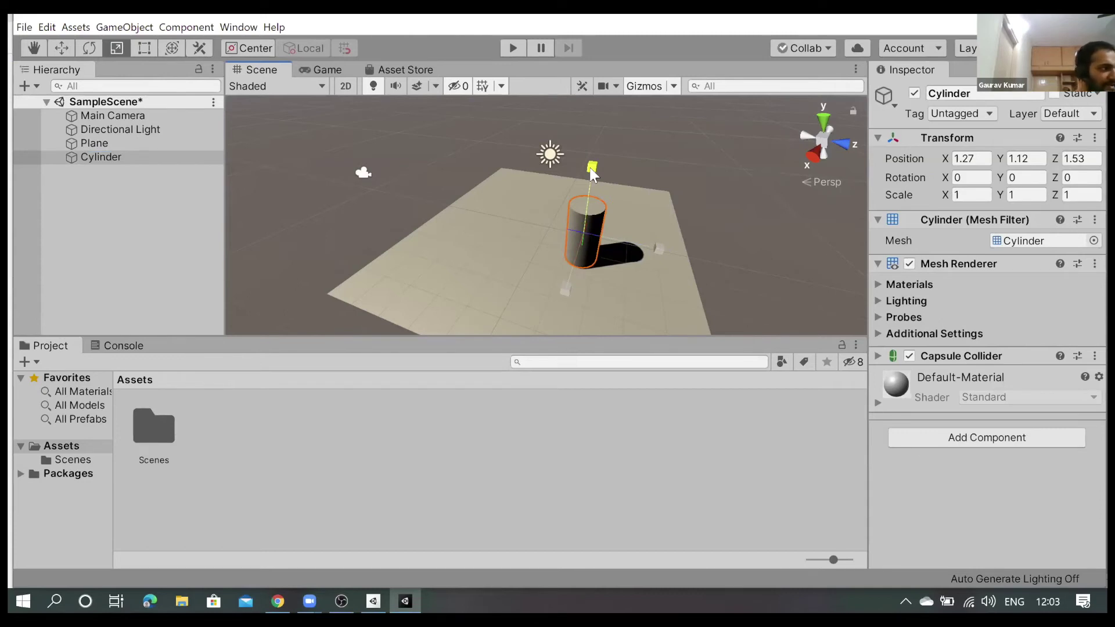
drag(590, 168, 604, 23)
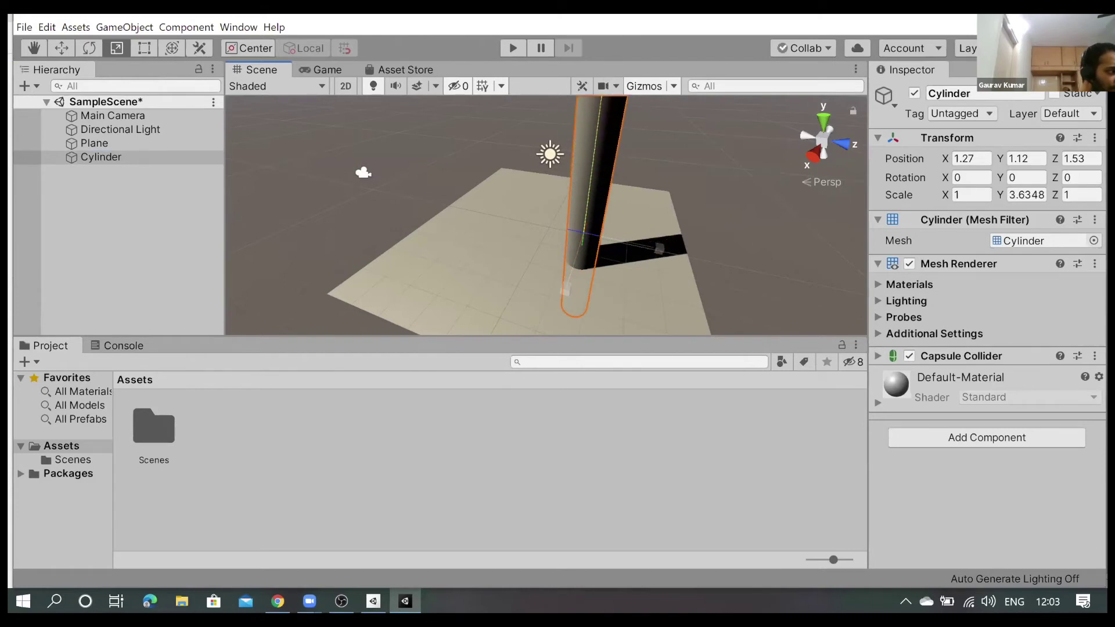
drag(640, 389, 607, 566)
drag(598, 50, 578, 198)
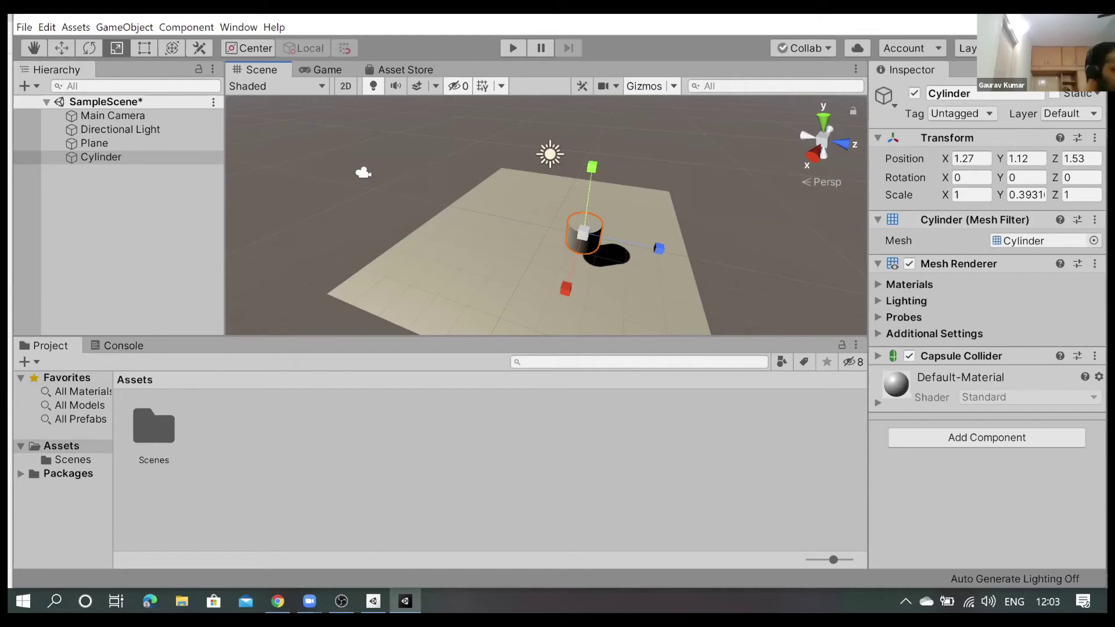
drag(592, 167, 591, 166)
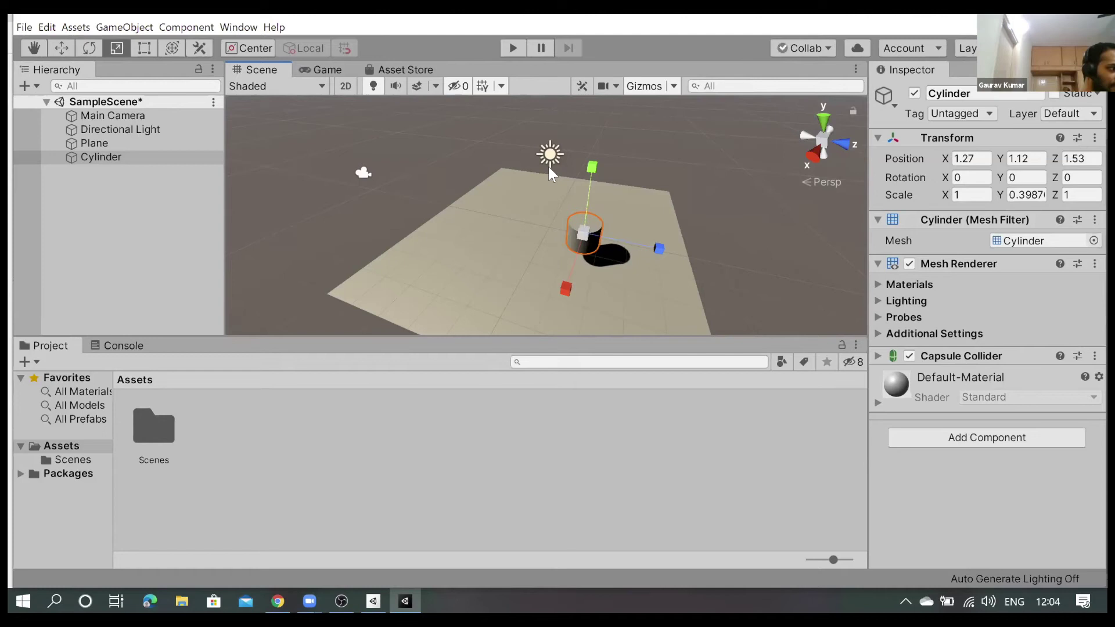
mouse_move(589, 169)
mouse_down()
mouse_move(610, 47)
mouse_move(603, 566)
mouse_up()
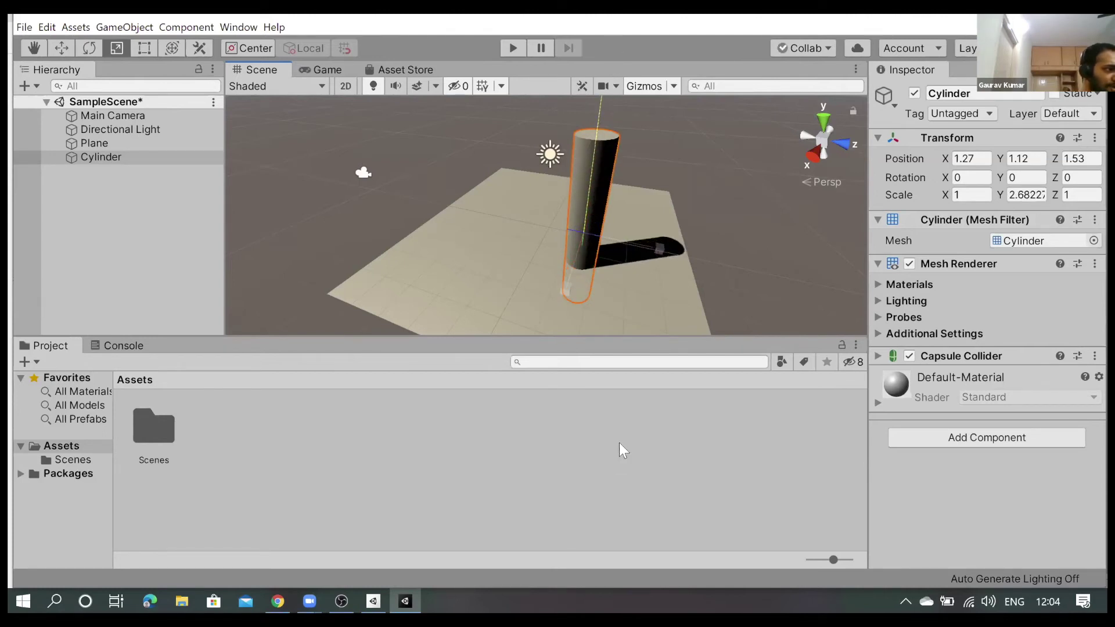
drag(604, 47, 572, 164)
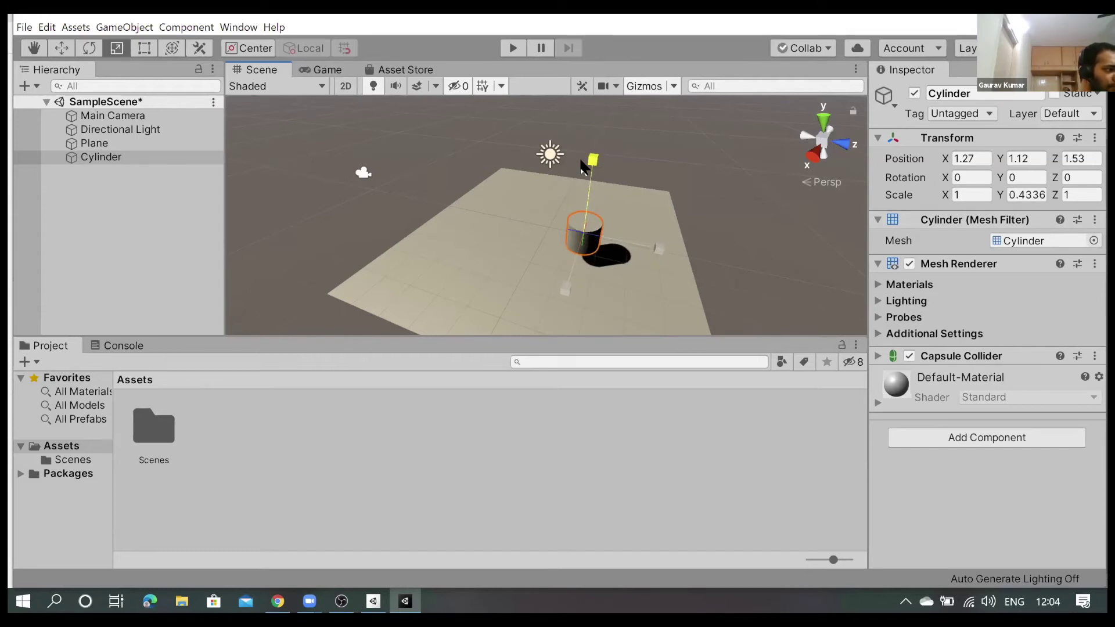
drag(572, 169, 573, 174)
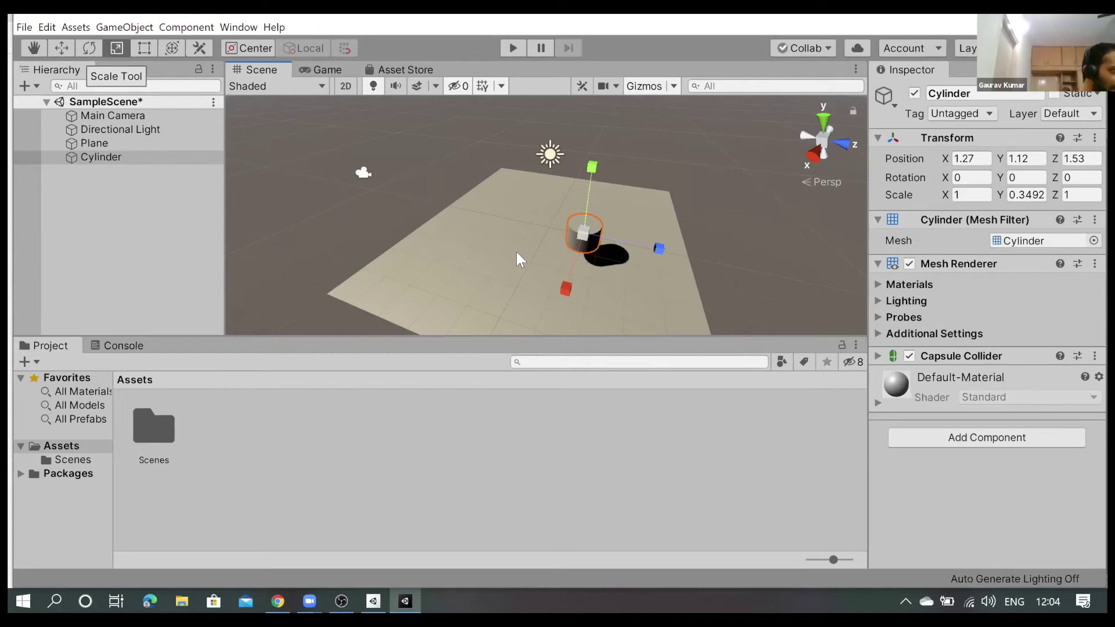
Set the cylinder's Scale Y to 0.2 in the Inspector
click(1019, 196)
text(1)
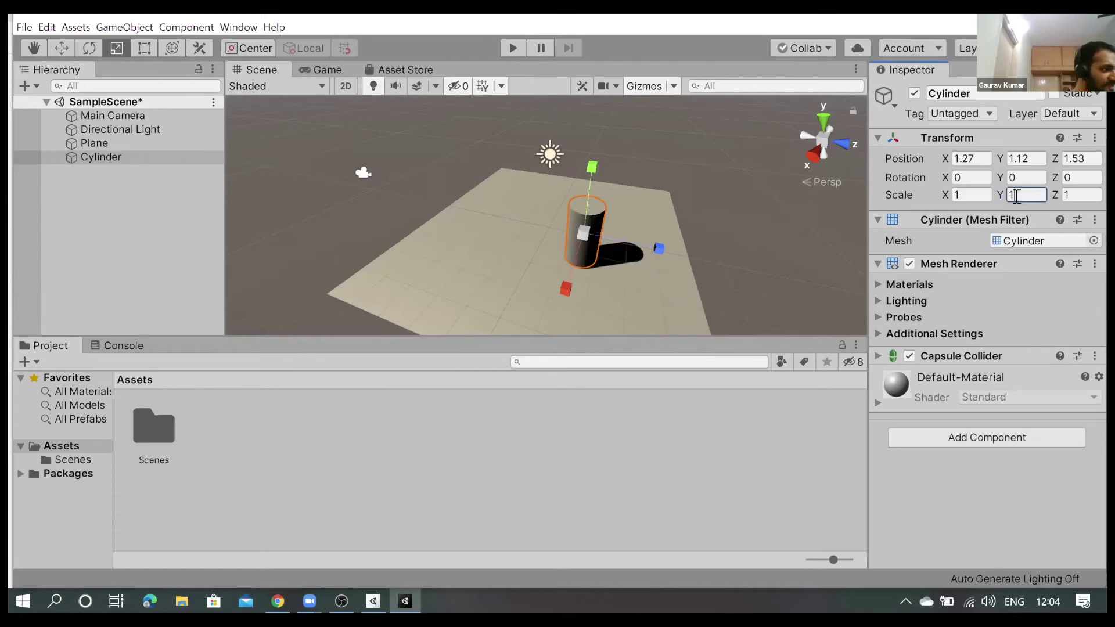
text(0)
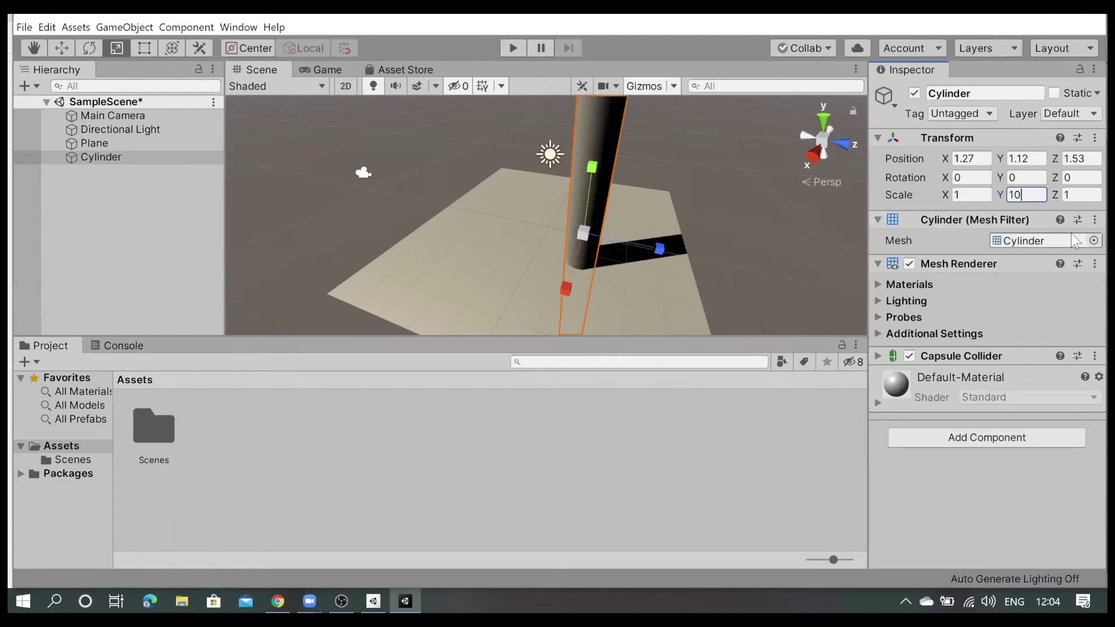
key(BackSpace)
key(BackSpace)
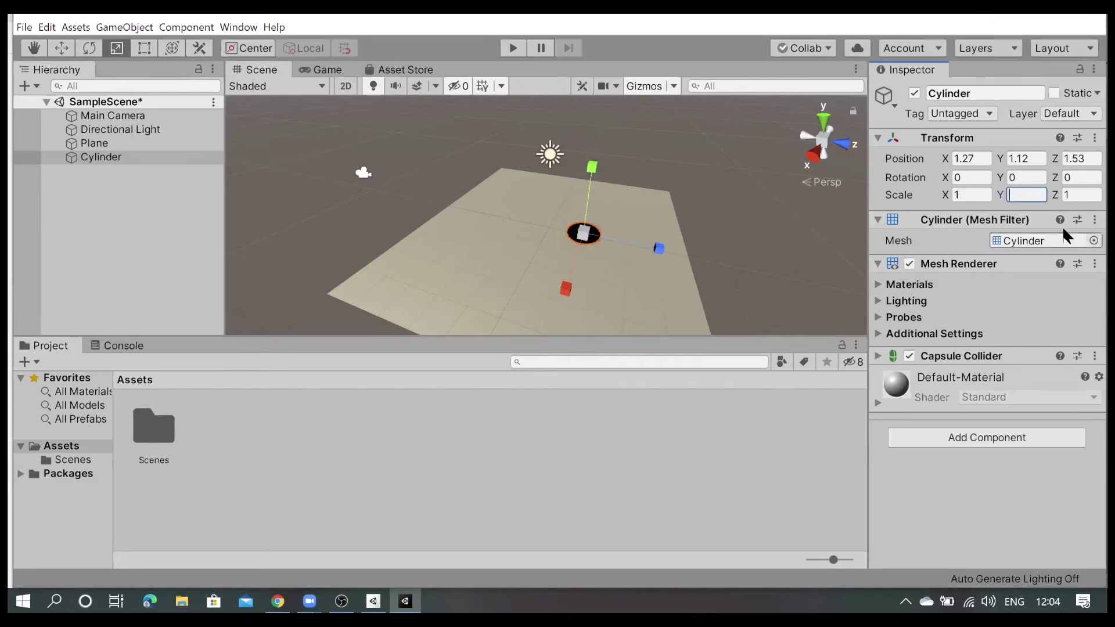
text(.2)
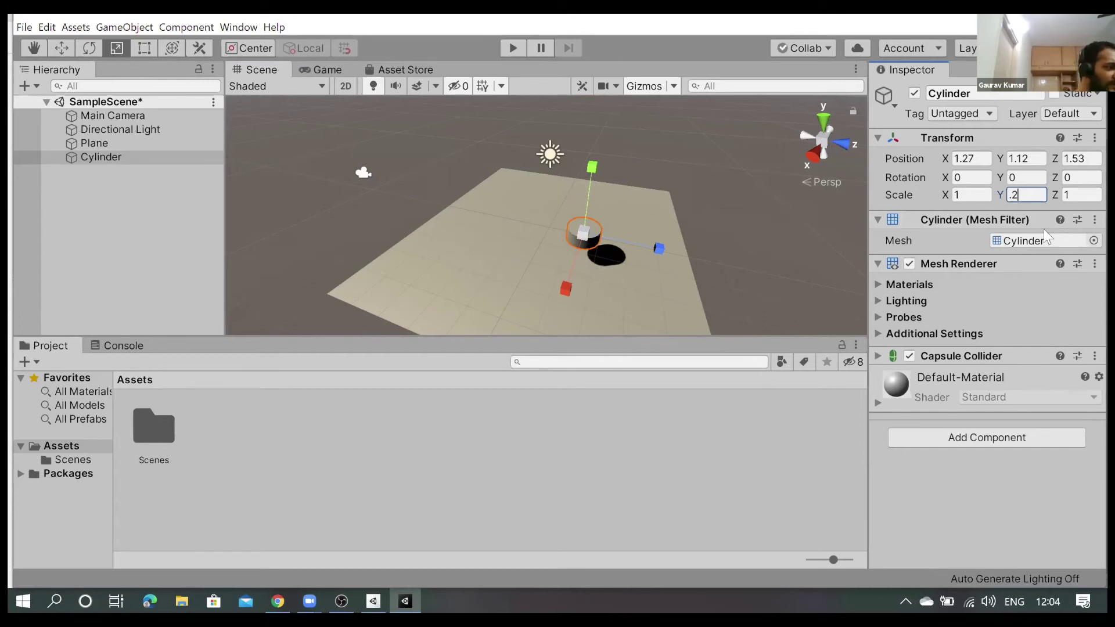
Widen the flattened cylinder to Scale X 3 and Z 3
mouse_move(655, 248)
mouse_down()
mouse_move(845, 312)
mouse_move(749, 289)
mouse_up()
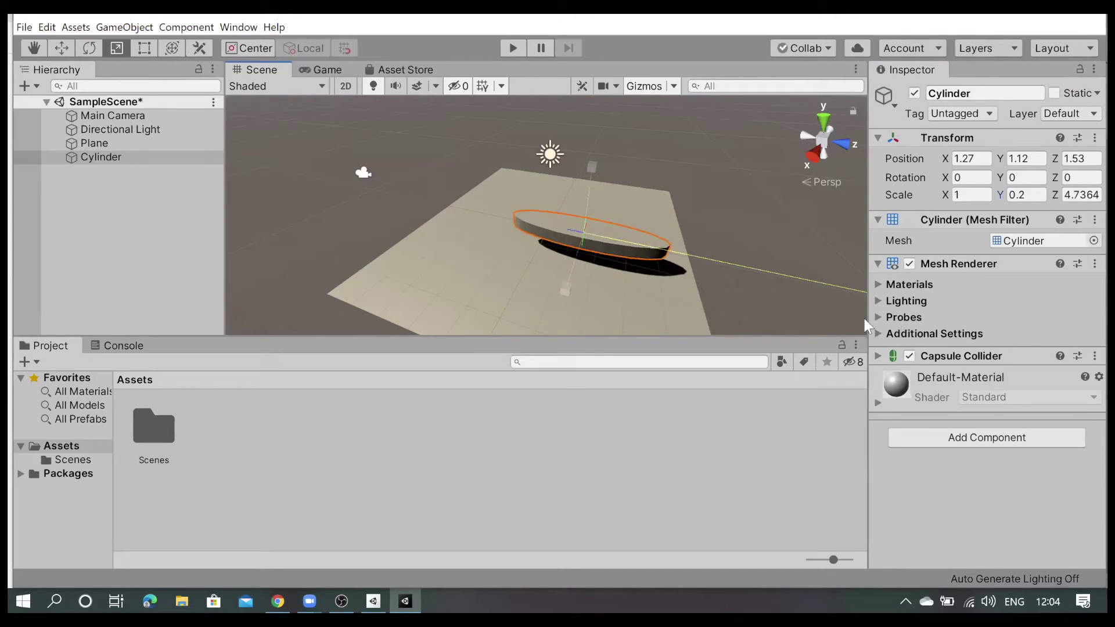
drag(749, 288, 772, 269)
mouse_move(565, 289)
mouse_down()
mouse_move(544, 268)
mouse_move(536, 417)
mouse_up()
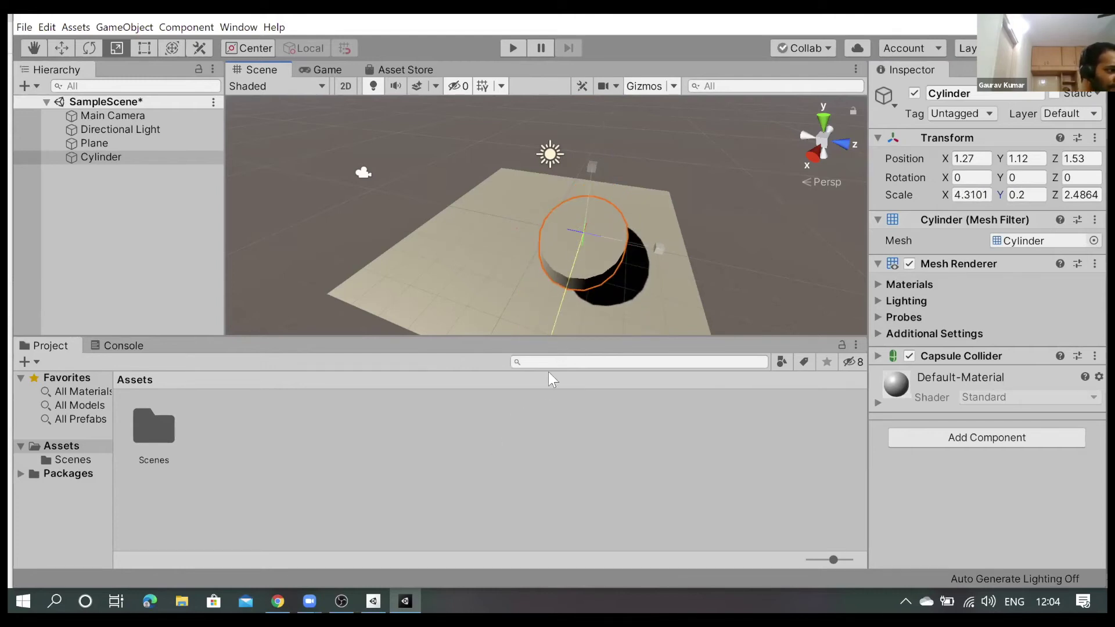
drag(535, 417, 580, 325)
click(966, 195)
text(3)
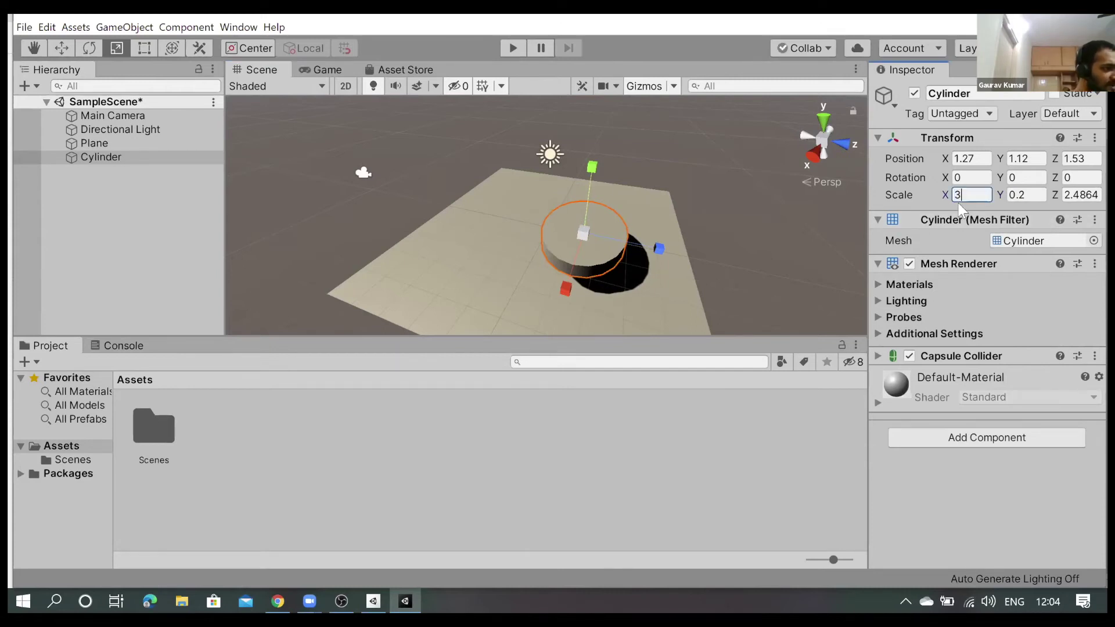
click(1069, 195)
text(3)
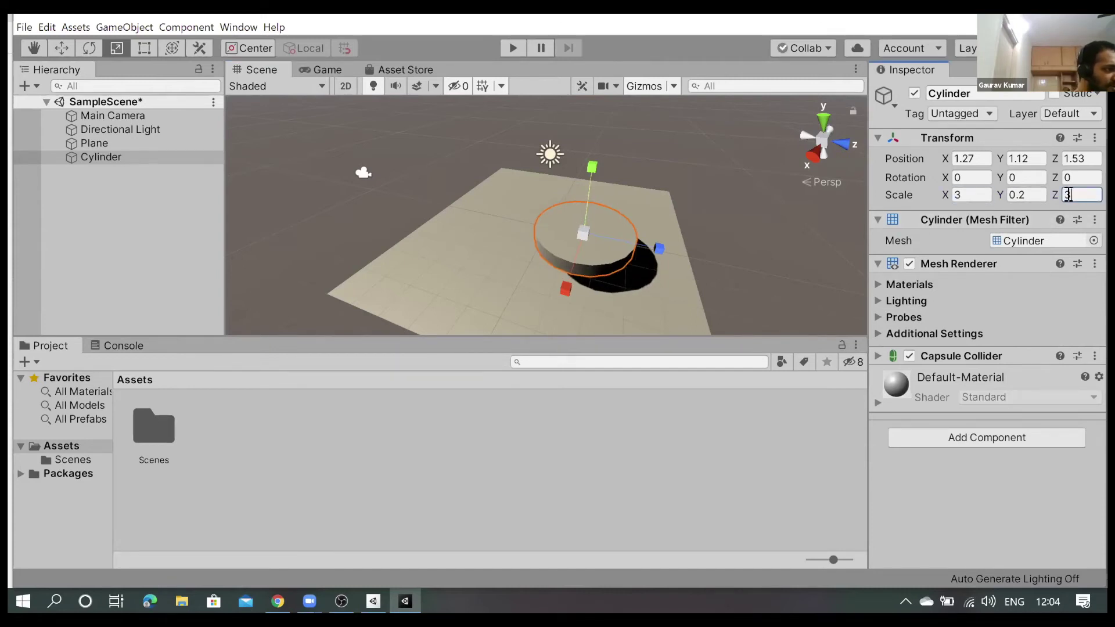
mouse_move(704, 251)
alt+mouse_down()
mouse_move(389, 264)
mouse_move(369, 284)
mouse_move(513, 338)
alt+mouse_up()
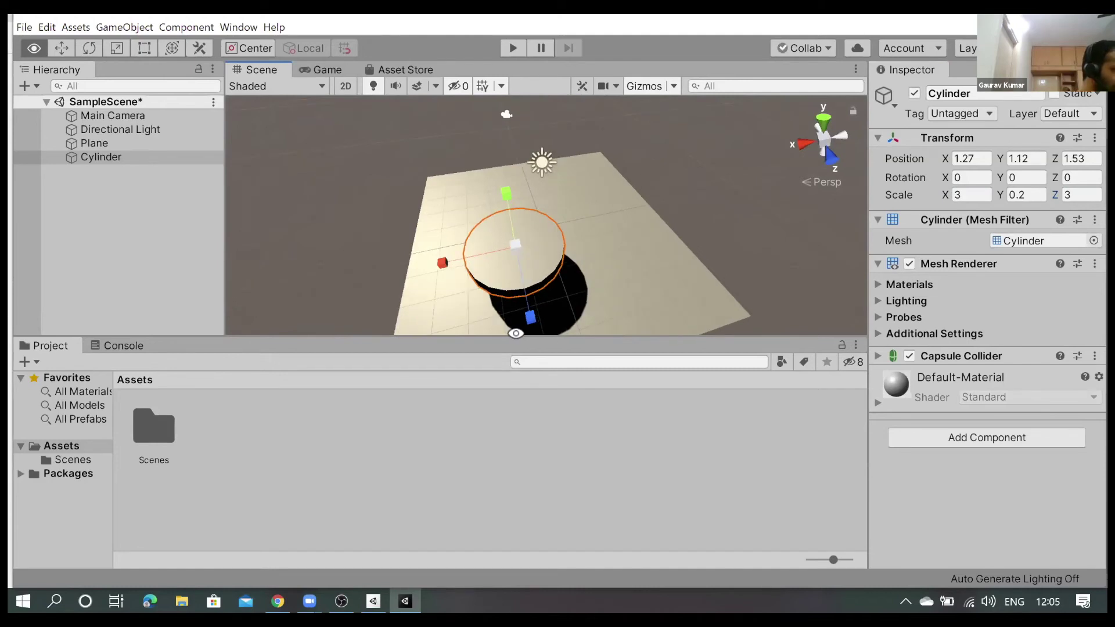
Lower the Cylinder disc down onto the plane
mouse_move(513, 338)
alt+mouse_down()
mouse_move(391, 249)
mouse_move(430, 110)
mouse_move(430, 155)
mouse_move(485, 279)
mouse_move(677, 303)
mouse_move(739, 190)
mouse_move(267, 398)
mouse_move(217, 591)
mouse_move(471, 202)
mouse_move(458, 195)
alt+mouse_up()
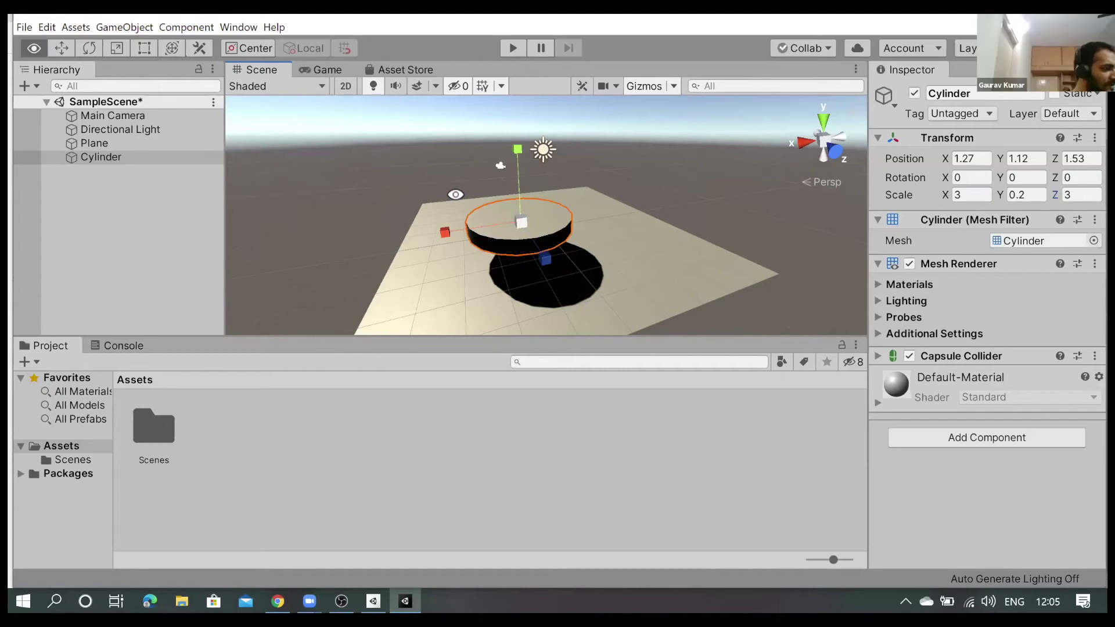
alt+drag(455, 194, 321, 169)
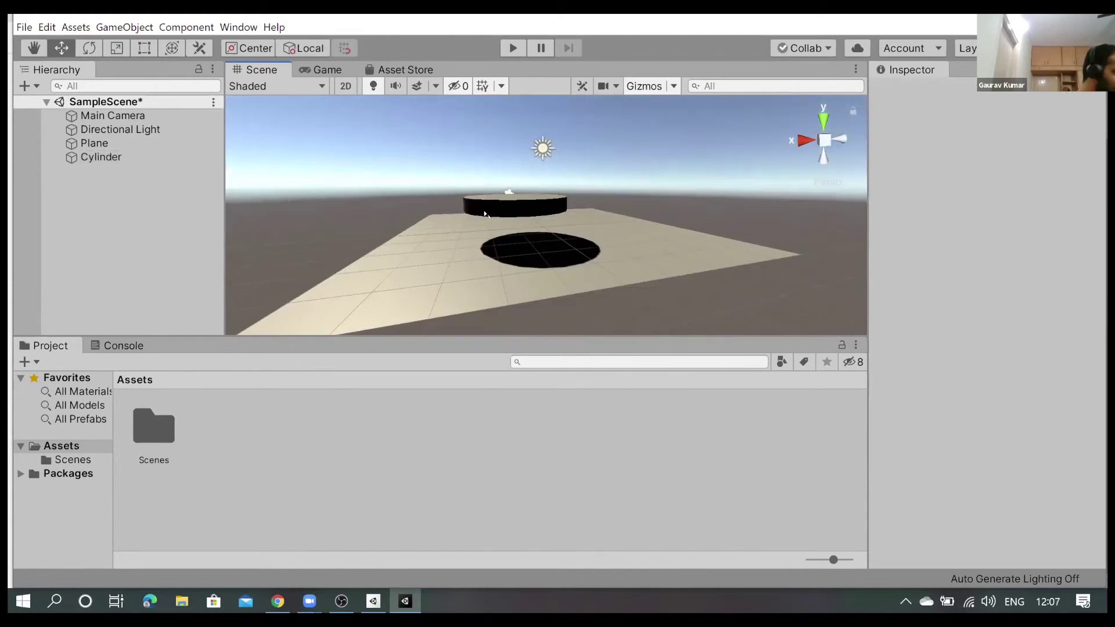
click(100, 157)
drag(514, 134, 505, 172)
Slide the disc toward the plane's near corner, deselect it, and save SampleScene
alt+drag(416, 152, 486, 259)
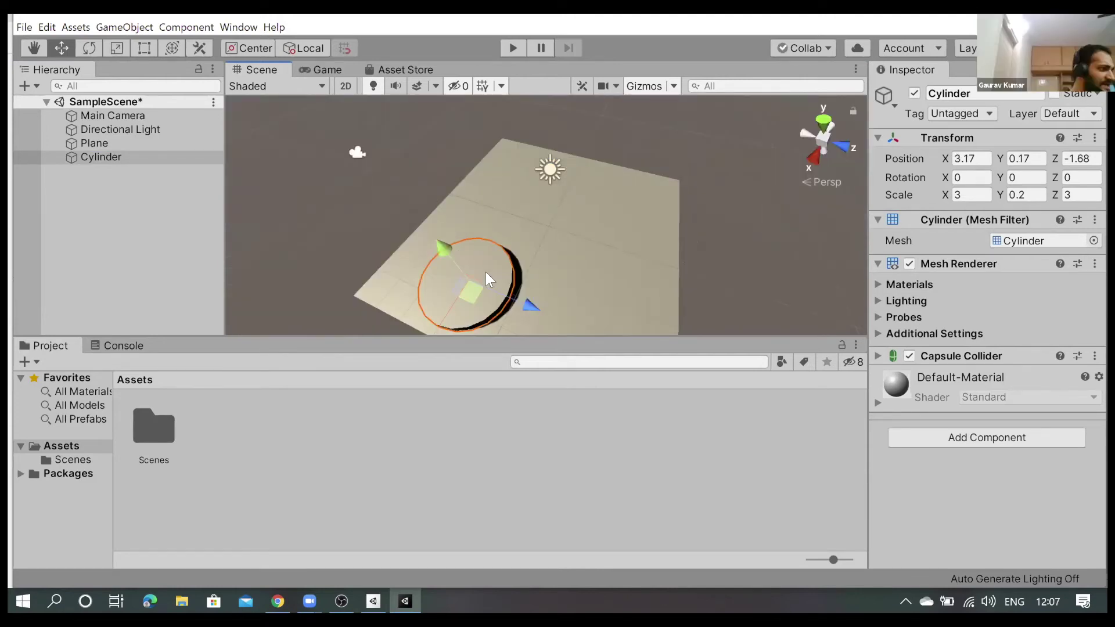
drag(466, 295, 442, 268)
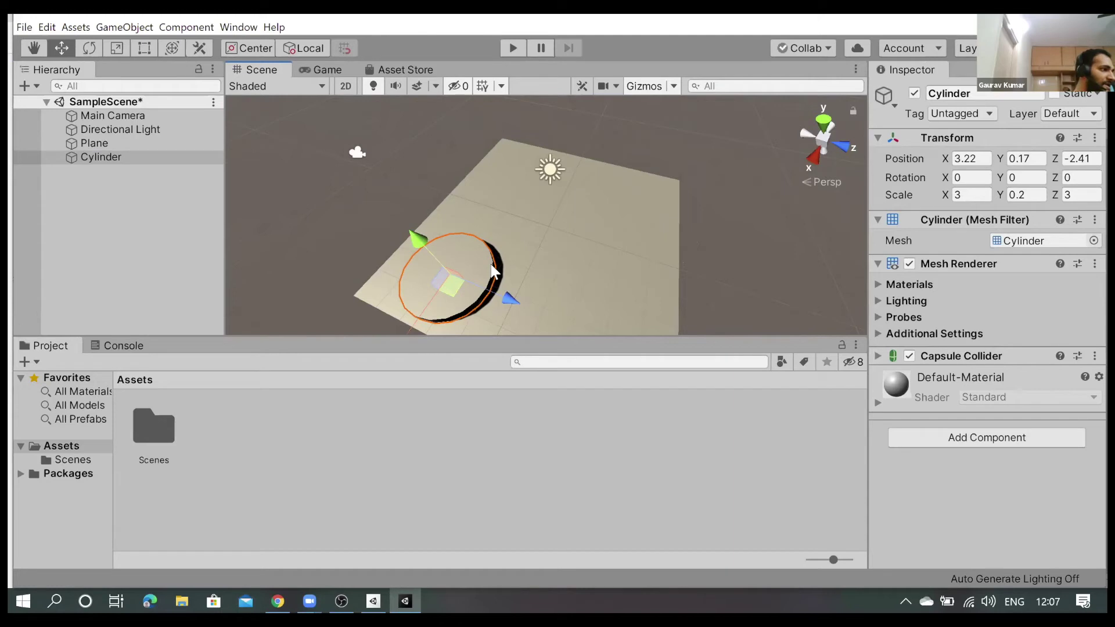
click(85, 240)
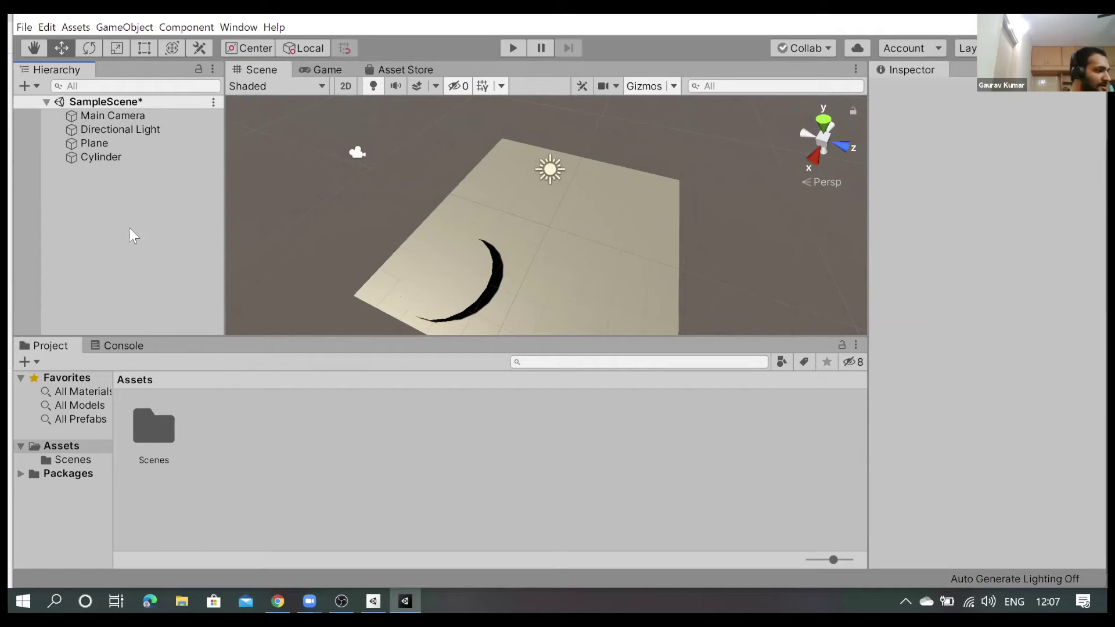
key(ctrl+s)
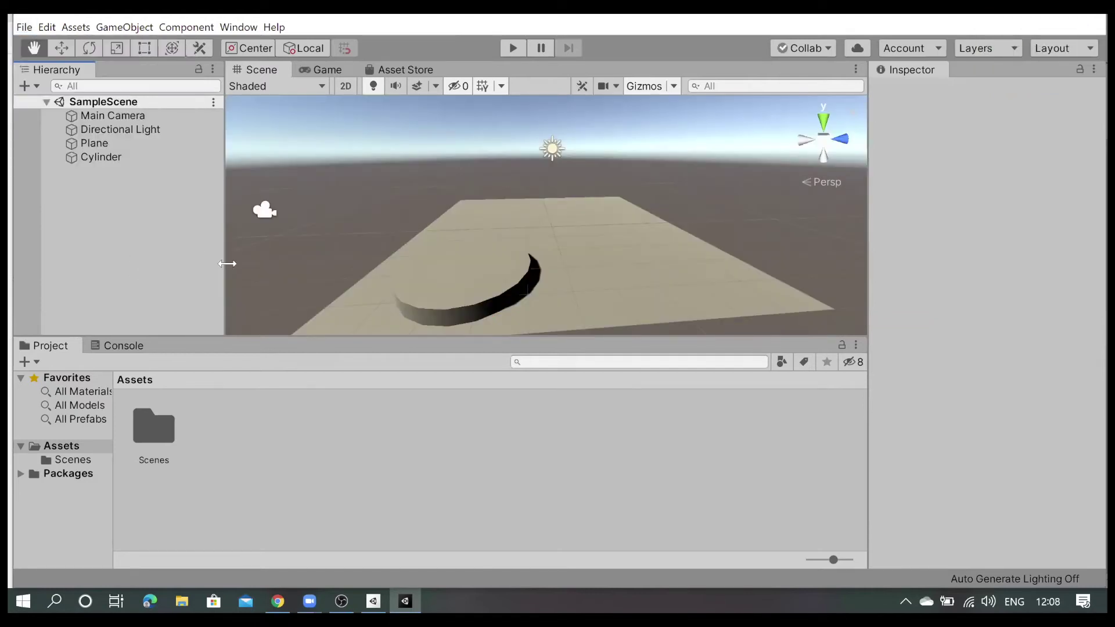
Make the Cylinder disc slightly thicker with the Scale tool
click(113, 154)
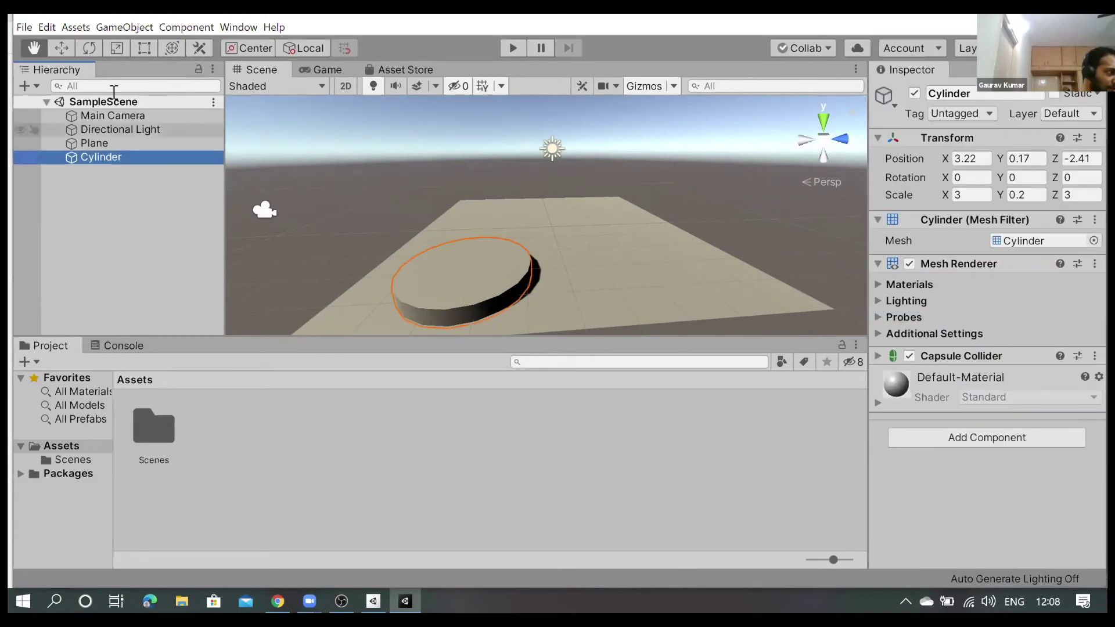
click(119, 48)
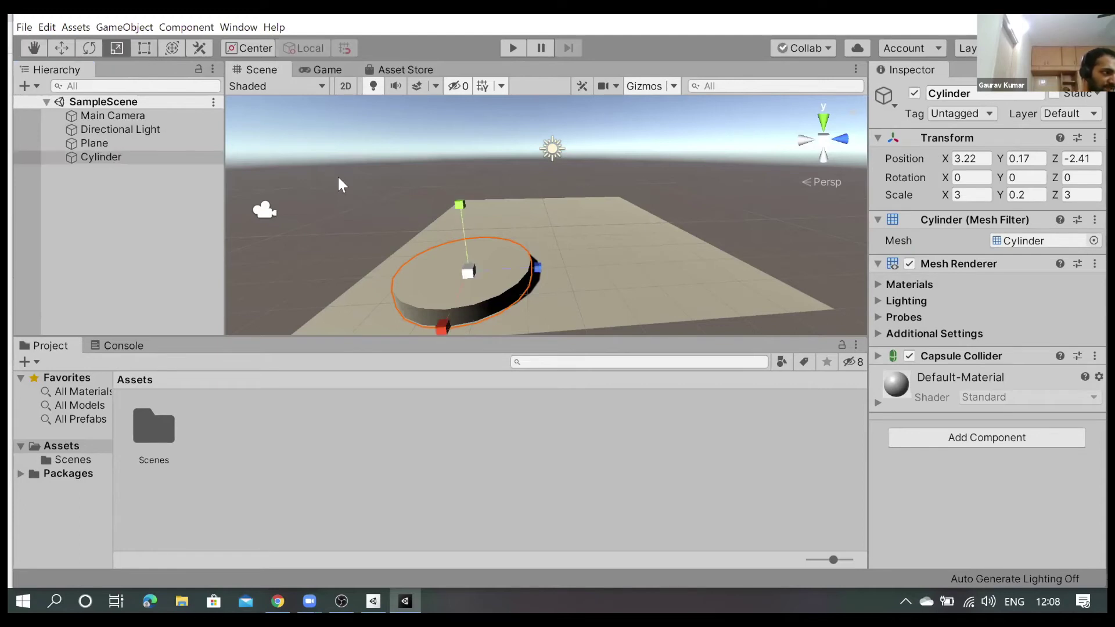
mouse_move(459, 206)
mouse_down()
mouse_move(426, 30)
mouse_move(434, 192)
mouse_move(419, 198)
mouse_up()
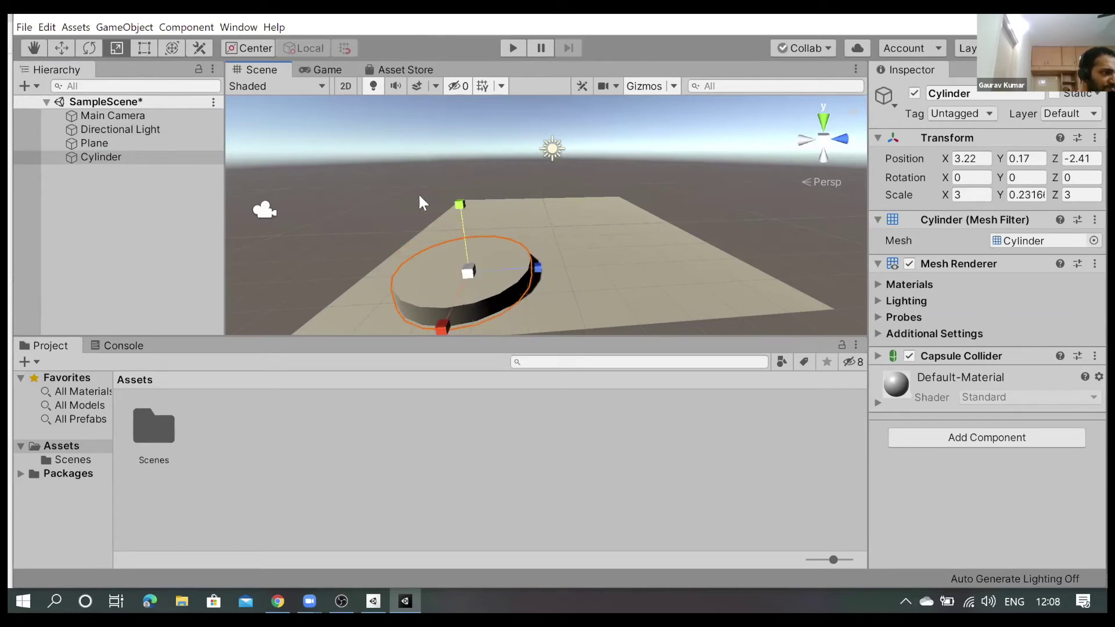
drag(1016, 194, 1064, 209)
text(0.2)
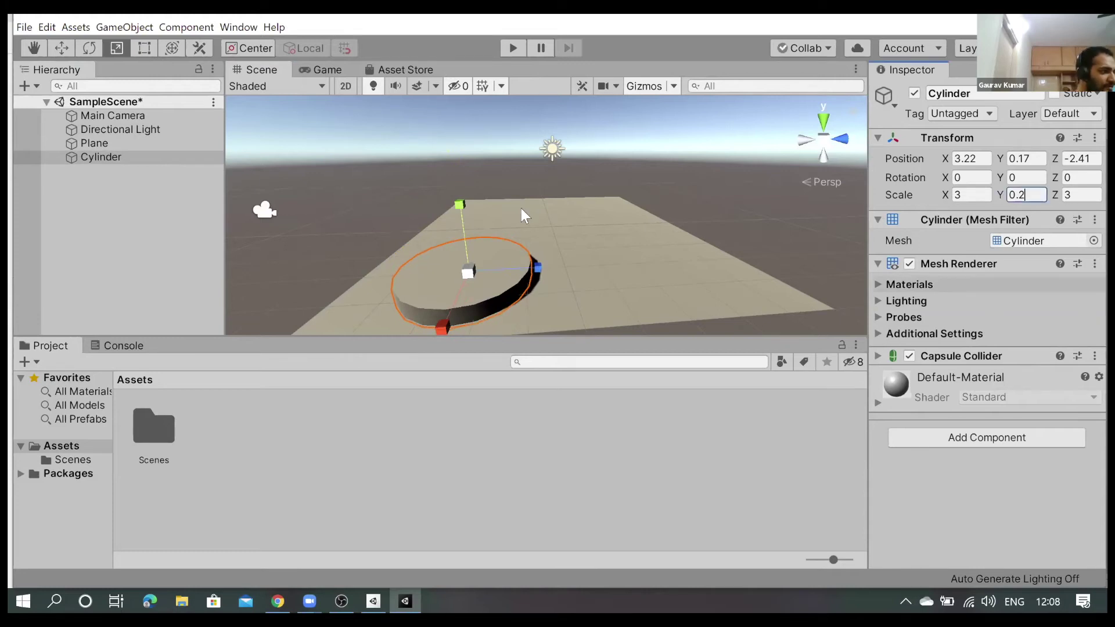
Orbit the Scene view to see the plane and disc from a new angle
mouse_move(635, 245)
alt+mouse_down()
mouse_move(532, 174)
mouse_move(431, 230)
alt+mouse_up()
alt+drag(549, 331, 447, 287)
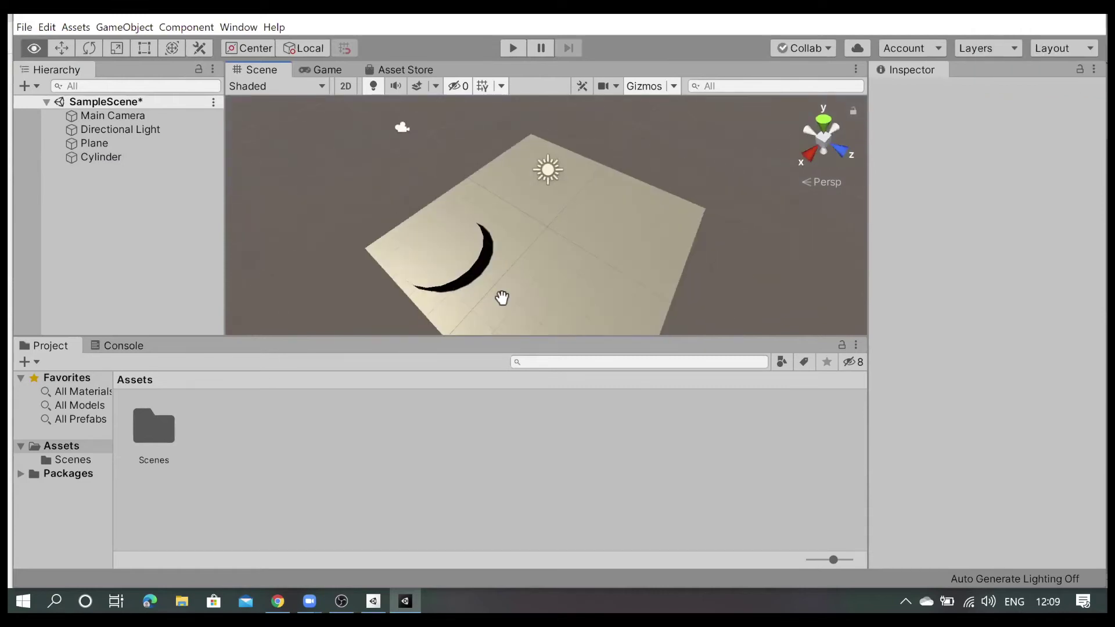
mouse_move(552, 291)
alt+mouse_down()
mouse_move(675, 161)
mouse_move(595, 576)
mouse_move(439, 81)
mouse_move(276, 303)
mouse_move(348, 248)
alt+mouse_up()
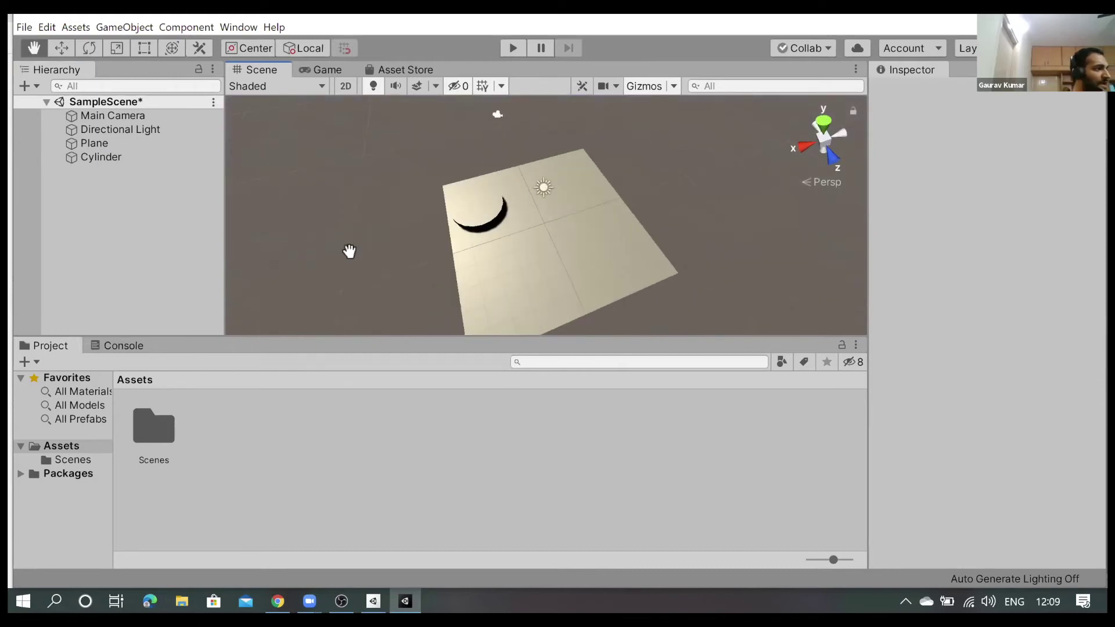
Duplicate the Cylinder from its Hierarchy context menu, creating Cylinder (1)
click(96, 162)
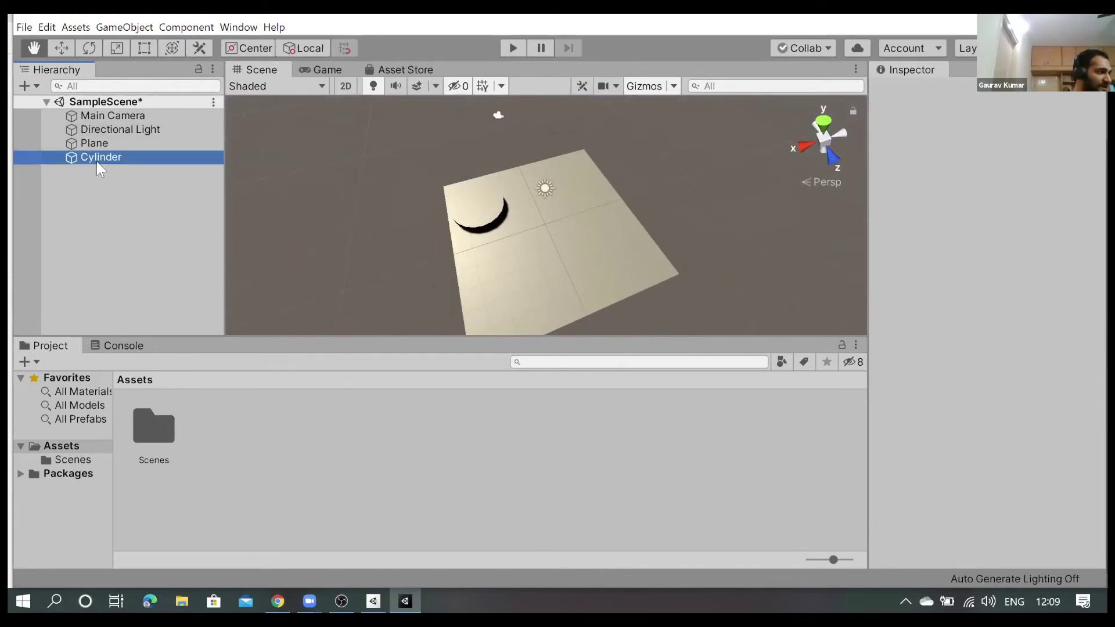
key(Up)
click(96, 157)
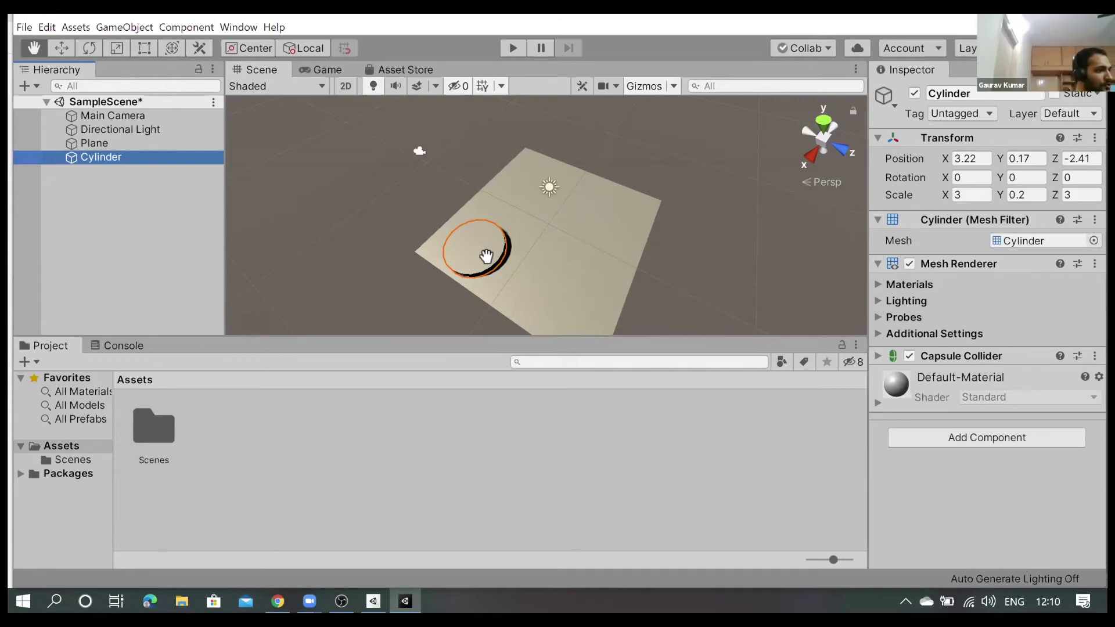
right_click(112, 161)
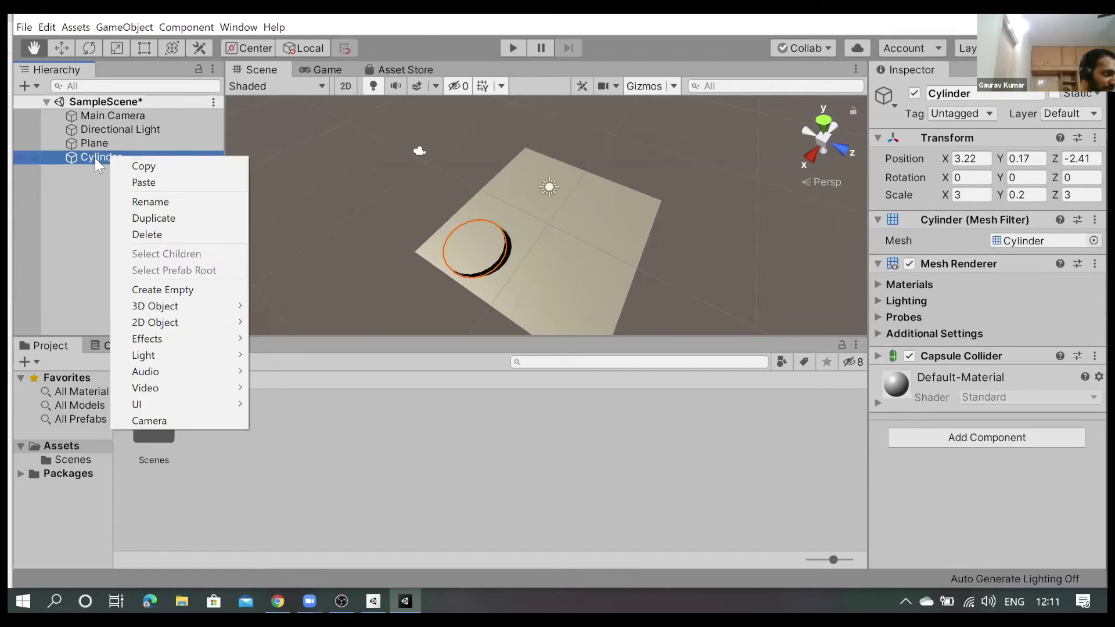
click(96, 160)
right_click(103, 154)
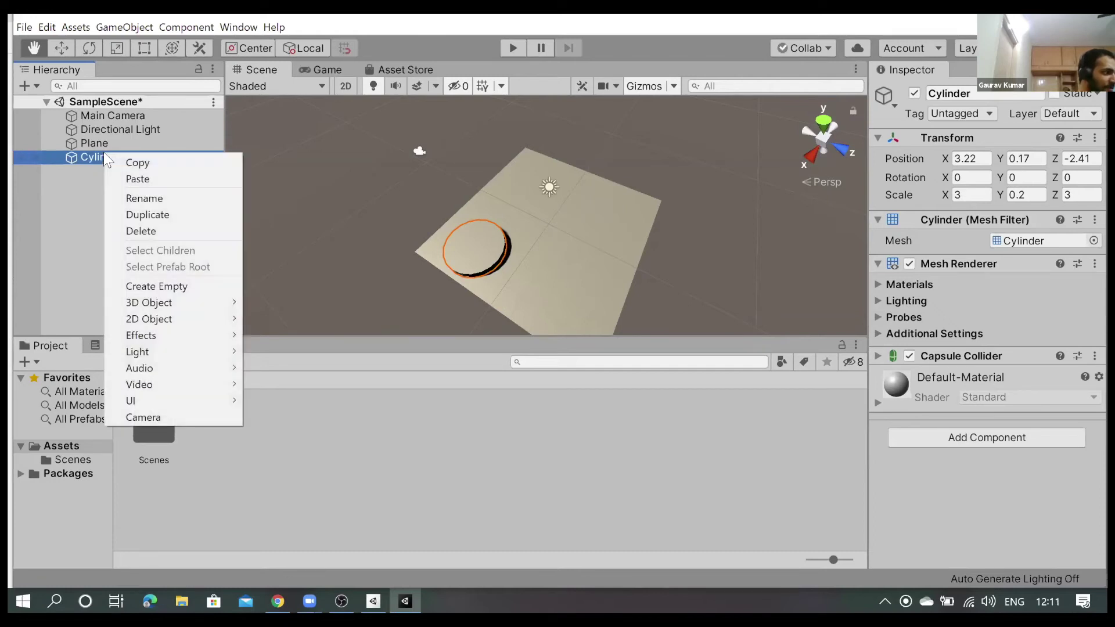
click(143, 217)
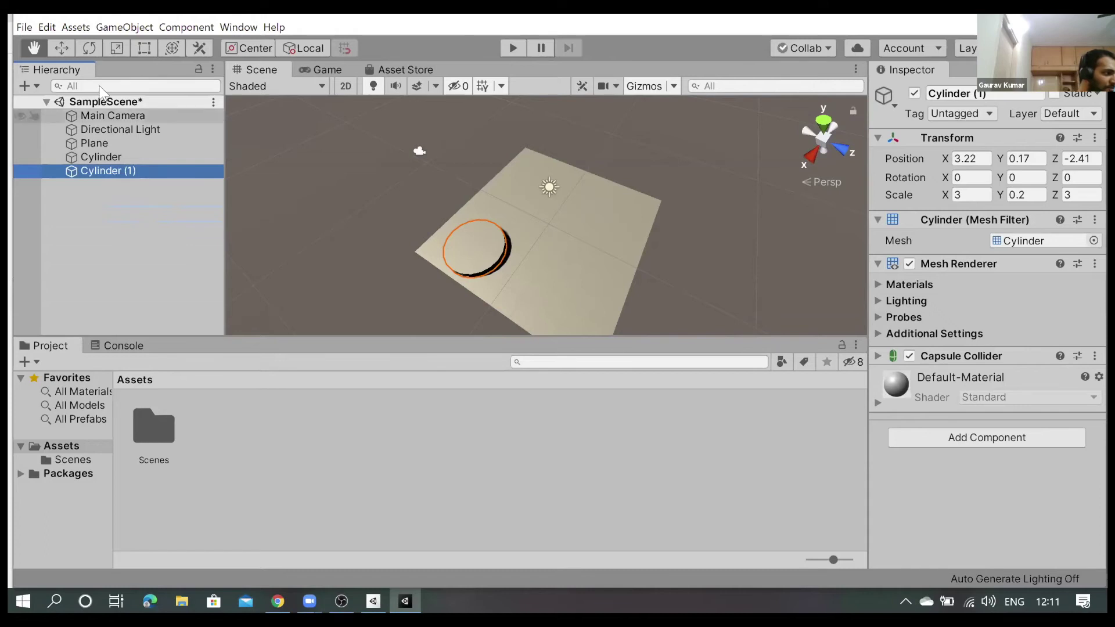
Move Cylinder (1) across the plane toward the far side
click(101, 157)
click(100, 169)
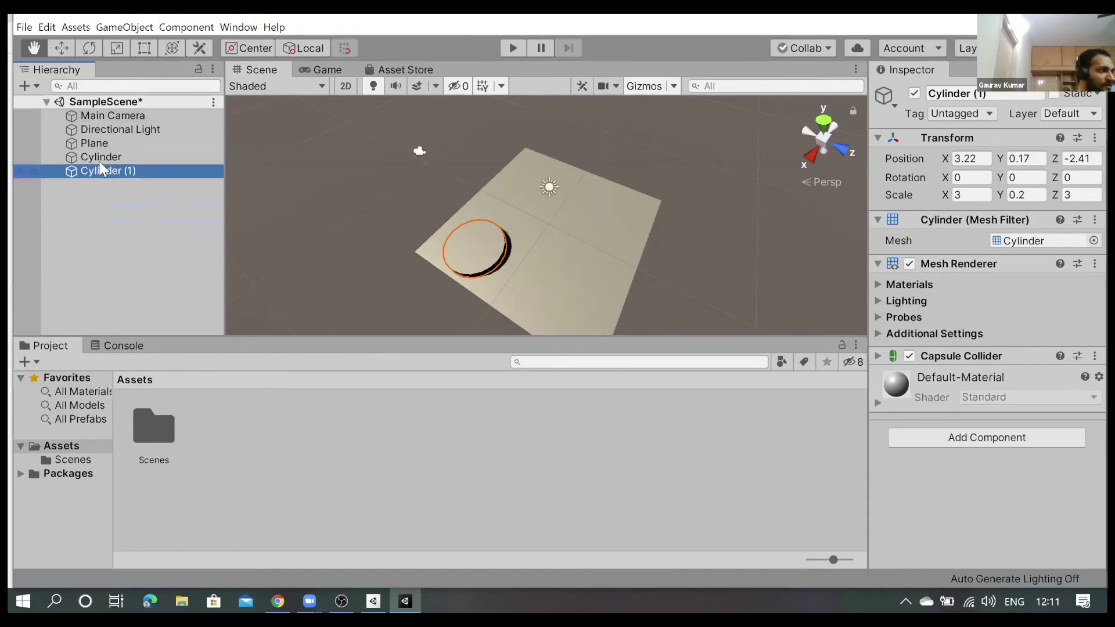
click(60, 50)
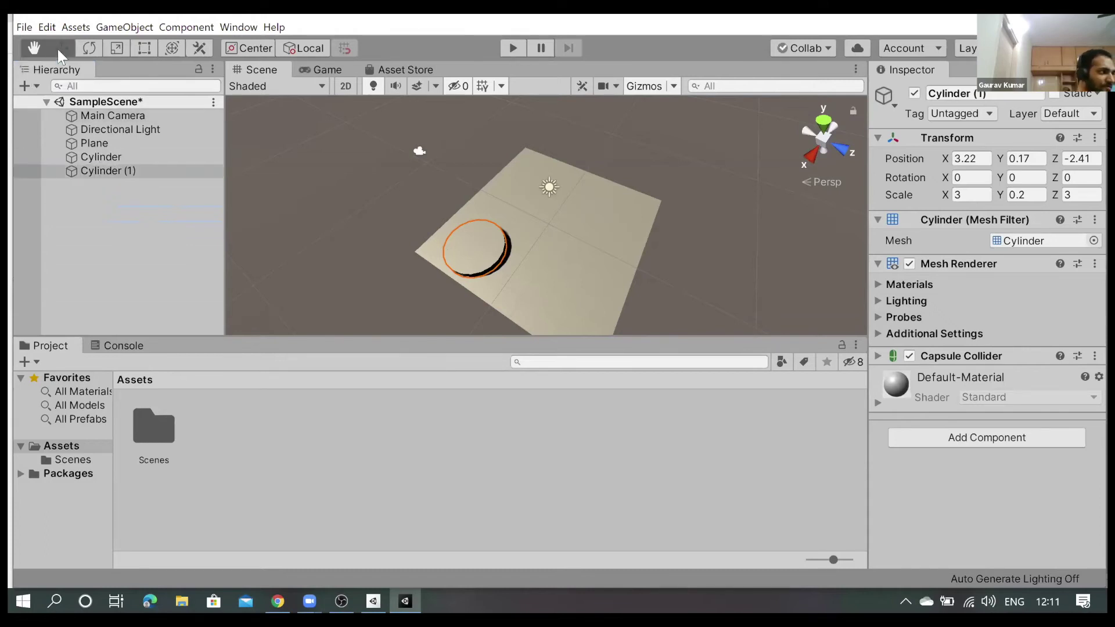
drag(474, 264, 555, 221)
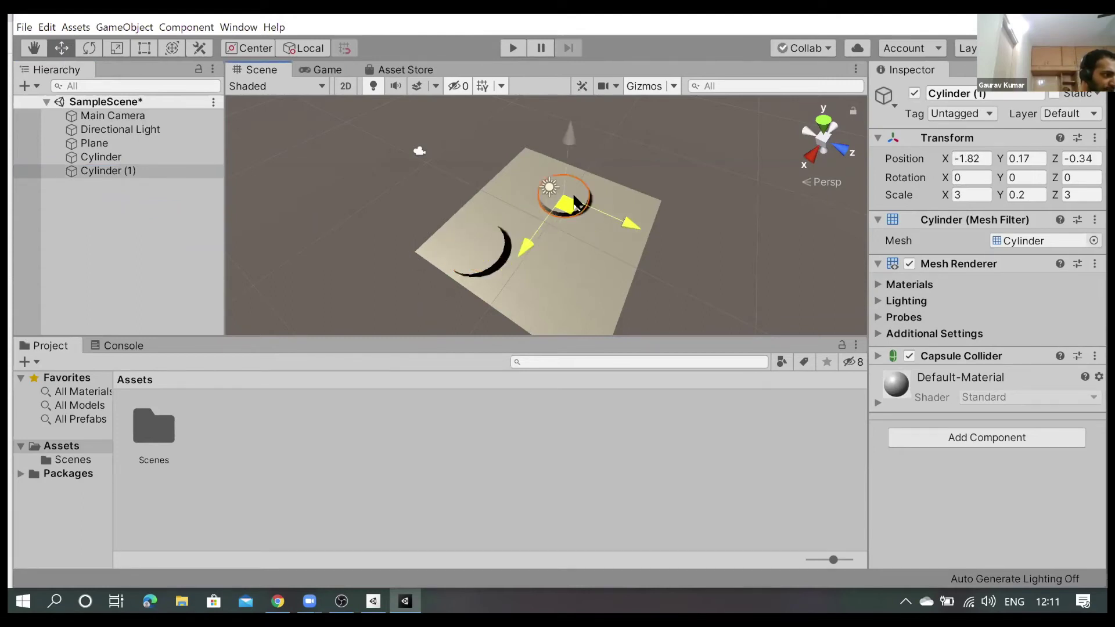
drag(555, 222, 587, 206)
drag(593, 394, 580, 574)
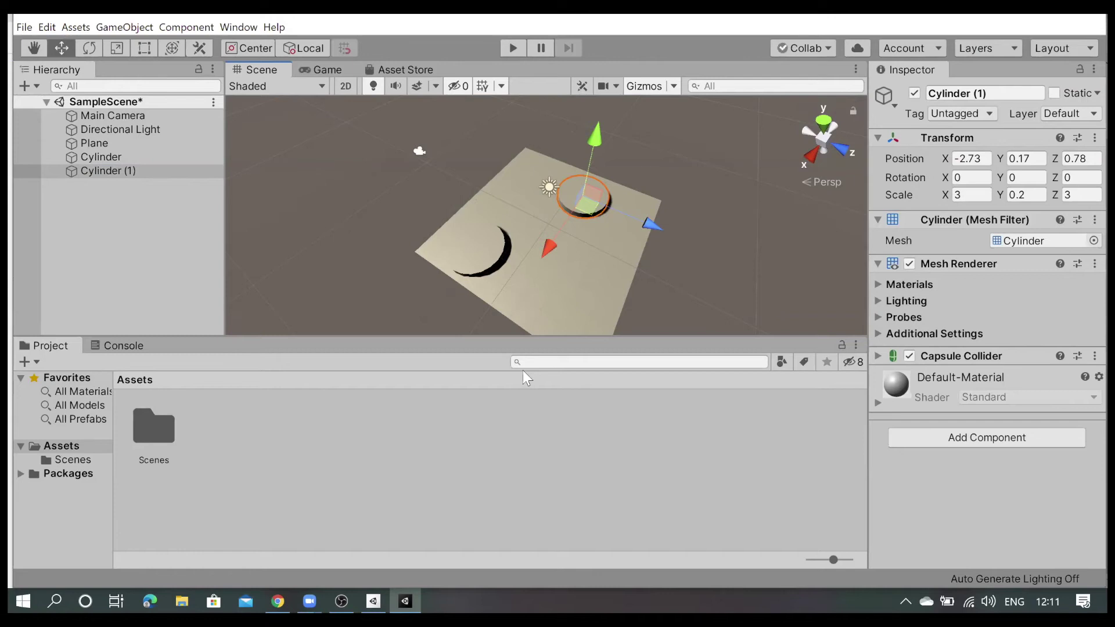
Delete Cylinder (1) and duplicate the original Cylinder again as a new Cylinder (1)
right_click(100, 171)
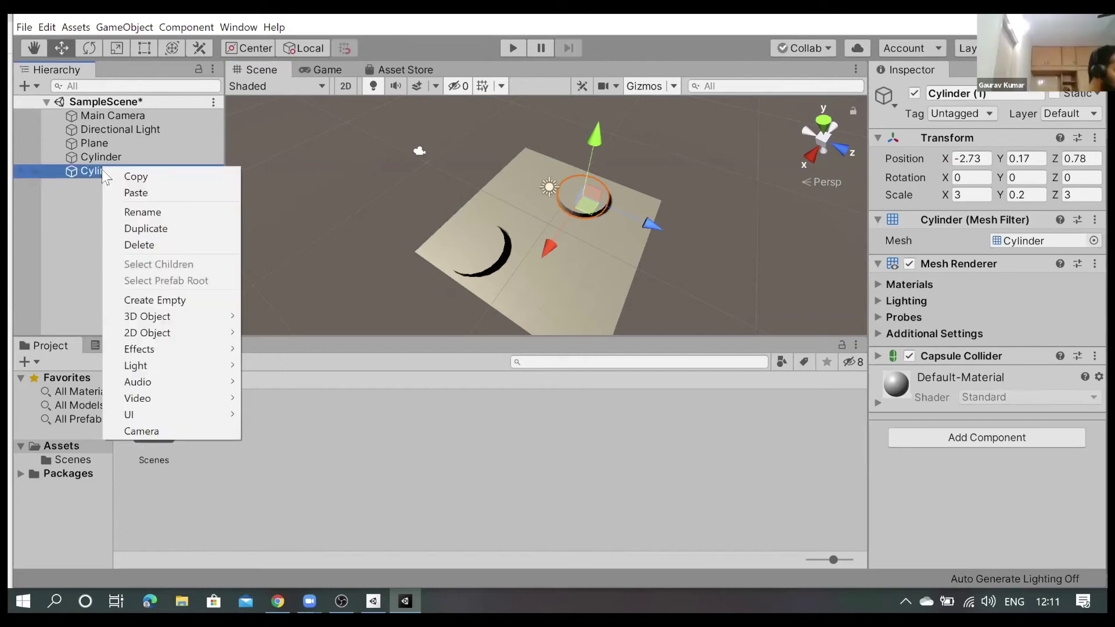
click(133, 244)
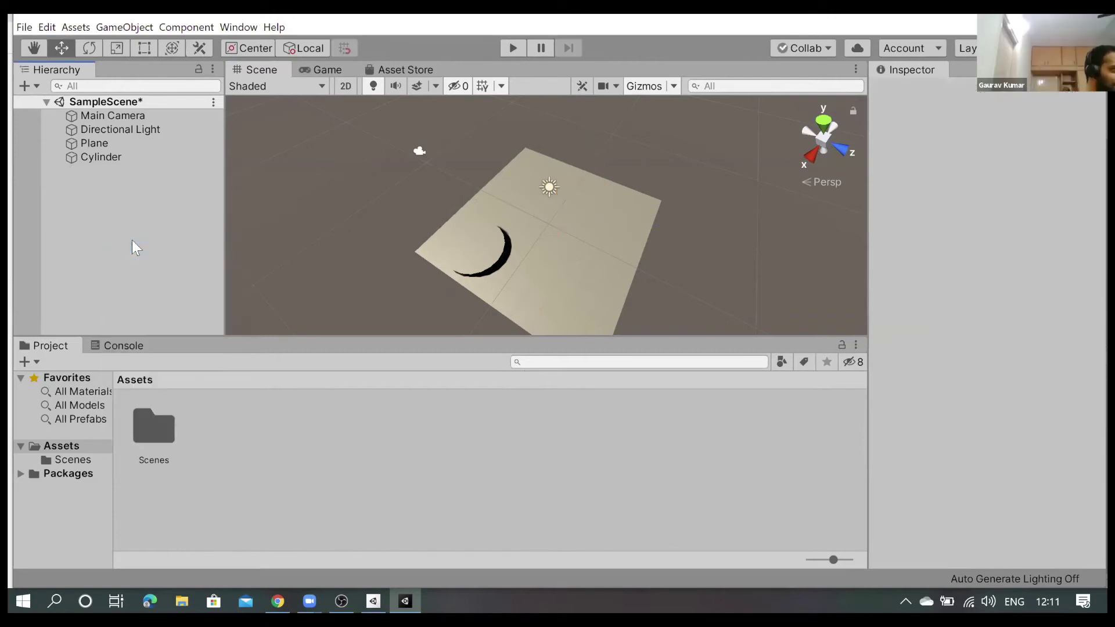
click(99, 156)
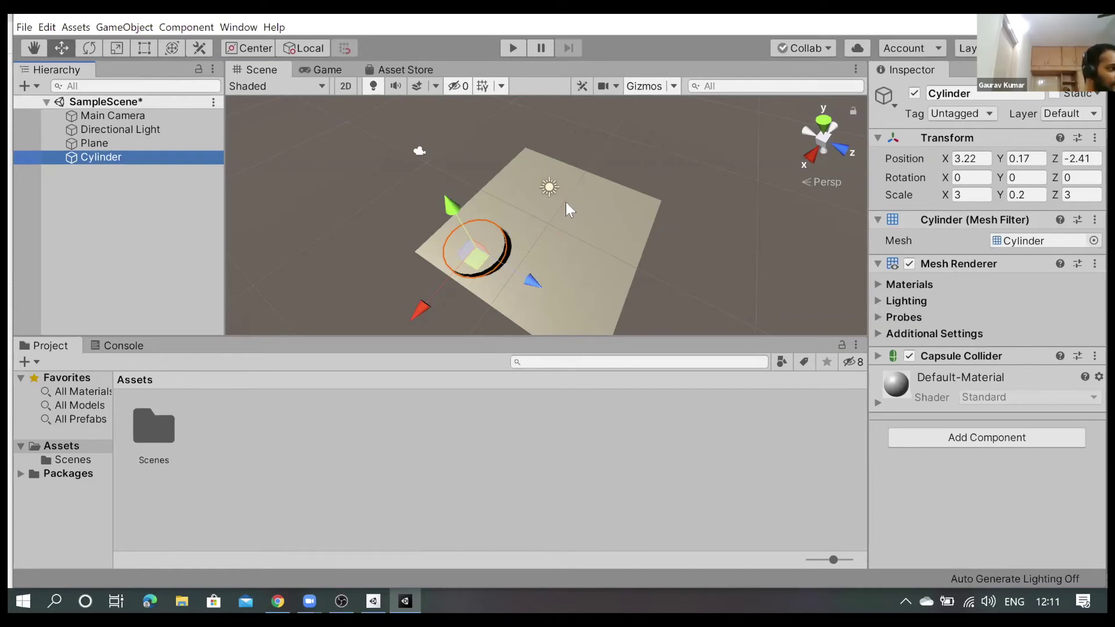
right_click(99, 160)
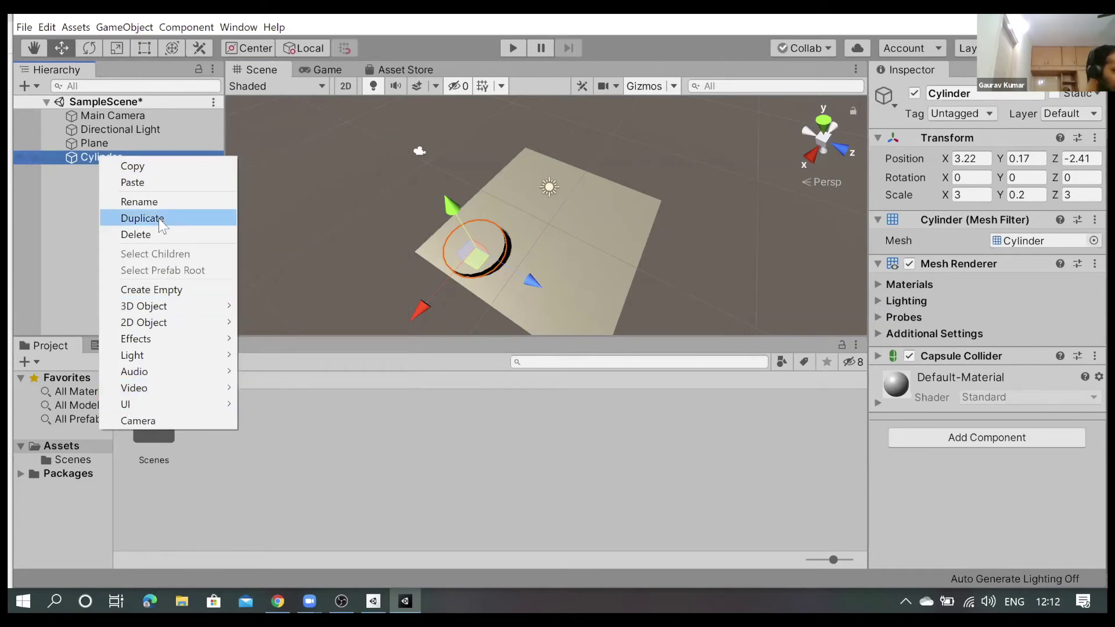
click(113, 157)
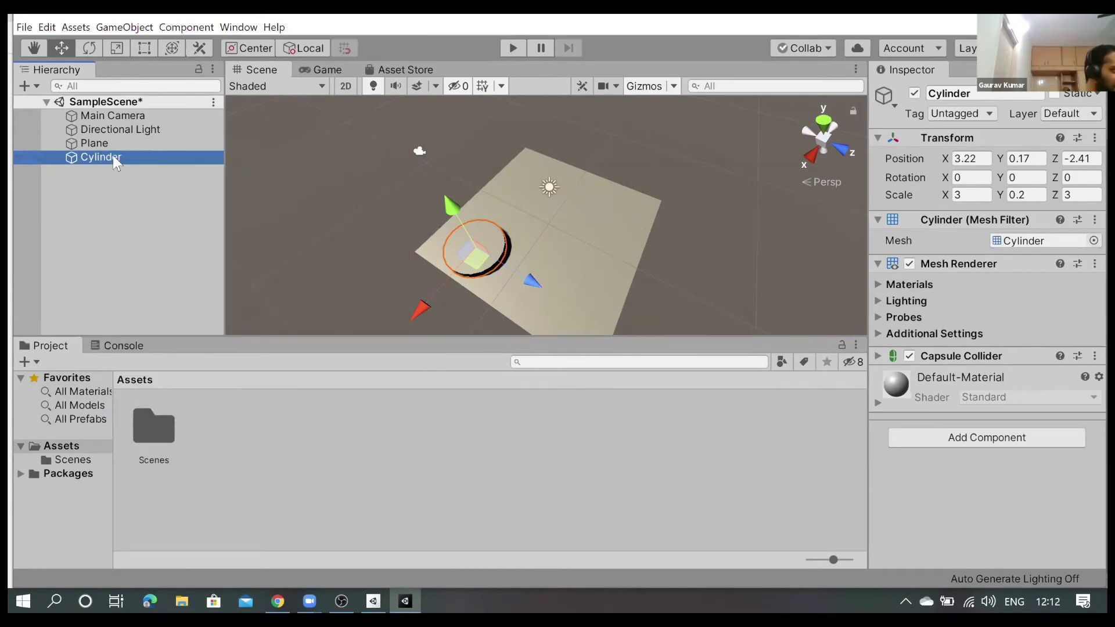
right_click(113, 155)
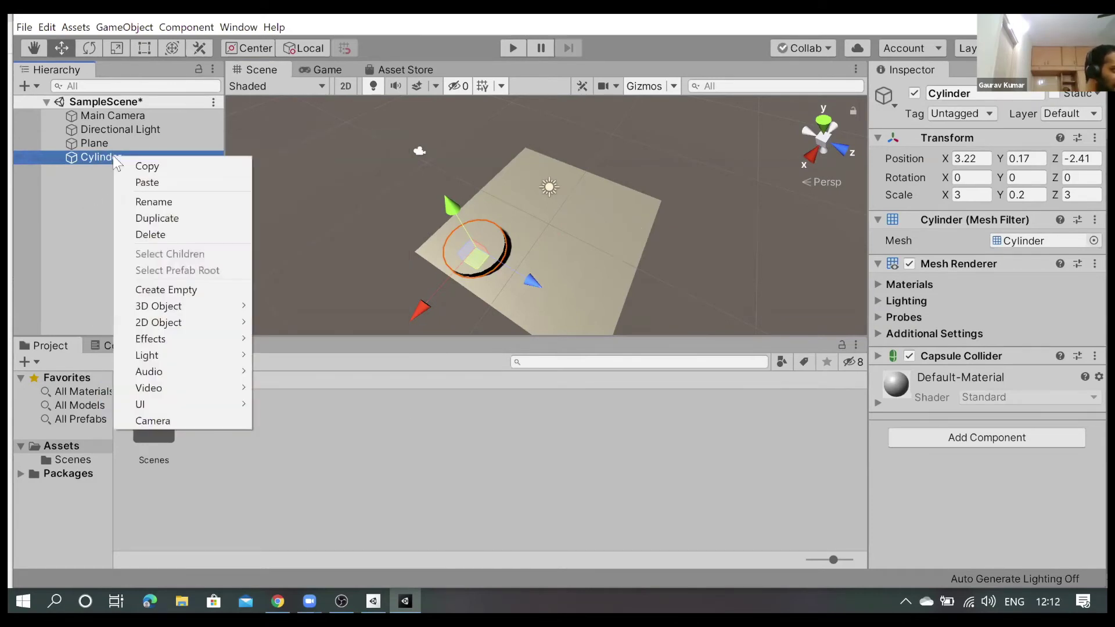
click(133, 219)
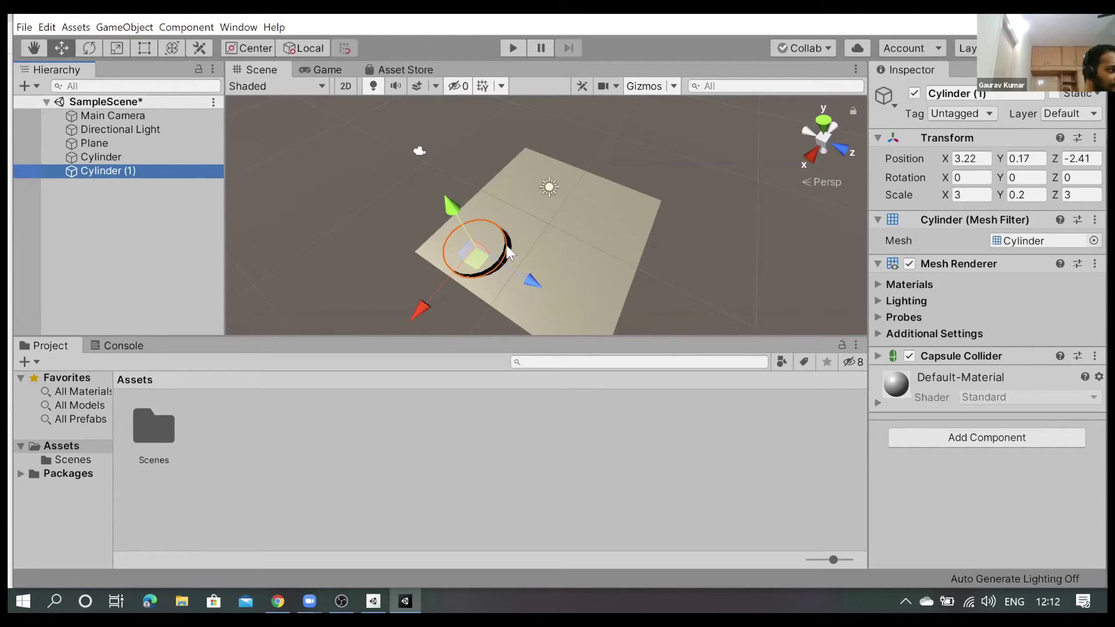
Slide the new Cylinder (1) away from the original, to about X -2.59, Z -0.11
click(33, 49)
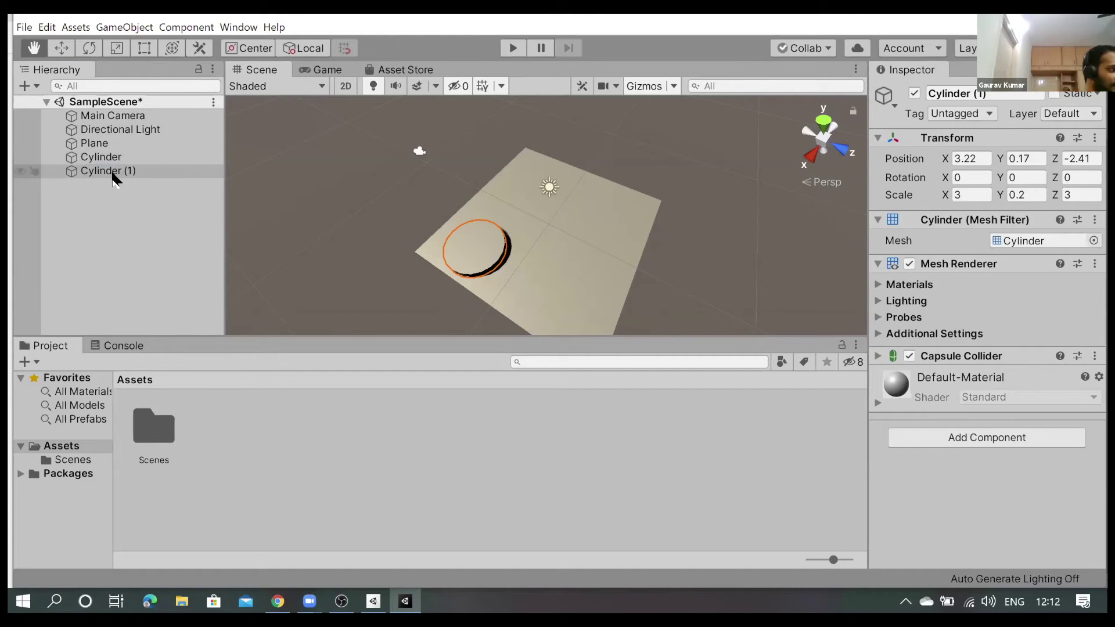
click(114, 172)
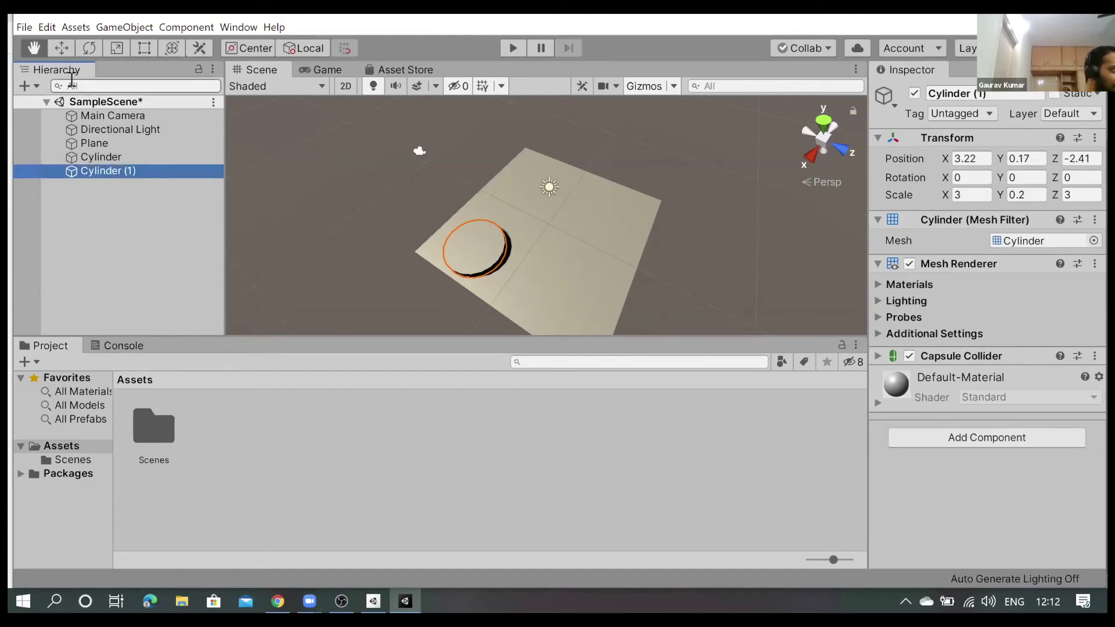
click(61, 49)
drag(476, 257, 581, 204)
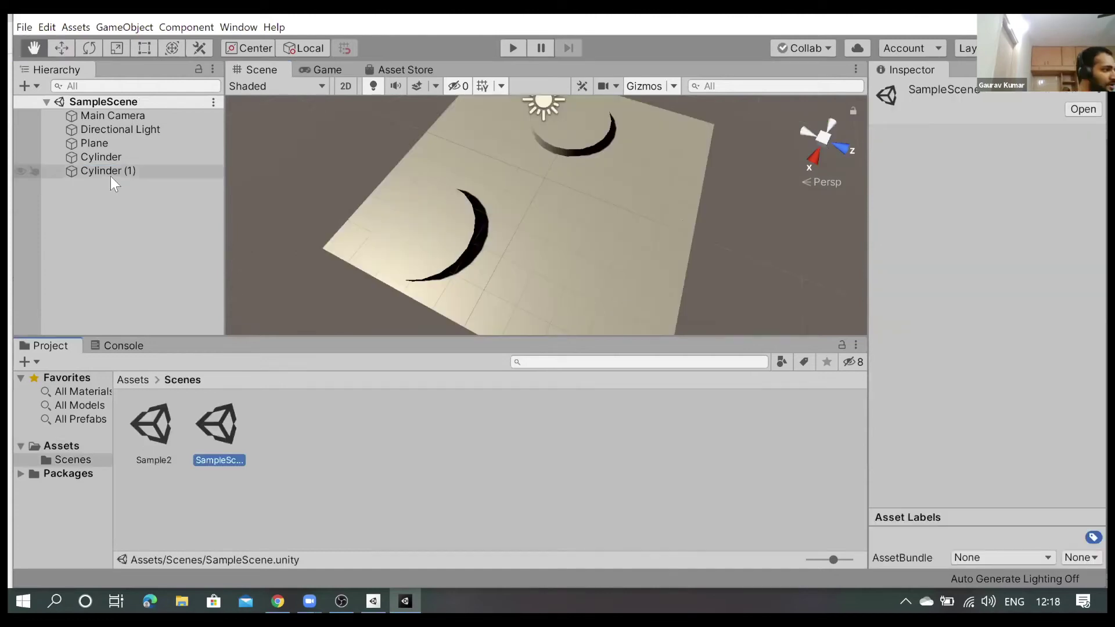
click(110, 173)
click(112, 158)
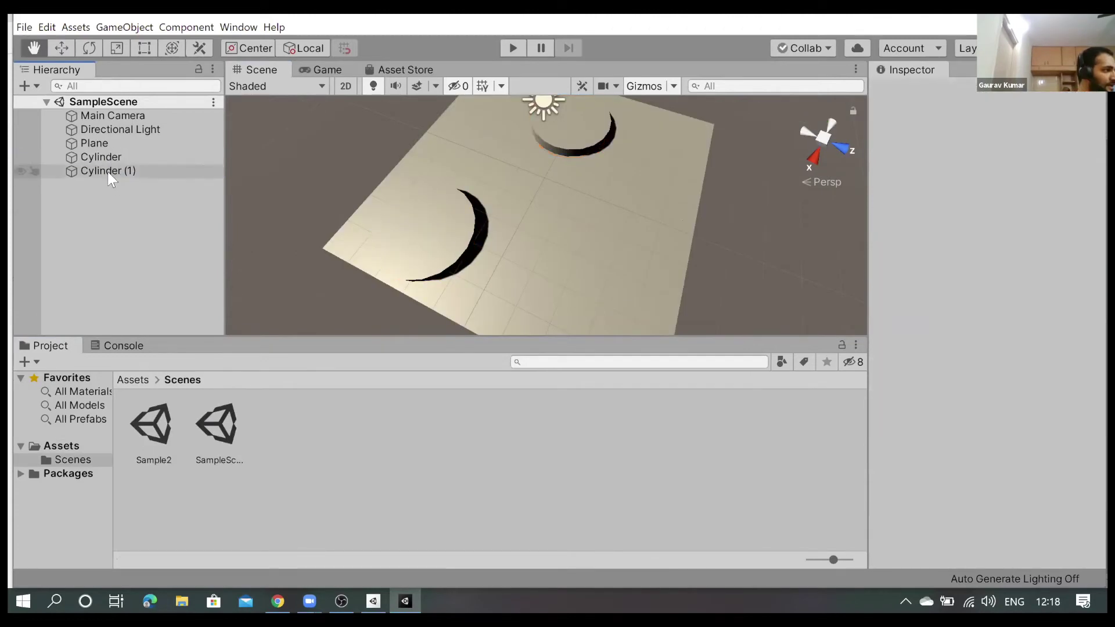
Duplicate Cylinder (1) as Cylinder (2) and move it to about X 1.25, Z 2.4
click(107, 172)
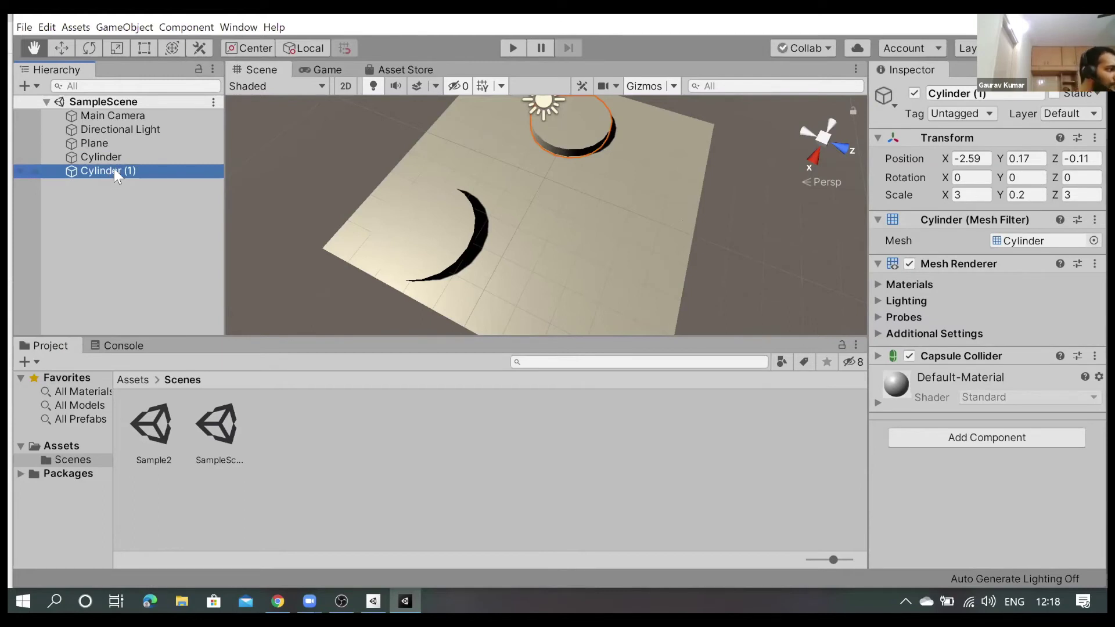
right_click(116, 172)
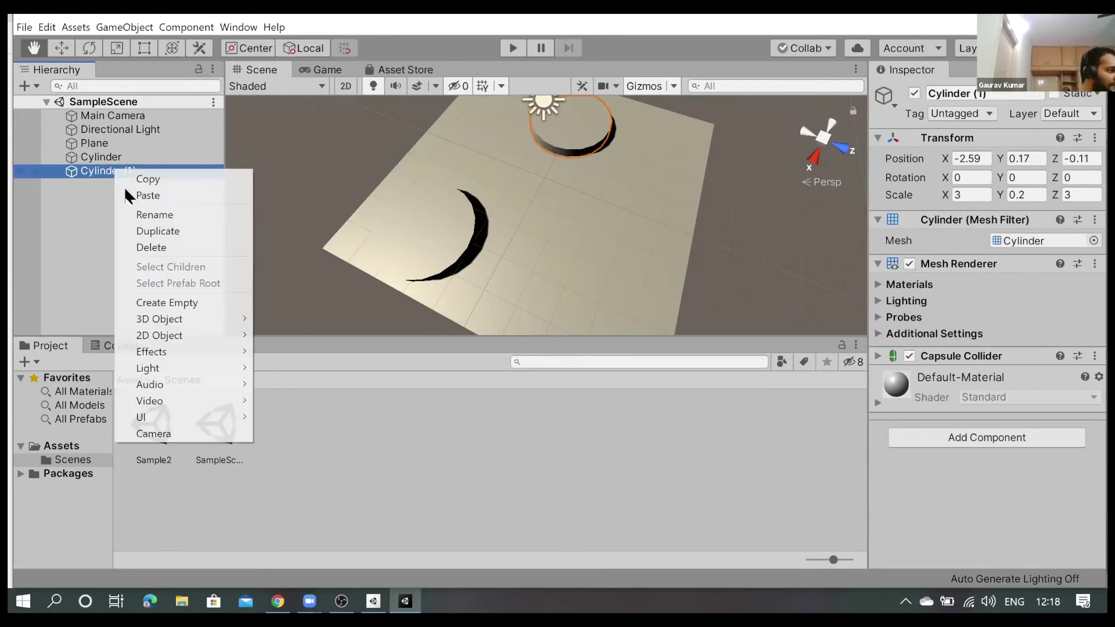
click(149, 232)
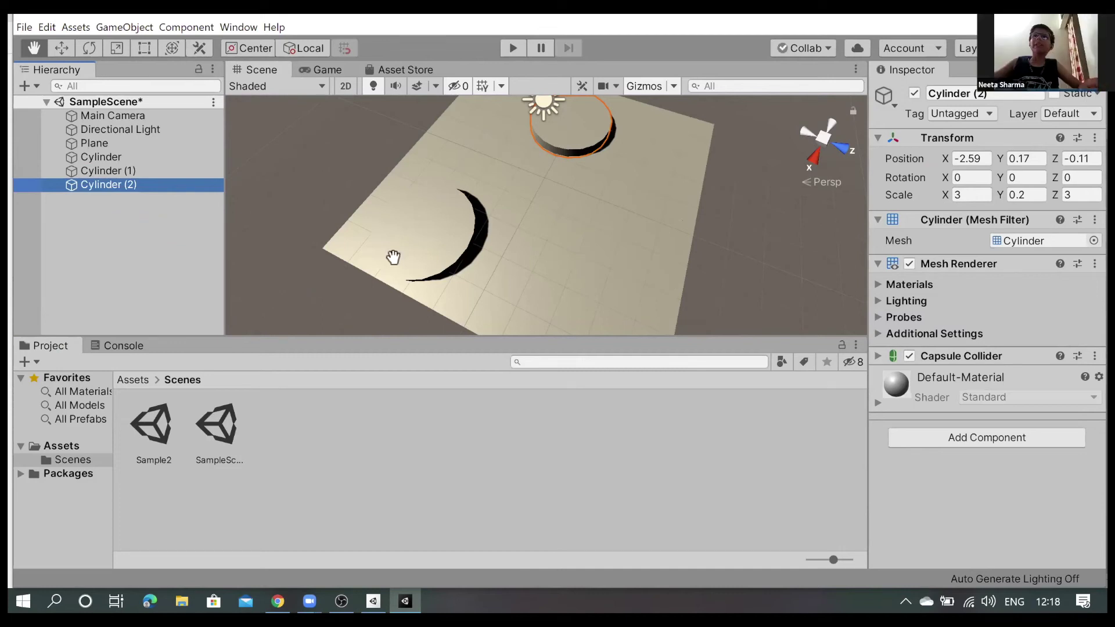
key(w)
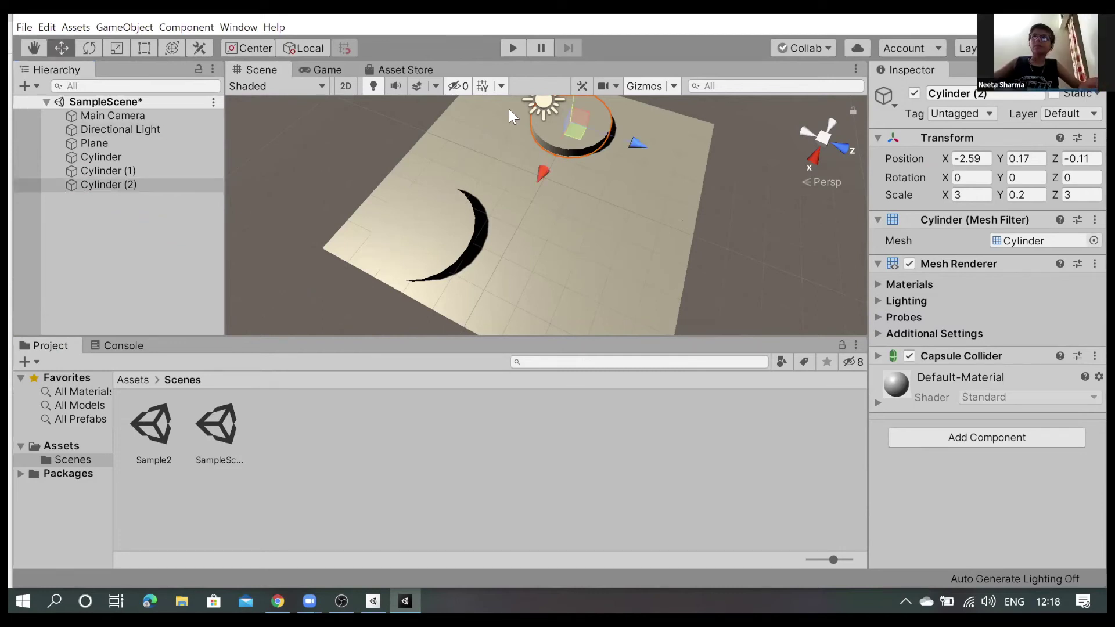
drag(577, 132, 607, 253)
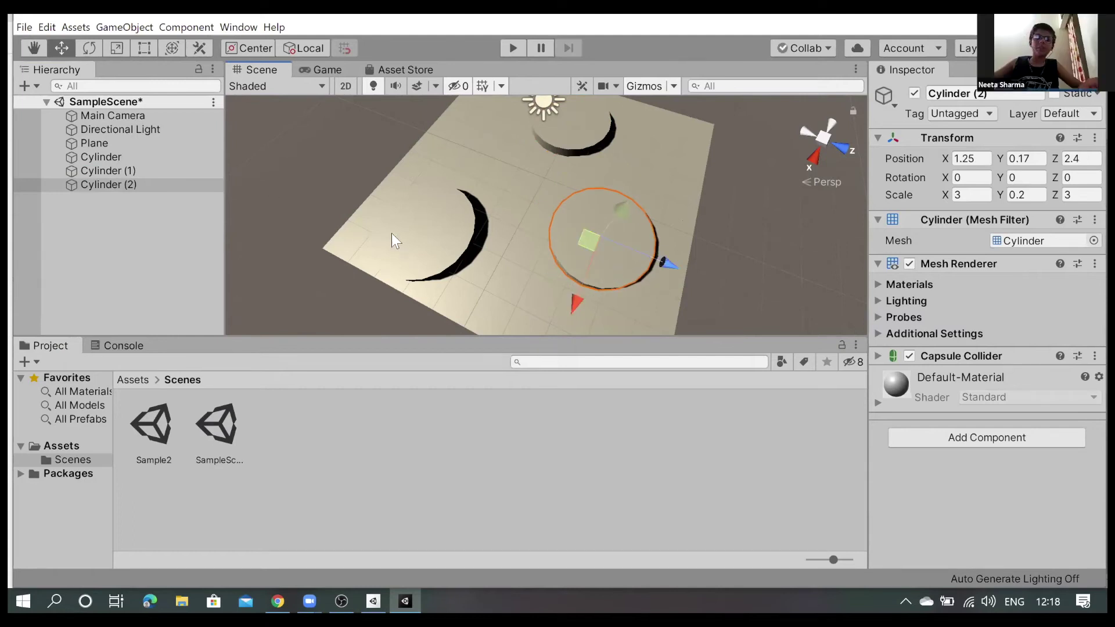
Select the original Cylinder again in the Hierarchy
click(431, 245)
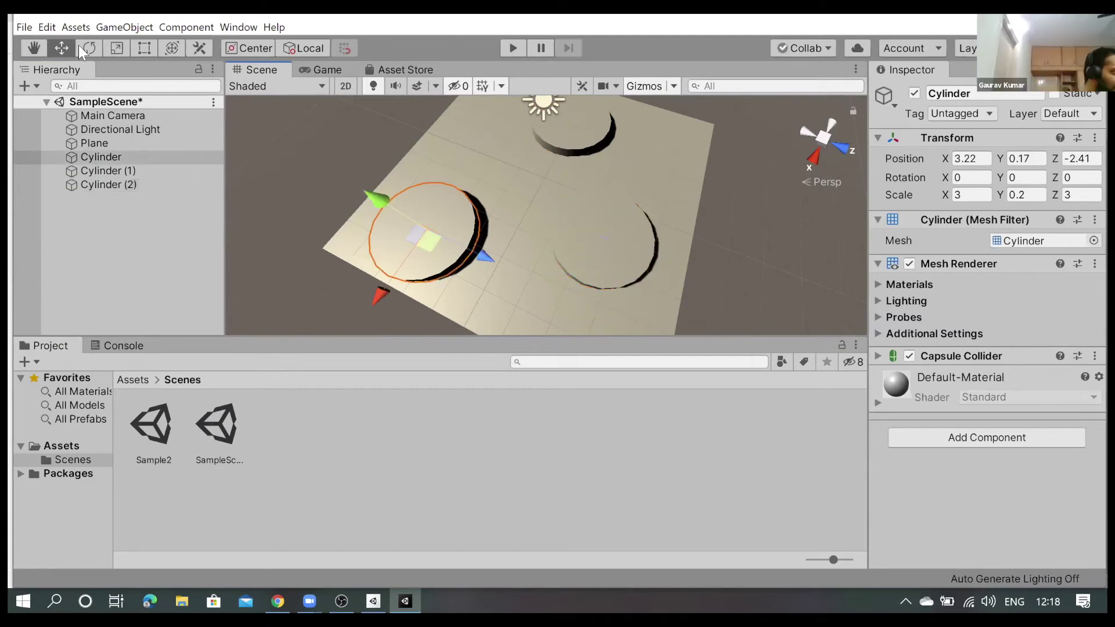
click(106, 171)
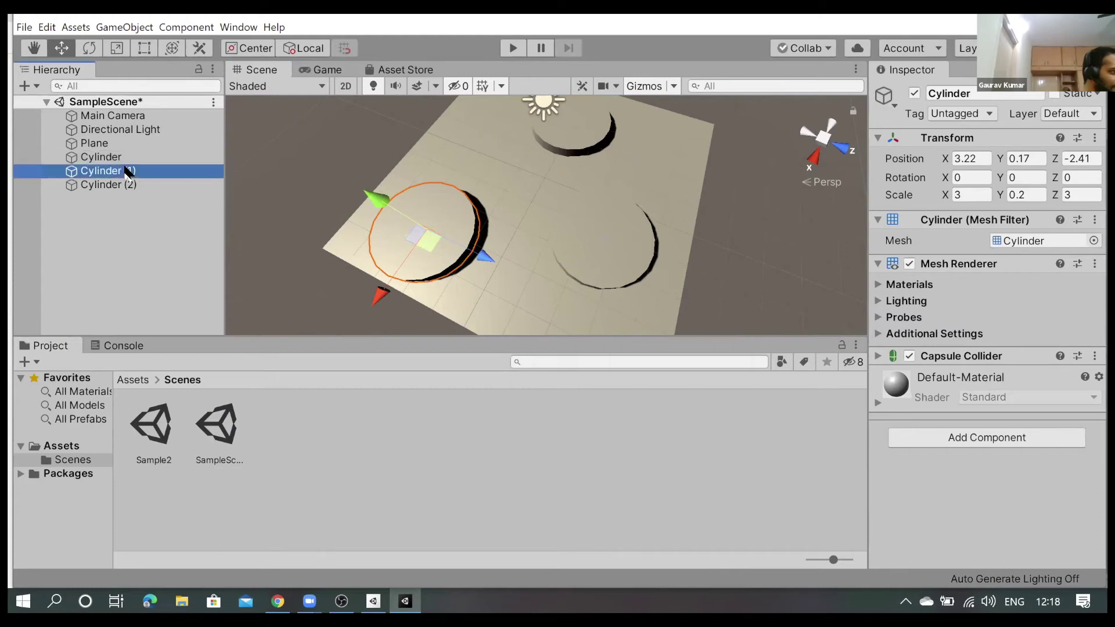
click(109, 184)
click(104, 159)
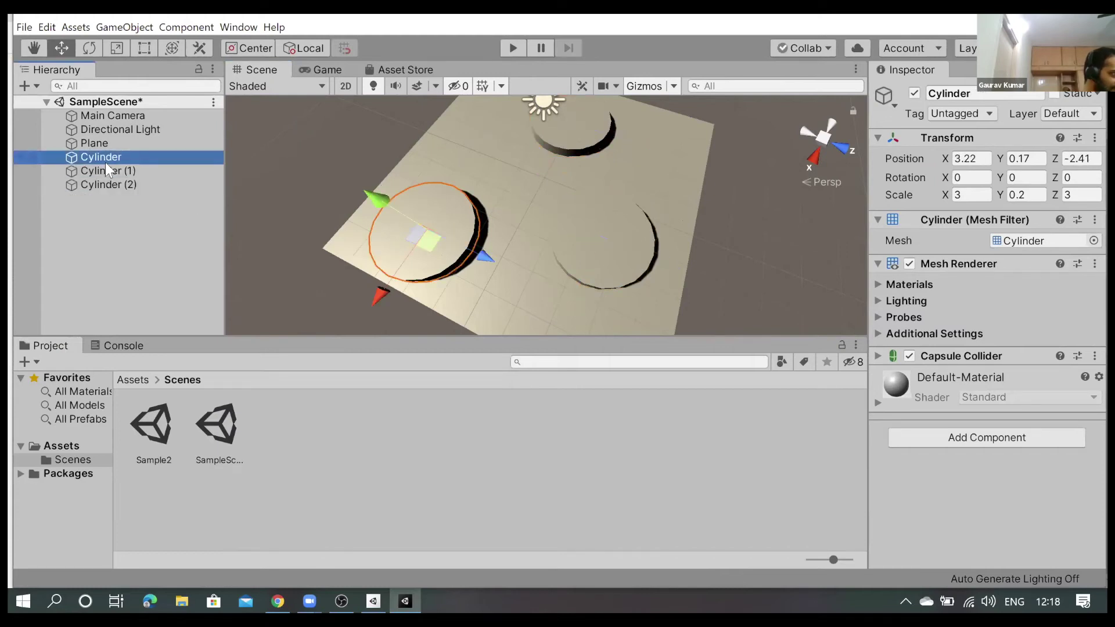
Stretch the original Cylinder to a Y scale of about 0.59
click(114, 46)
mouse_move(374, 200)
mouse_down()
mouse_move(273, 107)
mouse_move(271, 81)
mouse_move(371, 168)
mouse_move(357, 166)
mouse_up()
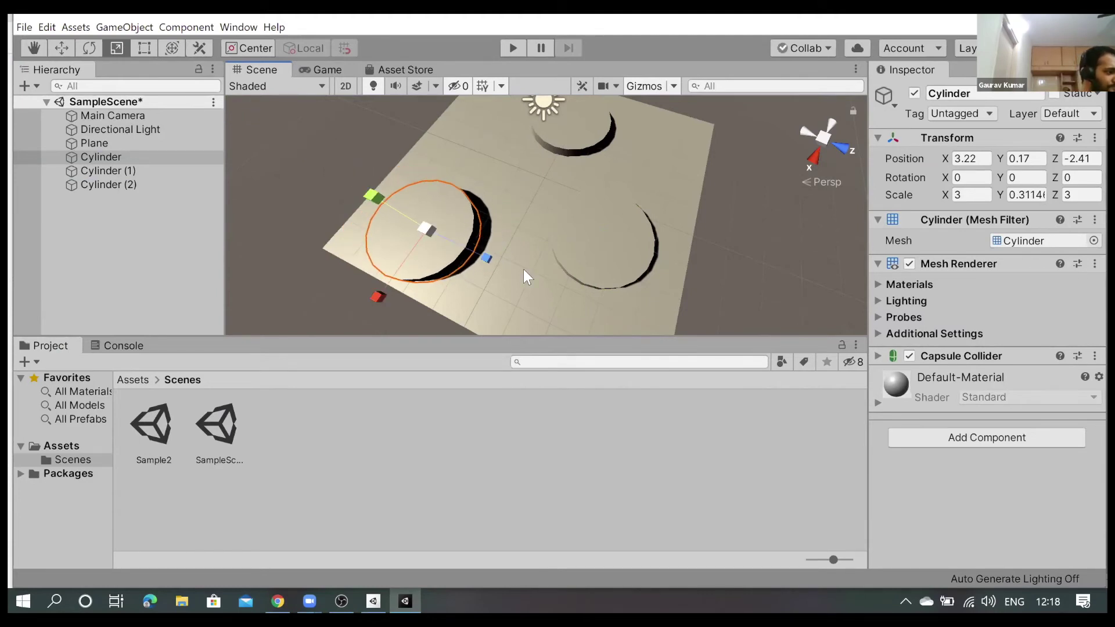
mouse_move(301, 103)
alt+mouse_down()
mouse_move(262, 99)
mouse_move(367, 204)
alt+mouse_up()
click(367, 204)
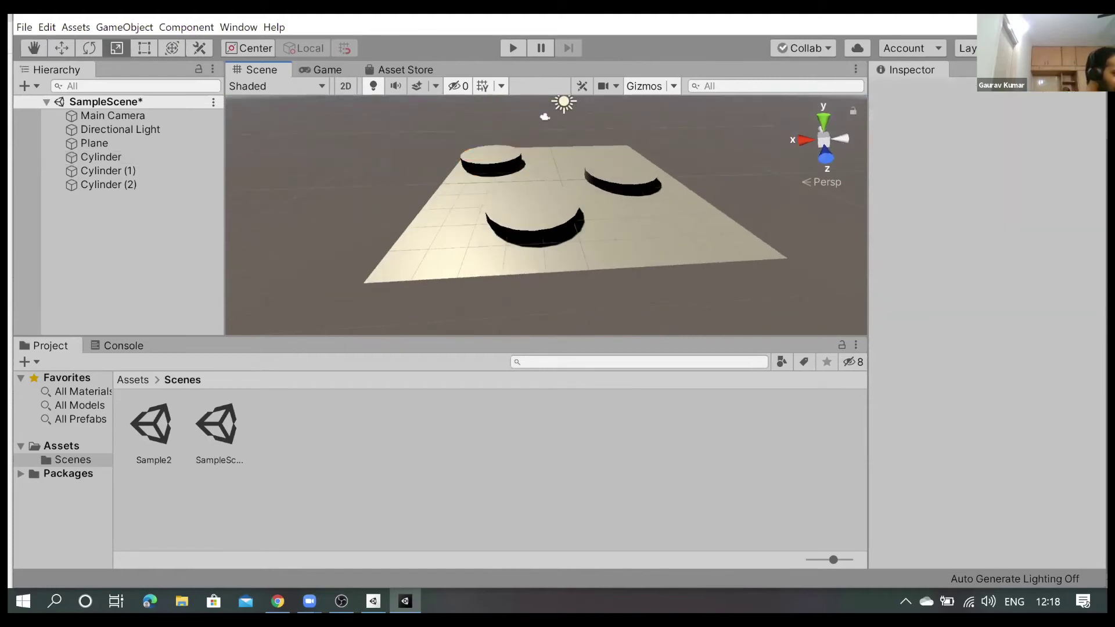
Drag Cylinder (1)'s Y scale handle upward so it stands as a taller platform
click(30, 50)
mouse_move(267, 181)
alt+mouse_down()
mouse_move(334, 227)
mouse_move(348, 209)
alt+mouse_up()
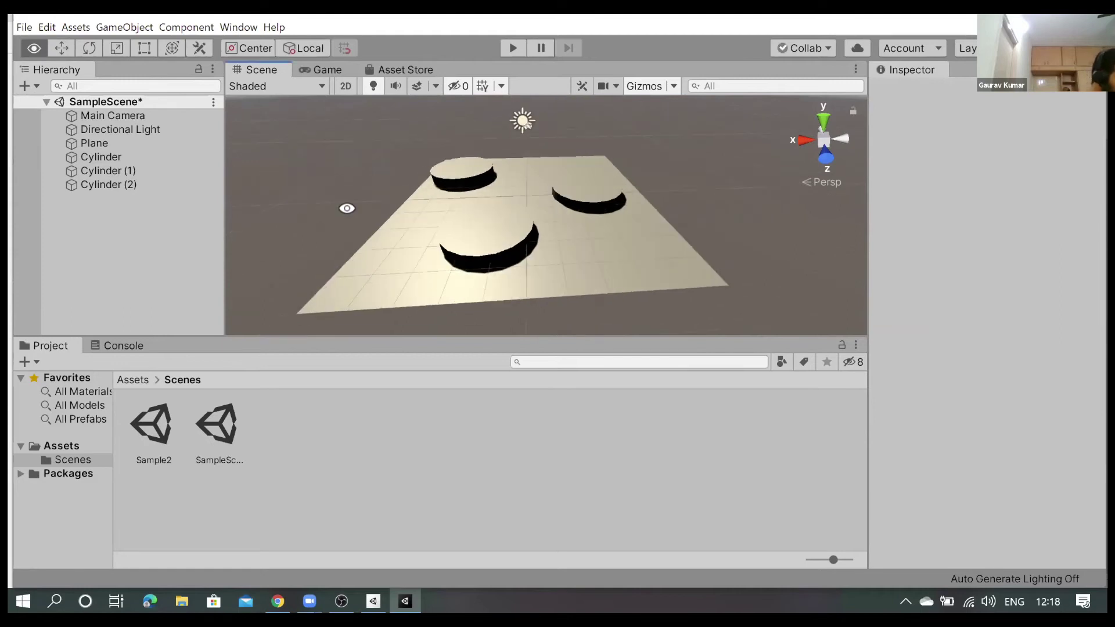
click(115, 157)
click(118, 170)
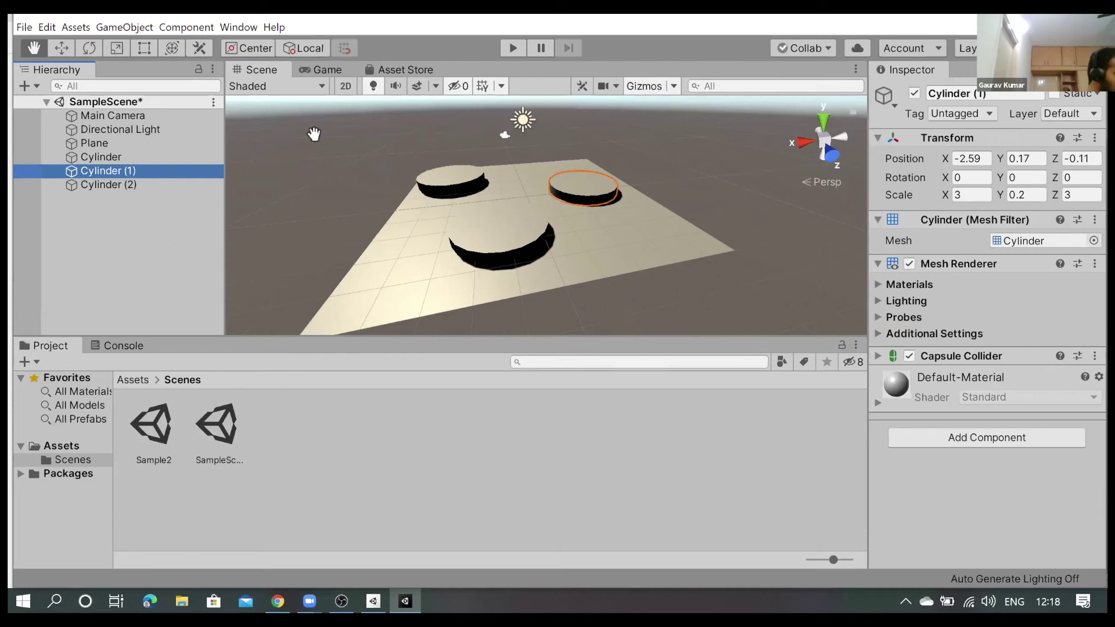
click(116, 48)
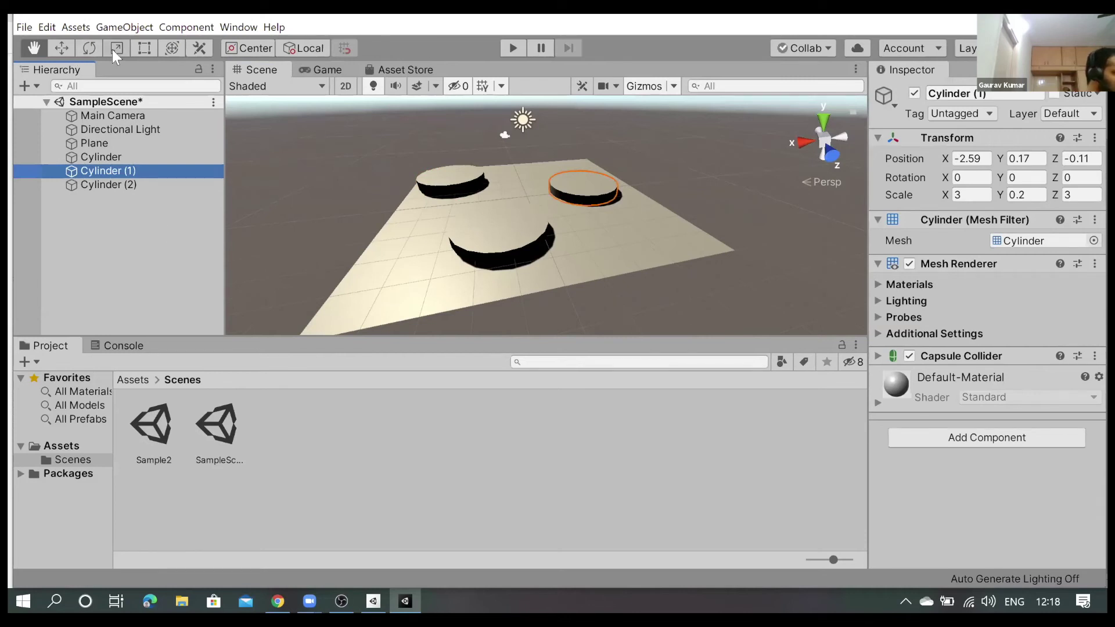
drag(590, 109, 599, 33)
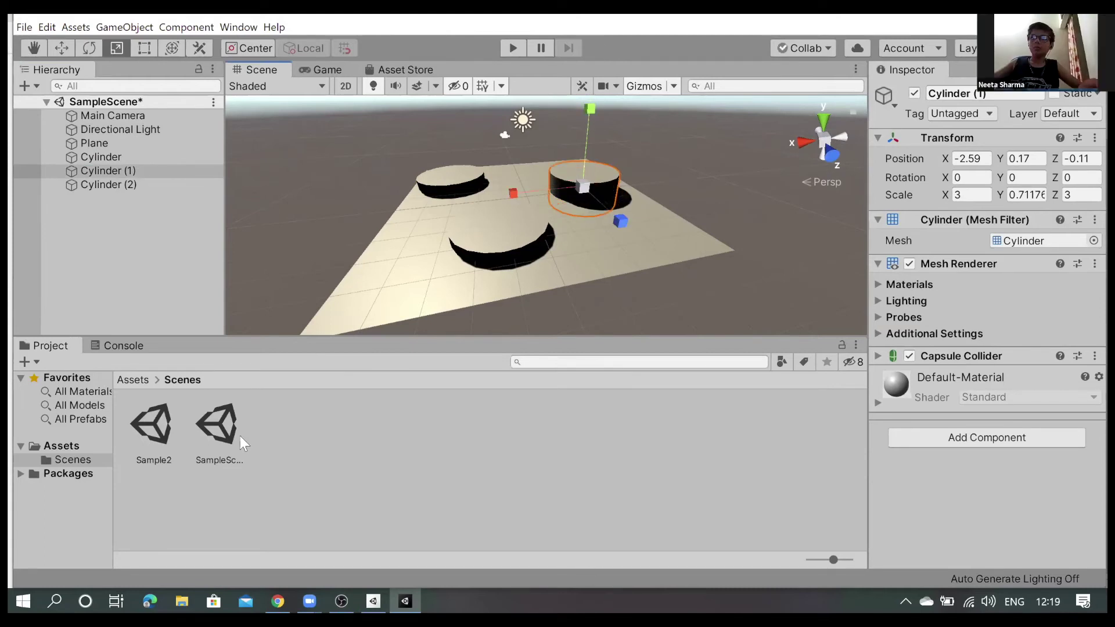
click(131, 246)
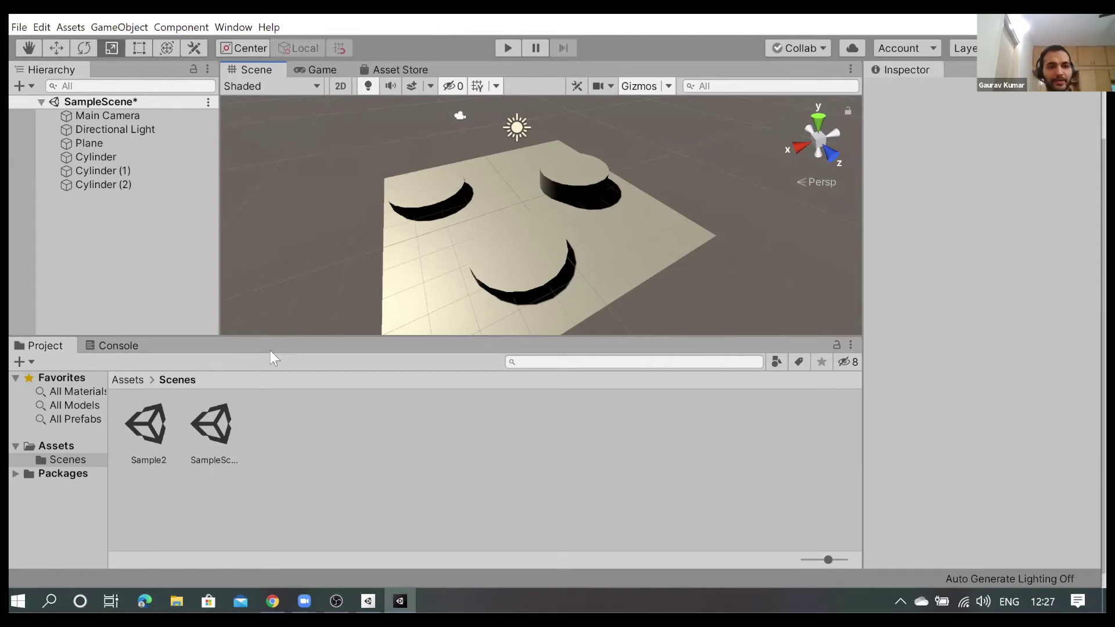
Add a Sphere from 3D Object and stretch it vertically and along X
click(20, 87)
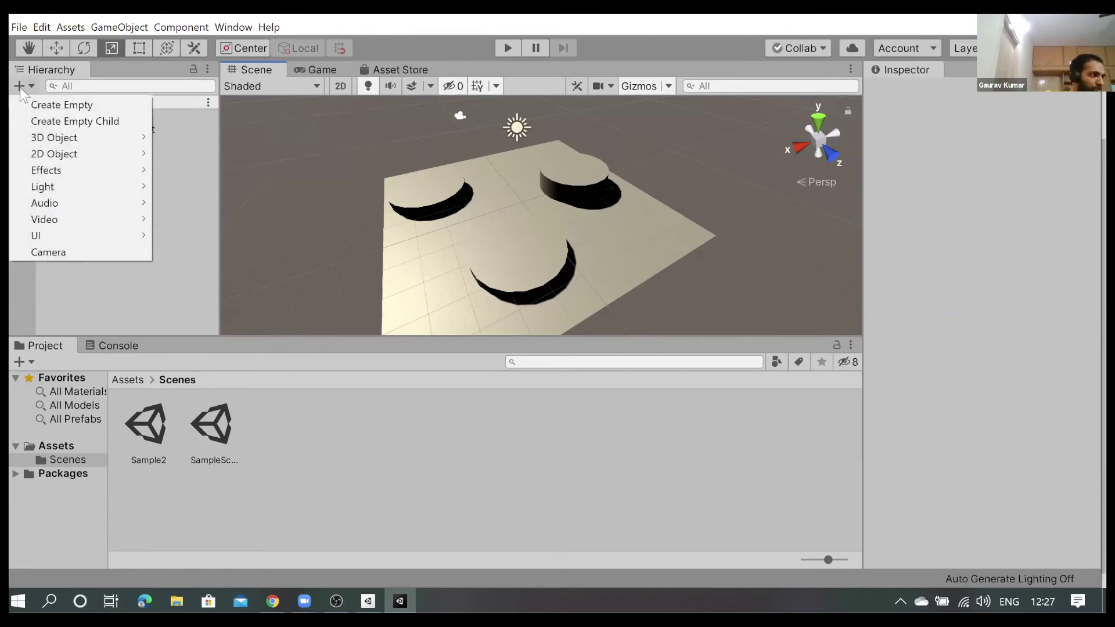
mouse_move(27, 134)
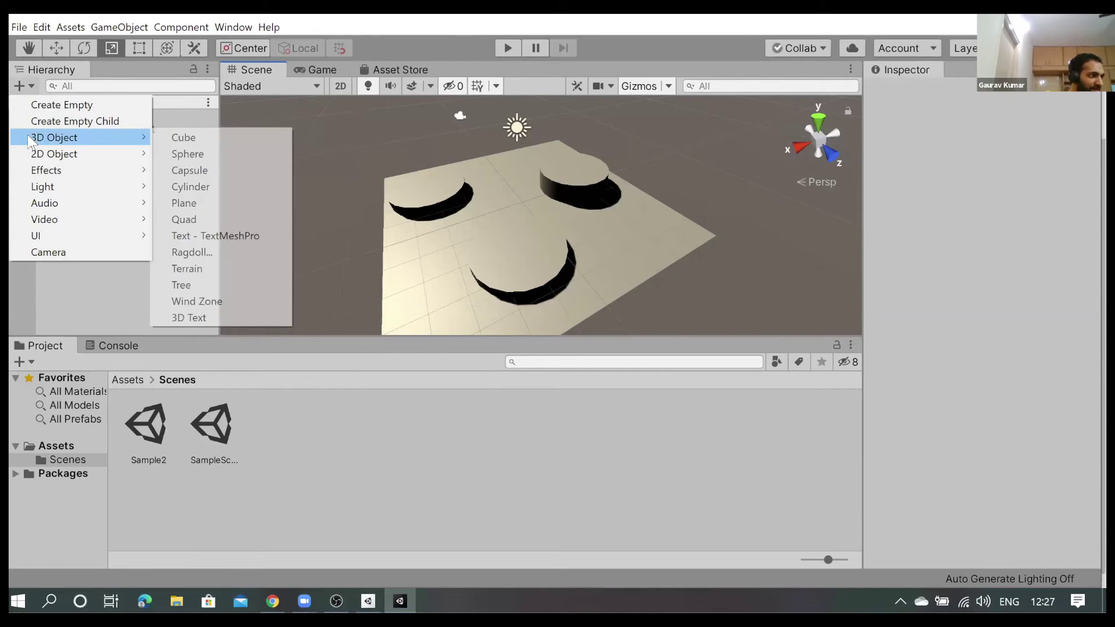
click(222, 155)
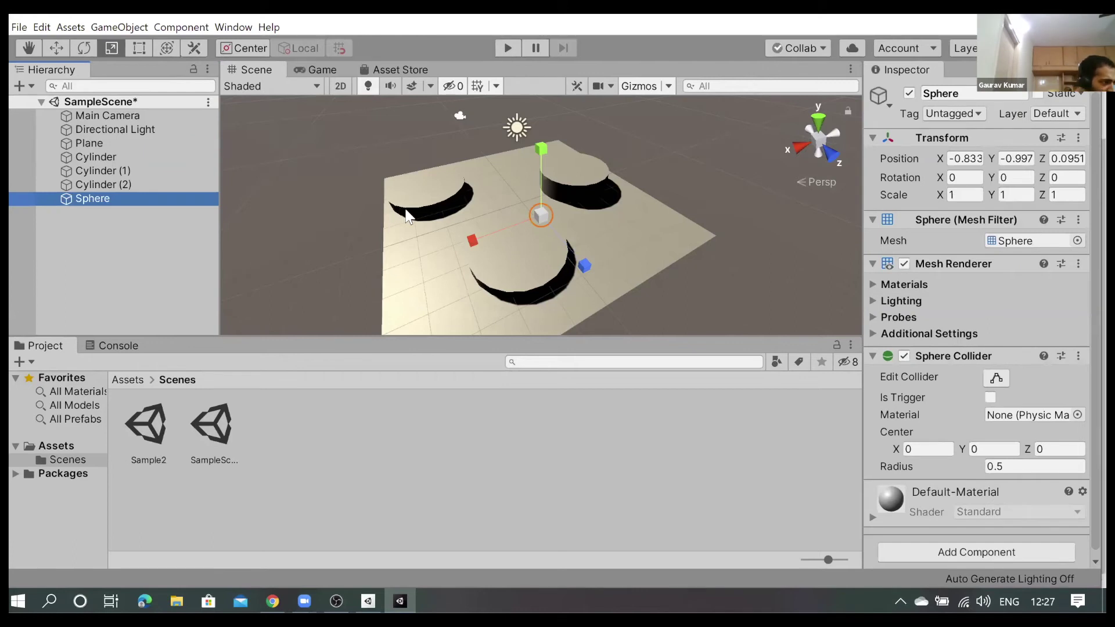
drag(539, 152, 546, 96)
drag(472, 240, 375, 238)
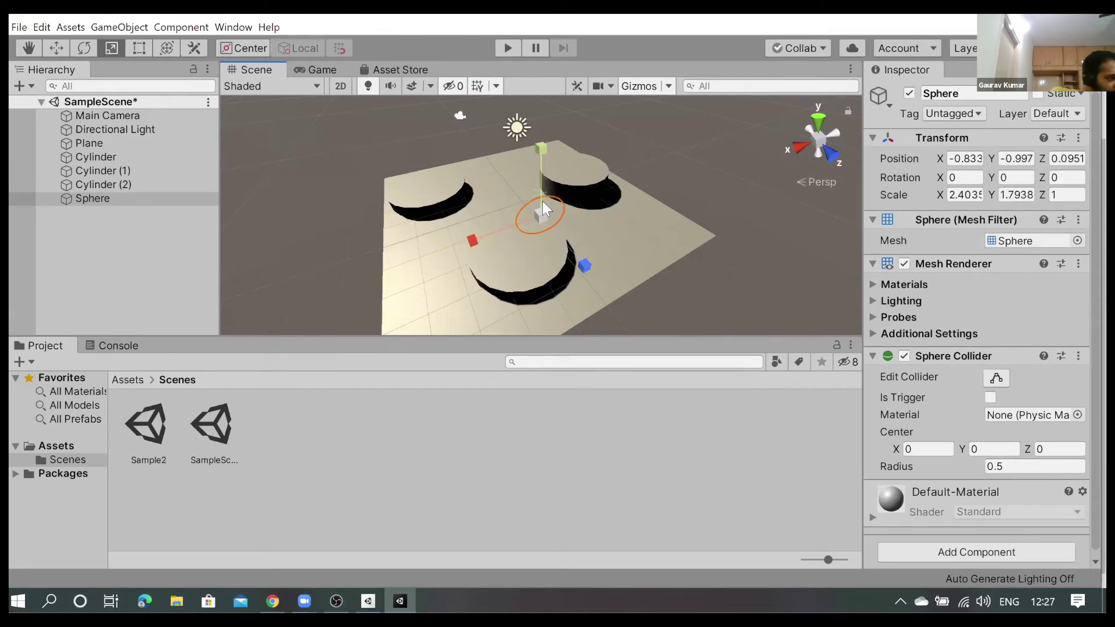
Lift the sphere above the plane and reset its Scale X and Y to 1
click(59, 47)
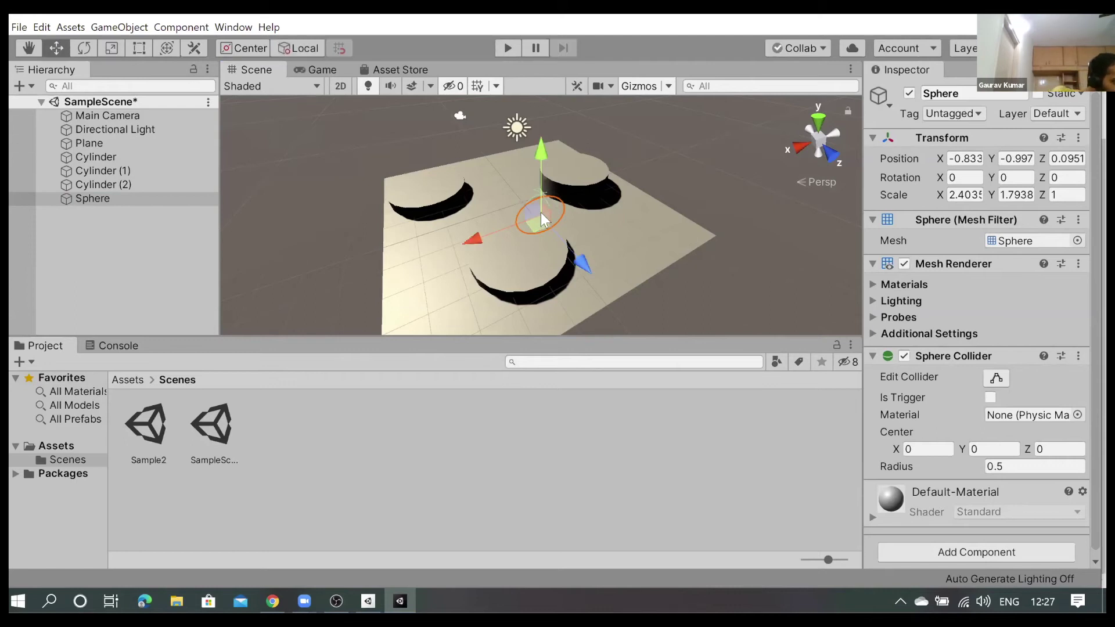
mouse_move(538, 202)
mouse_down()
mouse_move(553, 114)
mouse_move(679, 256)
mouse_up()
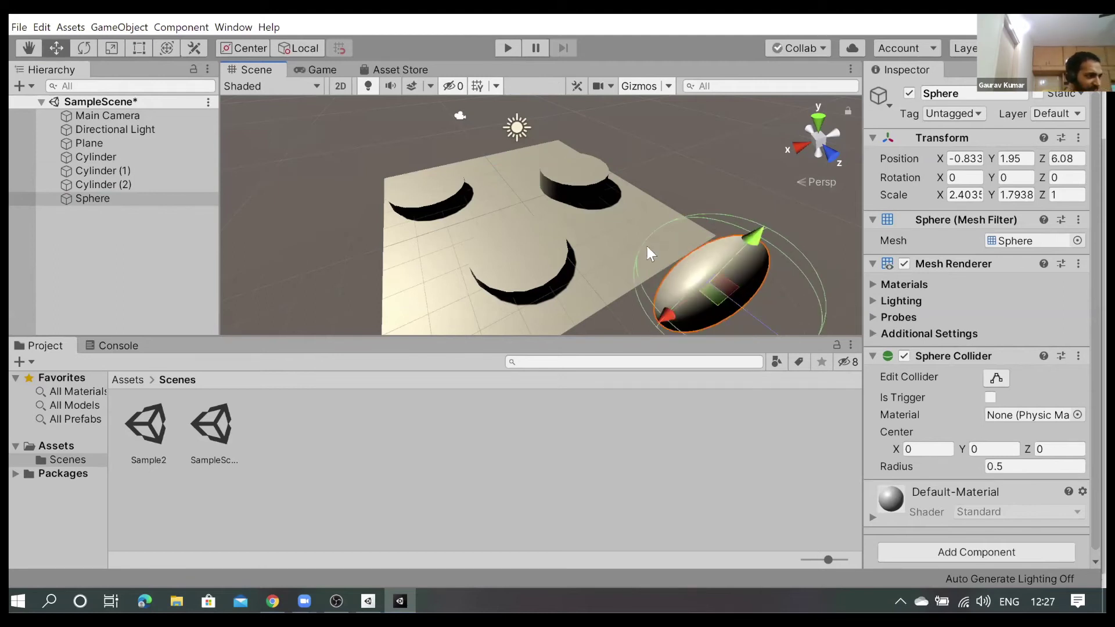
click(959, 195)
text(1)
key(Tab)
text(1)
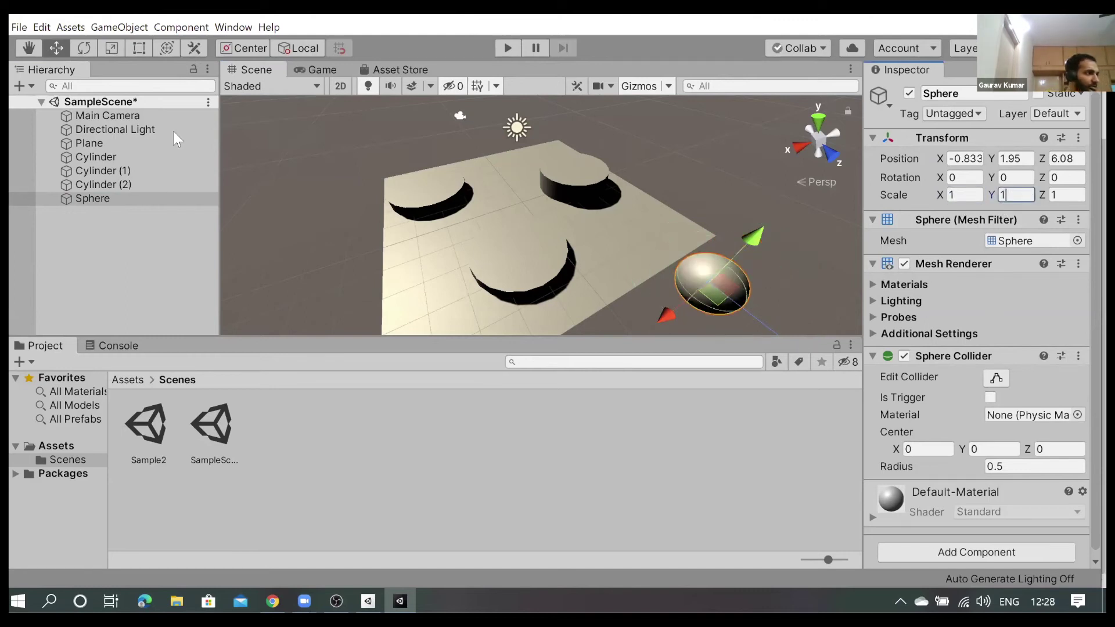
click(19, 85)
mouse_move(36, 142)
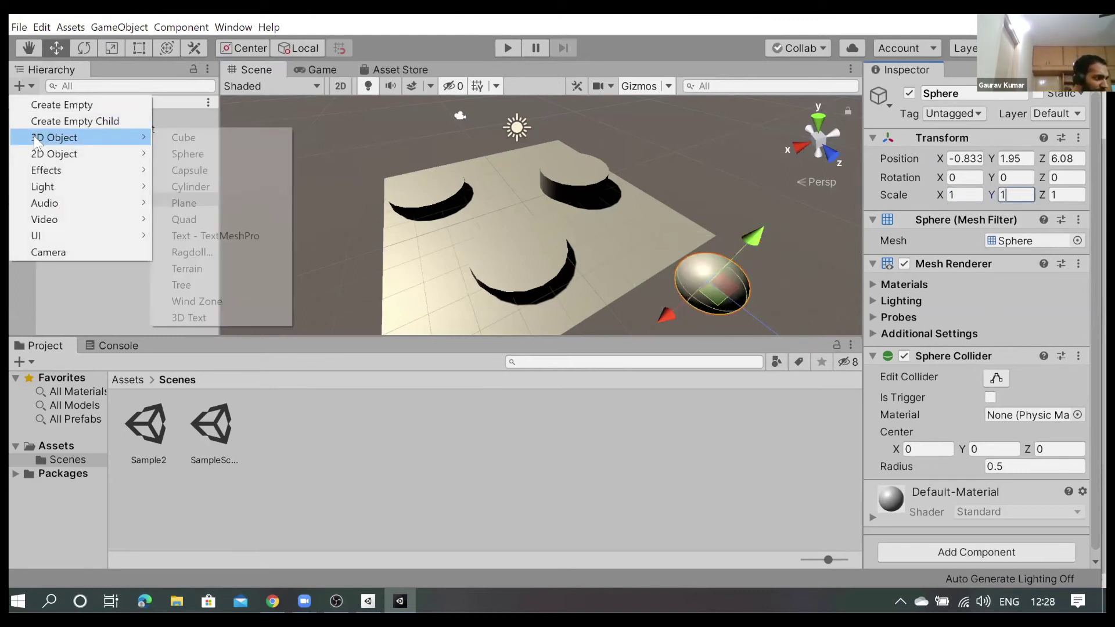
Add a Capsule and move it beside the plane, to about X 5.37, Y 2.01, Z 0.92
click(195, 174)
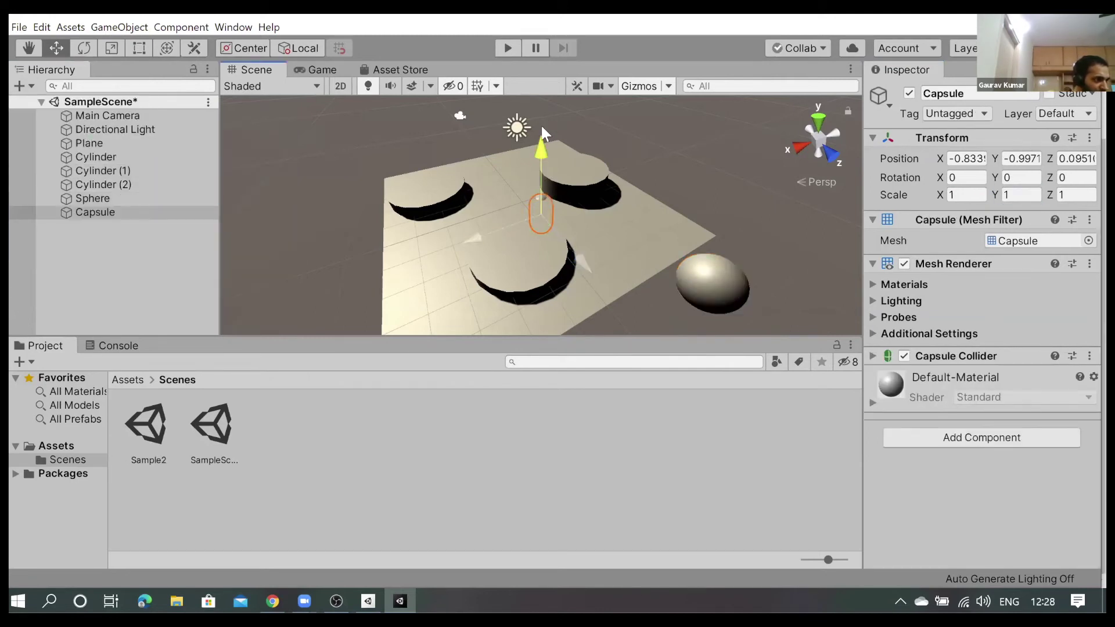
drag(539, 162, 776, 224)
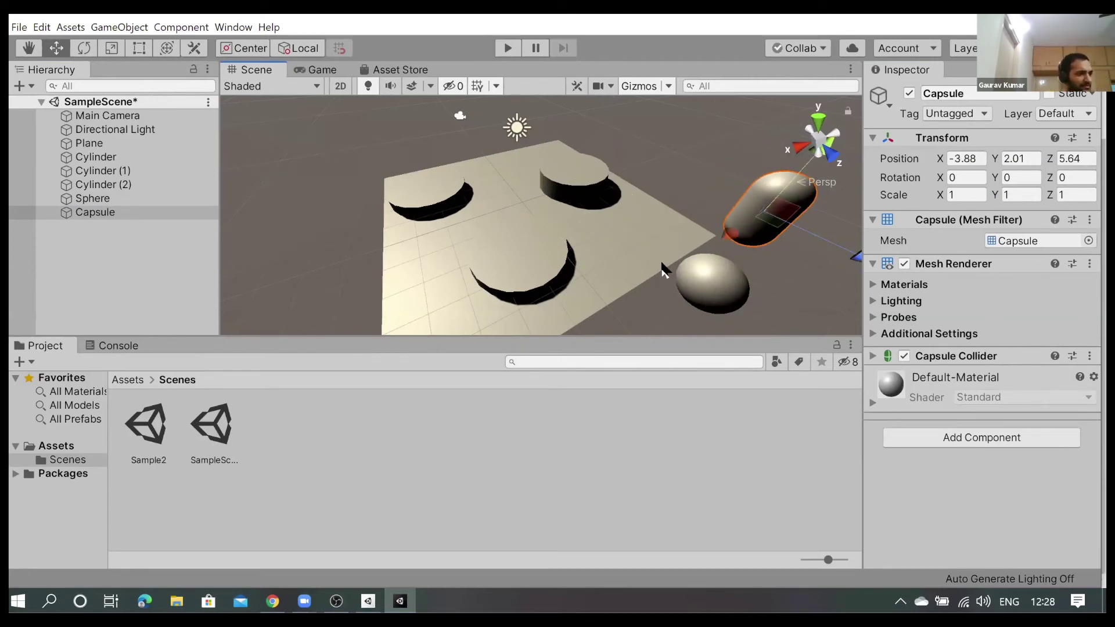
drag(754, 227, 304, 234)
click(28, 87)
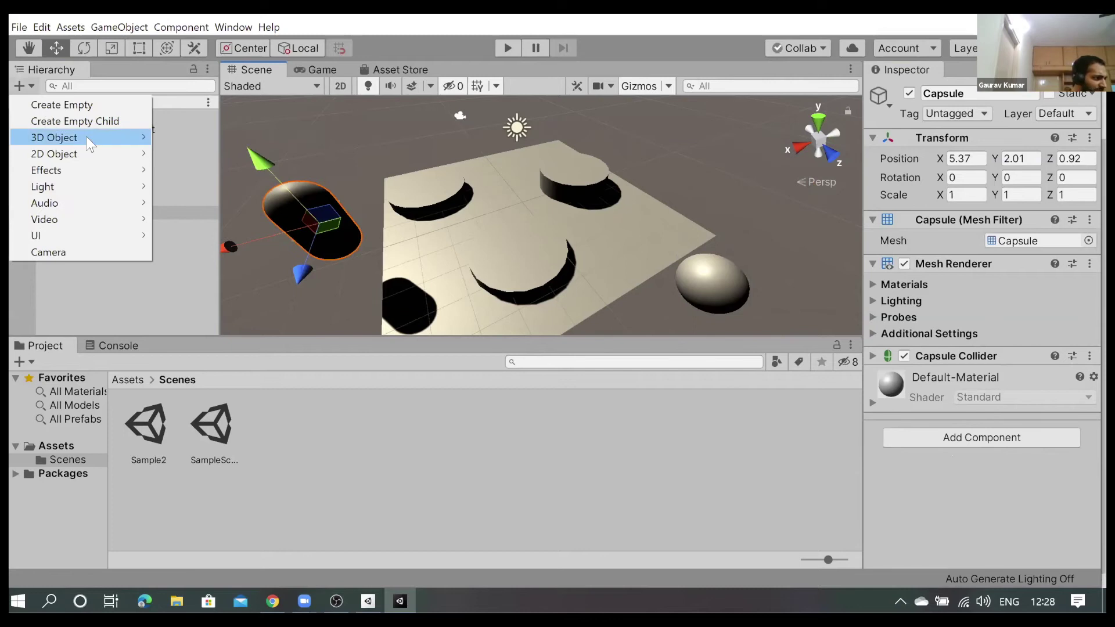
mouse_move(87, 137)
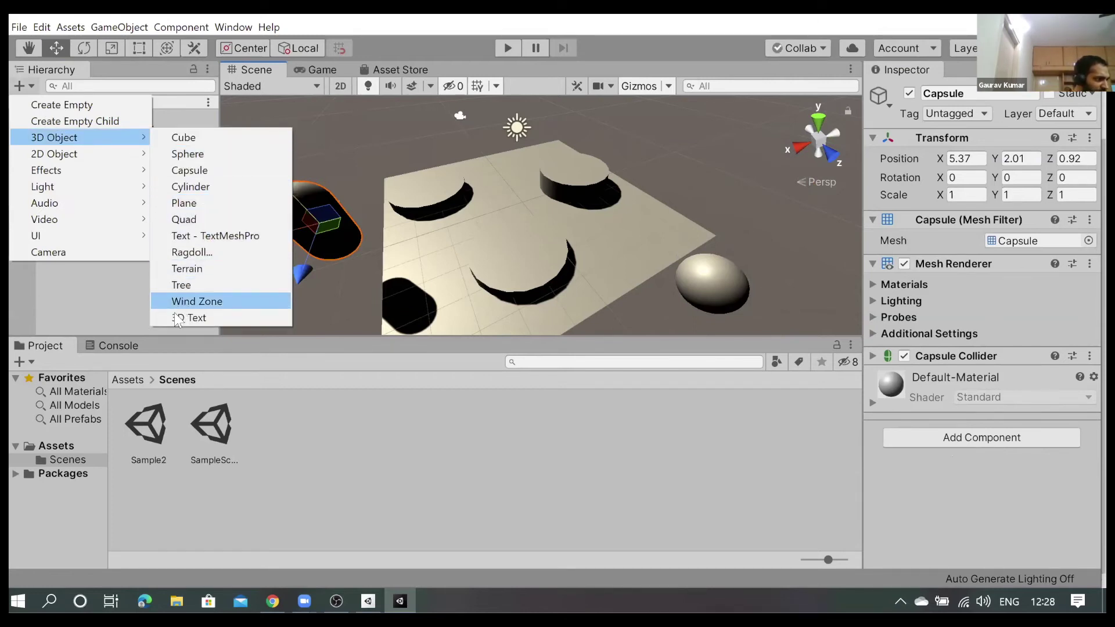
Add an OptimizedTree to the scene and zoom out the Scene view
click(195, 287)
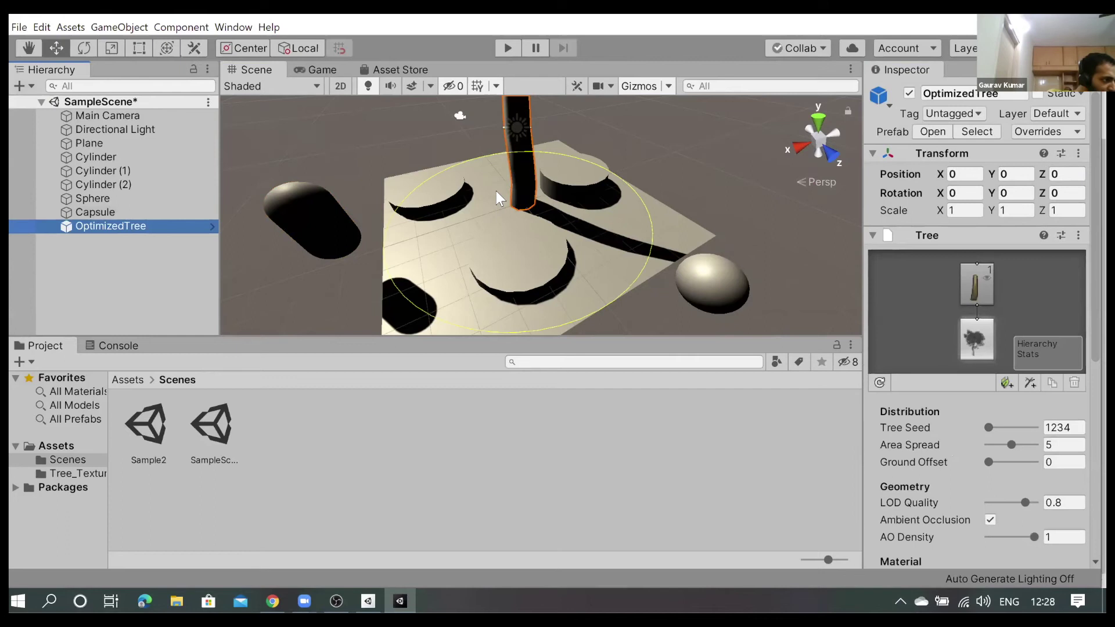
scroll(481, 198, down, 3)
scroll(482, 195, down, 2)
scroll(479, 204, down, 1)
scroll(476, 192, down, 1)
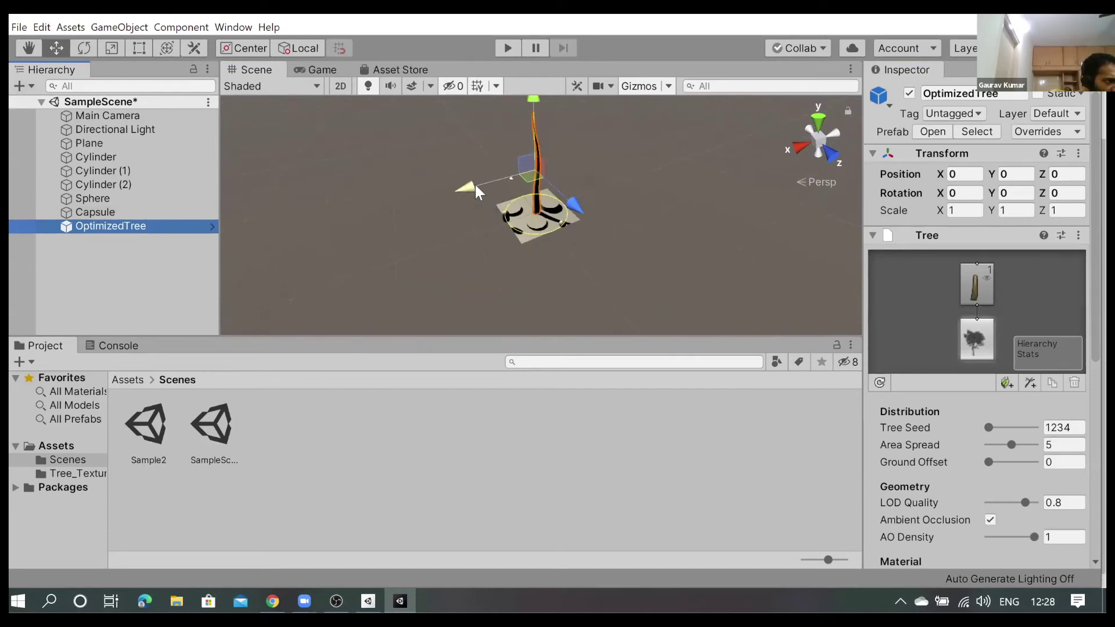
Move the tree away from the plane to X 14.63, Y 0, Z 4.24
mouse_move(376, 265)
mouse_down()
mouse_move(417, 234)
mouse_move(370, 242)
mouse_move(403, 228)
mouse_up()
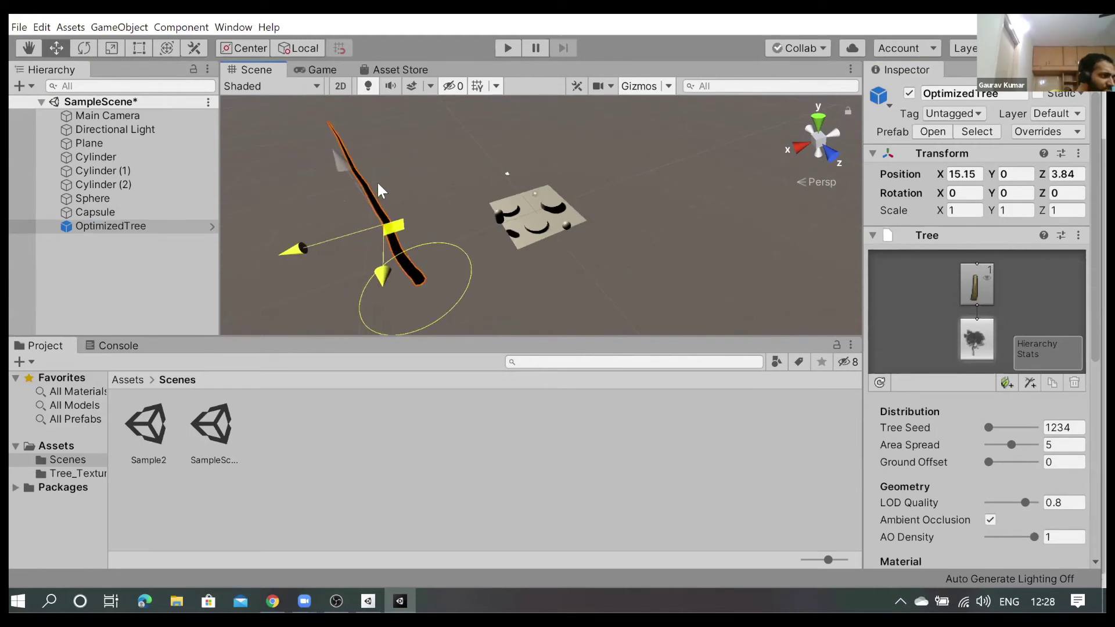
drag(378, 184, 401, 227)
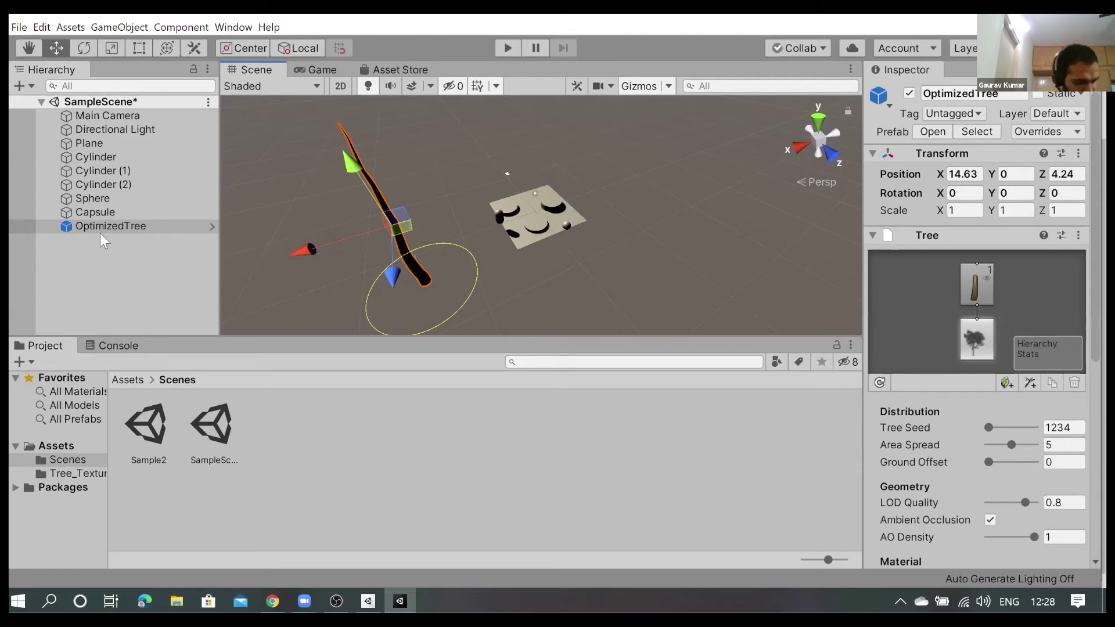
click(20, 86)
mouse_move(61, 140)
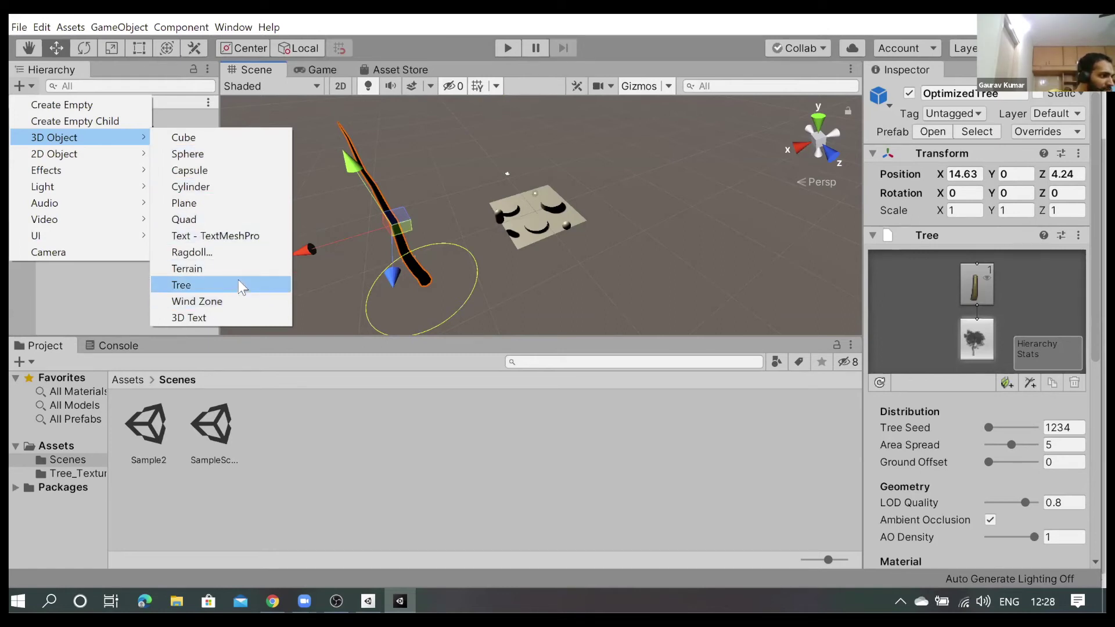
Delete the OptimizedTree from the scene
click(445, 223)
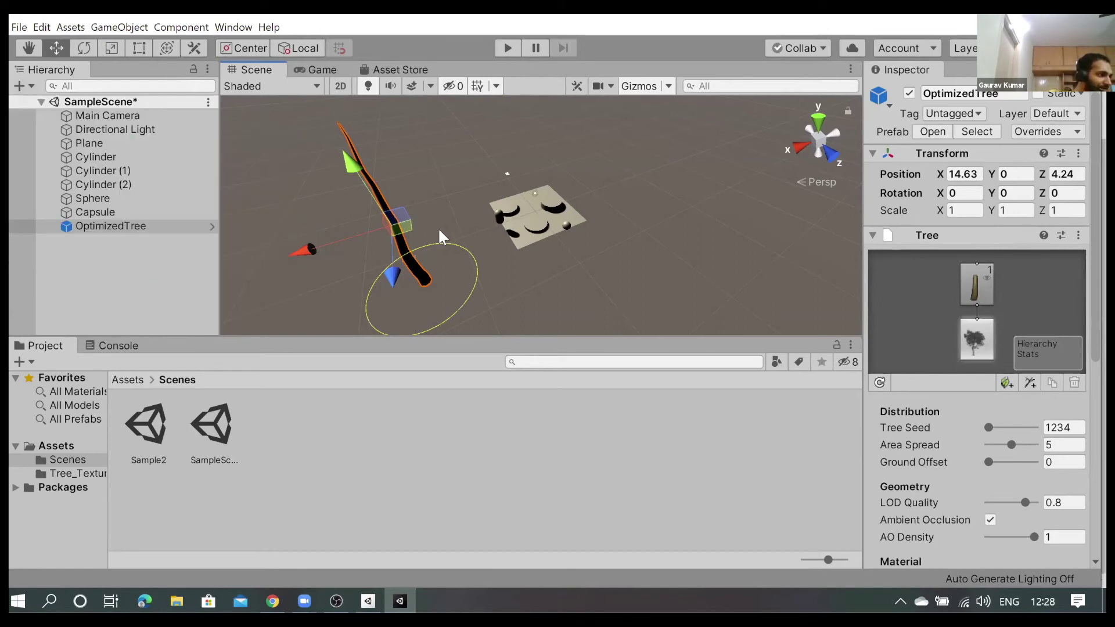
right_click(113, 226)
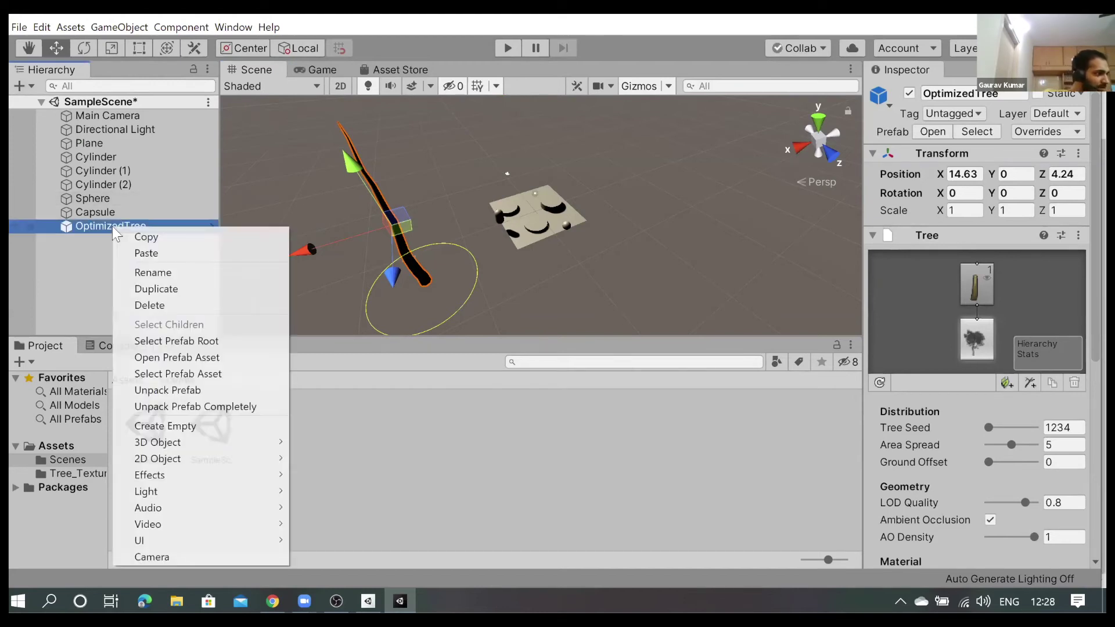
click(149, 305)
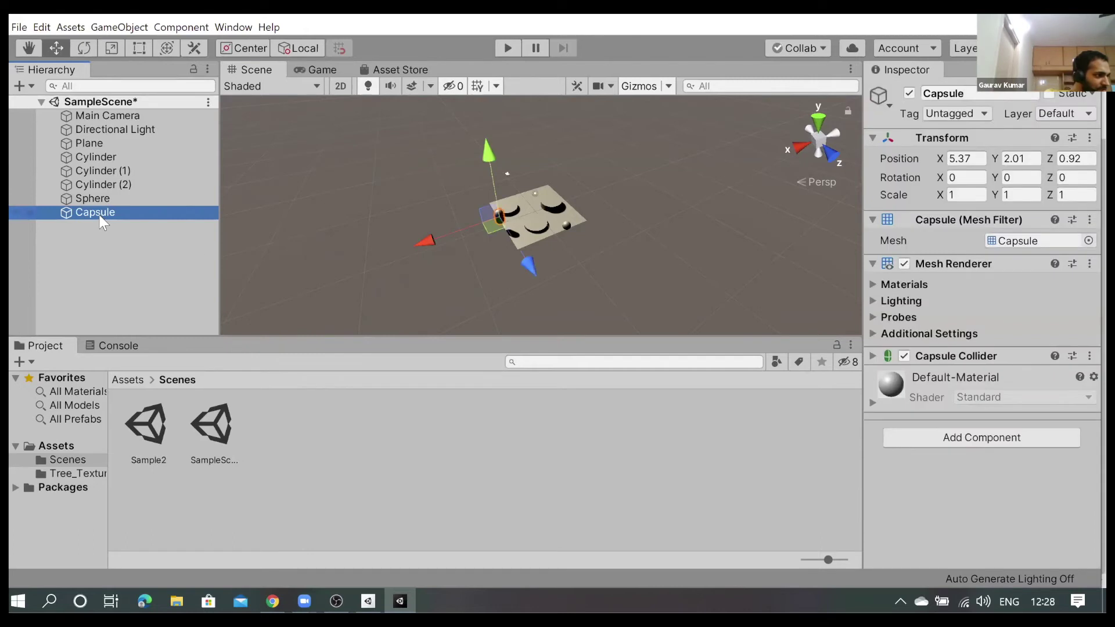
scroll(421, 262, up, 3)
scroll(396, 260, up, 2)
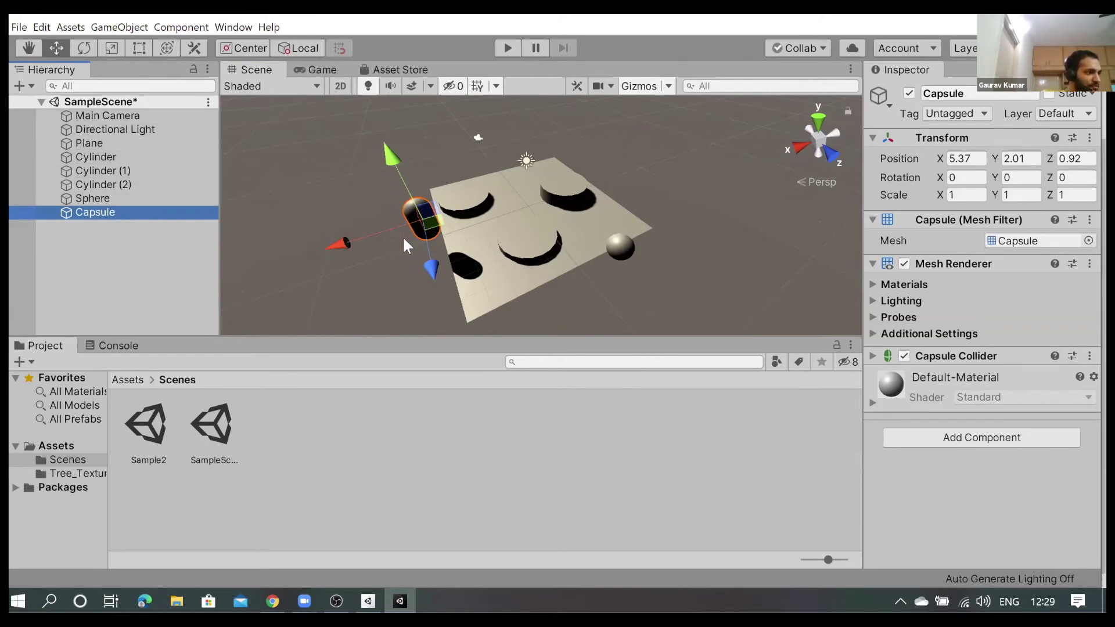
Raise the Sphere above the plane to X -2.27, Y 4.62, Z 4.08
click(109, 201)
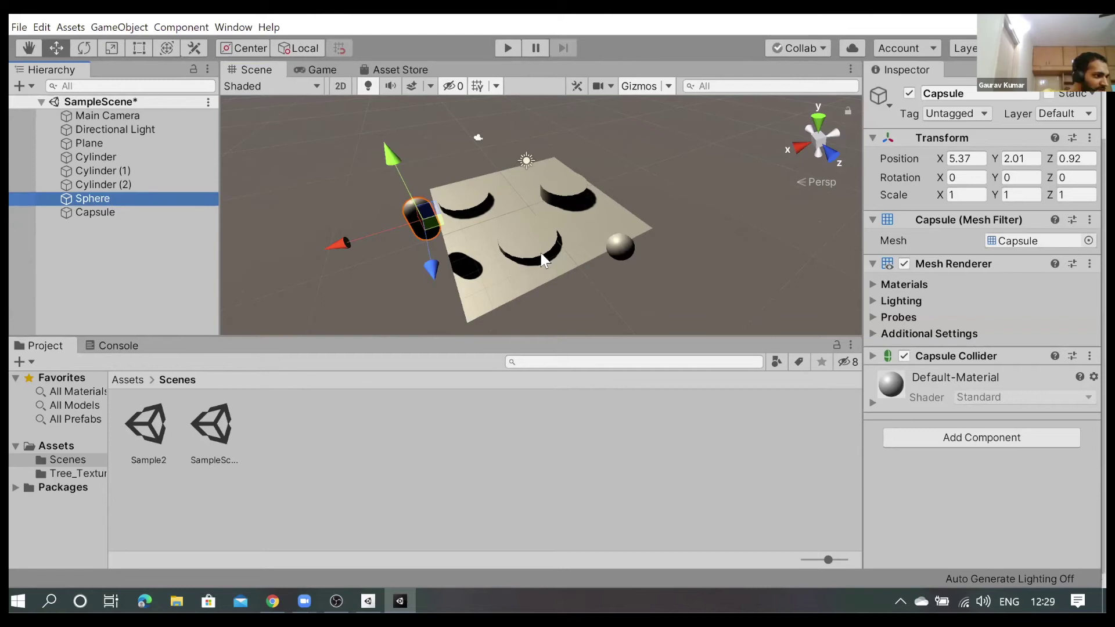
drag(626, 187, 612, 200)
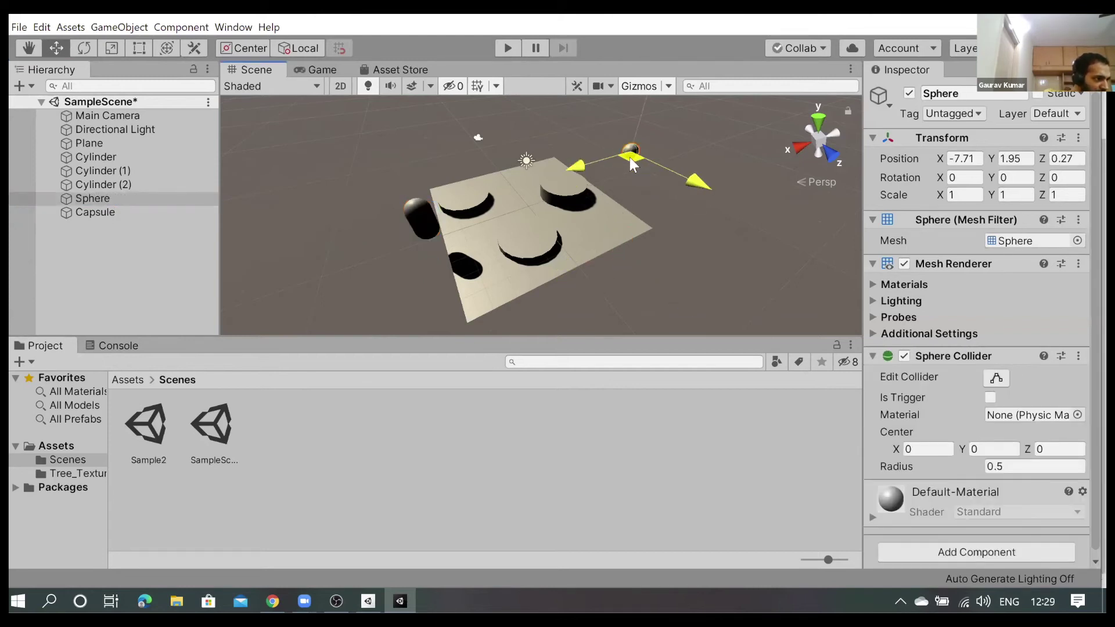
drag(633, 143, 639, 91)
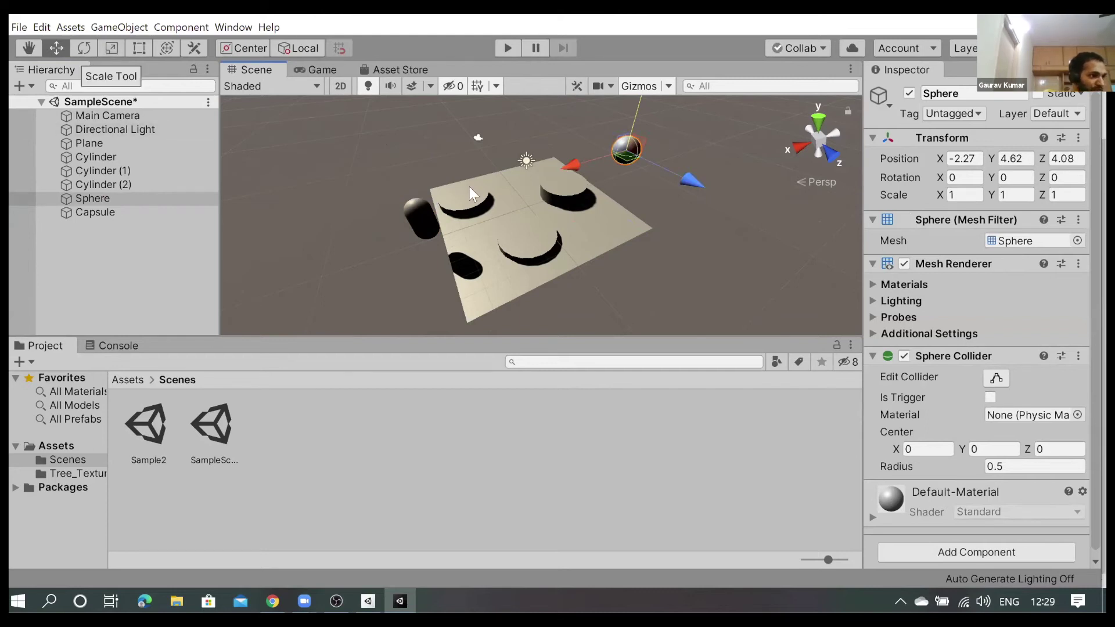
Scale the Sphere to 3 on the X, Y and Z axes
click(959, 194)
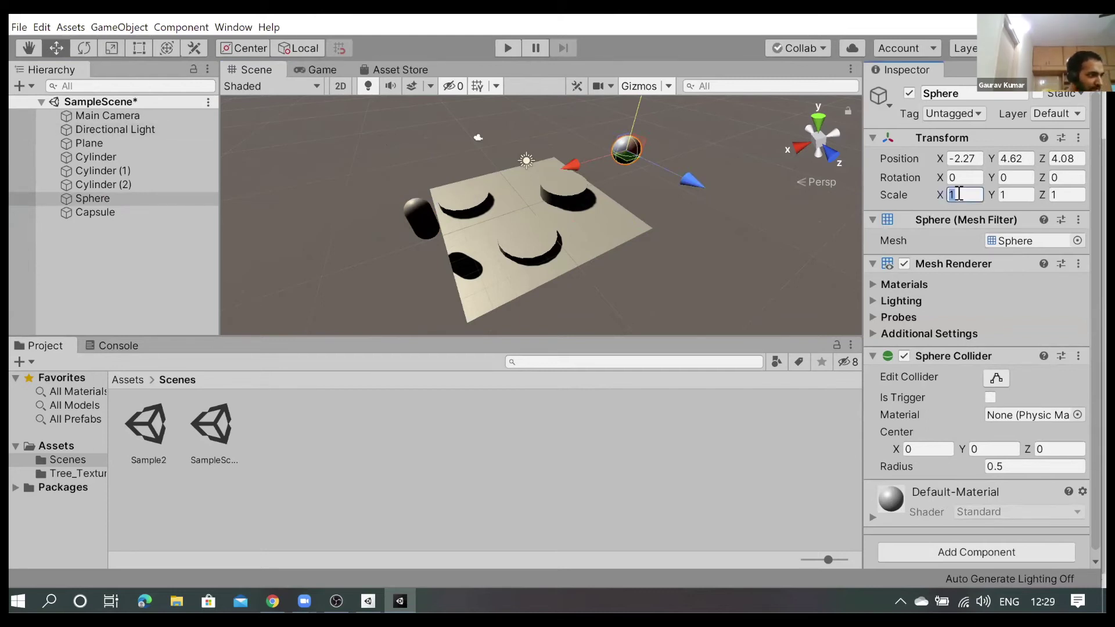
text(3)
click(1058, 194)
text(3)
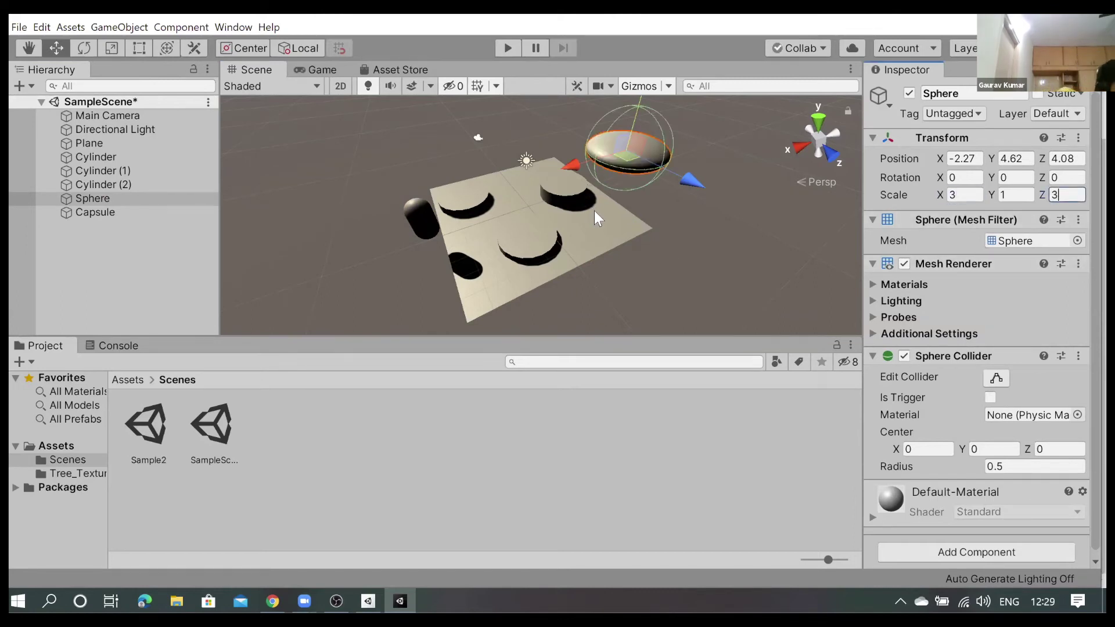
click(1004, 195)
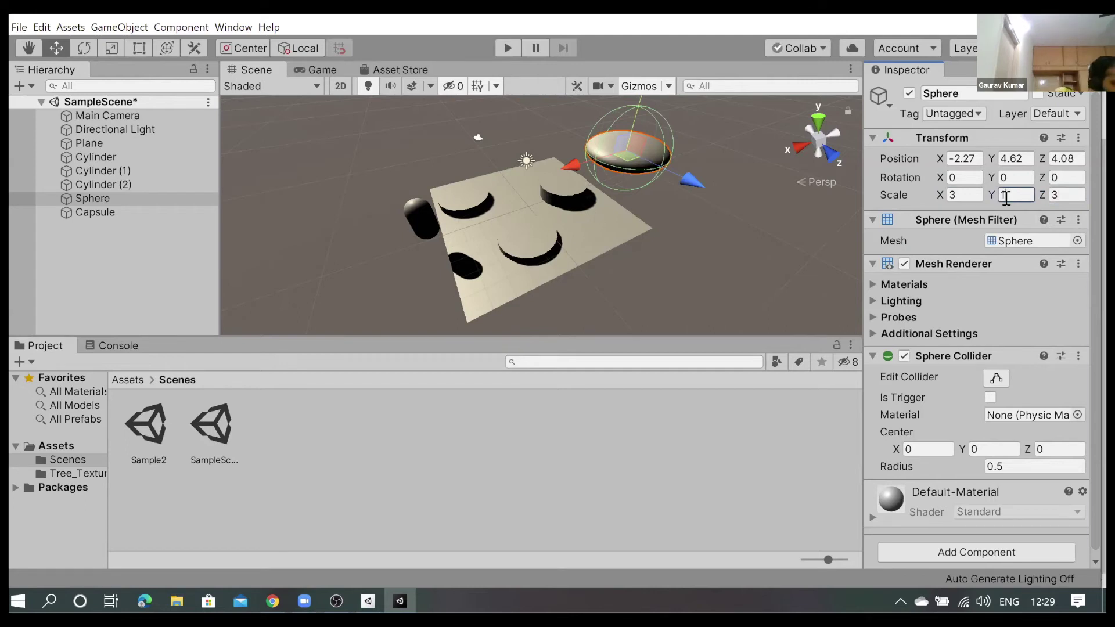
text(3)
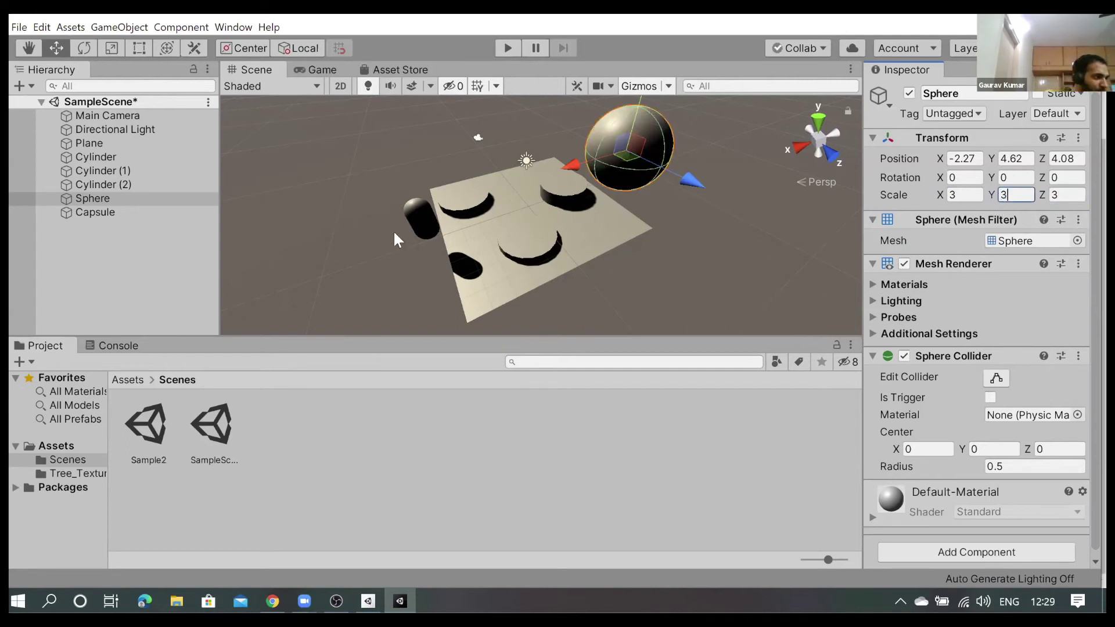
Move the Capsule onto the plane beneath the sphere at X -2.23, Y 1.97, Z 4.41
click(110, 212)
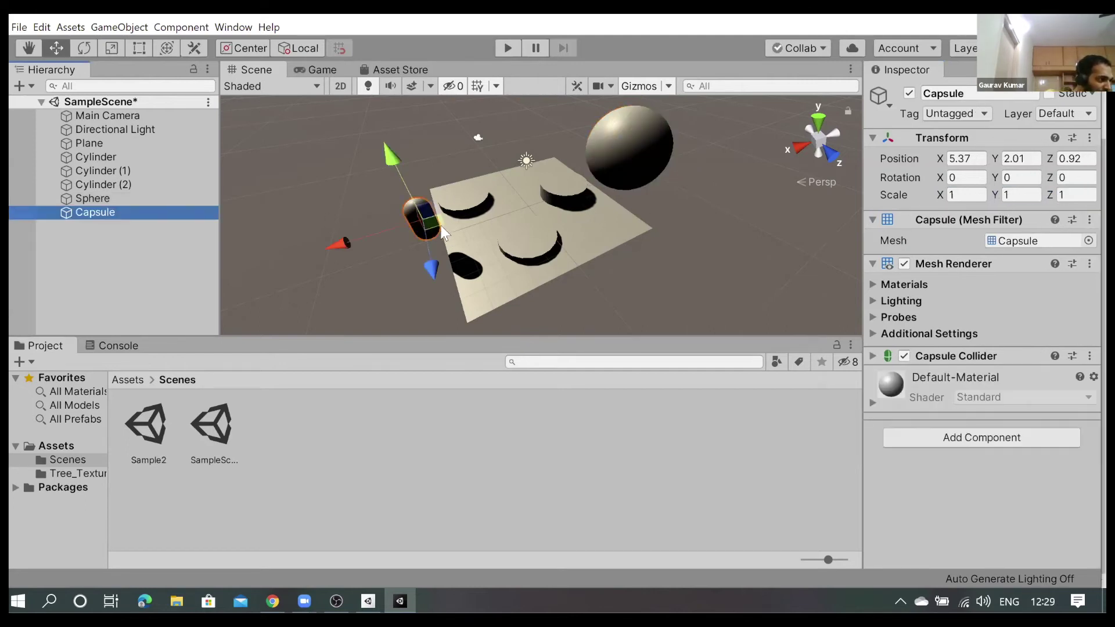
mouse_move(433, 223)
mouse_down()
mouse_move(632, 214)
mouse_move(622, 176)
mouse_move(617, 196)
mouse_up()
click(94, 202)
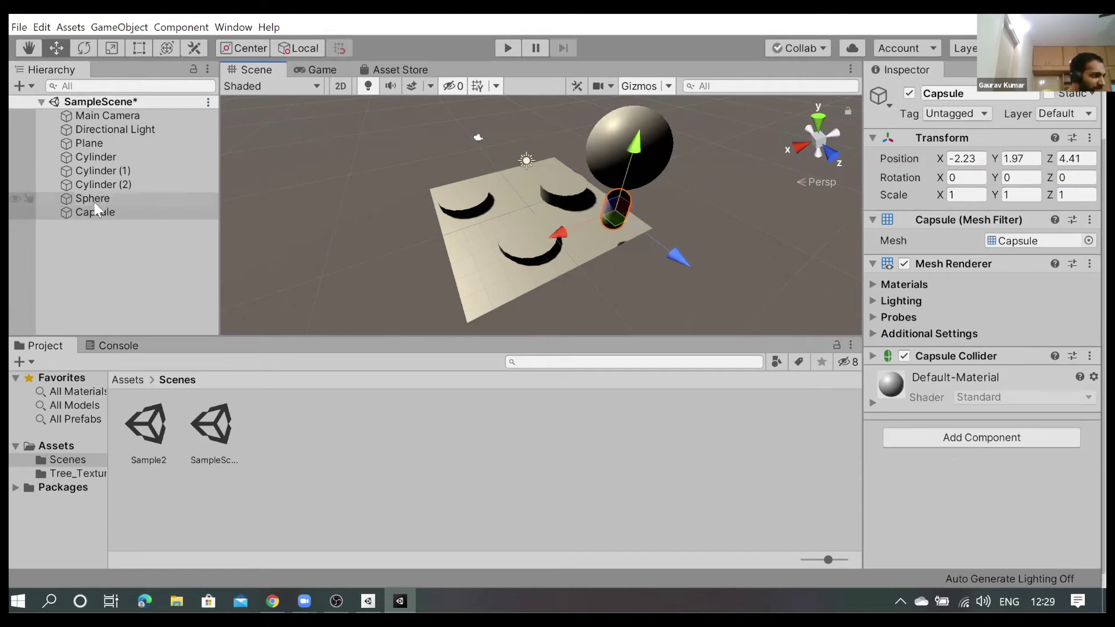
Select both the Sphere and the Capsule and delete them together
key(shift+Down)
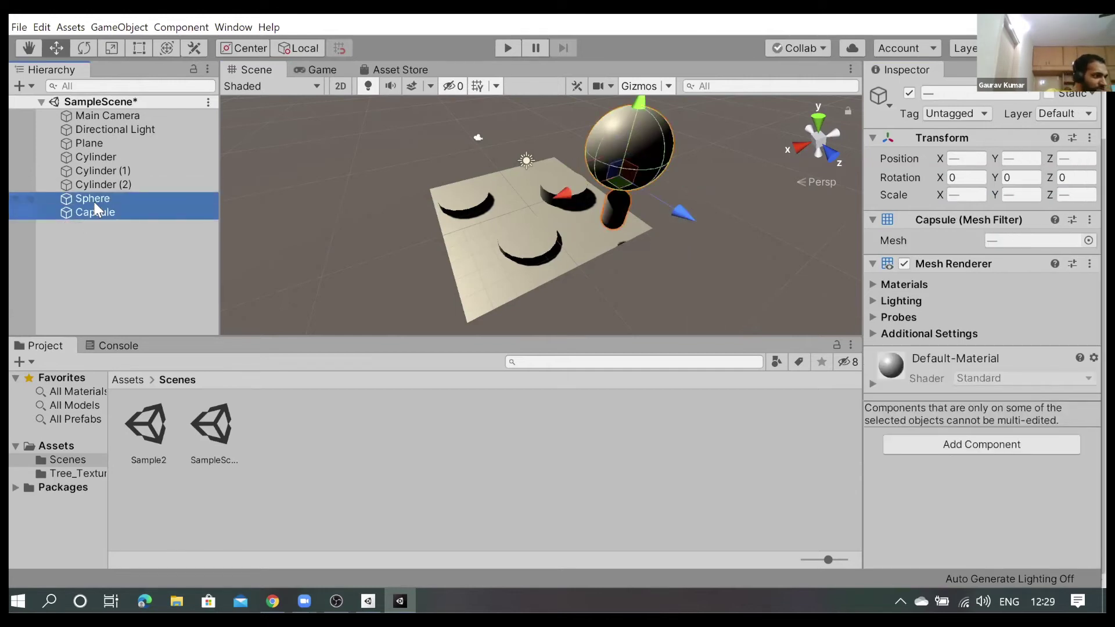
right_click(94, 202)
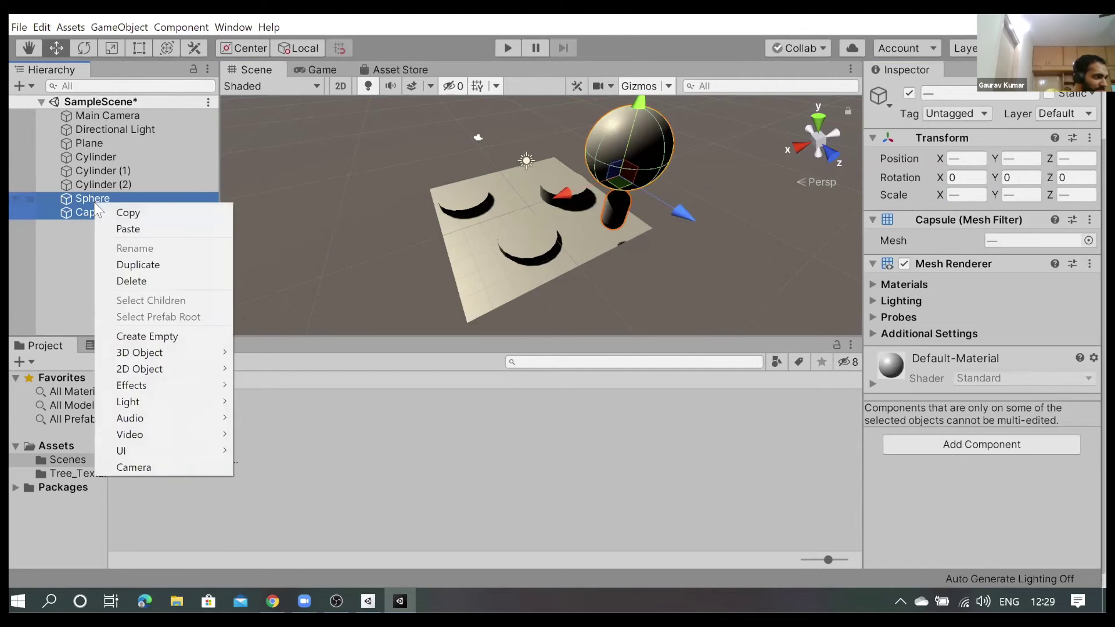
click(146, 281)
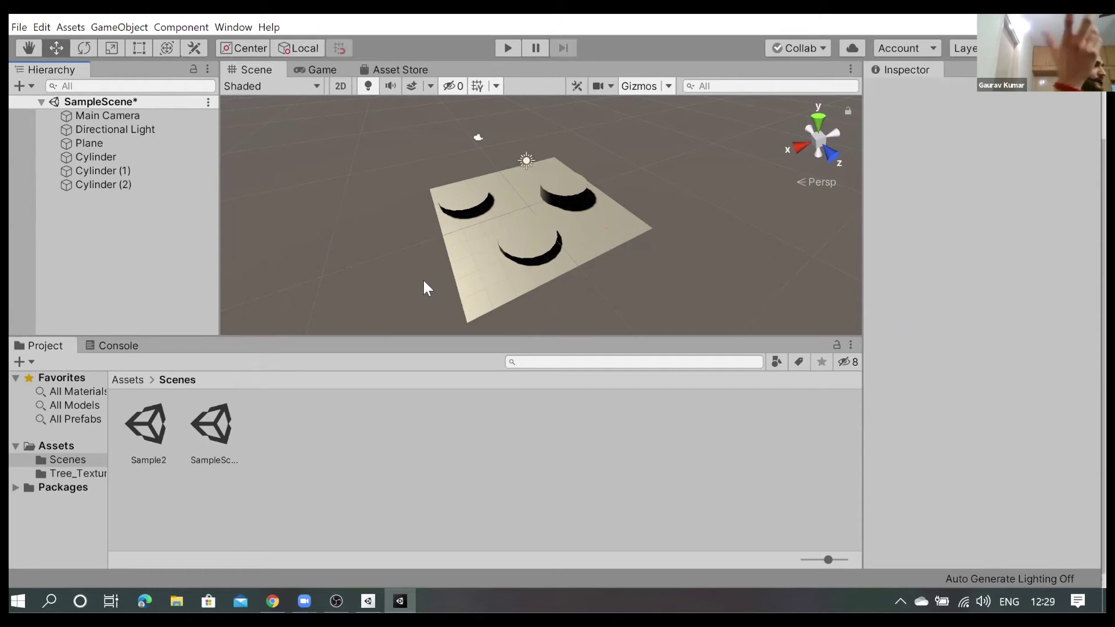
click(19, 86)
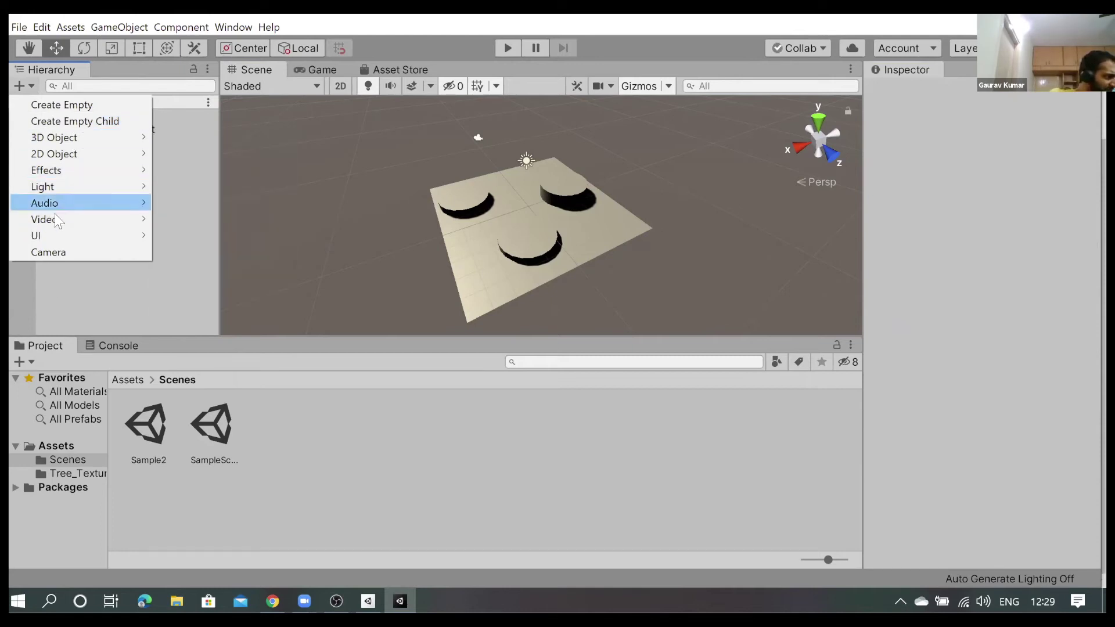
click(46, 275)
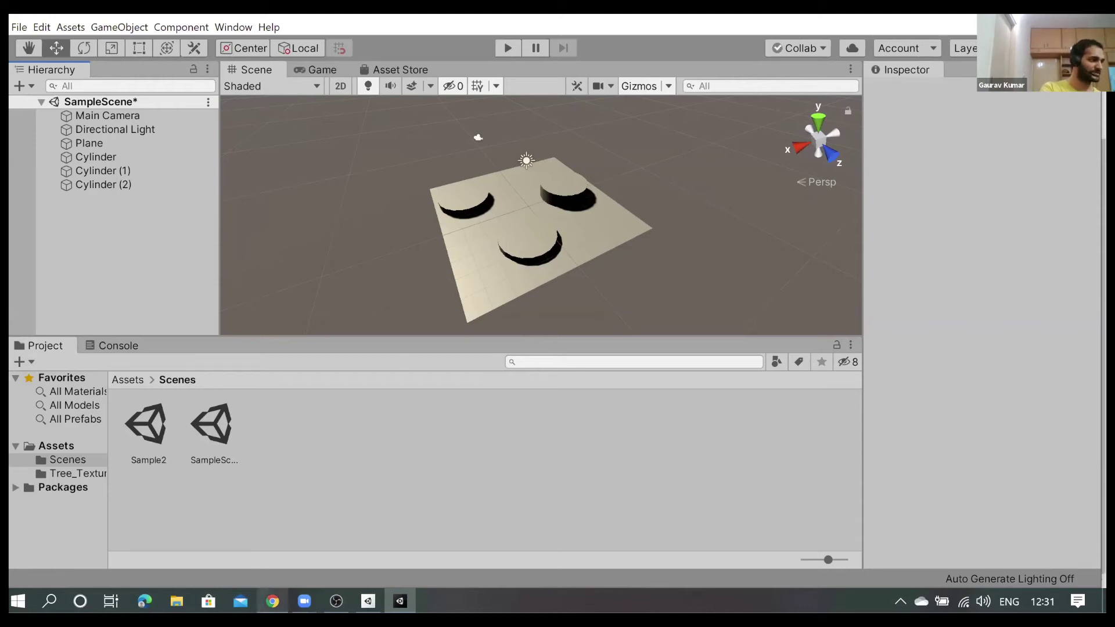
Switch to Chrome and search Google for 'unity assets' in a new tab
click(273, 601)
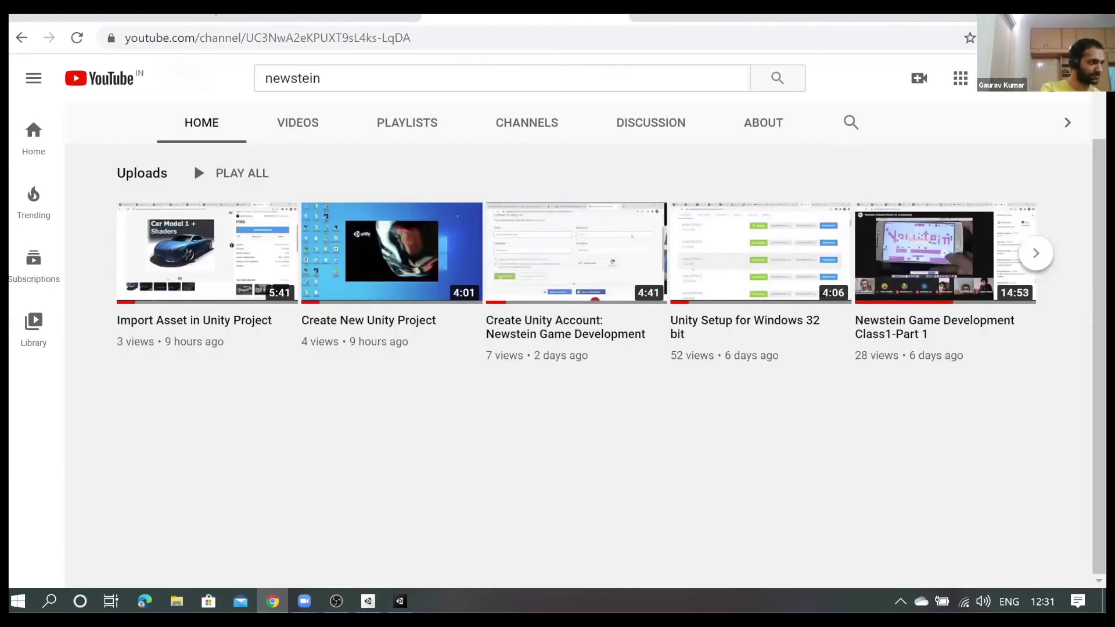
key(ctrl+t)
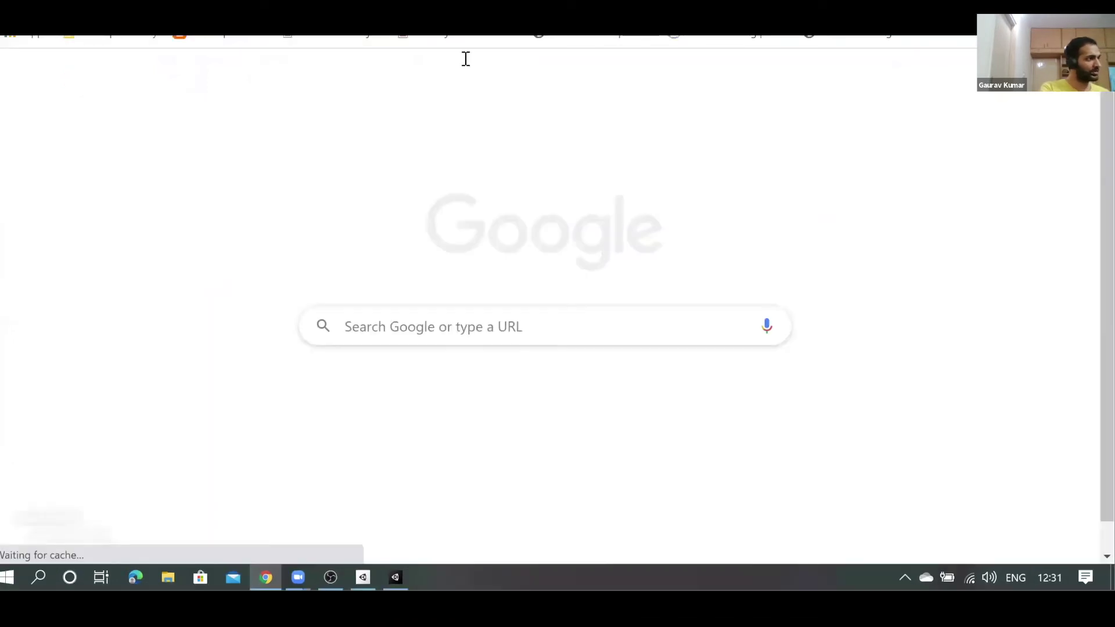
click(467, 36)
text(u)
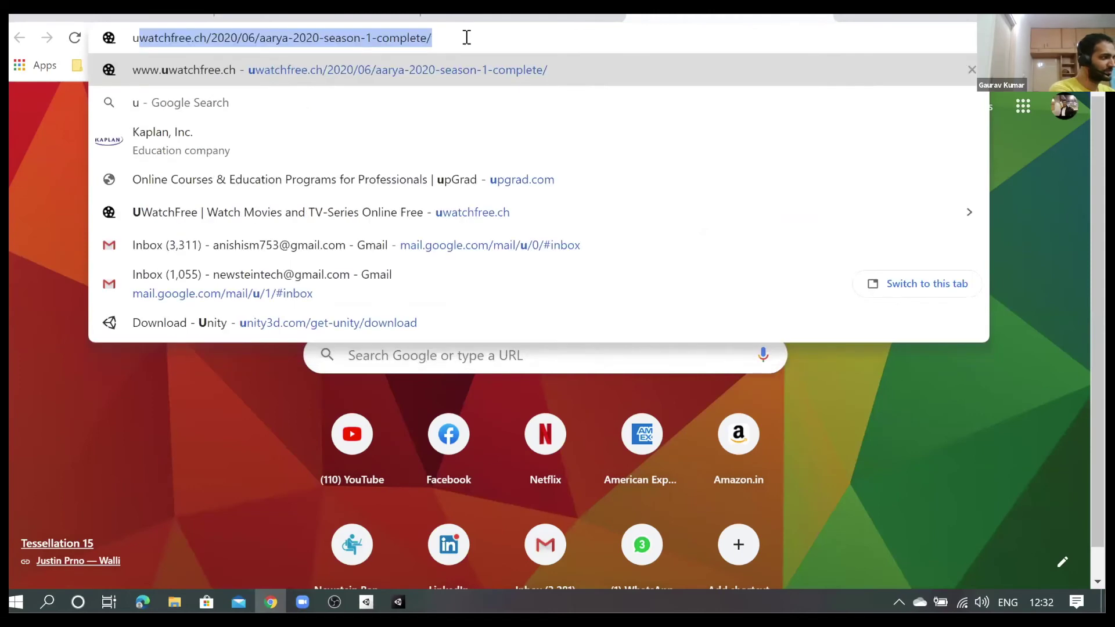
text(nity ass)
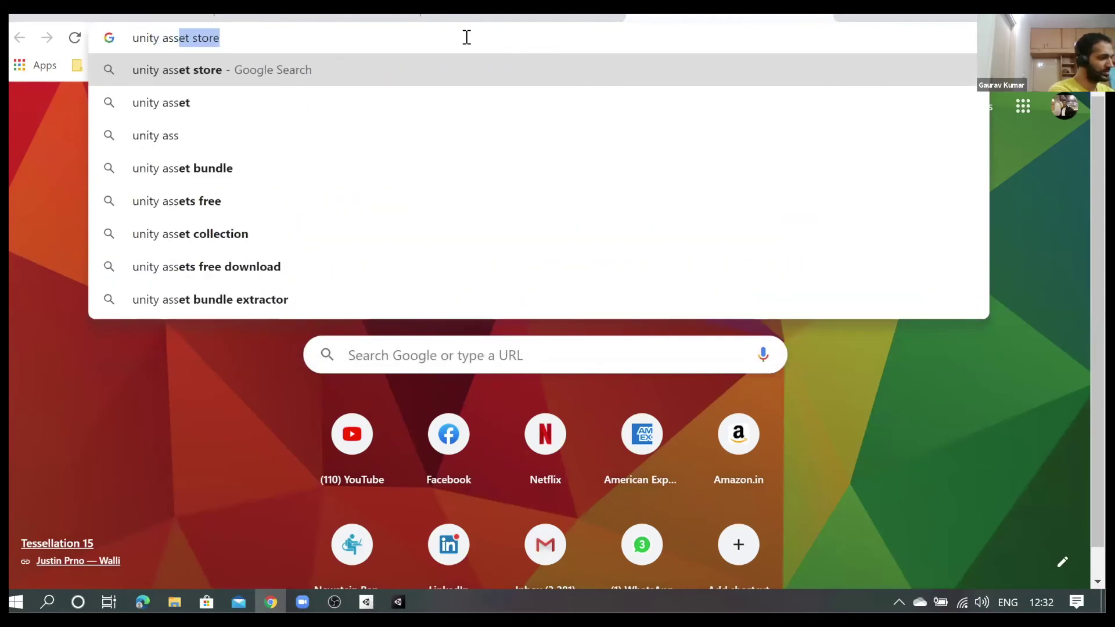
text(ets)
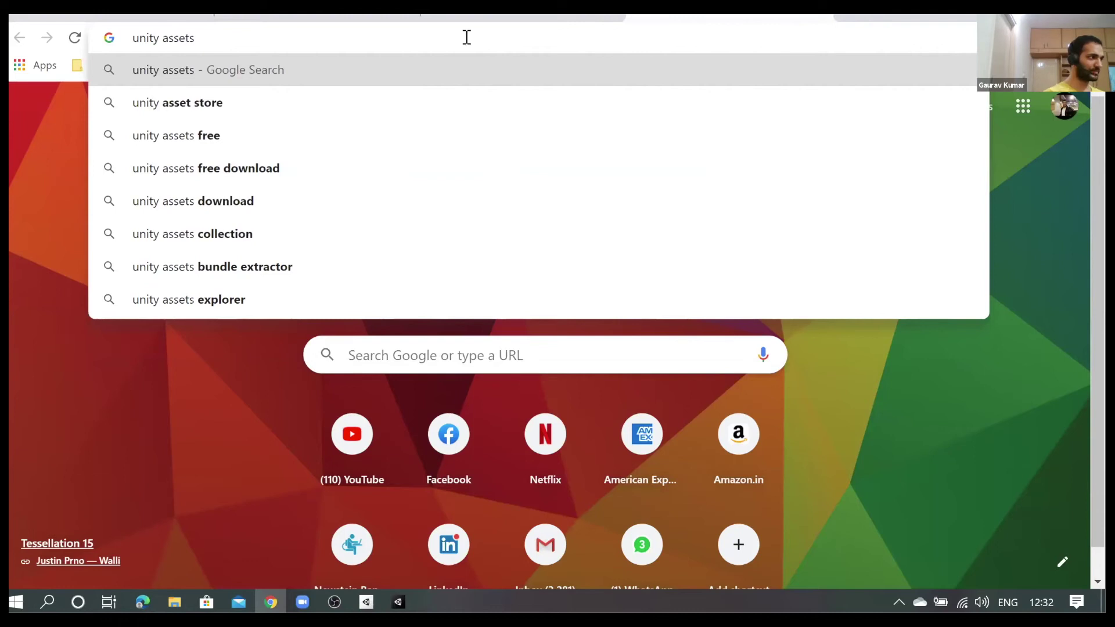
key(Return)
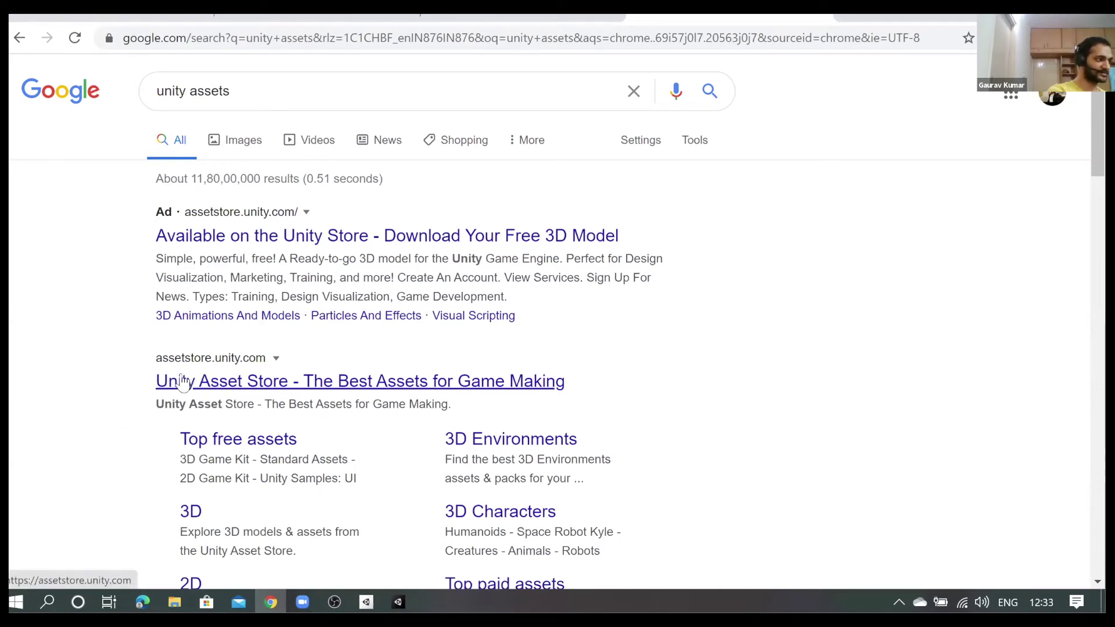
Open assetstore.unity.com from the results and sign out of the current account
click(214, 389)
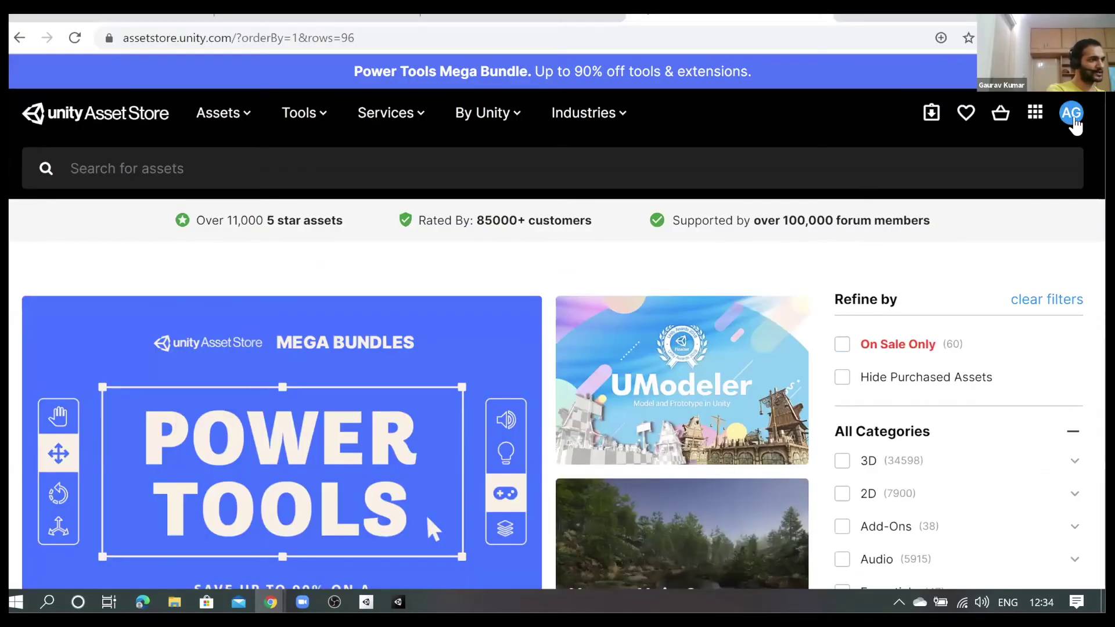
click(1073, 116)
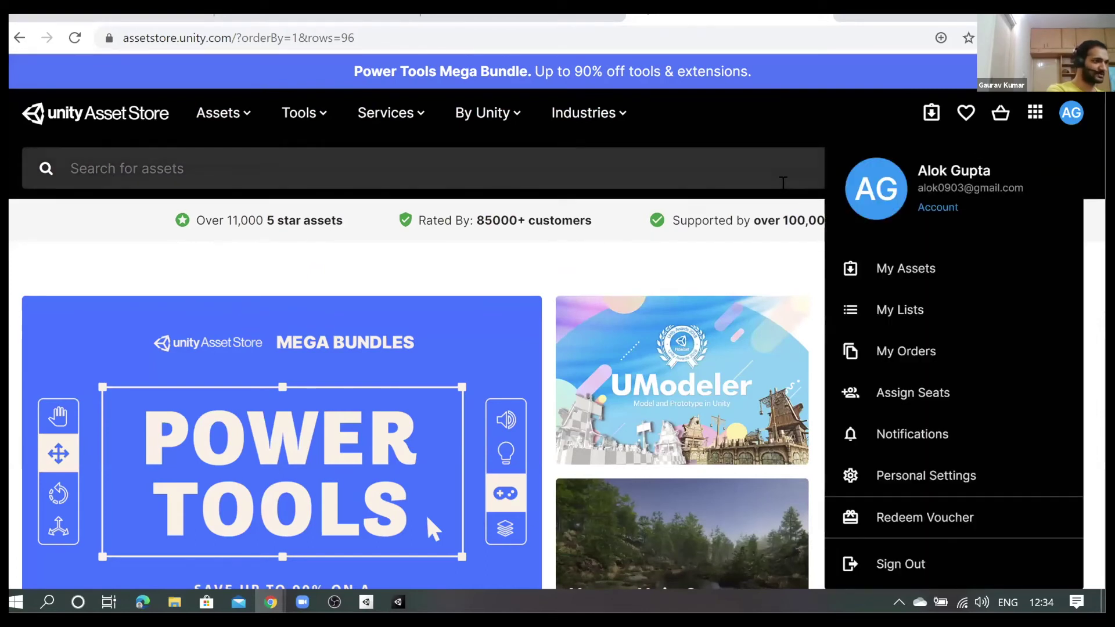
click(775, 146)
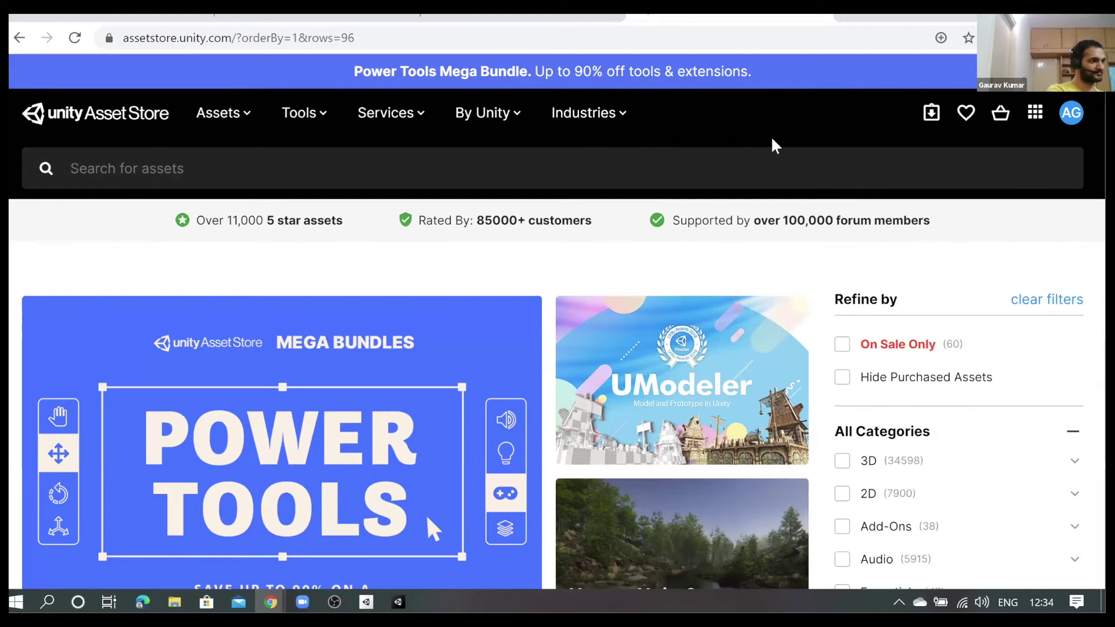
key(alt+Tab)
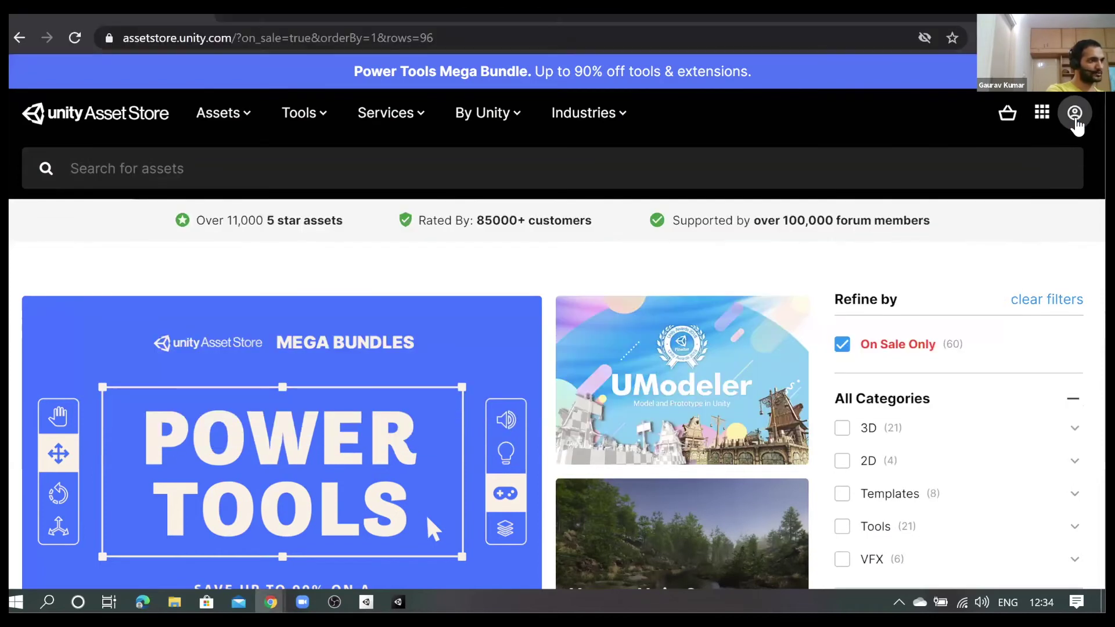
click(1075, 116)
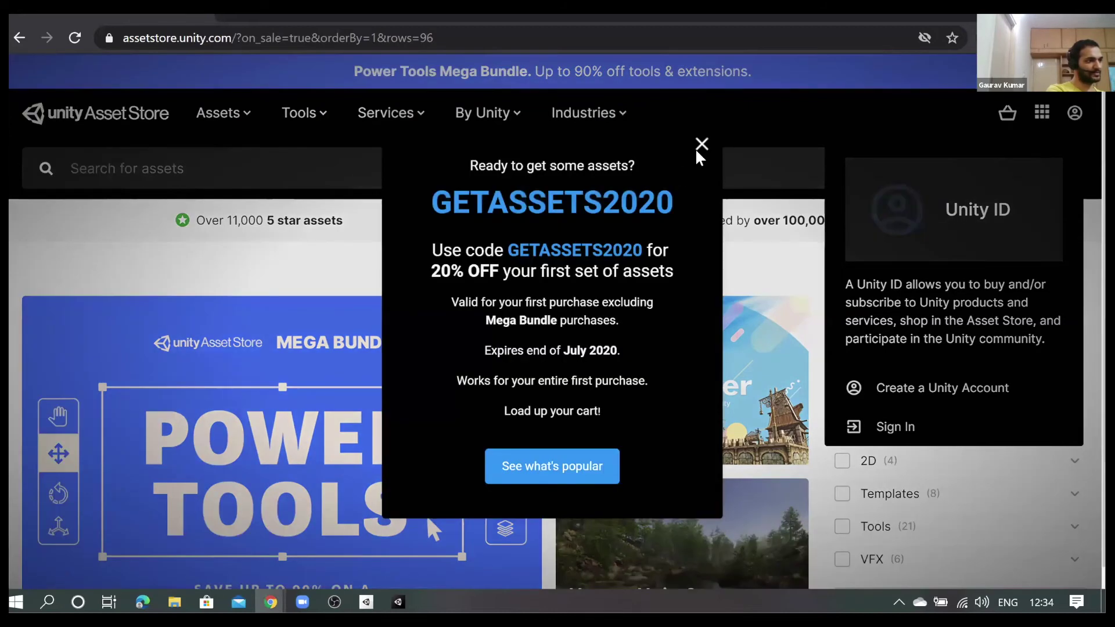
click(701, 144)
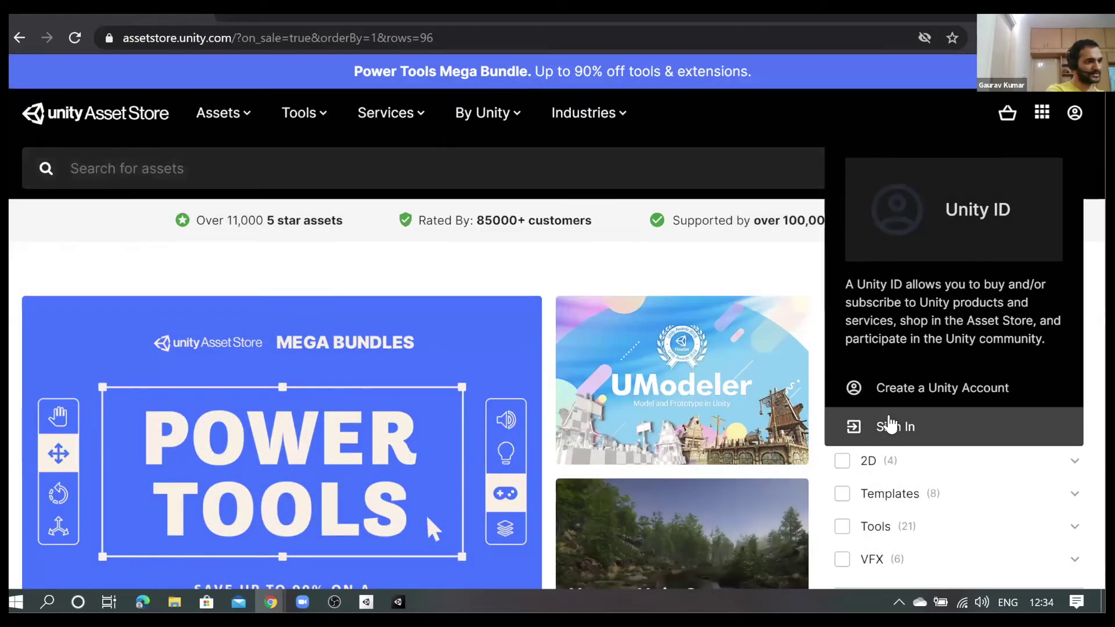
click(890, 426)
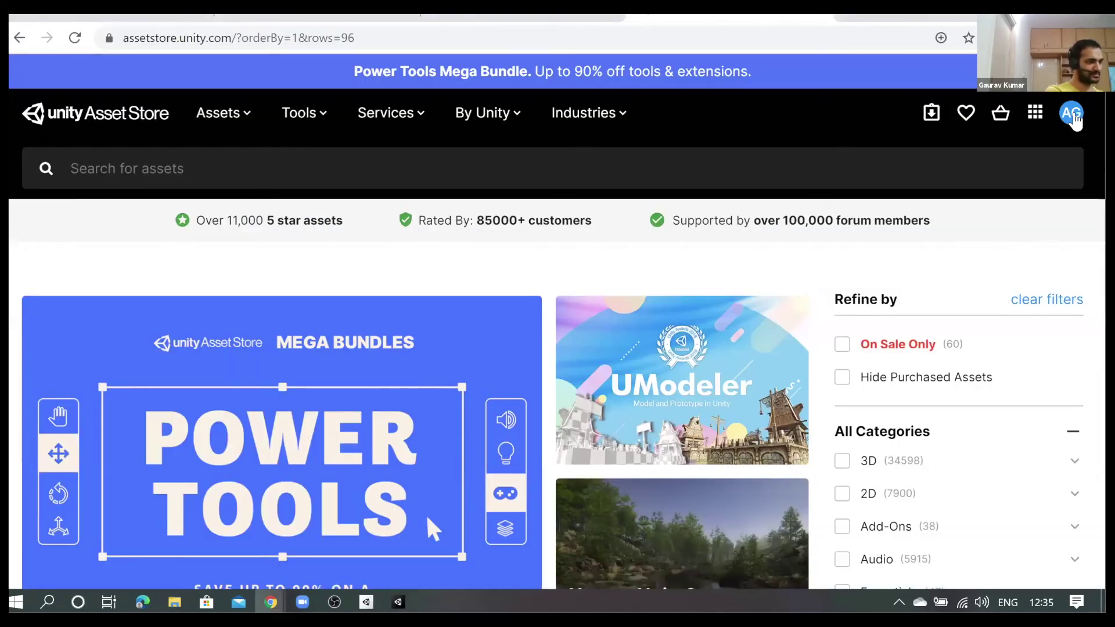
click(1073, 115)
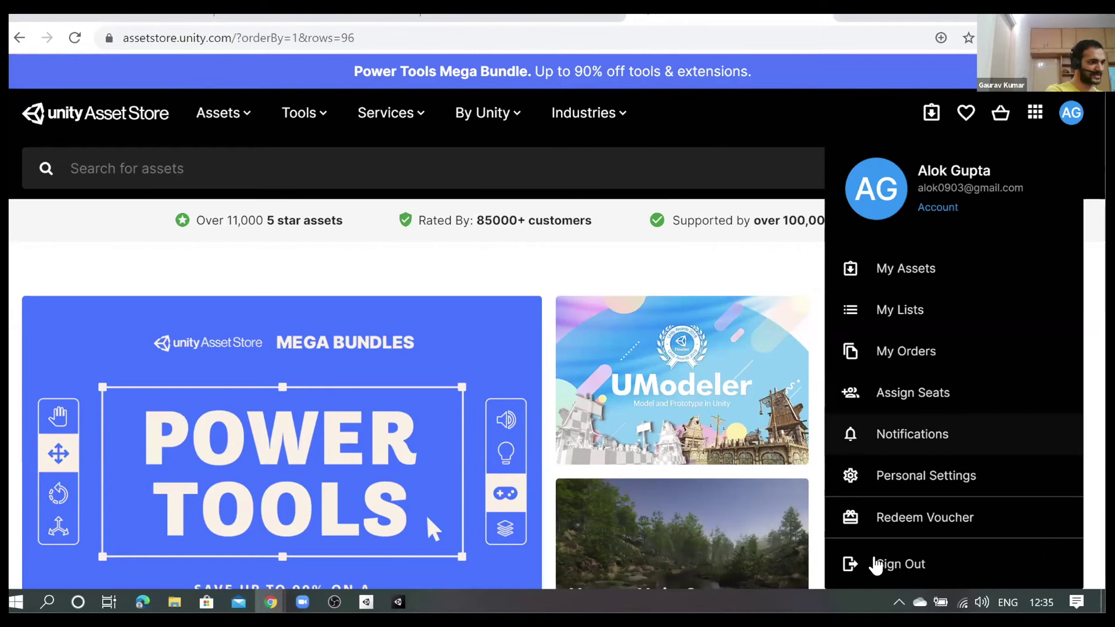
click(876, 565)
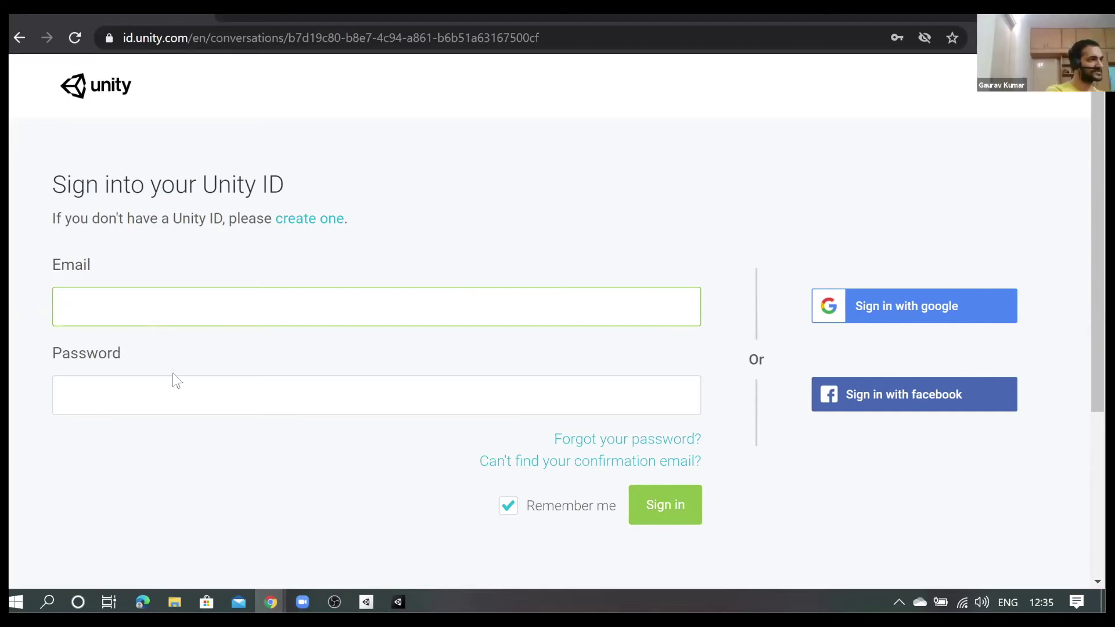
Submit the Unity ID sign-in form with the saved e-mail and password
click(147, 304)
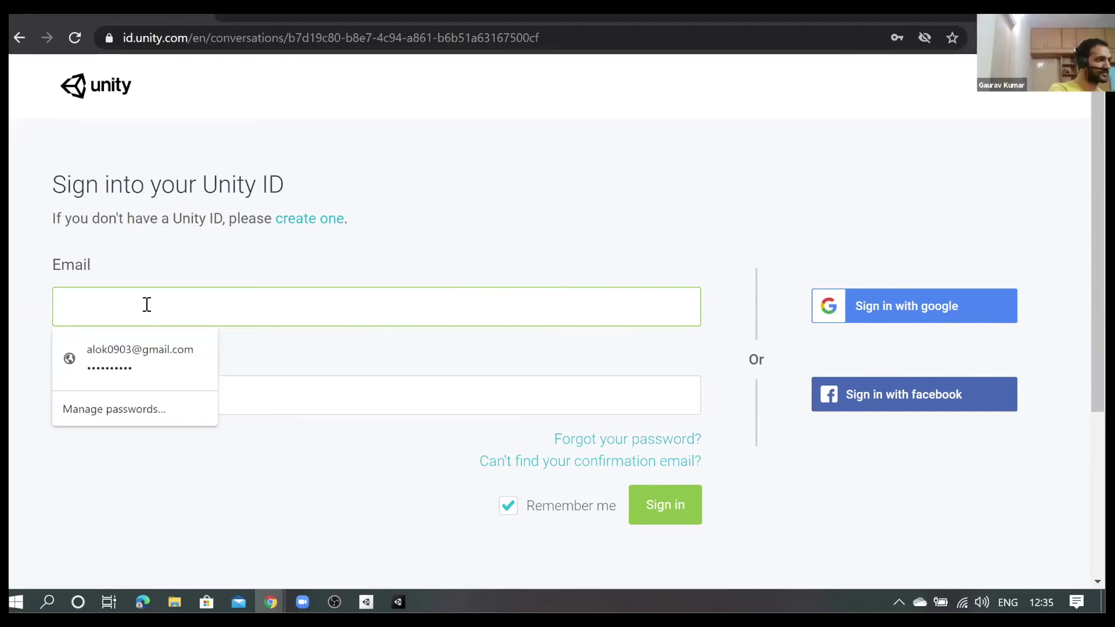
click(154, 351)
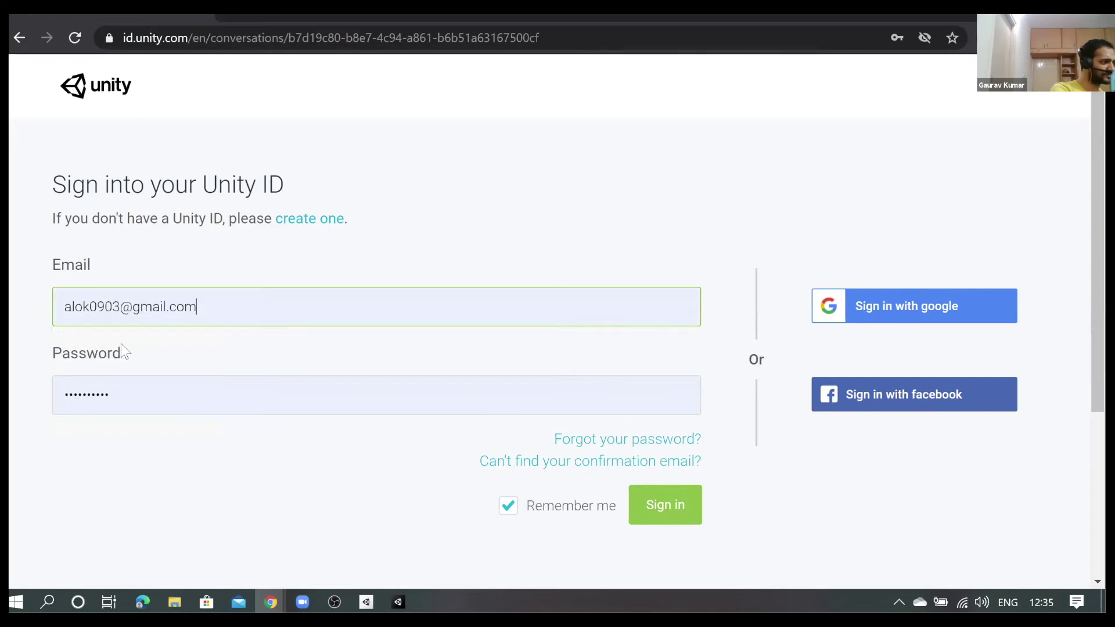
click(119, 395)
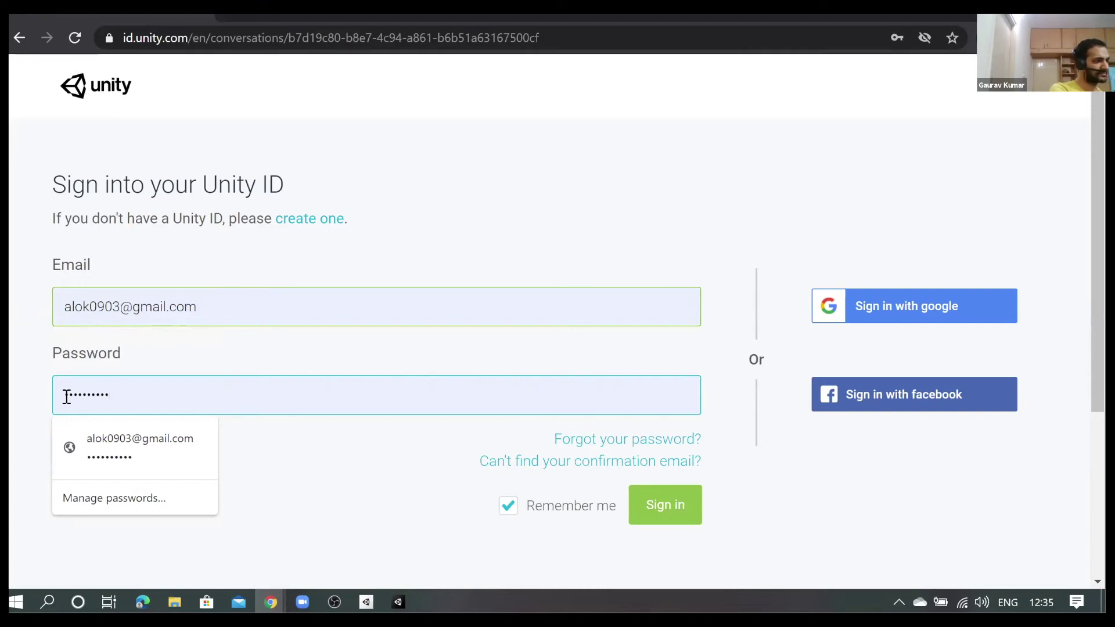
key(Return)
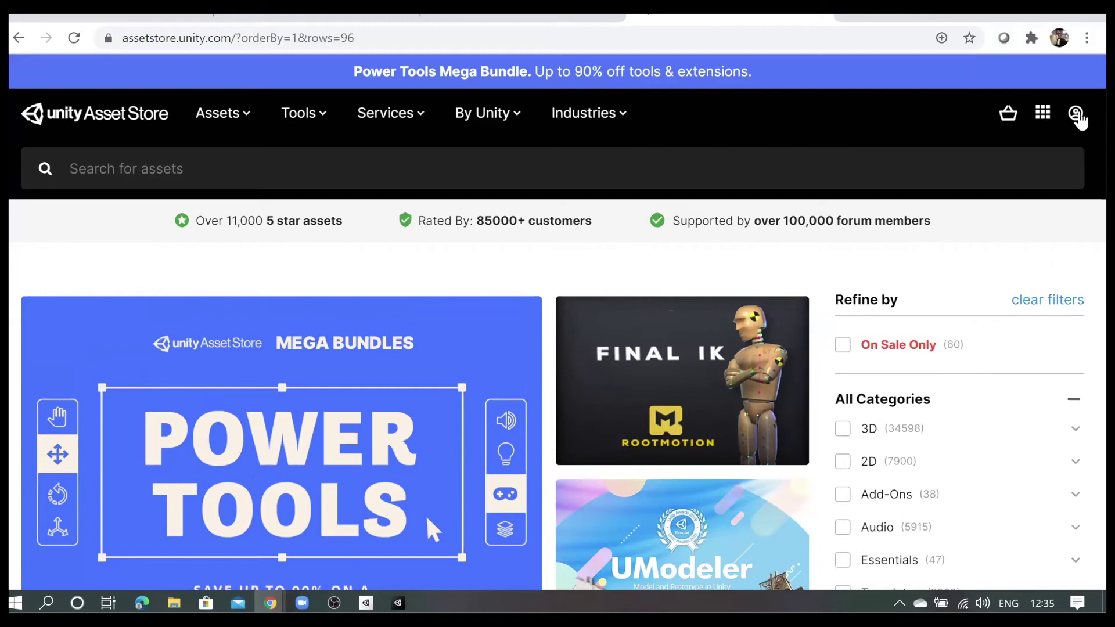
Sign in to Unity ID using the first Google account and confirm the signed-in user
click(1075, 115)
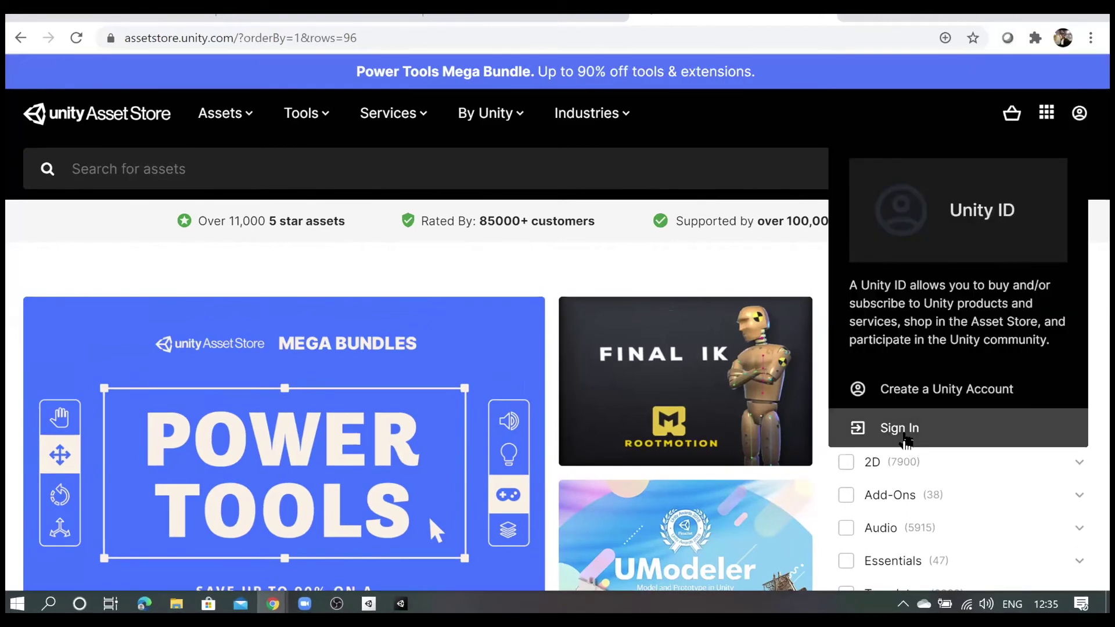
click(904, 436)
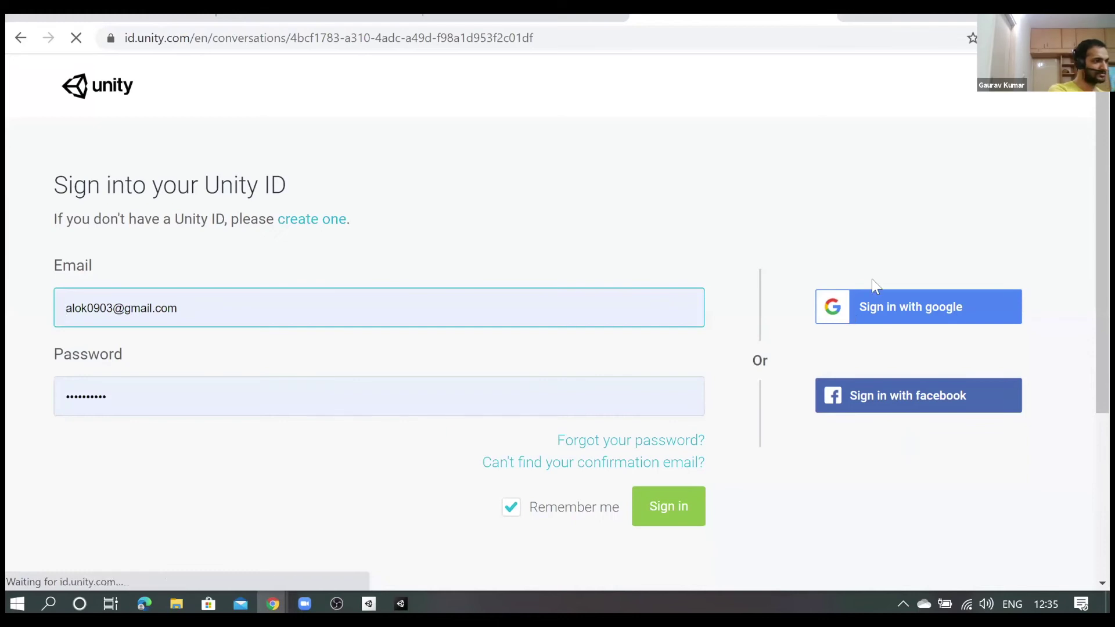
click(953, 316)
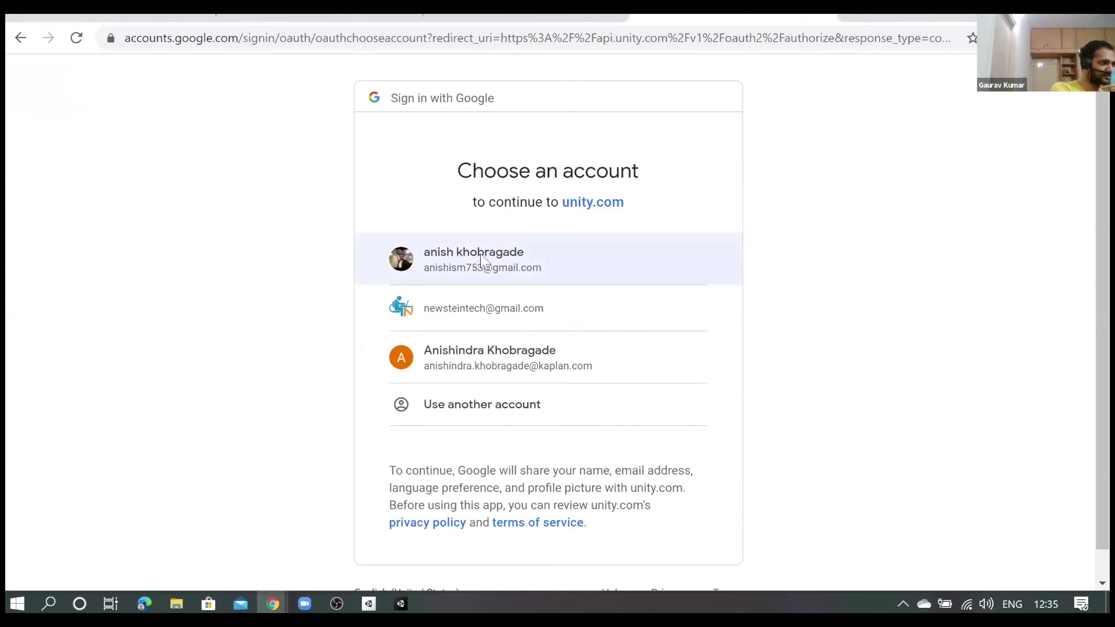
click(480, 254)
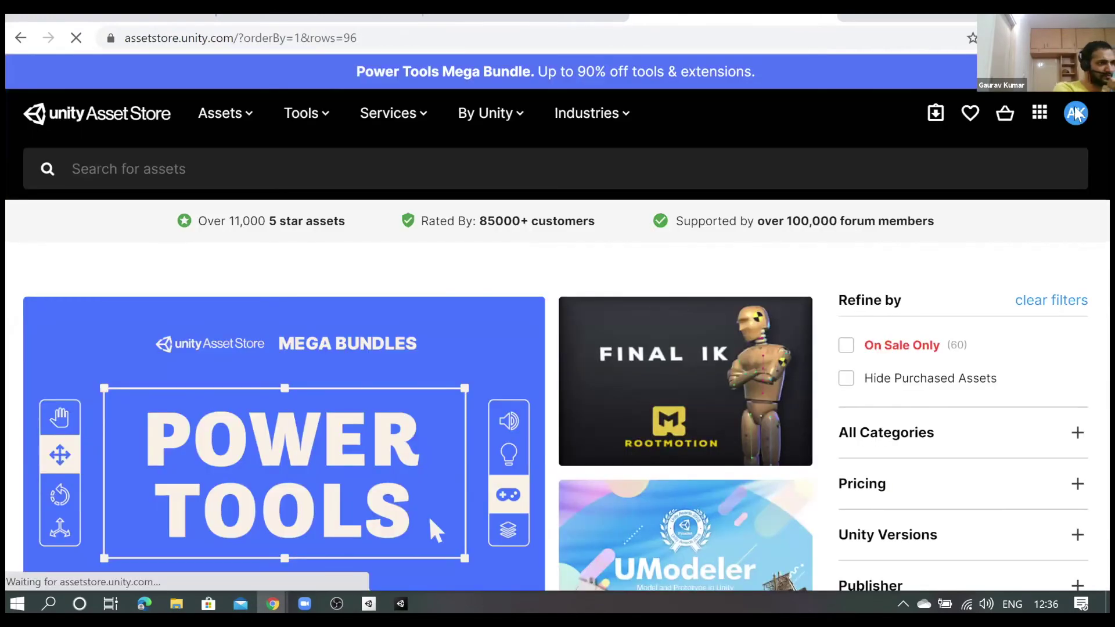
click(1075, 113)
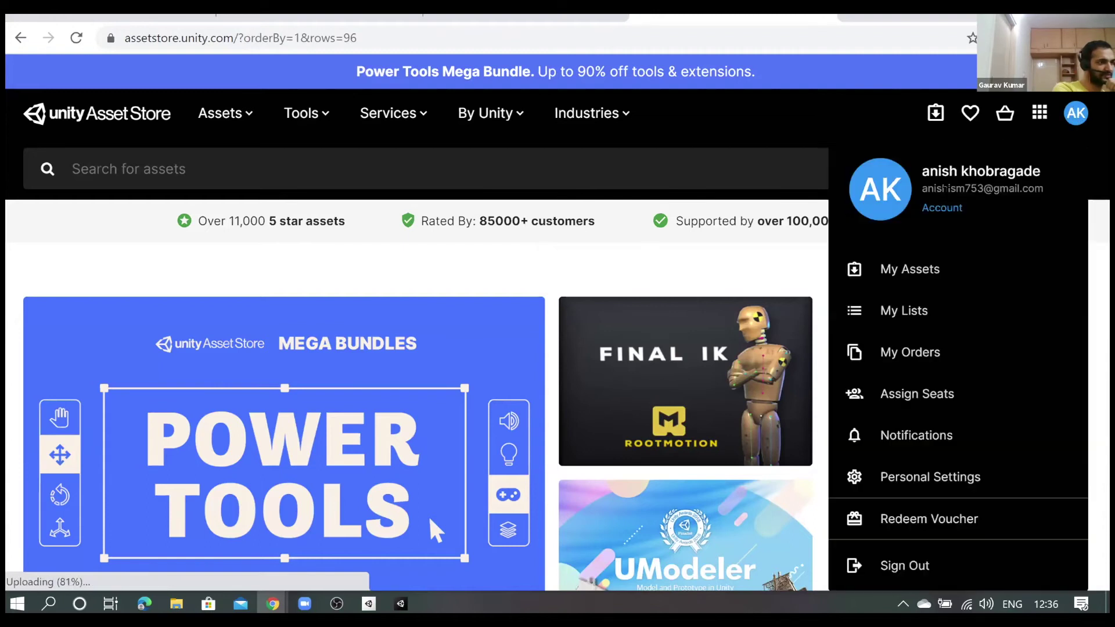
Close the account menu and browse down the asset grid before returning to the top
click(727, 140)
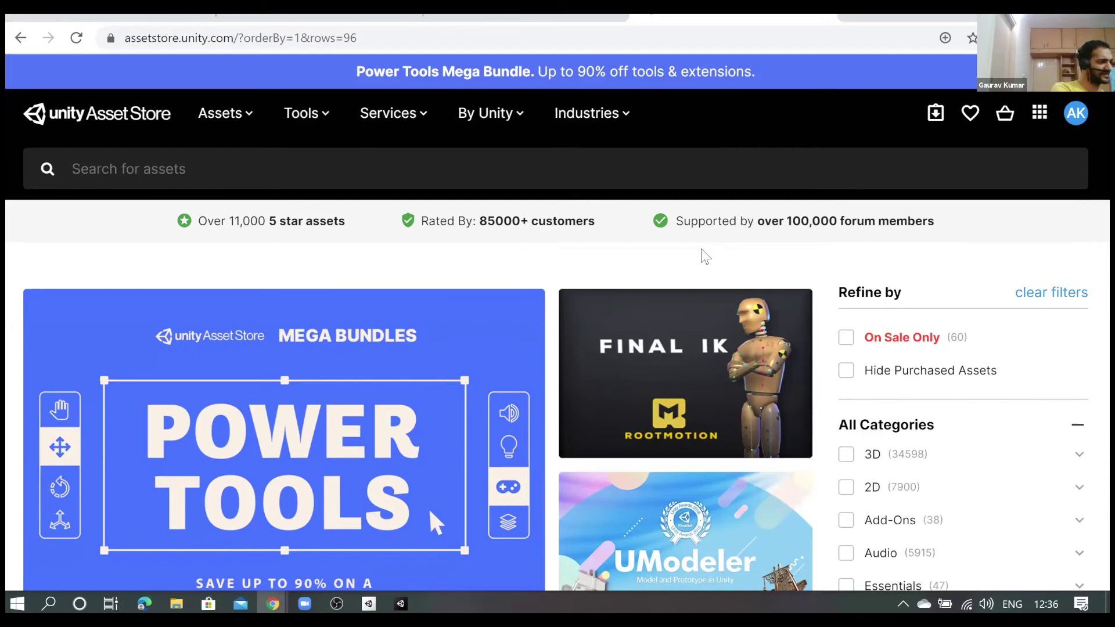
scroll(704, 255, down, 8)
scroll(702, 257, down, 4)
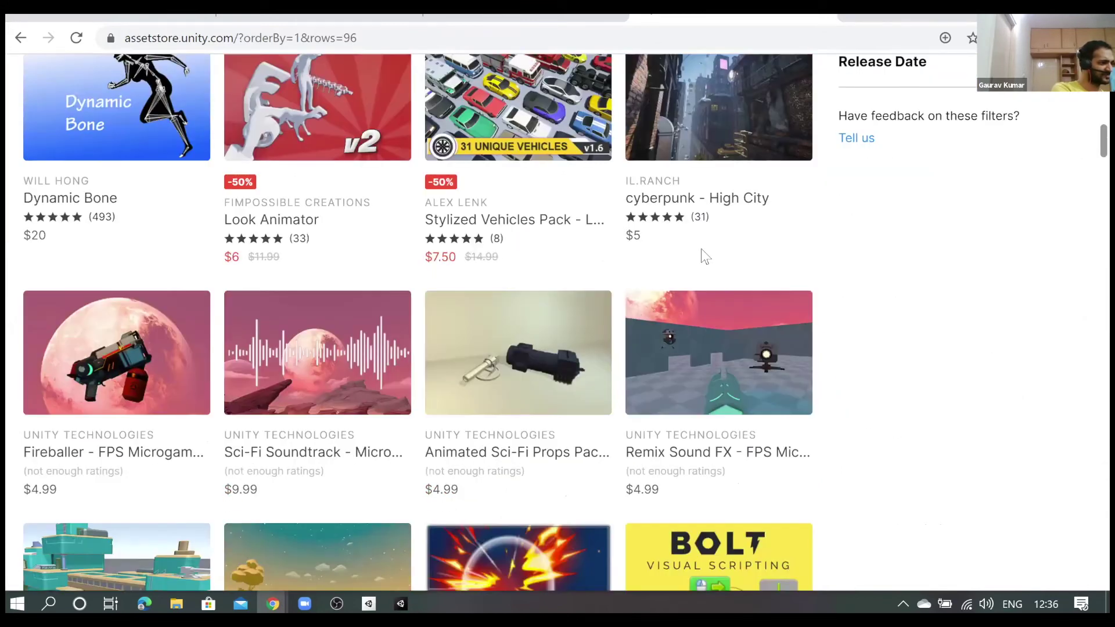
scroll(704, 255, down, 1)
scroll(703, 255, down, 6)
scroll(703, 255, down, 4)
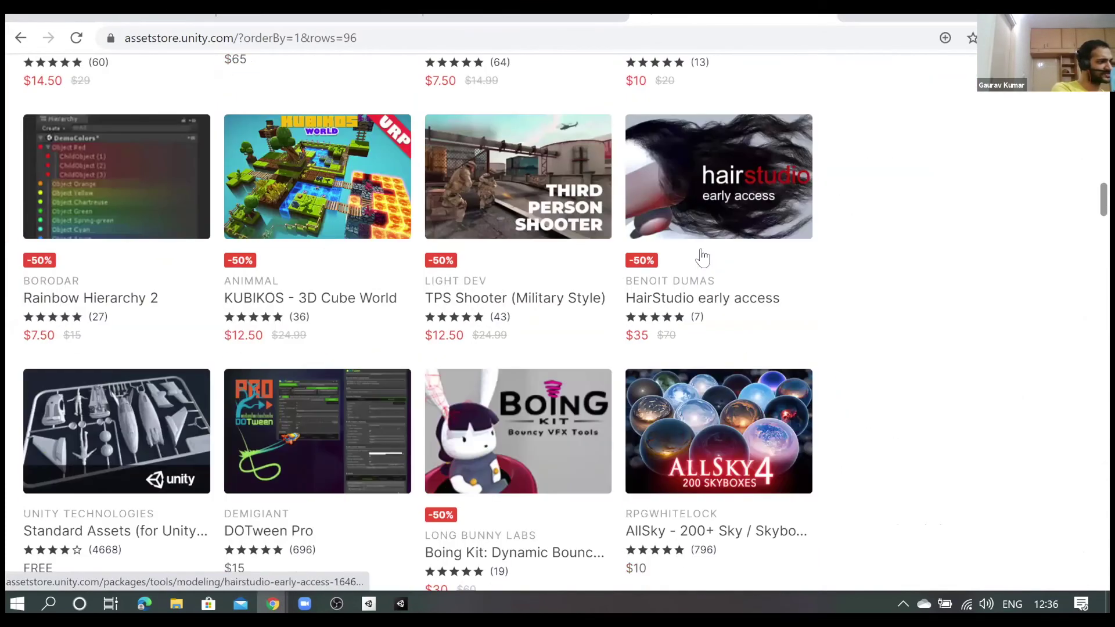
scroll(703, 256, down, 1)
scroll(703, 255, down, 3)
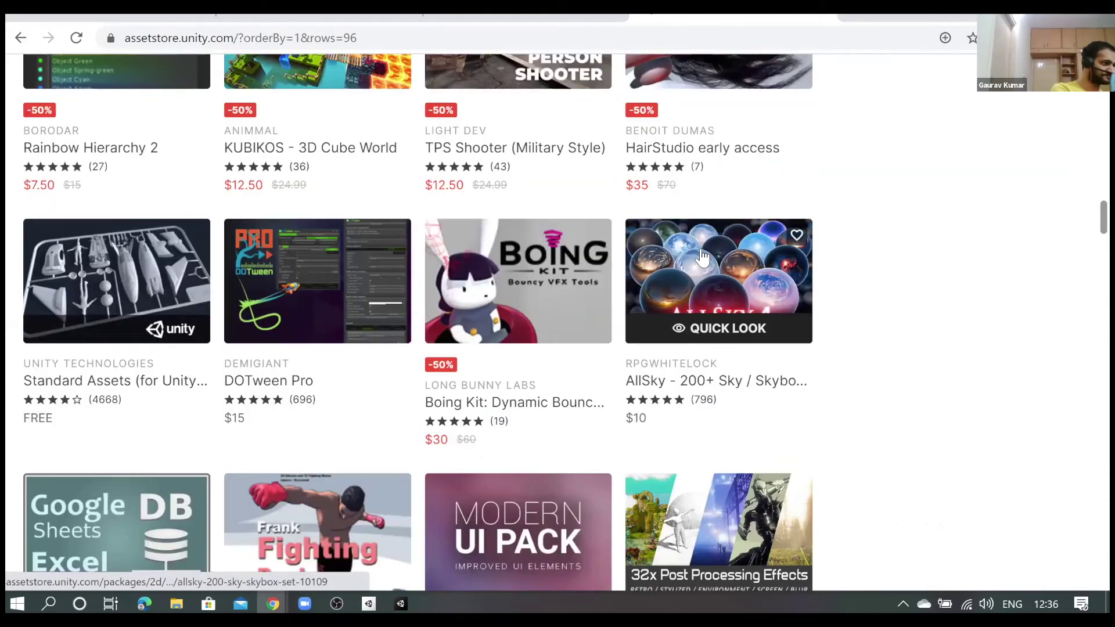
scroll(398, 209, up, 10)
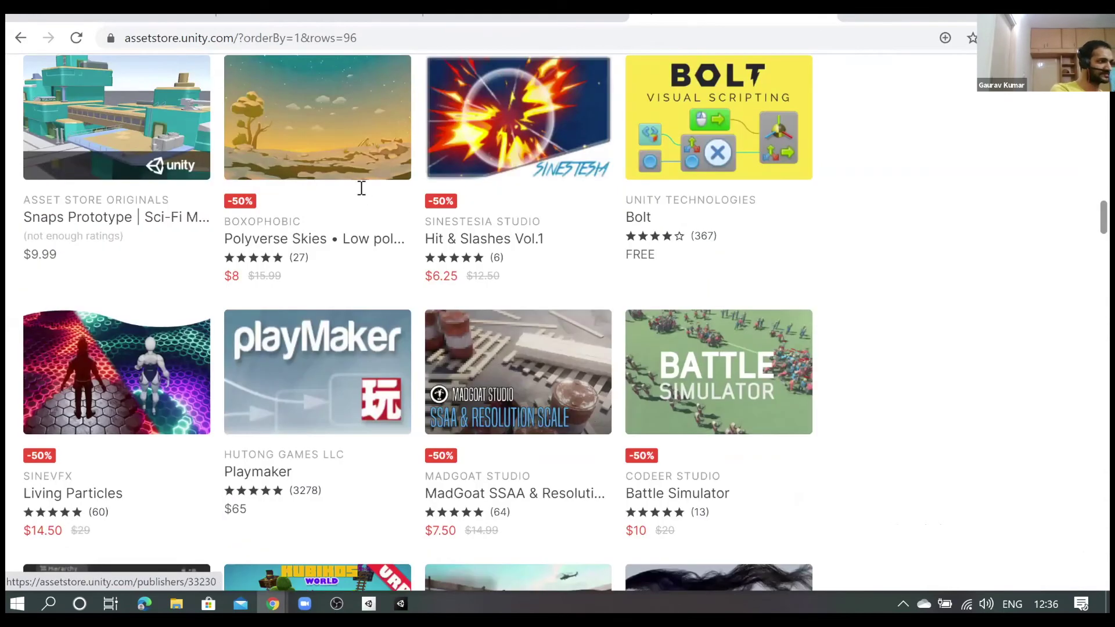
scroll(362, 187, up, 15)
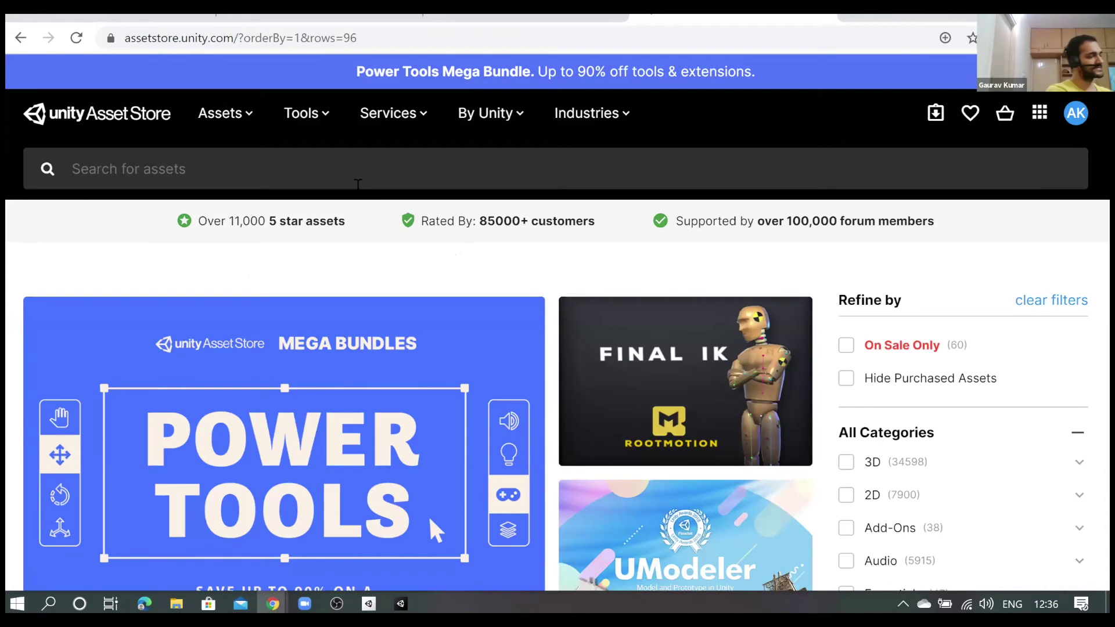
Search the Asset Store for 'car' and dismiss the suggestions list
click(358, 183)
text(car)
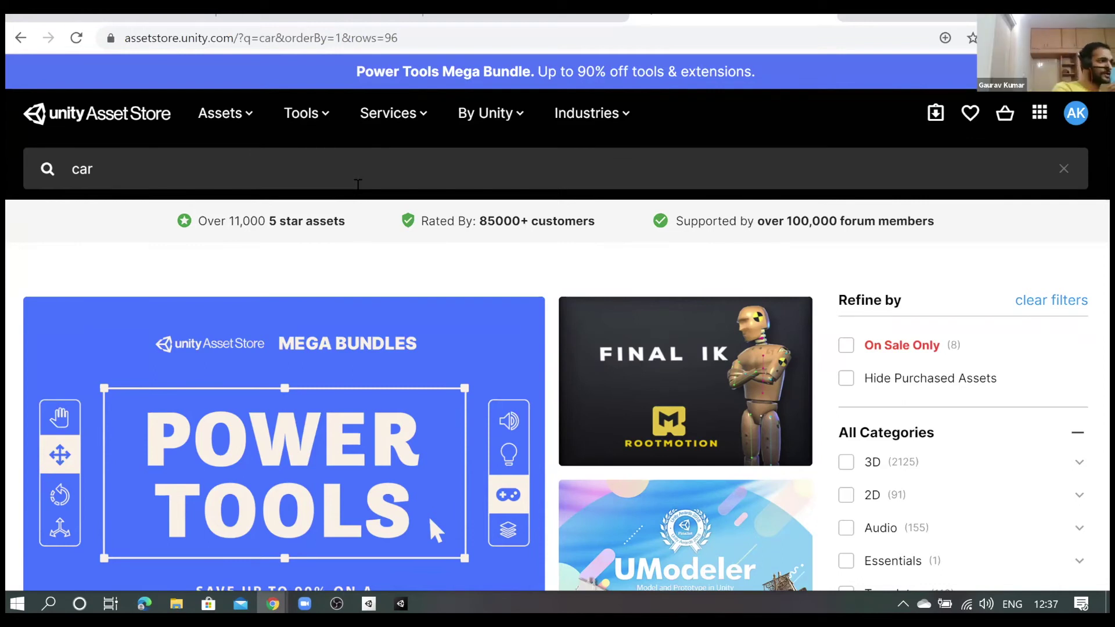
click(125, 173)
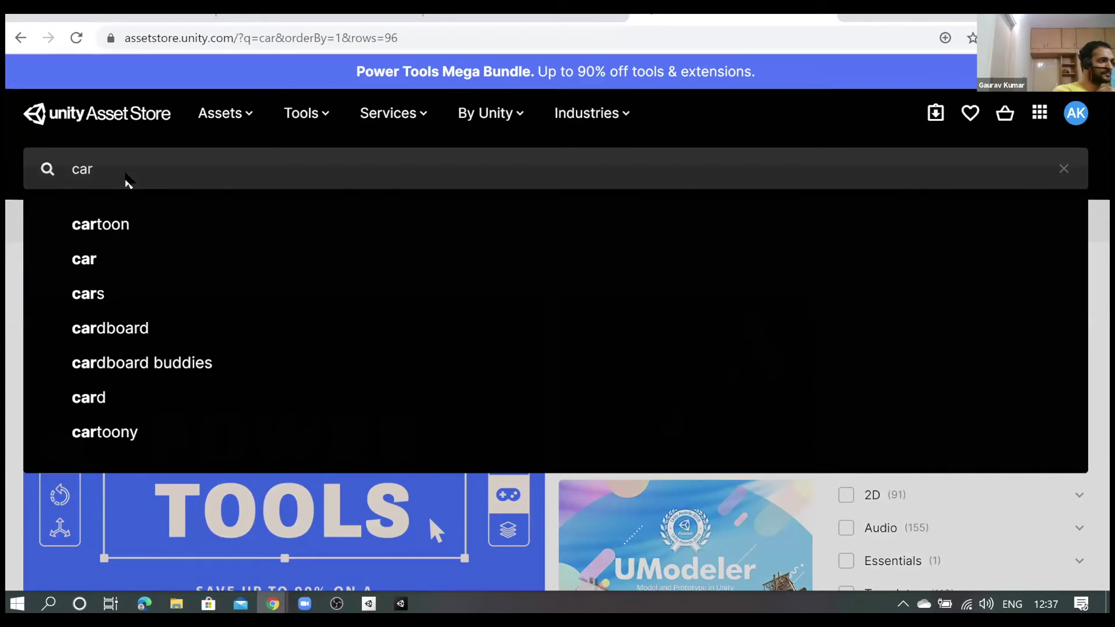
key(Escape)
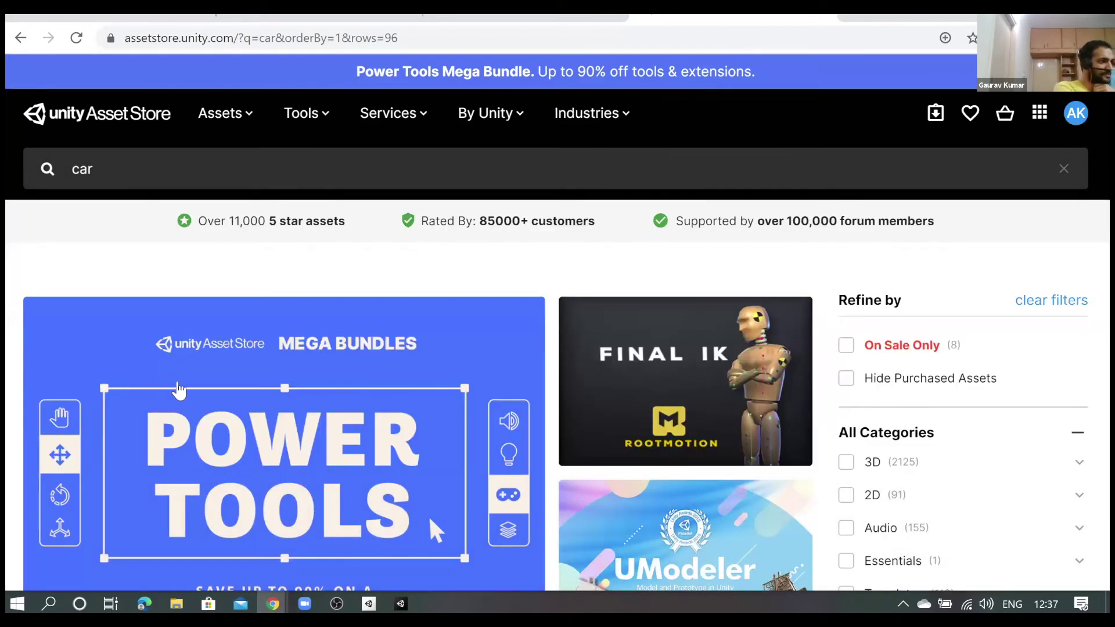
Browse the car results, including Tiny Car Controller at $9.99
scroll(179, 390, down, 4)
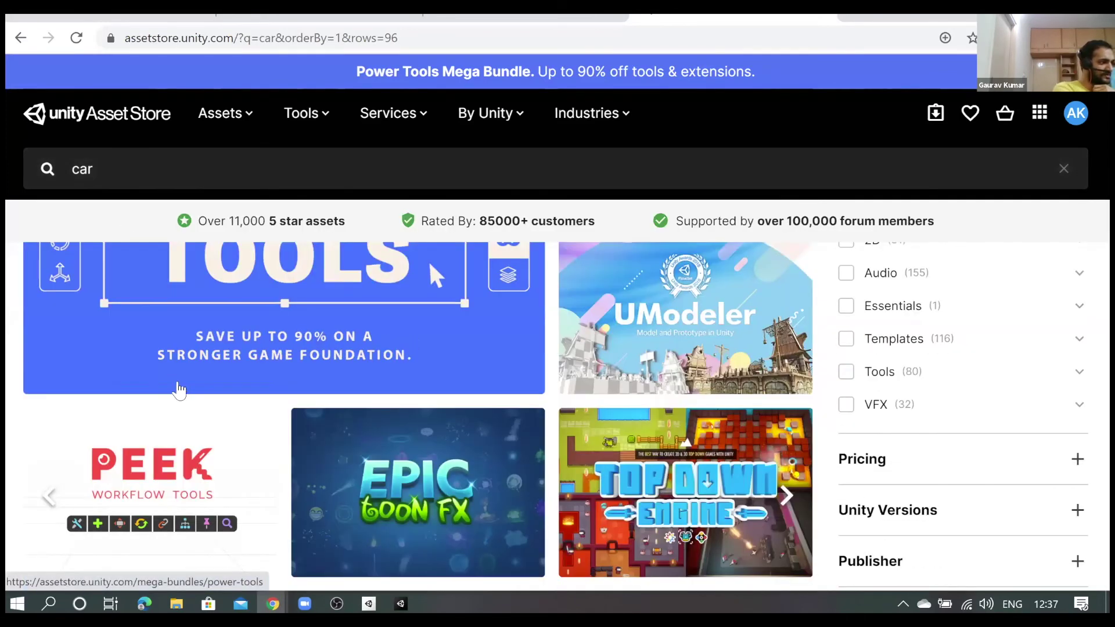
scroll(179, 391, down, 3)
scroll(179, 390, down, 4)
scroll(179, 390, down, 4)
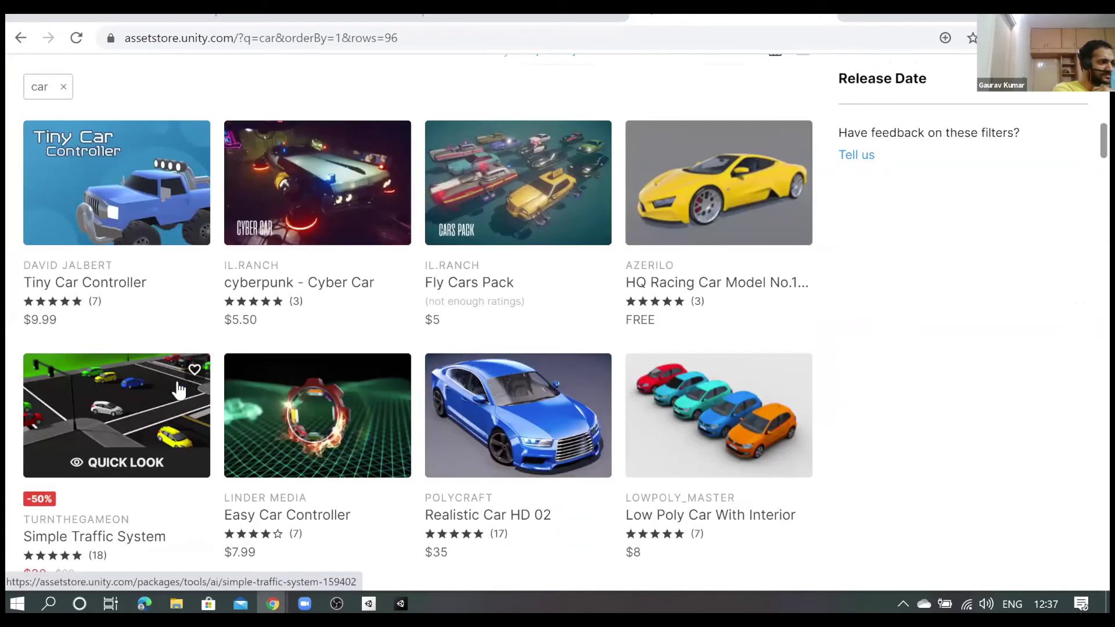
scroll(179, 390, up, 2)
scroll(179, 390, down, 4)
scroll(178, 391, down, 3)
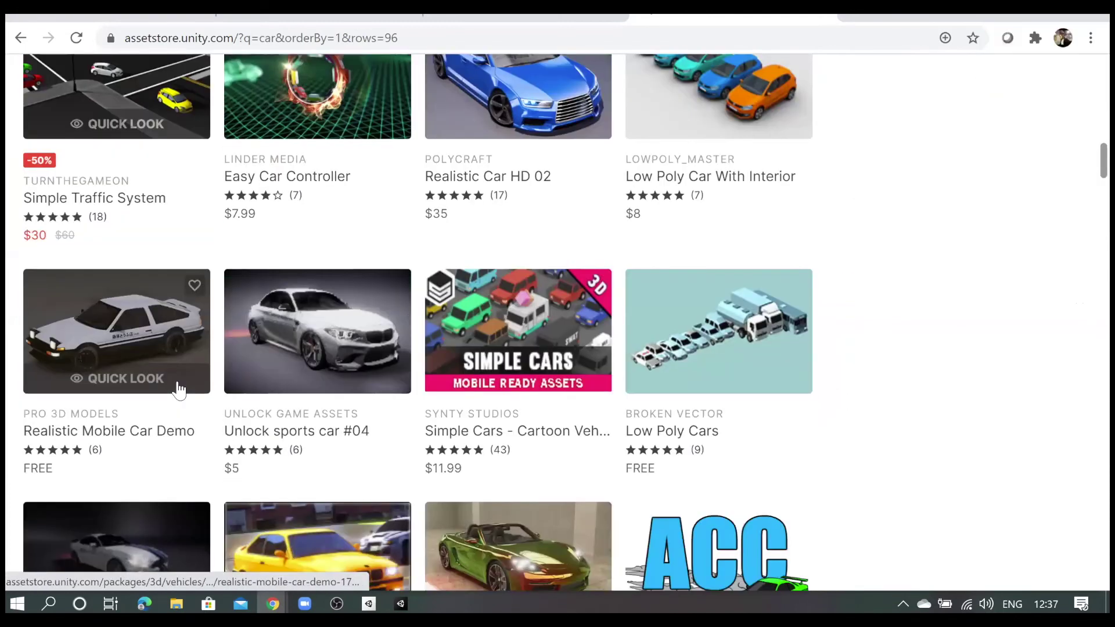
scroll(179, 391, down, 4)
scroll(179, 390, down, 2)
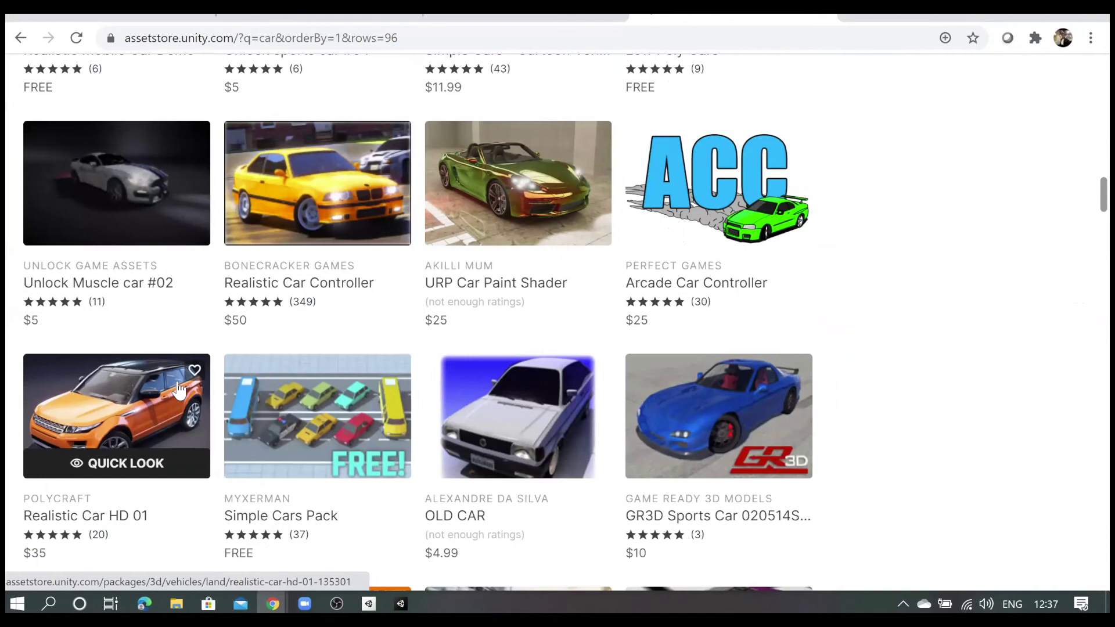
scroll(58, 167, up, 15)
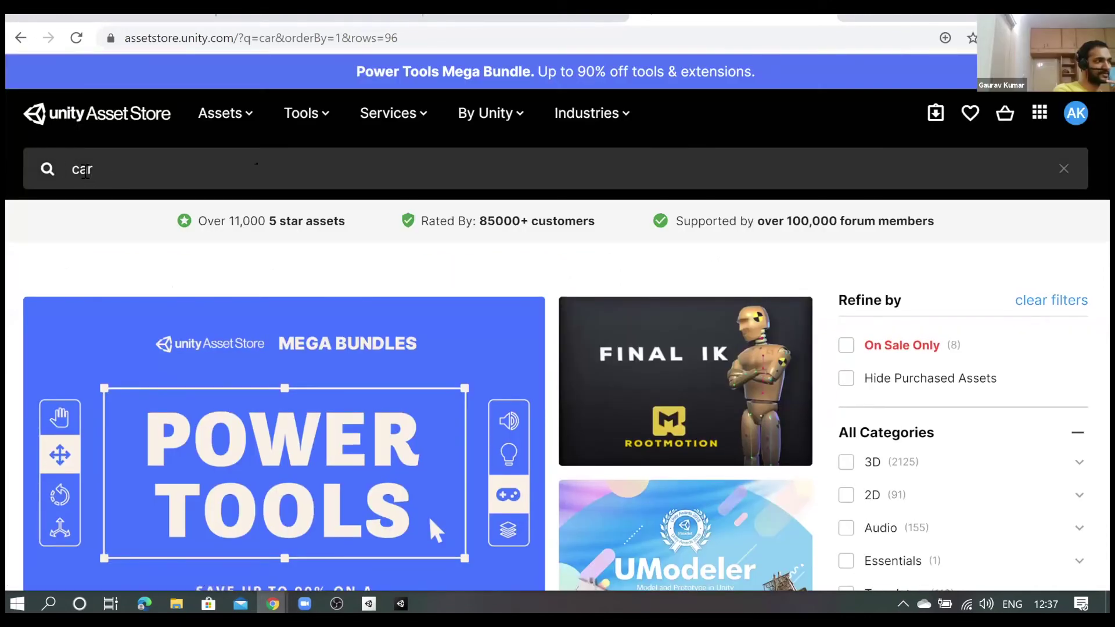
click(98, 168)
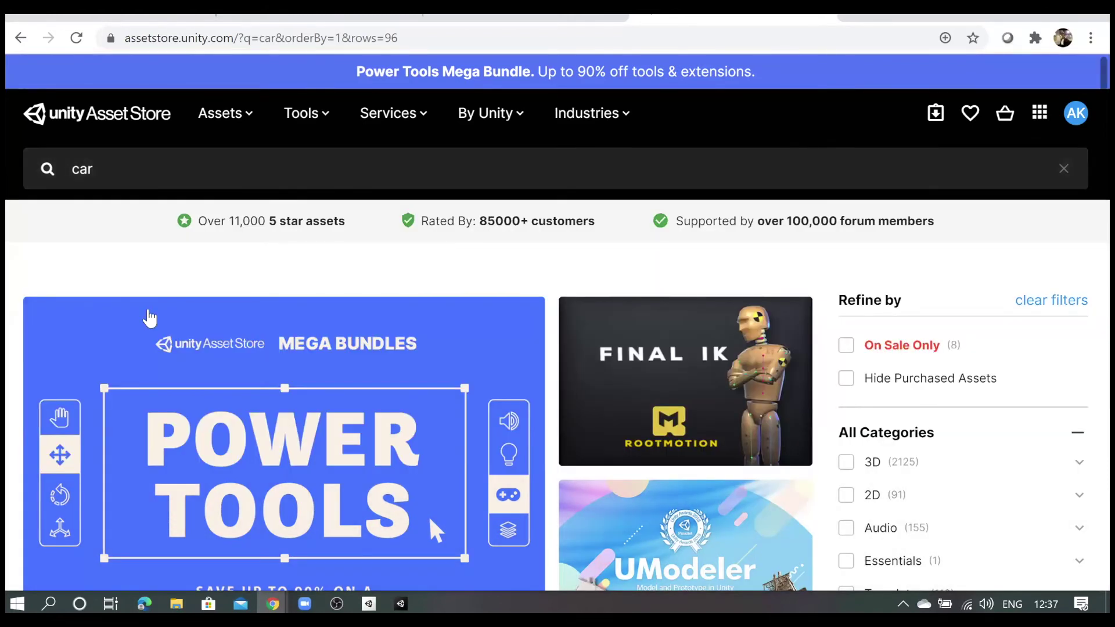
scroll(149, 316, down, 5)
scroll(150, 317, down, 3)
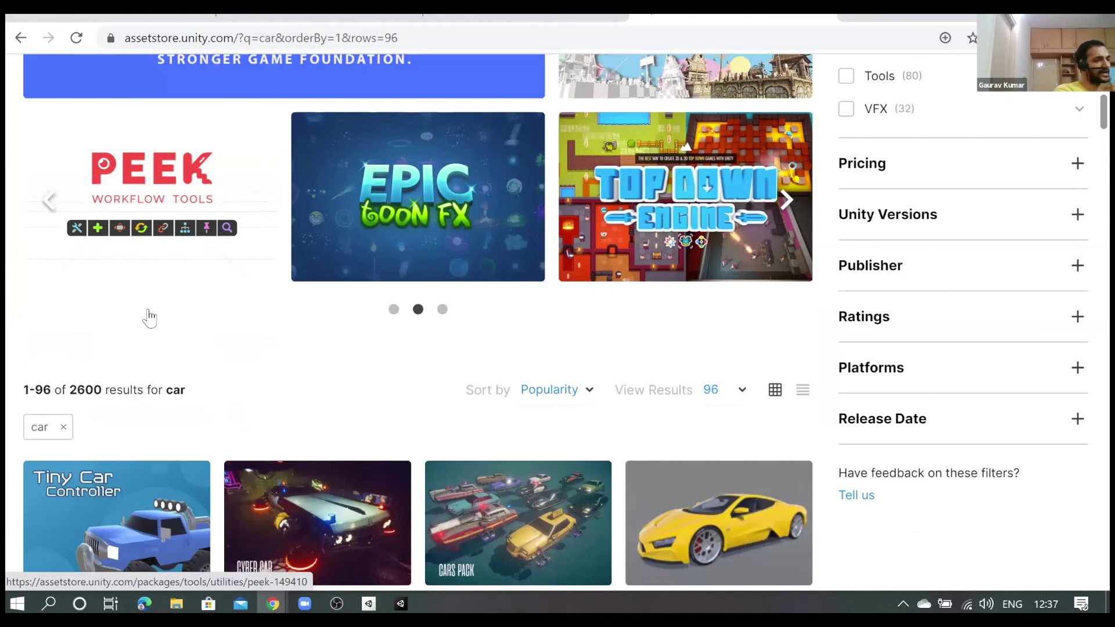
scroll(149, 317, down, 10)
scroll(233, 329, down, 7)
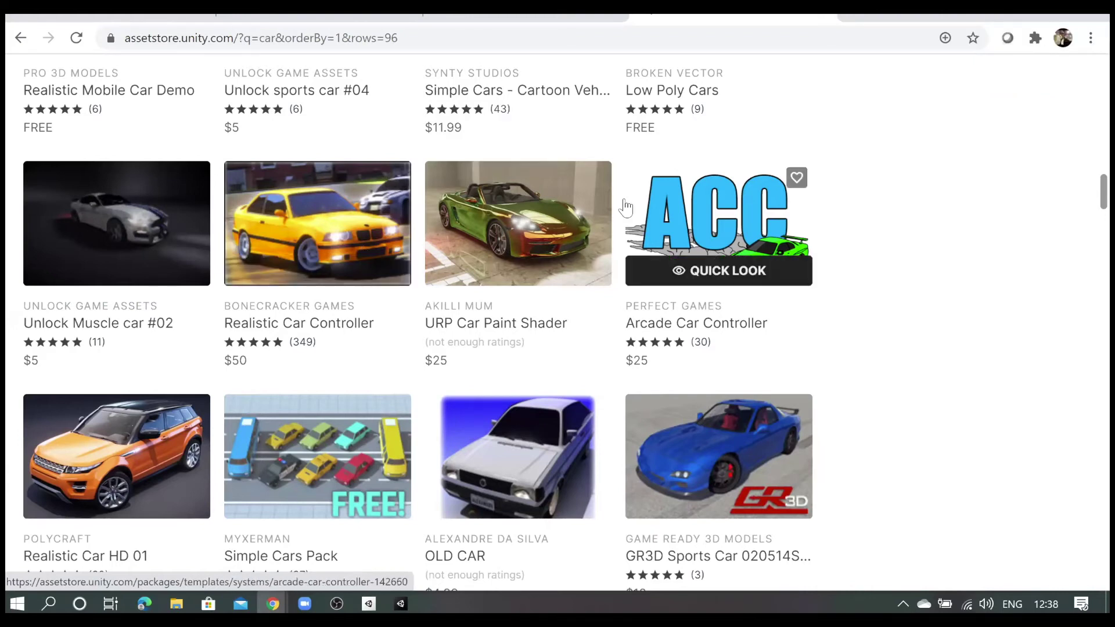
scroll(625, 203, up, 4)
scroll(625, 203, up, 3)
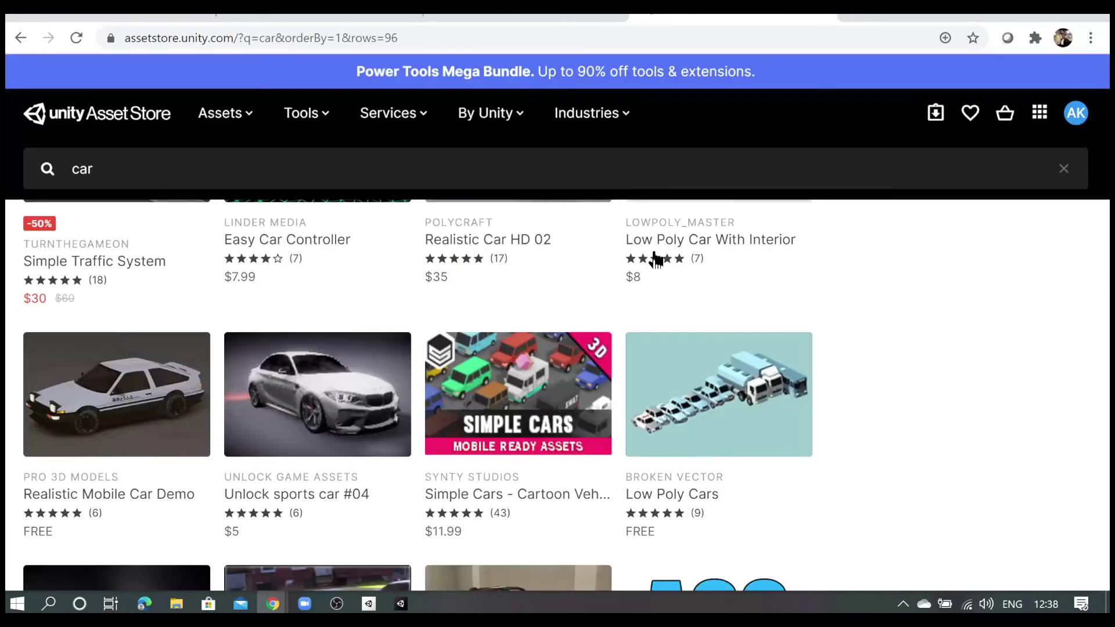
scroll(654, 259, up, 4)
scroll(654, 260, up, 8)
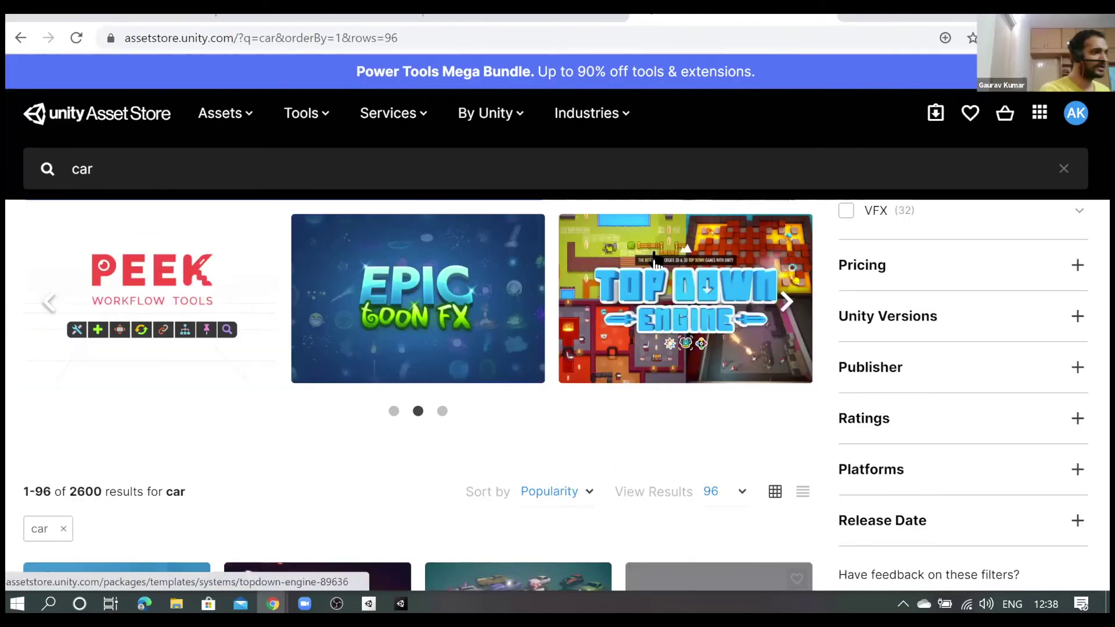
scroll(654, 261, up, 2)
scroll(813, 284, up, 6)
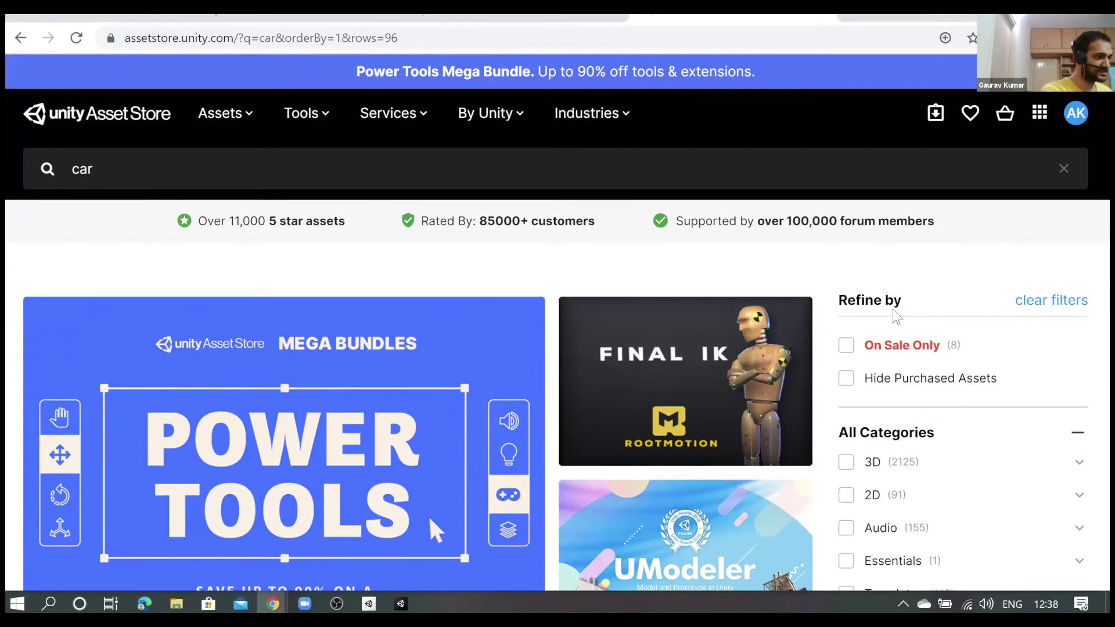
scroll(891, 317, down, 3)
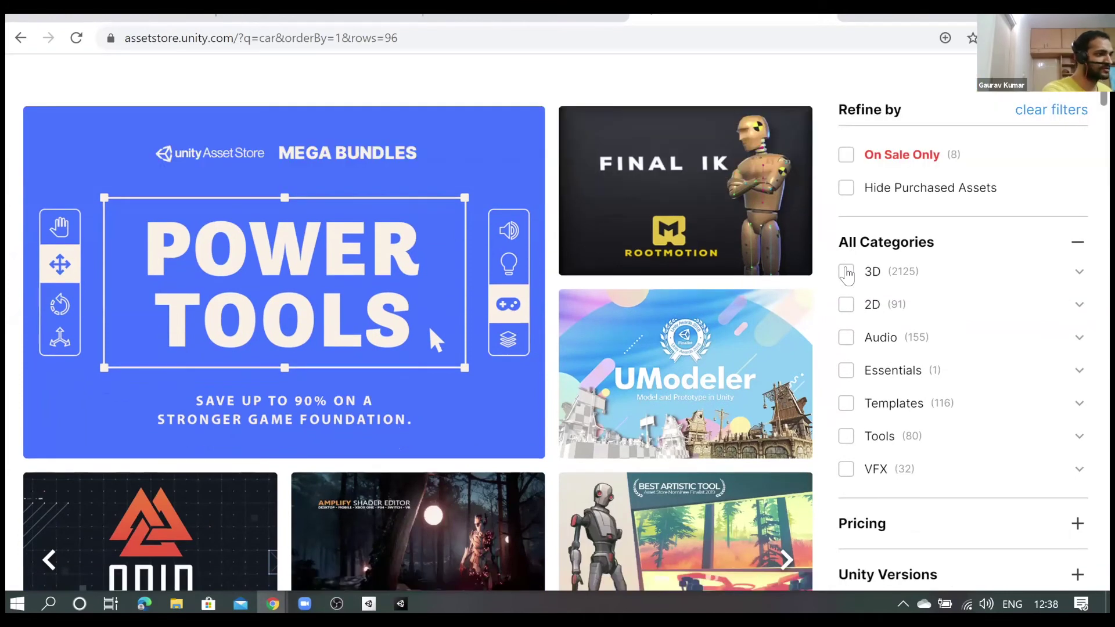
Filter the car search results to 3D assets
click(846, 271)
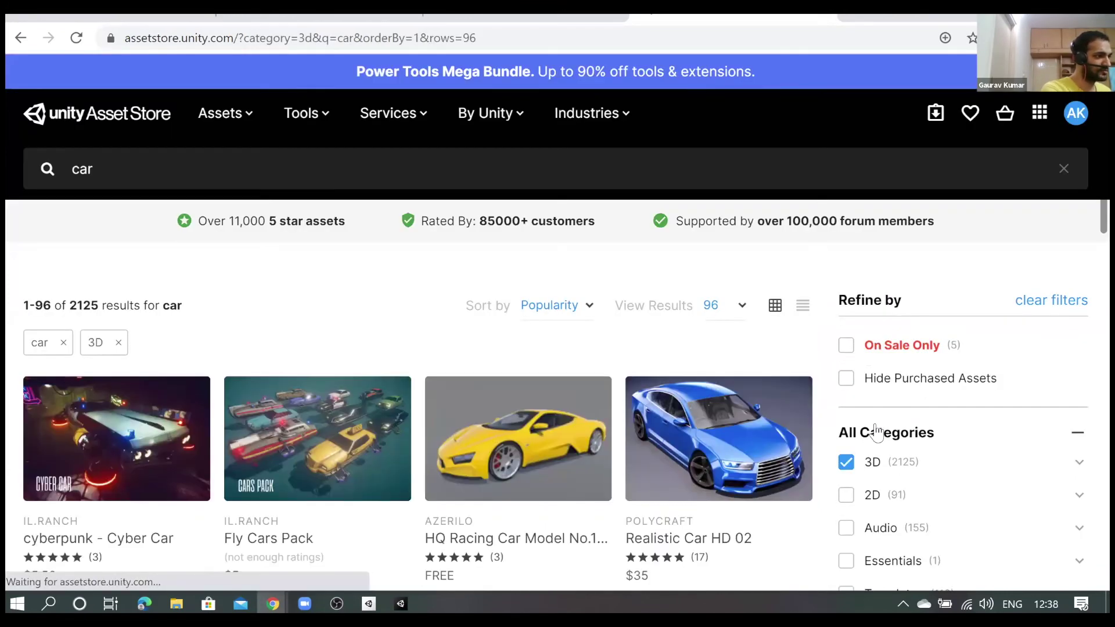
scroll(877, 432, down, 2)
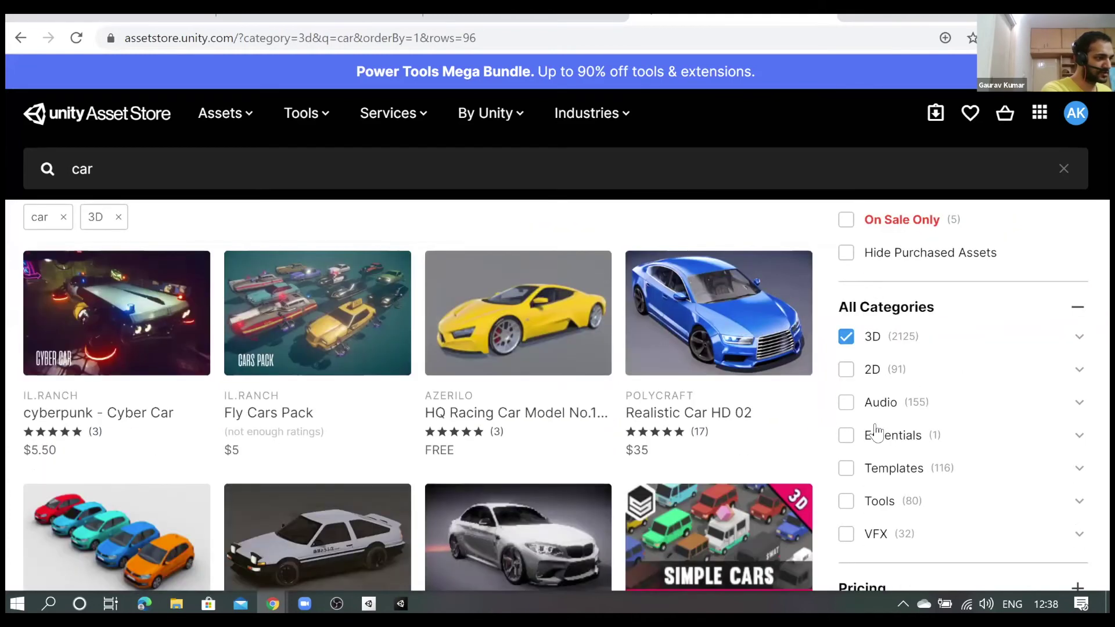
scroll(877, 432, down, 1)
scroll(1068, 347, down, 2)
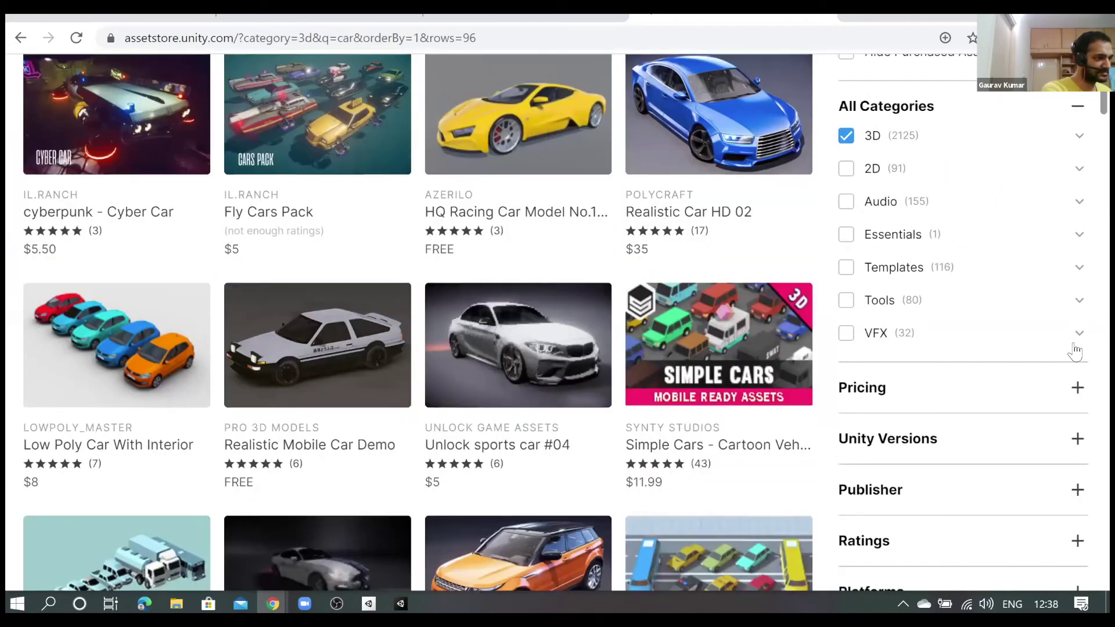
scroll(1075, 352, down, 1)
Add the Free Assets pricing filter and browse the 149 remaining results
click(1074, 351)
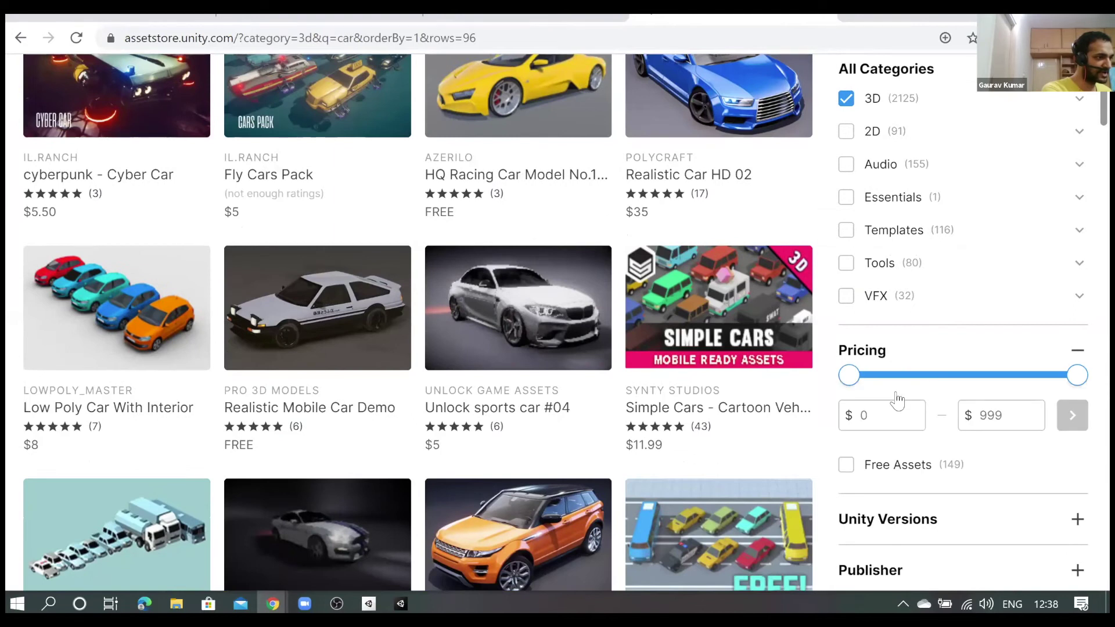
scroll(898, 401, down, 2)
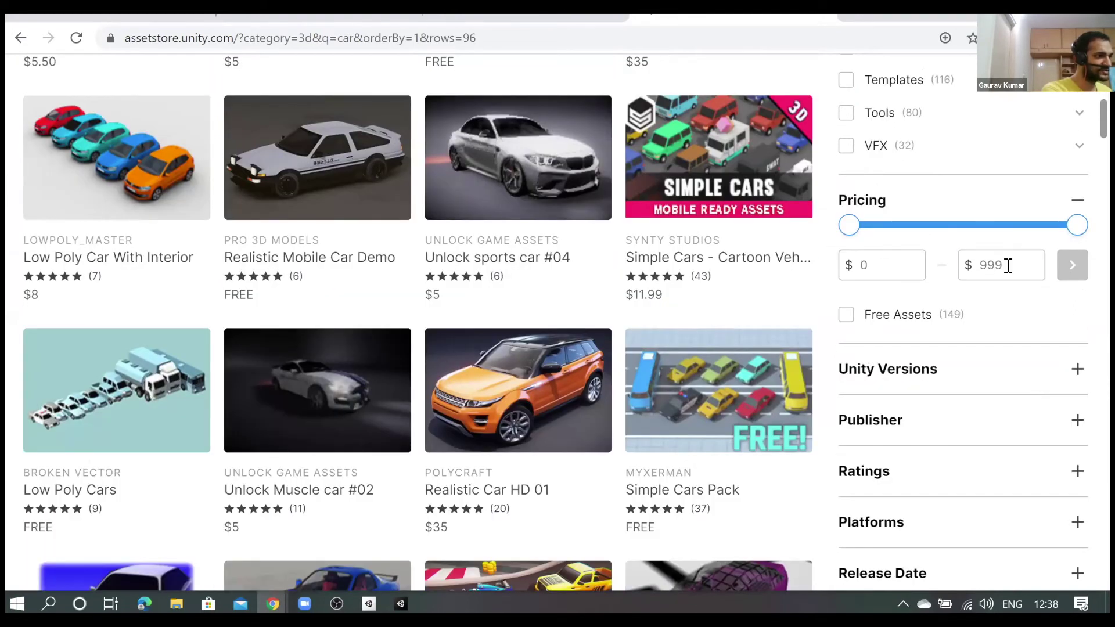
click(847, 315)
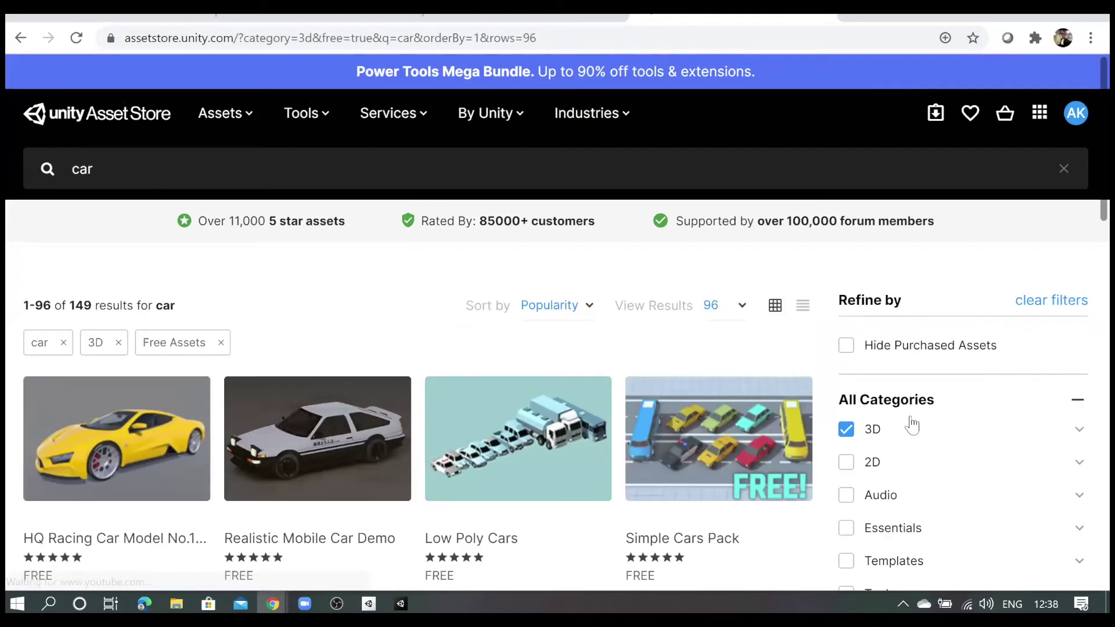
scroll(912, 426, down, 5)
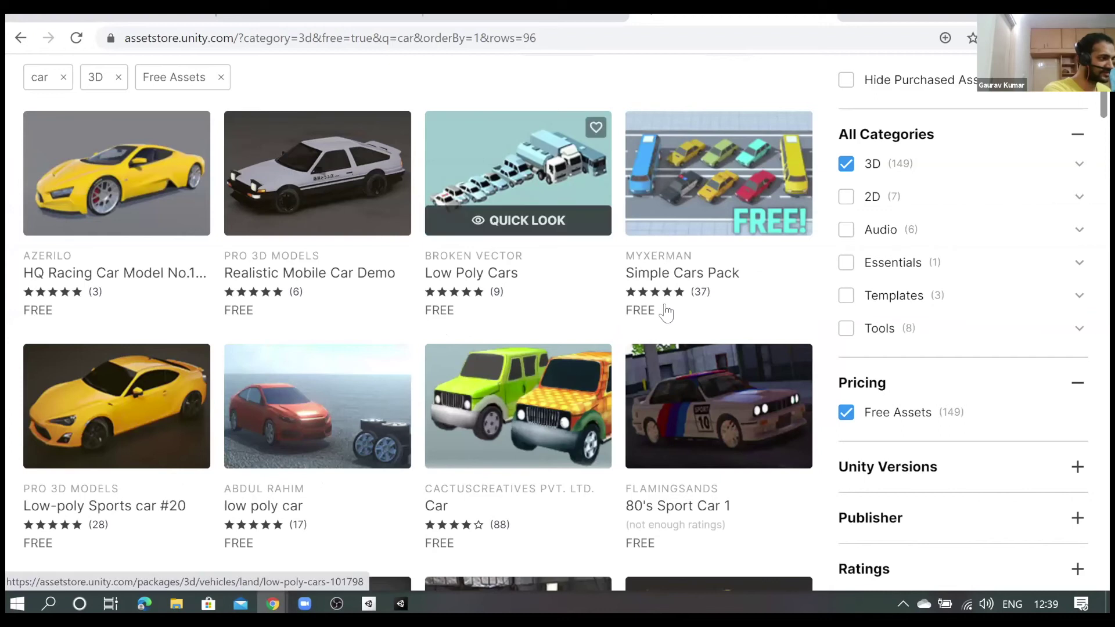
scroll(228, 318, down, 1)
scroll(227, 317, down, 4)
scroll(227, 318, down, 1)
scroll(228, 317, down, 1)
scroll(759, 225, down, 1)
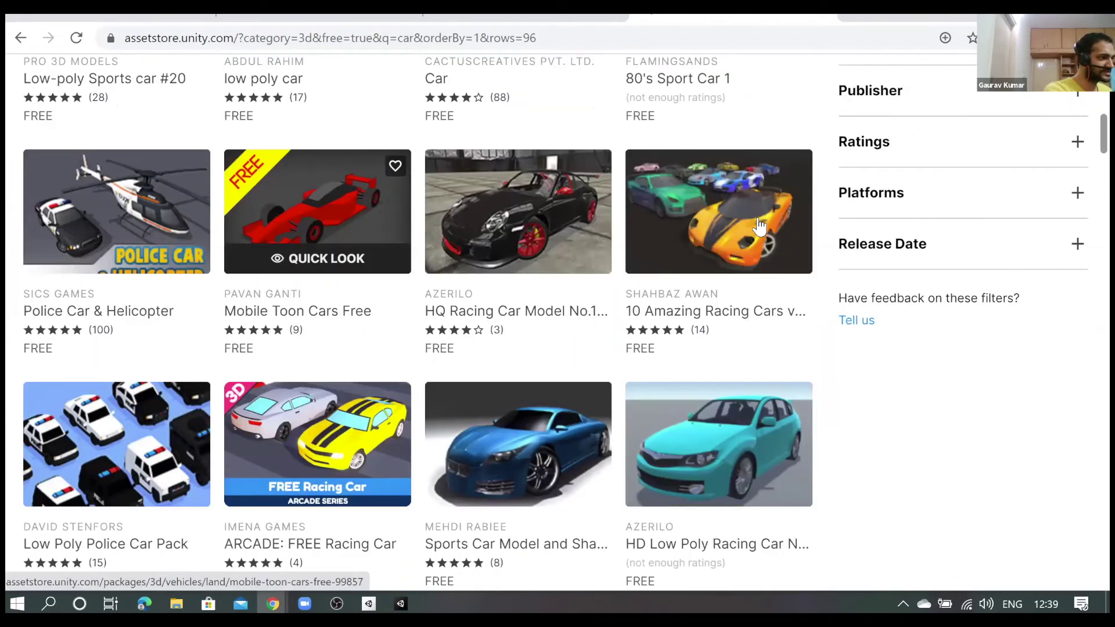
scroll(891, 314, up, 4)
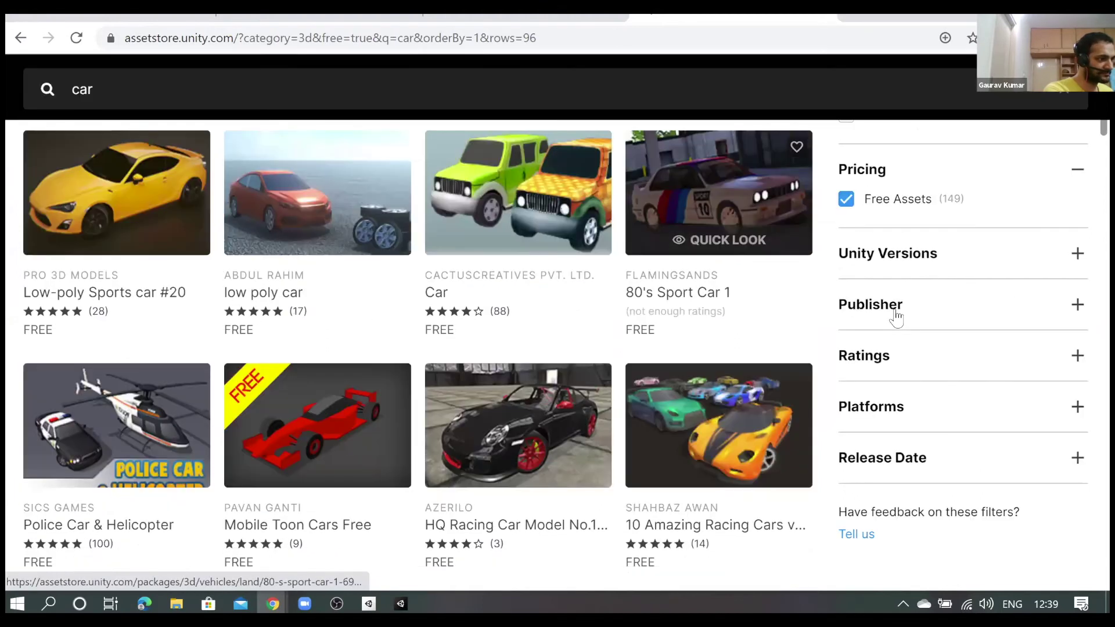
scroll(913, 390, up, 2)
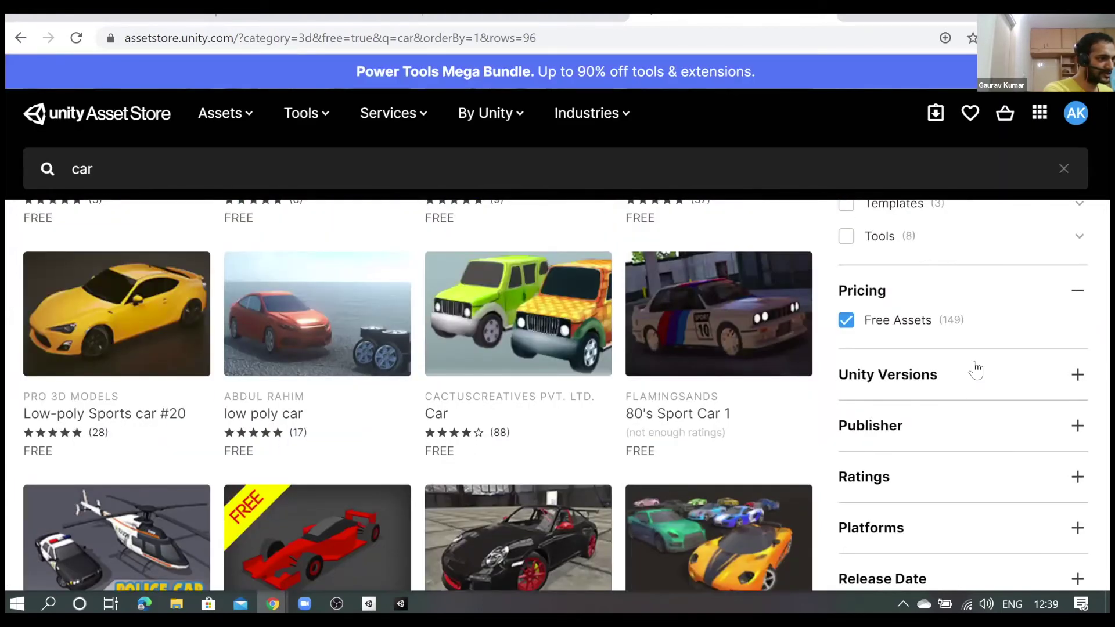
Add the Unity 5.x version filter to the free 3D car results and browse the 89 assets
click(1077, 374)
scroll(972, 412, down, 1)
scroll(972, 412, down, 2)
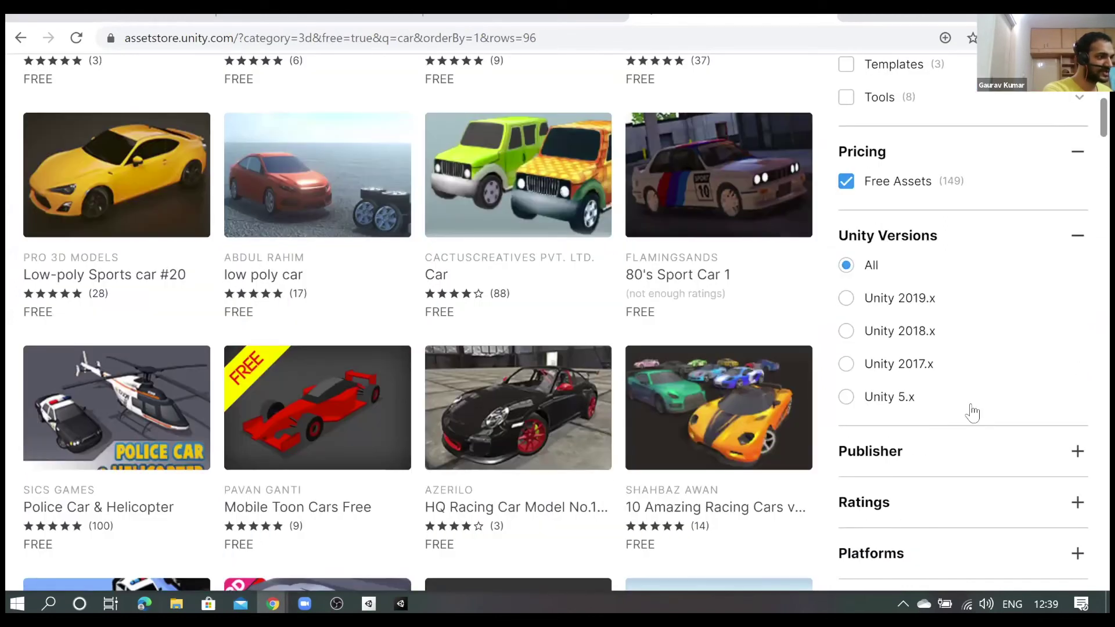
scroll(973, 412, down, 1)
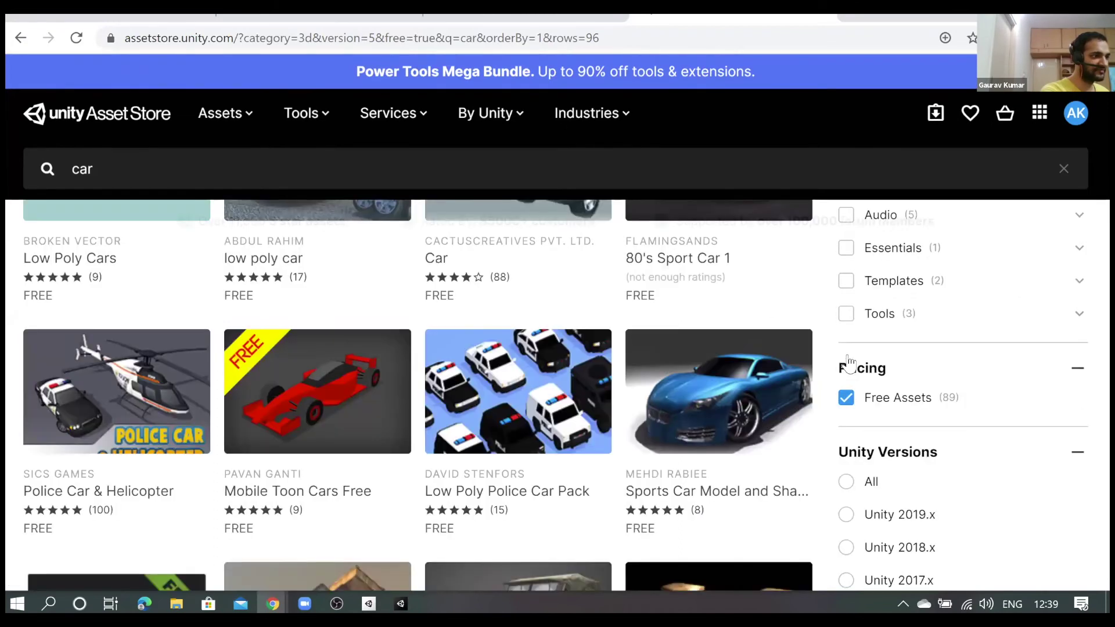
scroll(846, 354, down, 3)
scroll(846, 354, down, 2)
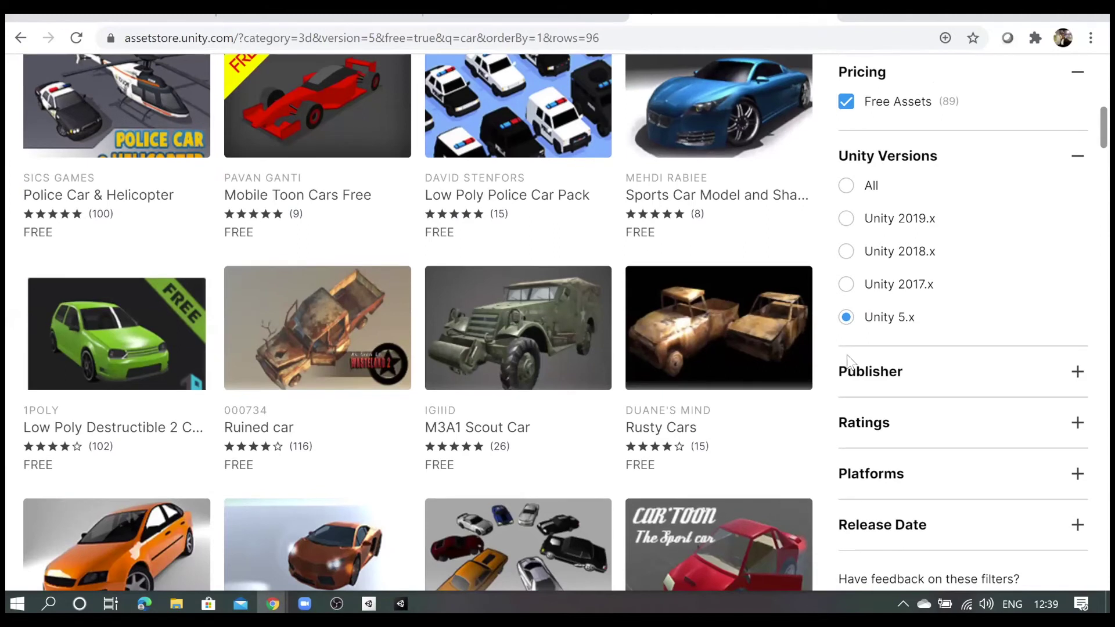
scroll(846, 357, up, 2)
scroll(847, 357, up, 2)
scroll(846, 359, up, 3)
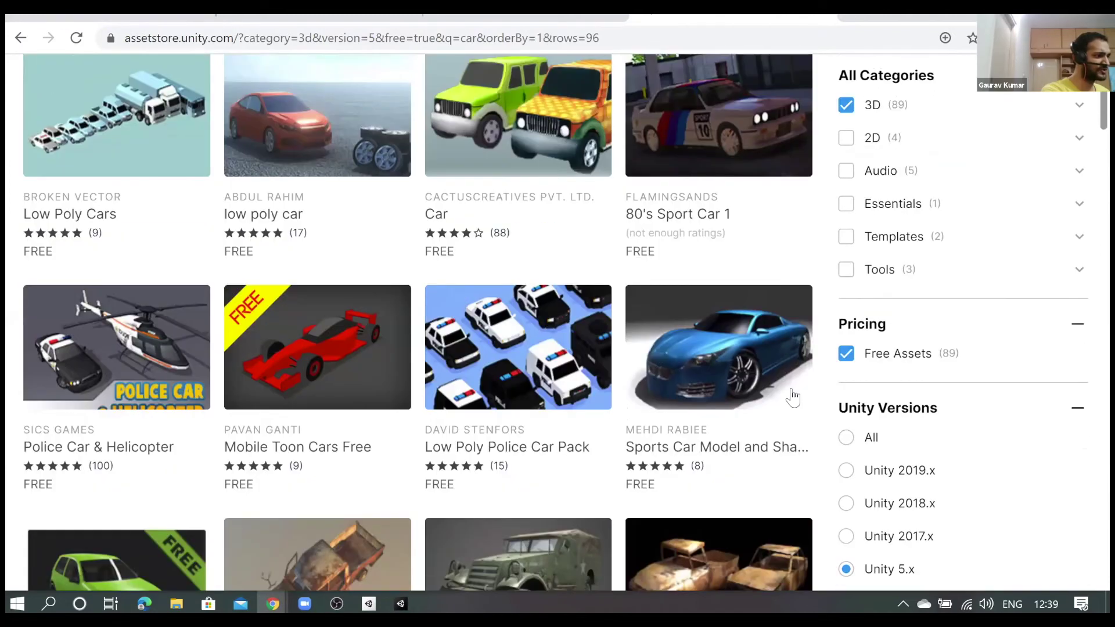
scroll(725, 411, up, 2)
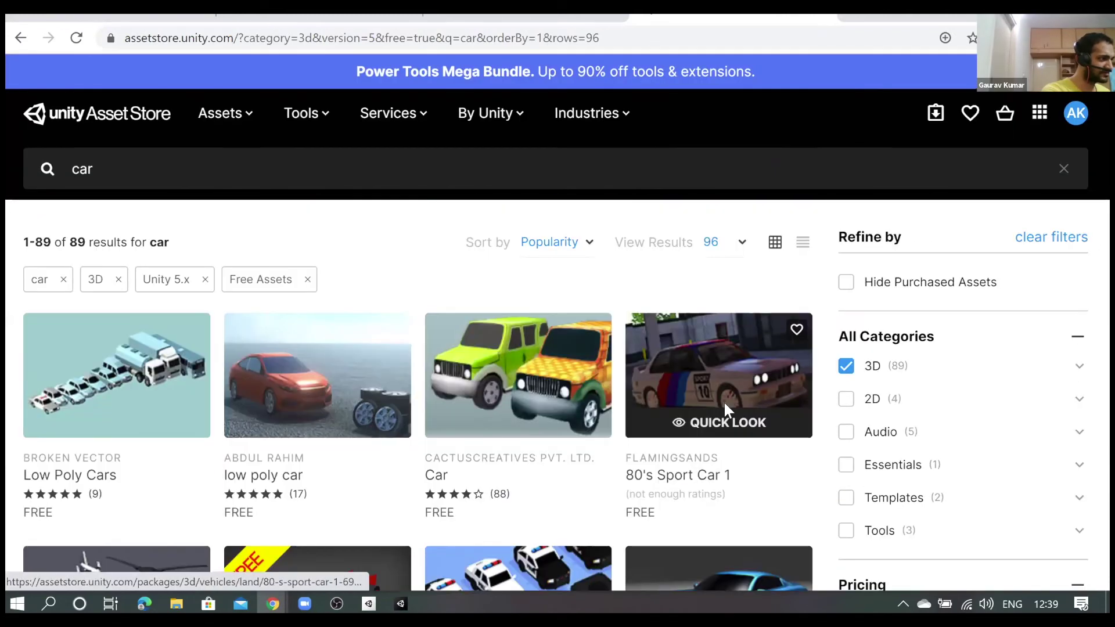
scroll(724, 411, down, 3)
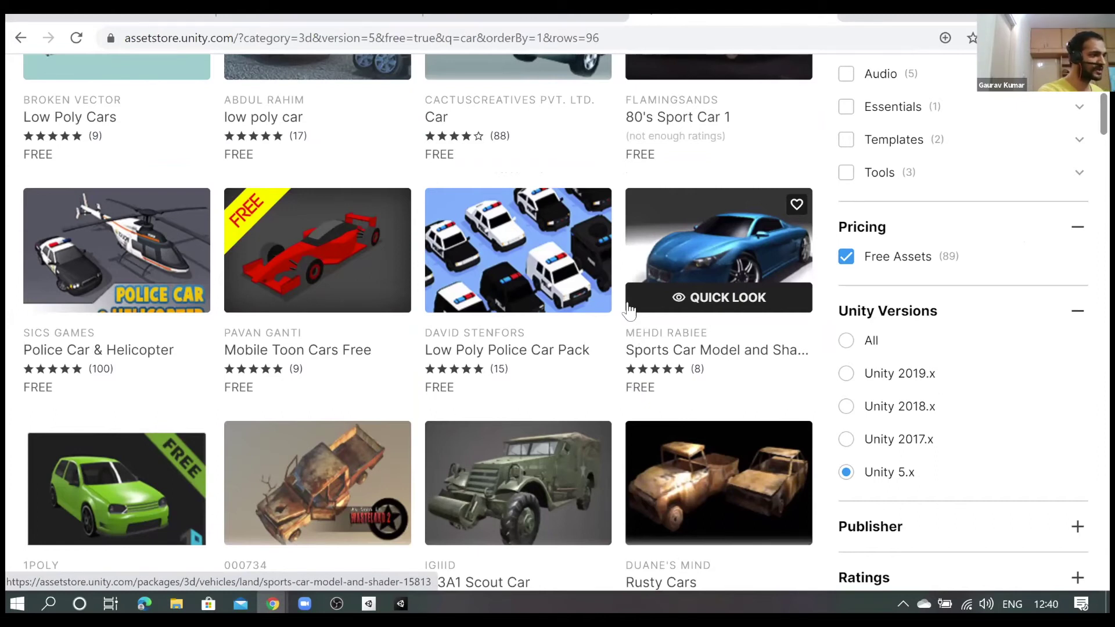
scroll(628, 311, down, 4)
scroll(629, 309, down, 2)
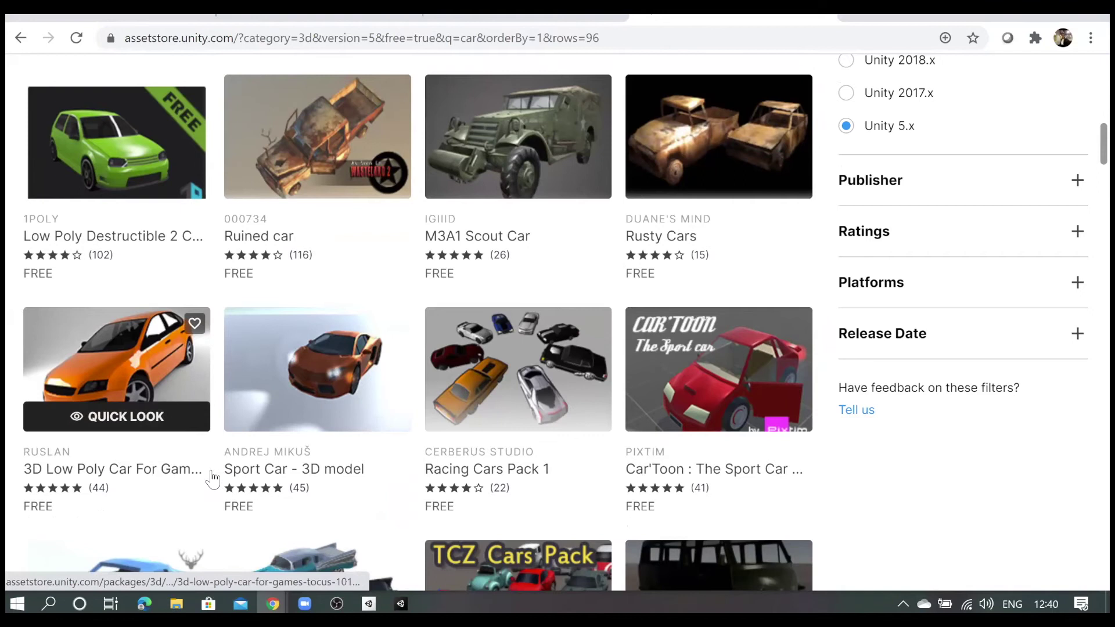
scroll(289, 462, up, 5)
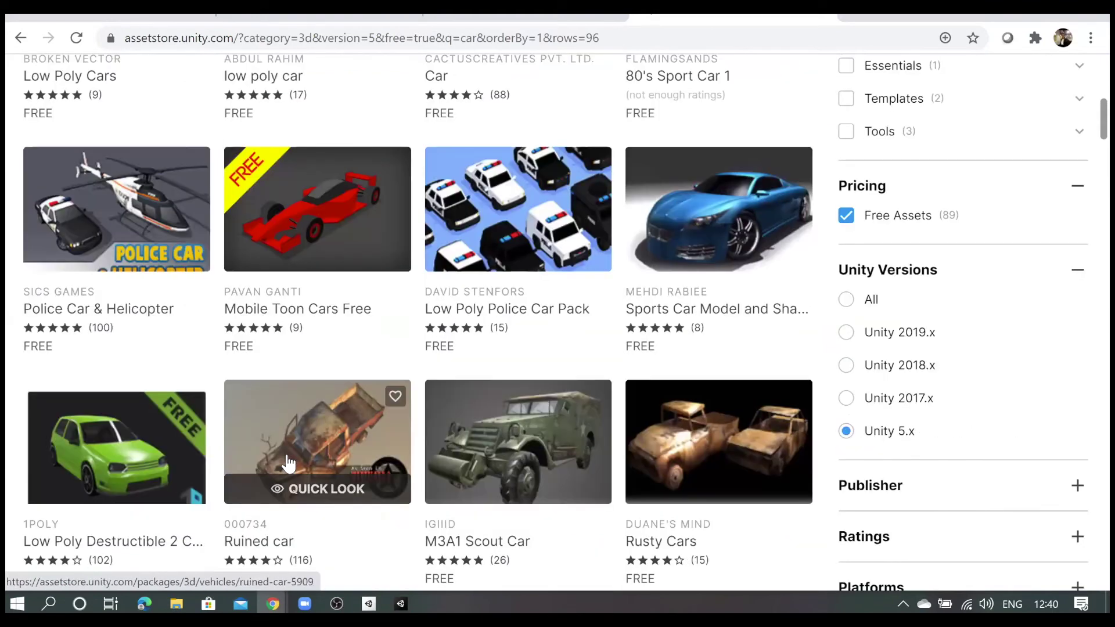
scroll(289, 462, up, 3)
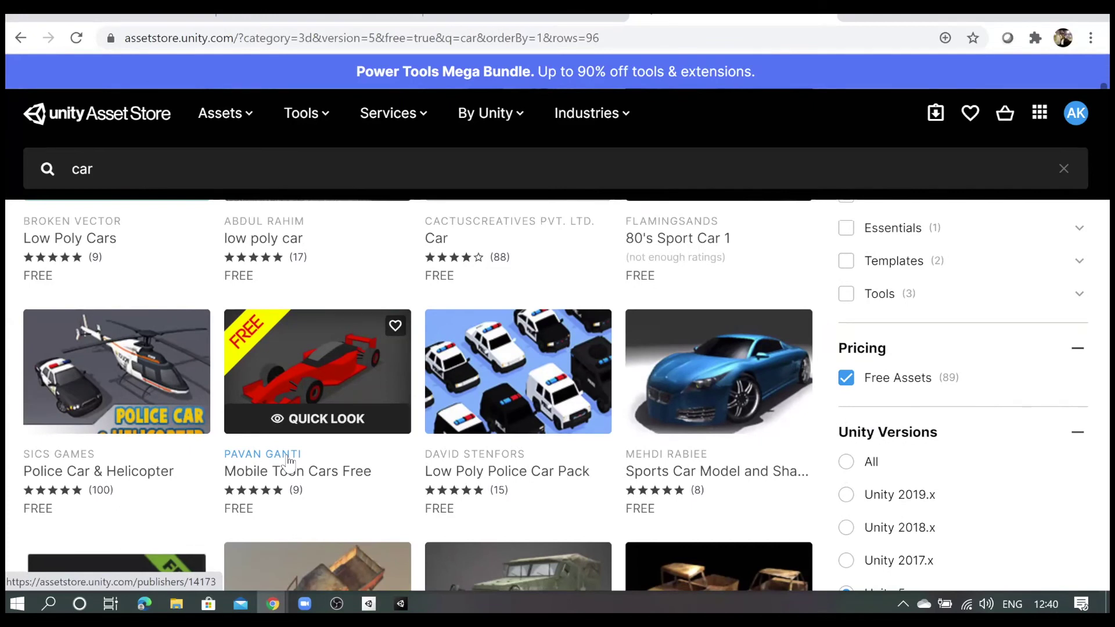
scroll(148, 362, down, 3)
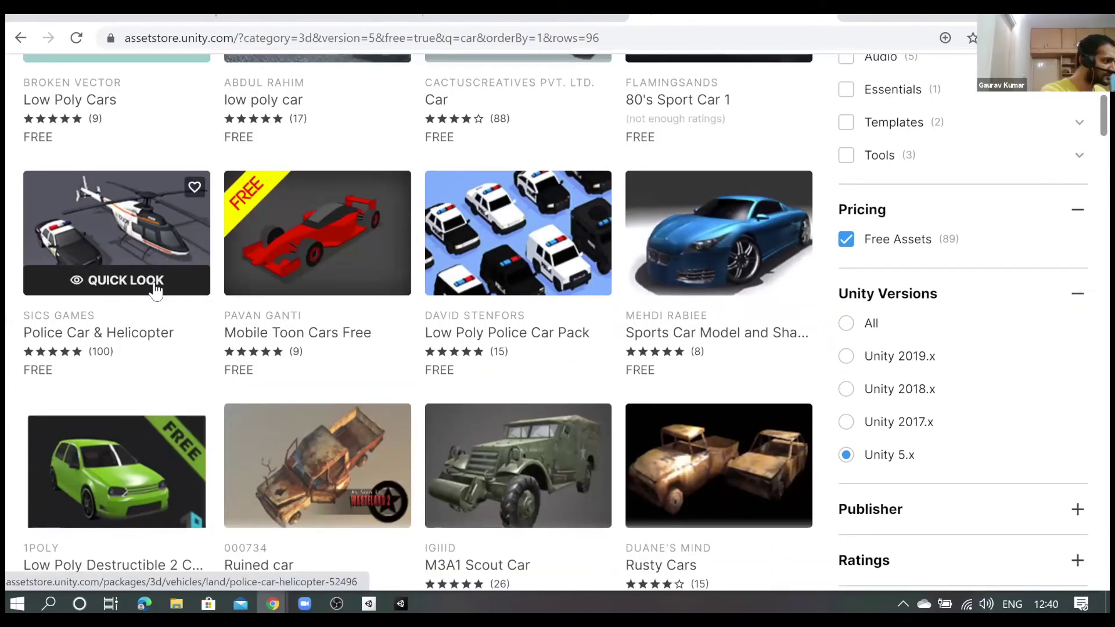
scroll(153, 332, down, 4)
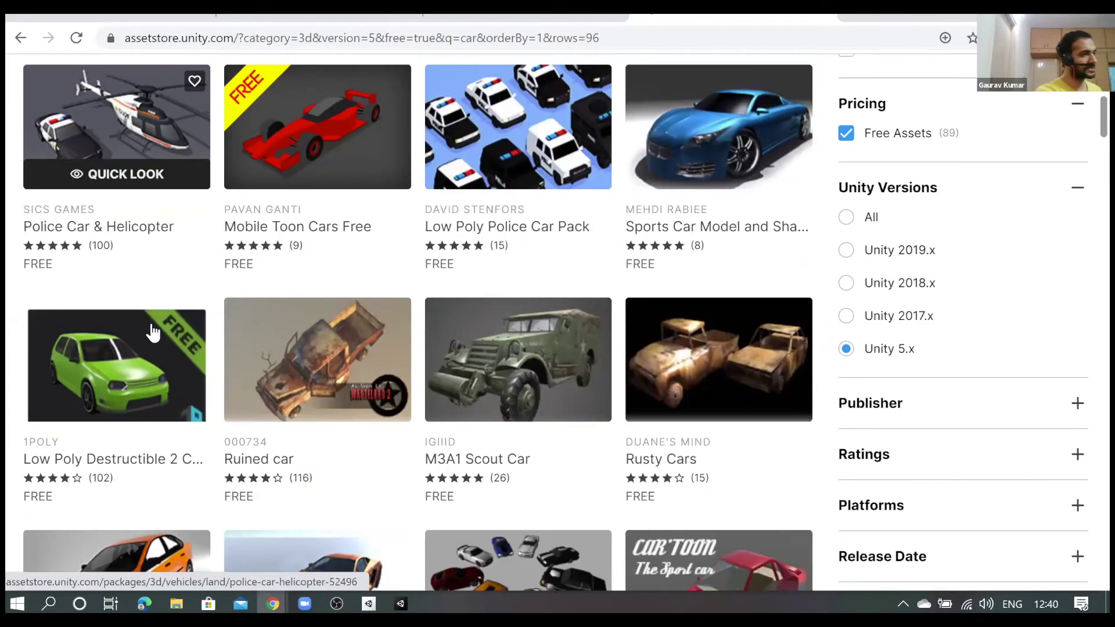
scroll(153, 332, down, 1)
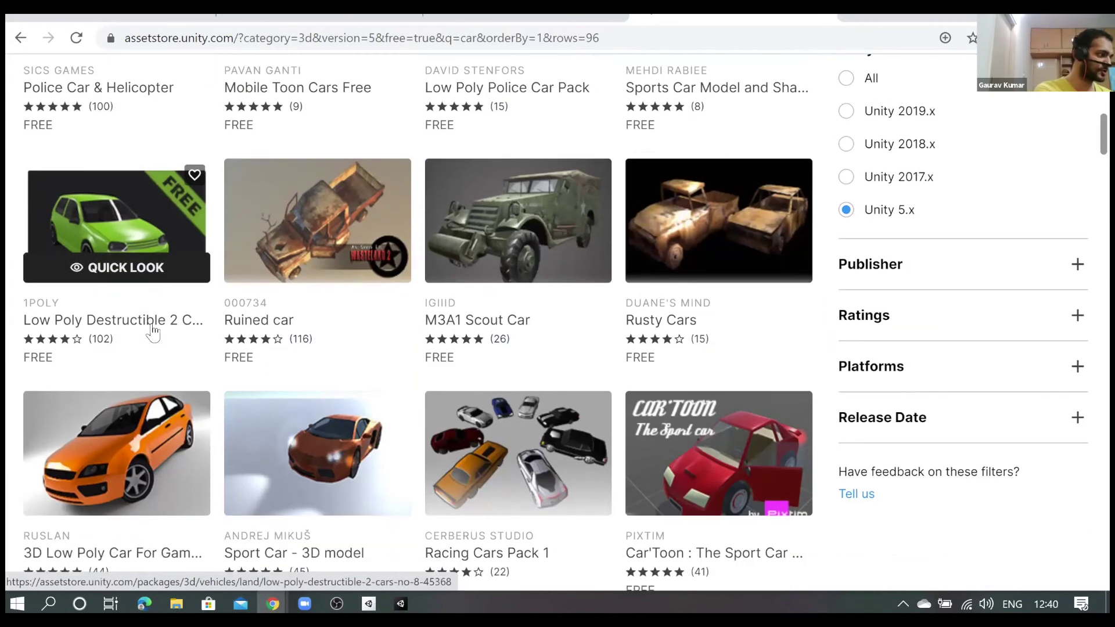
scroll(152, 332, down, 3)
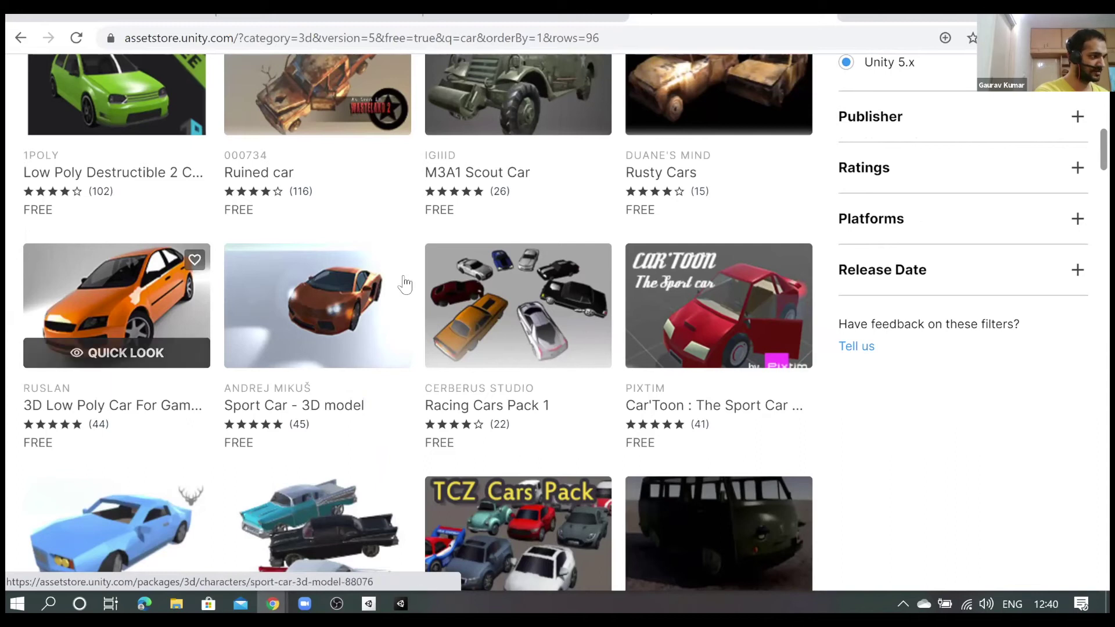
scroll(405, 285, up, 5)
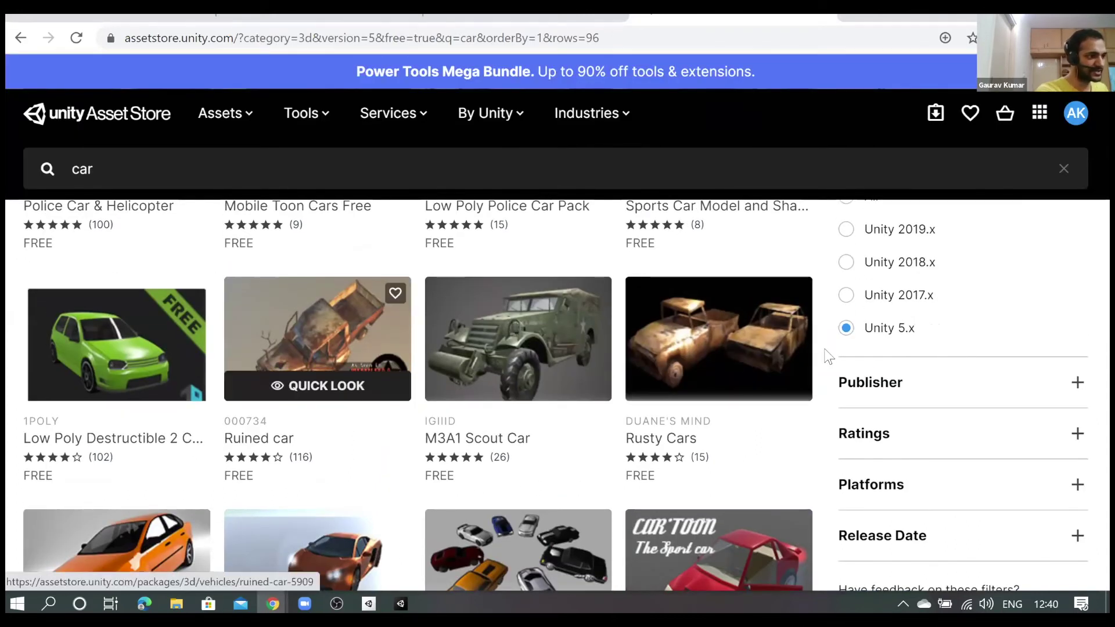
scroll(846, 366, up, 2)
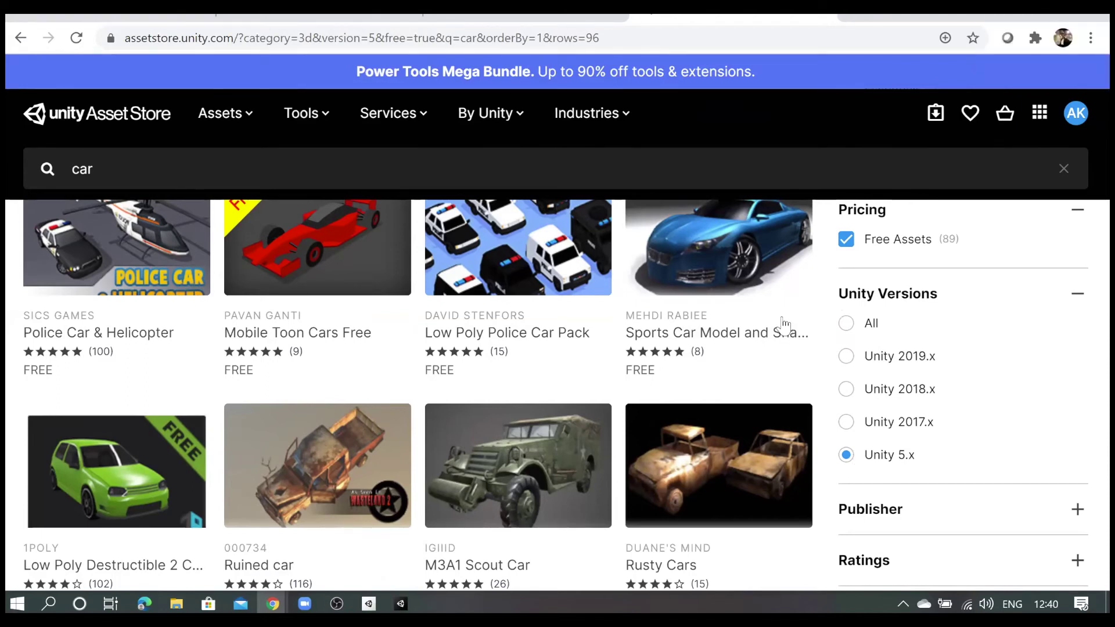
scroll(685, 279, up, 2)
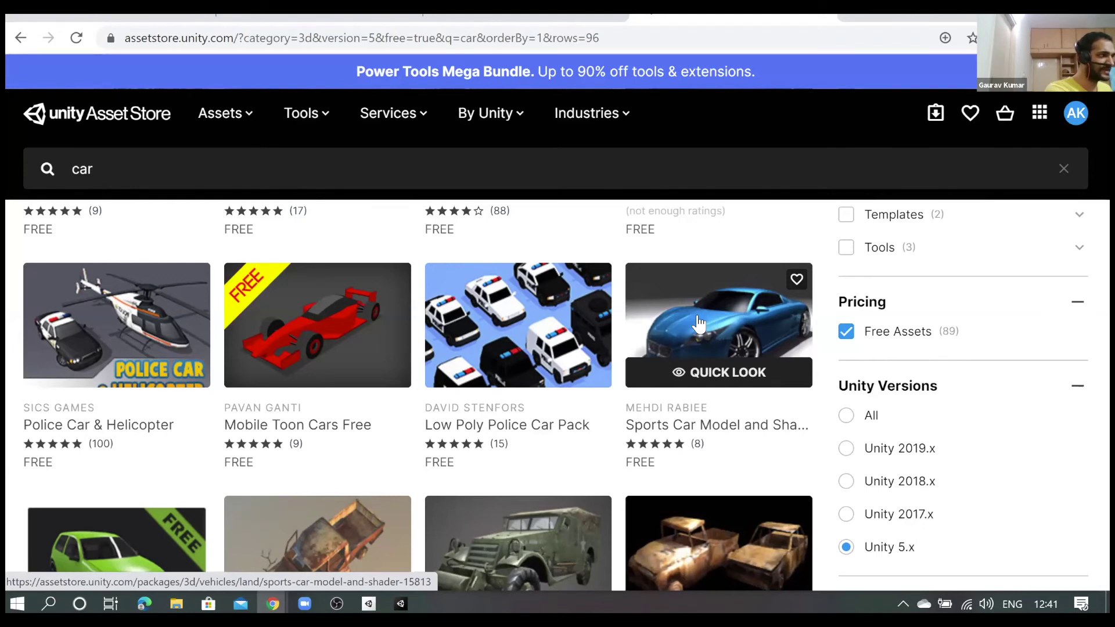
Open the Sports Car Model and Shader page and check its 10.9 MB file size
click(699, 324)
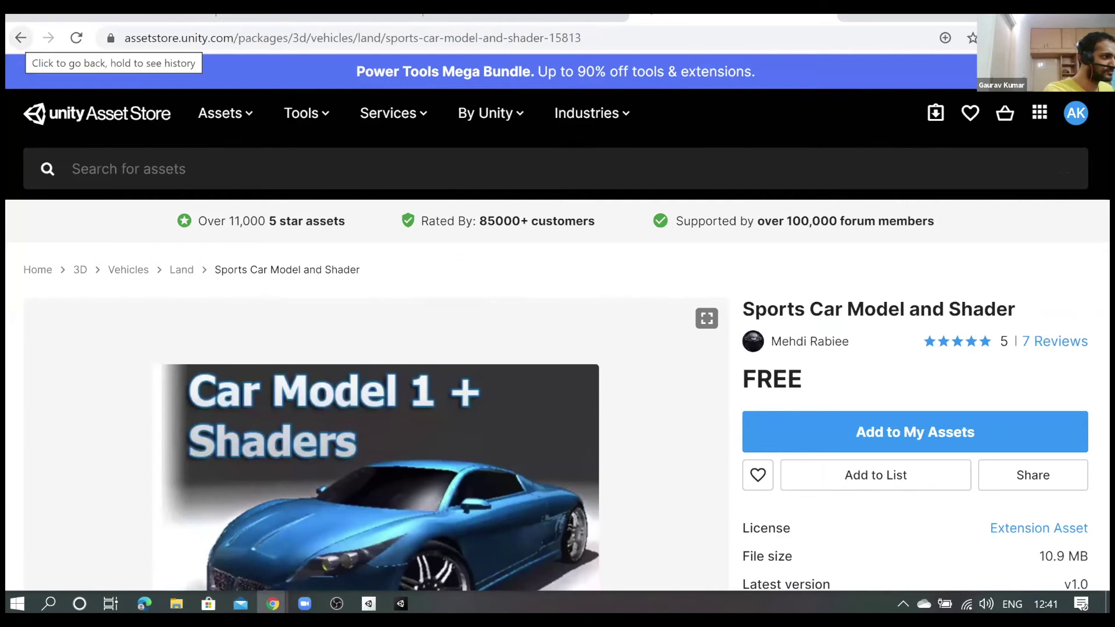
click(596, 36)
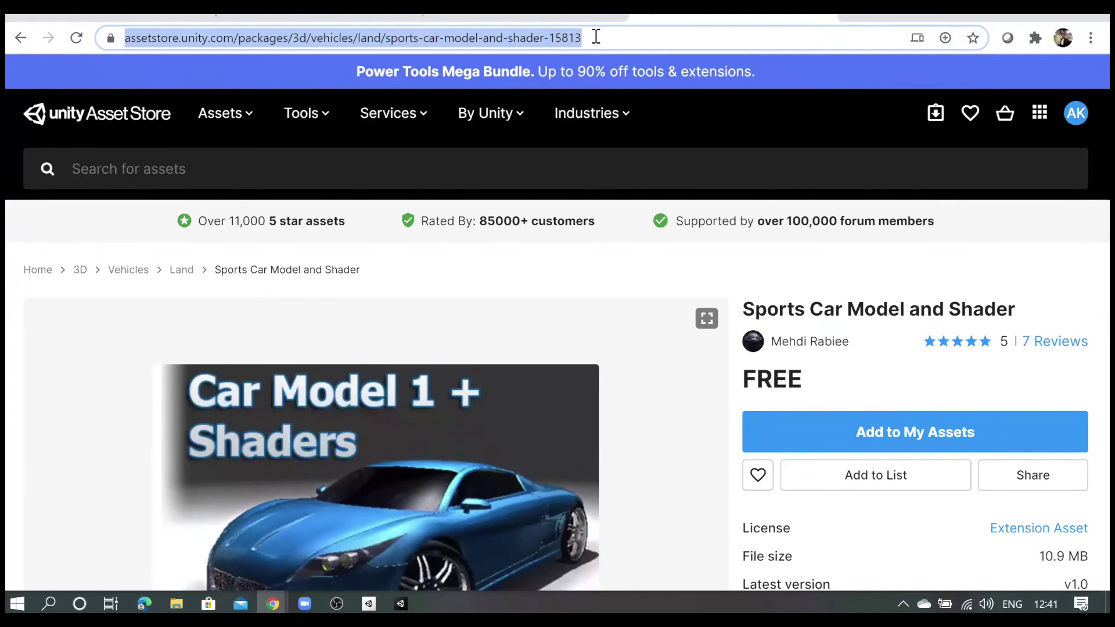
scroll(458, 399, down, 3)
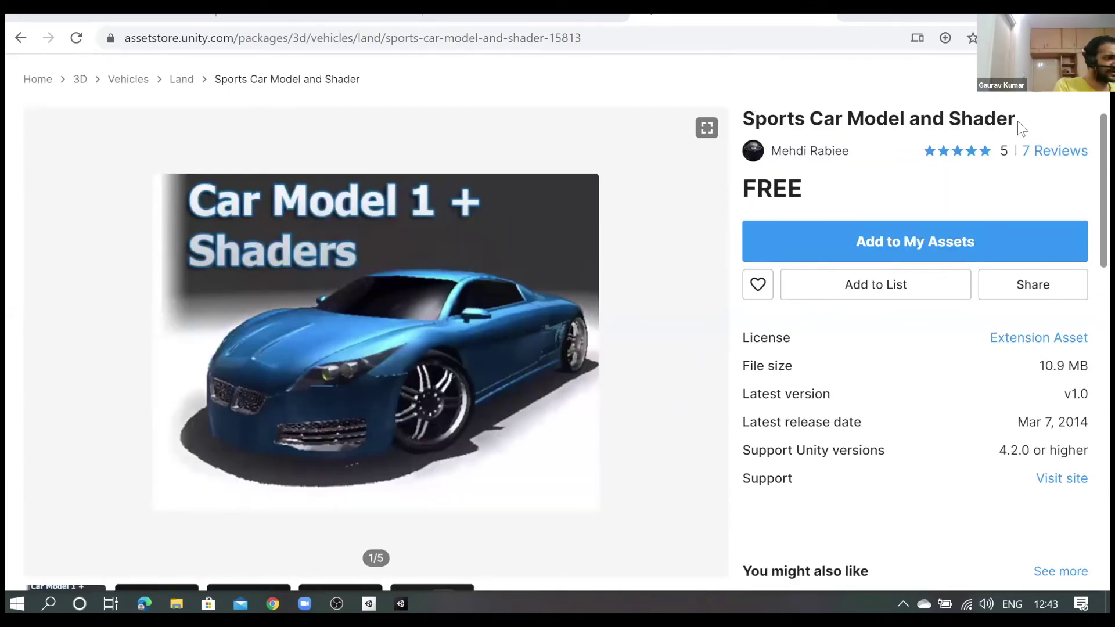
scroll(818, 268, down, 2)
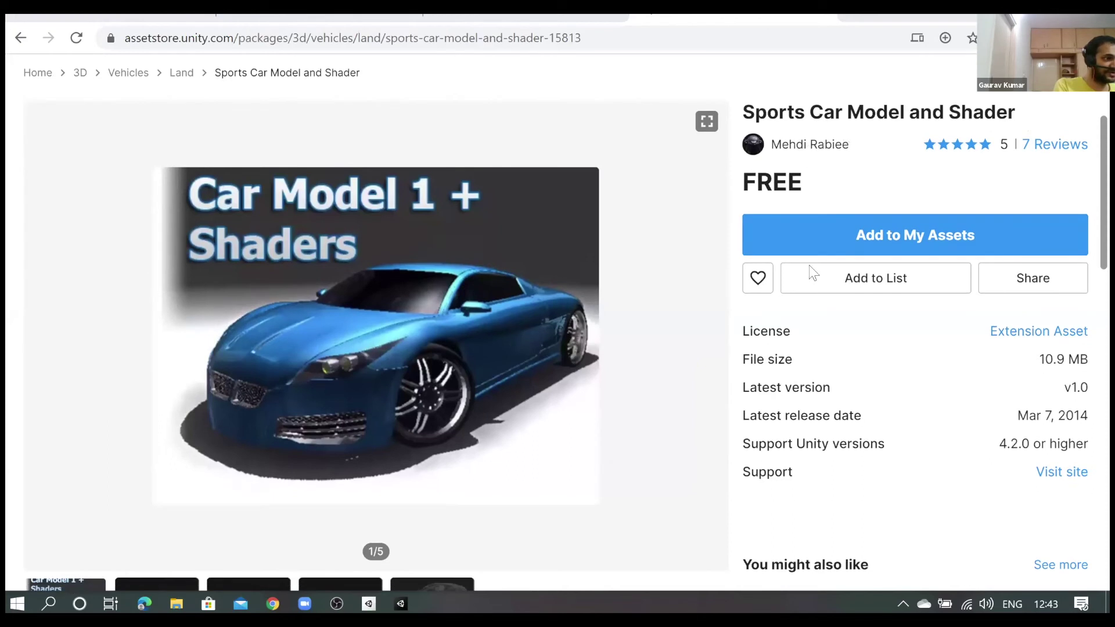
scroll(796, 278, down, 2)
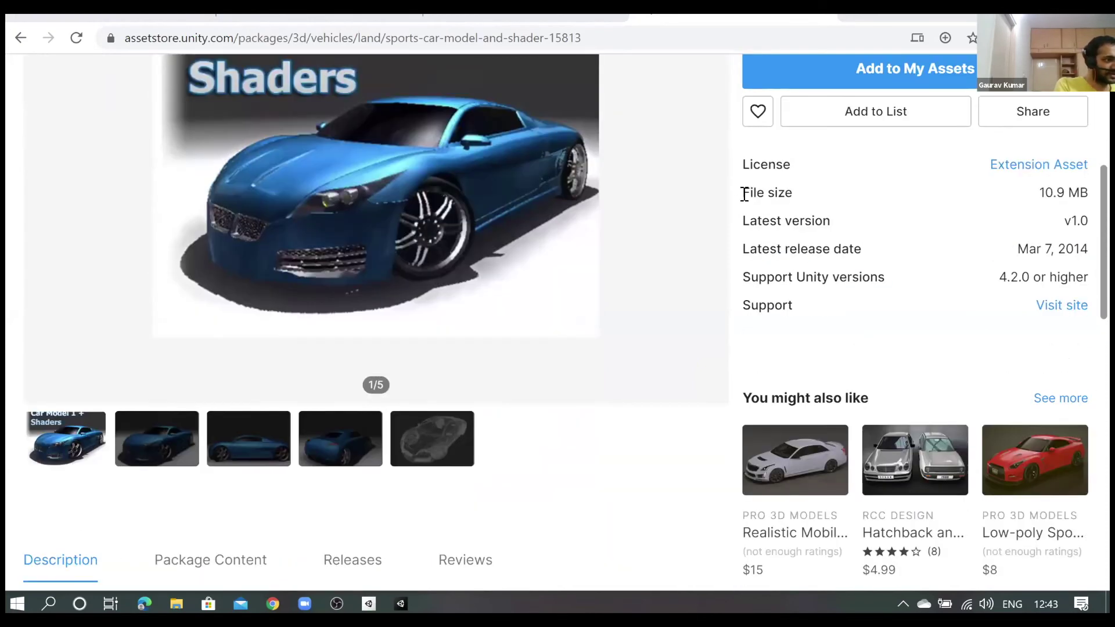
triple_click(810, 192)
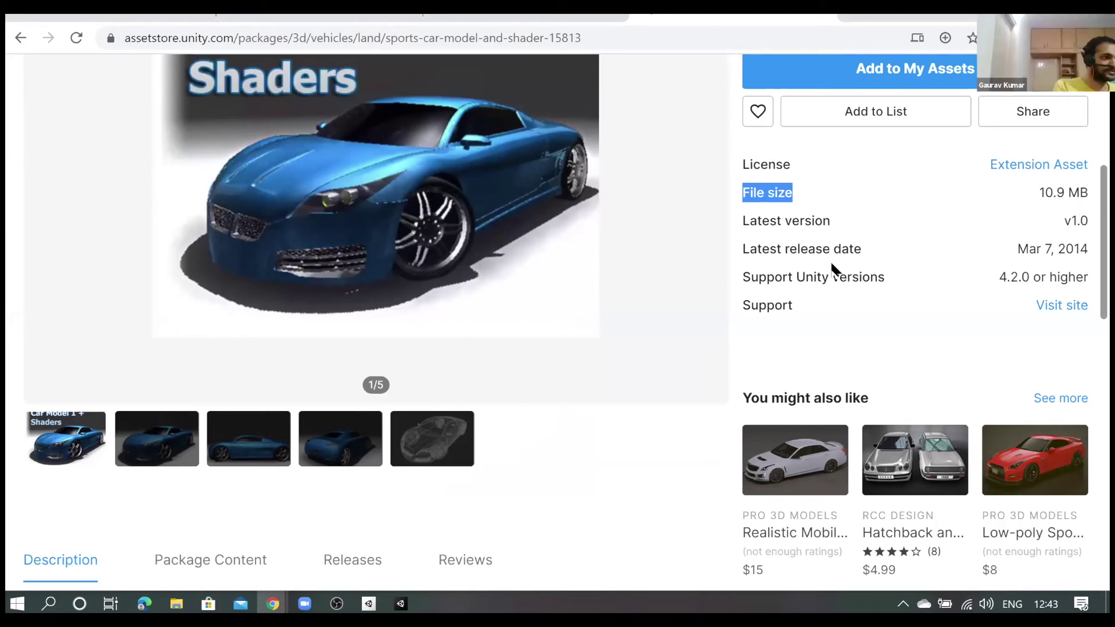
scroll(813, 291, up, 1)
Page through the car's gallery images, including the rear and wireframe views
click(694, 332)
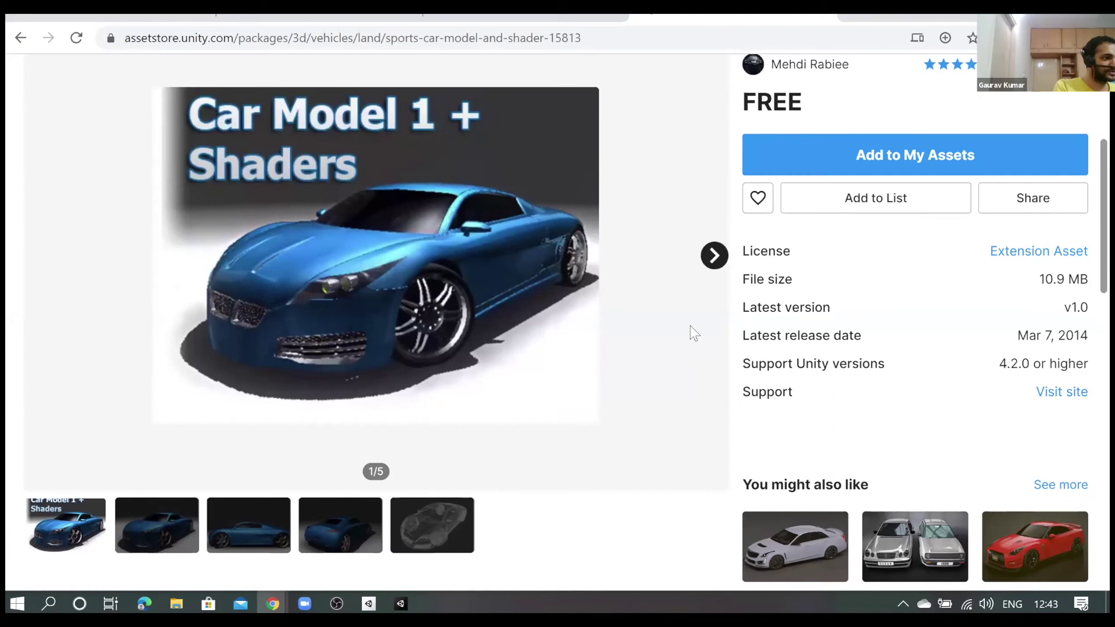
click(715, 257)
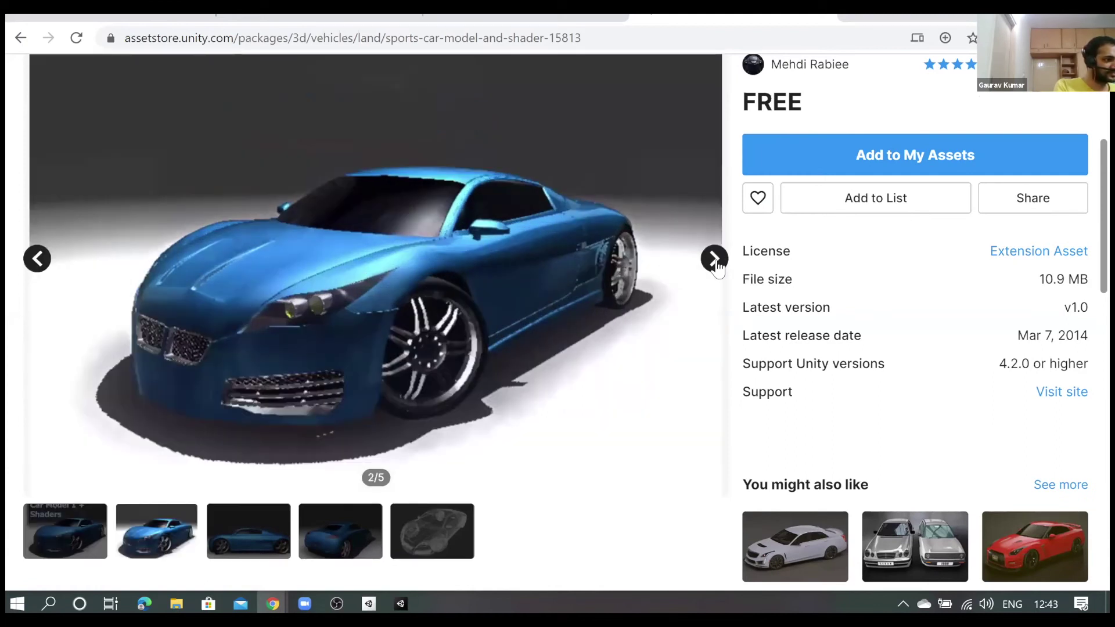
click(715, 259)
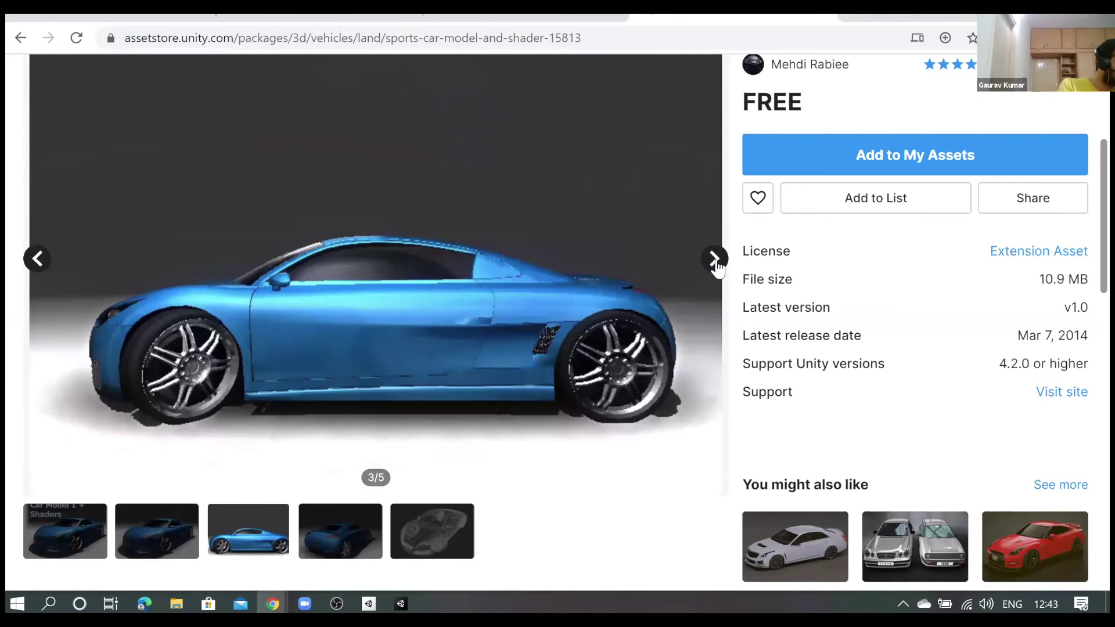
click(716, 261)
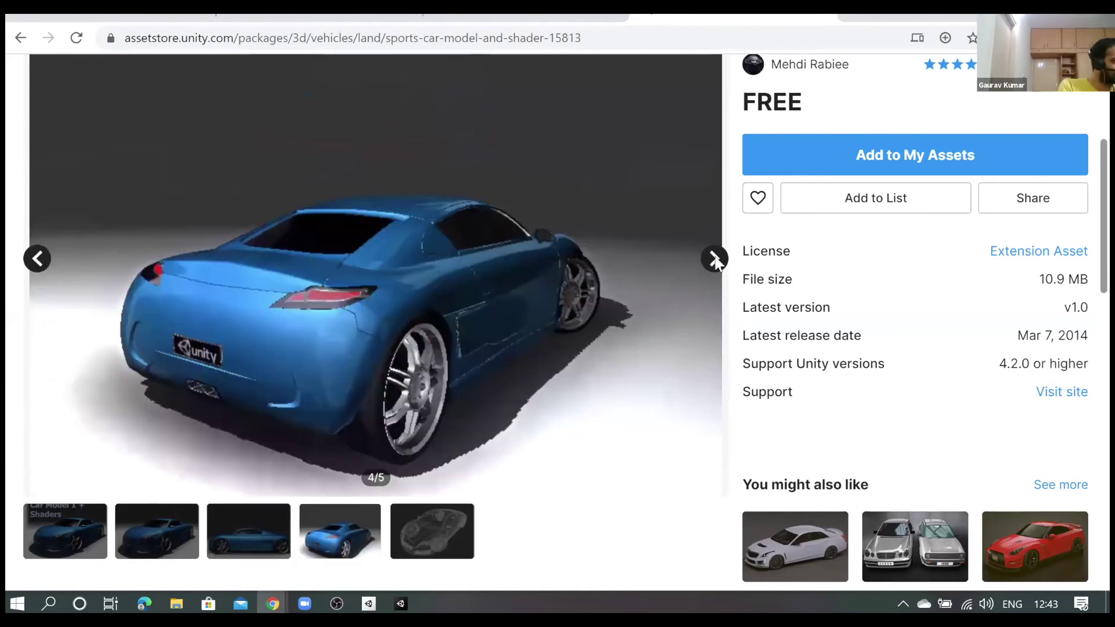
click(716, 261)
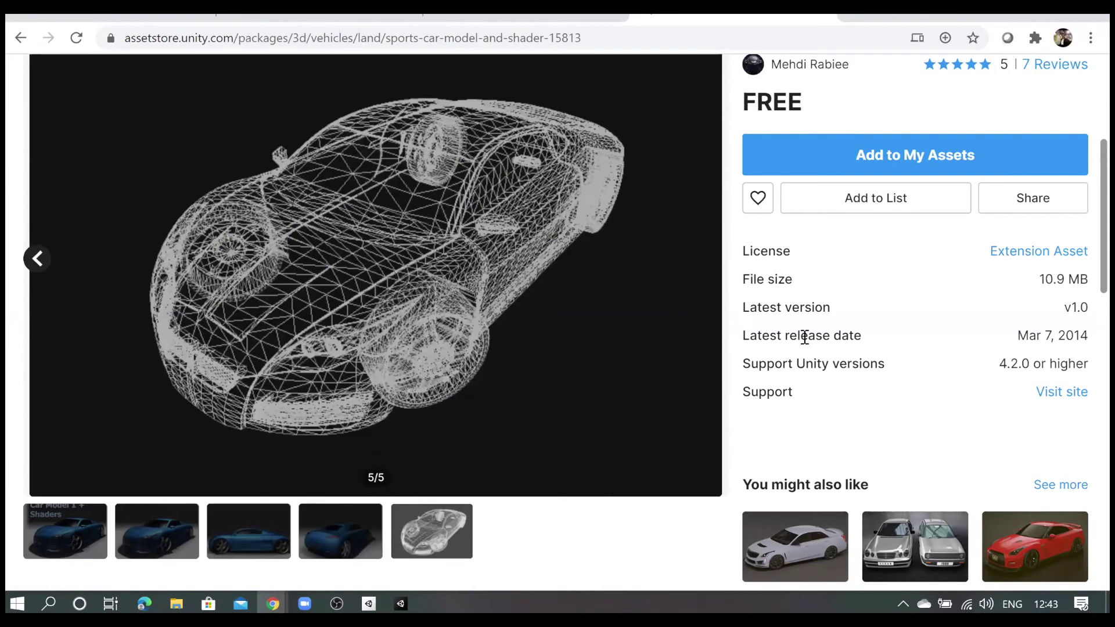
scroll(58, 182, down, 1)
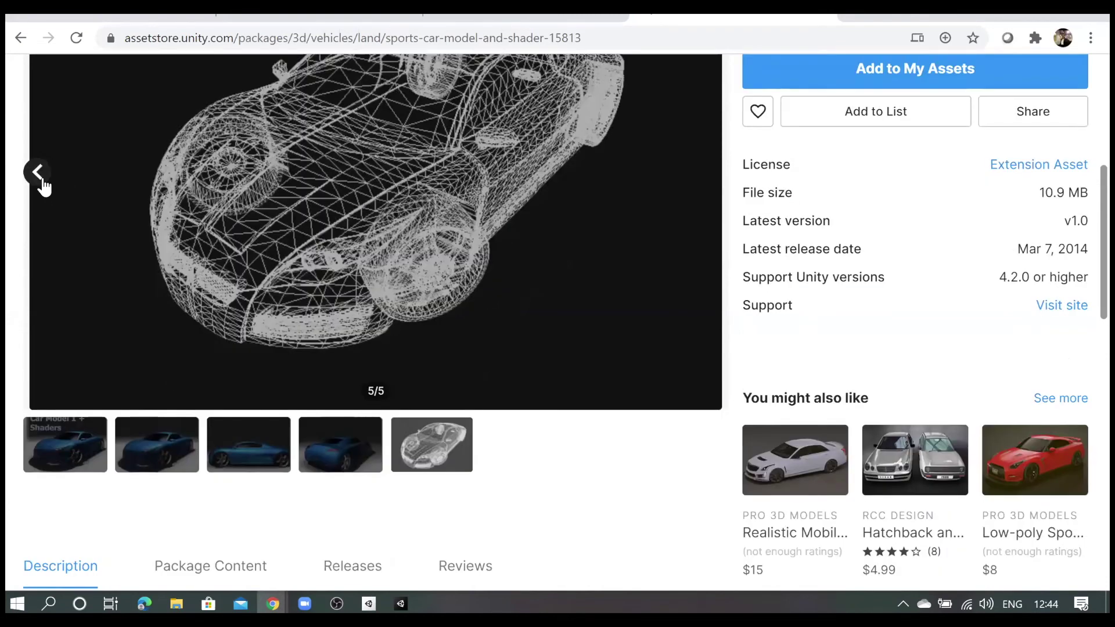
click(37, 172)
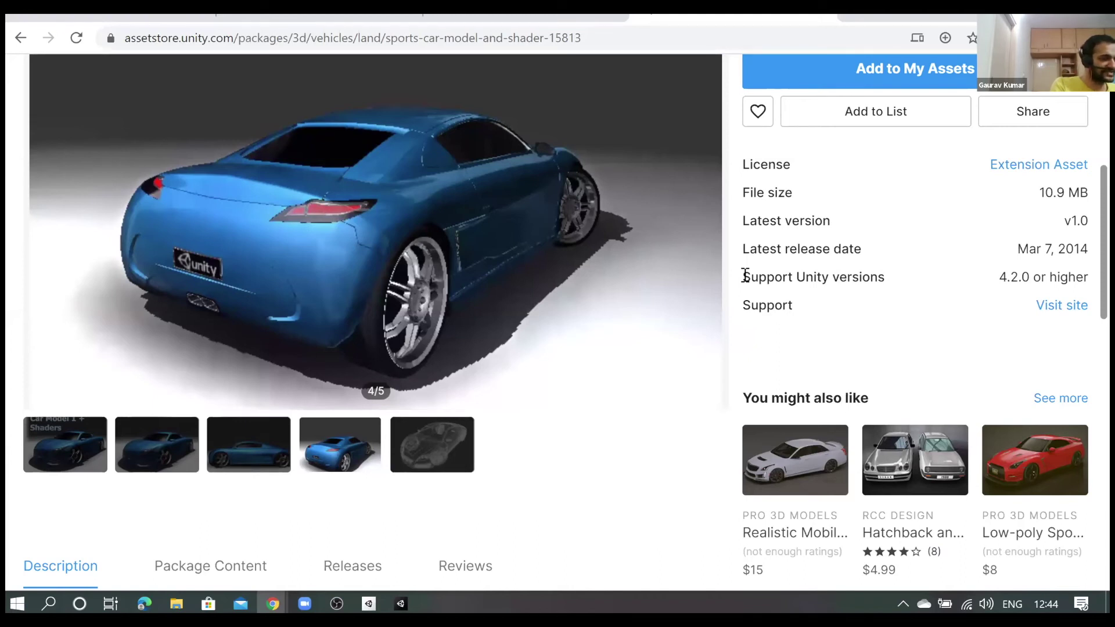
Highlight the supported Unity versions text showing 4.2.0 or higher
drag(743, 277, 889, 283)
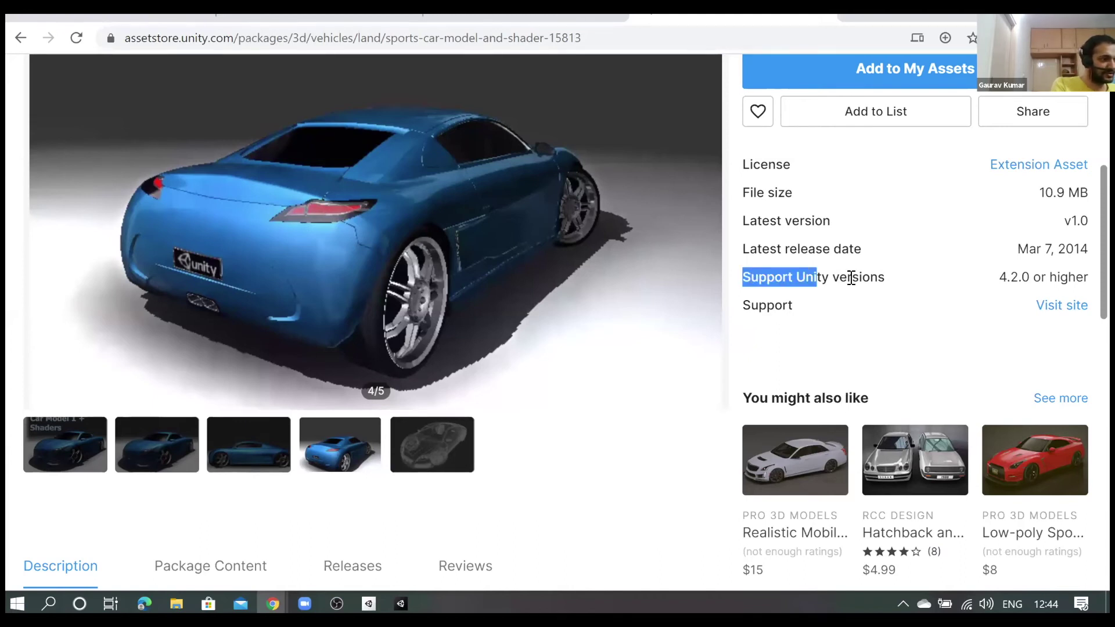
click(886, 281)
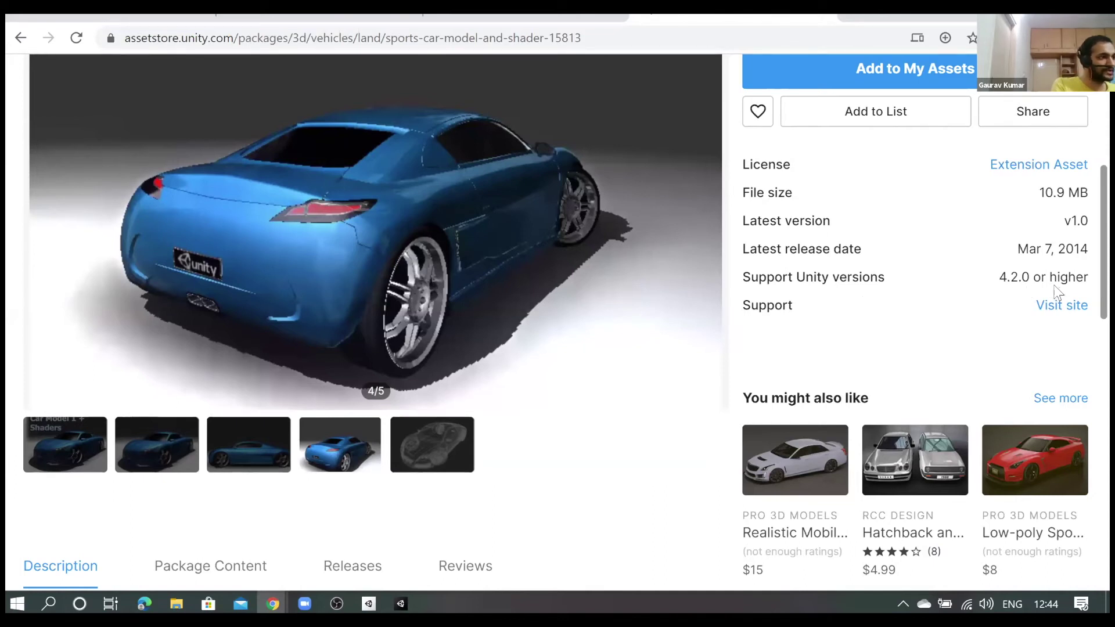
drag(886, 281, 744, 281)
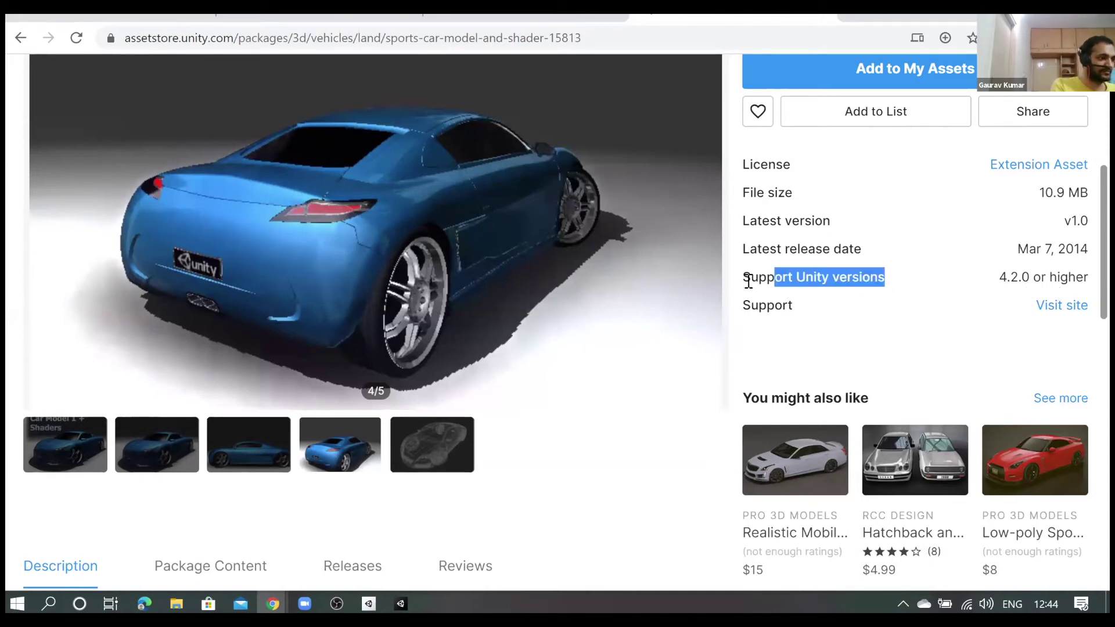
click(905, 287)
mouse_move(1008, 279)
mouse_down()
mouse_move(1087, 280)
mouse_move(991, 286)
mouse_up()
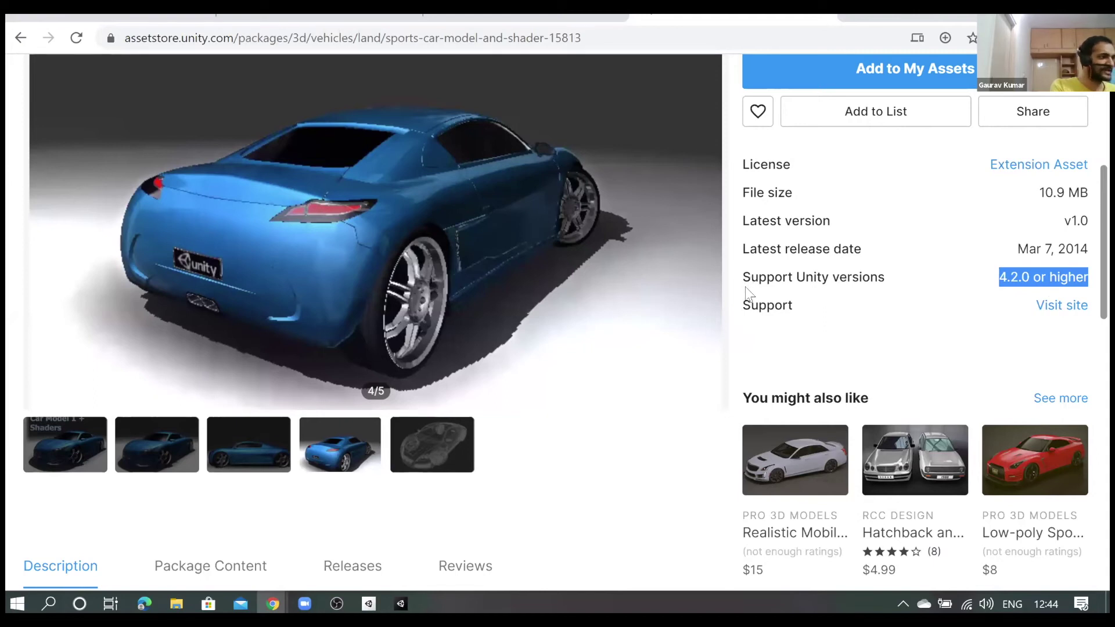
Show the Package Content listing of 52 files totalling 10.9 MB
scroll(819, 330, down, 1)
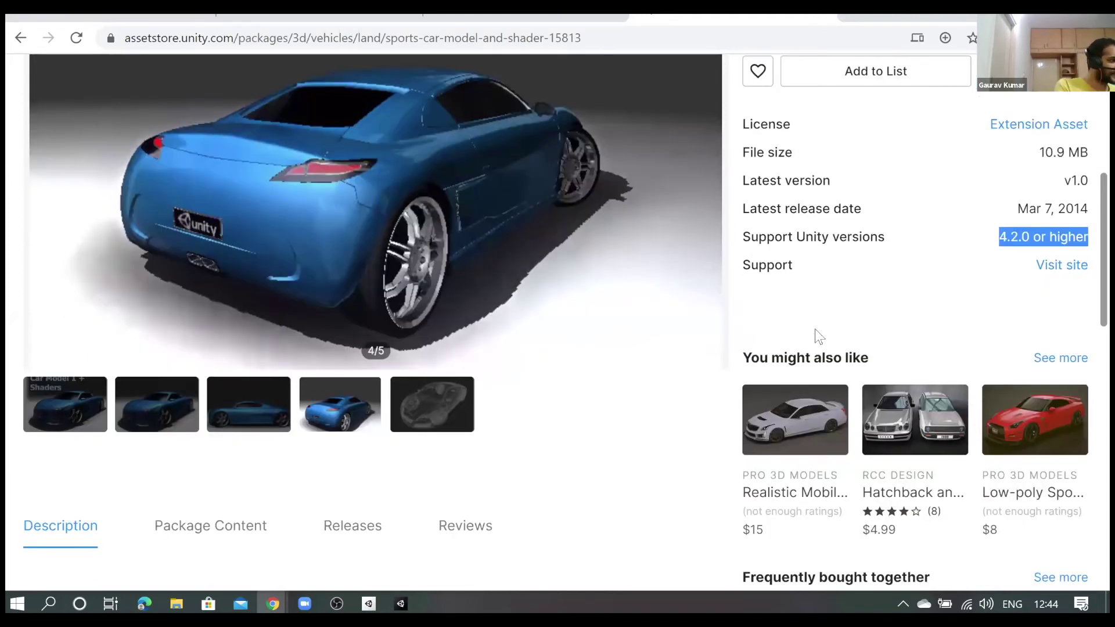
scroll(256, 349, down, 3)
scroll(77, 286, down, 2)
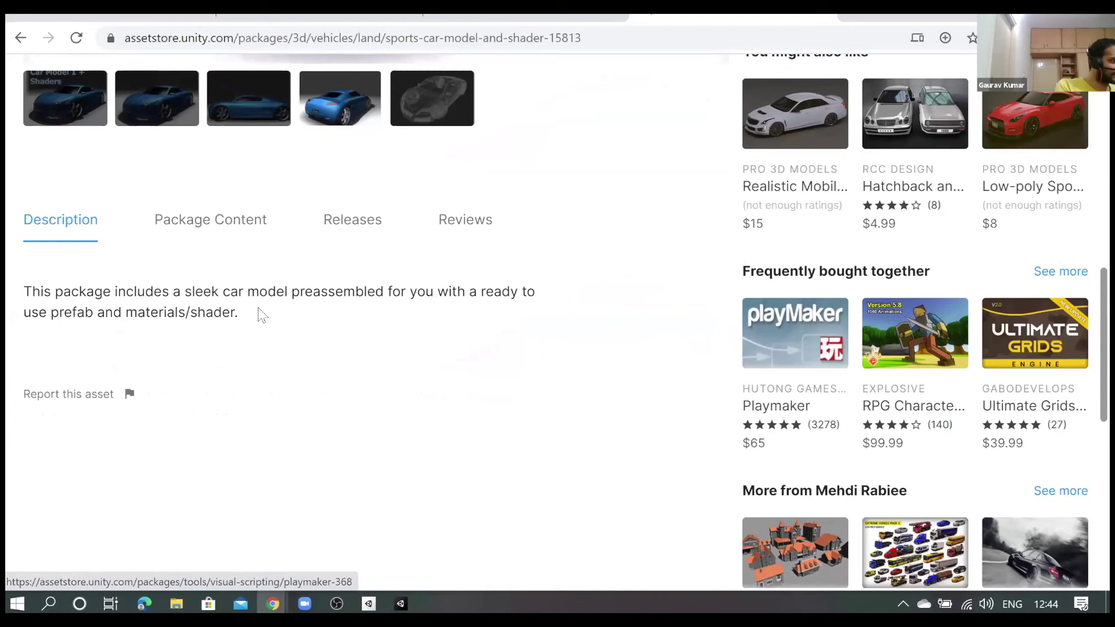
click(191, 230)
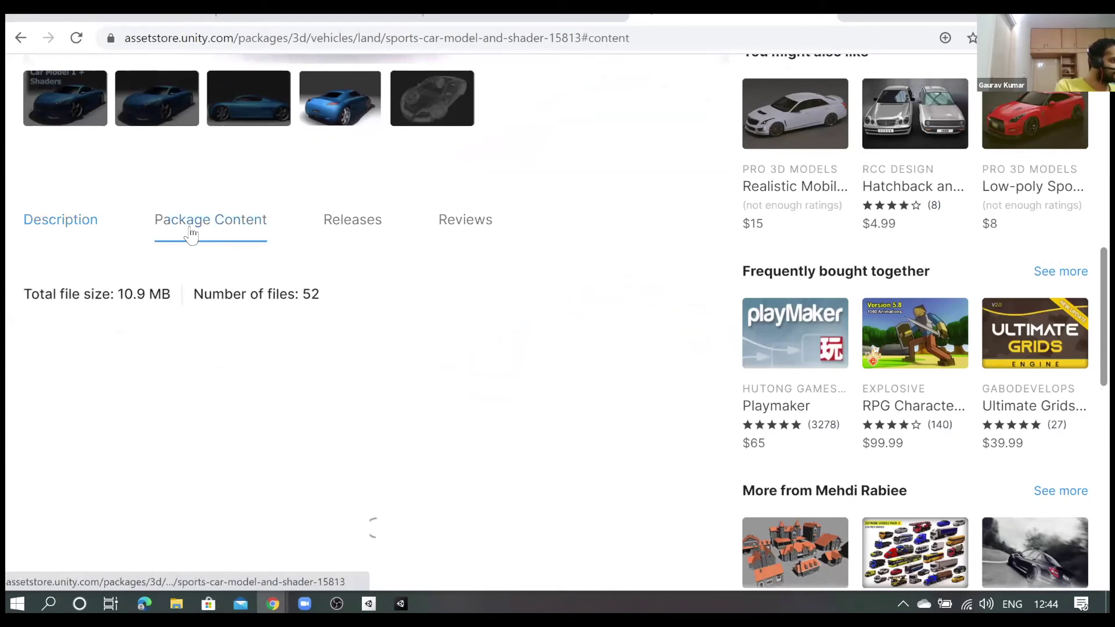
scroll(267, 383, down, 2)
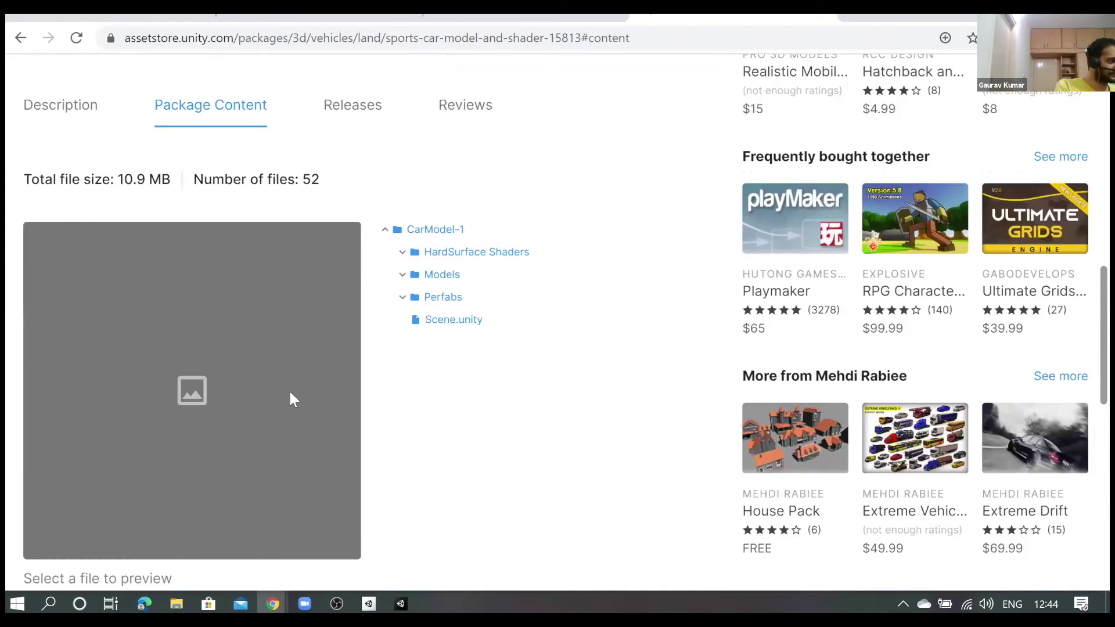
scroll(288, 389, up, 5)
scroll(778, 424, up, 5)
scroll(809, 435, up, 3)
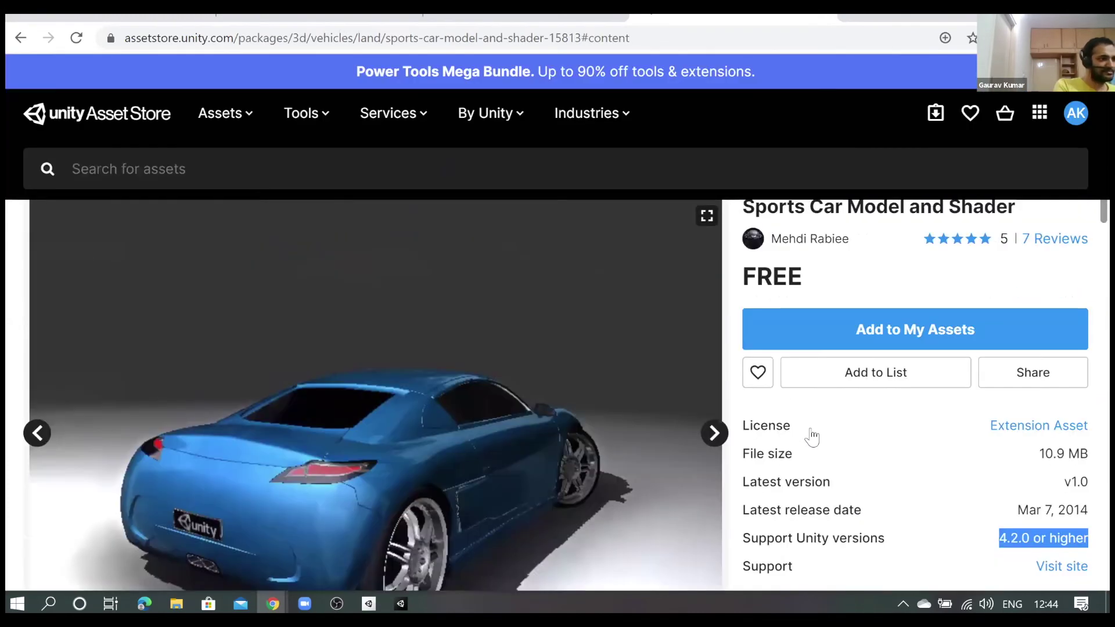
Add Sports Car Model and Shader to My Assets, accepting the Terms of Service
click(910, 440)
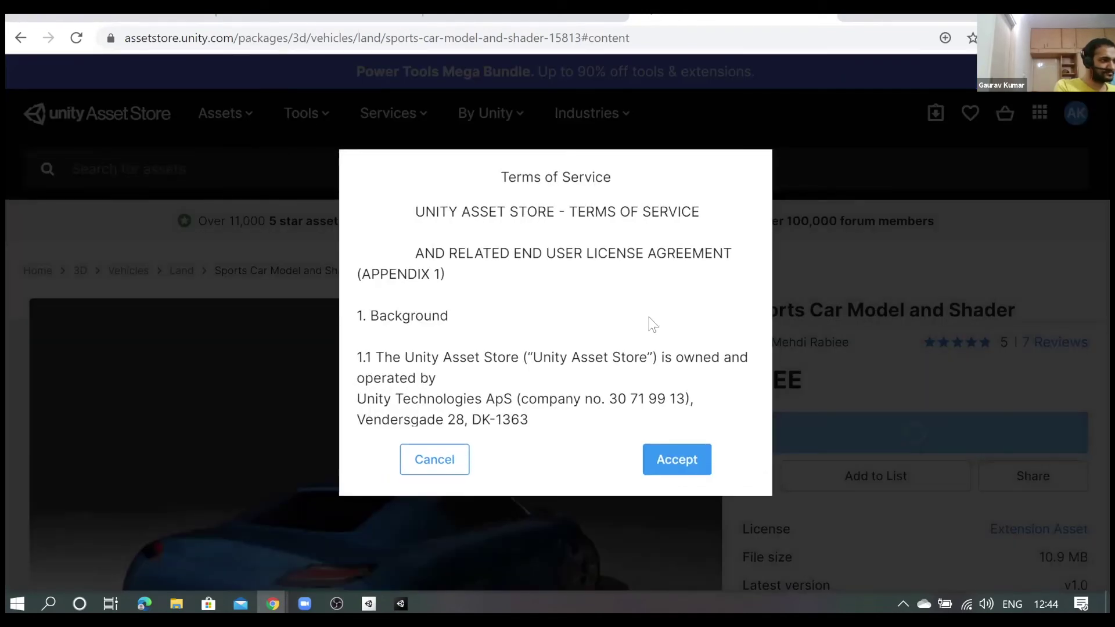
scroll(509, 364, down, 5)
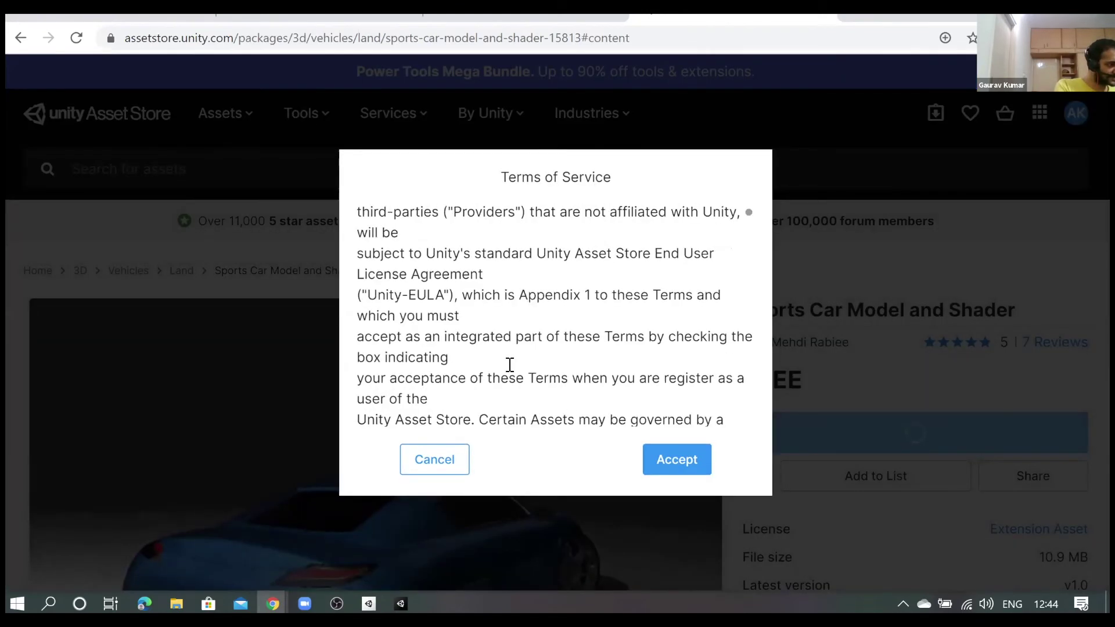
scroll(509, 364, down, 5)
click(674, 465)
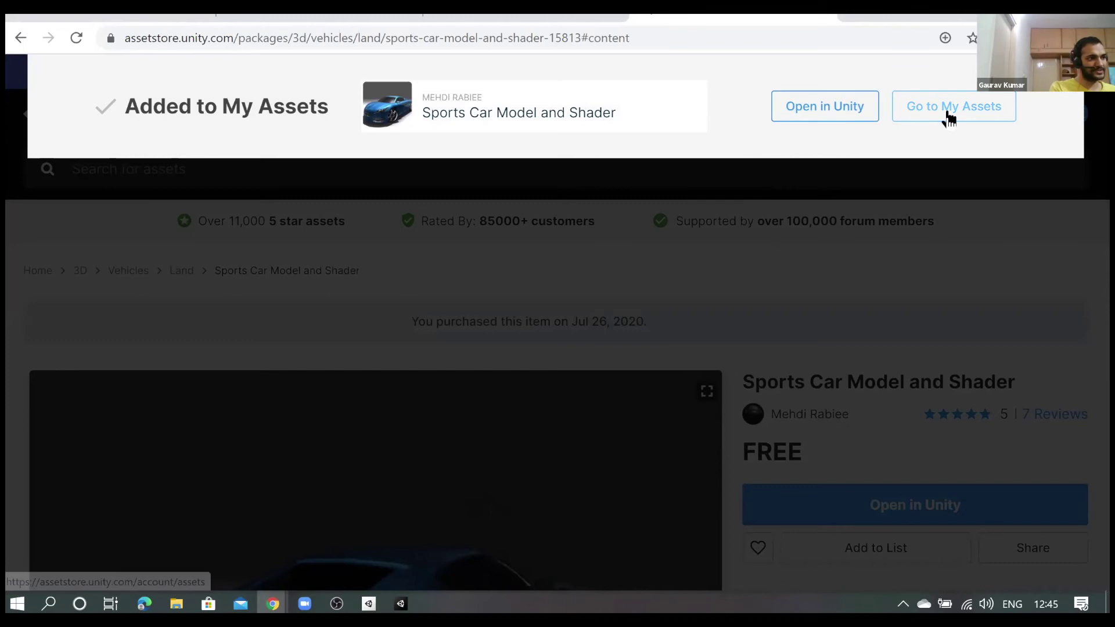
Send the sports car package to Unity Editor via Open in Unity and the browser prompt
click(821, 112)
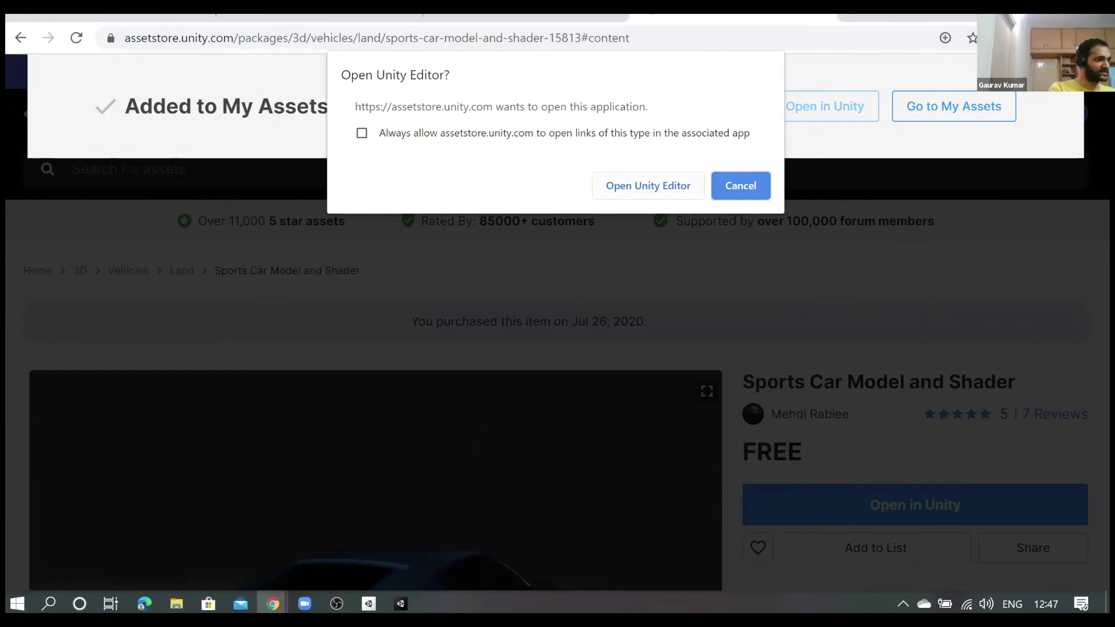
mouse_move(400, 604)
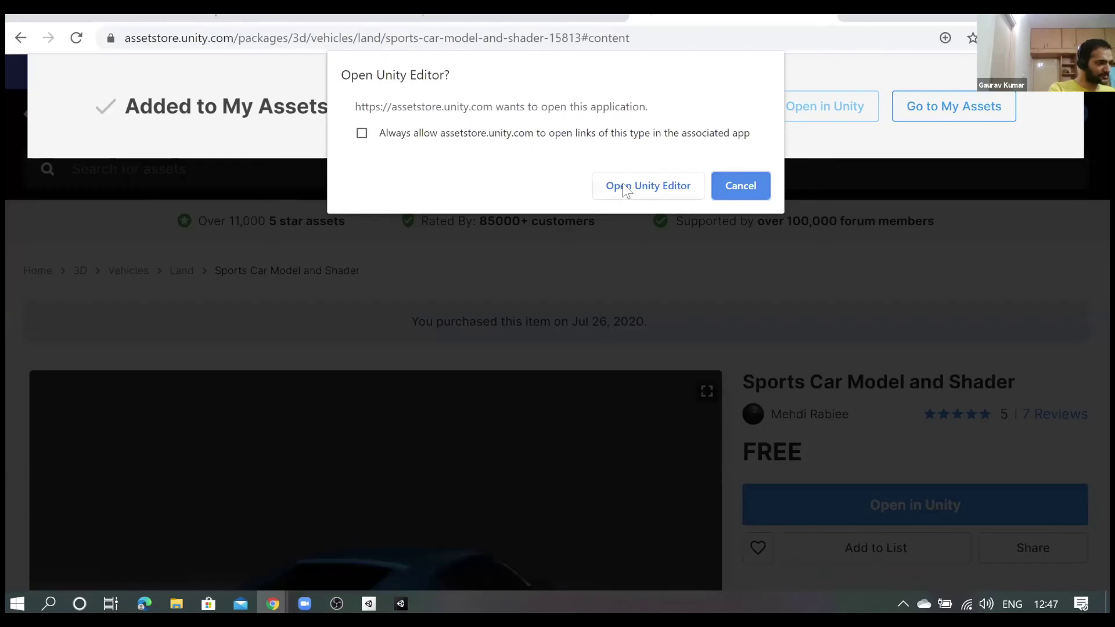
click(623, 186)
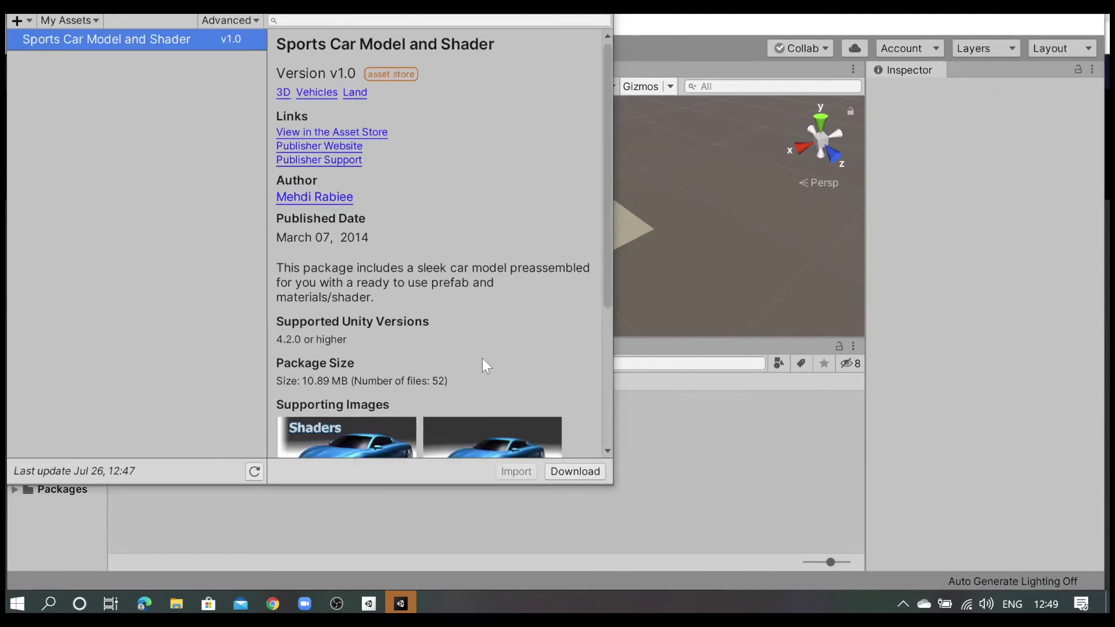
Scroll through the Sports Car Model and Shader details in the Package Manager
scroll(482, 359, down, 2)
scroll(479, 357, down, 2)
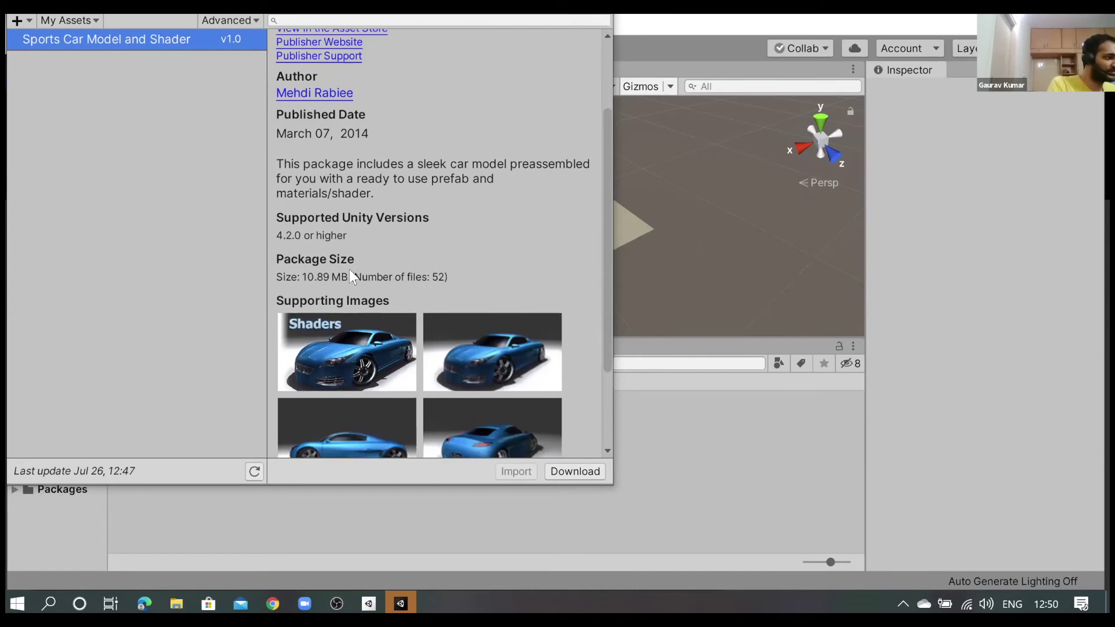
scroll(343, 280, down, 5)
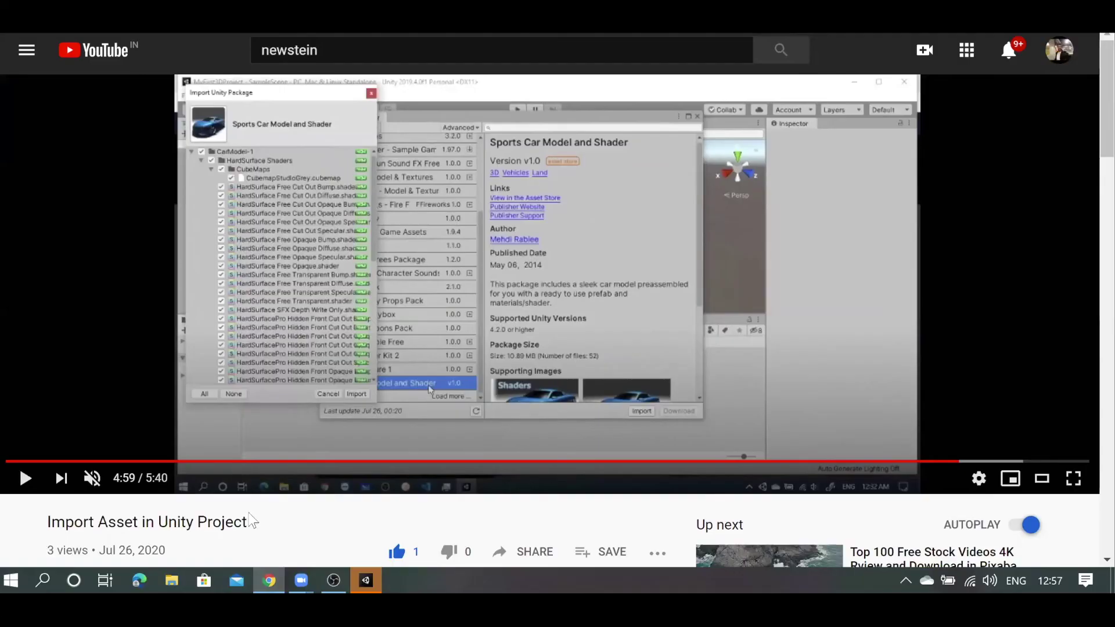
Start importing the sports car package and review its file list in the Import dialog
click(358, 577)
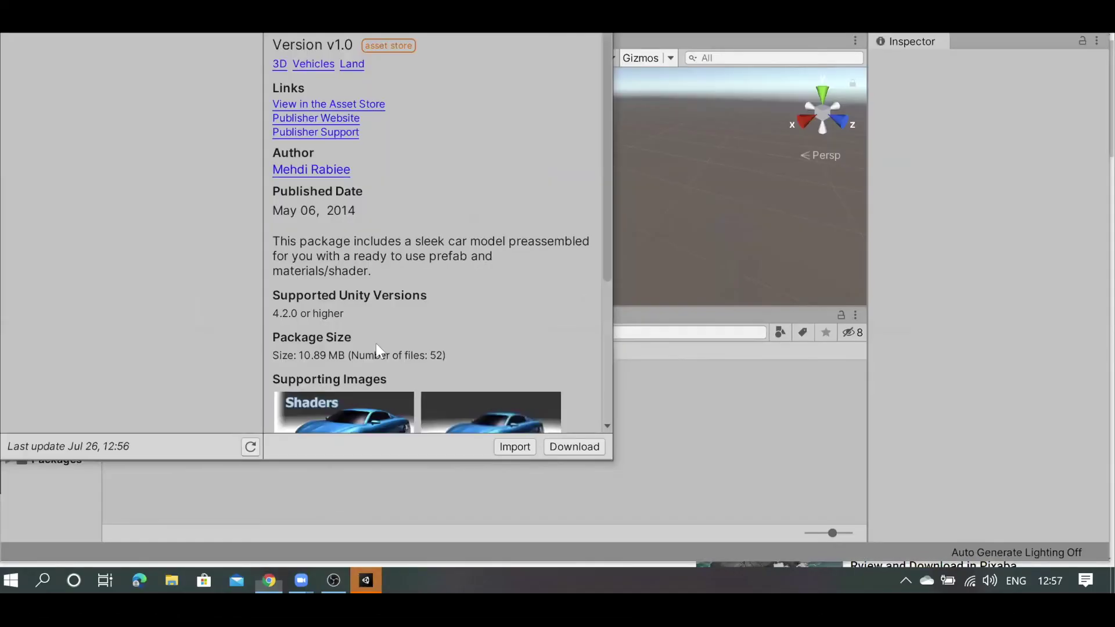
click(502, 448)
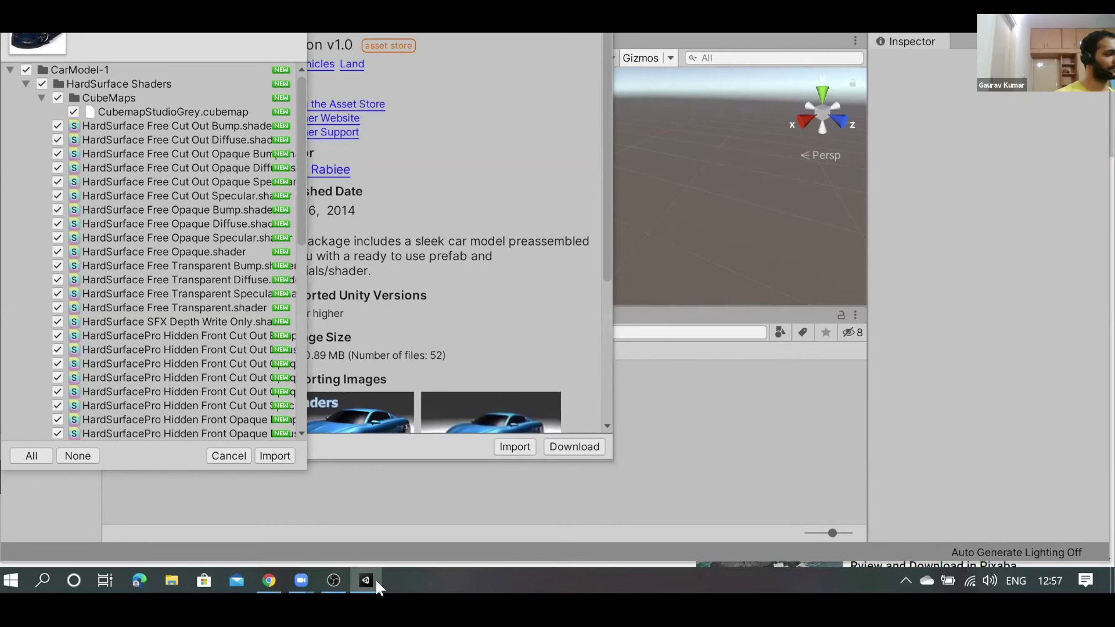
mouse_move(376, 578)
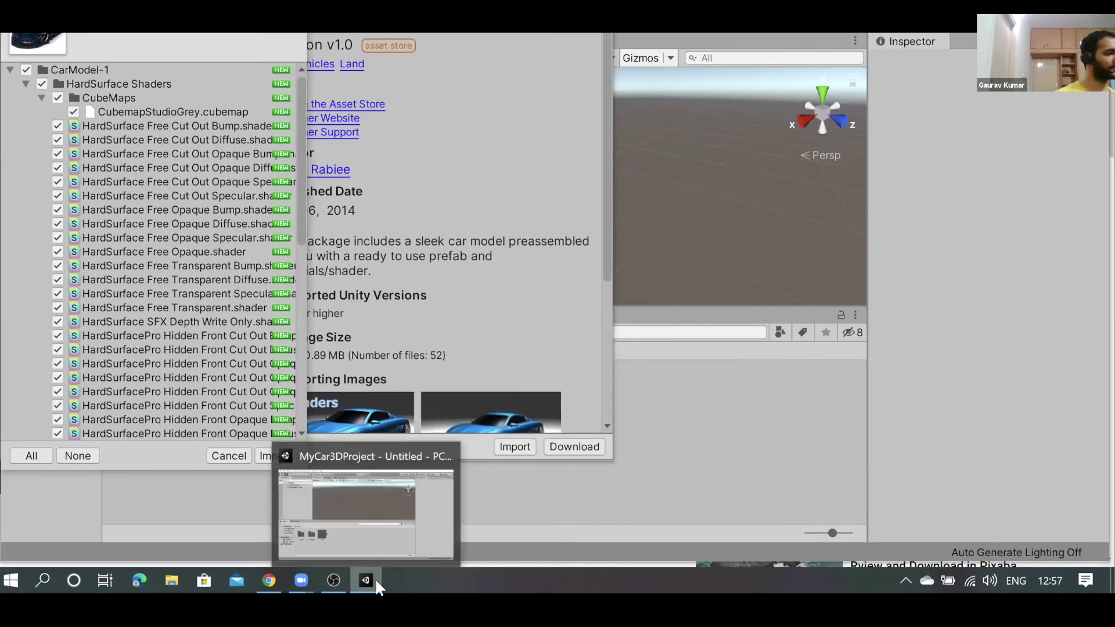
click(361, 517)
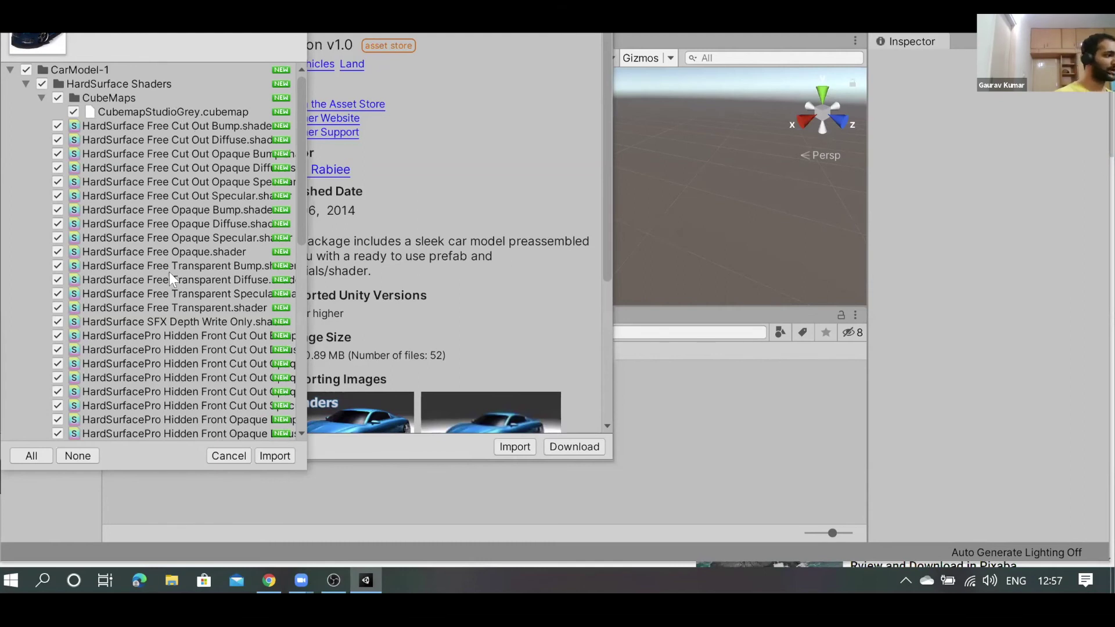
scroll(171, 273, down, 5)
scroll(178, 259, down, 3)
scroll(184, 180, up, 10)
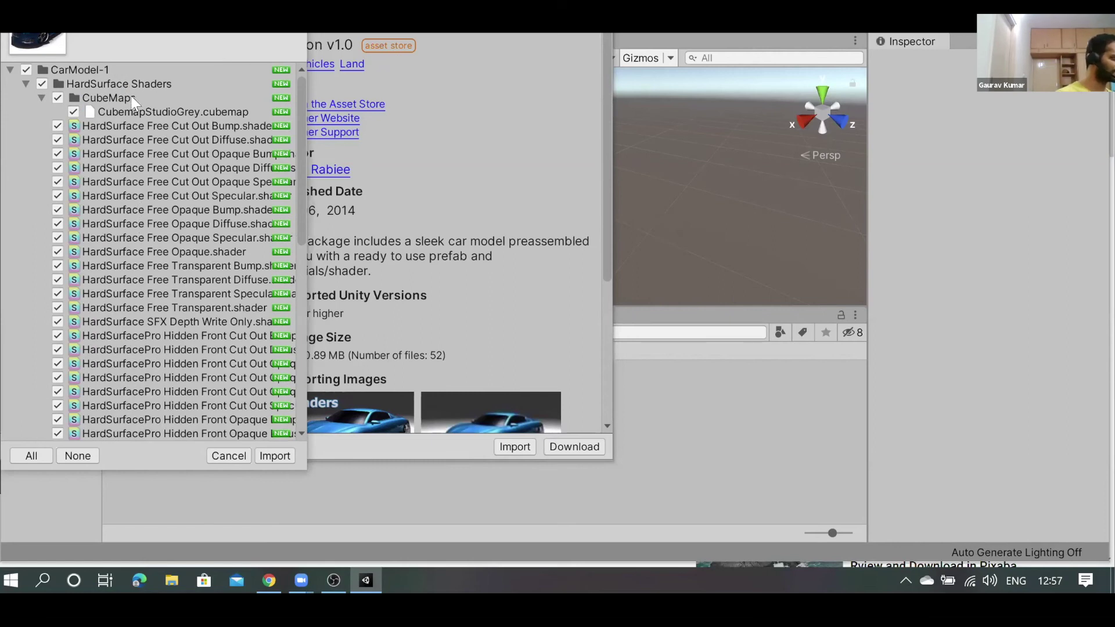
scroll(145, 277, down, 5)
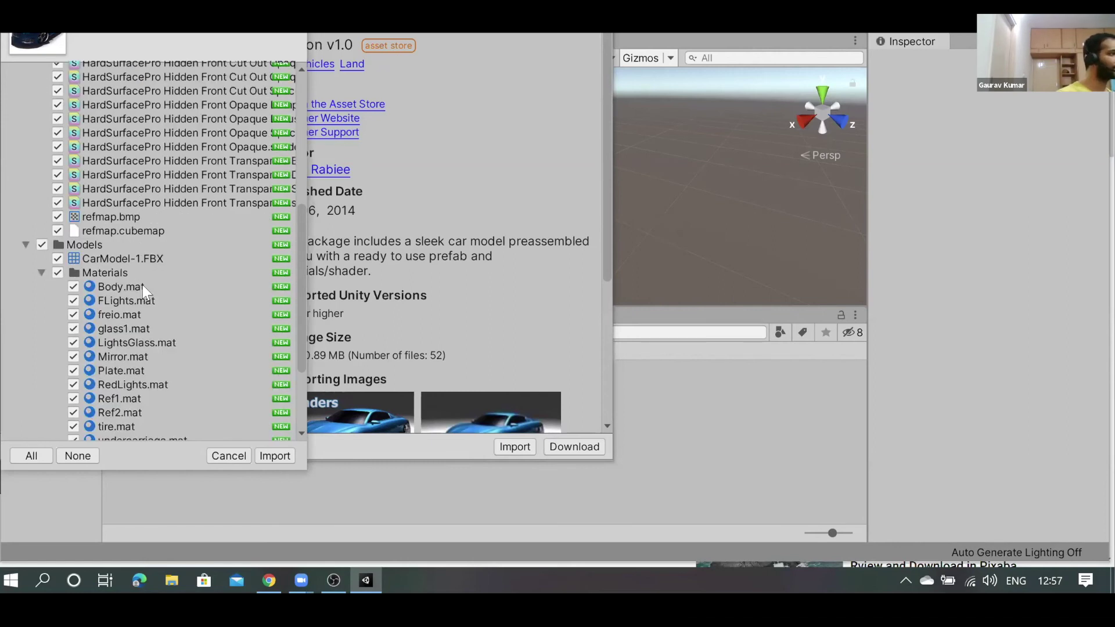
scroll(58, 357, up, 5)
scroll(74, 361, down, 4)
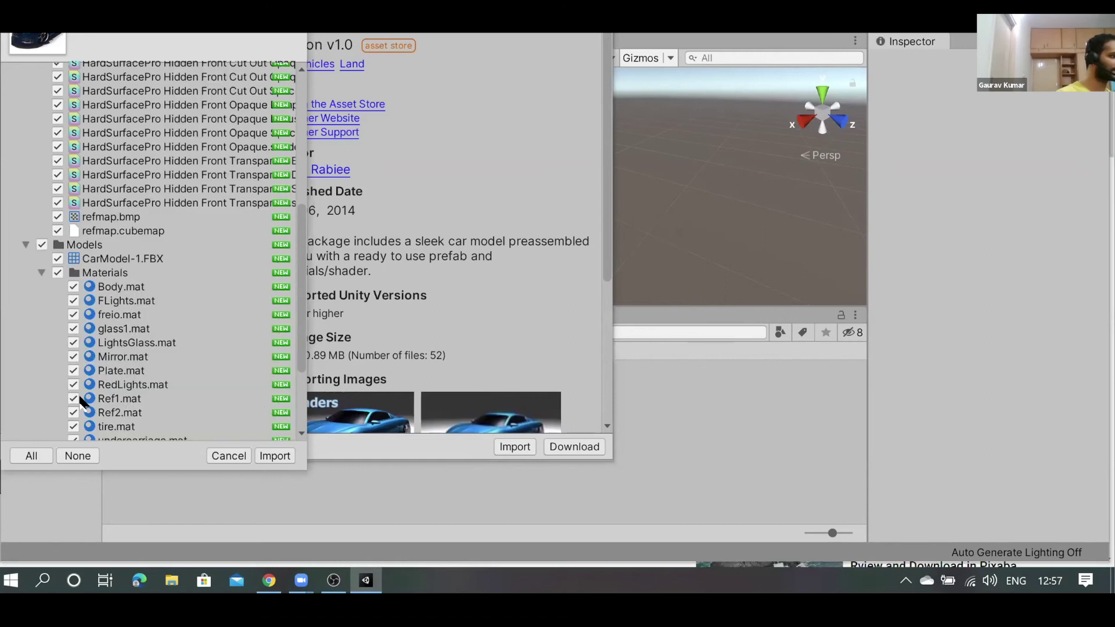
scroll(123, 193, down, 2)
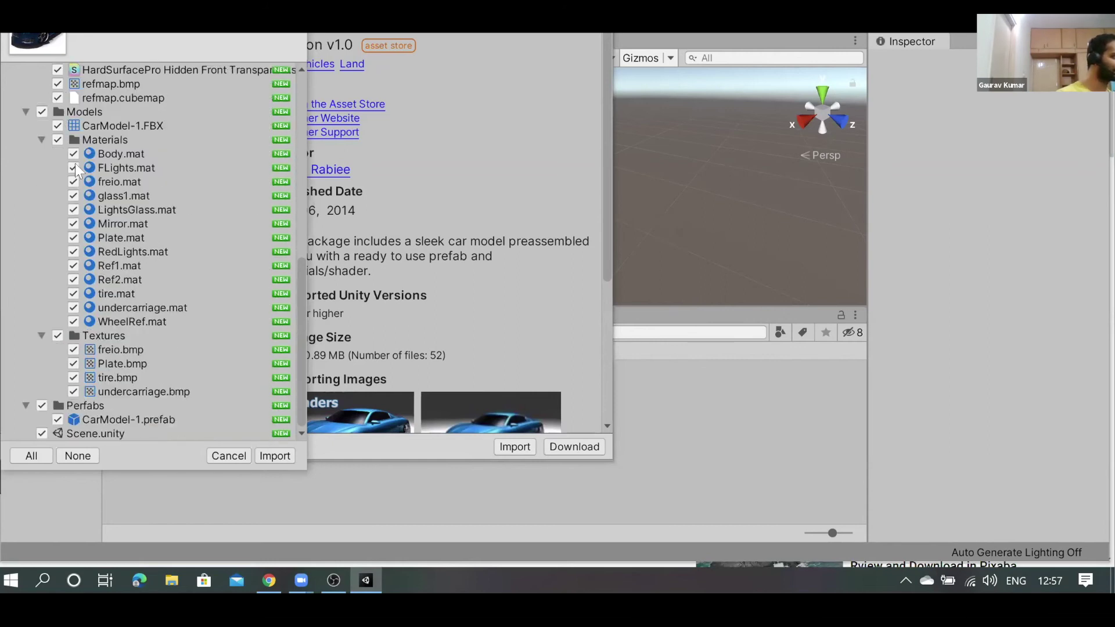
scroll(64, 208, up, 5)
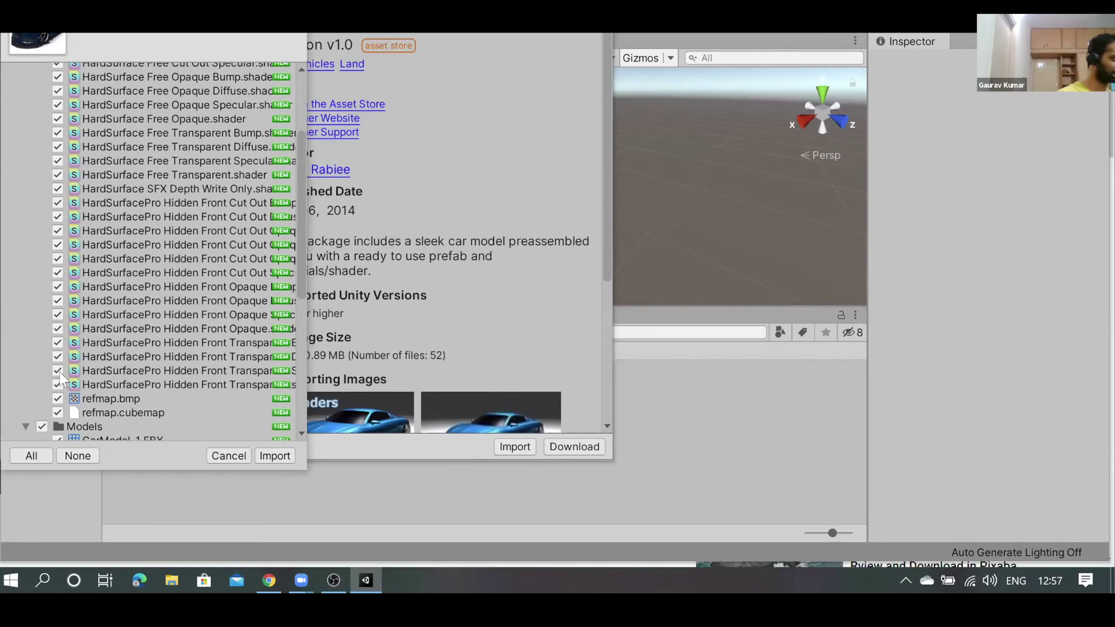
scroll(56, 218, up, 3)
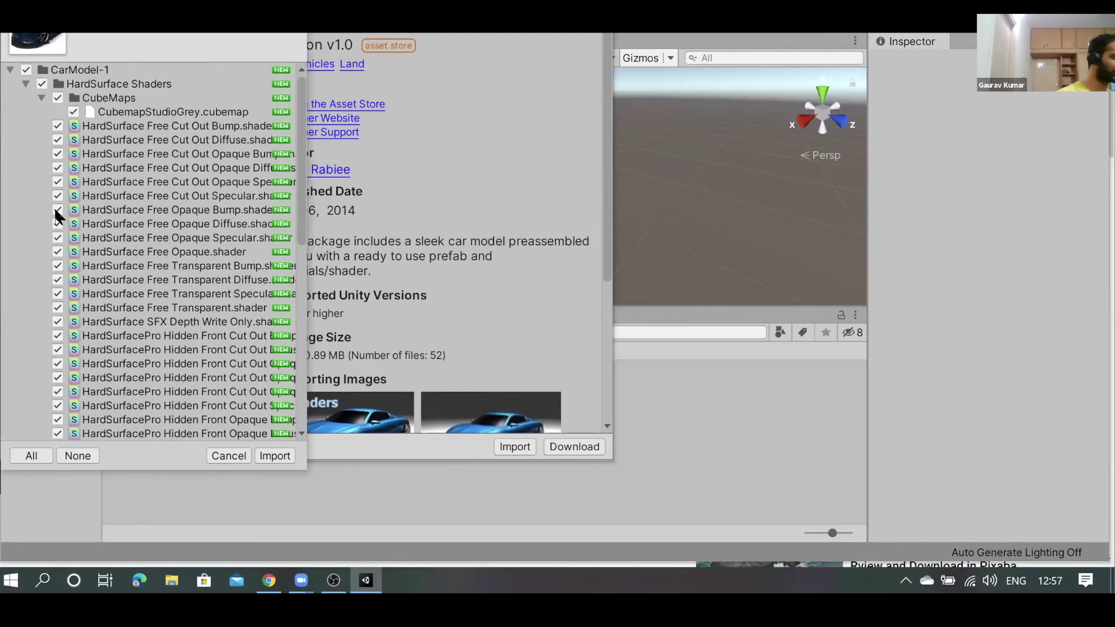
Include all files, Opaque Bump and Cut Out Specular shaders too, and import the package
click(58, 196)
click(56, 210)
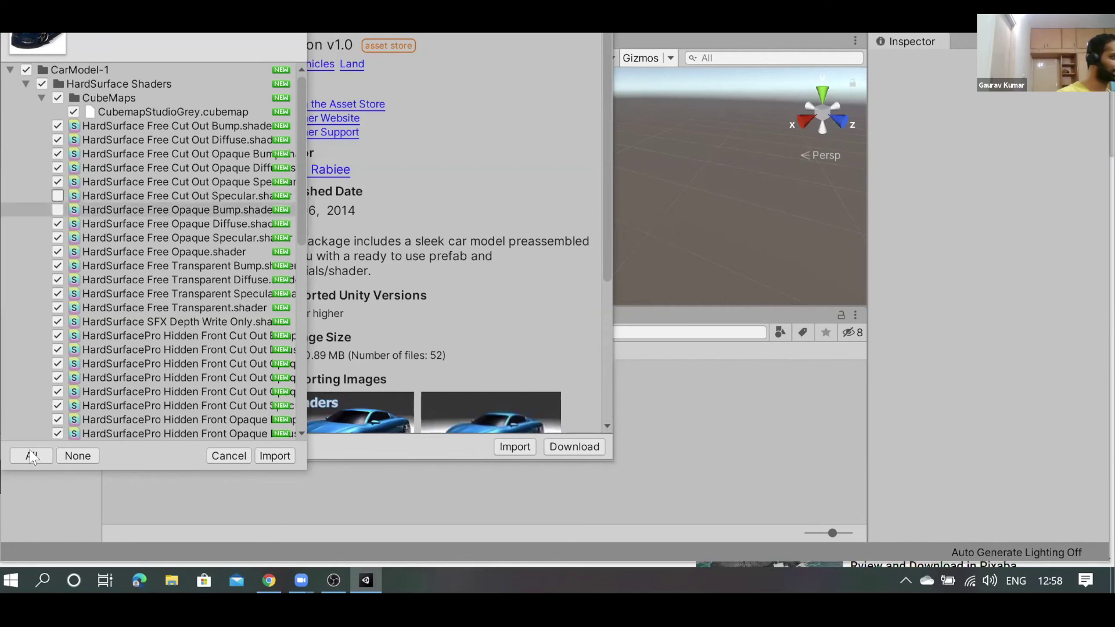
click(32, 456)
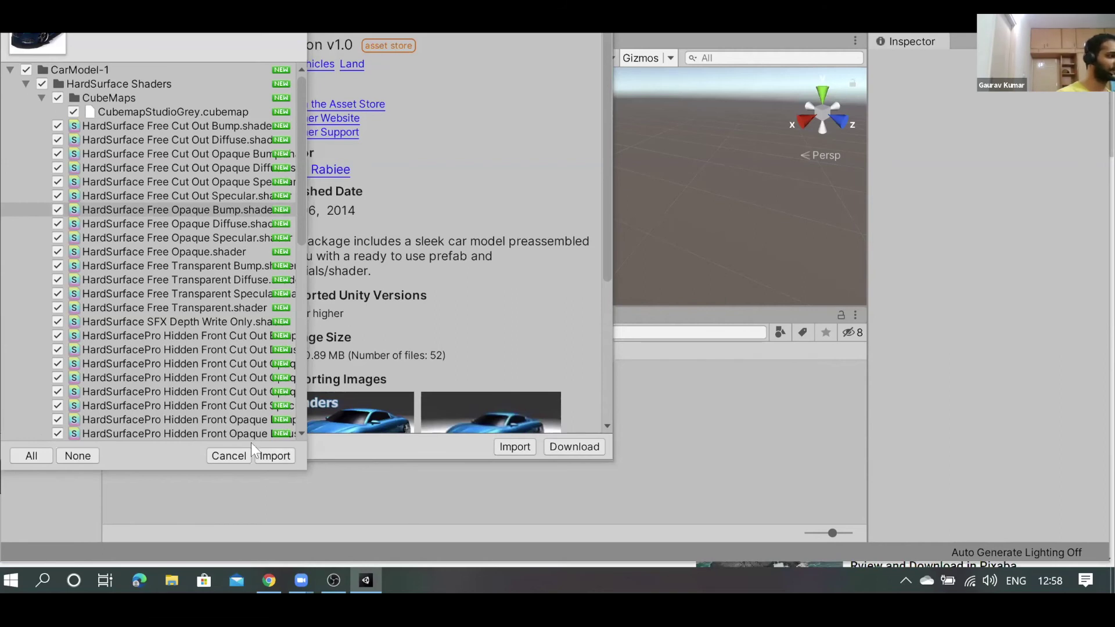
click(274, 456)
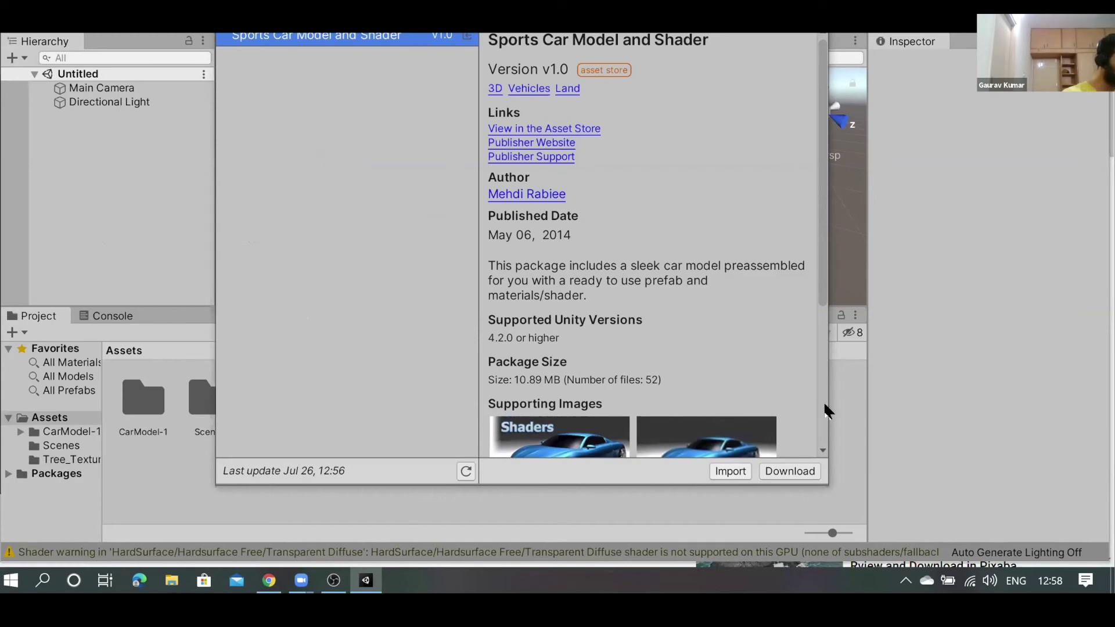
key(alt+Tab)
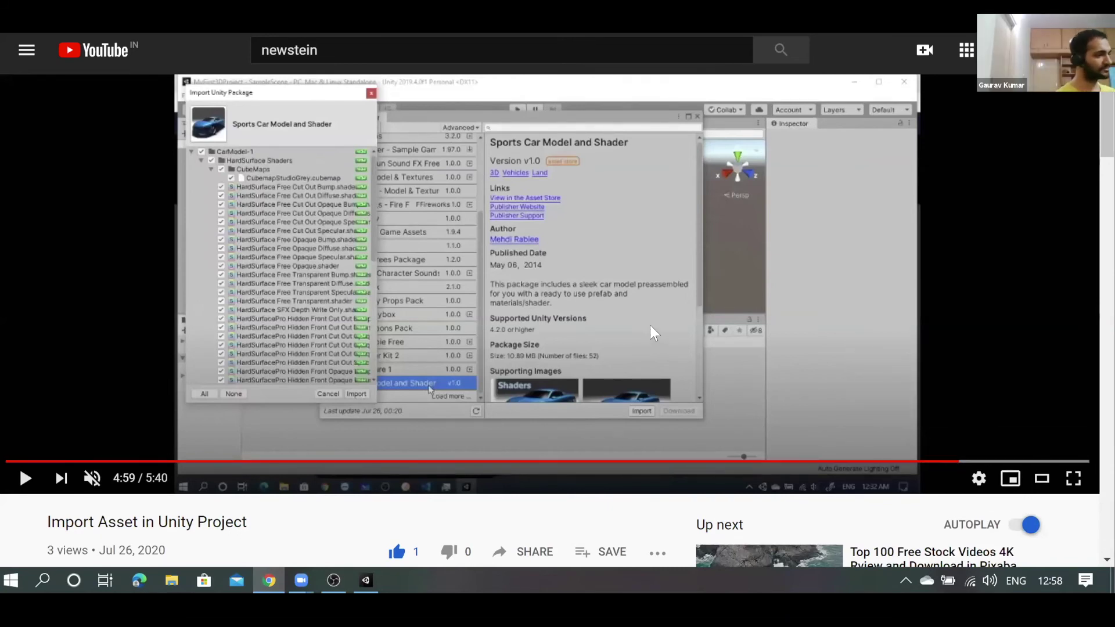
key(alt+Tab)
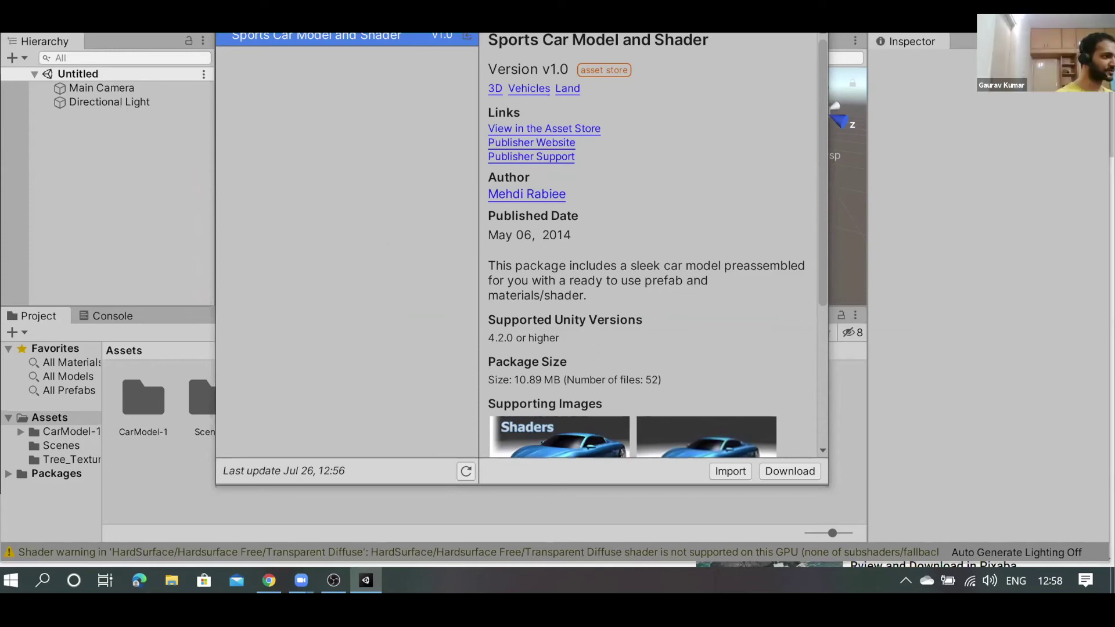
Close the Package Manager and open SampleScene from Assets/Scenes
click(819, 25)
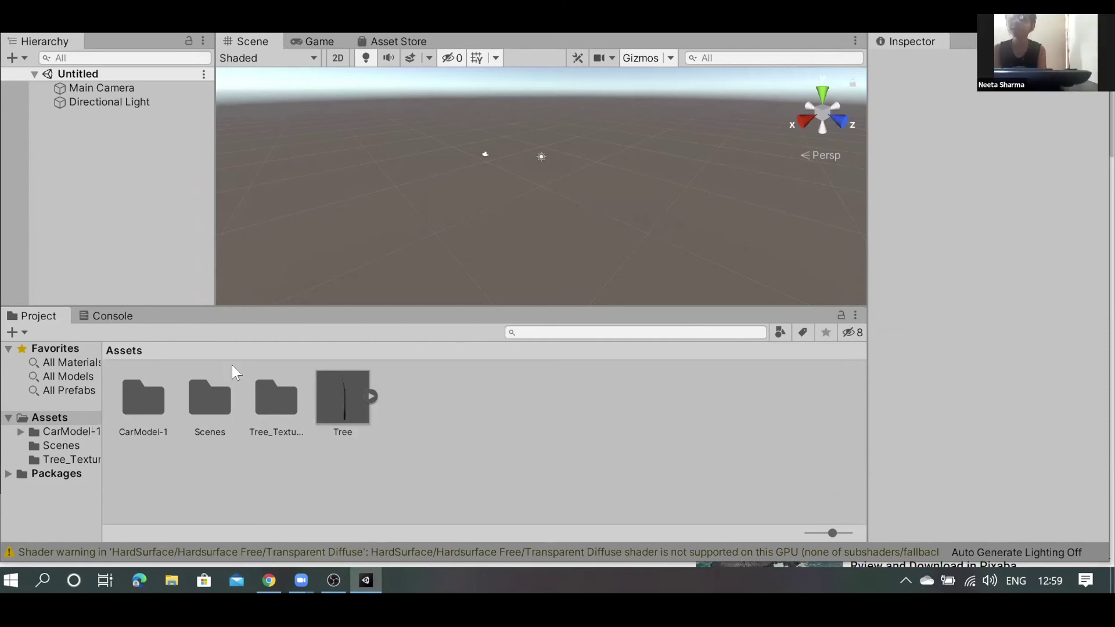
drag(102, 387, 178, 402)
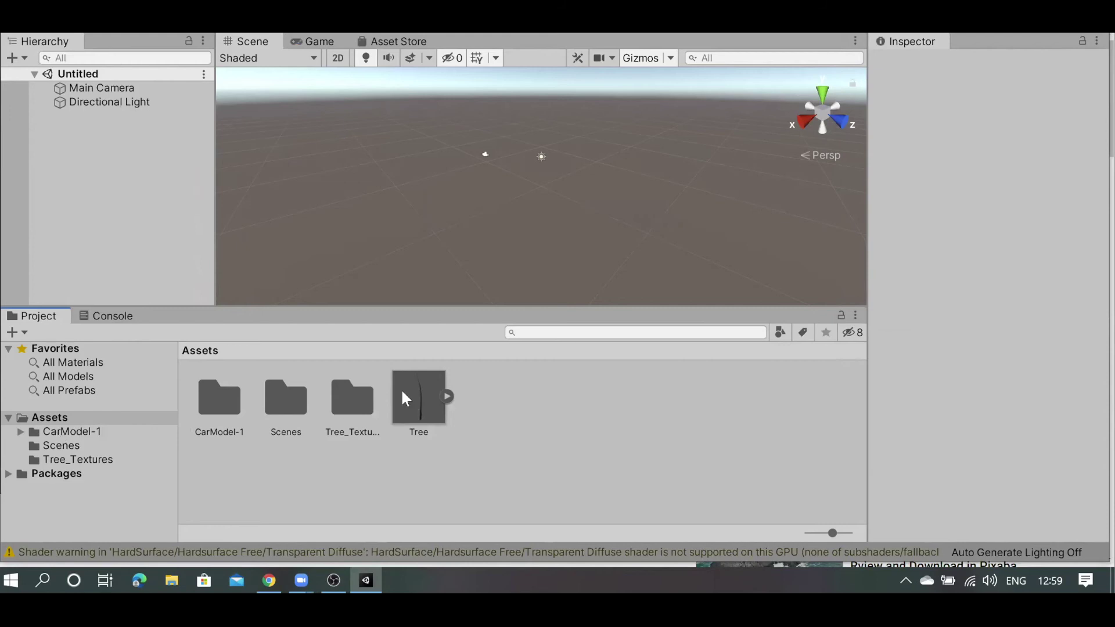
click(289, 402)
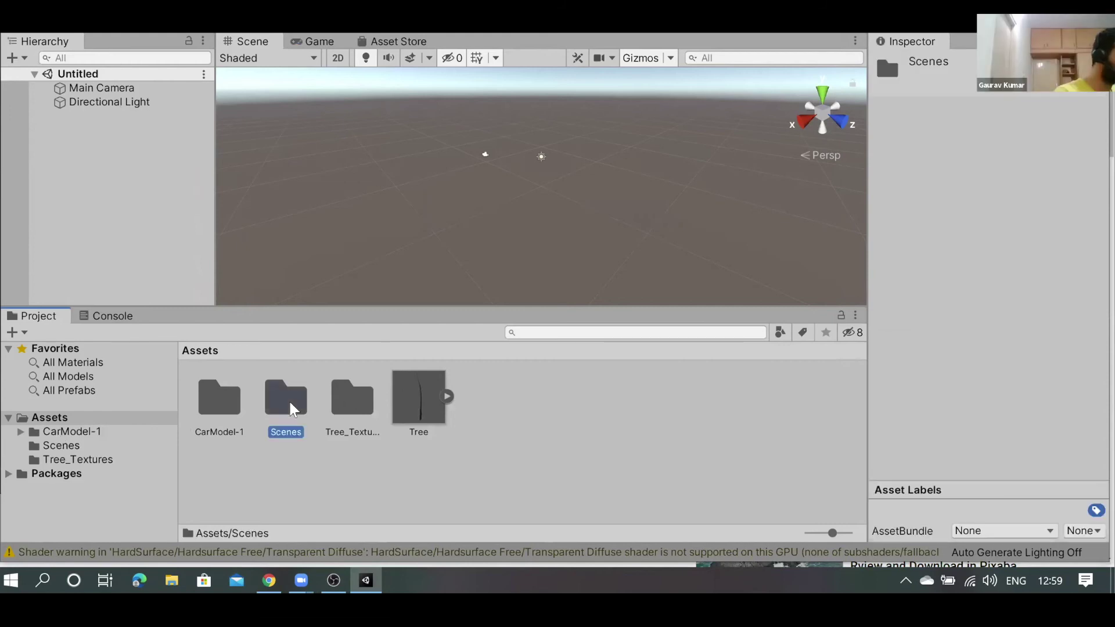
double_click(294, 398)
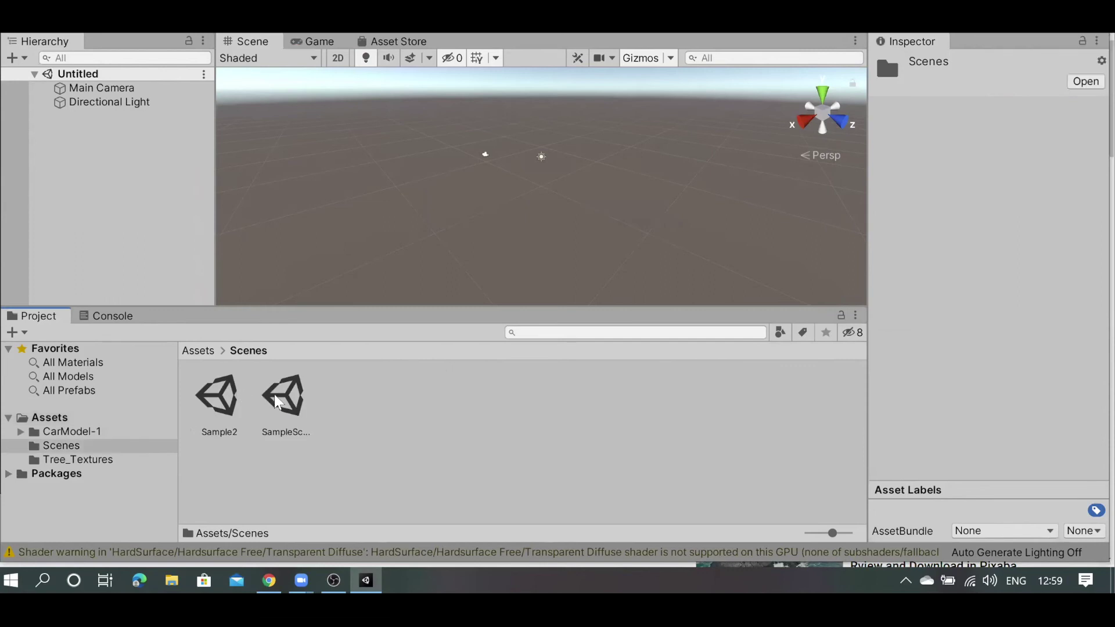
click(284, 395)
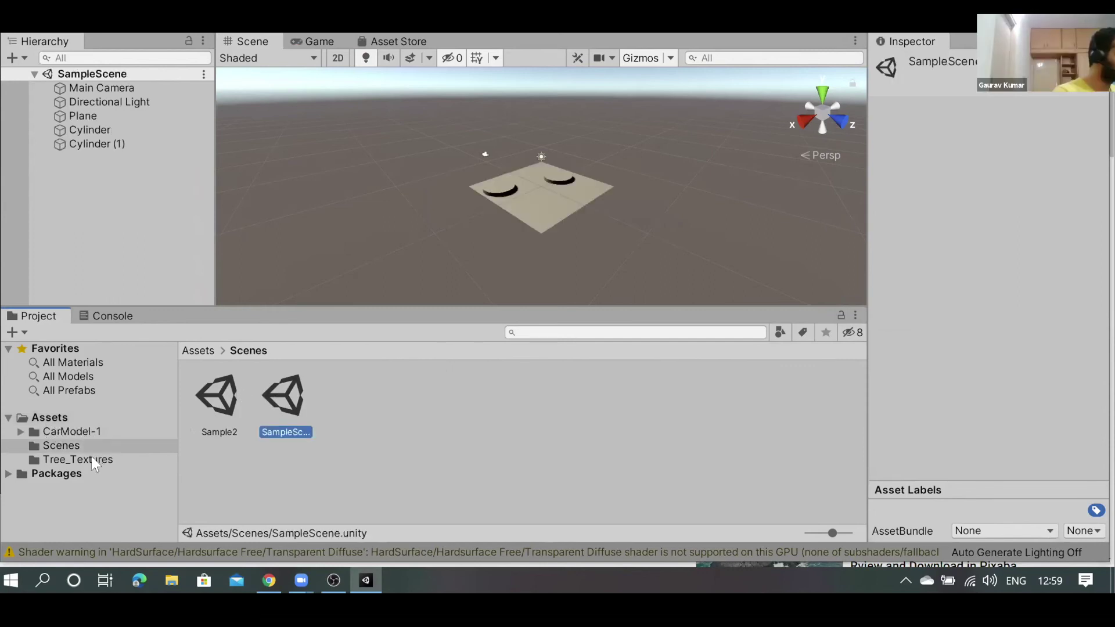
Open CarModel-1 > Perfabs and resize the thumbnails to preview the CarModel-1 prefab
click(63, 433)
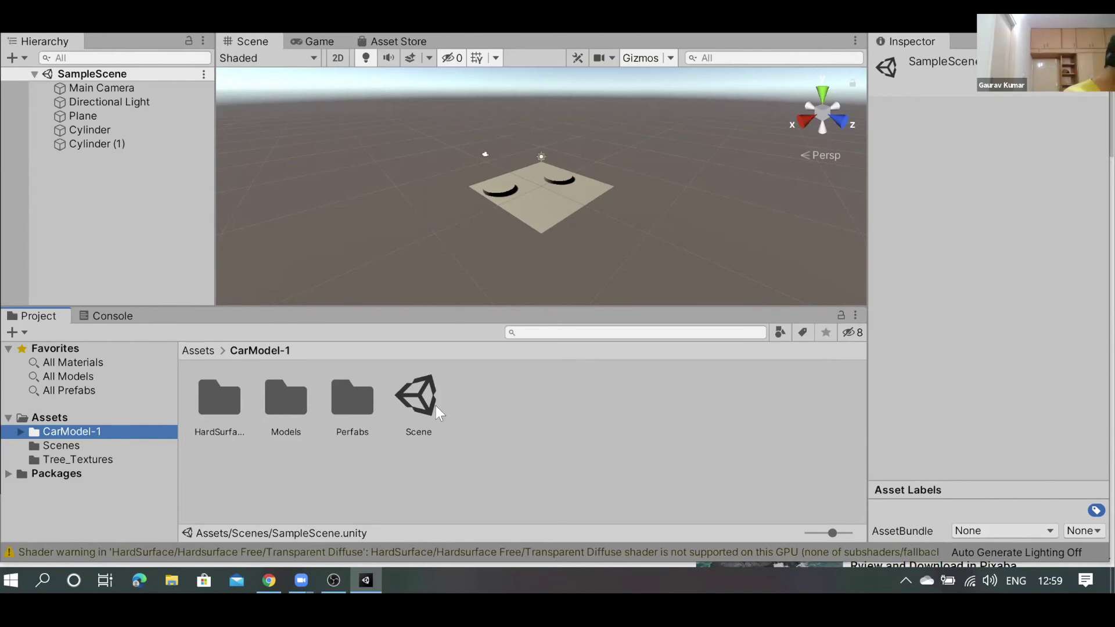
double_click(347, 401)
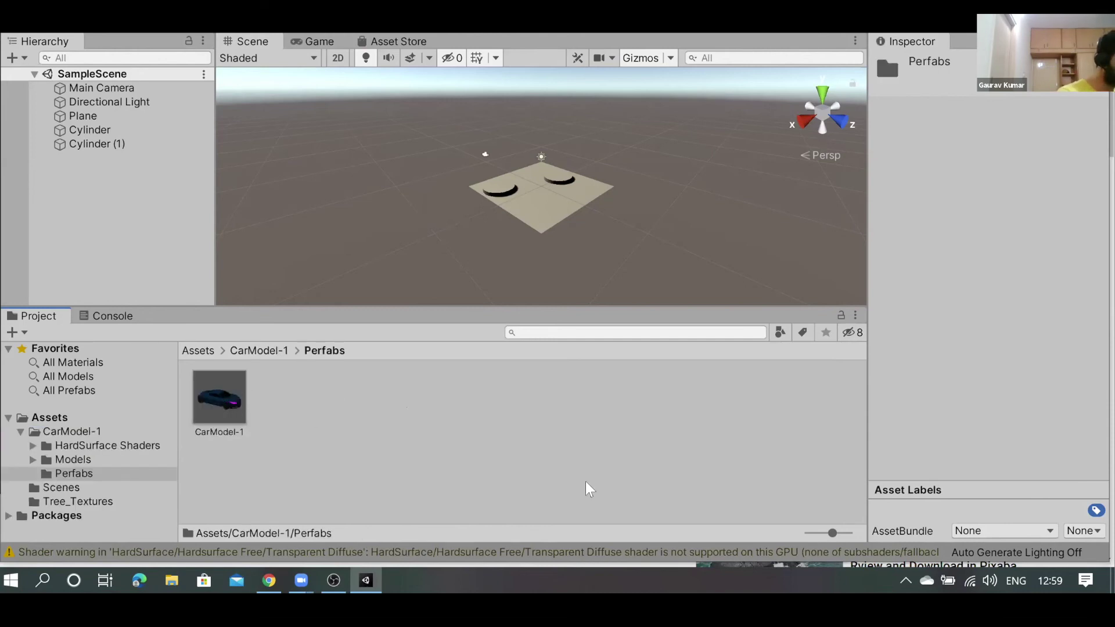
drag(833, 533, 848, 532)
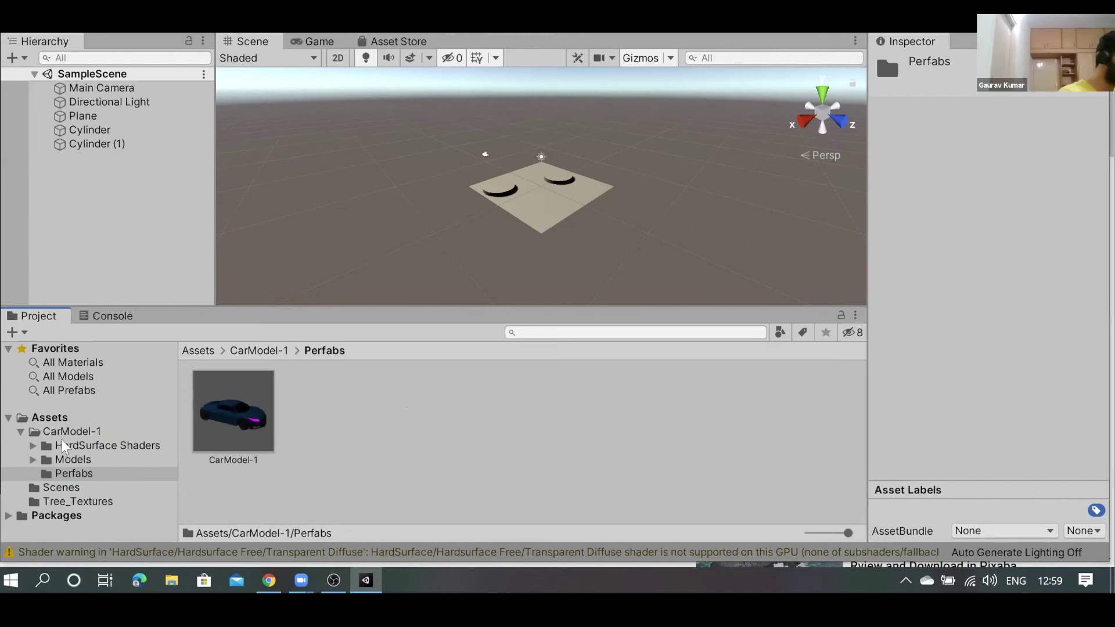
key(BackSpace)
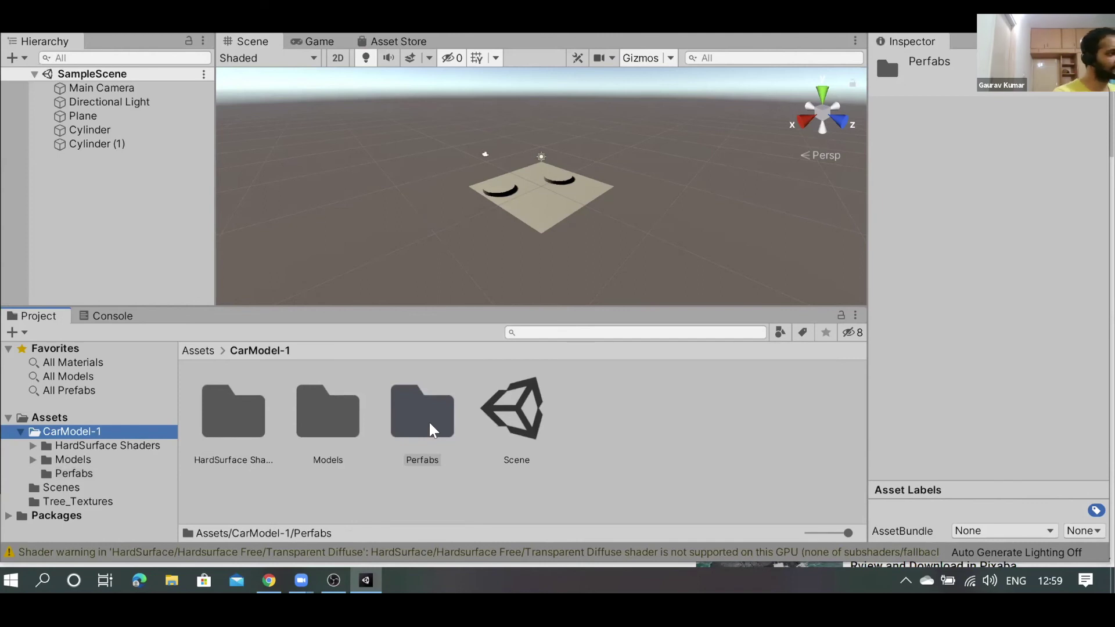
double_click(430, 430)
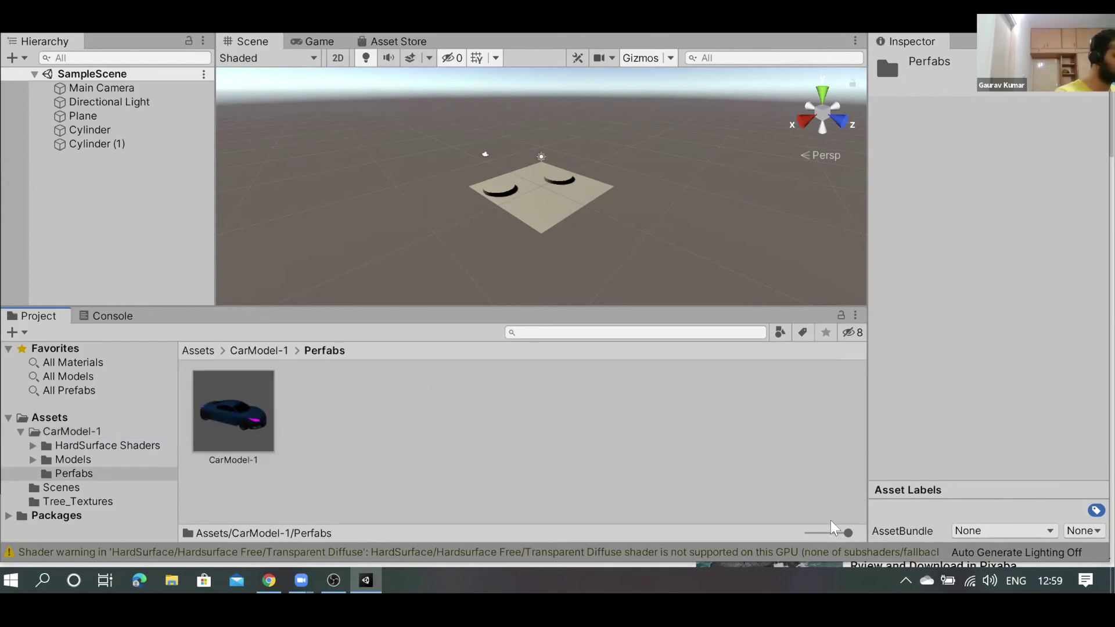
mouse_move(847, 535)
mouse_down()
mouse_move(831, 531)
mouse_move(866, 539)
mouse_up()
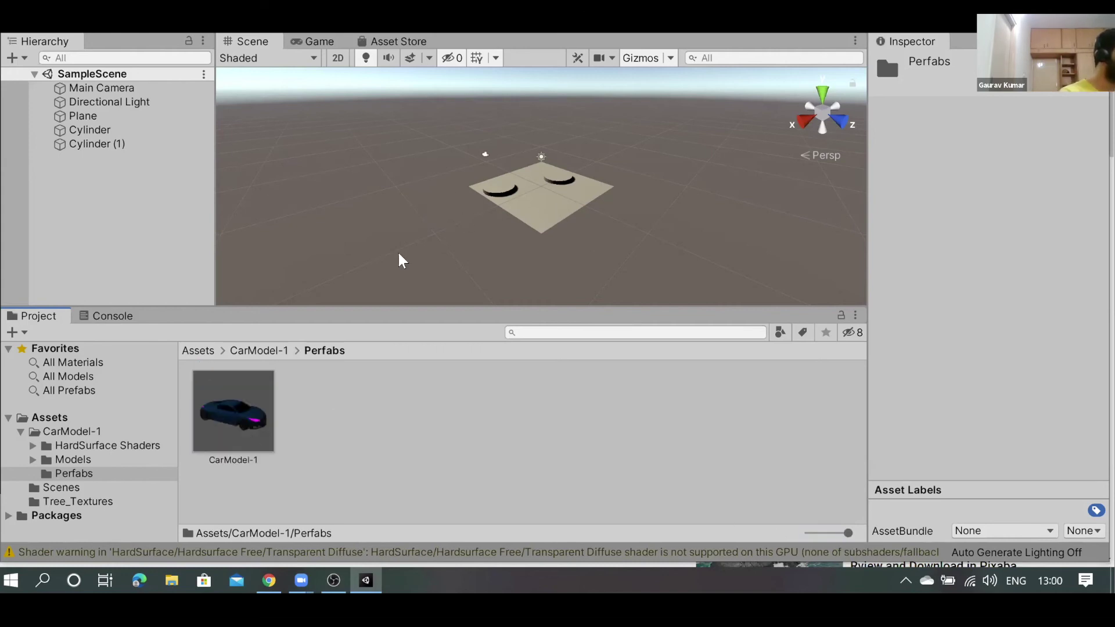
Duplicate Cylinder (1) as Cylinder (2) at X 2.21, Y 0.17, Z 2.94 and save SampleScene
click(97, 145)
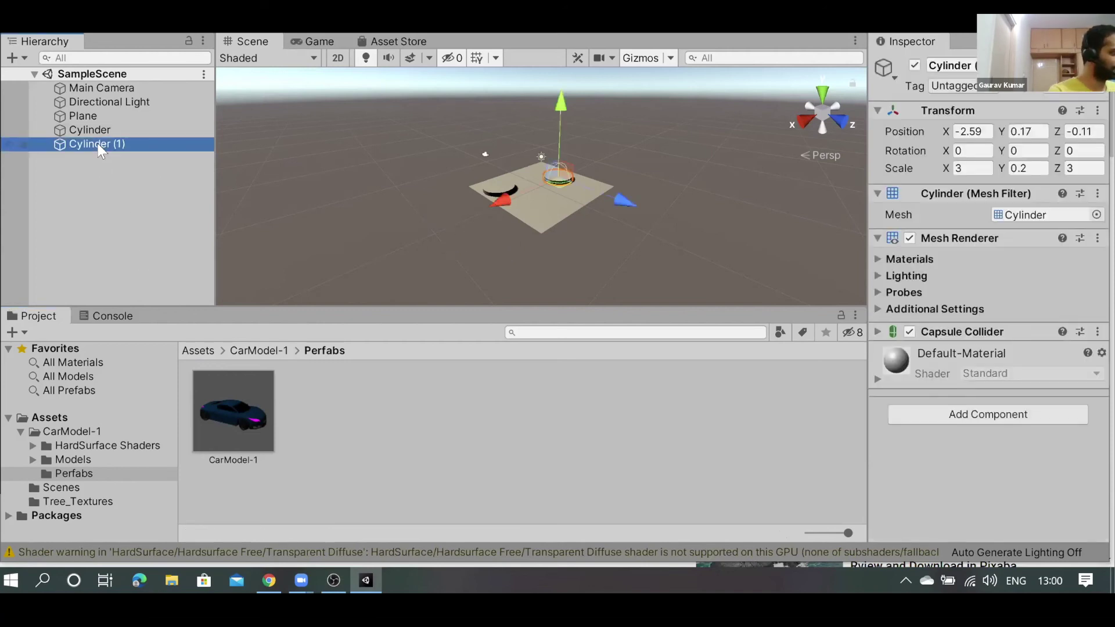
key(ctrl+d)
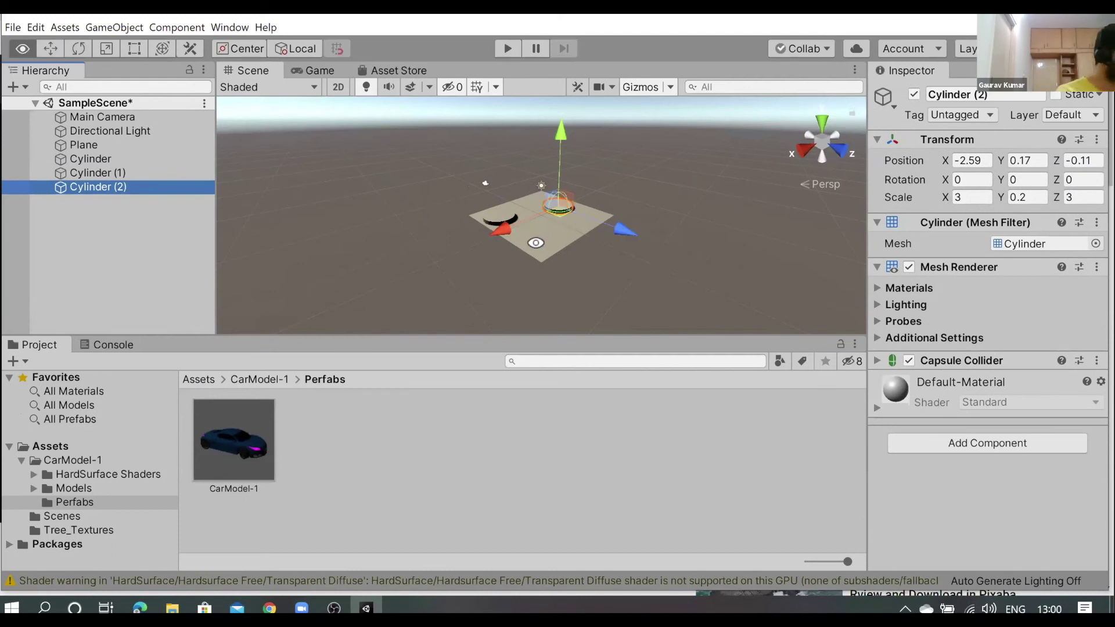
mouse_move(536, 242)
alt+mouse_down()
mouse_move(552, 246)
mouse_move(542, 287)
alt+mouse_up()
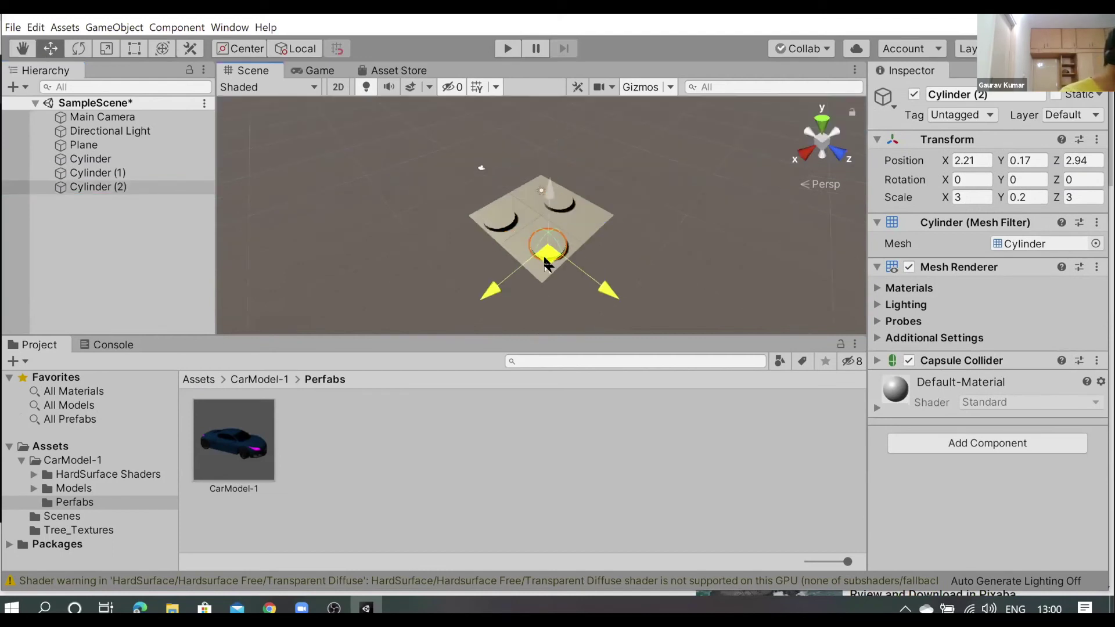
click(370, 262)
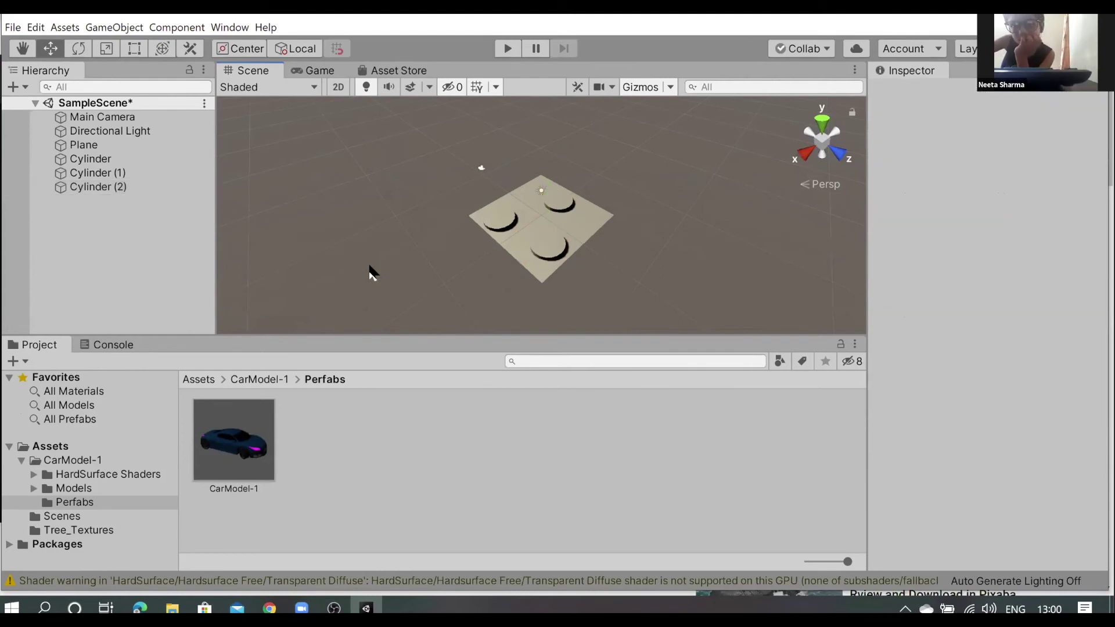
key(ctrl+s)
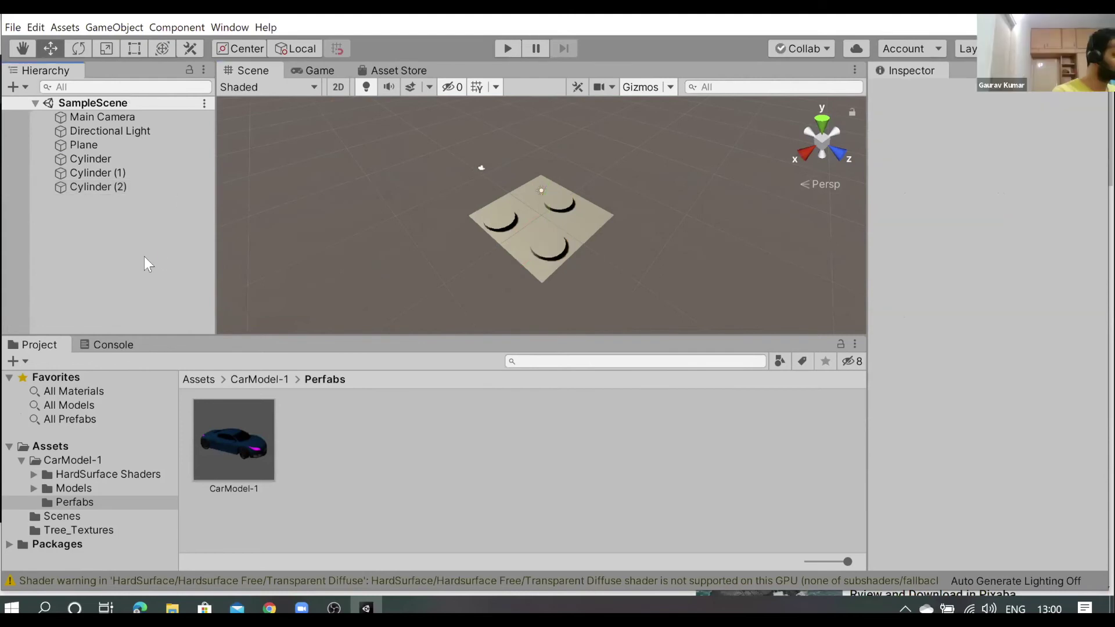
Drag the CarModel-1 prefab from the Perfabs folder onto the plane over its left cylinder
click(247, 435)
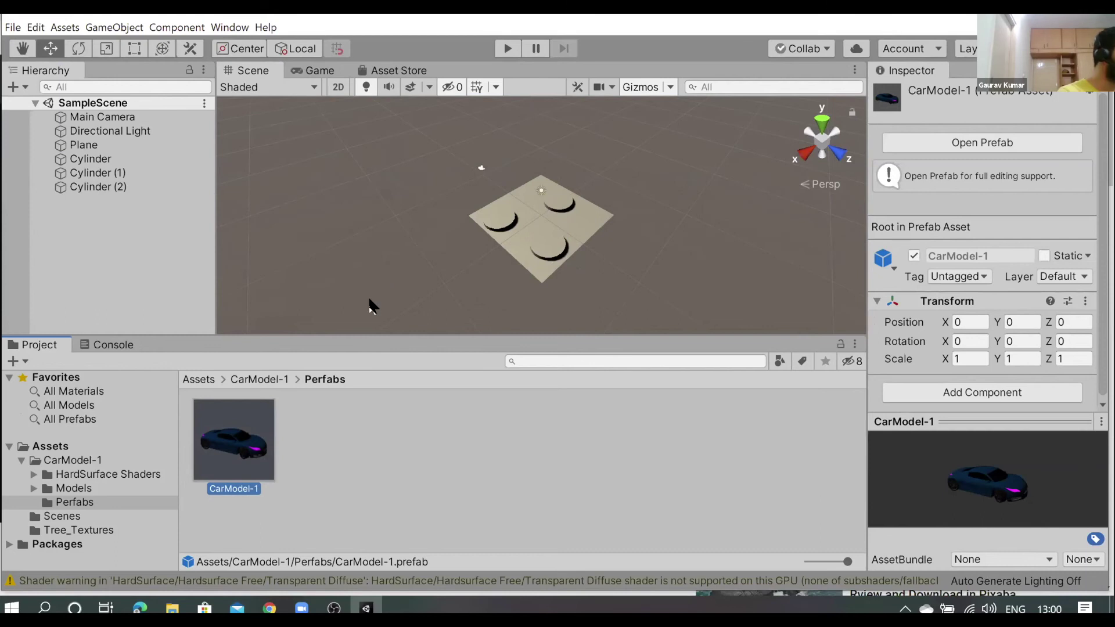
drag(236, 432, 370, 284)
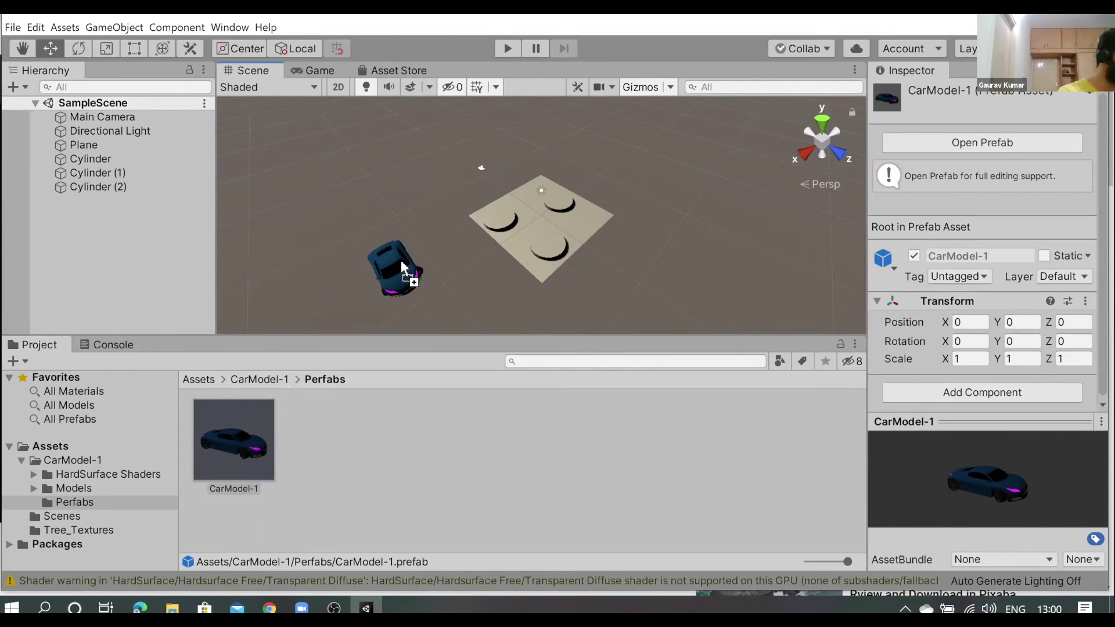
mouse_move(370, 284)
mouse_down()
mouse_move(503, 214)
mouse_move(500, 224)
mouse_move(562, 215)
mouse_up()
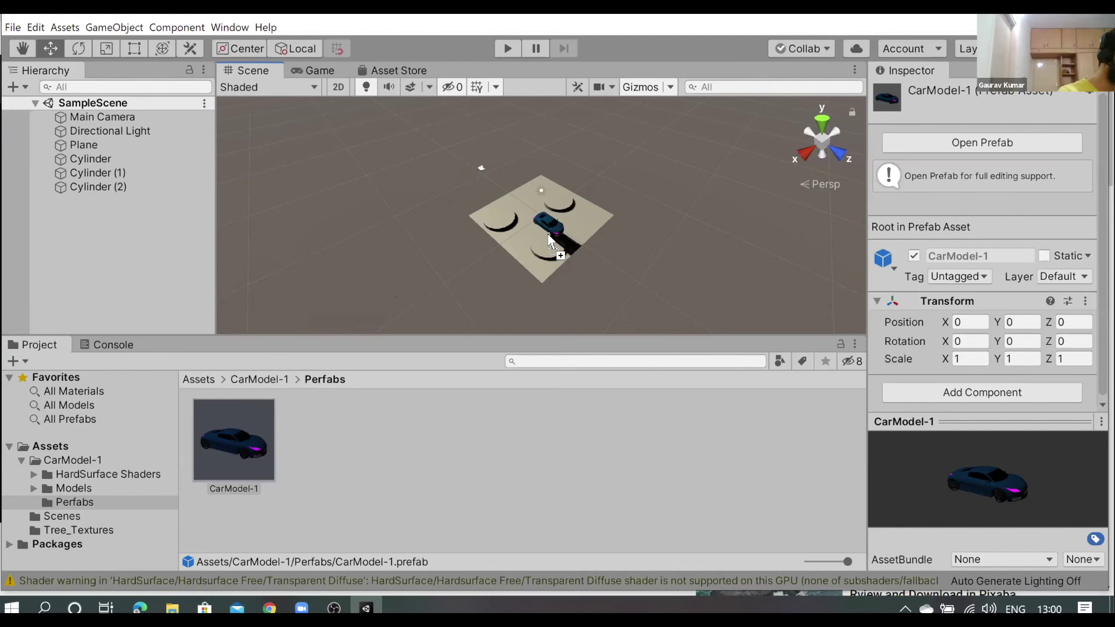
drag(548, 235, 157, 249)
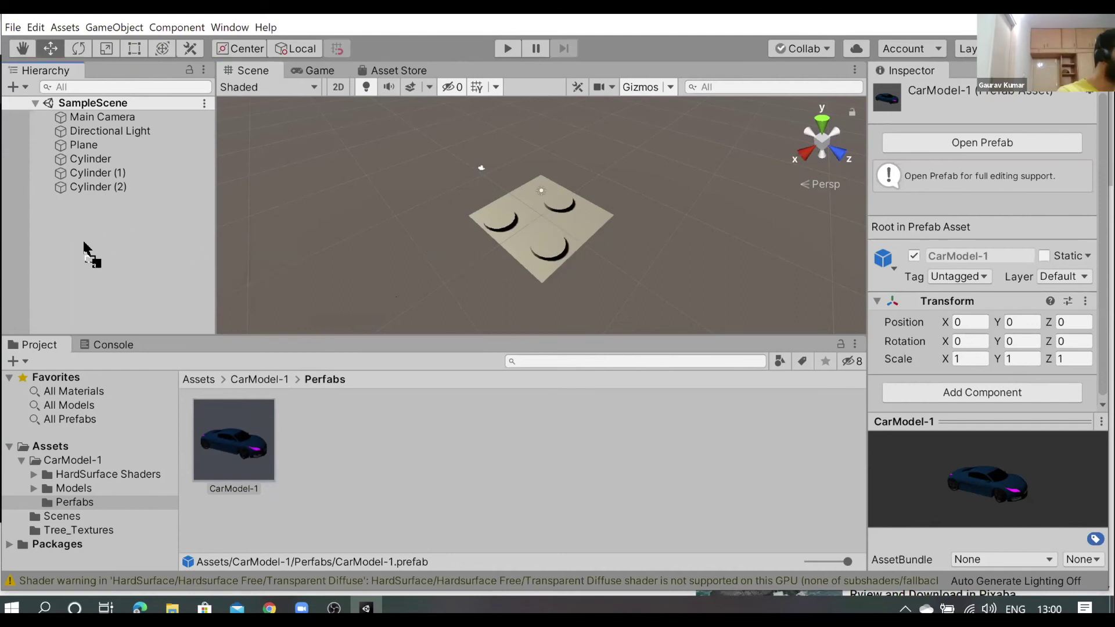
drag(96, 232, 90, 238)
drag(91, 235, 498, 223)
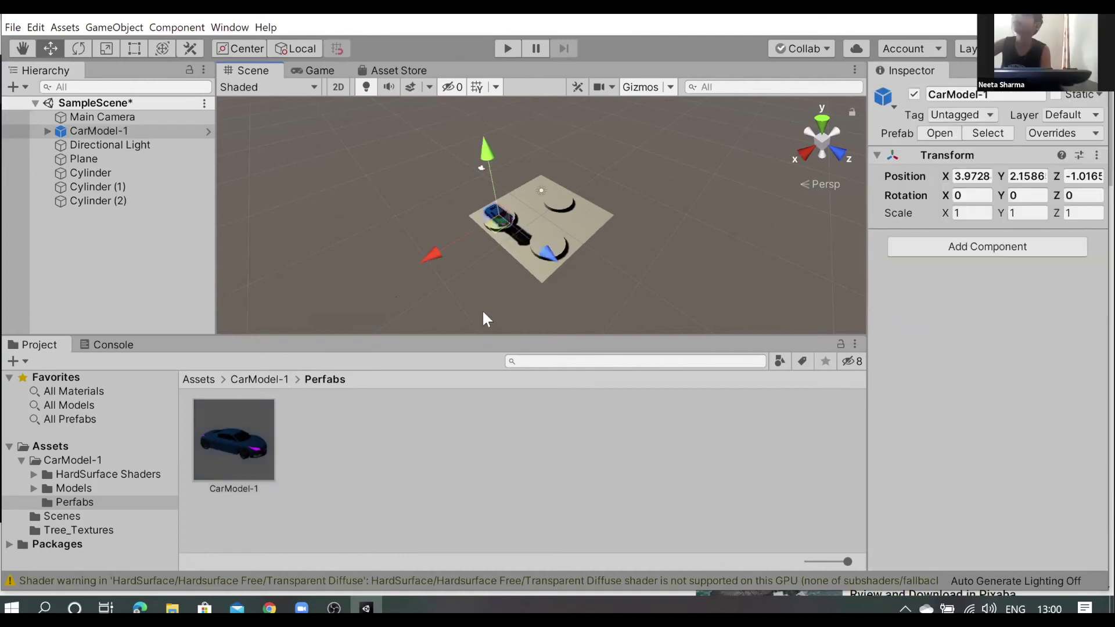
Move CarModel-1 to sit below Cylinder (2) at the end of the Hierarchy list
click(372, 453)
scroll(541, 229, up, 2)
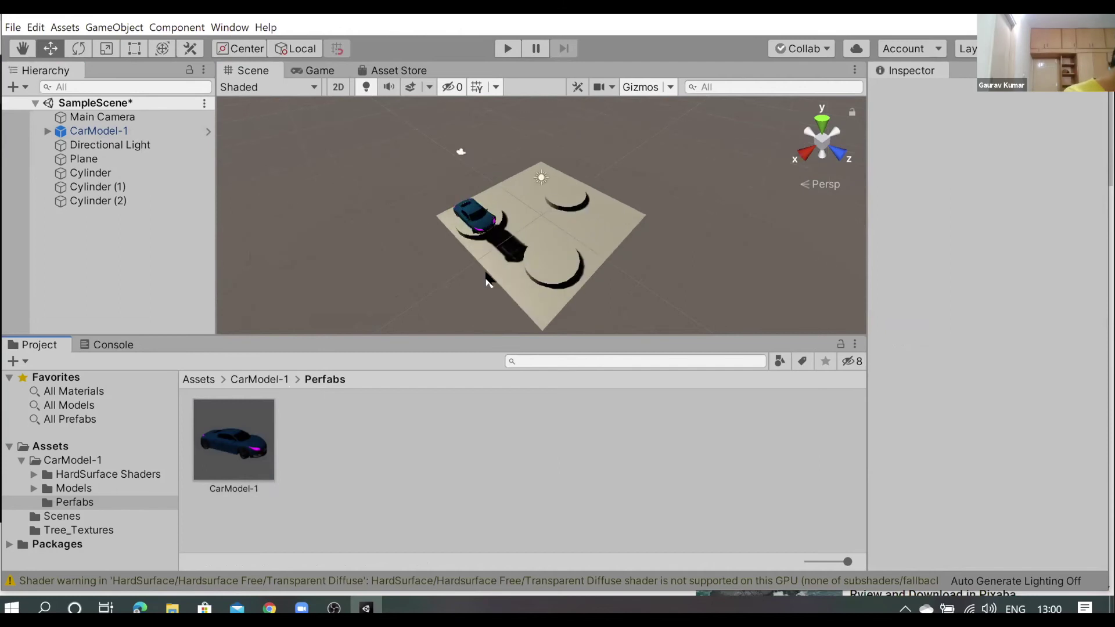
scroll(487, 277, up, 3)
scroll(474, 264, up, 3)
scroll(482, 267, up, 2)
scroll(480, 268, up, 2)
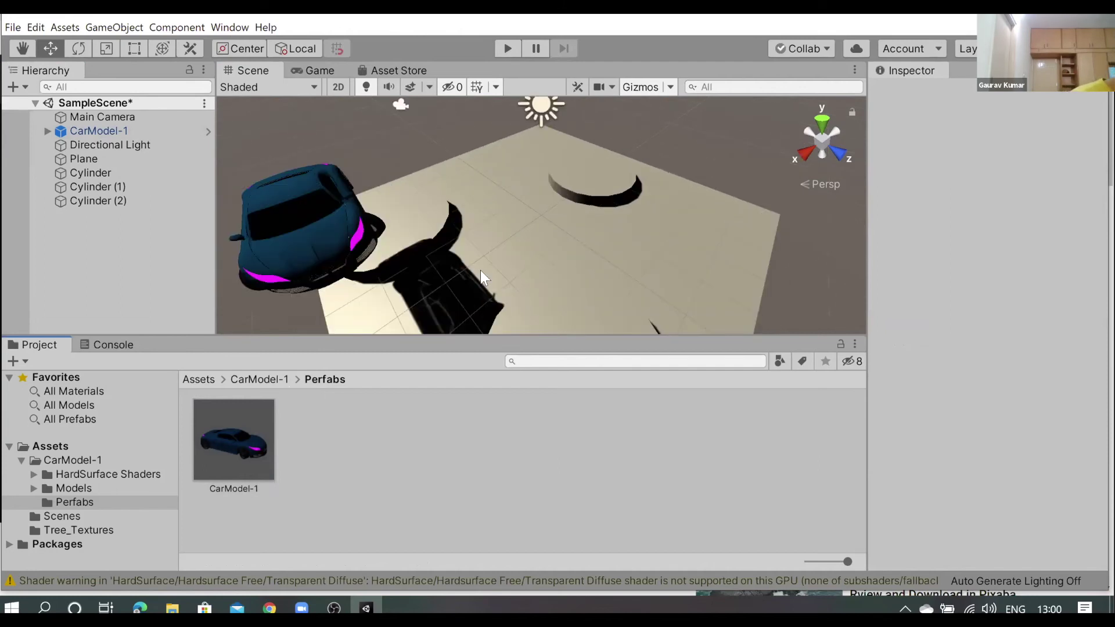
mouse_move(478, 290)
alt+mouse_down()
mouse_move(366, 196)
mouse_move(380, 281)
alt+mouse_up()
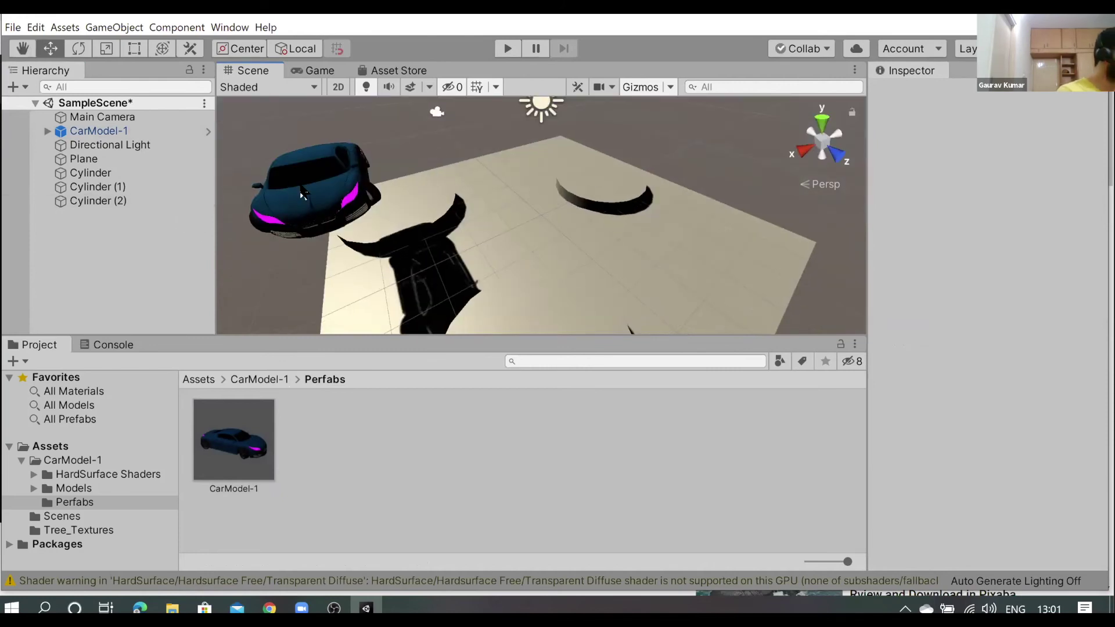
click(99, 130)
drag(88, 180, 90, 210)
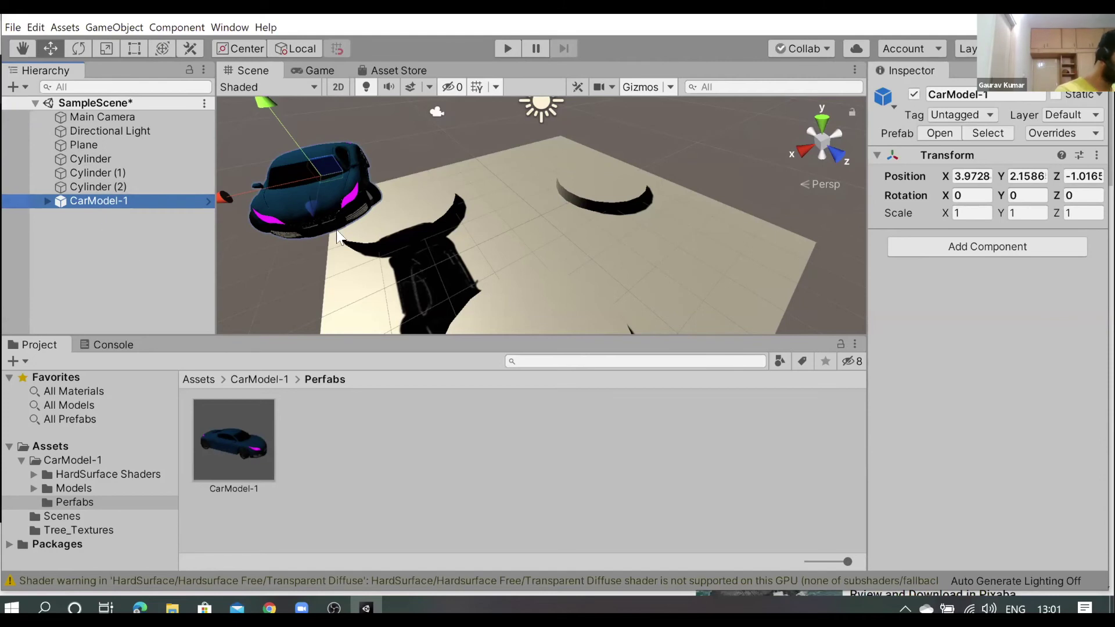
scroll(358, 235, down, 5)
scroll(357, 231, up, 3)
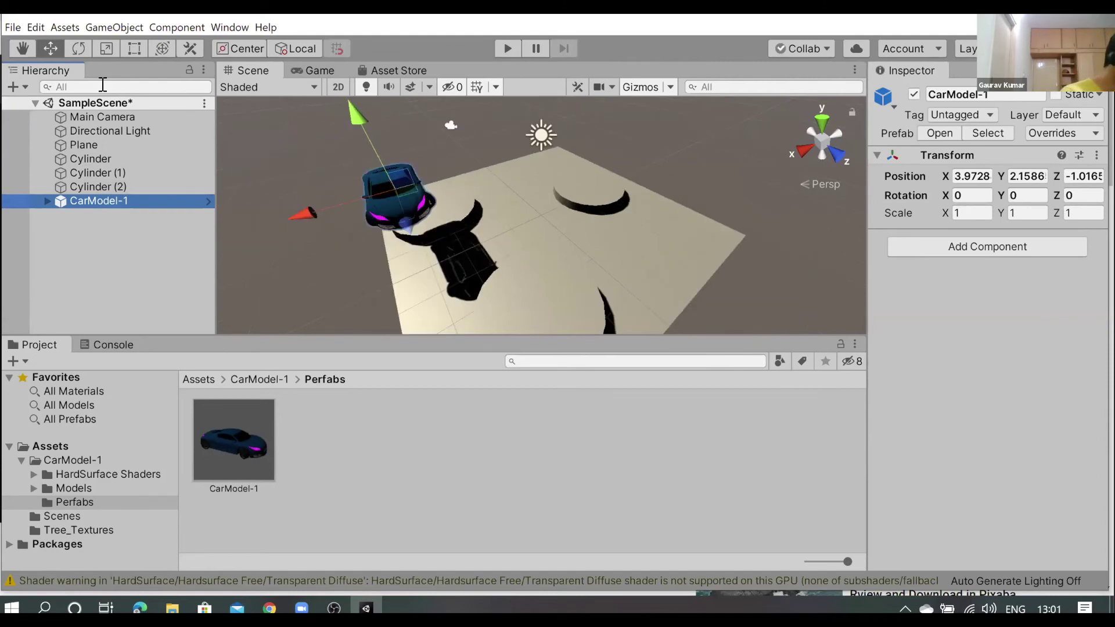
click(28, 49)
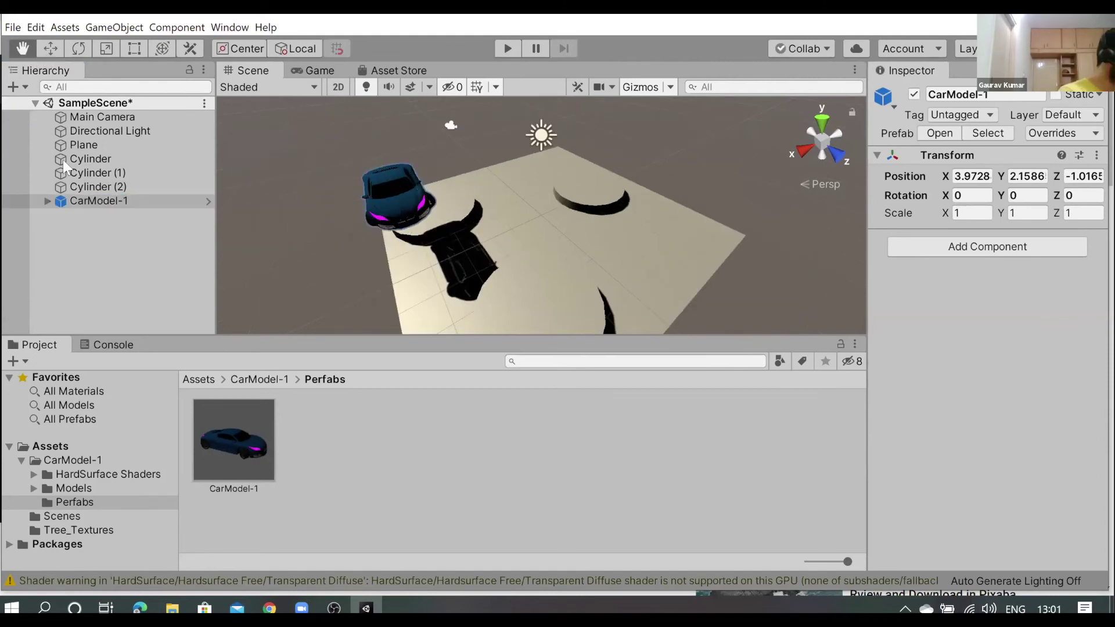
click(78, 206)
With the Move tool, lower the car onto the left cylinder and slide it along X
click(50, 52)
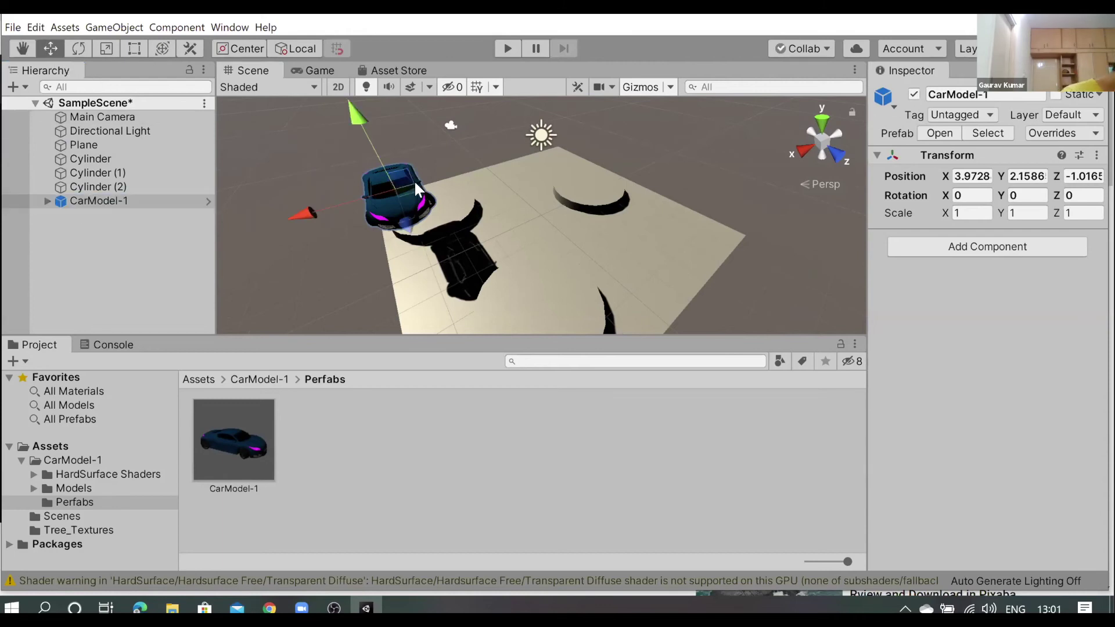
mouse_move(402, 179)
mouse_down()
mouse_move(435, 190)
mouse_move(415, 198)
mouse_up()
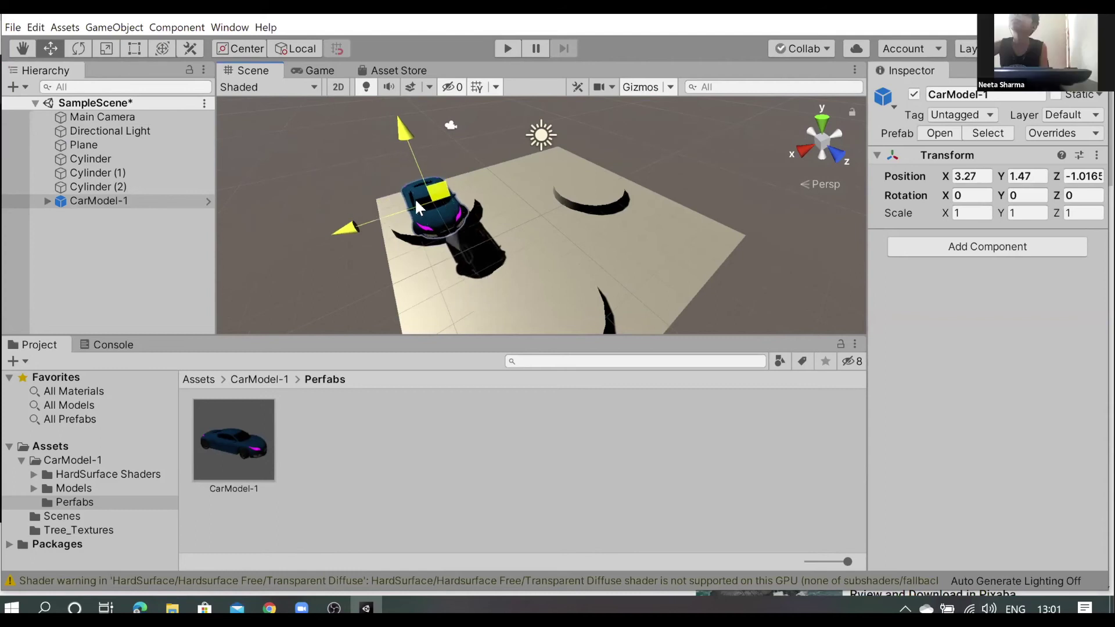
mouse_move(330, 191)
alt+mouse_down()
mouse_move(542, 301)
mouse_move(476, 321)
mouse_move(478, 278)
alt+mouse_up()
scroll(472, 243, down, 1)
scroll(473, 246, down, 1)
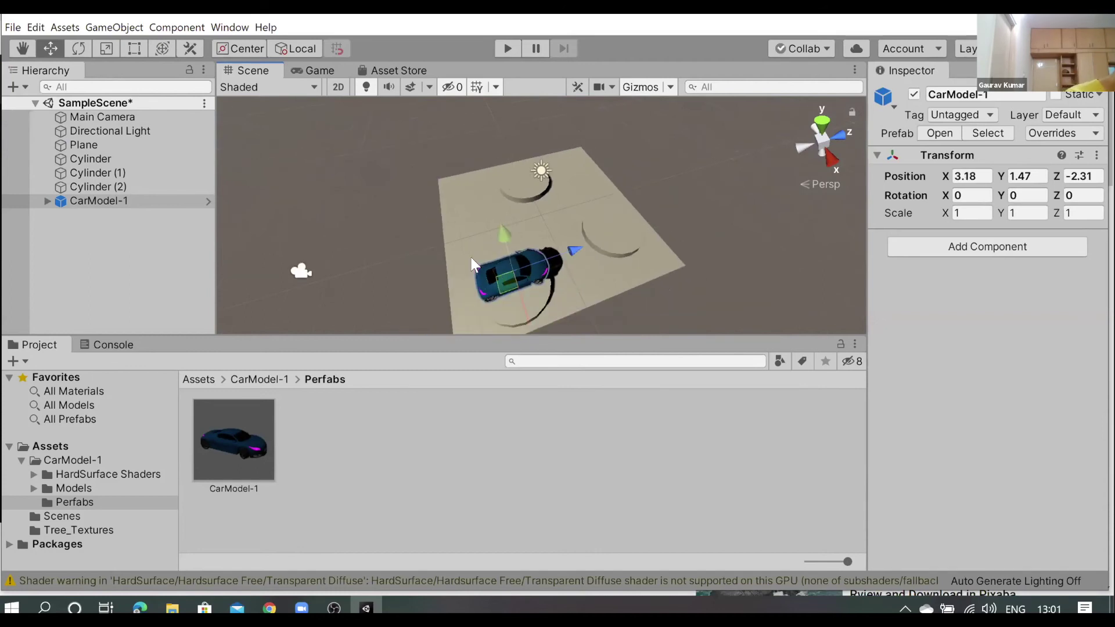
scroll(511, 304, down, 1)
mouse_move(509, 297)
mouse_down()
mouse_move(294, 147)
mouse_move(369, 192)
mouse_up()
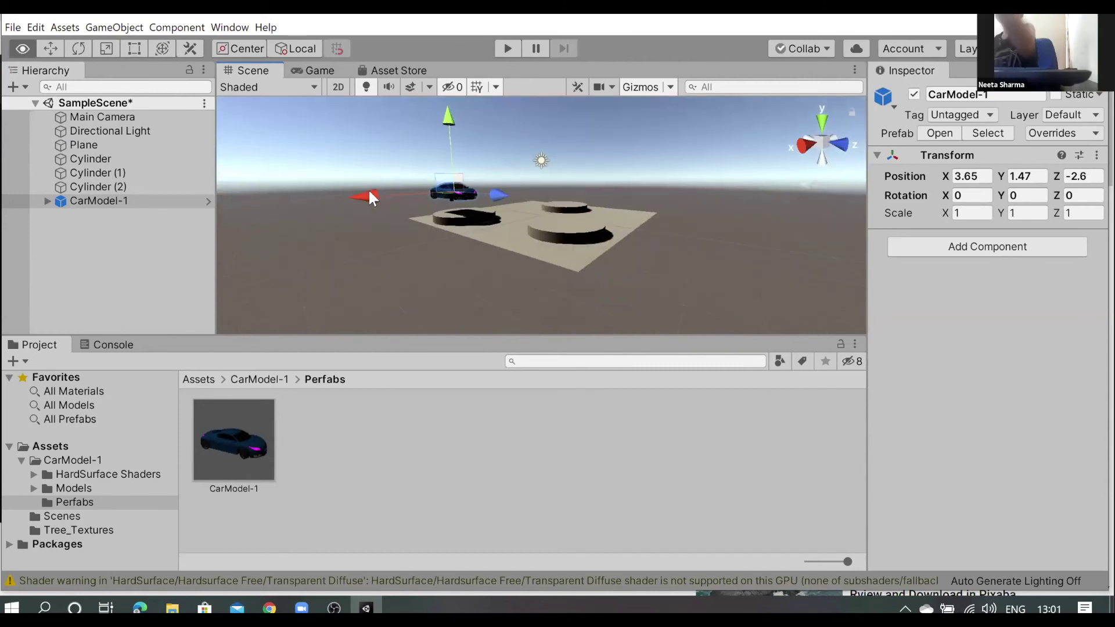
drag(446, 191, 448, 196)
scroll(429, 218, up, 5)
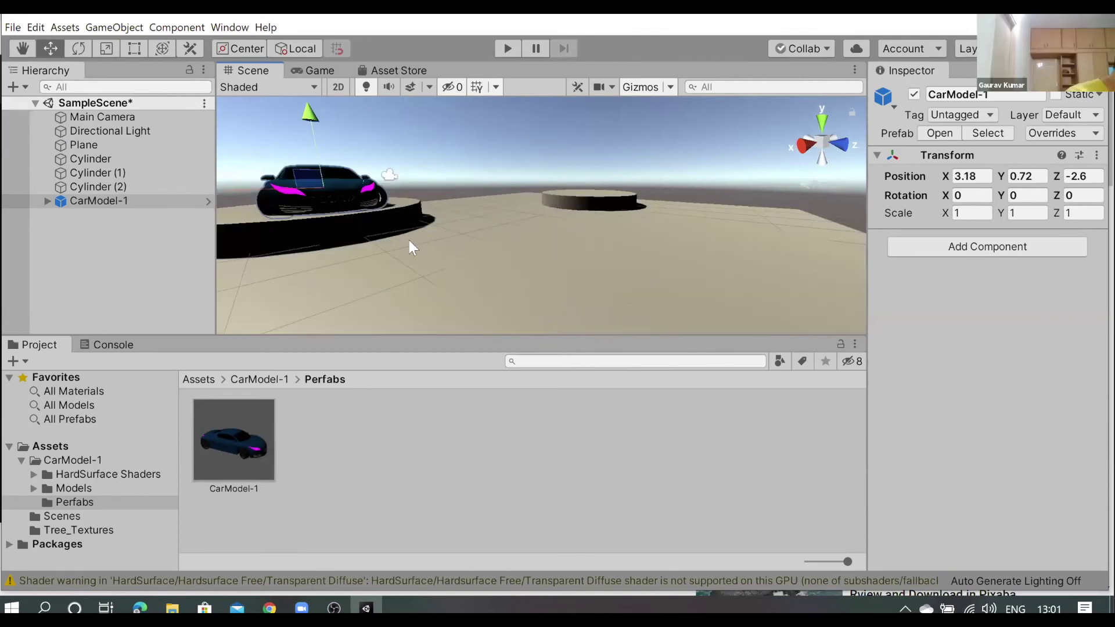
scroll(409, 241, up, 2)
scroll(441, 263, down, 4)
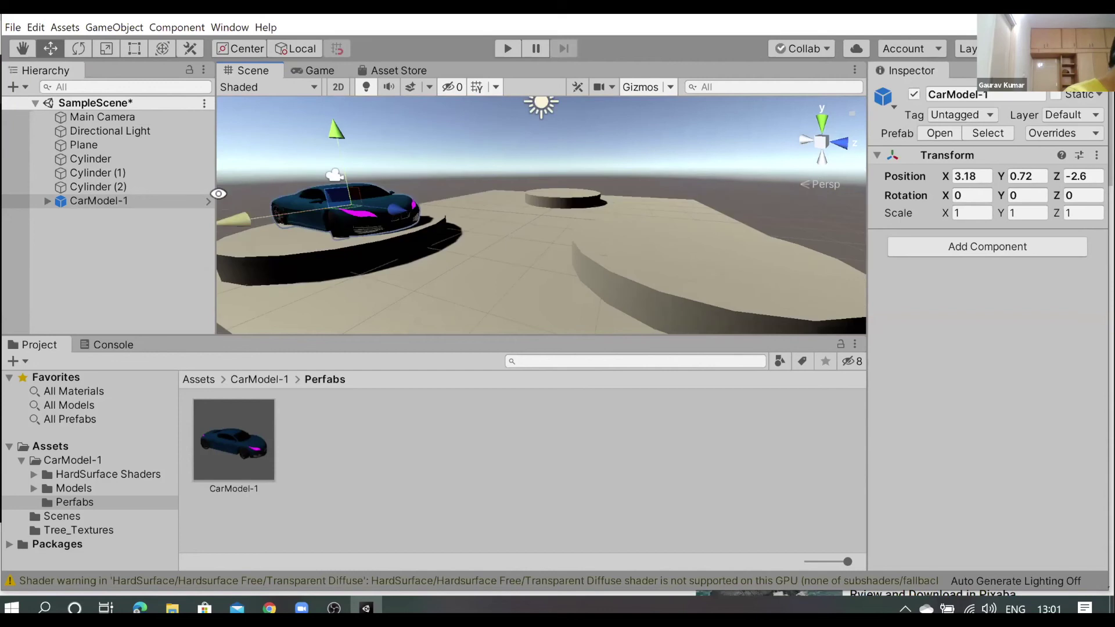
drag(219, 193, 238, 194)
scroll(360, 191, up, 2)
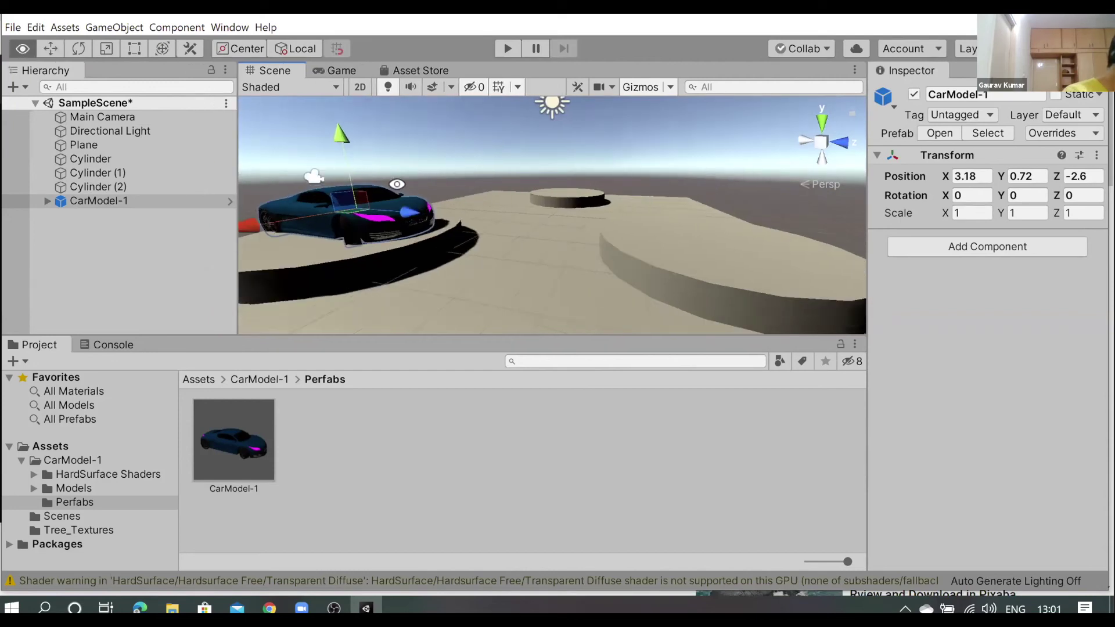
mouse_move(396, 184)
alt+mouse_down()
mouse_move(557, 165)
mouse_move(493, 192)
mouse_move(511, 205)
alt+mouse_up()
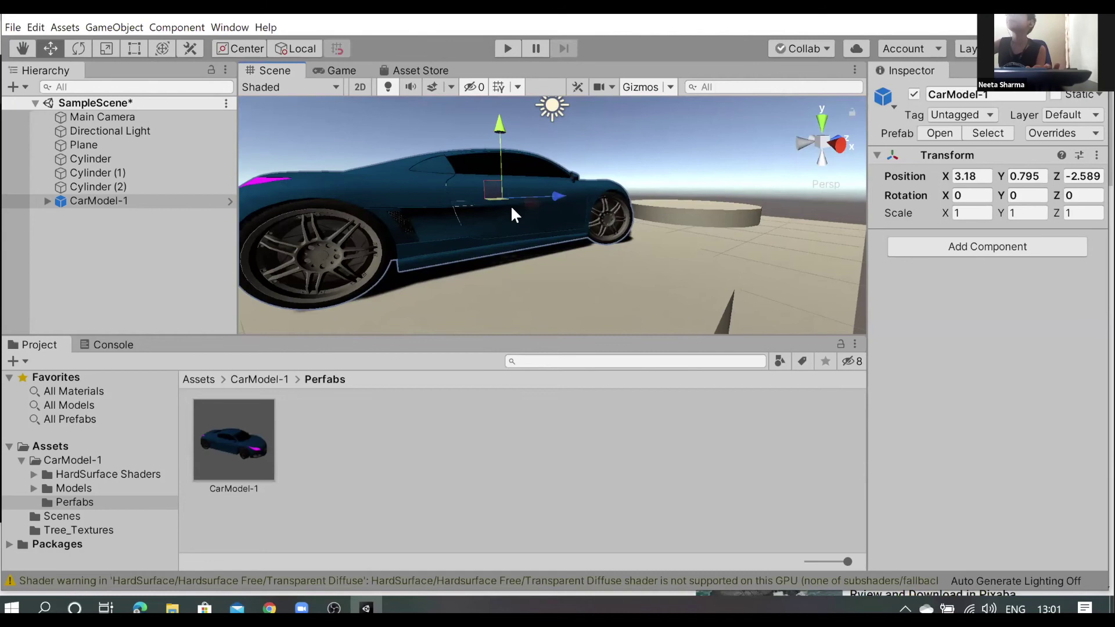
mouse_move(511, 208)
mouse_down()
mouse_move(551, 214)
mouse_move(535, 209)
mouse_up()
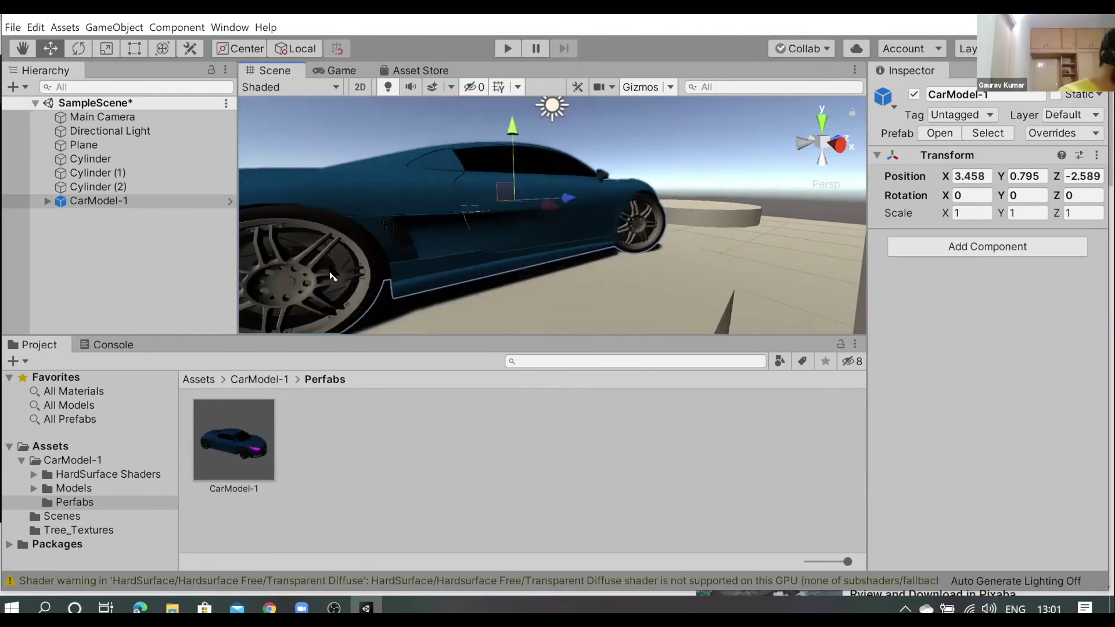
Centre the car on its cylinder disc, ending at X 3.29, Y 0.795, Z -2.23
scroll(404, 266, down, 5)
mouse_move(404, 266)
alt+mouse_down()
mouse_move(400, 239)
mouse_move(699, 305)
mouse_move(678, 297)
mouse_move(702, 252)
alt+mouse_up()
scroll(704, 244, up, 3)
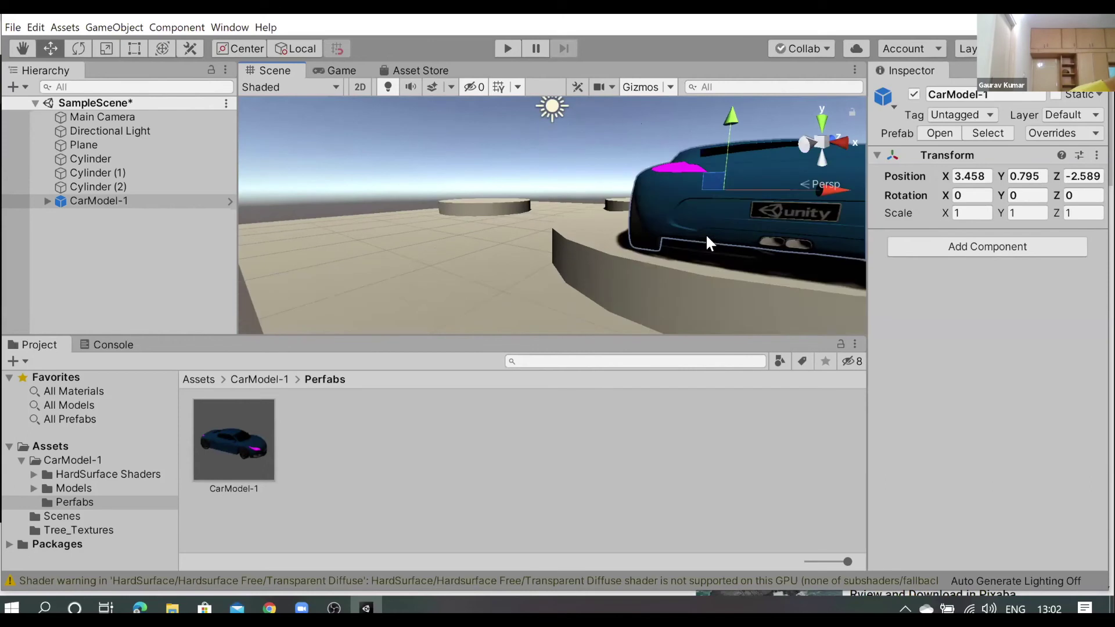
scroll(704, 235, up, 3)
scroll(581, 241, down, 5)
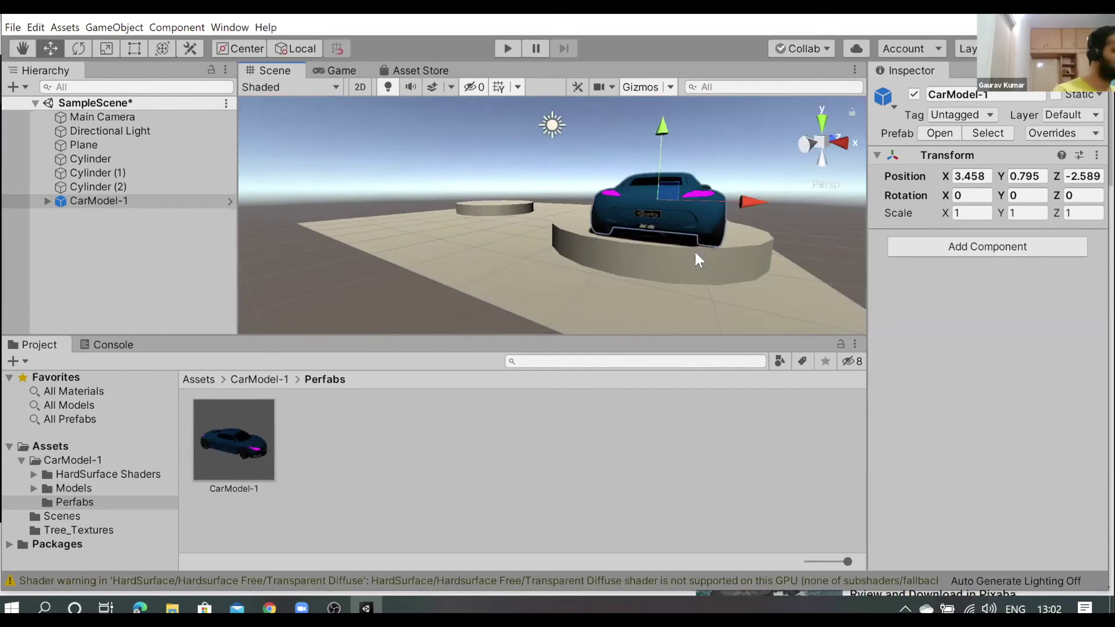
mouse_move(607, 284)
alt+mouse_down()
mouse_move(534, 315)
mouse_move(453, 308)
mouse_move(401, 278)
alt+mouse_up()
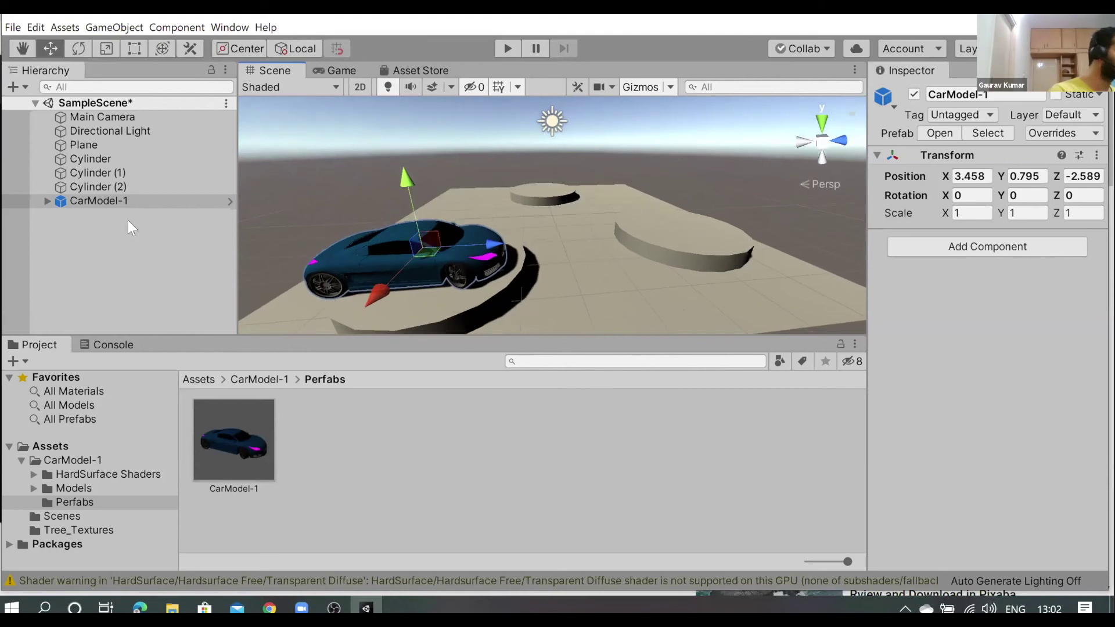
click(106, 200)
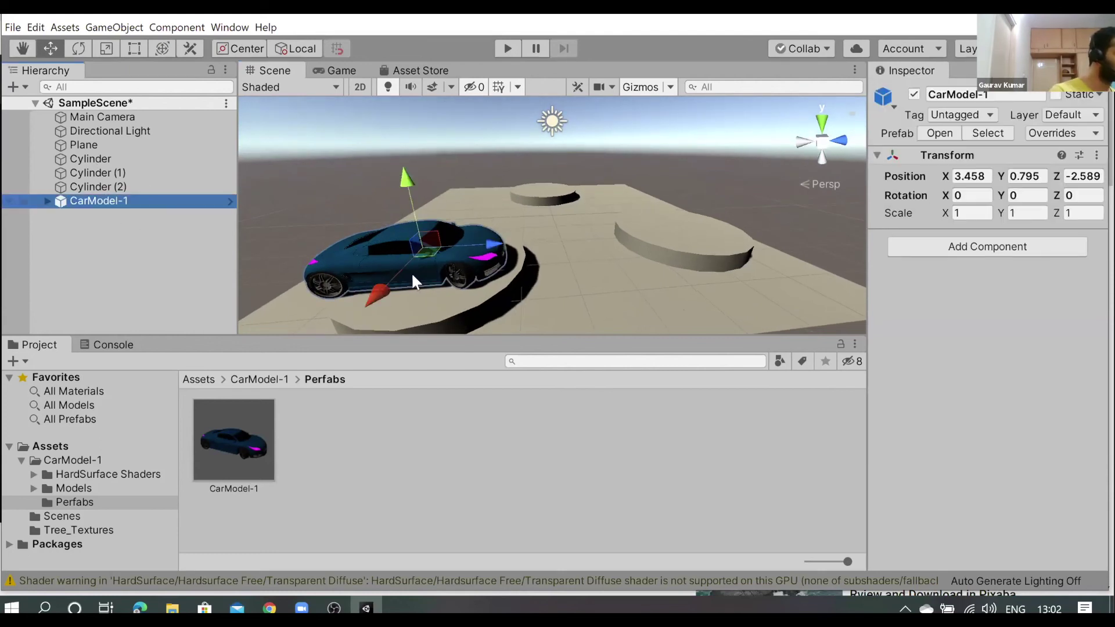
click(388, 284)
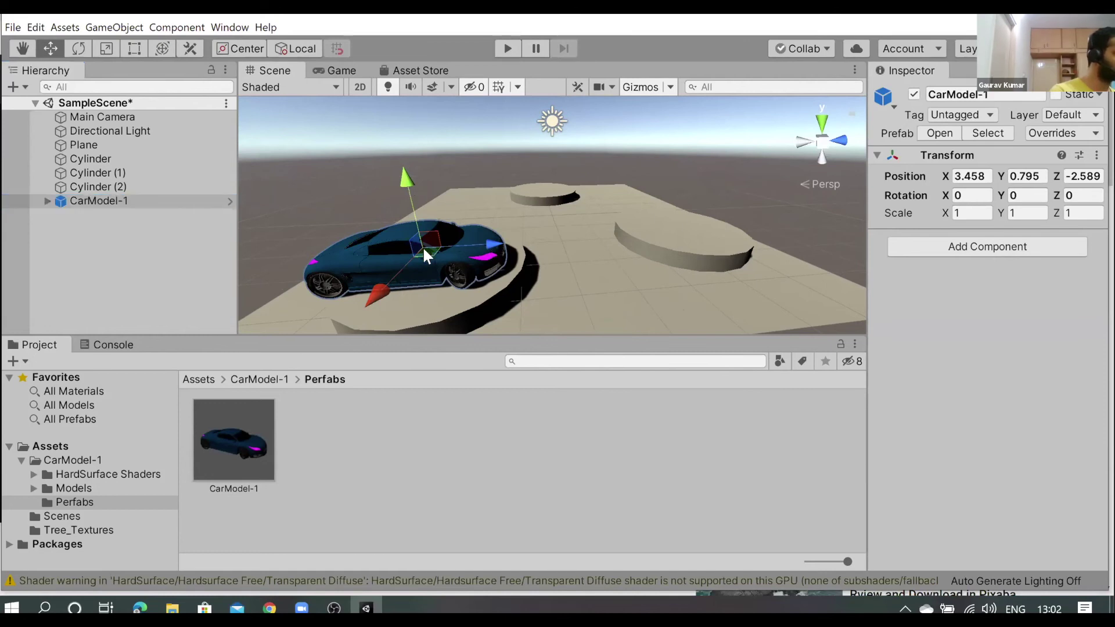
drag(423, 250, 439, 256)
scroll(528, 259, down, 5)
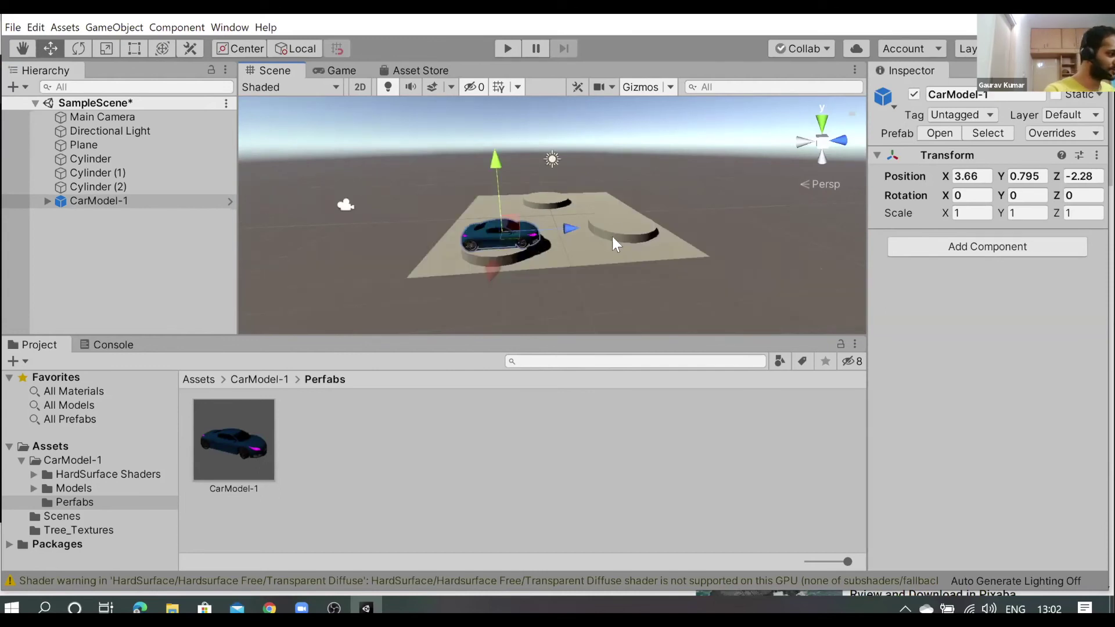
alt+drag(612, 236, 378, 397)
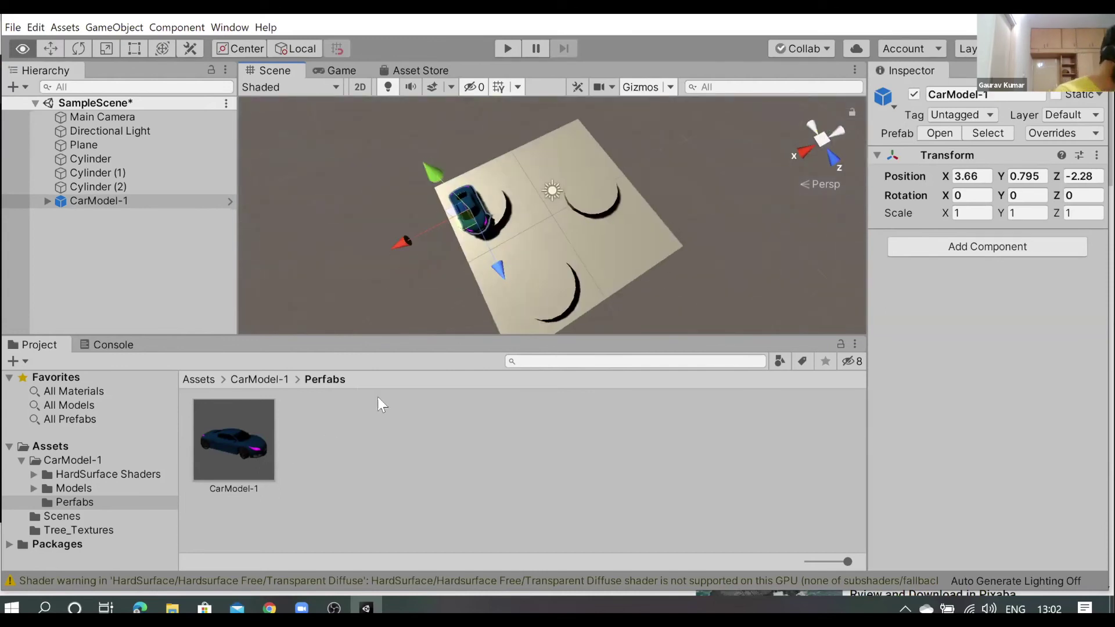
drag(482, 211, 555, 259)
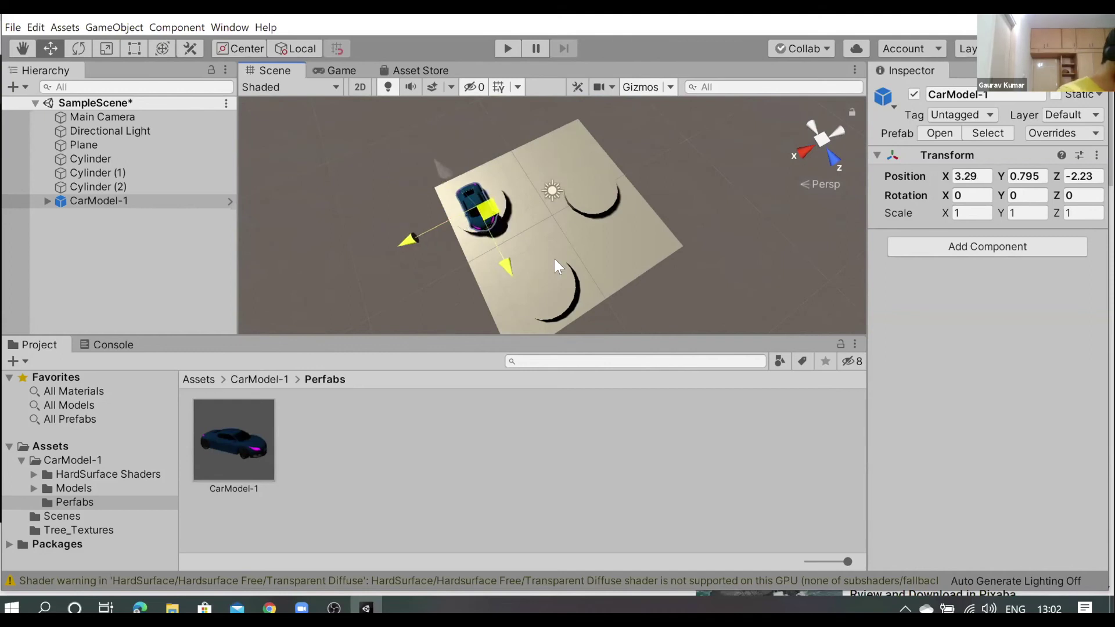
scroll(462, 202, up, 2)
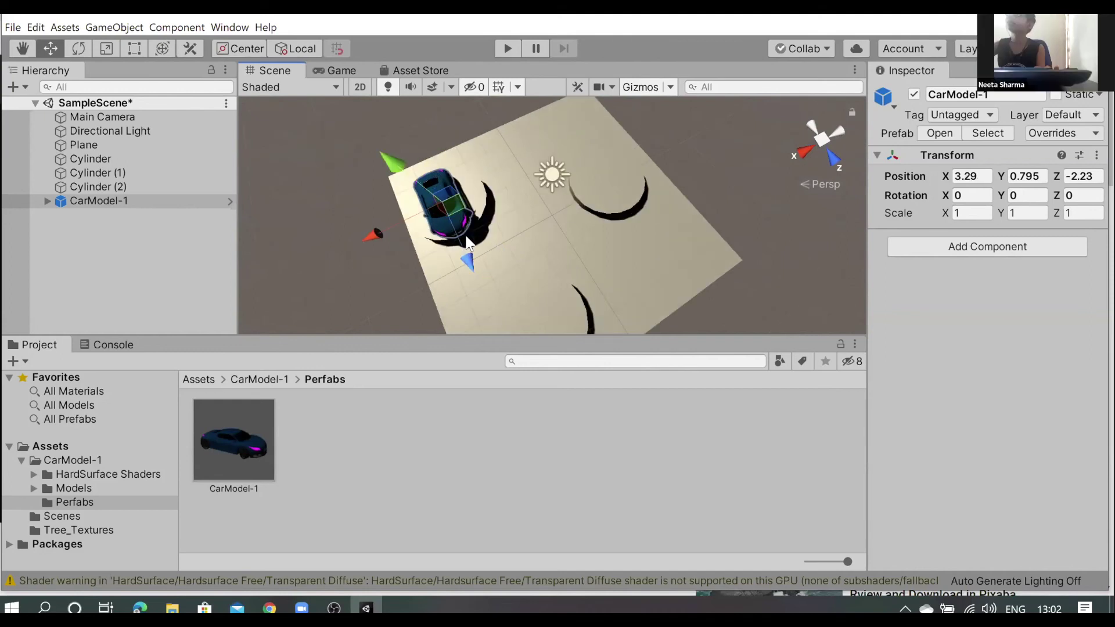
alt+drag(468, 240, 573, 215)
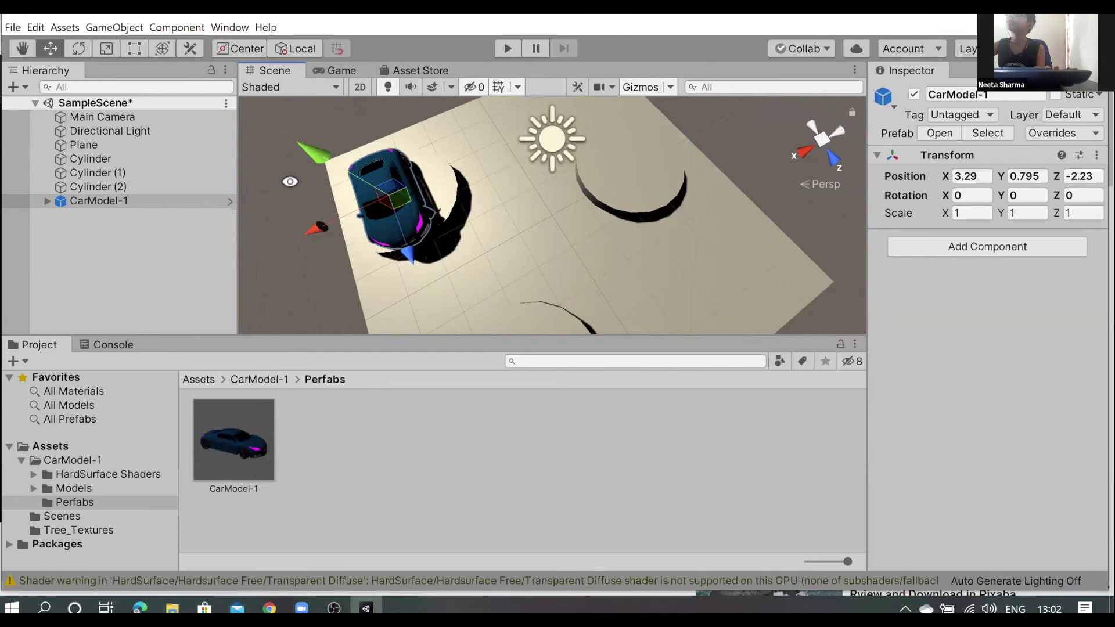
mouse_move(427, 168)
alt+mouse_down()
mouse_move(560, 145)
mouse_move(531, 125)
mouse_move(504, 142)
alt+mouse_up()
scroll(526, 134, up, 3)
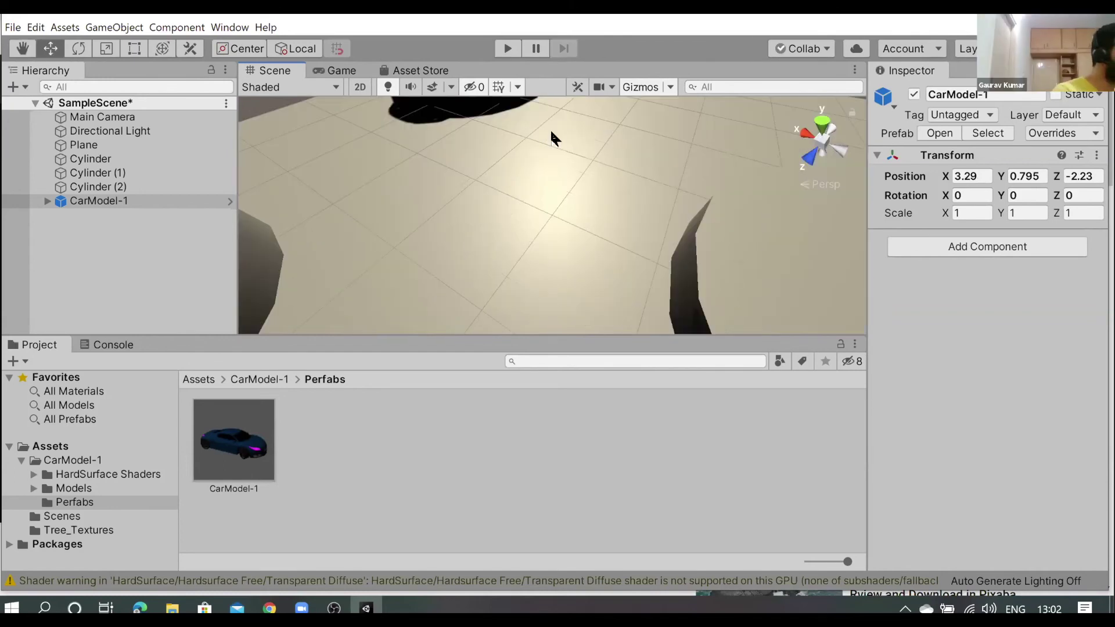
mouse_move(566, 167)
alt+mouse_down()
mouse_move(380, 108)
mouse_move(407, 134)
alt+mouse_up()
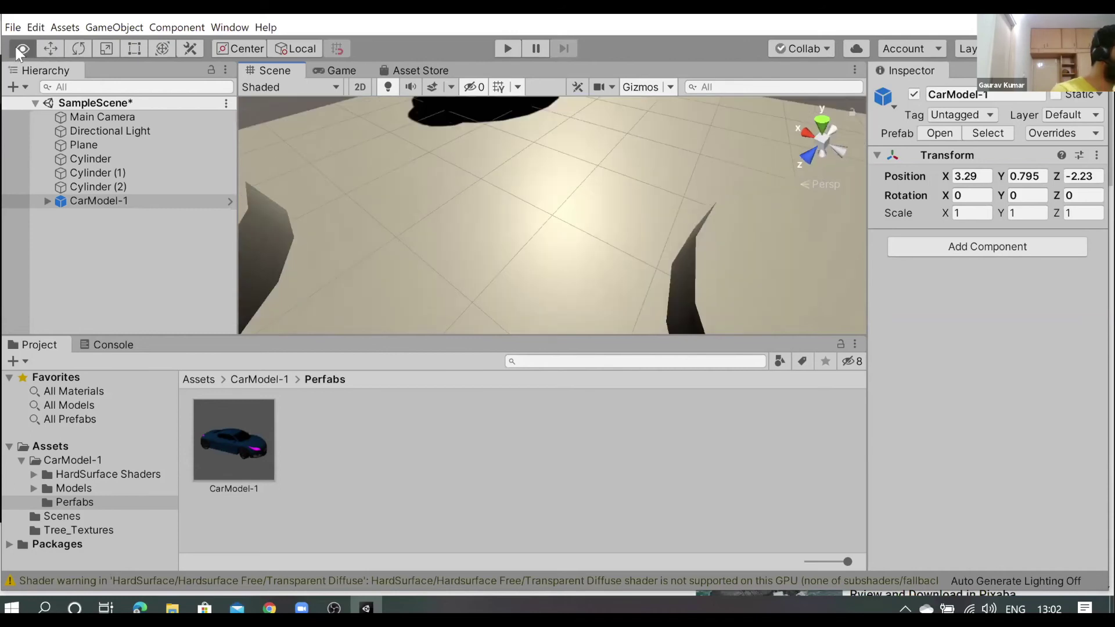
scroll(569, 133, down, 5)
Pan and orbit the Scene view to centre and look down on the parked car
click(558, 177)
scroll(534, 186, up, 2)
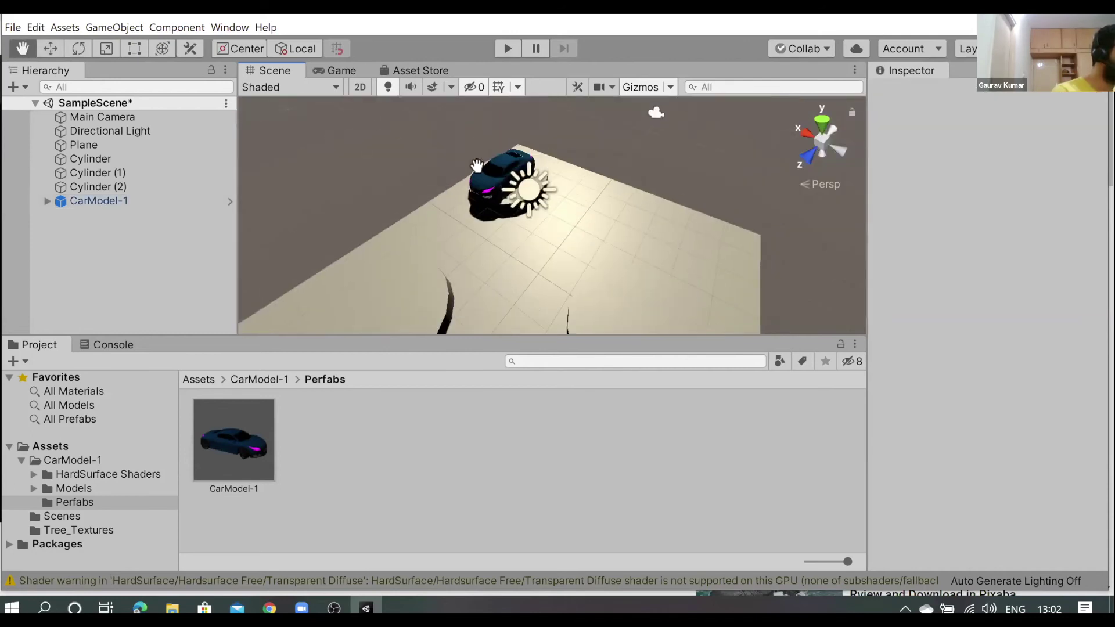
scroll(502, 183, up, 2)
drag(509, 243, 525, 308)
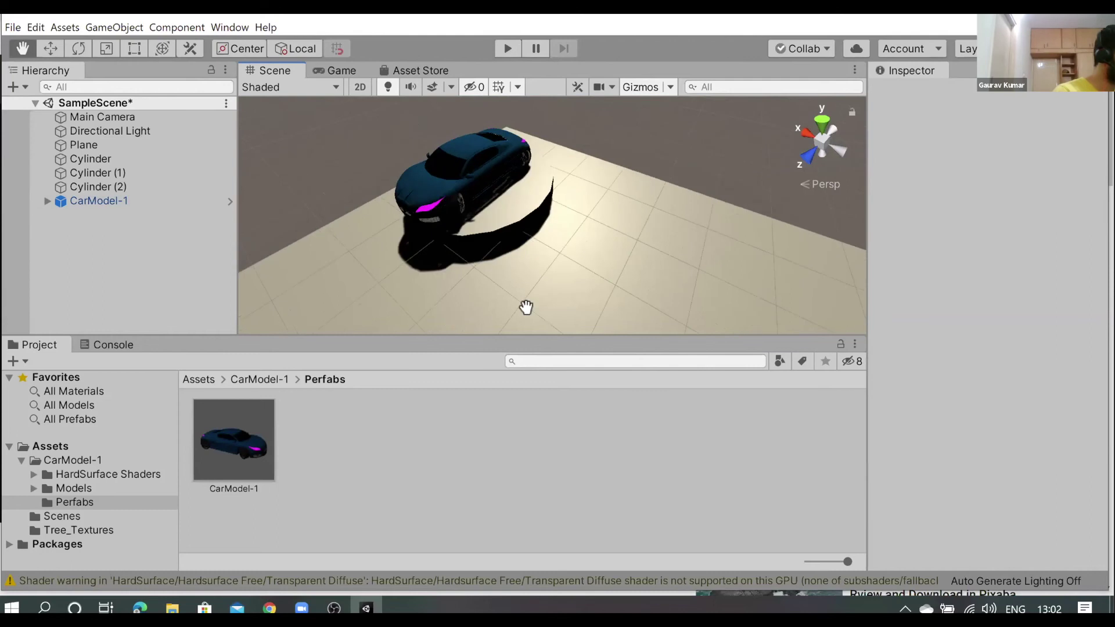
drag(434, 167, 435, 146)
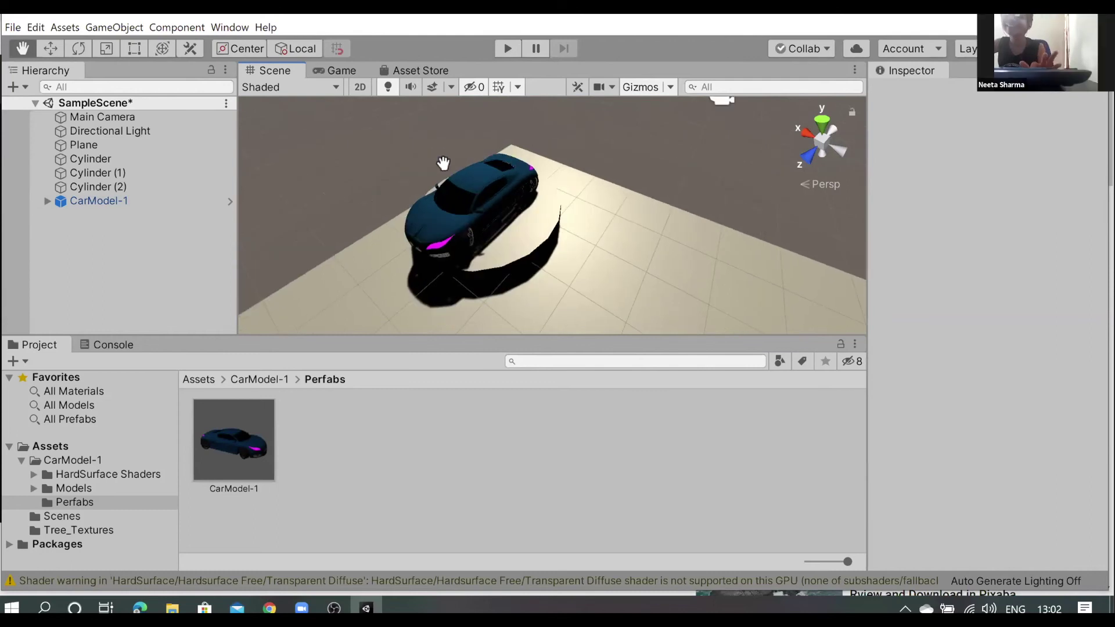
scroll(439, 160, up, 4)
scroll(456, 189, down, 3)
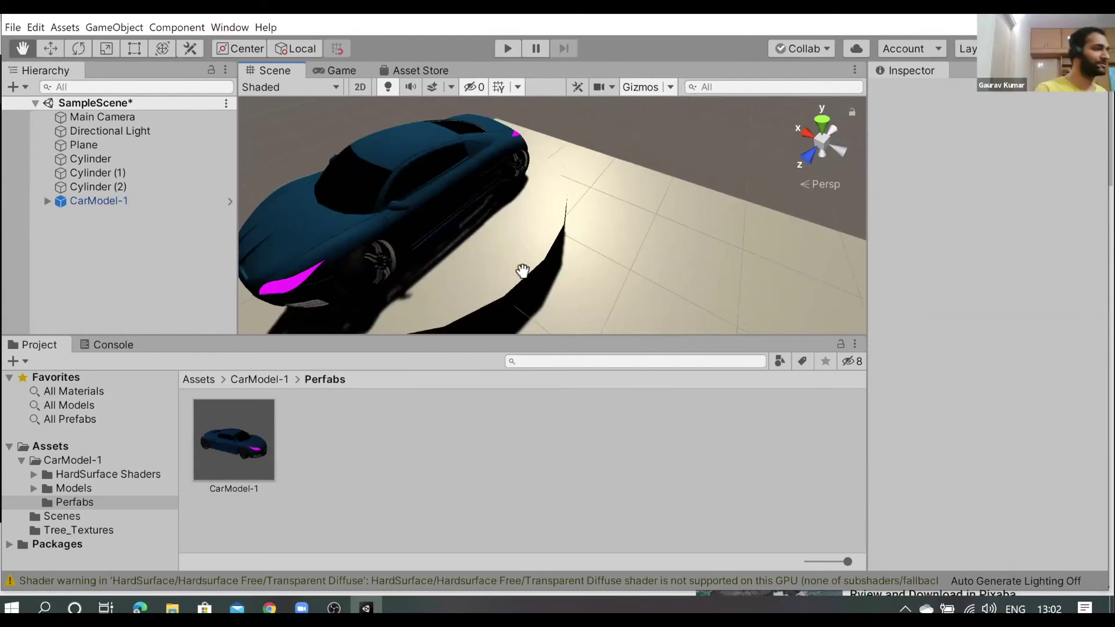
scroll(511, 264, down, 2)
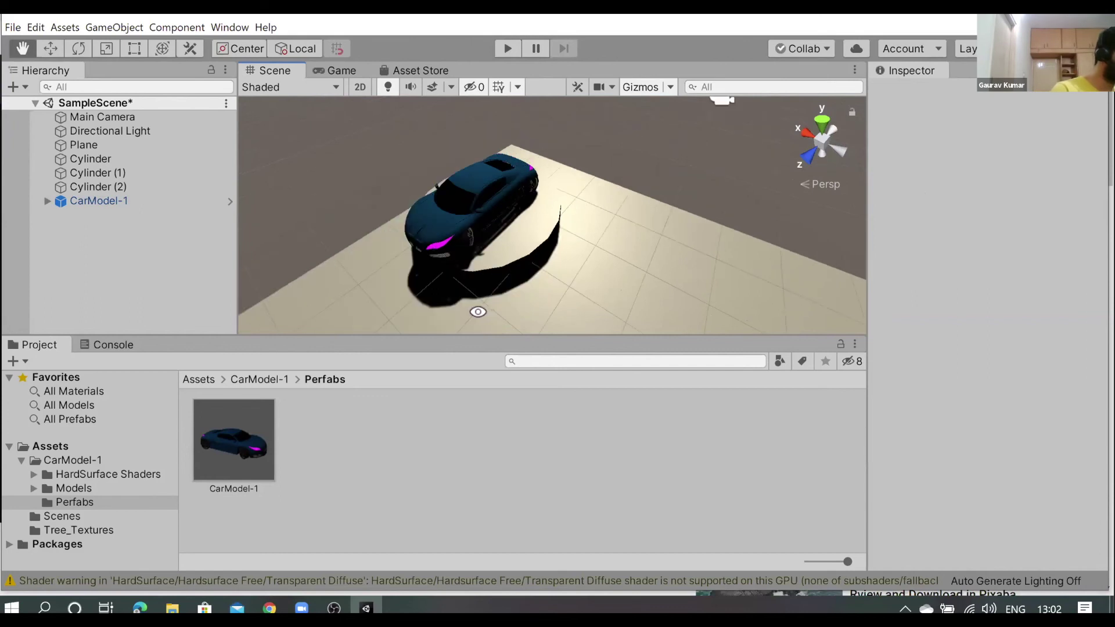
alt+drag(498, 276, 506, 274)
scroll(506, 274, down, 2)
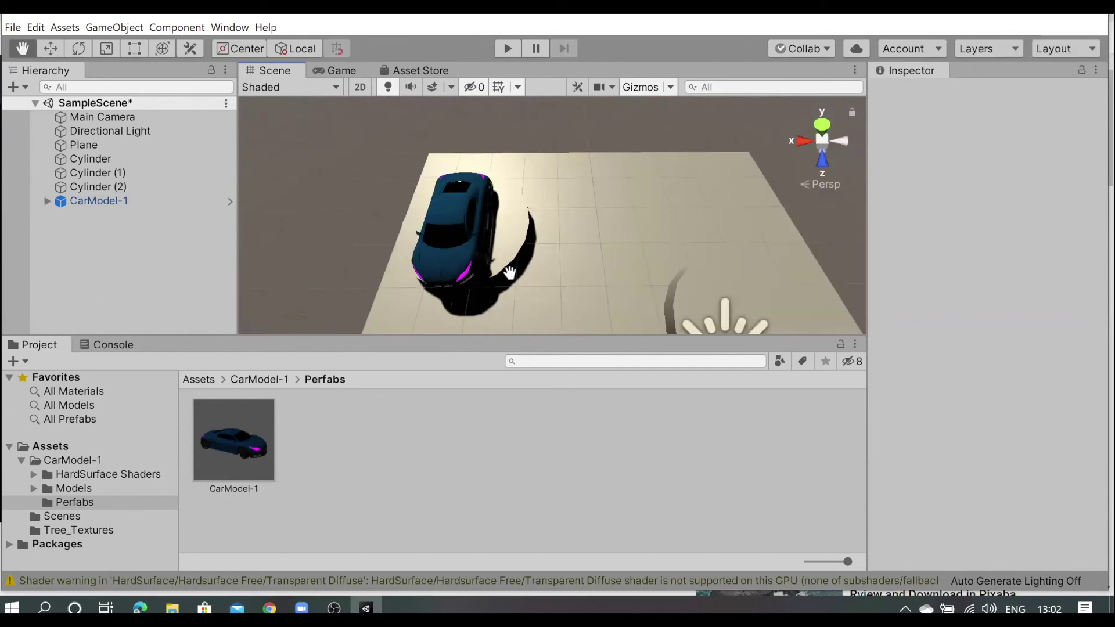
scroll(525, 258, down, 1)
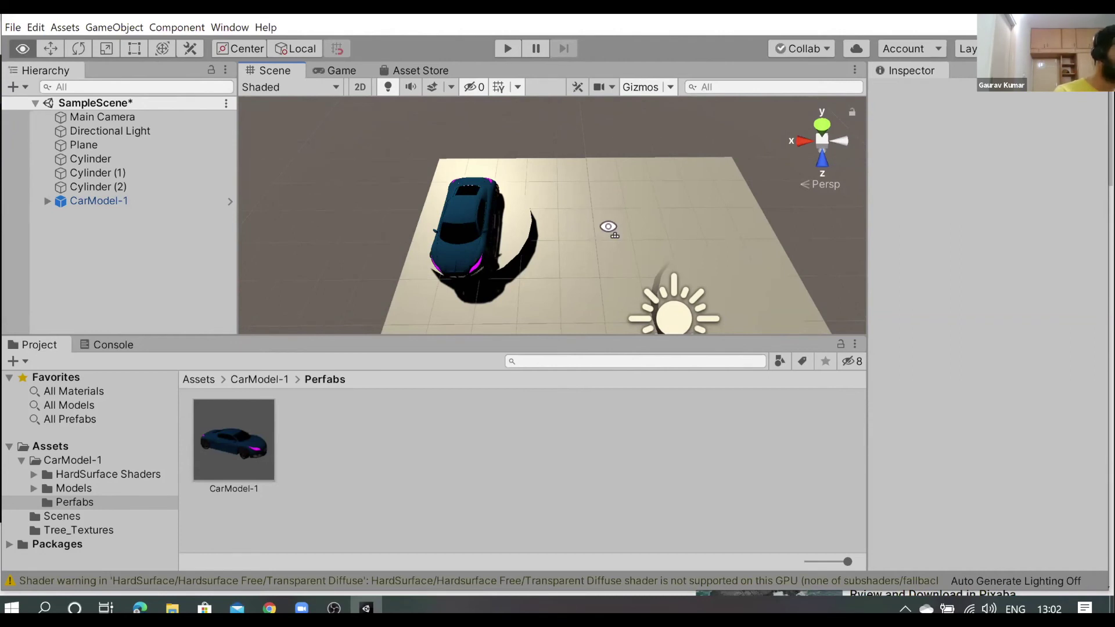
alt+drag(608, 227, 617, 198)
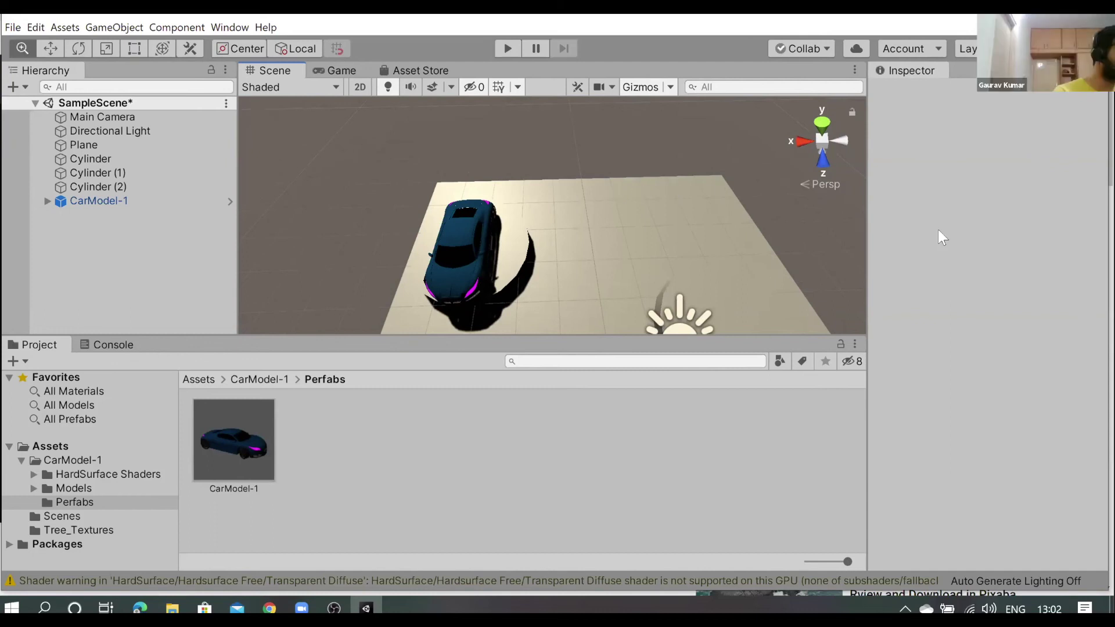
Zoom and orbit until the whole plane and the sun light are in view
scroll(546, 211, up, 1)
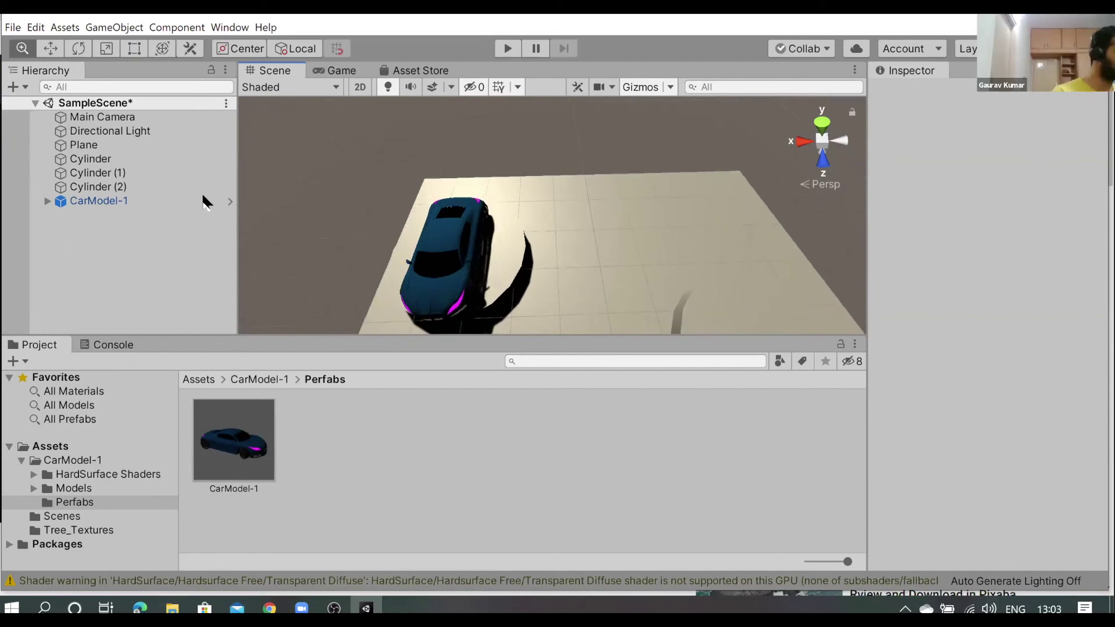
scroll(549, 211, up, 1)
scroll(563, 211, up, 1)
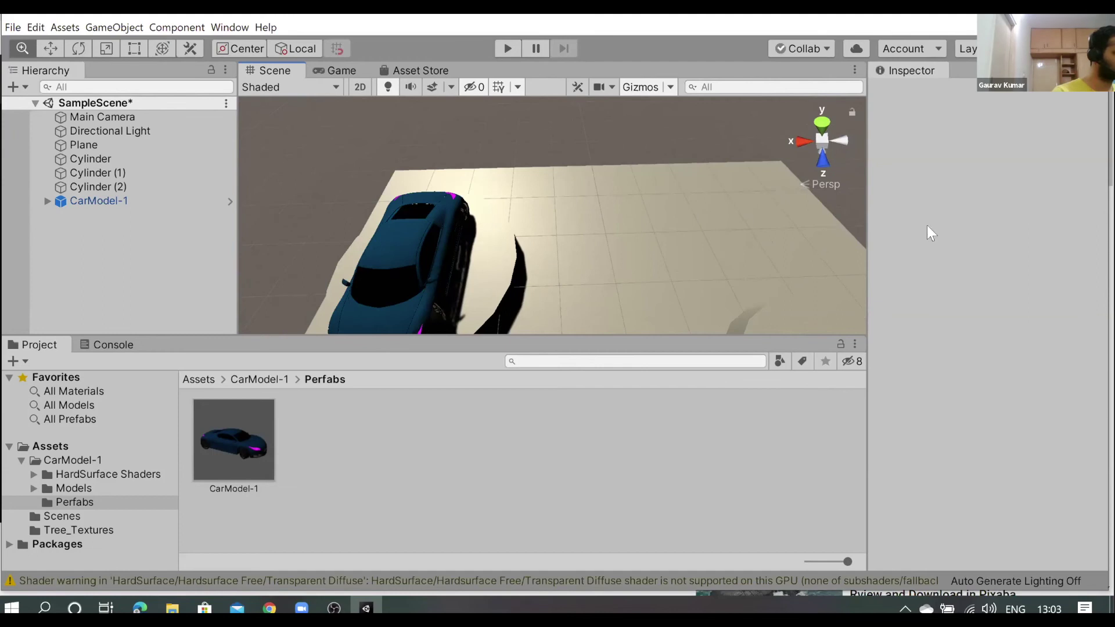
scroll(598, 204, down, 1)
scroll(548, 213, down, 1)
scroll(316, 224, down, 1)
scroll(316, 224, down, 1)
scroll(533, 203, up, 2)
scroll(534, 204, up, 1)
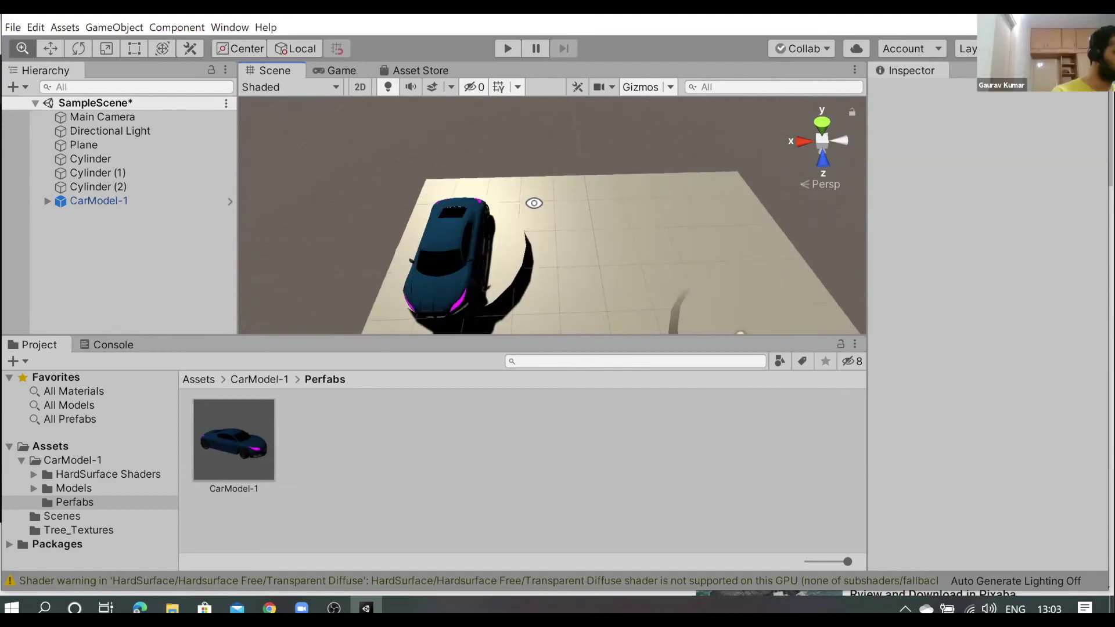
scroll(534, 203, up, 1)
scroll(598, 199, up, 1)
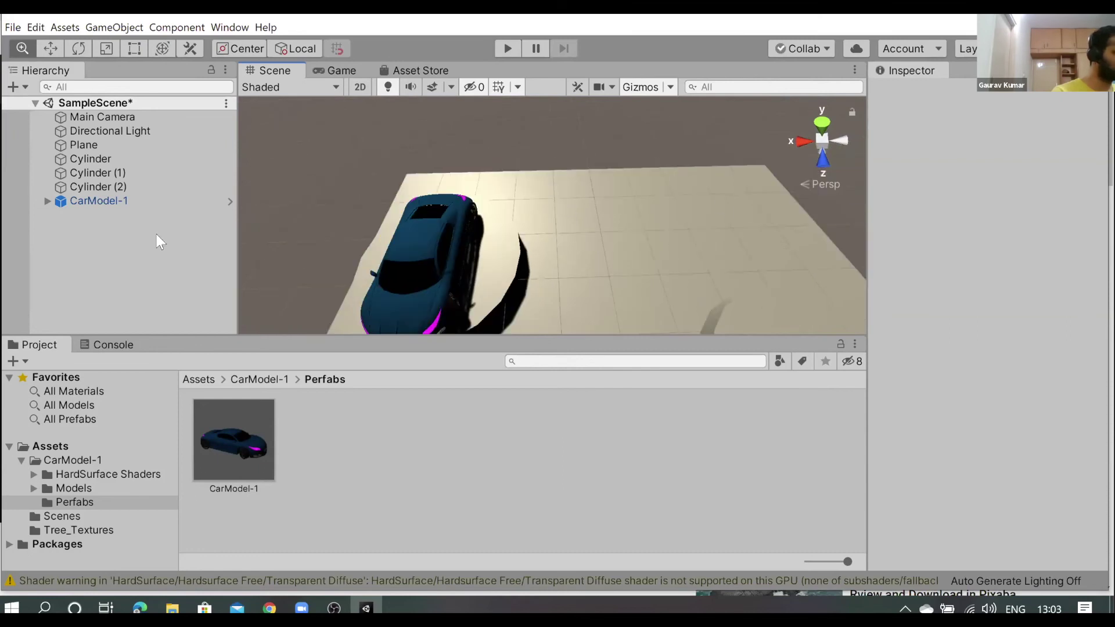
scroll(789, 245, down, 2)
scroll(790, 244, down, 1)
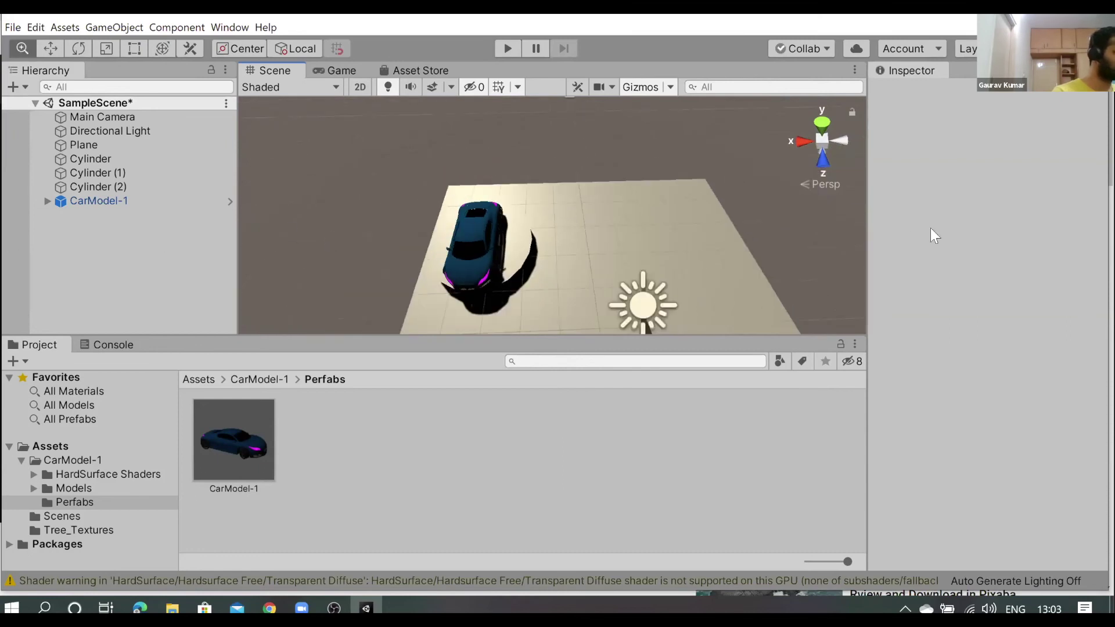
scroll(407, 226, up, 1)
scroll(666, 231, up, 1)
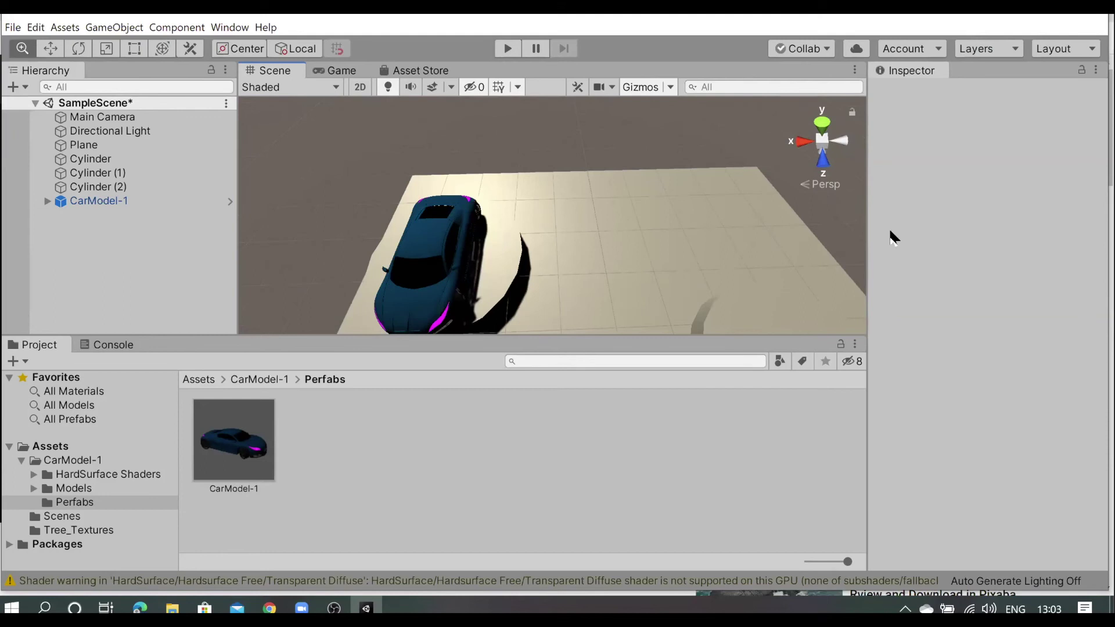
scroll(705, 217, up, 2)
scroll(704, 216, down, 1)
scroll(704, 216, down, 2)
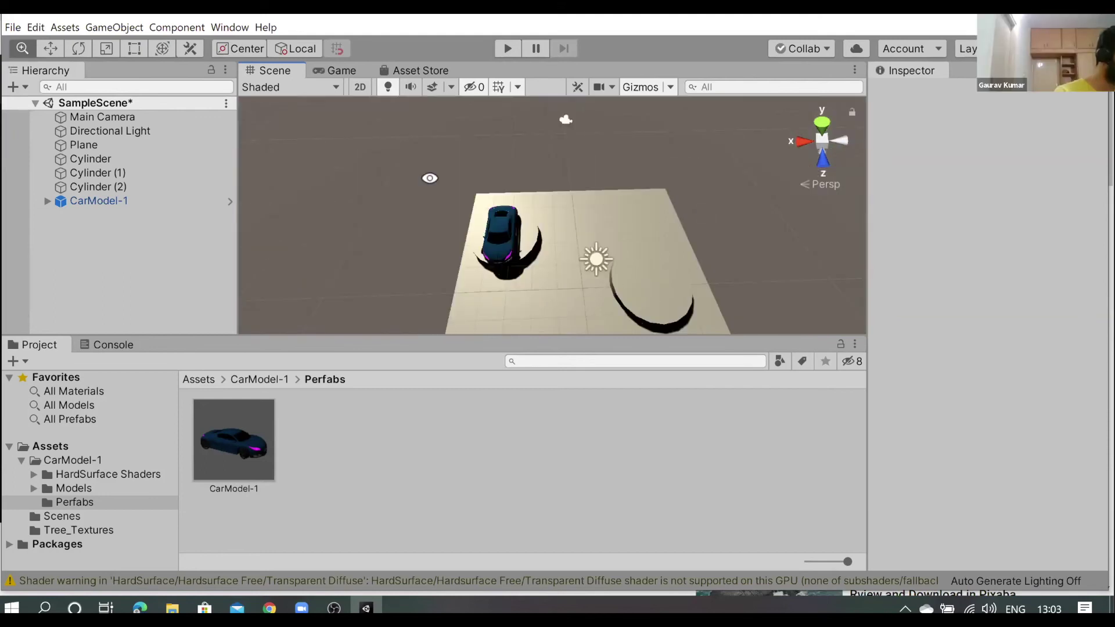
scroll(377, 245, up, 1)
scroll(377, 245, up, 1)
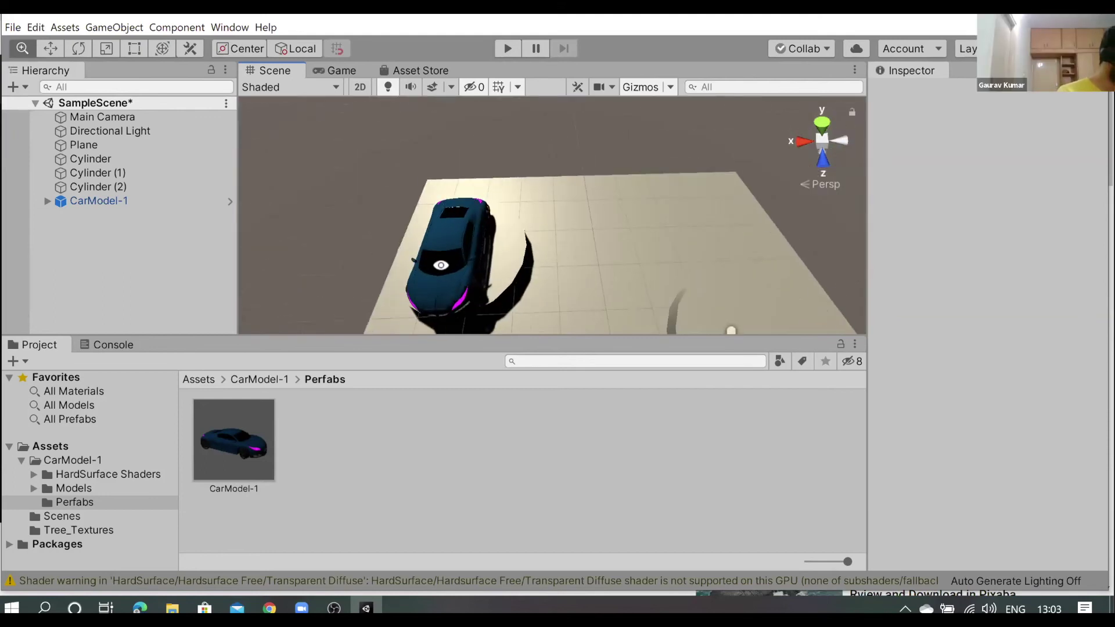
alt+drag(377, 245, 414, 255)
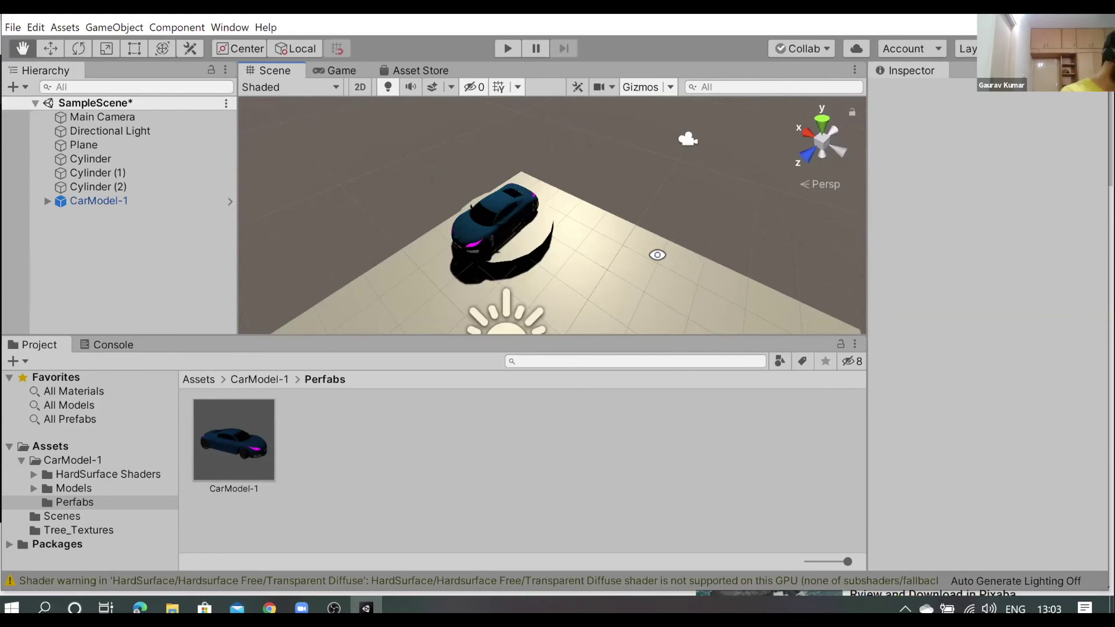
scroll(655, 252, up, 2)
scroll(657, 255, down, 2)
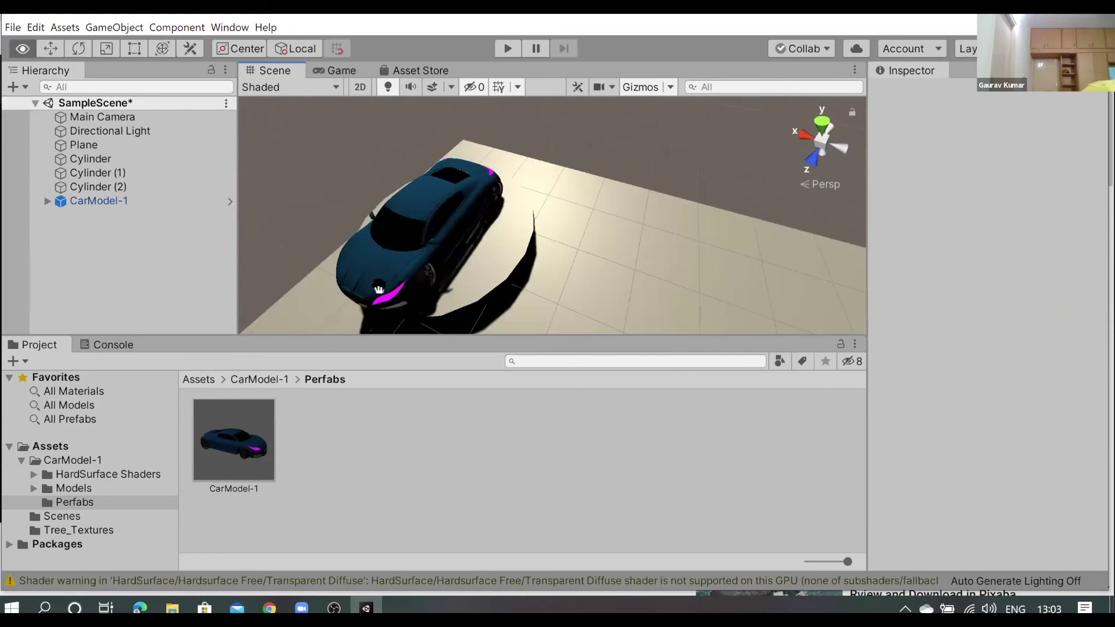
alt+drag(387, 264, 407, 316)
alt+drag(550, 295, 608, 291)
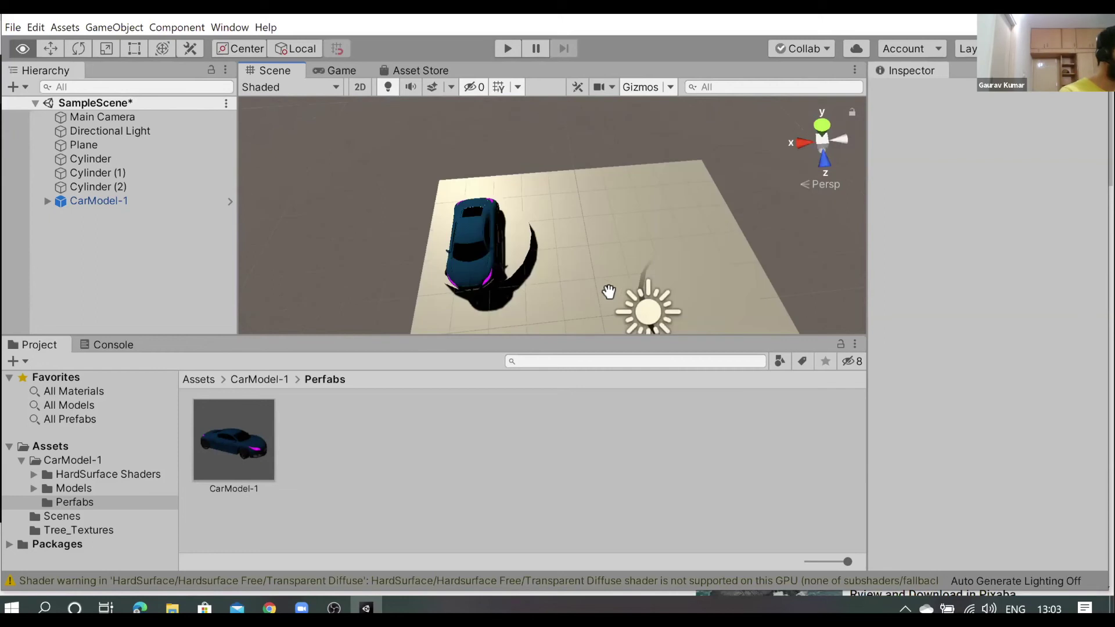
alt+drag(602, 237, 601, 249)
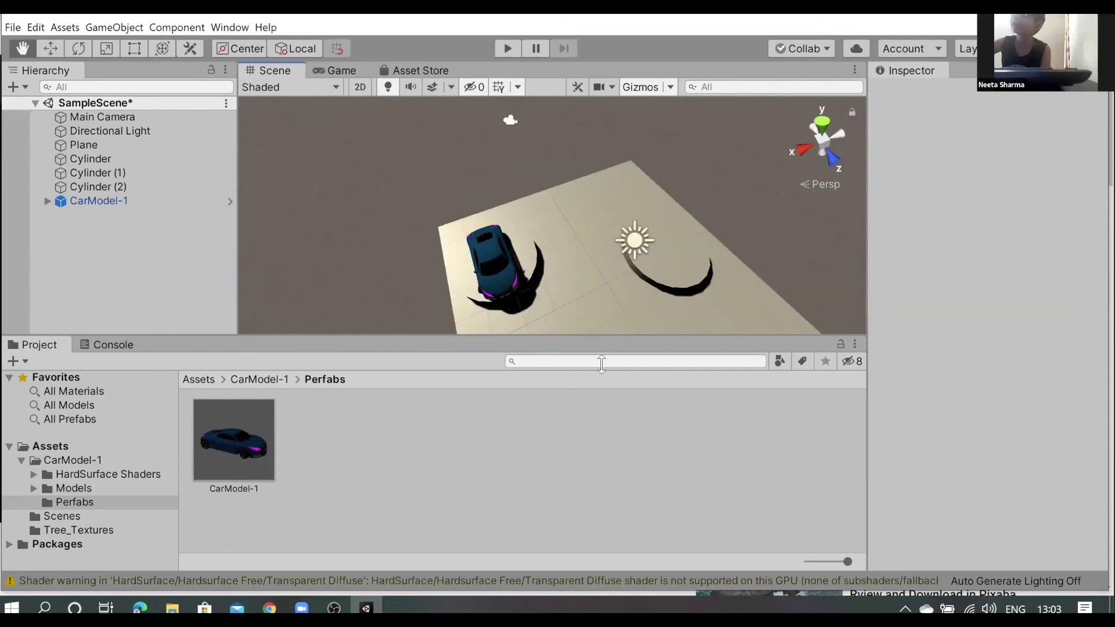
Check CarModel-1's wheels, Body and Glass, and show its Transform at 3.29, 0.795, -2.23
click(45, 201)
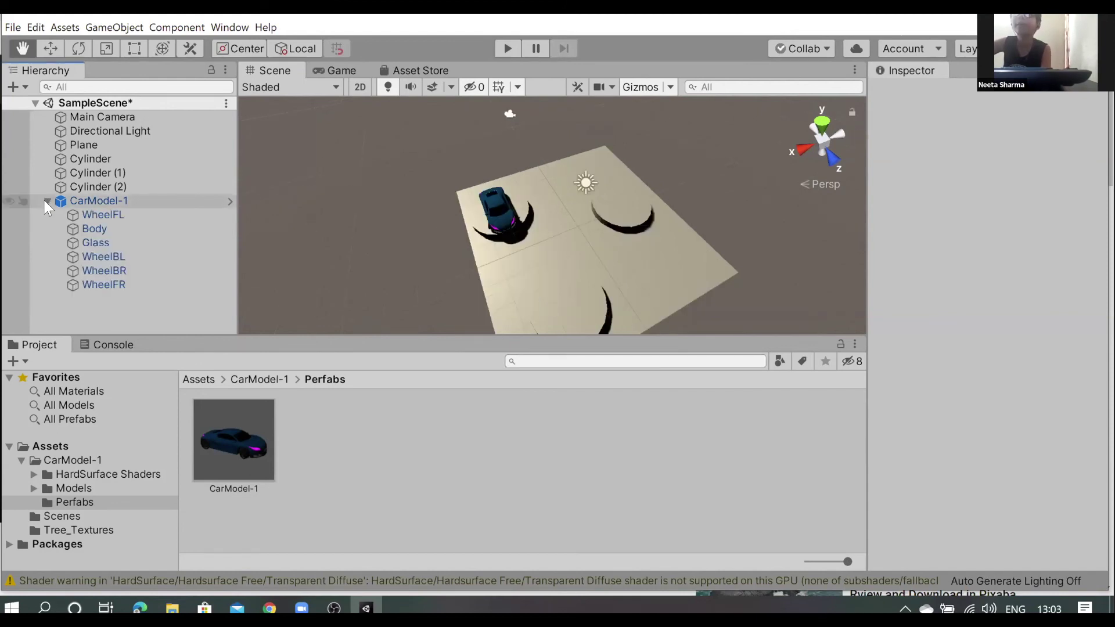
click(47, 201)
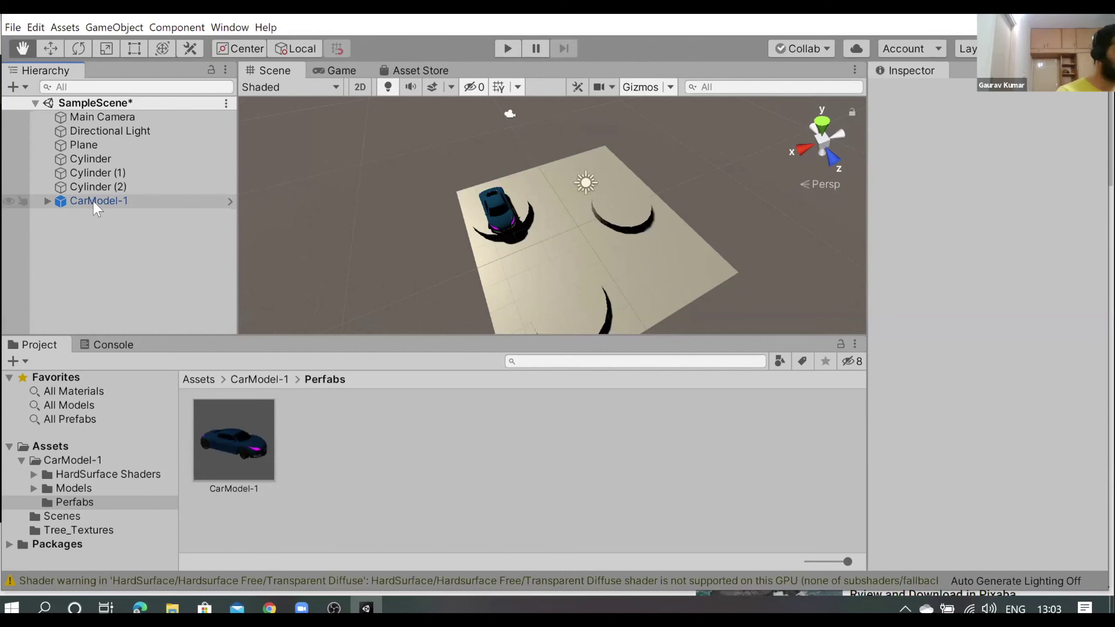
click(48, 201)
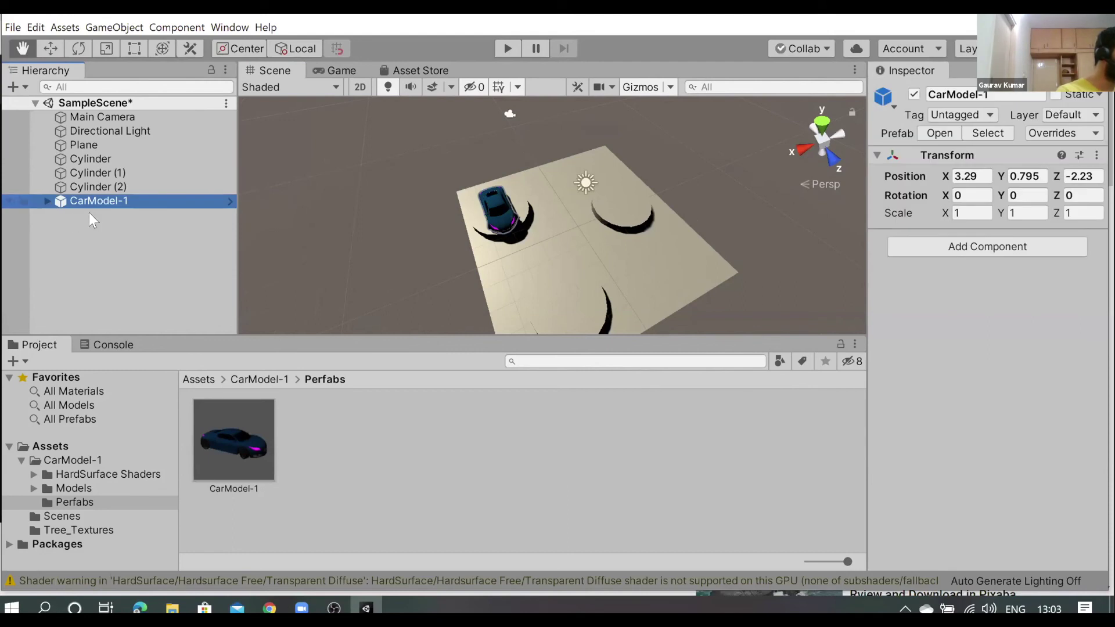
key(Right)
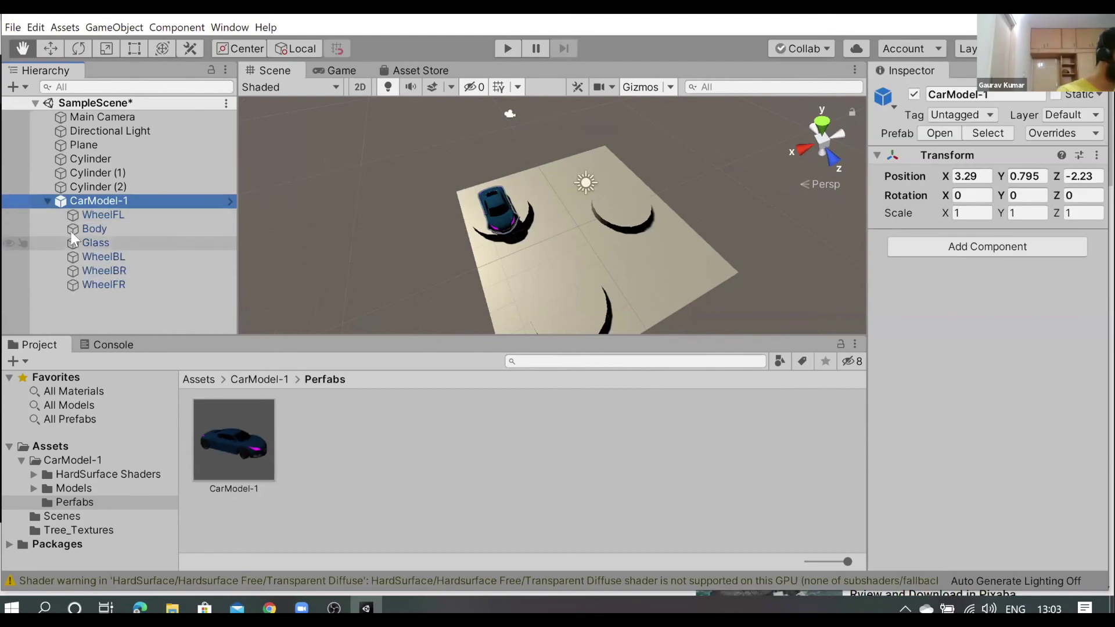
click(47, 201)
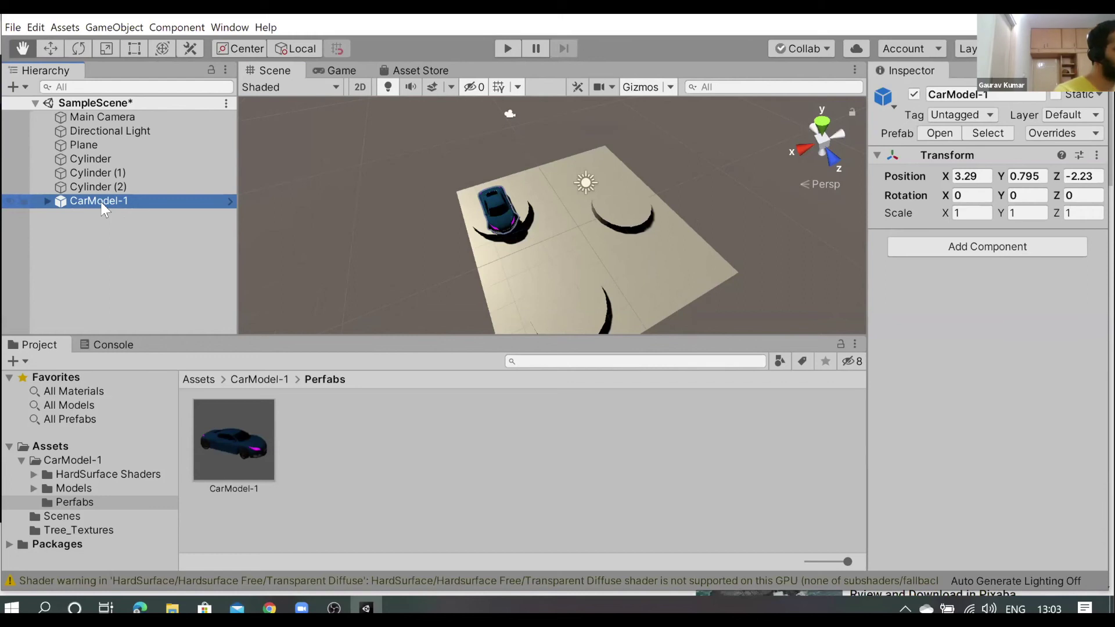
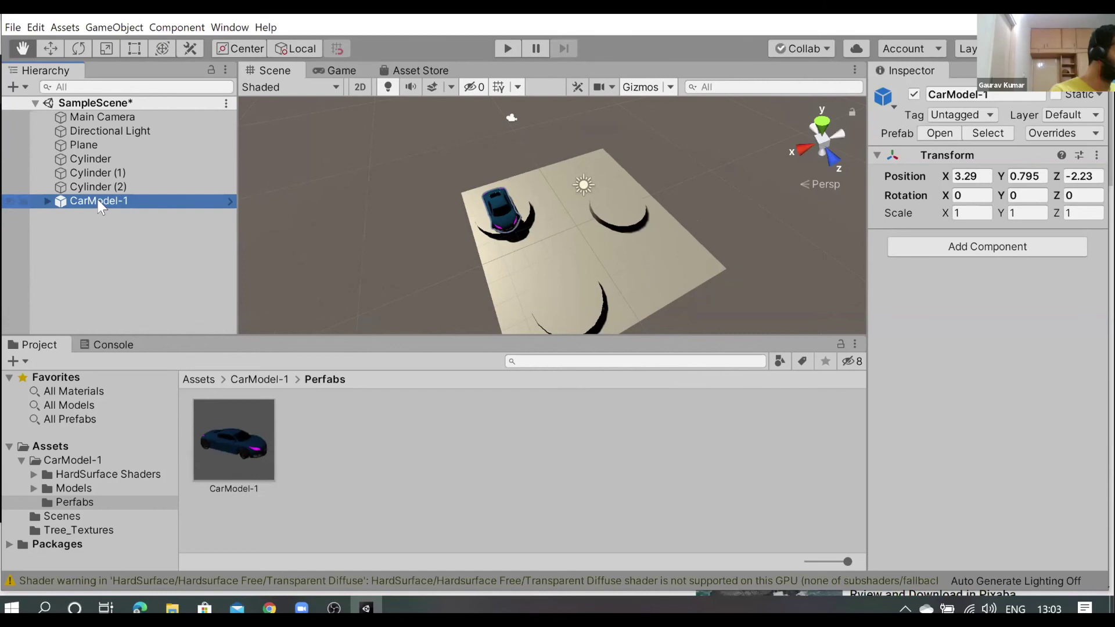
Duplicate CarModel-1 twice and move the first copy onto the right-hand cylinder platform
key(ctrl+d)
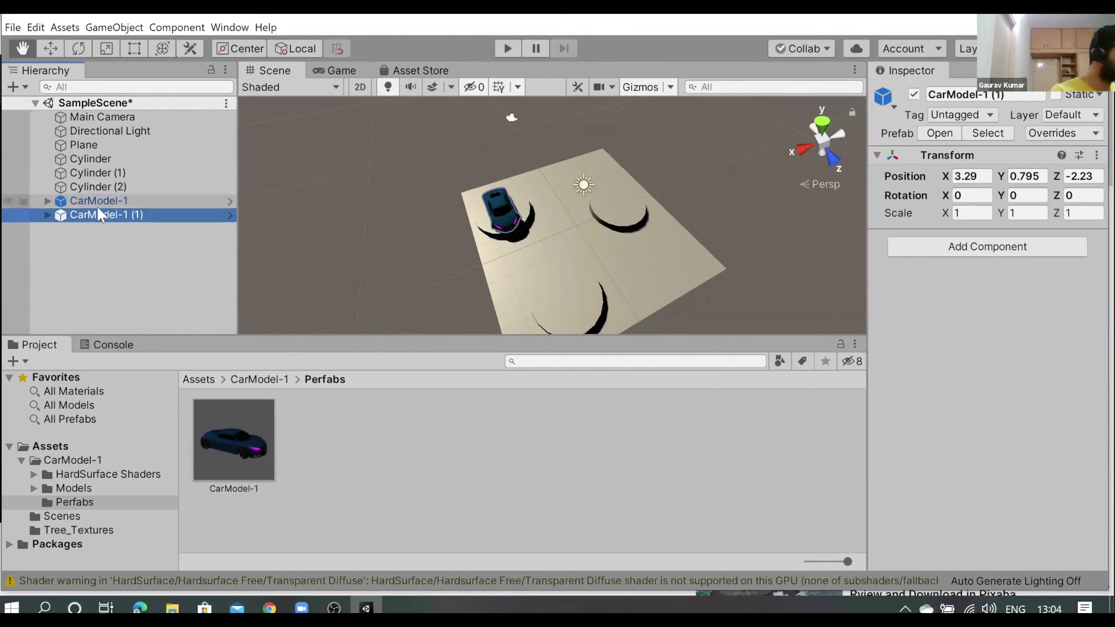
key(ctrl+d)
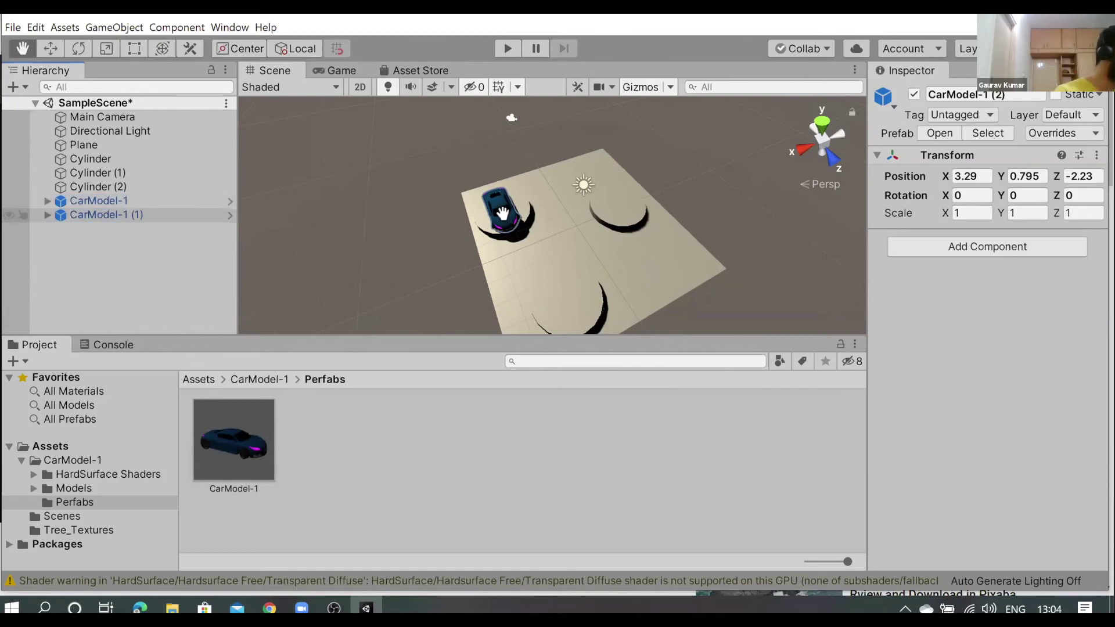
click(123, 217)
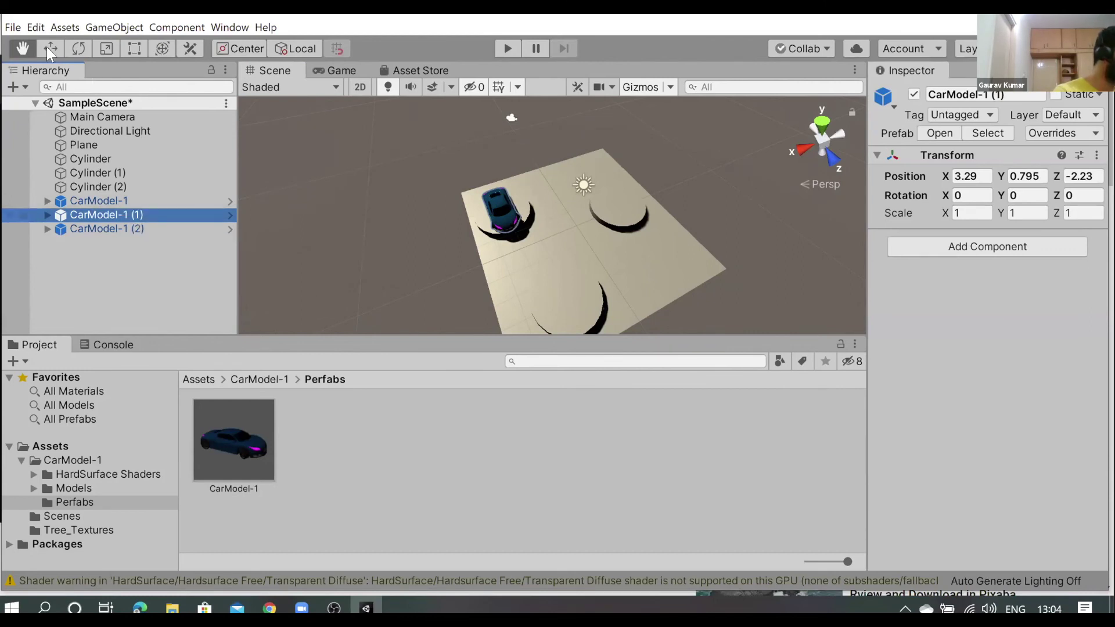
click(49, 49)
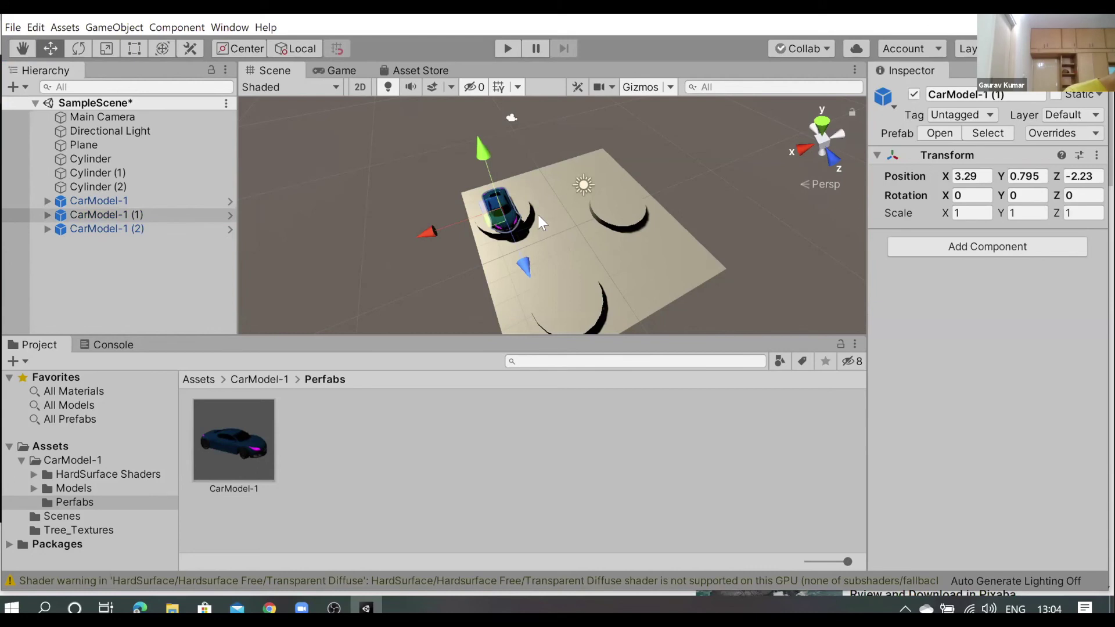
drag(598, 209, 621, 203)
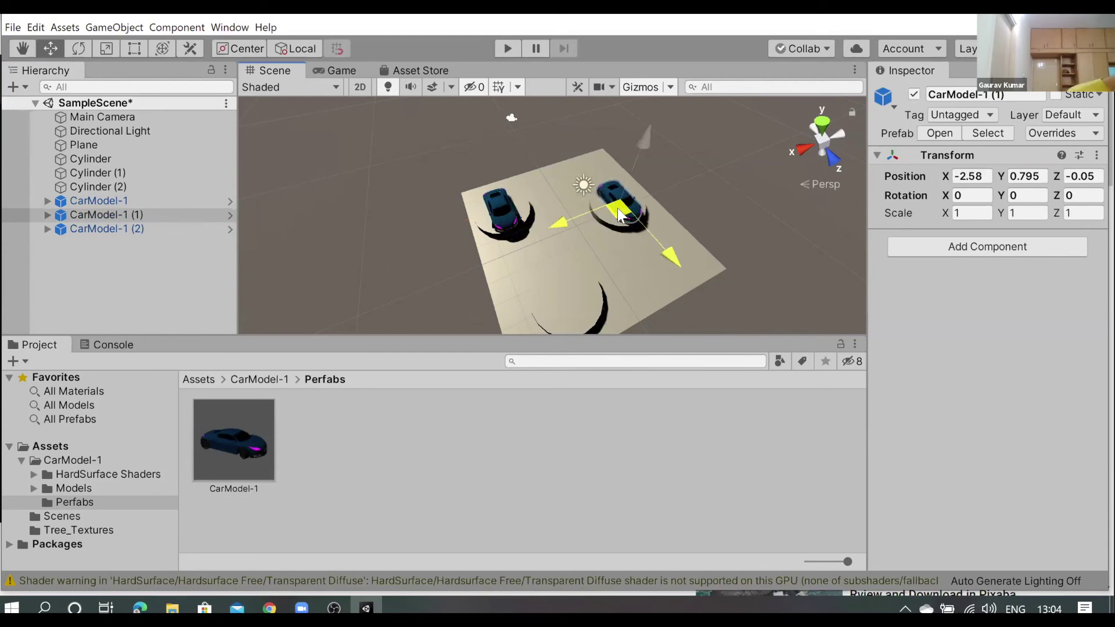
drag(617, 205, 619, 204)
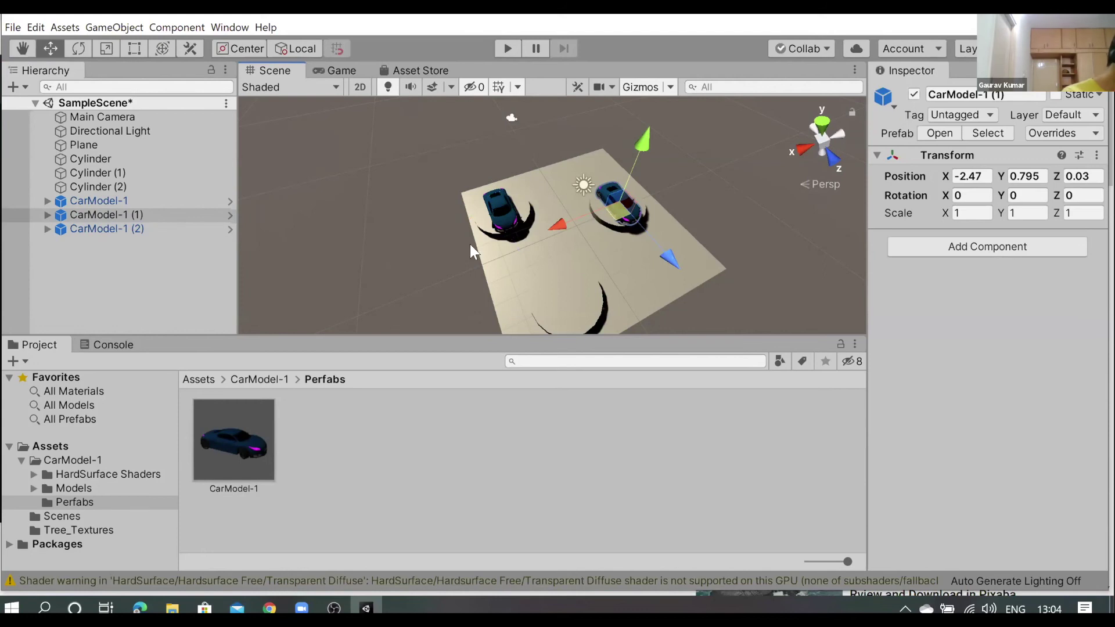
Move the second car copy onto the near cylinder platform at X 2.31, Z 3.14
click(492, 234)
drag(493, 234, 520, 258)
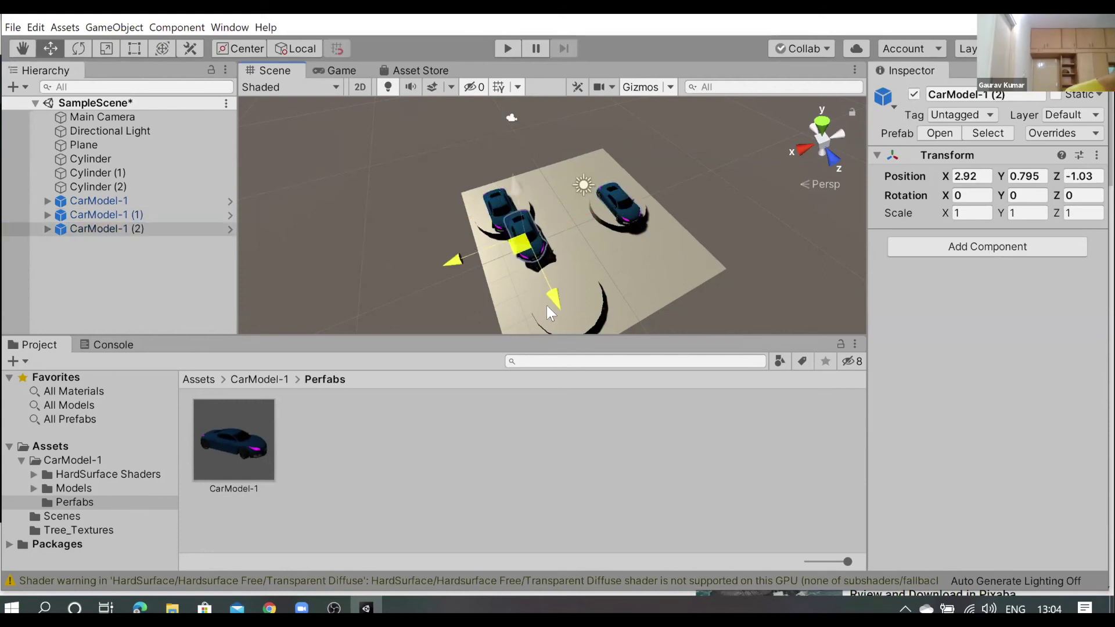
mouse_move(564, 321)
mouse_down()
mouse_move(607, 272)
mouse_move(587, 261)
mouse_up()
scroll(587, 260, down, 2)
scroll(604, 270, down, 2)
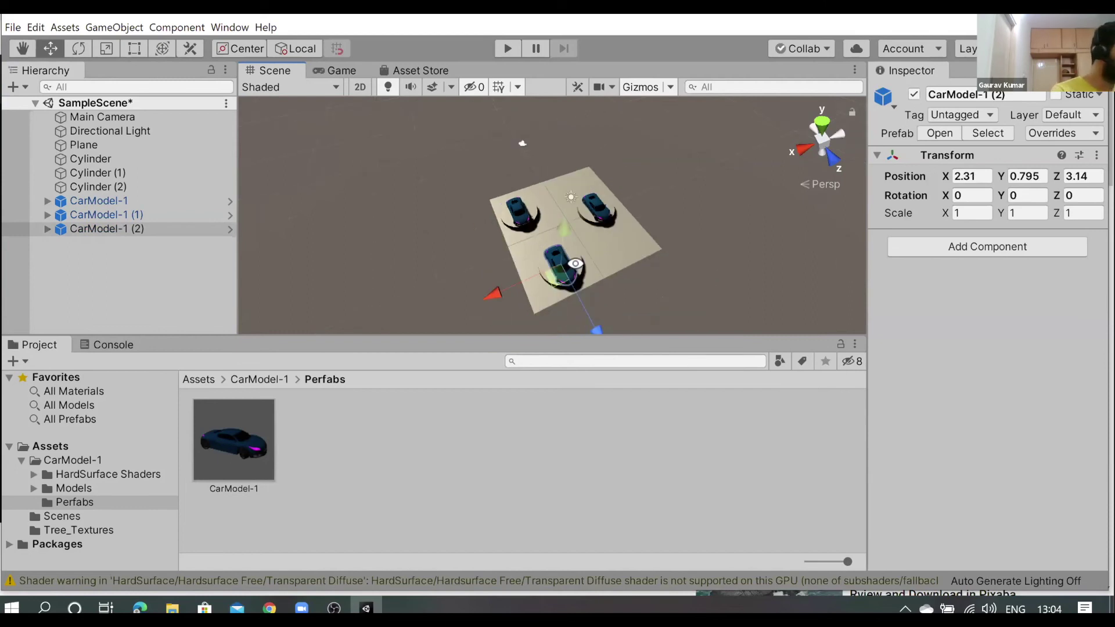
alt+drag(473, 199, 381, 122)
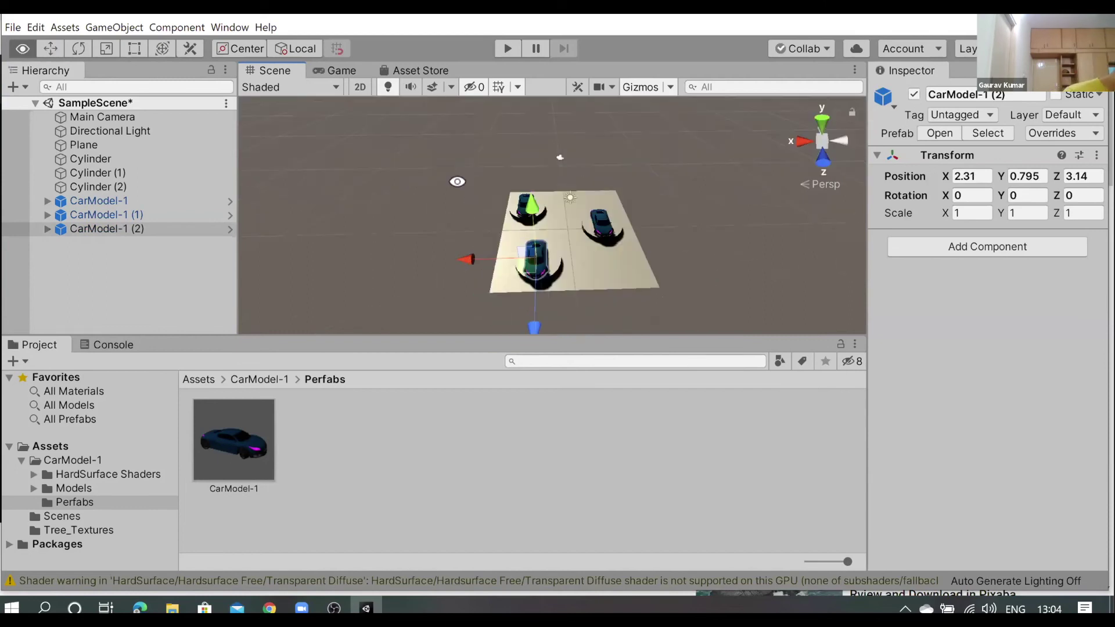
alt+drag(428, 75, 434, 144)
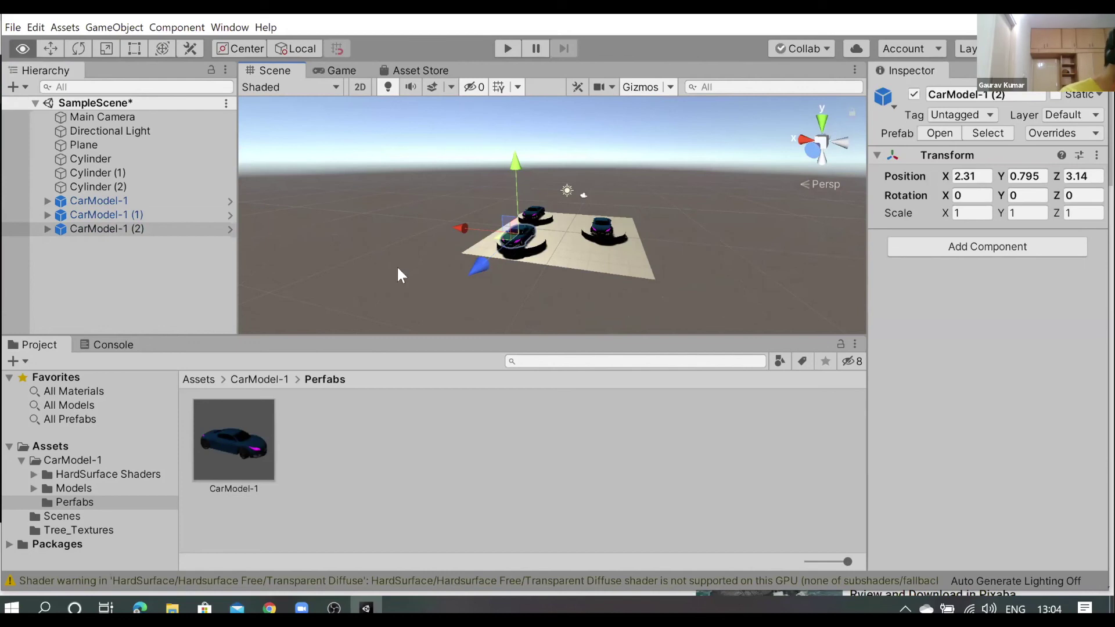
click(586, 244)
scroll(594, 247, up, 3)
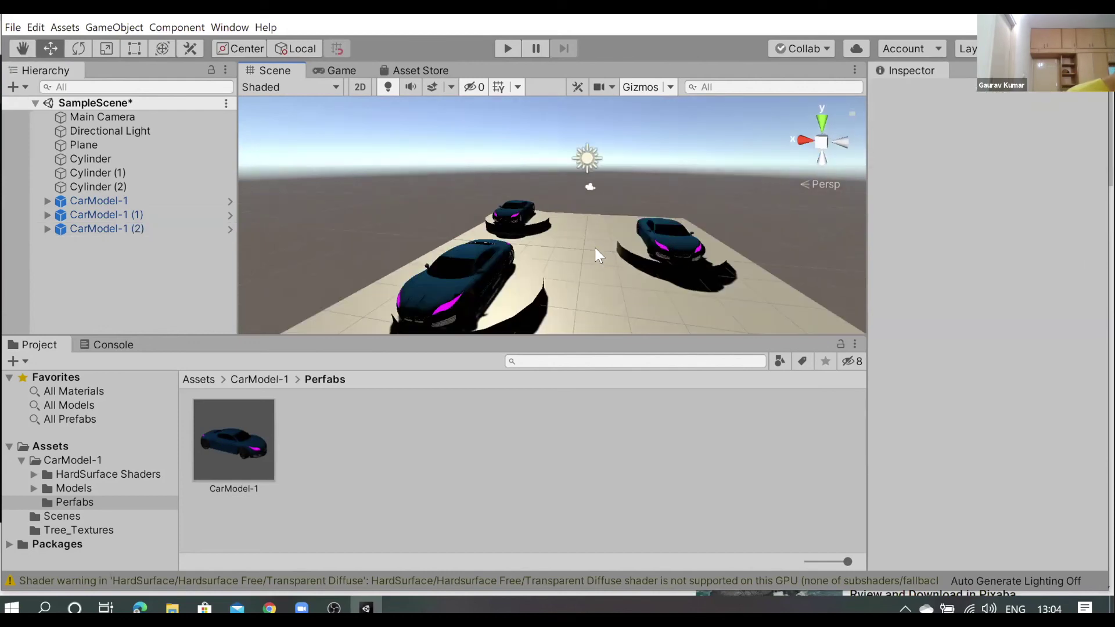
alt+drag(488, 278, 458, 284)
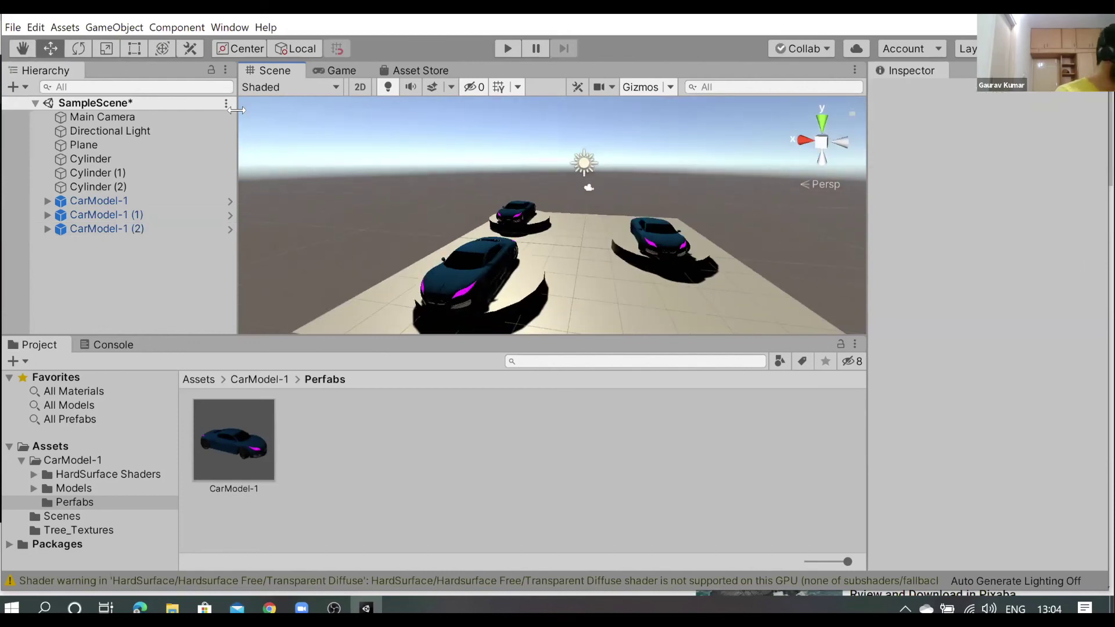
click(98, 202)
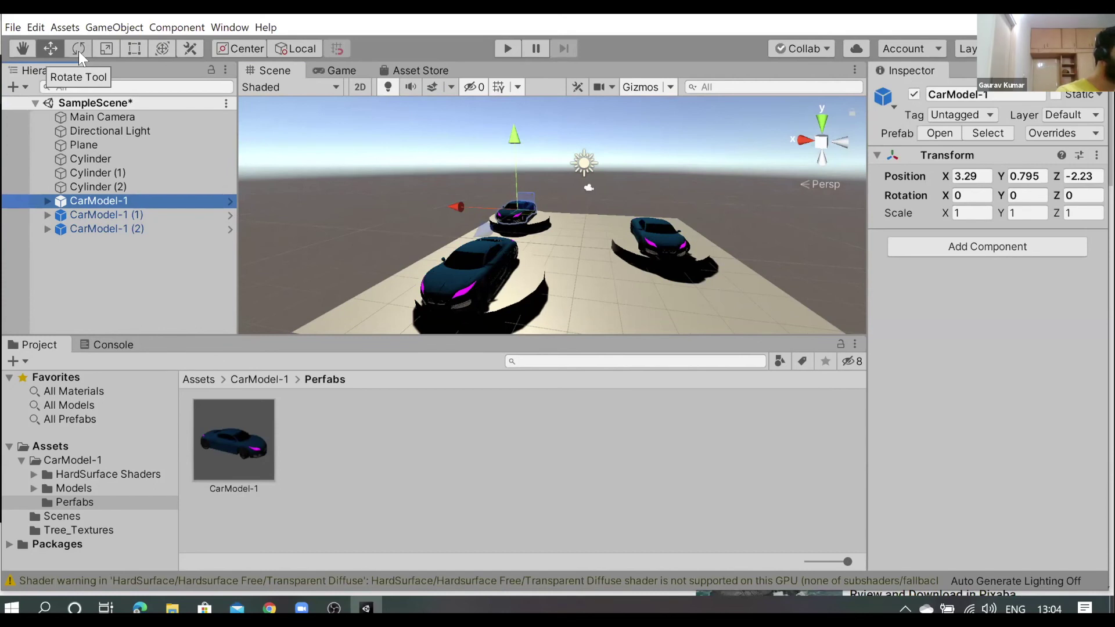
click(78, 51)
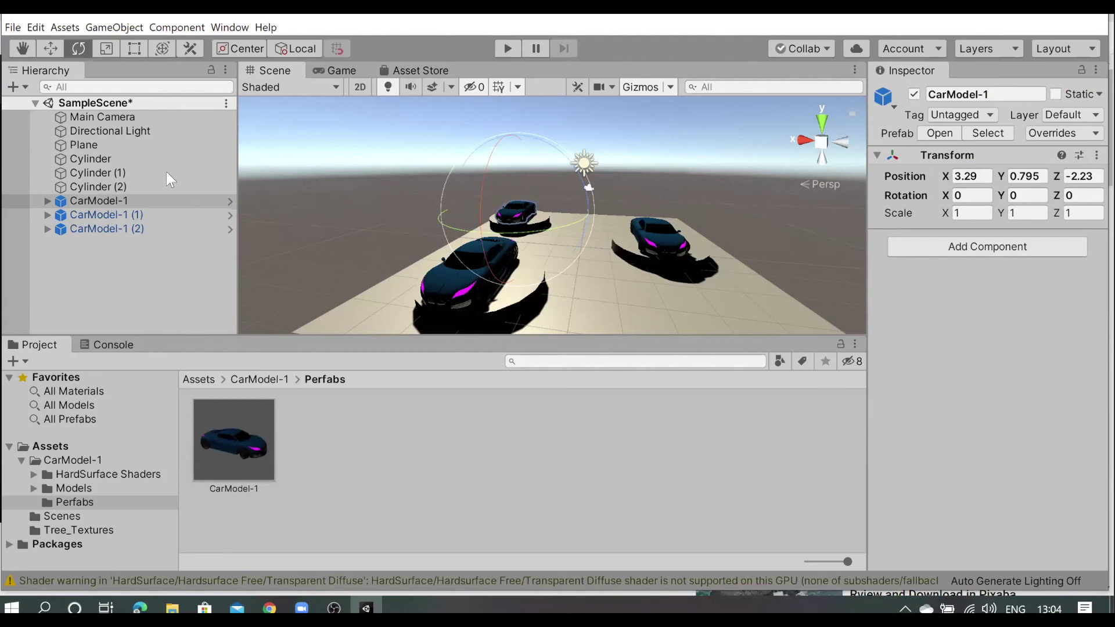
click(109, 161)
click(107, 173)
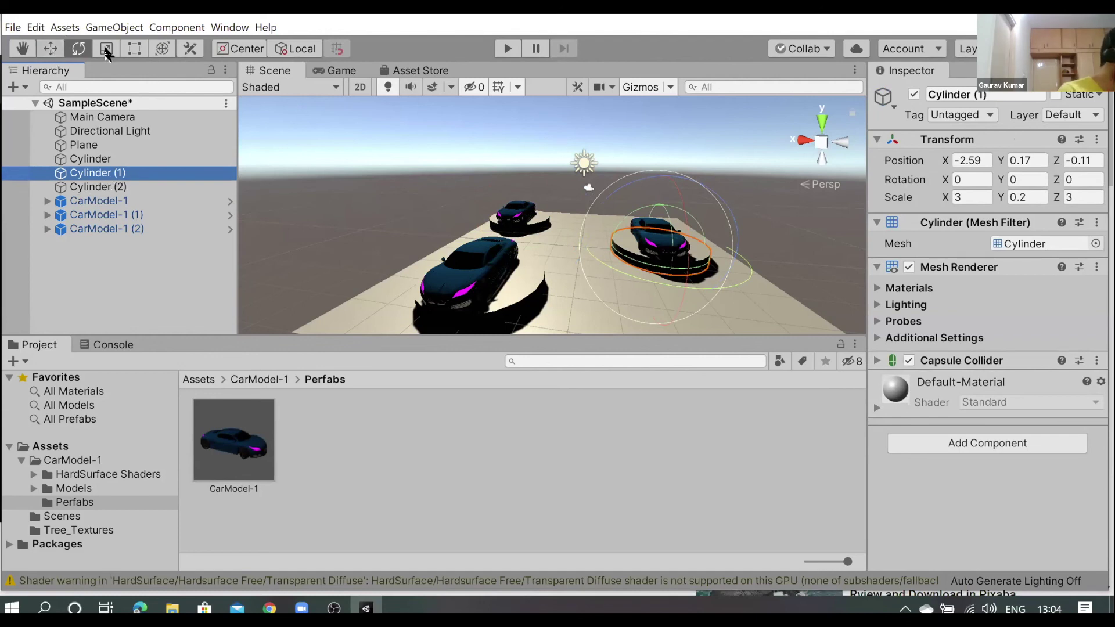
Scale Cylinder (1) taller along Y and lift CarModel-1 (1) to Y 1.16 on top of it
click(106, 50)
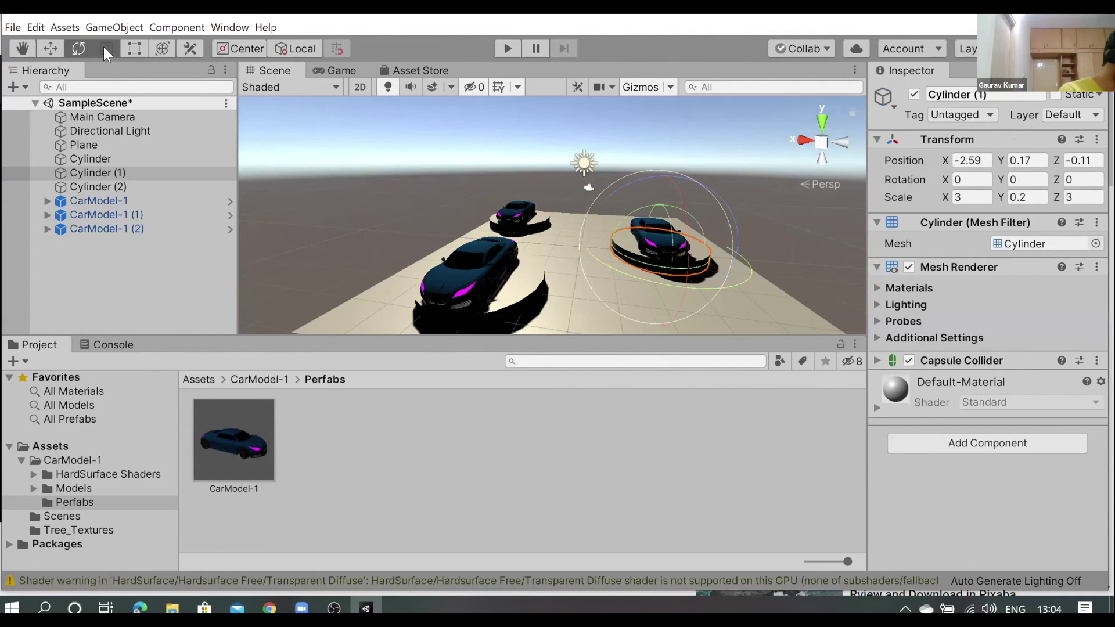
mouse_move(667, 176)
mouse_down()
mouse_move(681, 34)
mouse_move(675, 82)
mouse_up()
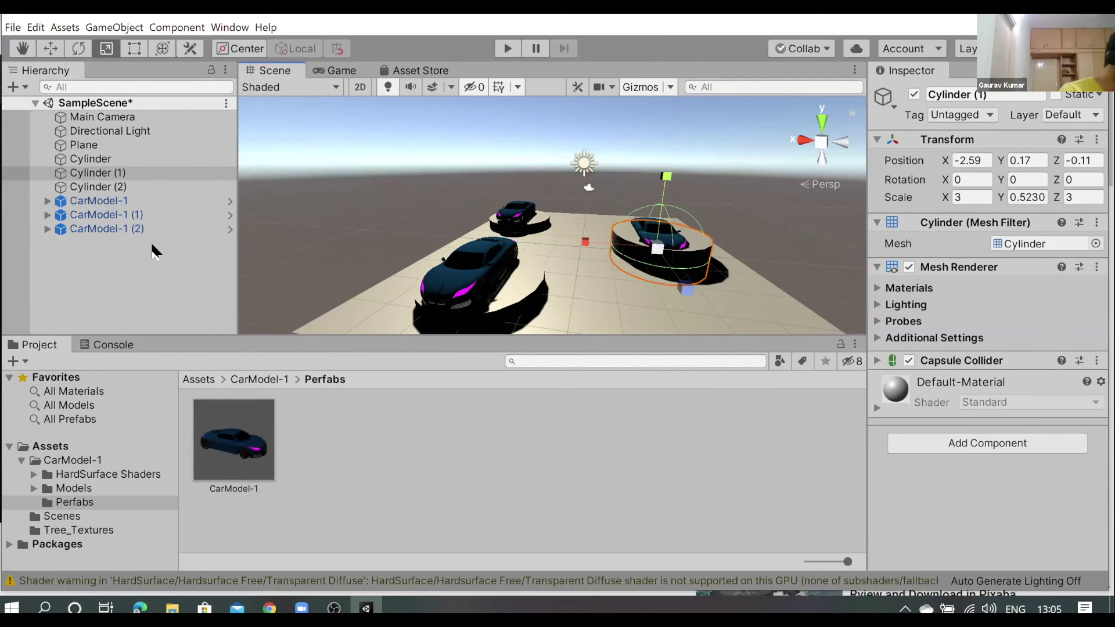
click(106, 216)
click(51, 49)
drag(662, 155, 664, 144)
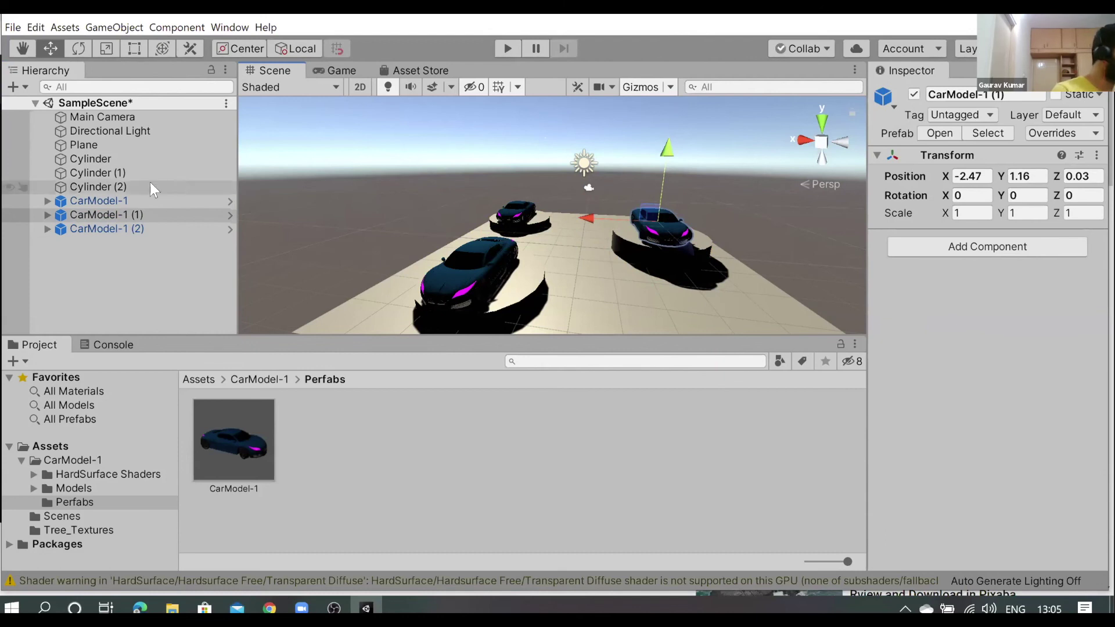
Rotate the original CarModel-1 around its vertical axis to about -27 degrees
click(113, 200)
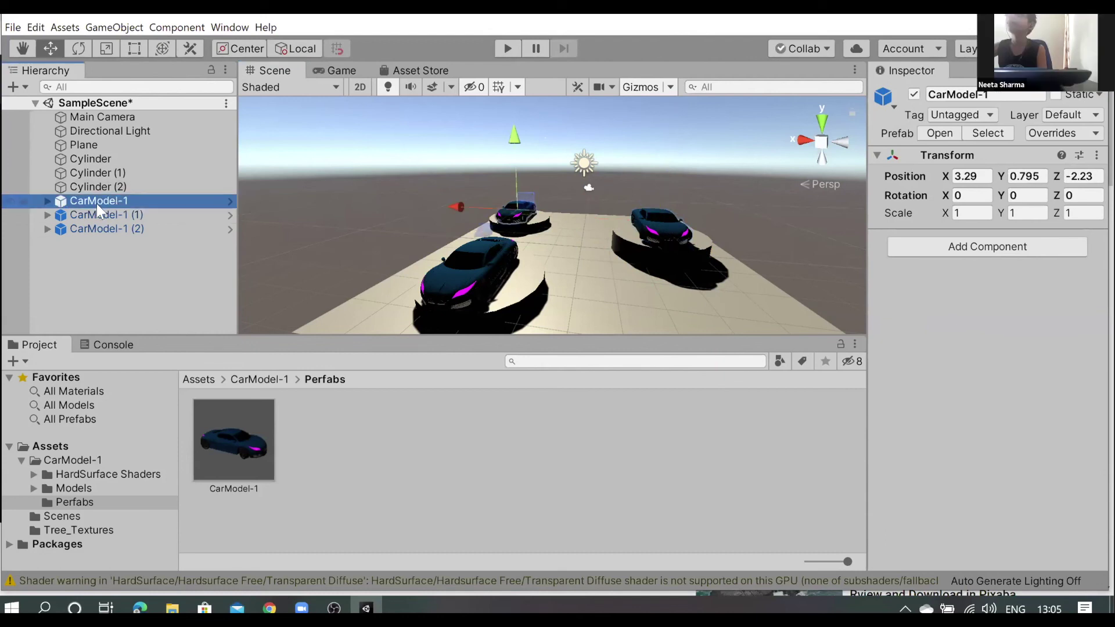
click(79, 50)
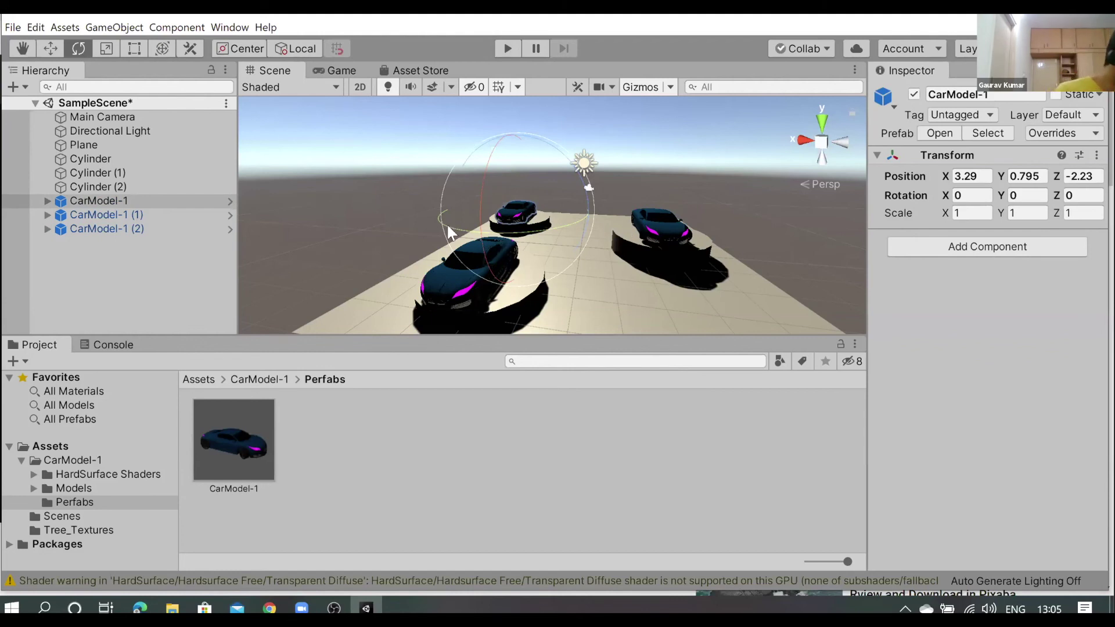
drag(448, 228, 487, 244)
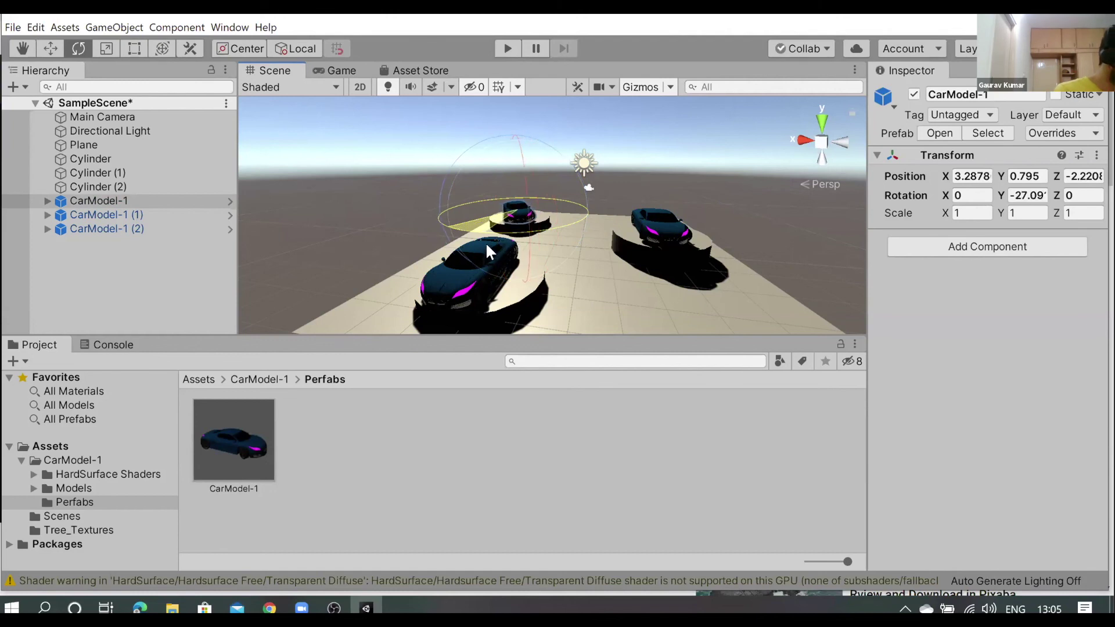
drag(485, 243, 451, 307)
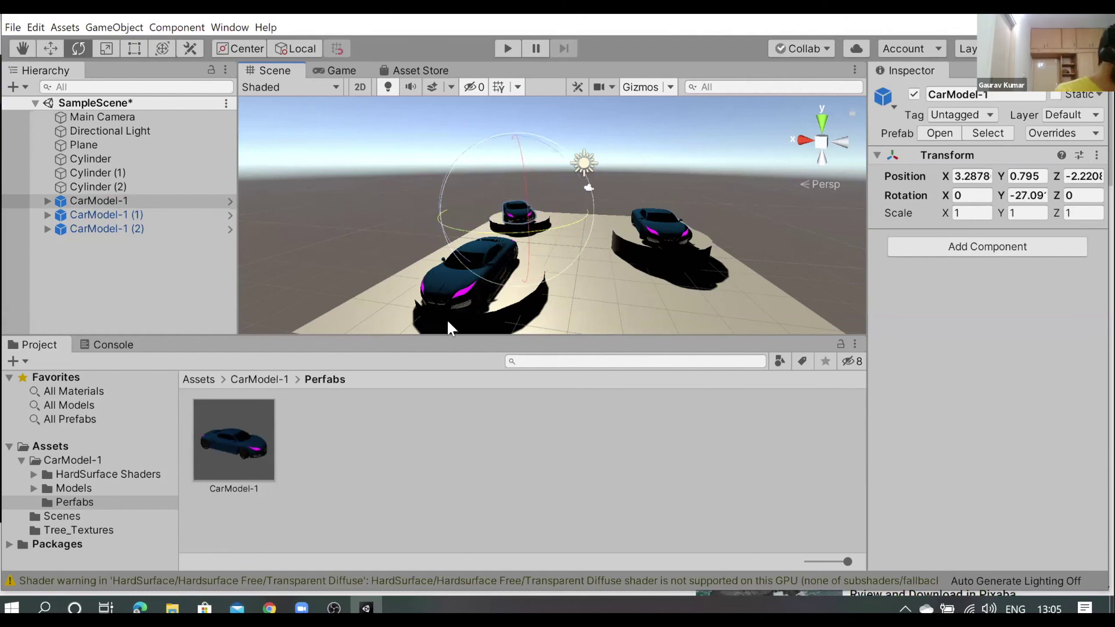
Turn CarModel-1 (1) and set its Y rotation to exactly 30
click(116, 213)
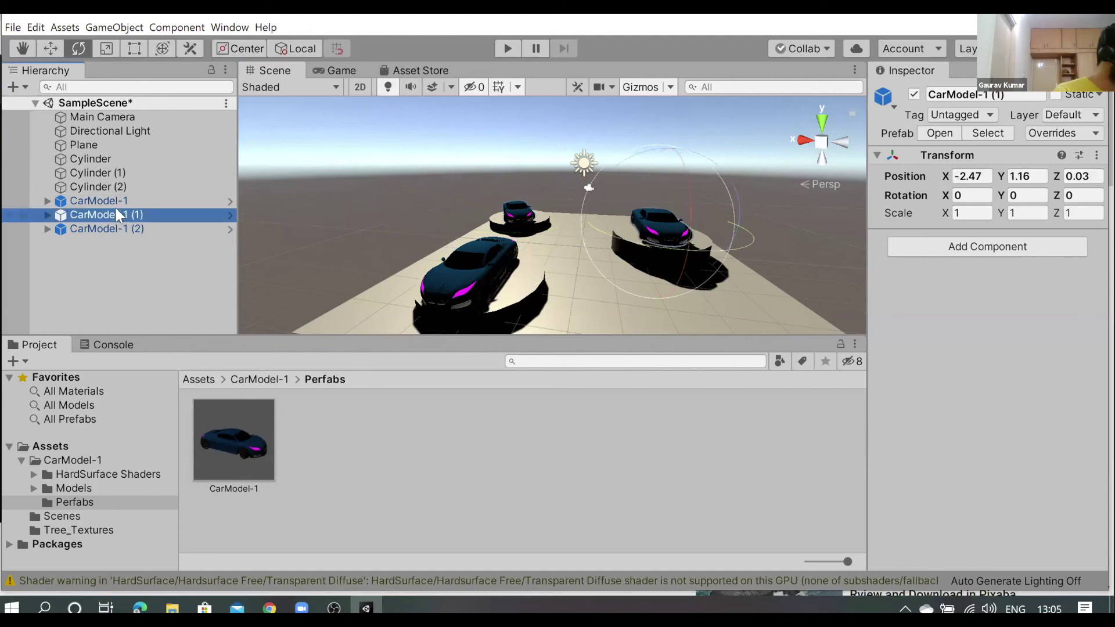
click(82, 47)
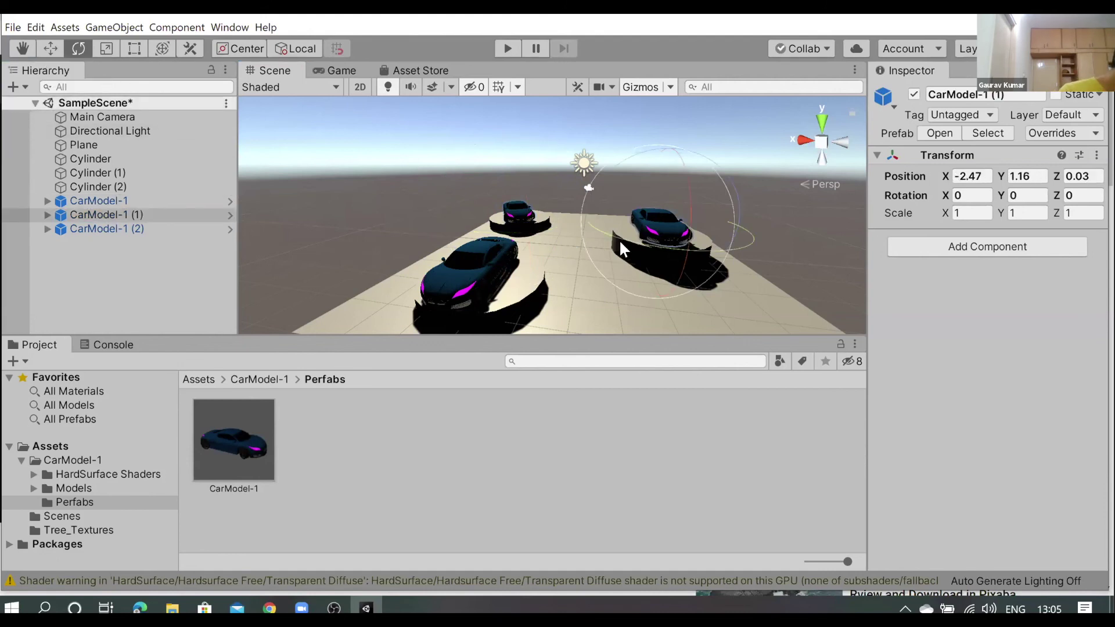
mouse_move(626, 237)
mouse_down()
mouse_move(573, 220)
mouse_move(626, 243)
mouse_move(598, 241)
mouse_up()
drag(581, 235, 590, 267)
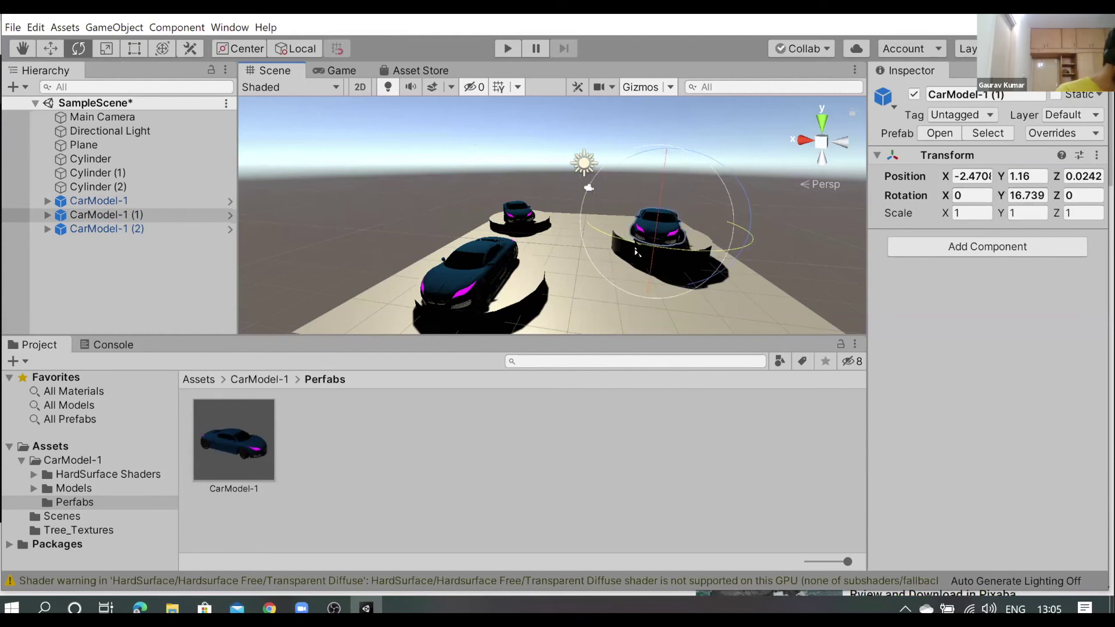
mouse_move(587, 230)
mouse_down()
mouse_move(694, 247)
mouse_move(646, 255)
mouse_up()
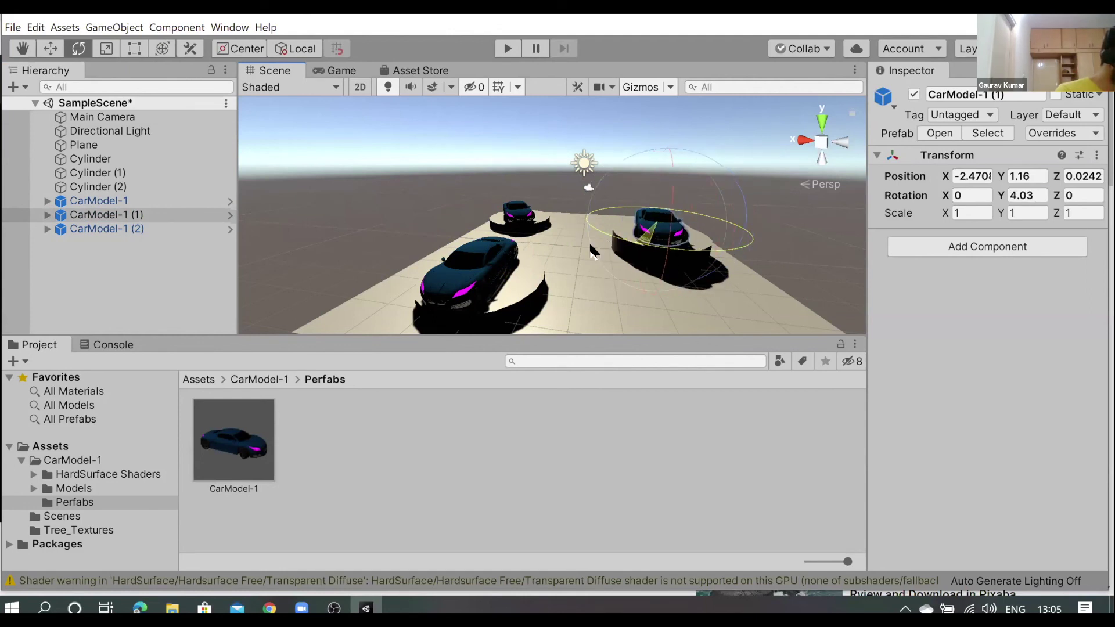
click(1019, 196)
text(30)
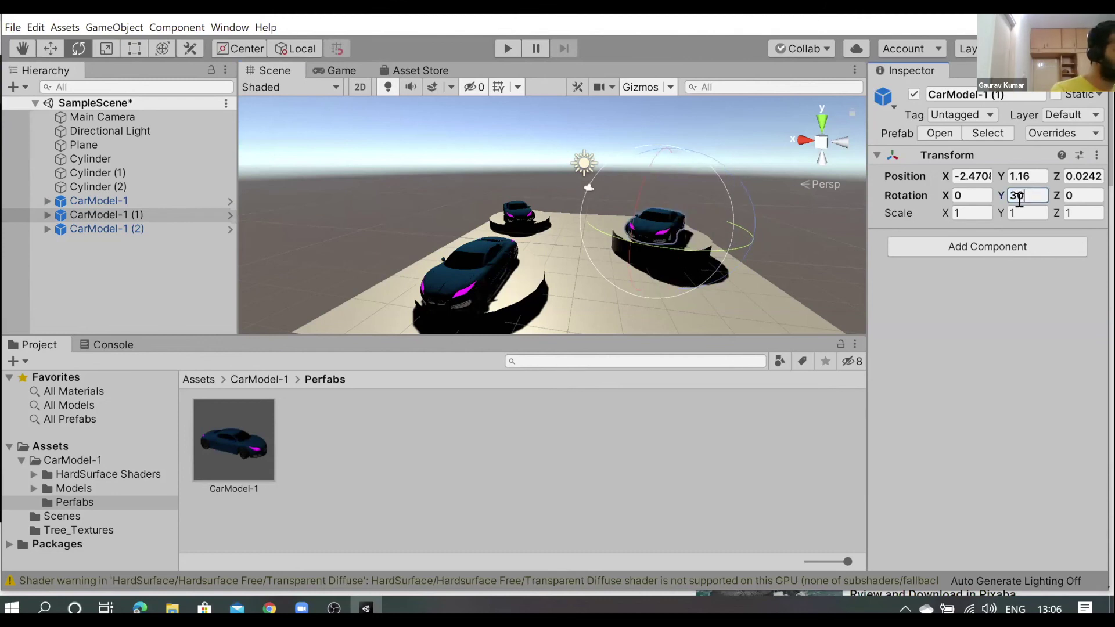
Set CarModel-1 (2)'s Transform Rotation Y to -45 in the Inspector
click(137, 231)
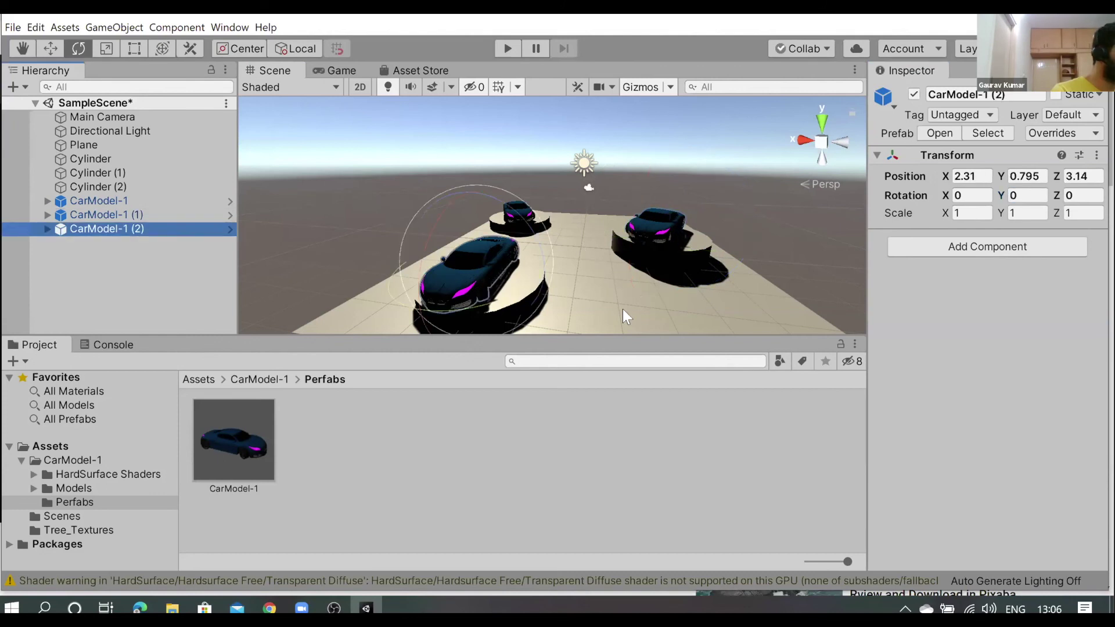
click(1033, 197)
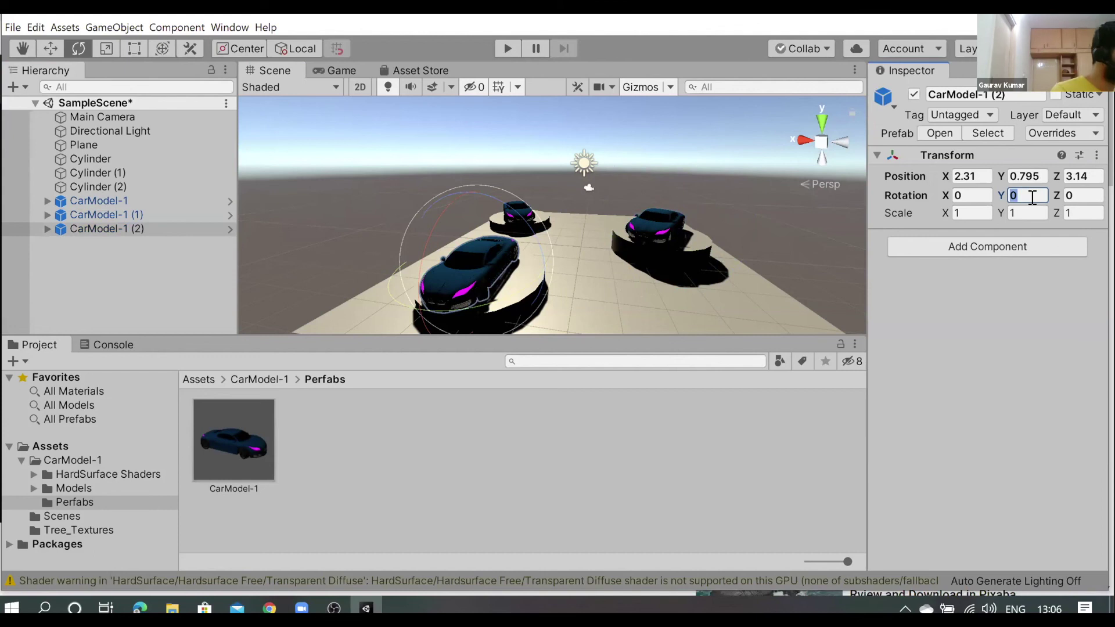
text(45)
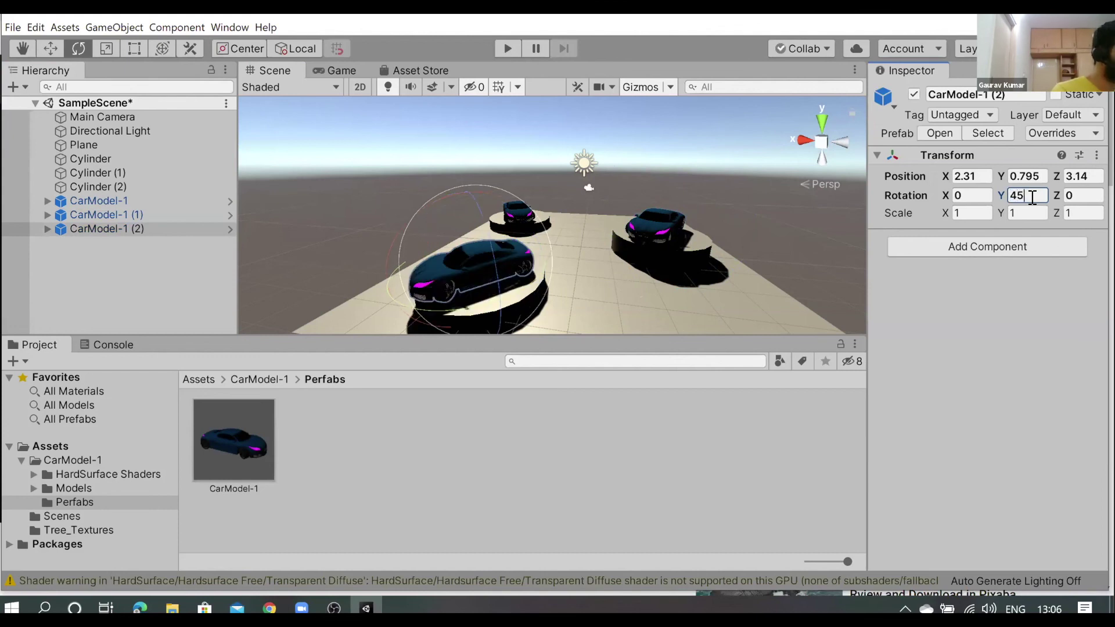
key(Home)
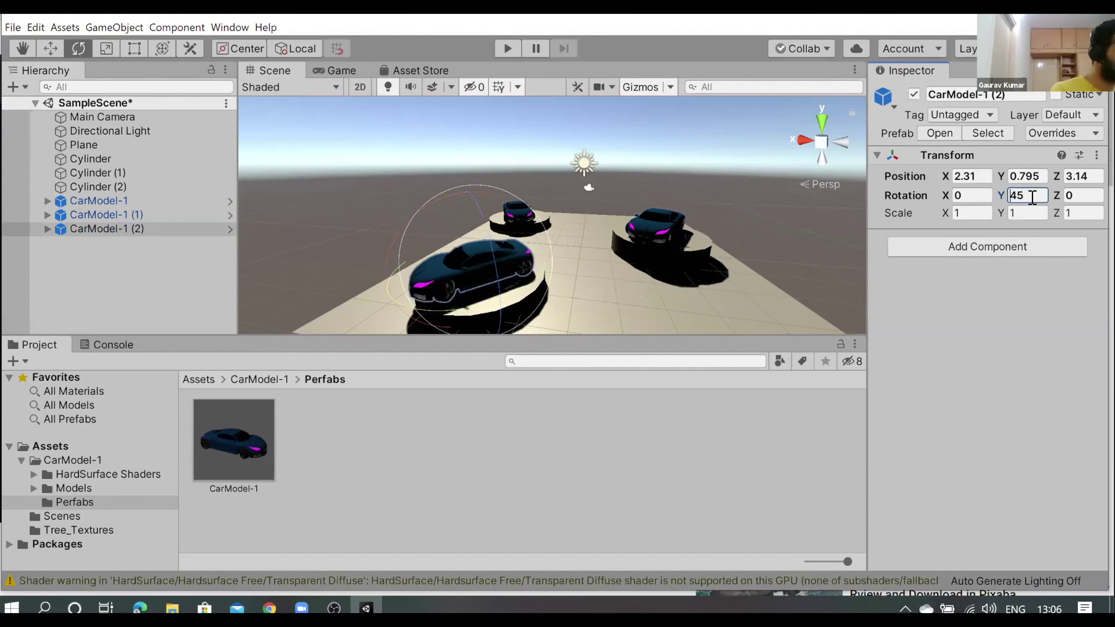
text(-)
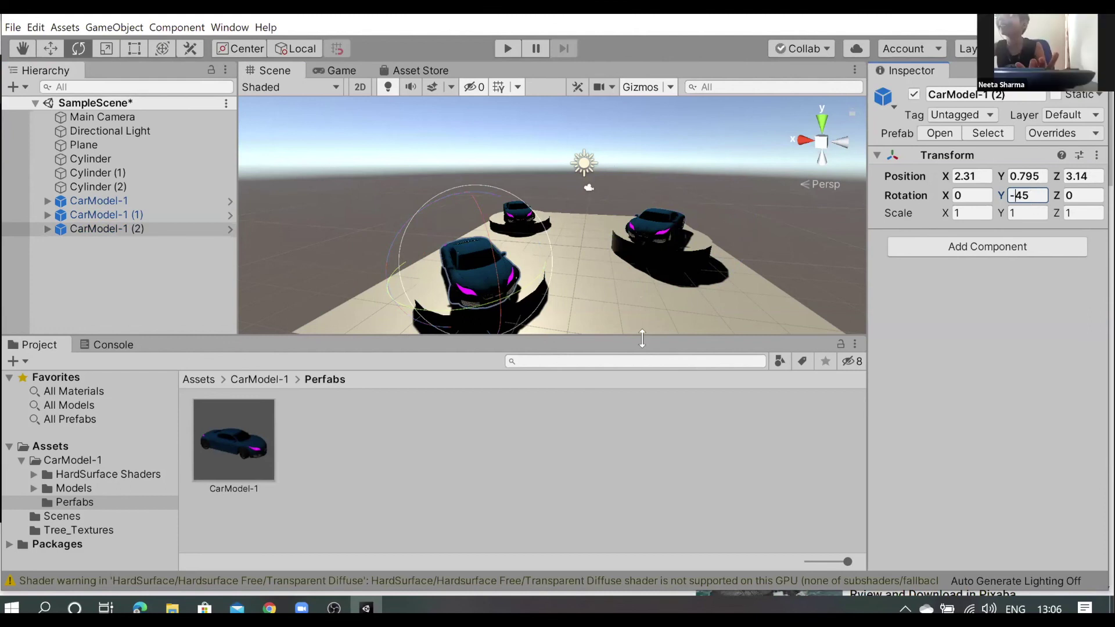
Deselect the car, then orbit and zoom the Scene view around the three angled cars
click(286, 229)
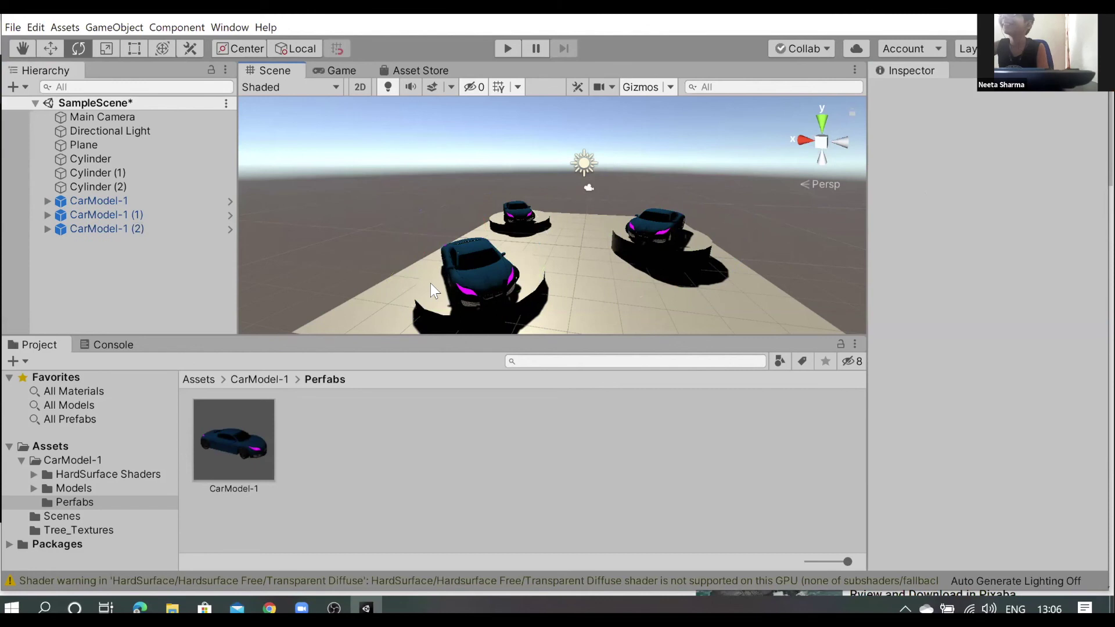
scroll(430, 283, up, 3)
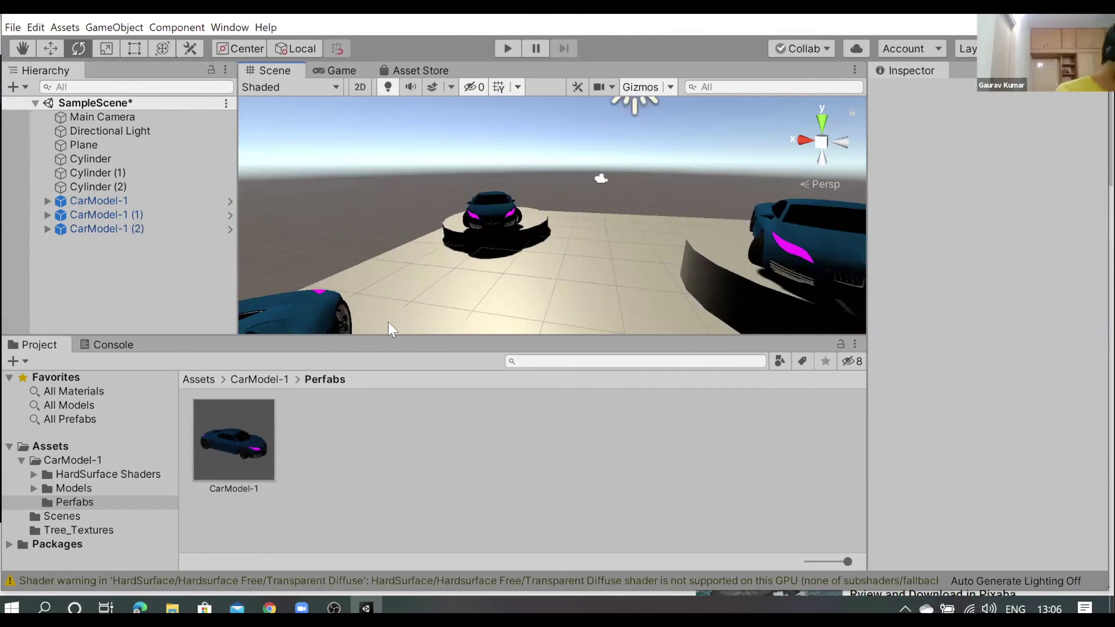
mouse_move(395, 280)
alt+mouse_down()
mouse_move(348, 317)
mouse_move(355, 286)
alt+mouse_up()
scroll(414, 299, up, 4)
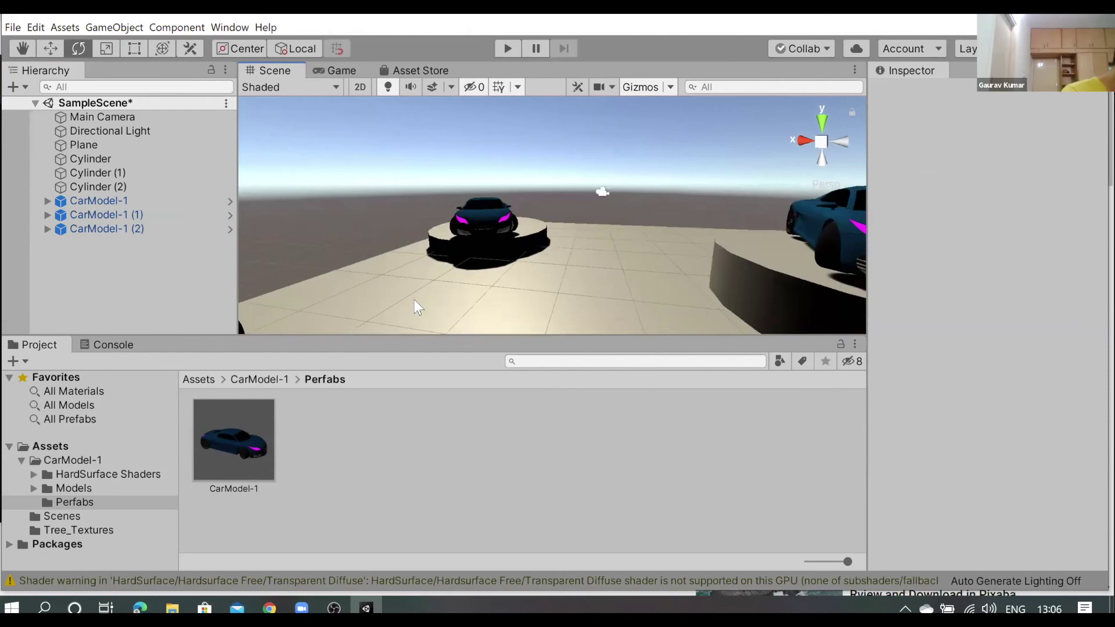
alt+drag(496, 297, 549, 286)
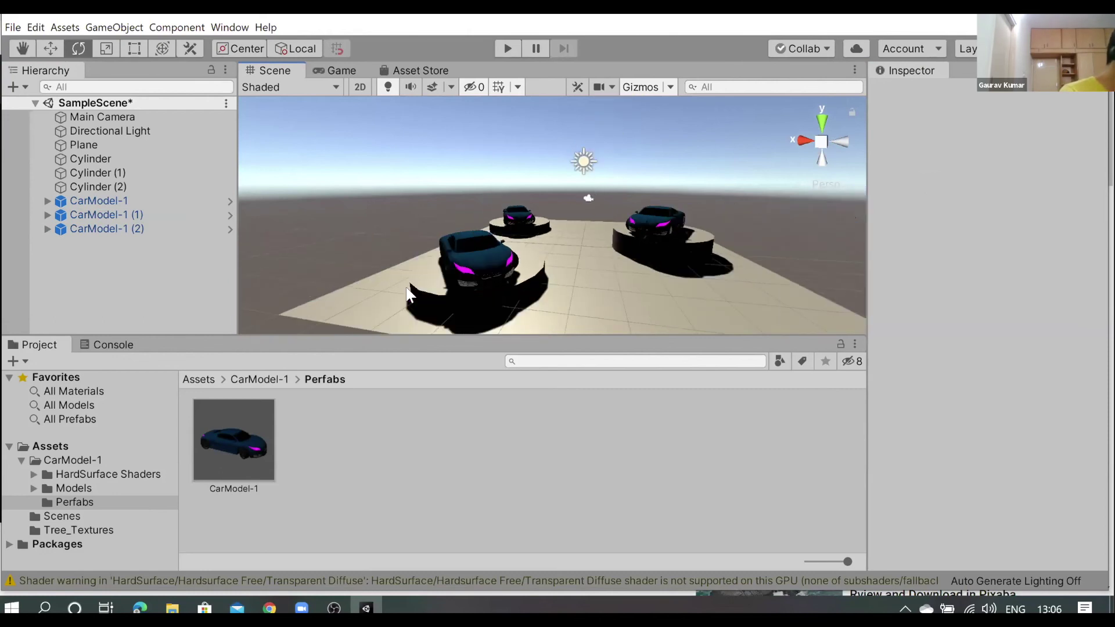
mouse_move(654, 273)
alt+mouse_down()
mouse_move(521, 229)
mouse_move(581, 253)
alt+mouse_up()
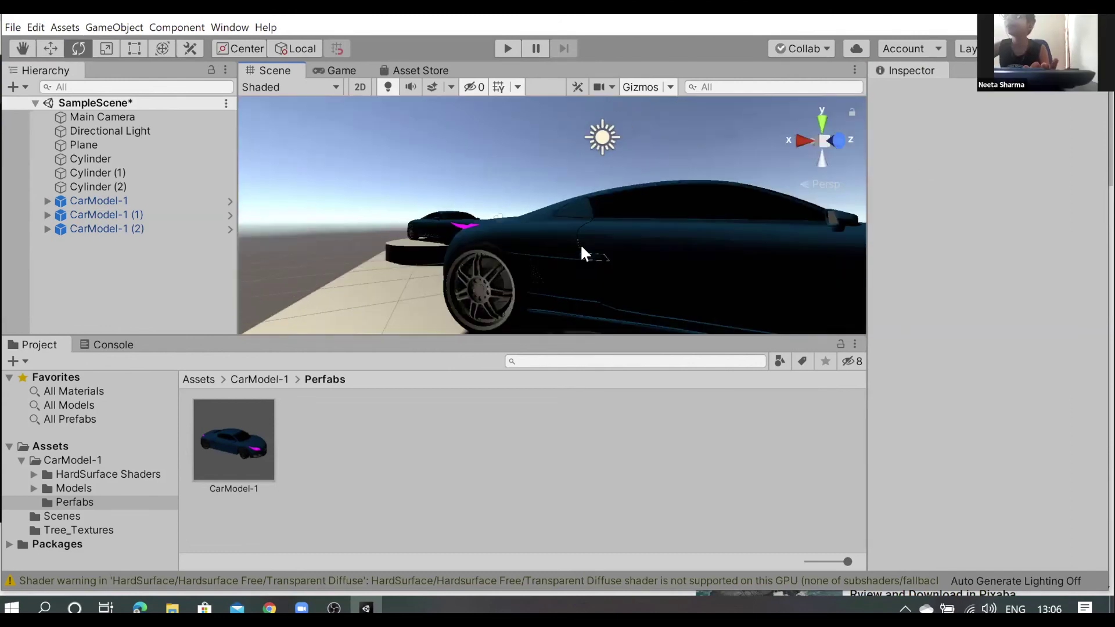
alt+drag(581, 257, 606, 335)
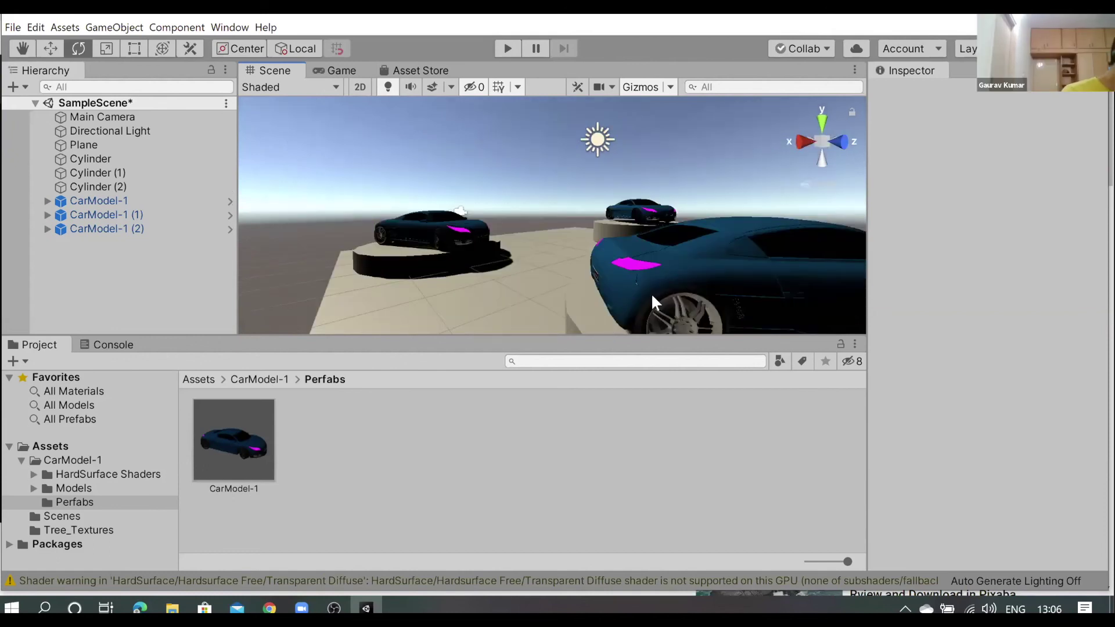
mouse_move(652, 296)
alt+mouse_down()
mouse_move(480, 268)
mouse_move(619, 355)
mouse_move(622, 332)
mouse_move(473, 244)
mouse_move(811, 540)
alt+mouse_up()
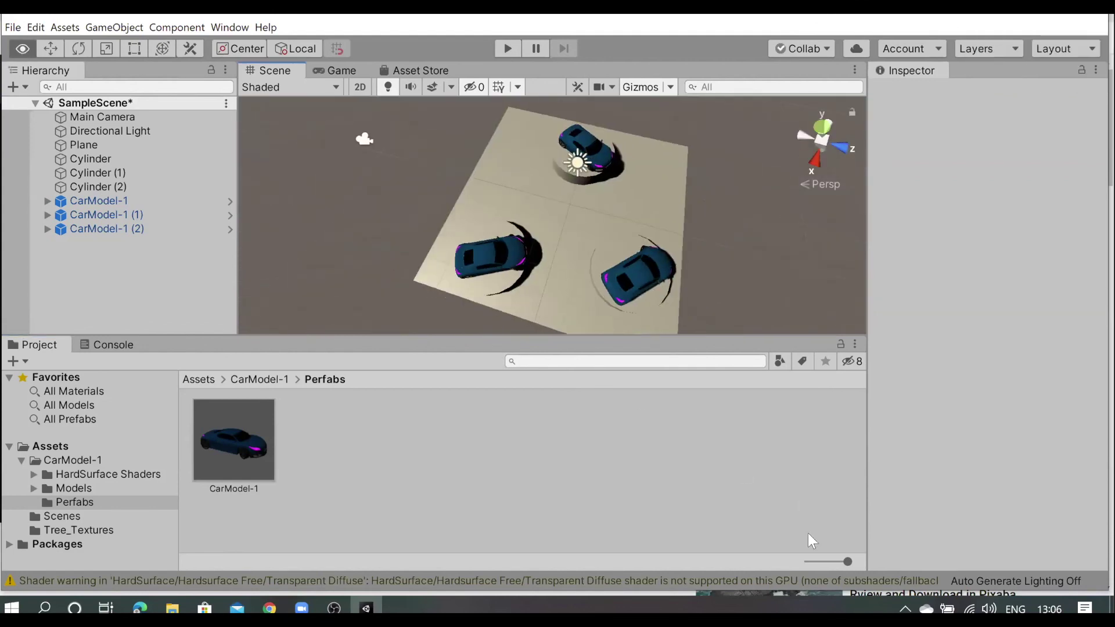
Rotate CarModel-1 (2) on its Y ring to about -67.85 degrees, then switch to Chrome
key(e)
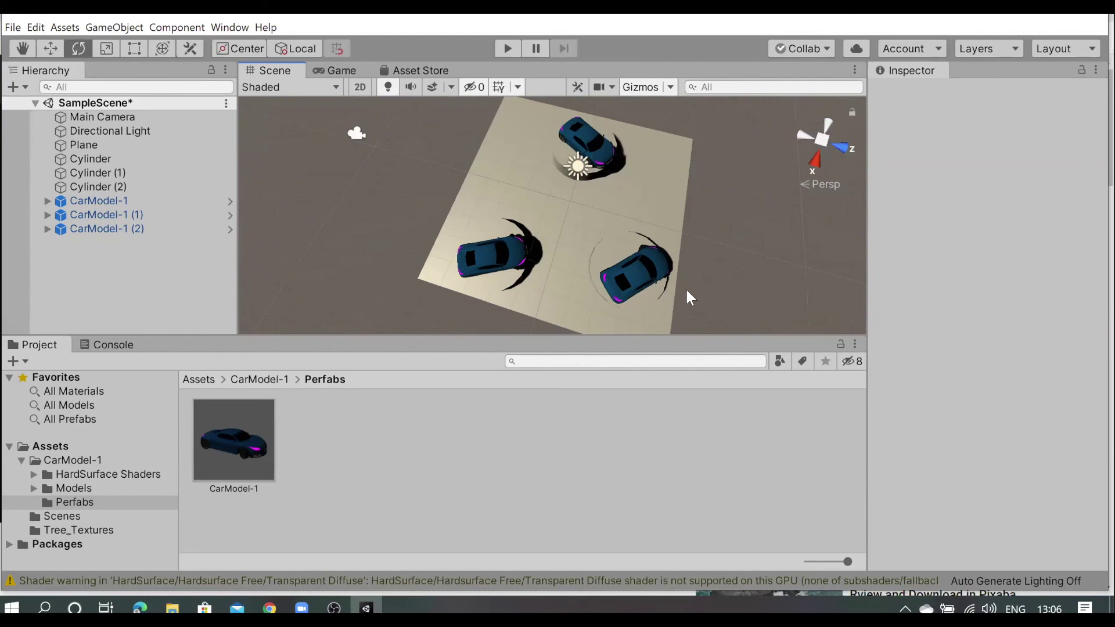
click(643, 282)
drag(706, 295, 604, 351)
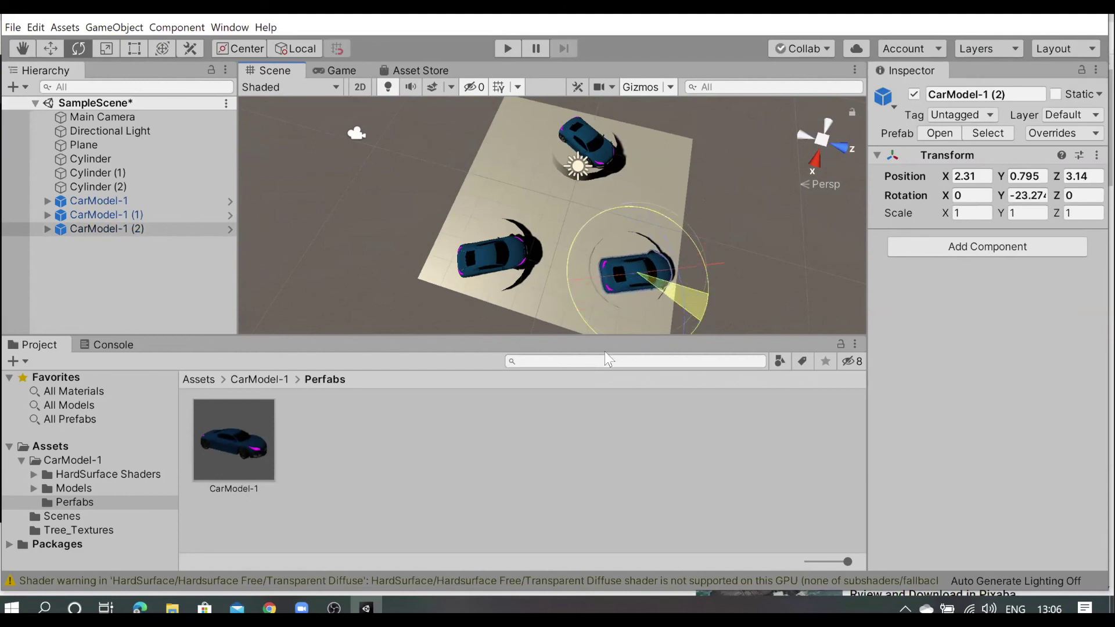
drag(605, 351, 706, 239)
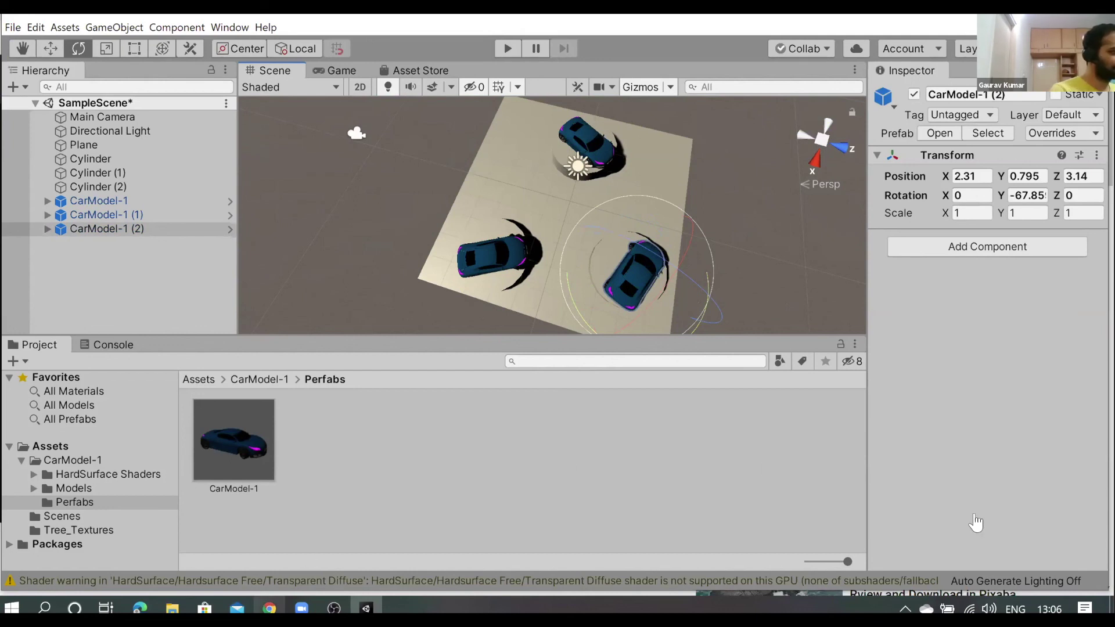
key(alt+Tab)
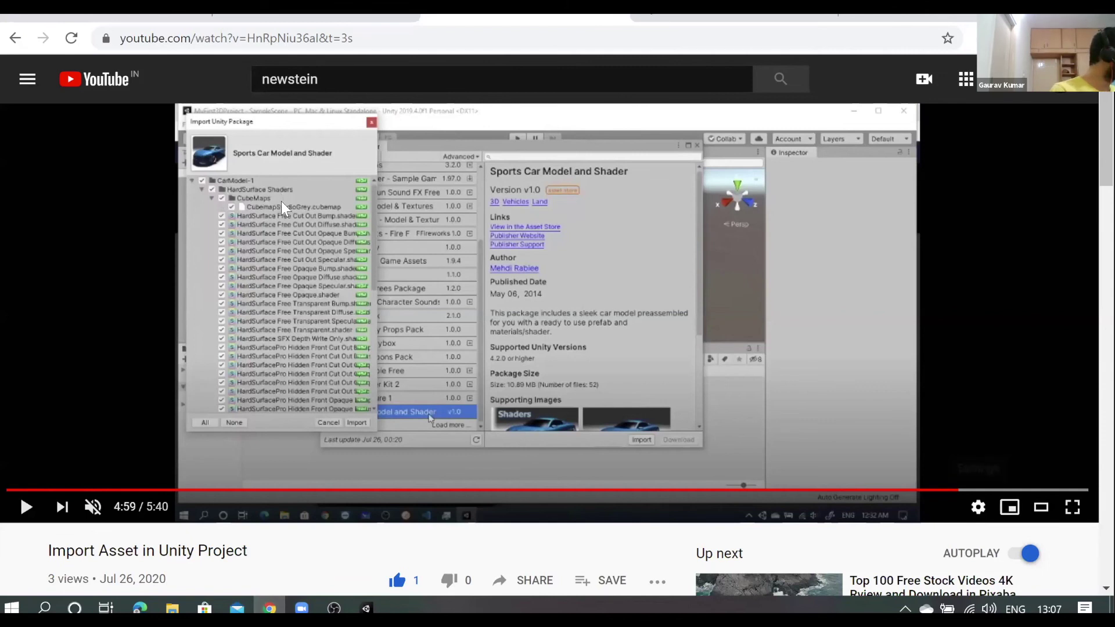
Toggle the tutorial video full screen, visit the Newstein Software Private Ltd. channel page, and return to Unity
scroll(274, 271, down, 7)
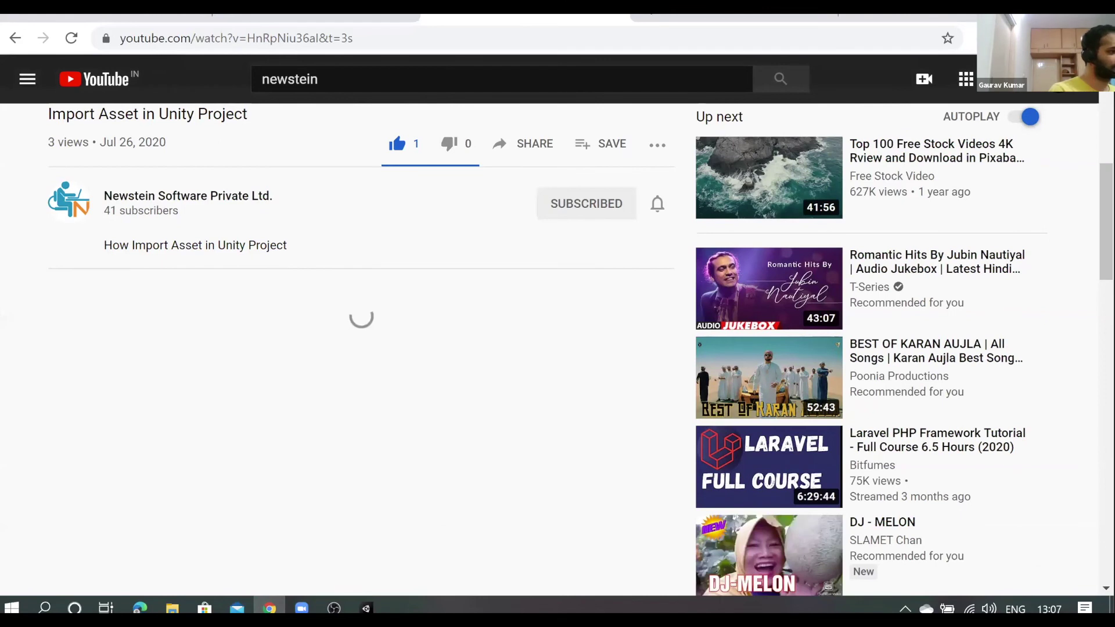
scroll(1069, 261, up, 3)
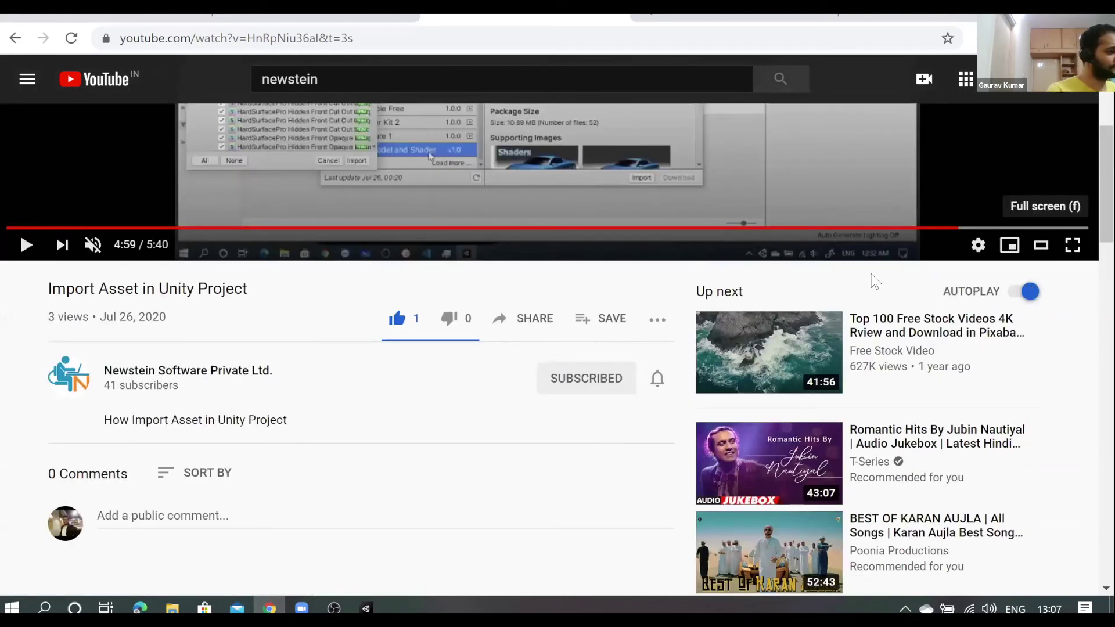
key(f)
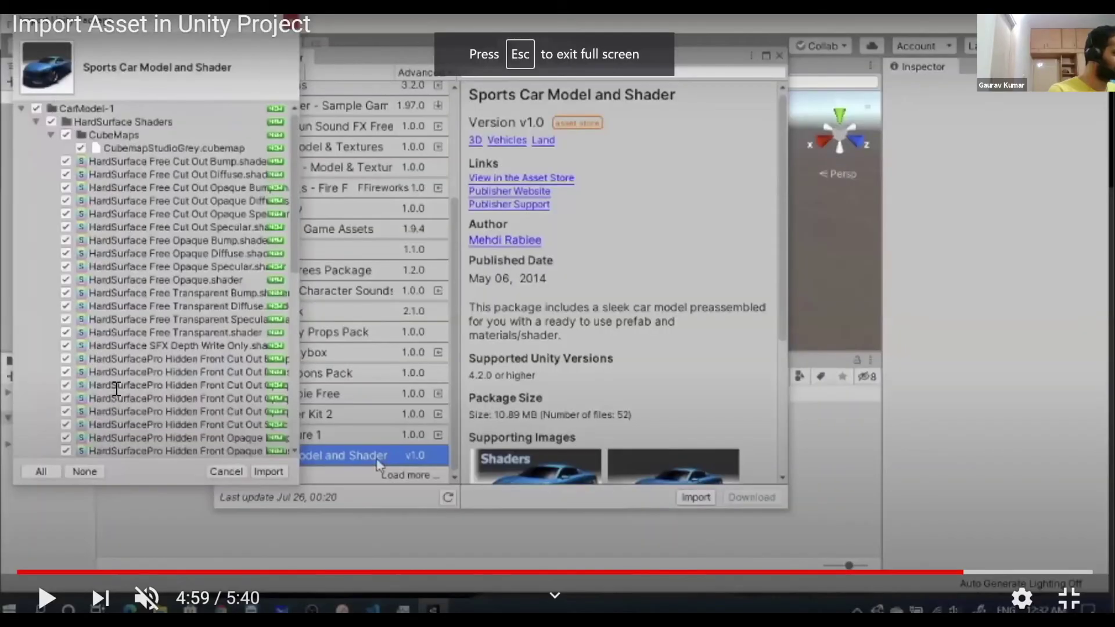
key(Escape)
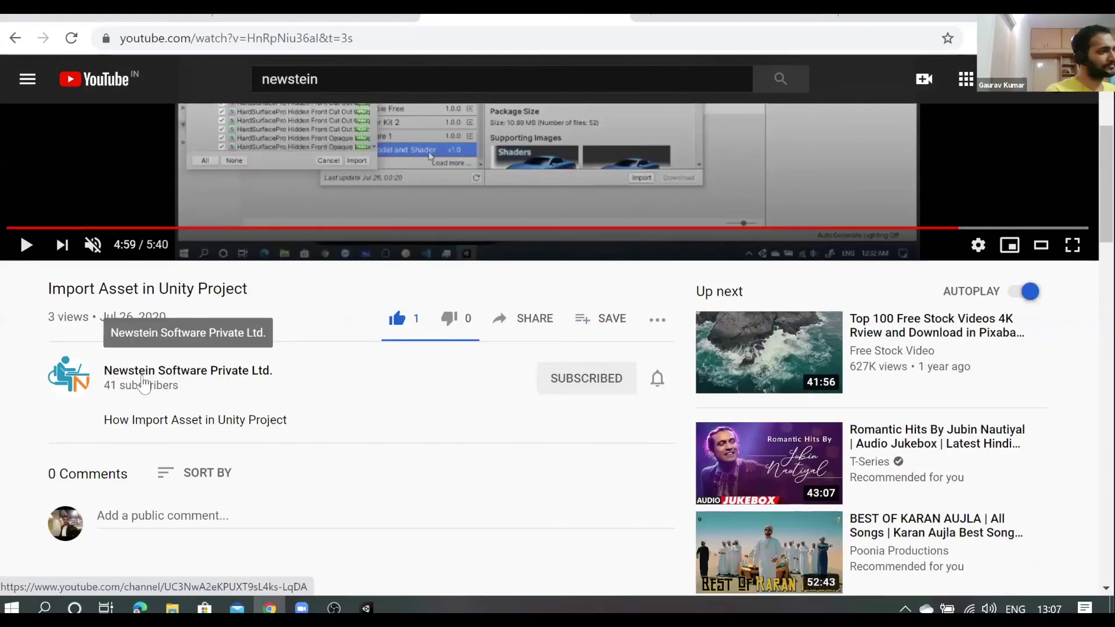
click(267, 387)
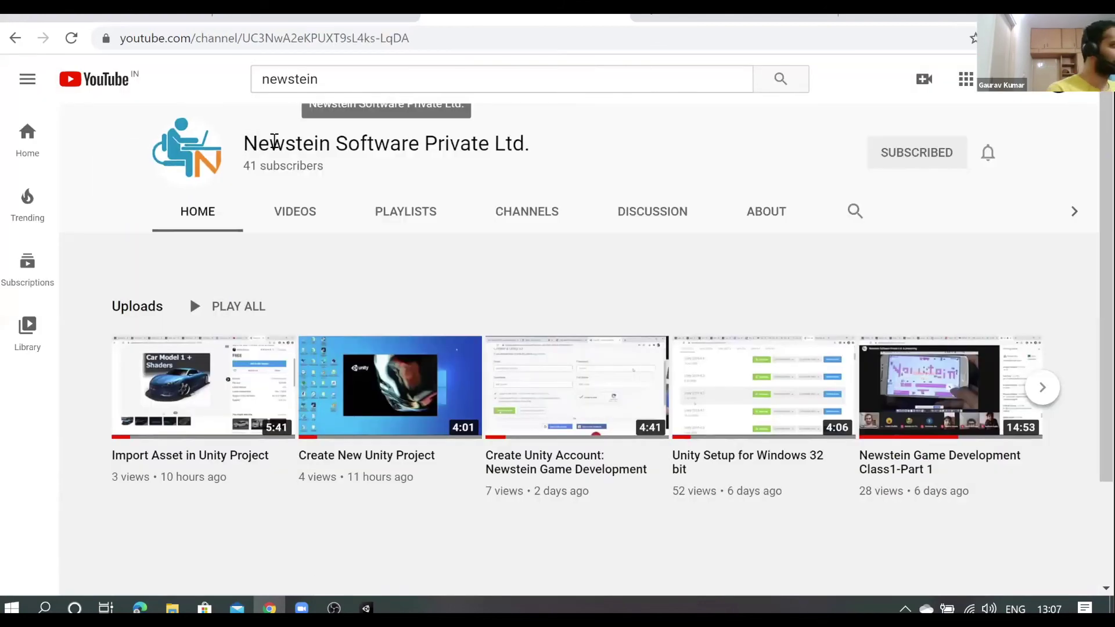
triple_click(529, 165)
click(572, 165)
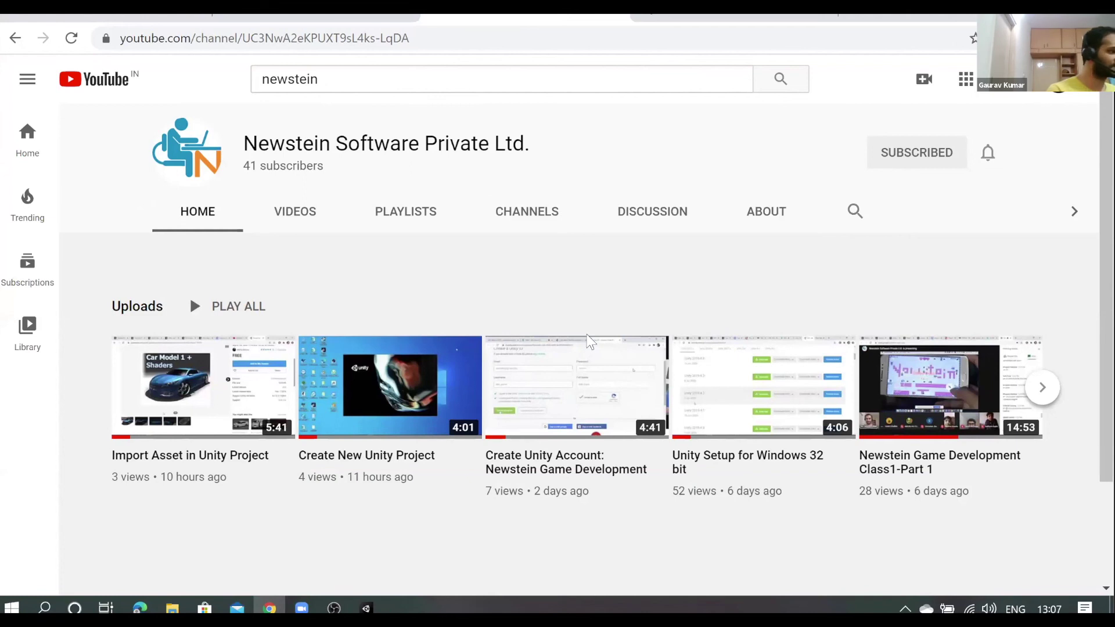
key(alt+Tab)
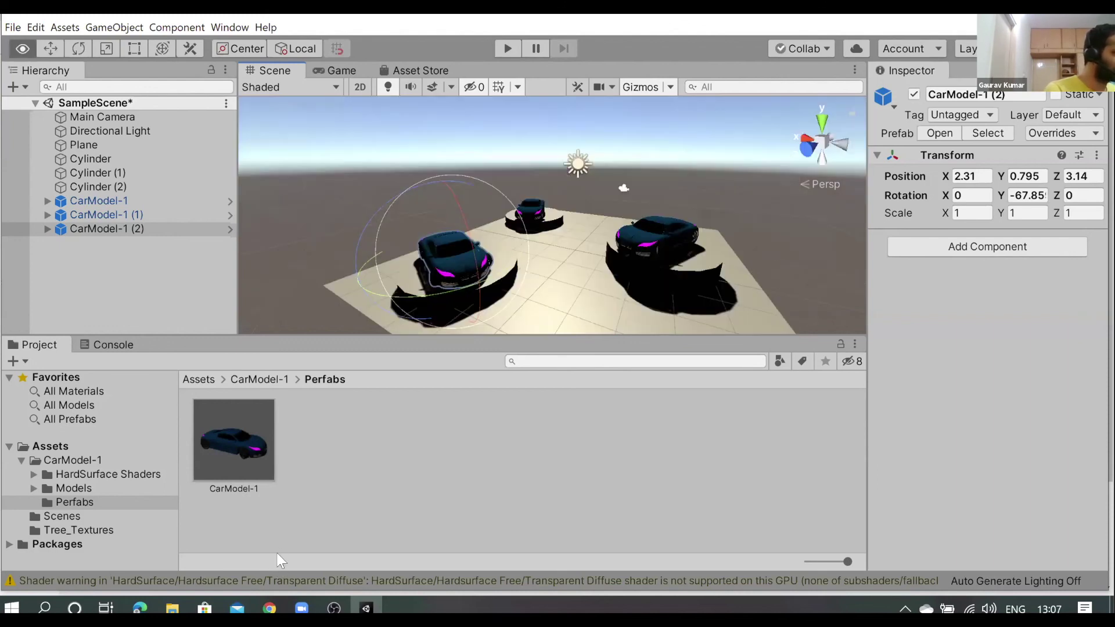
Orbit the Scene view back to a perspective look across the plane at all three cars
alt+drag(311, 545, 261, 557)
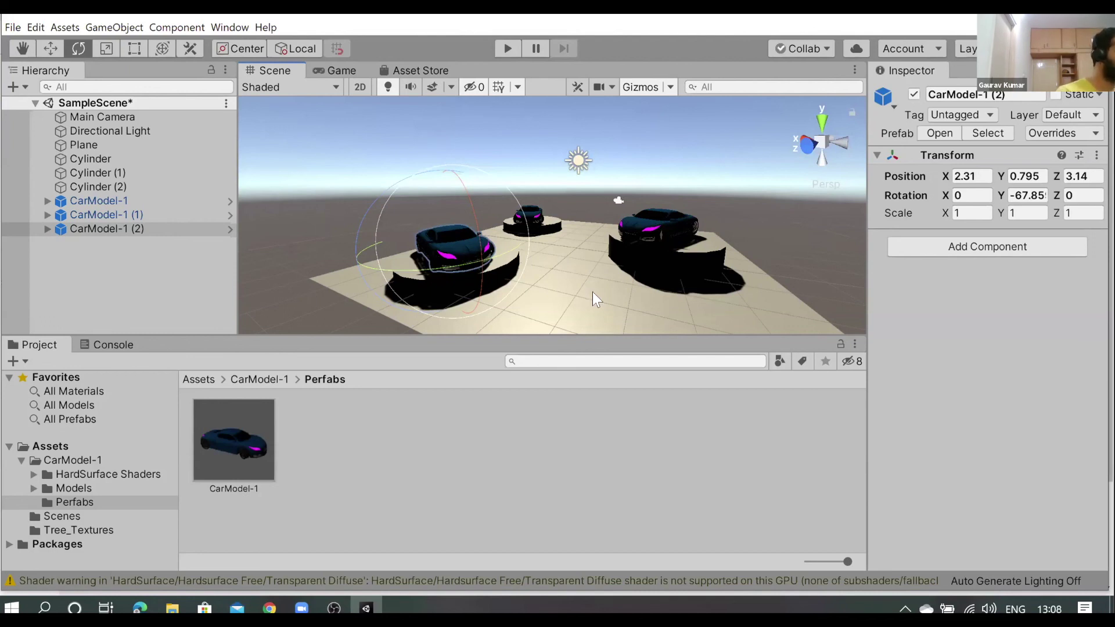
click(584, 273)
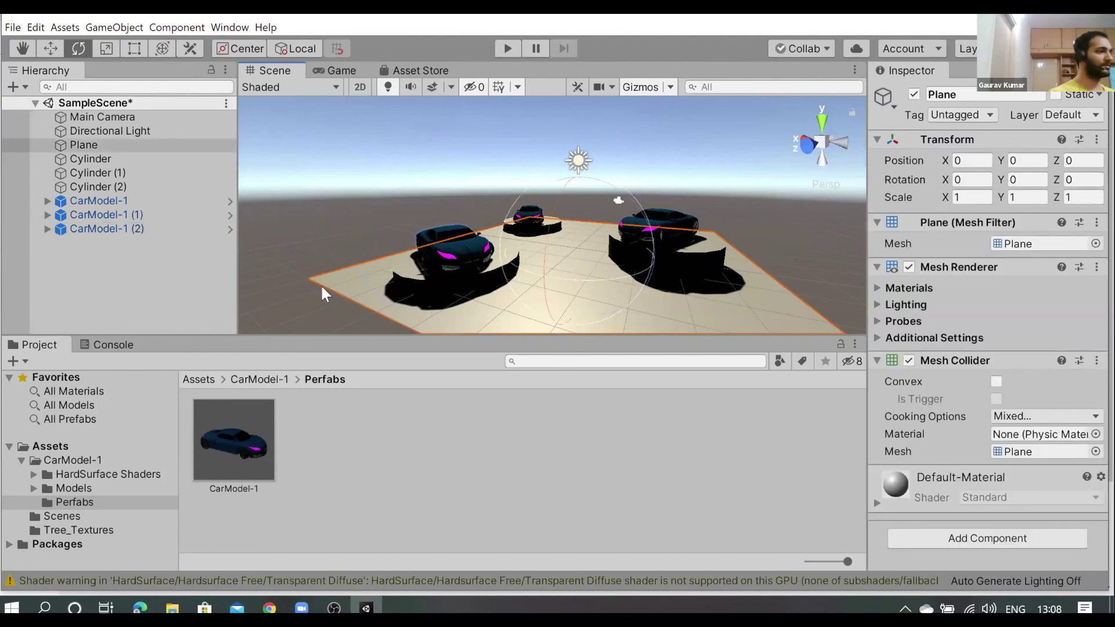
click(297, 307)
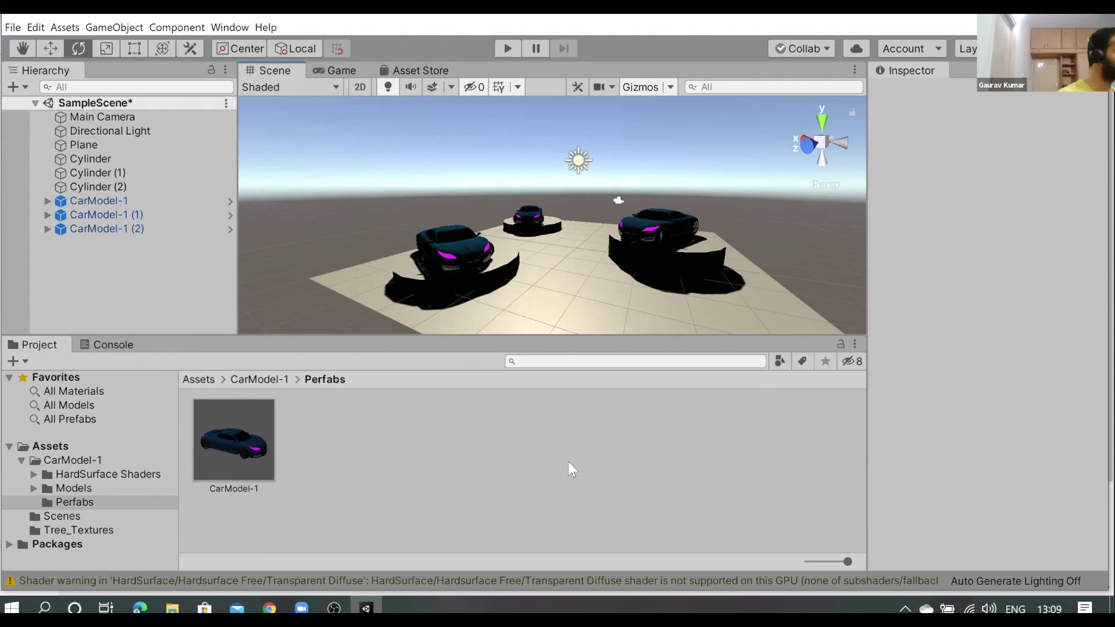
Browse the Project folders to Scenes, select SampleScene, collapse CarModel-1, and switch to the browser
click(82, 474)
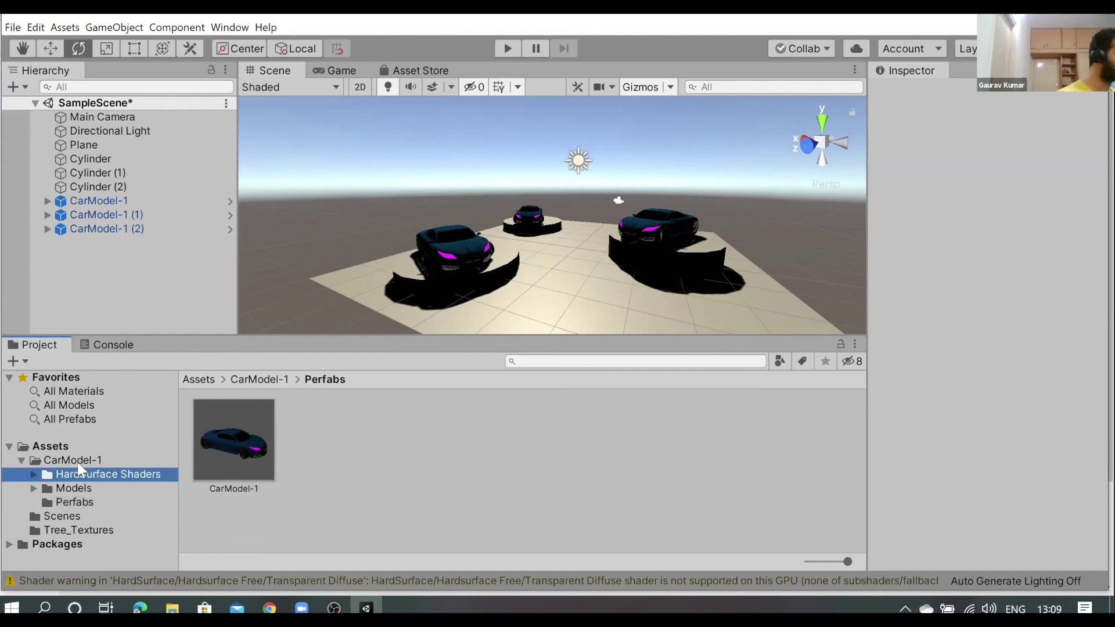
click(74, 461)
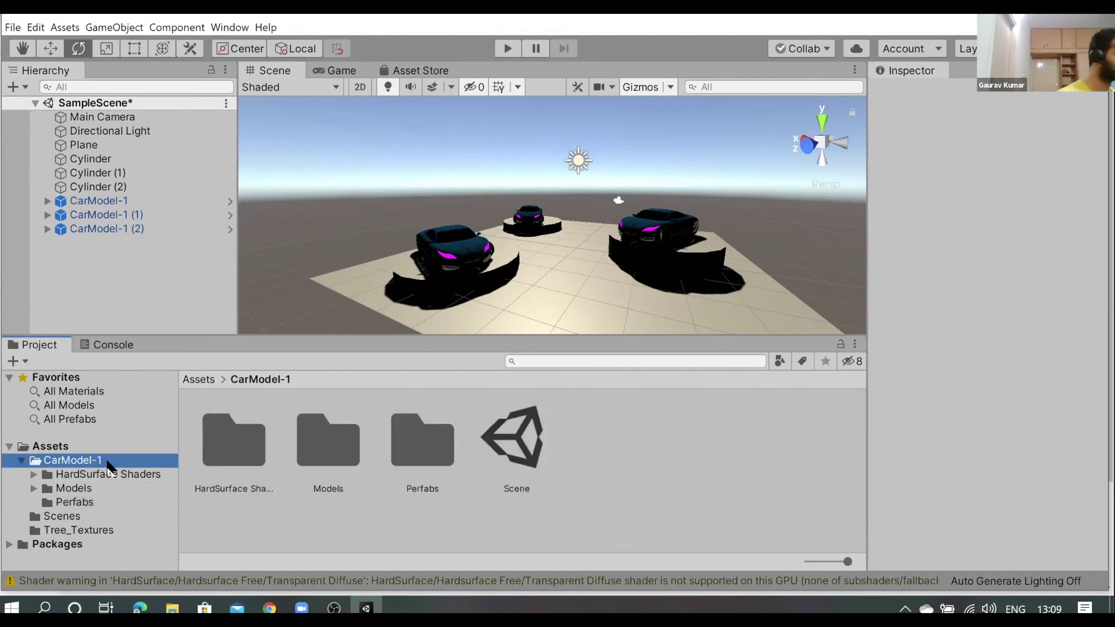
click(74, 503)
click(73, 523)
click(70, 516)
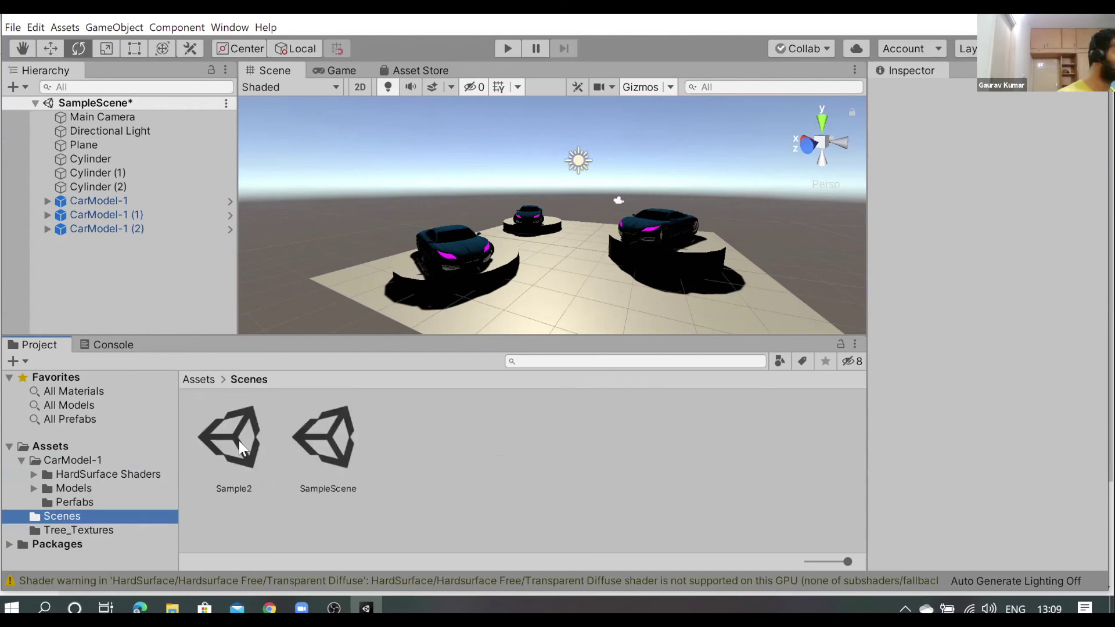
click(238, 441)
click(308, 435)
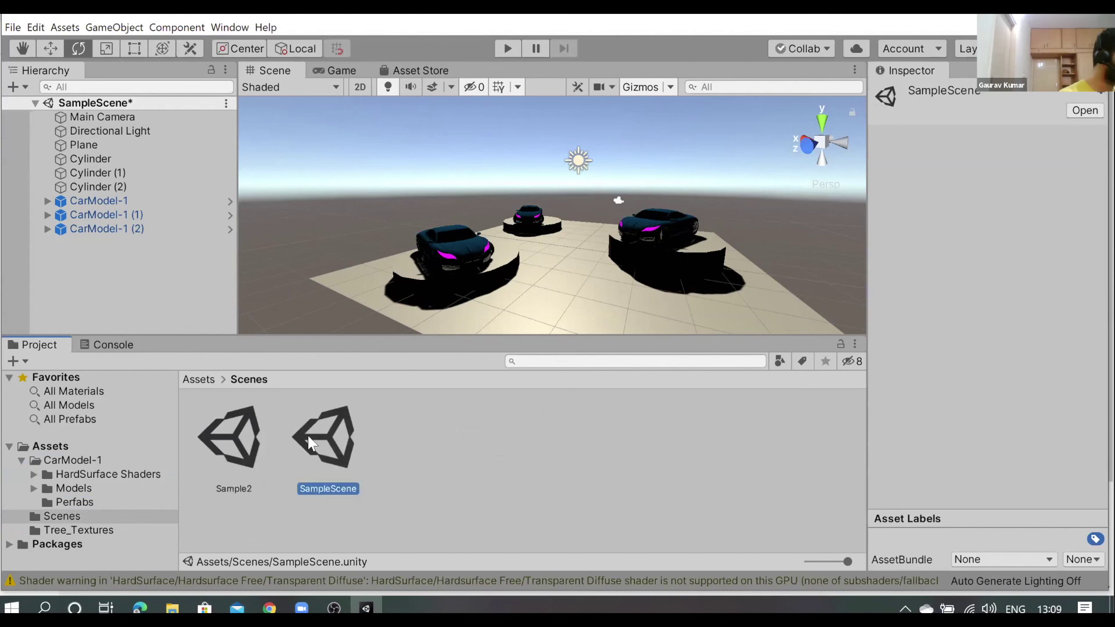
click(22, 461)
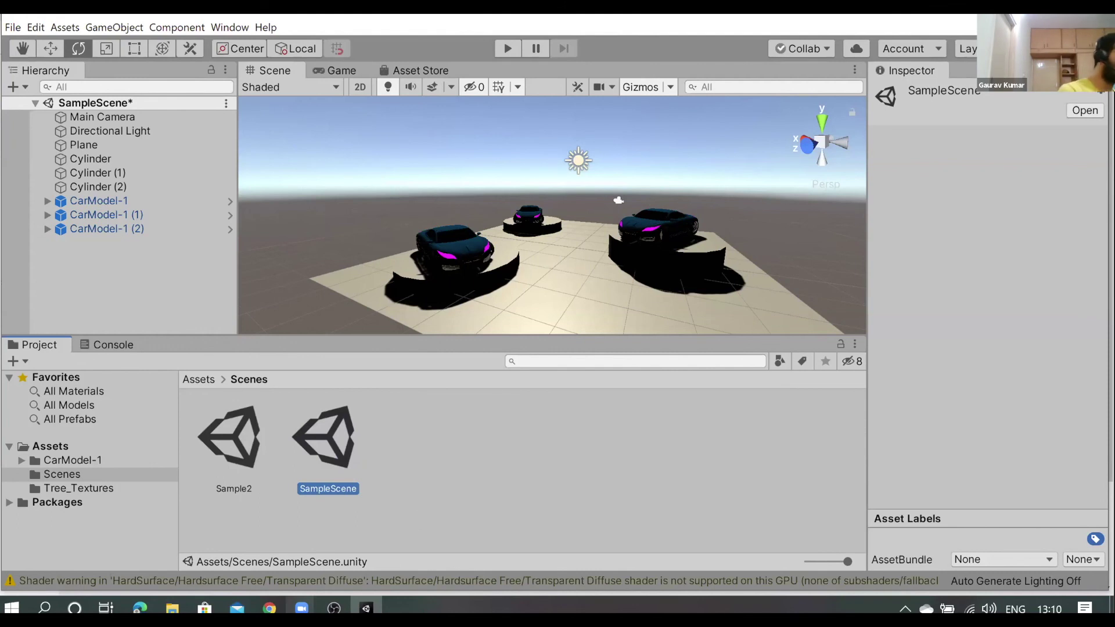
click(269, 608)
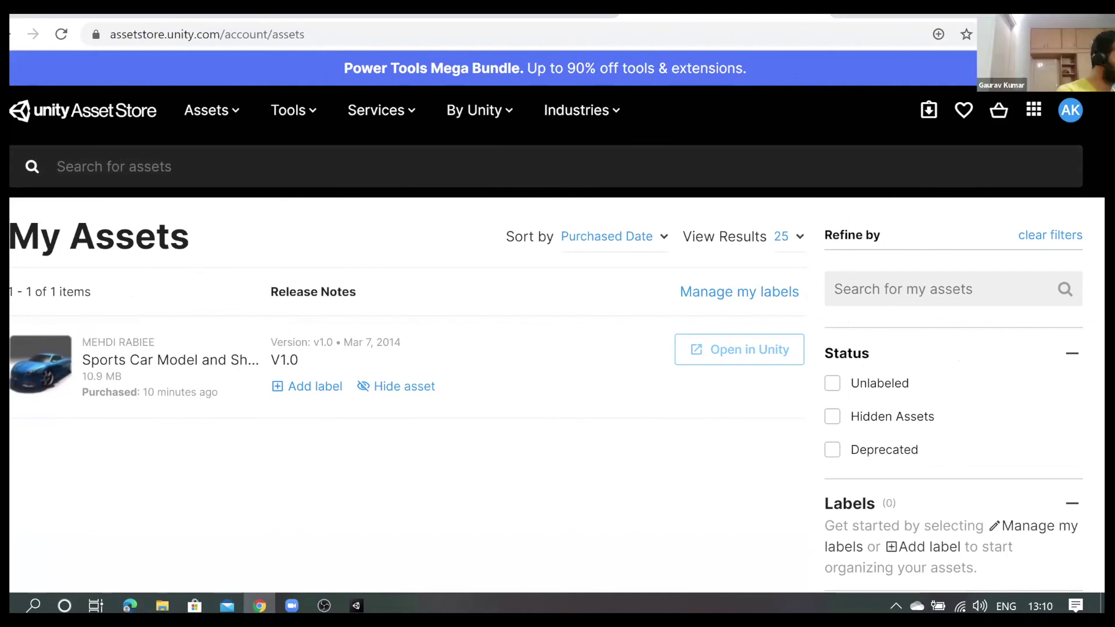
Open the Sports Car Model asset, then try and undo the Unity 2019.x filter
click(717, 355)
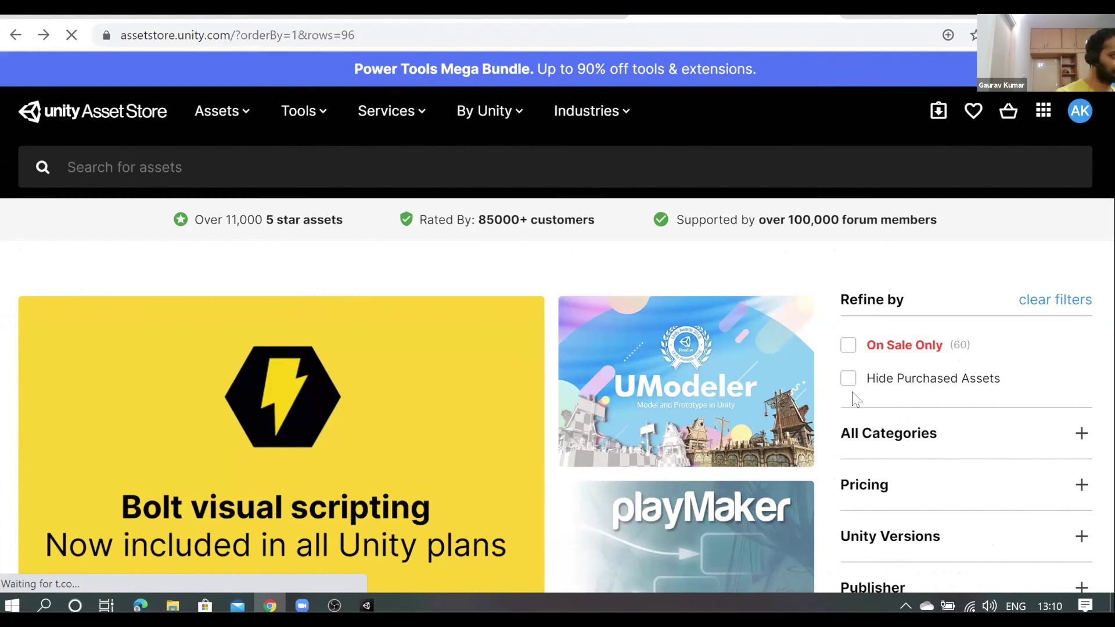
scroll(852, 392, down, 5)
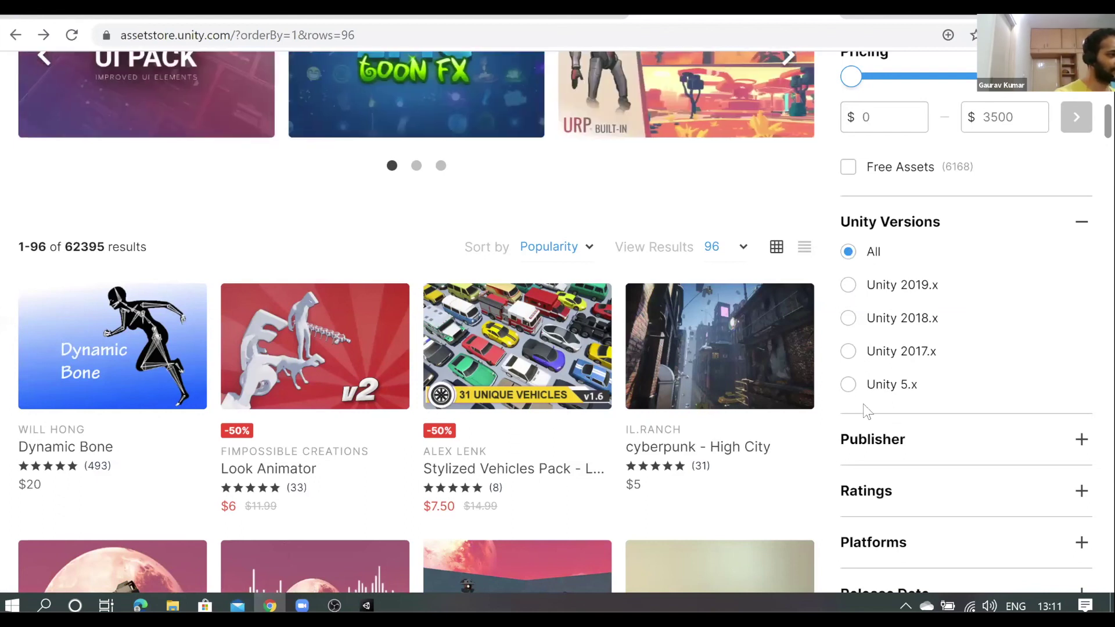
click(848, 285)
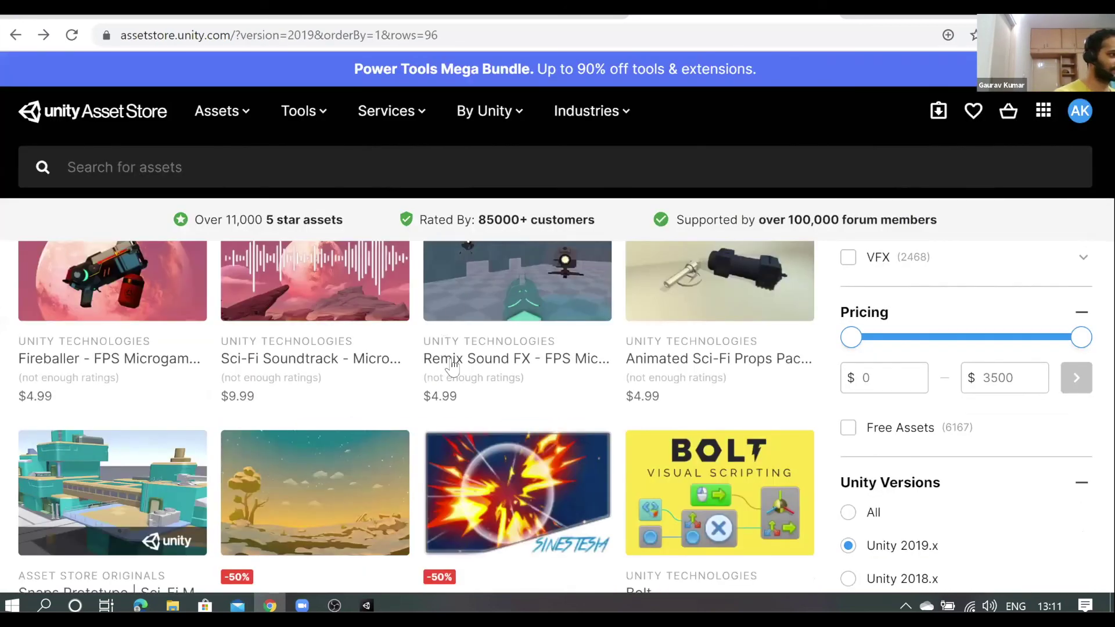
key(alt+Left)
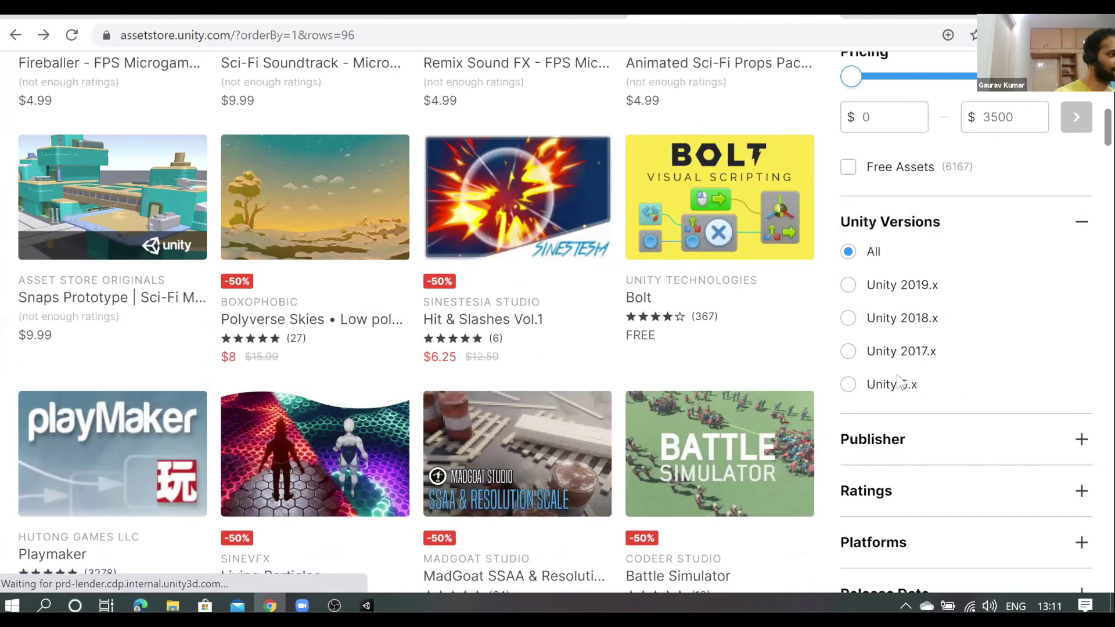
Bring up the 3D asset results filtered to Free Assets only, sorted by popularity
scroll(853, 311, up, 2)
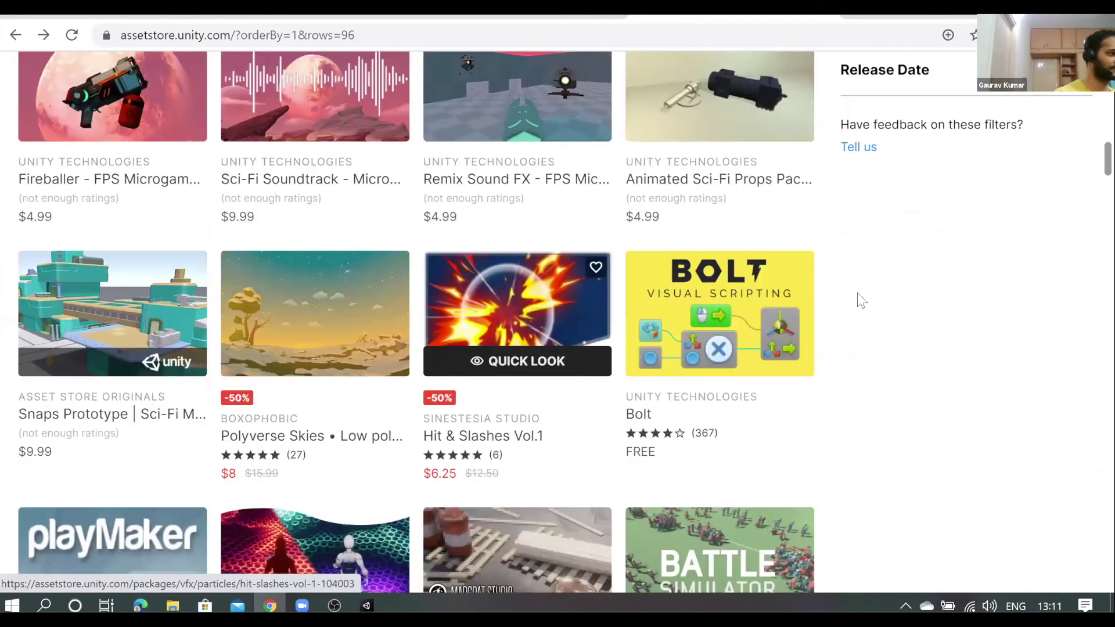
scroll(857, 292, up, 5)
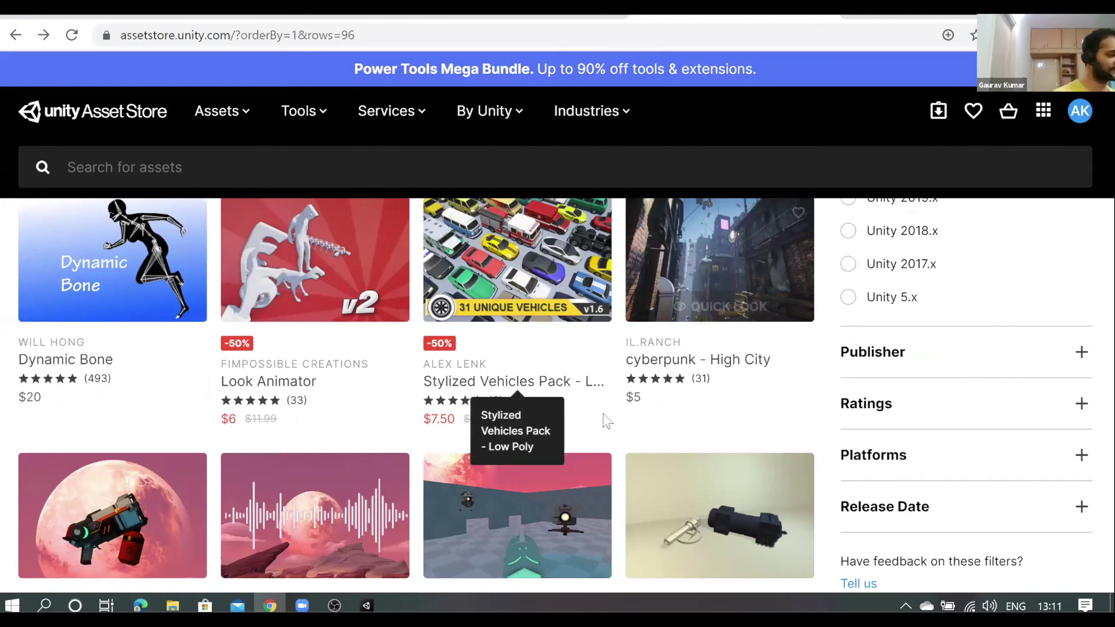
scroll(900, 348, down, 5)
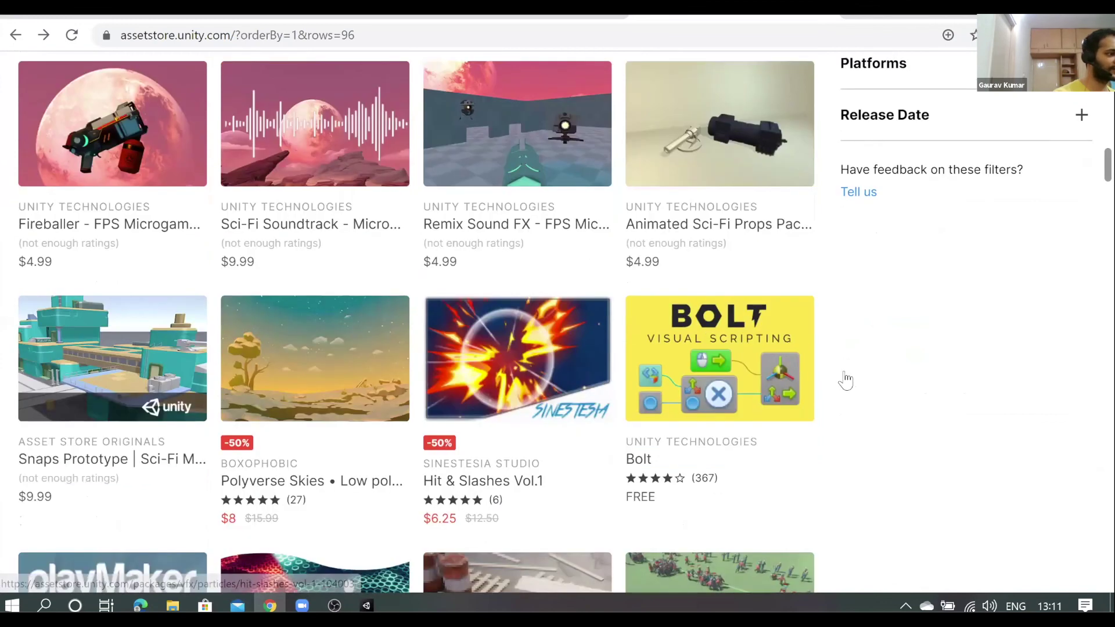
key(alt+Left)
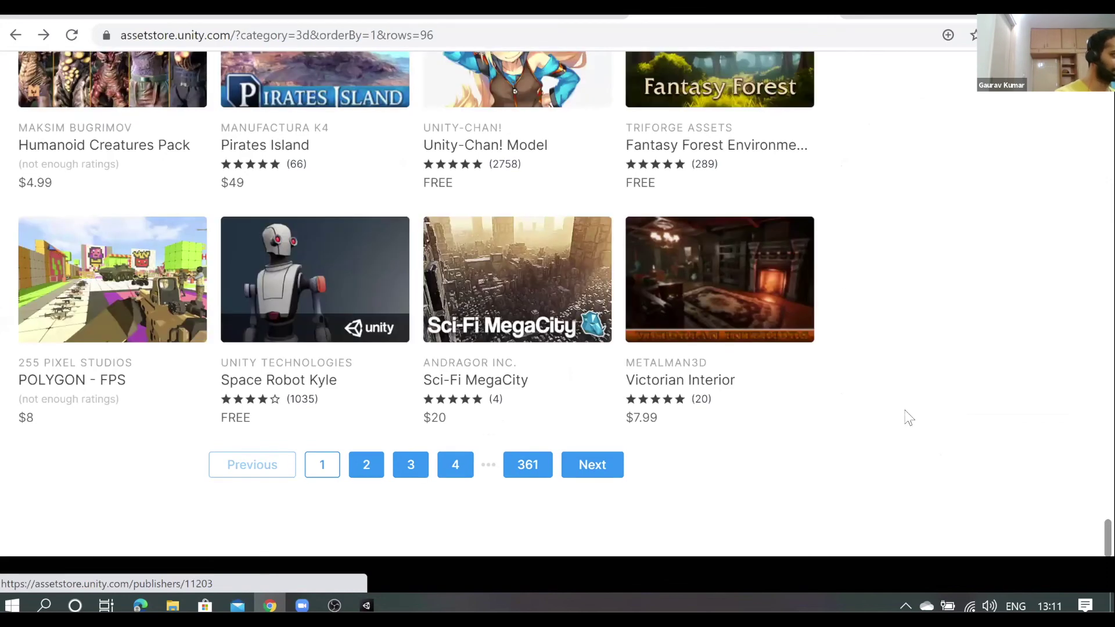
scroll(923, 438, up, 20)
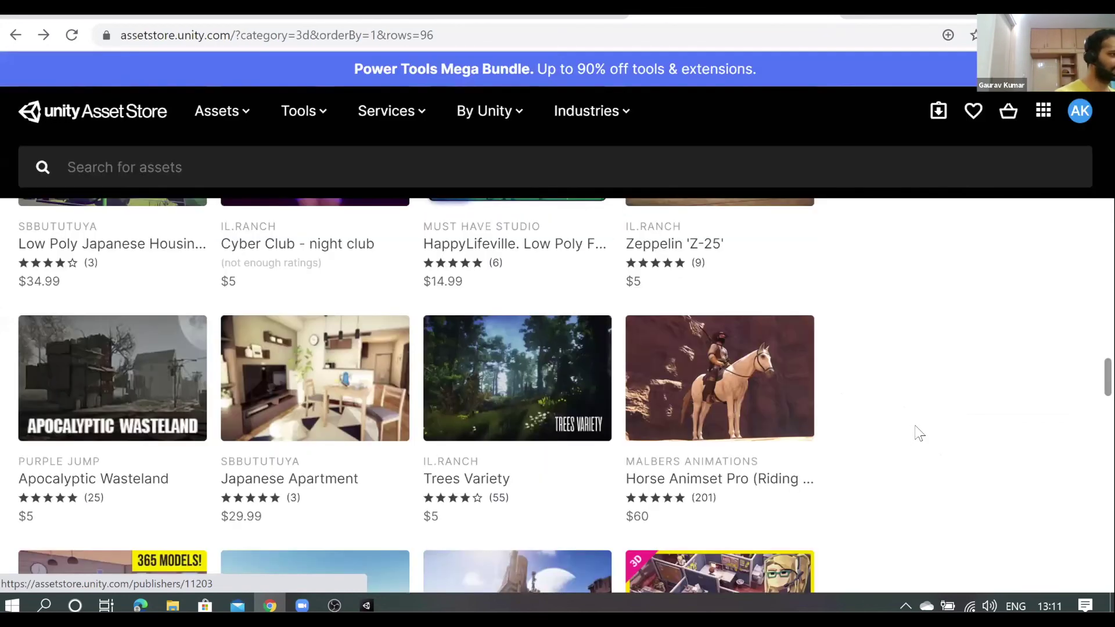
scroll(932, 442, up, 4)
scroll(930, 435, up, 10)
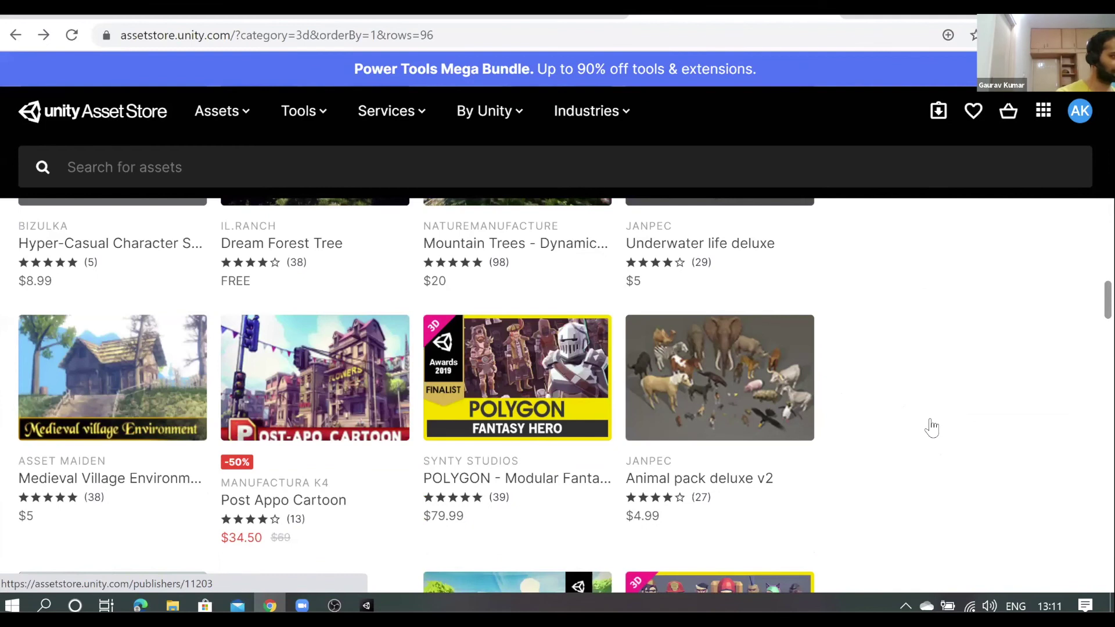
scroll(888, 464, up, 8)
scroll(888, 459, up, 5)
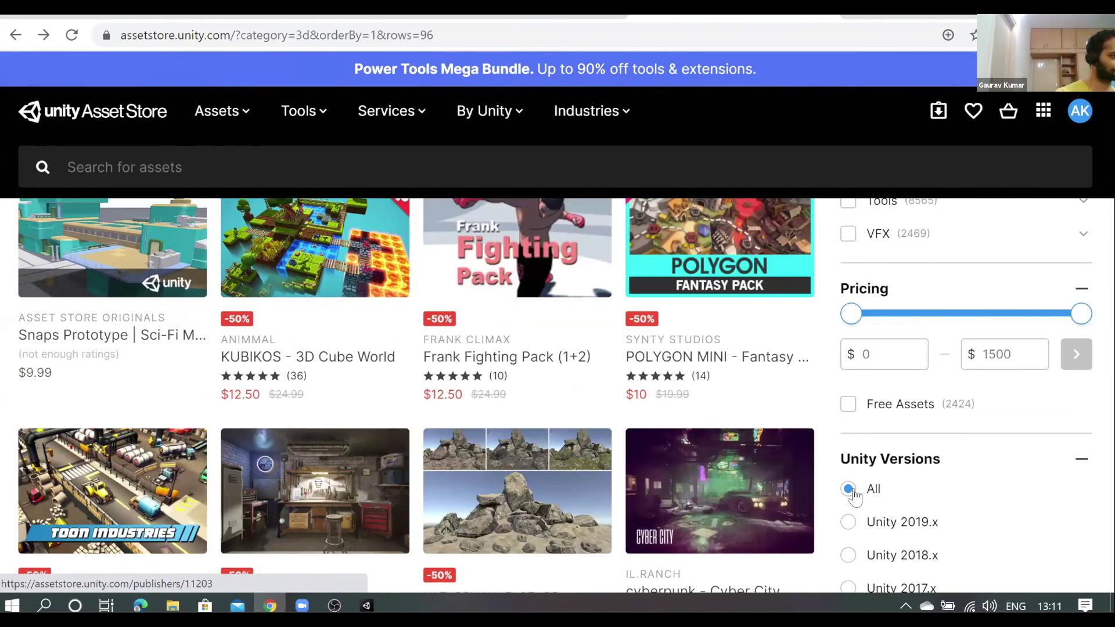
scroll(813, 464, up, 1)
key(alt+Left)
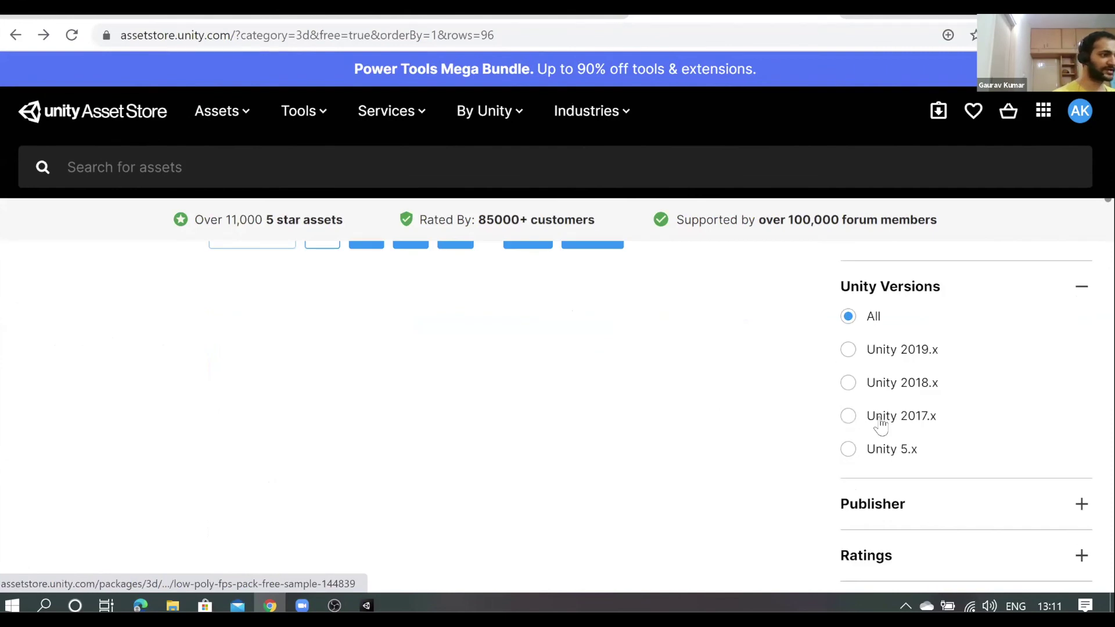
Scroll through the free 3D asset listings, then return to the Unity Editor's SampleScene
scroll(865, 415, down, 8)
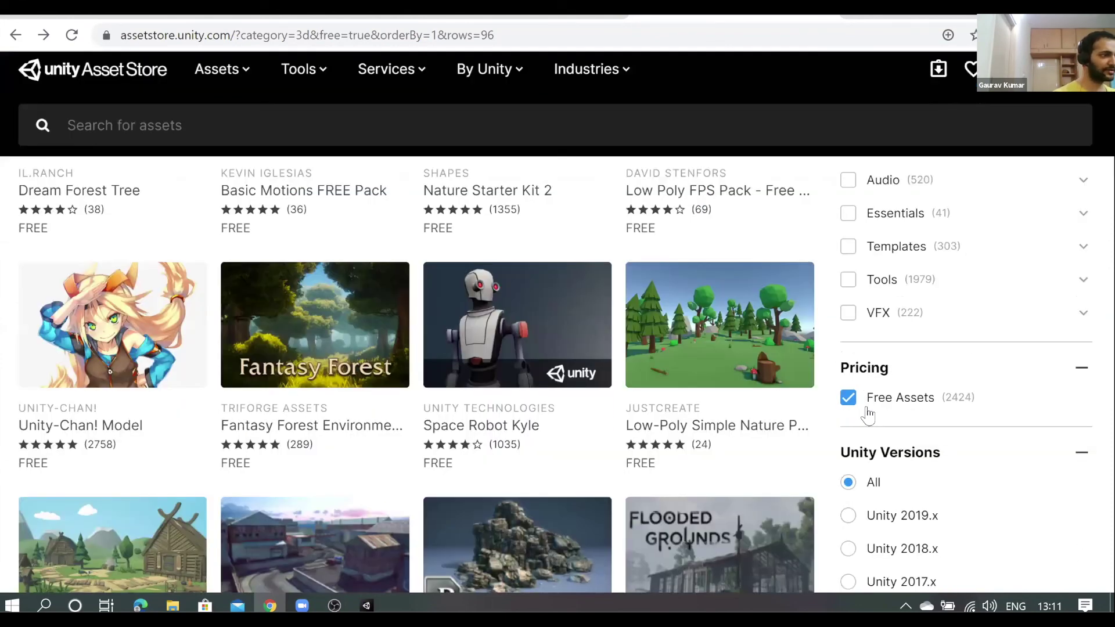
scroll(906, 334, down, 3)
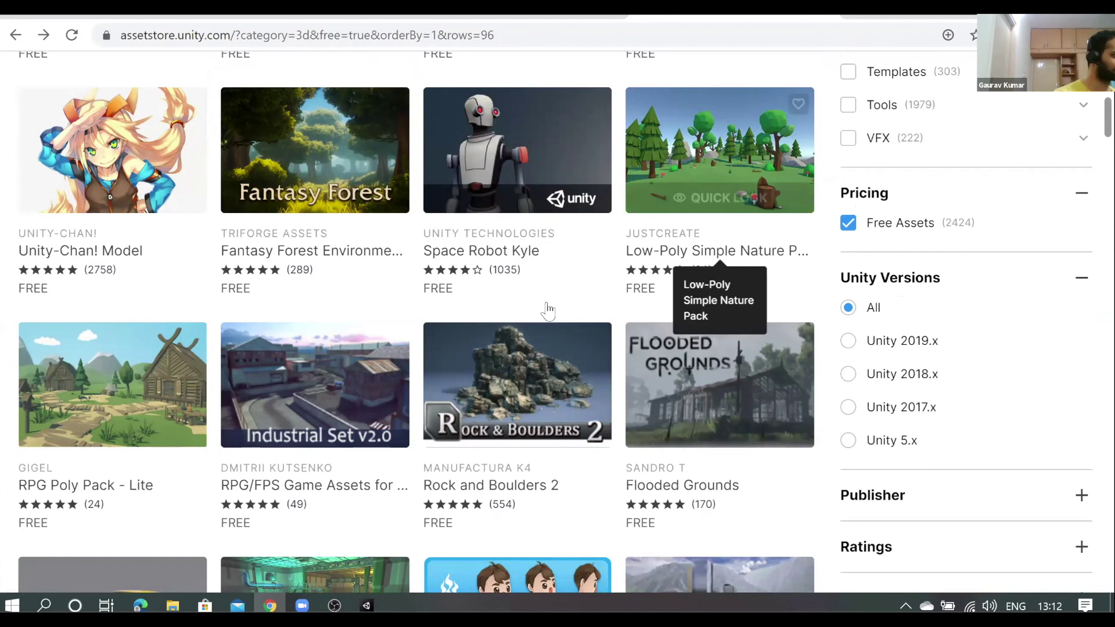
scroll(94, 400, down, 4)
mouse_move(141, 357)
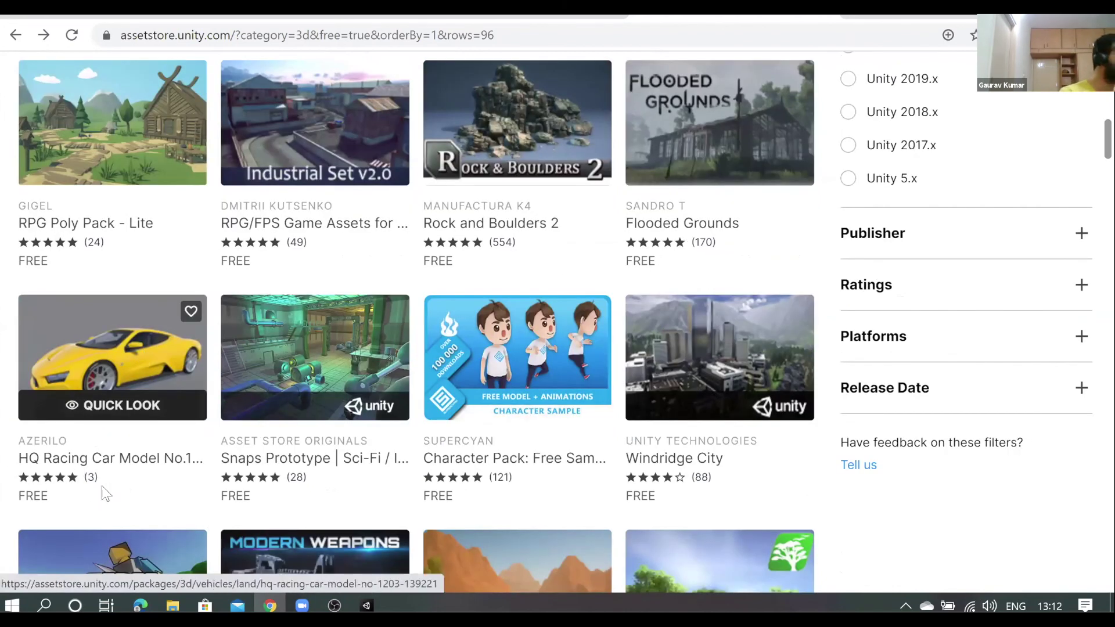
scroll(156, 460, down, 4)
scroll(189, 452, down, 5)
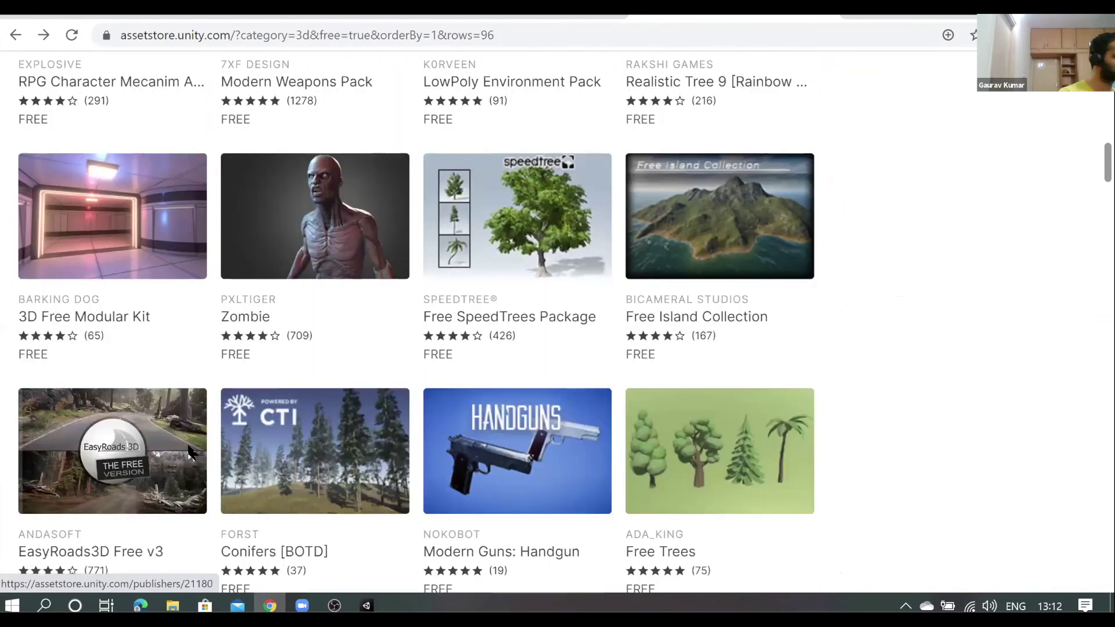
scroll(189, 453, down, 7)
scroll(191, 453, down, 5)
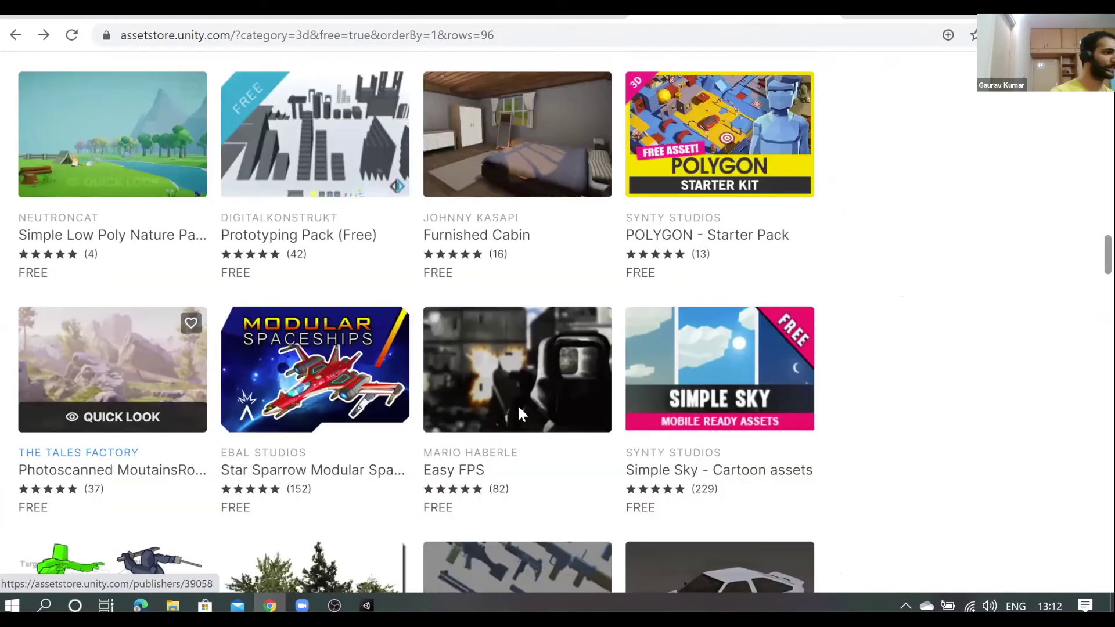
scroll(883, 204, down, 5)
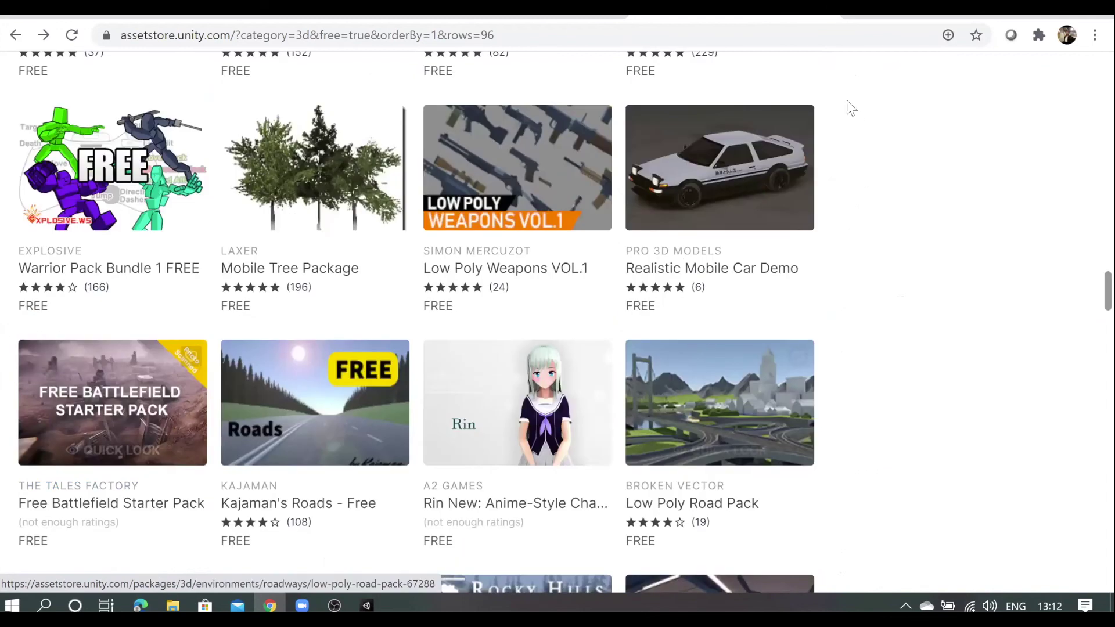
scroll(866, 19, up, 10)
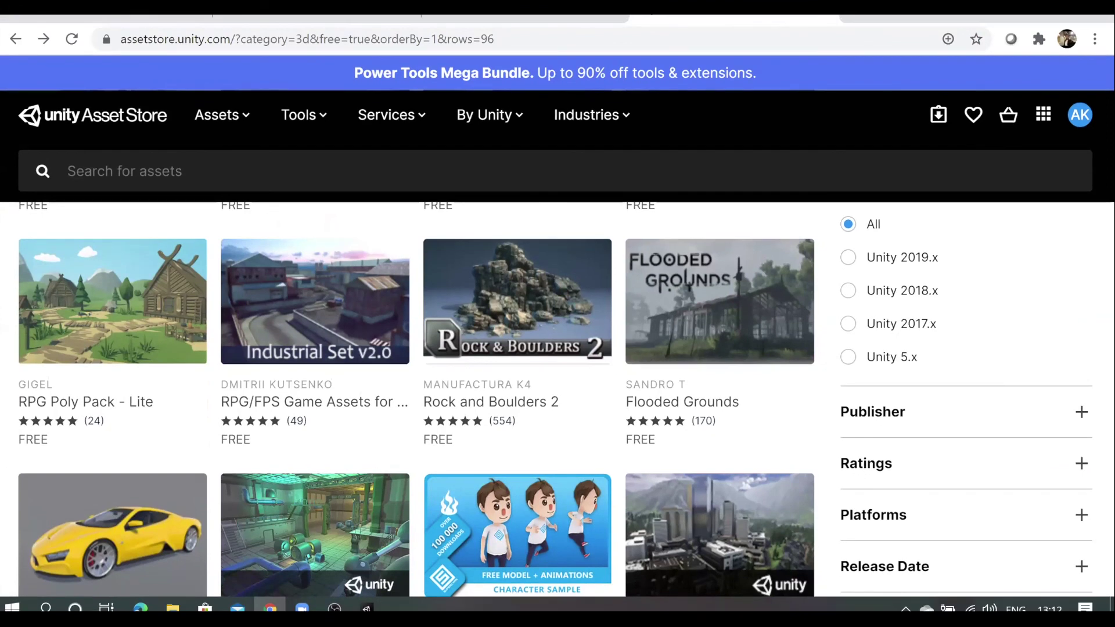
mouse_move(747, 288)
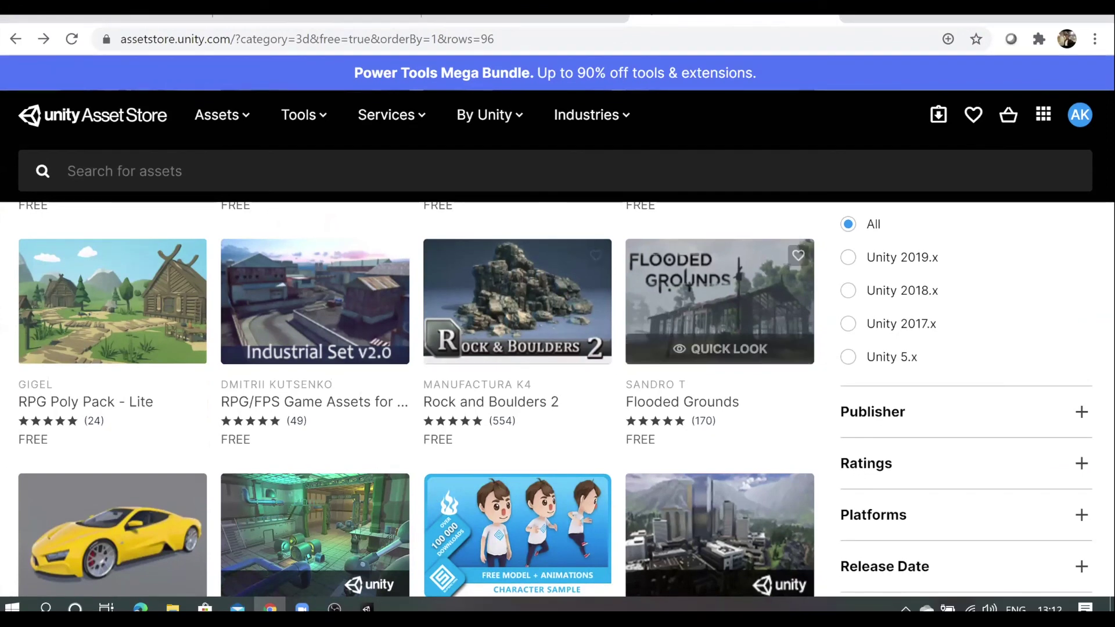
key(alt+Tab)
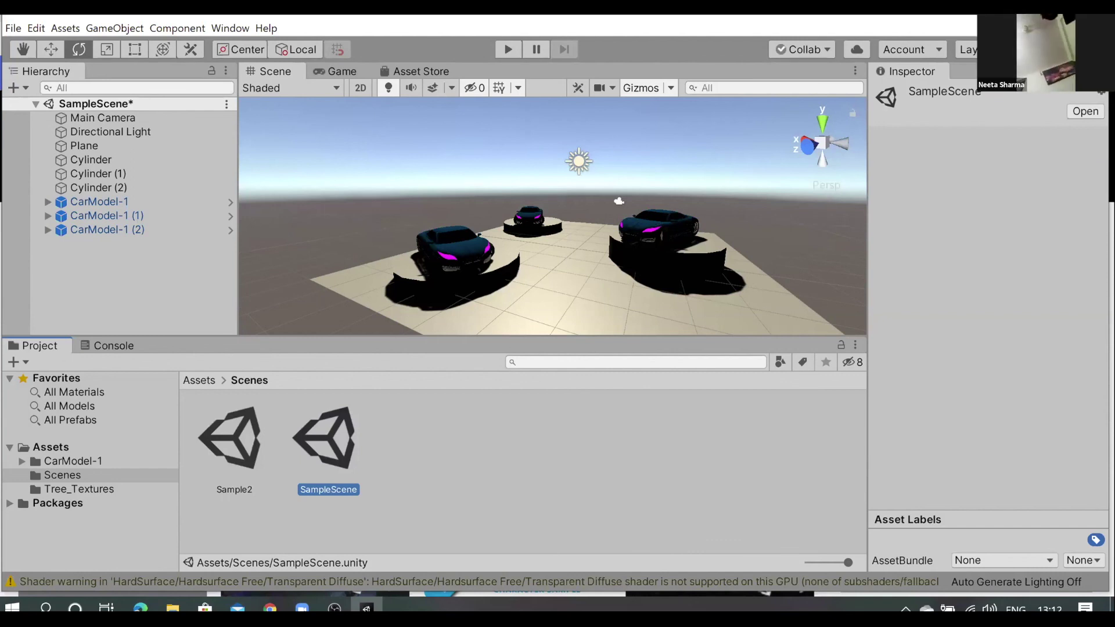
Save the scene and switch the editor back to the Default layout
click(143, 281)
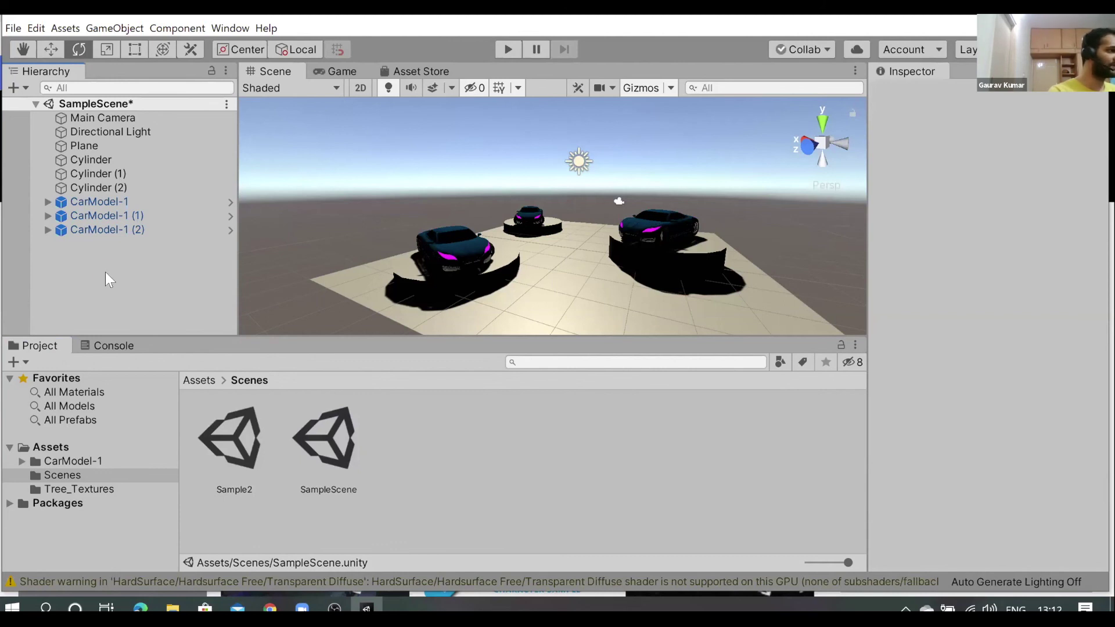
key(ctrl+s)
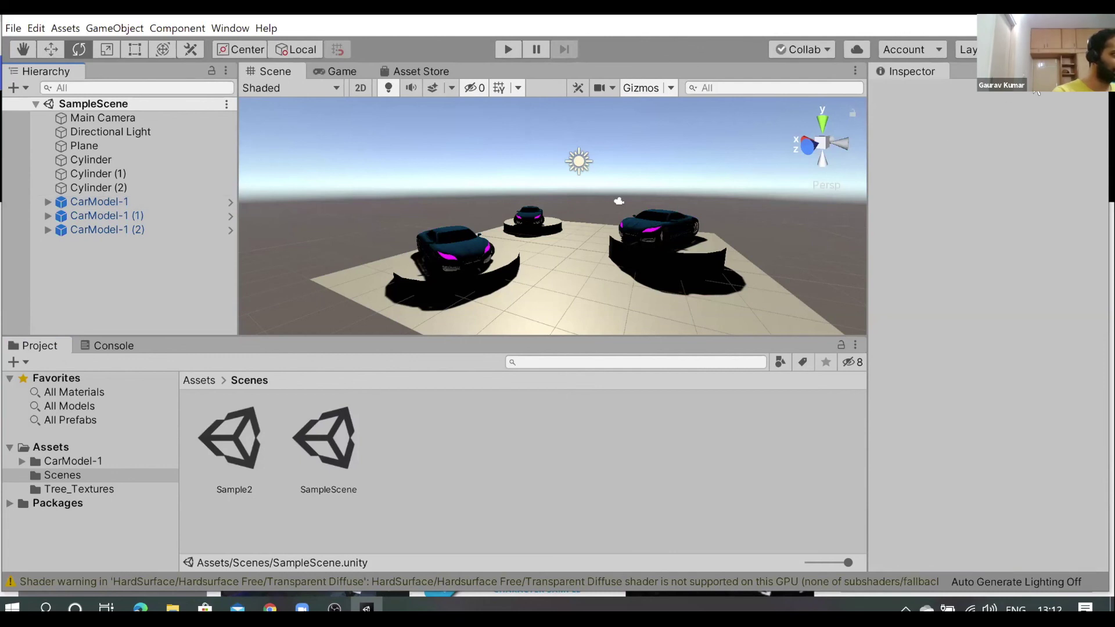
click(1022, 49)
click(1000, 102)
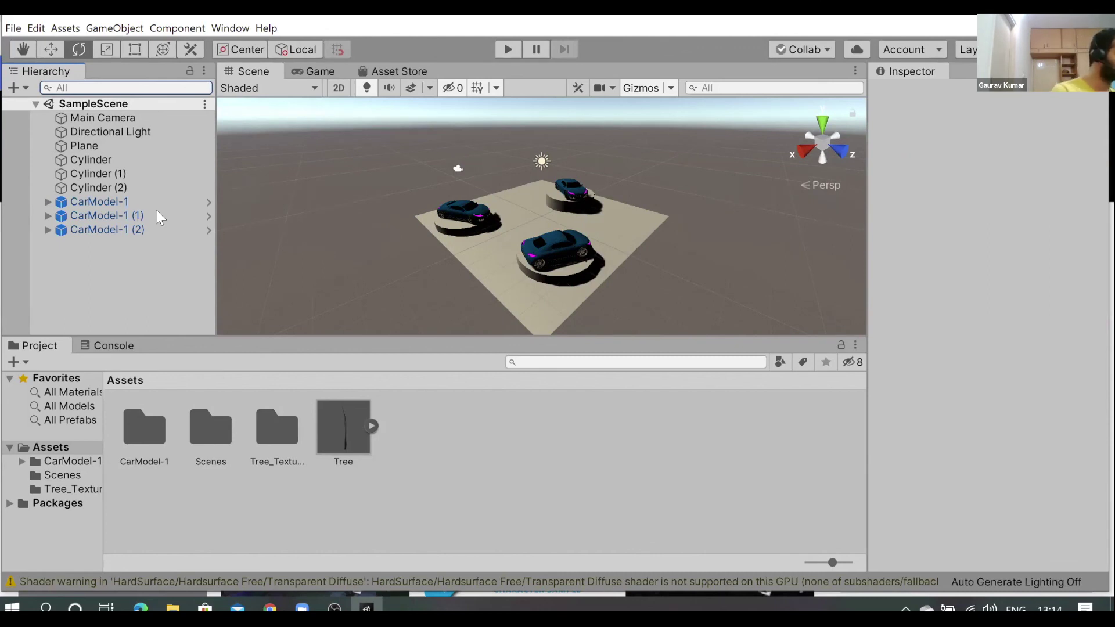
Scale the Plane to about 2.74 on X and 2.97 on Z
click(105, 146)
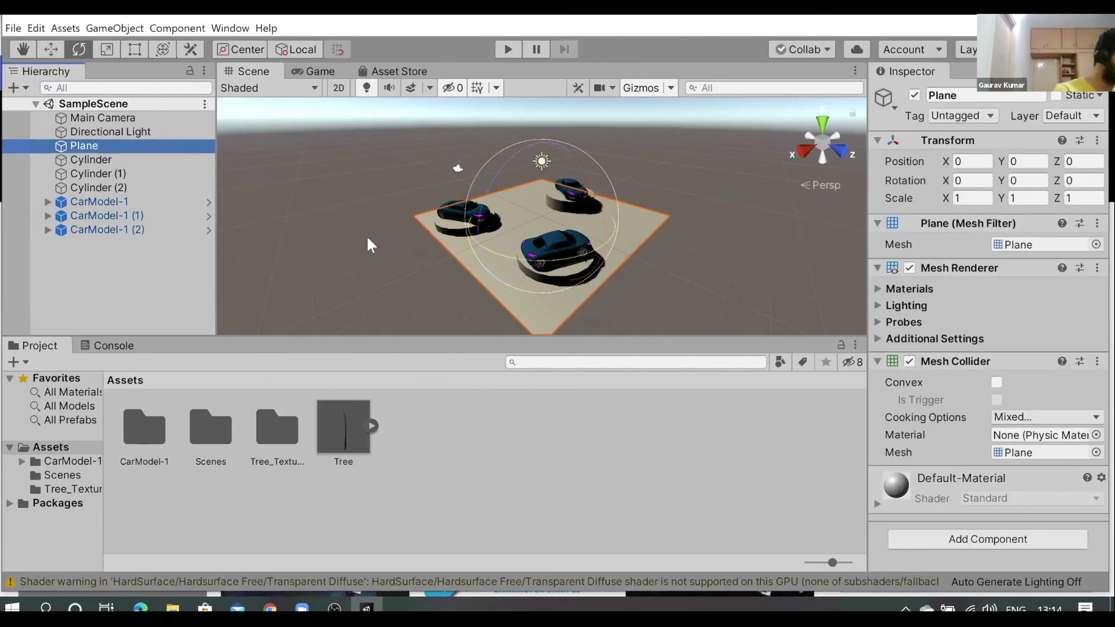
click(105, 51)
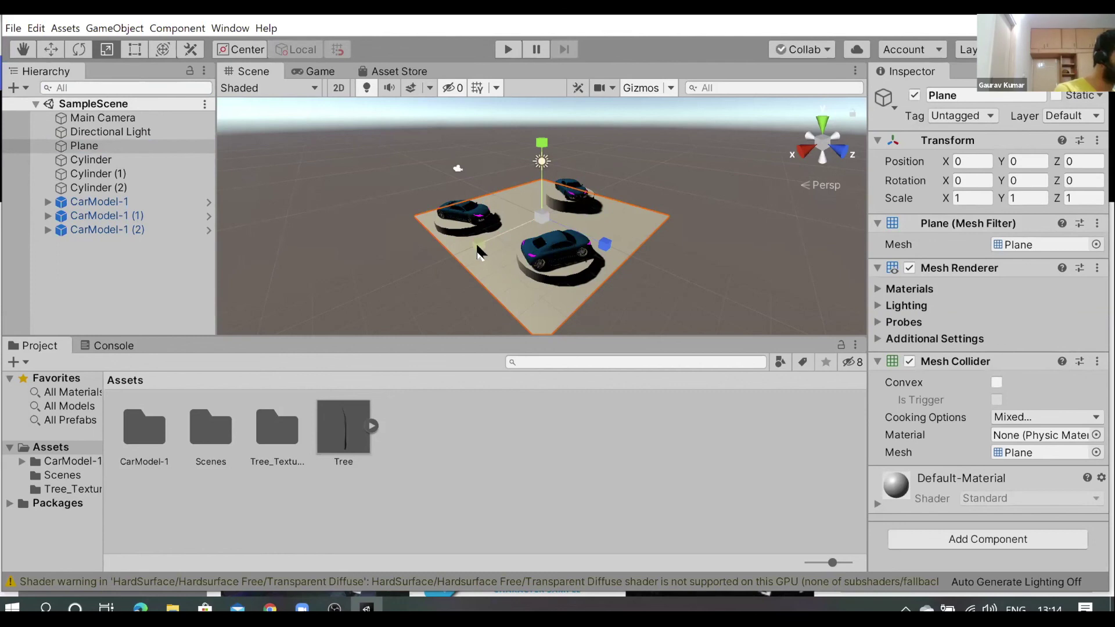
drag(479, 255, 424, 262)
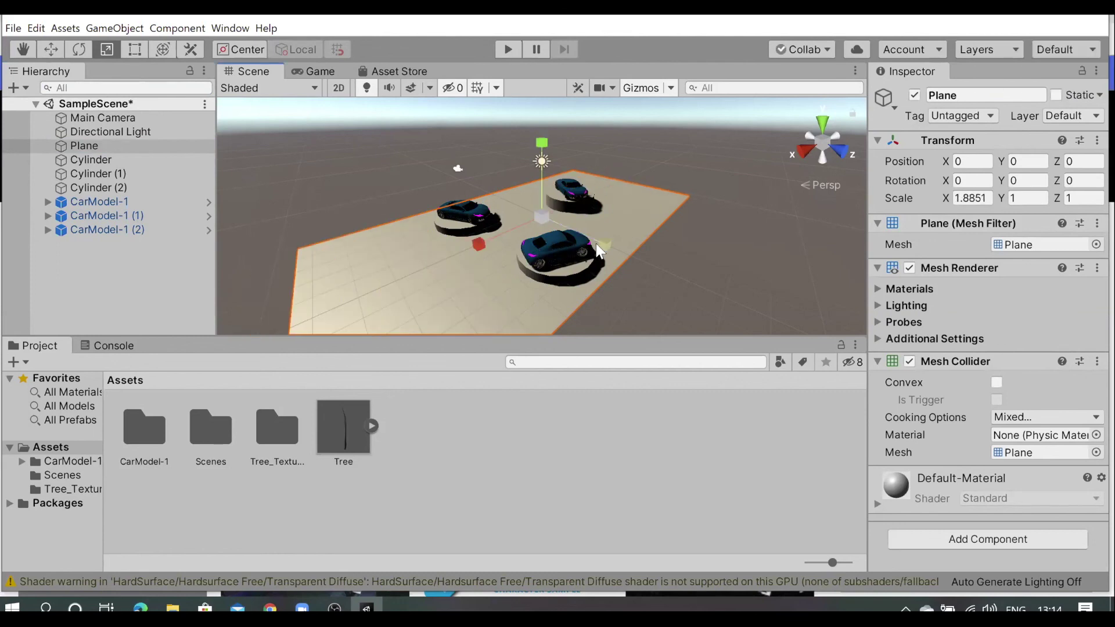
drag(625, 252, 654, 272)
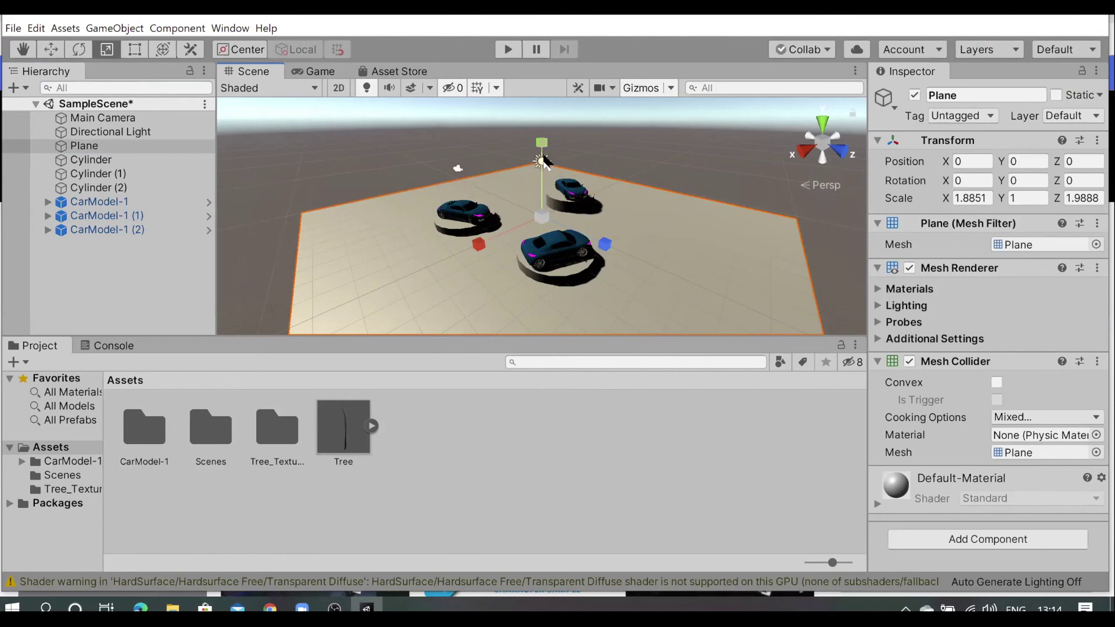
drag(479, 248, 450, 257)
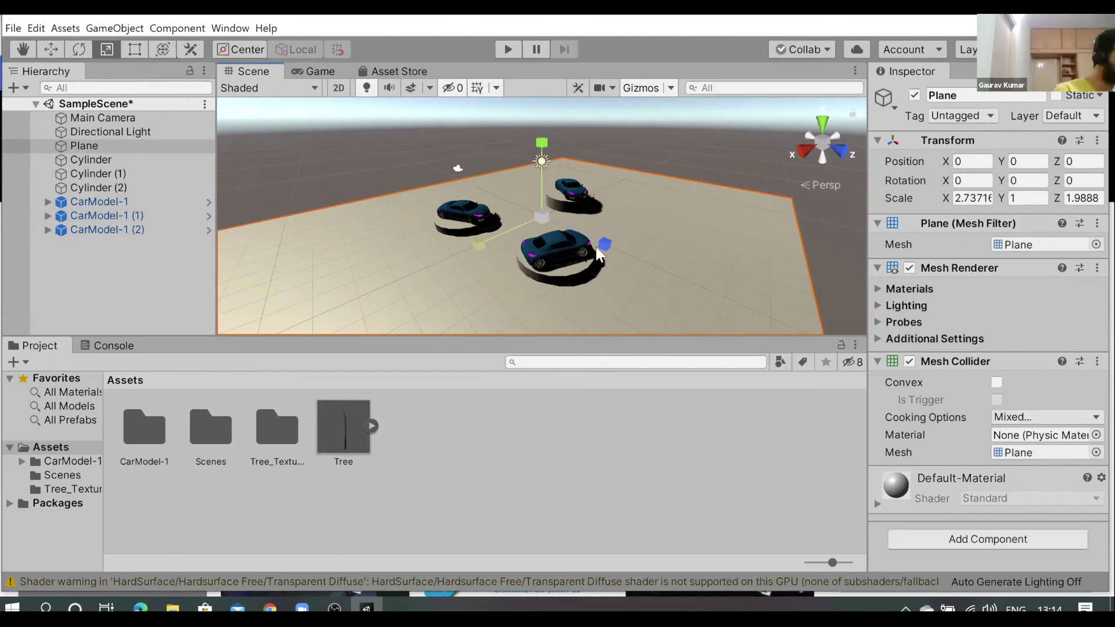
drag(604, 255, 628, 259)
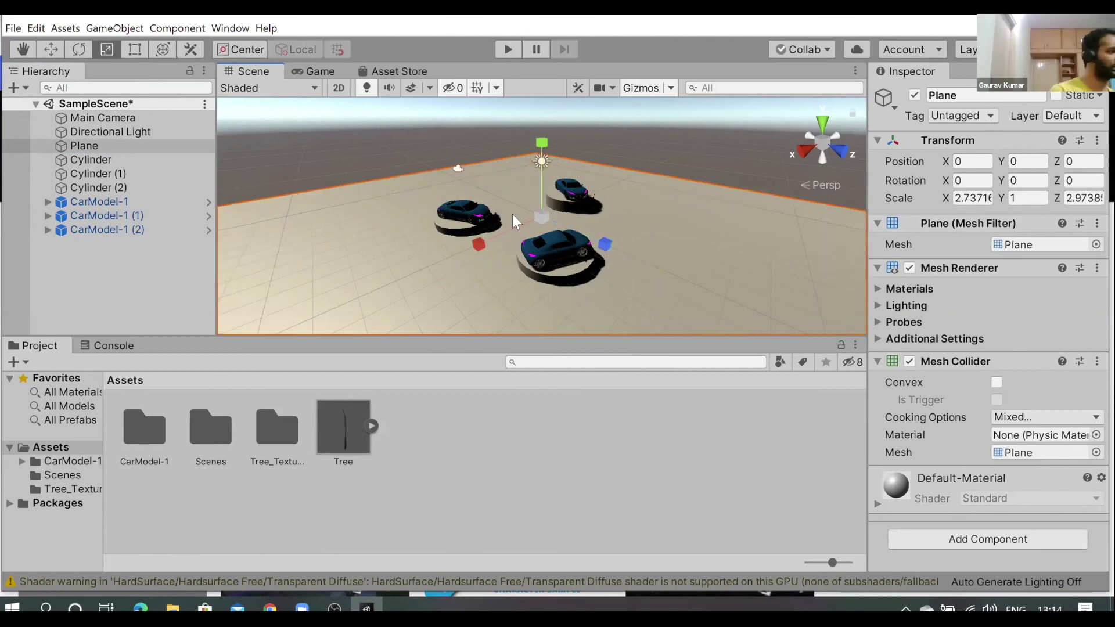